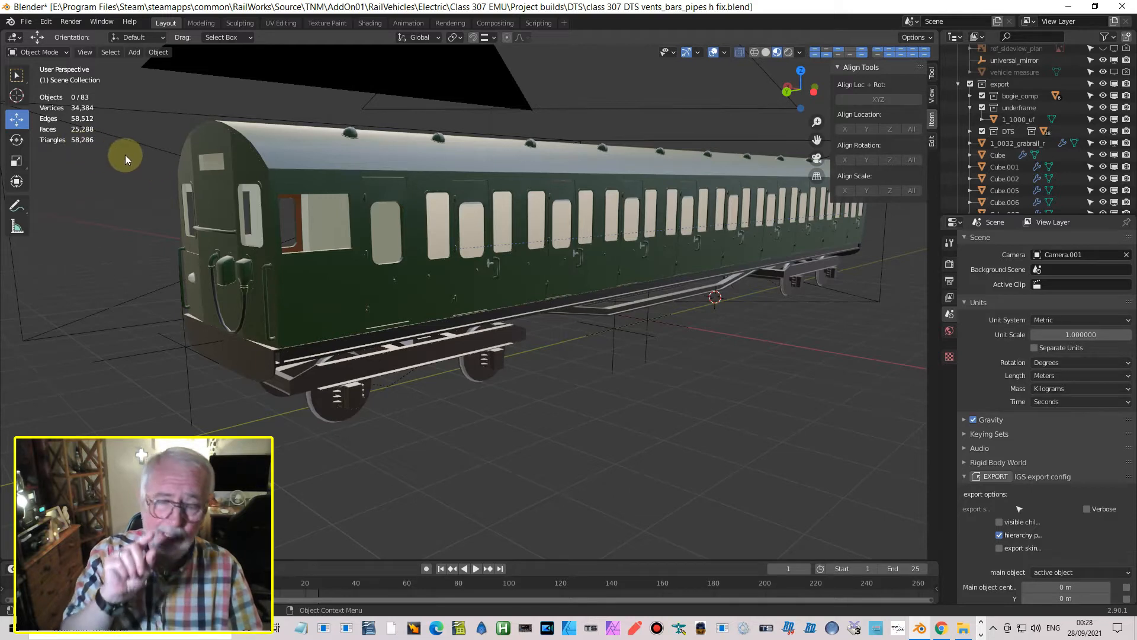
- Examine the coach's side, bogies and underframe trusses from several angles
middle_click_drag(373, 253, 396, 251)
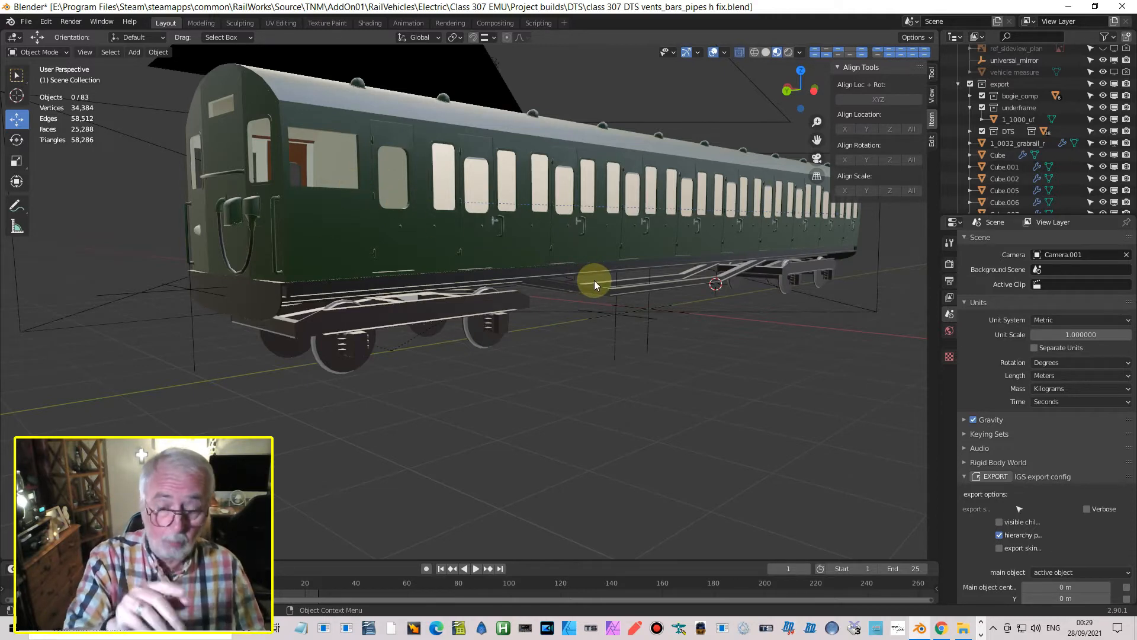
middle_click_drag(663, 289, 555, 262)
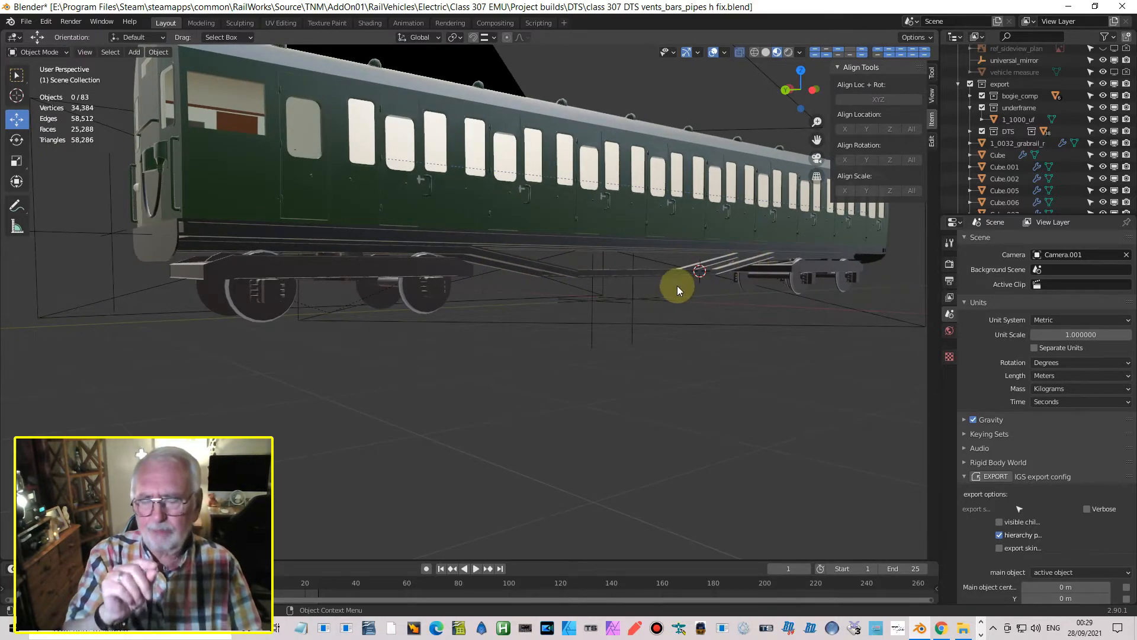
middle_click_drag(623, 289, 671, 302)
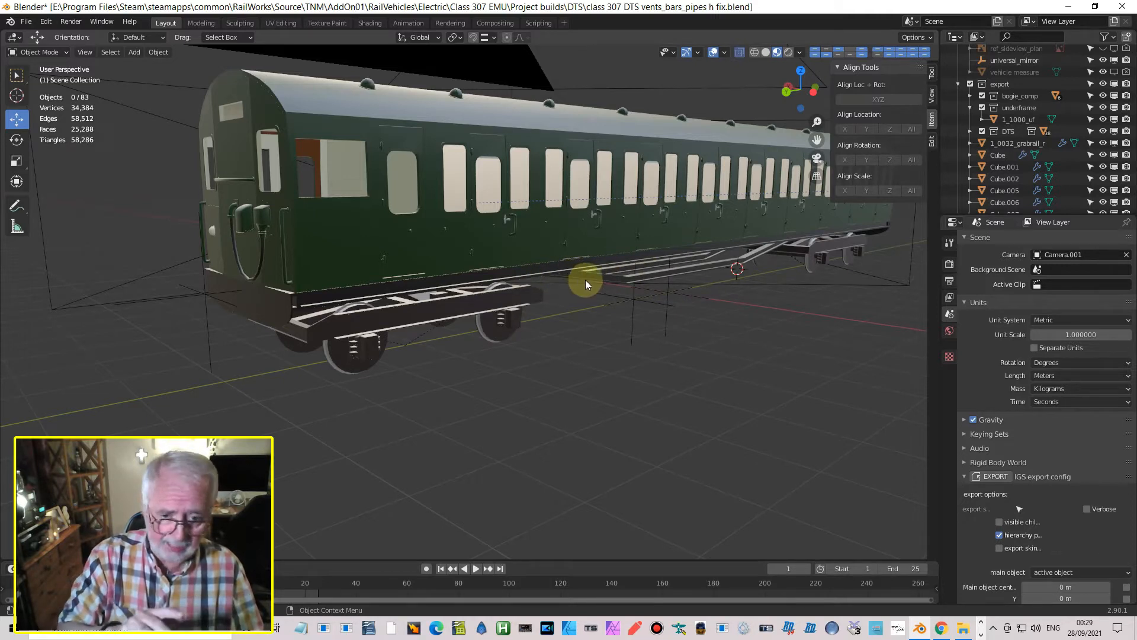
middle_click_drag(593, 290, 596, 283)
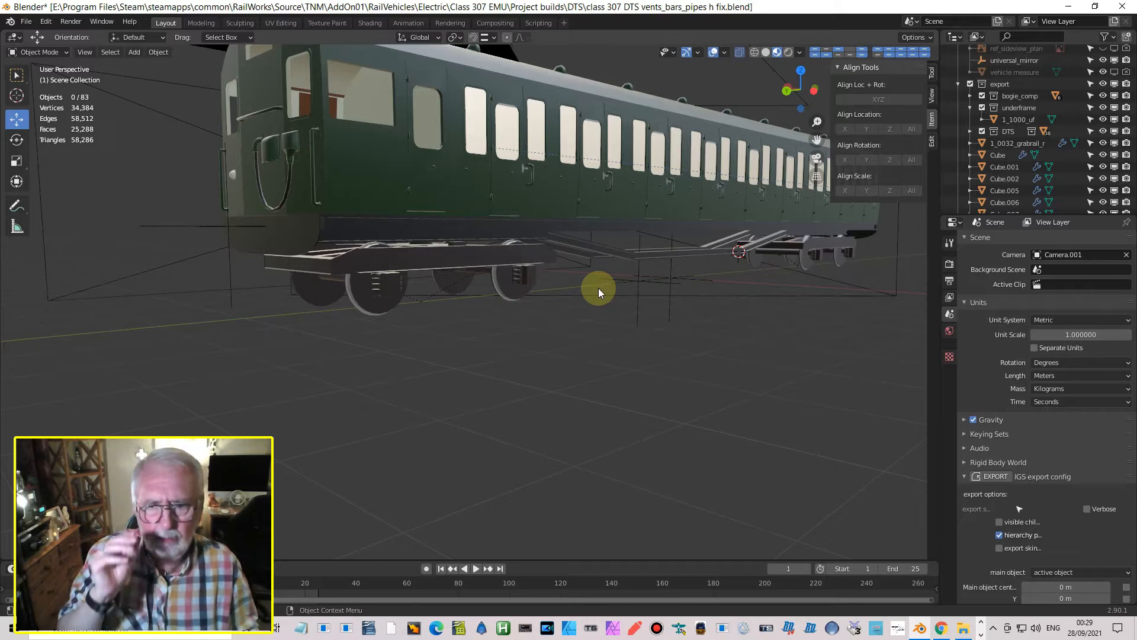
middle_click_drag(600, 286, 580, 288)
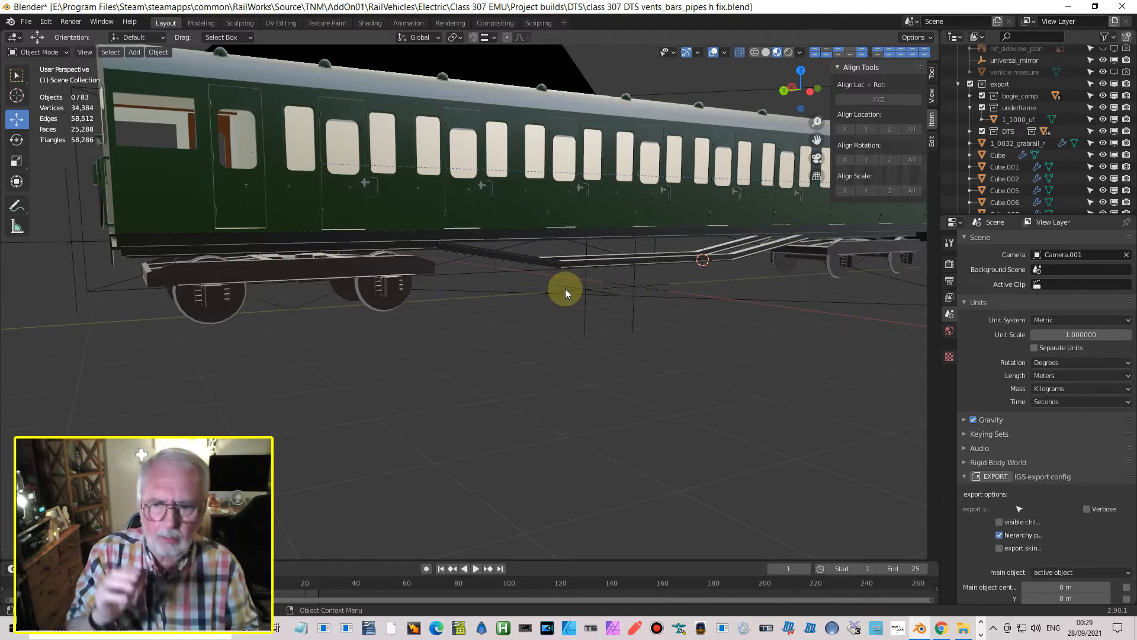
middle_click_drag(513, 263, 489, 255)
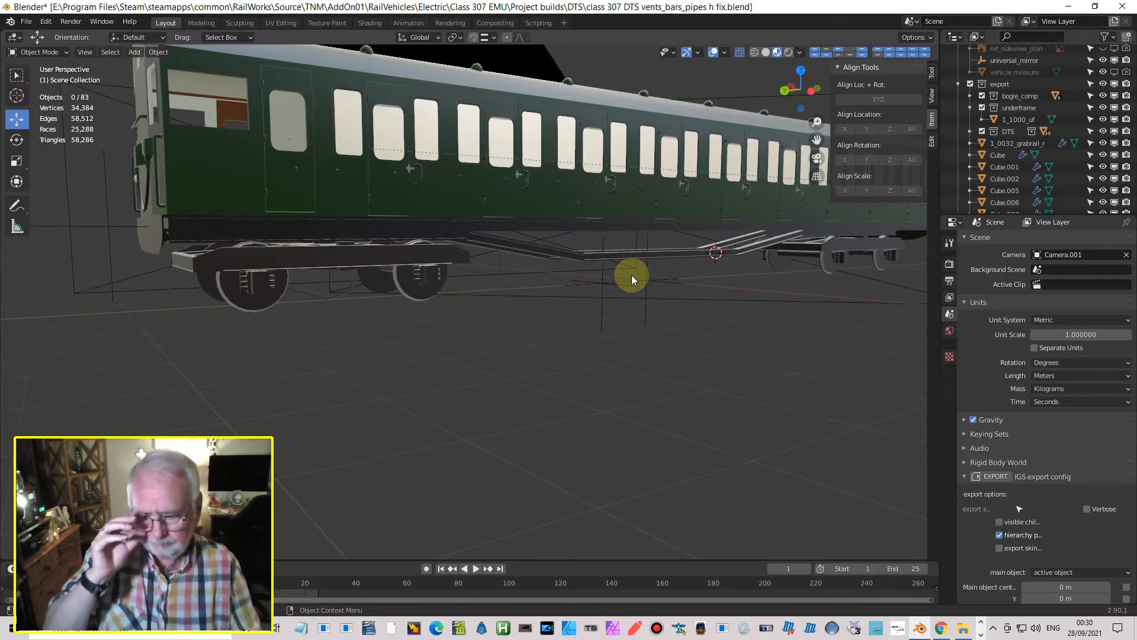
middle_click_drag(638, 279, 643, 287)
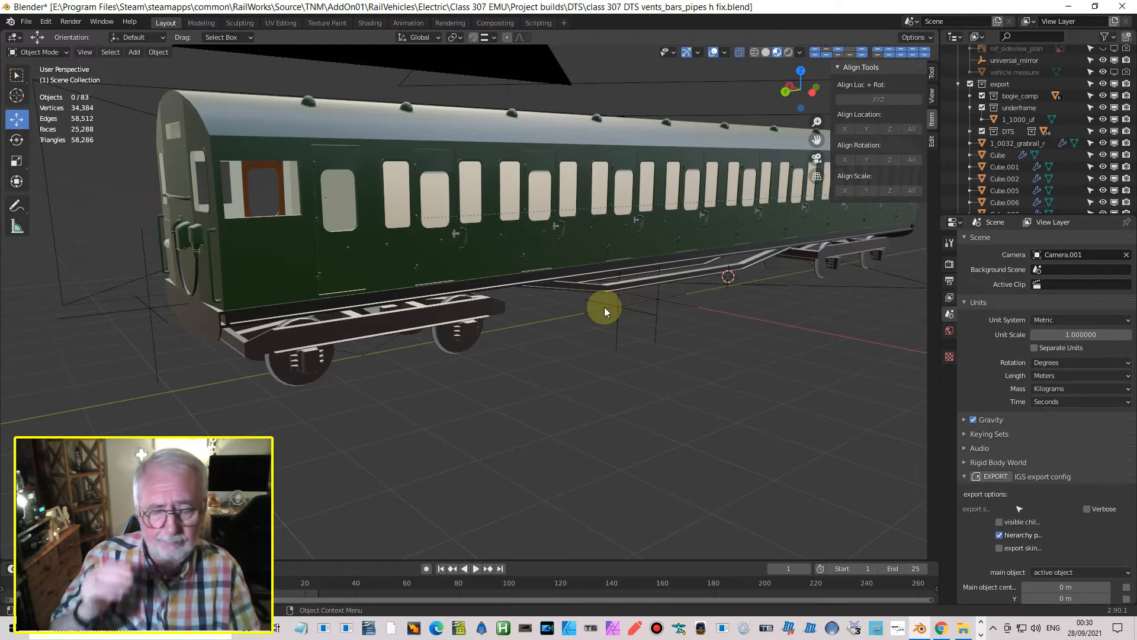
mouse_move(616, 297)
middle_mouse_down()
mouse_move(606, 289)
mouse_move(616, 288)
middle_mouse_up()
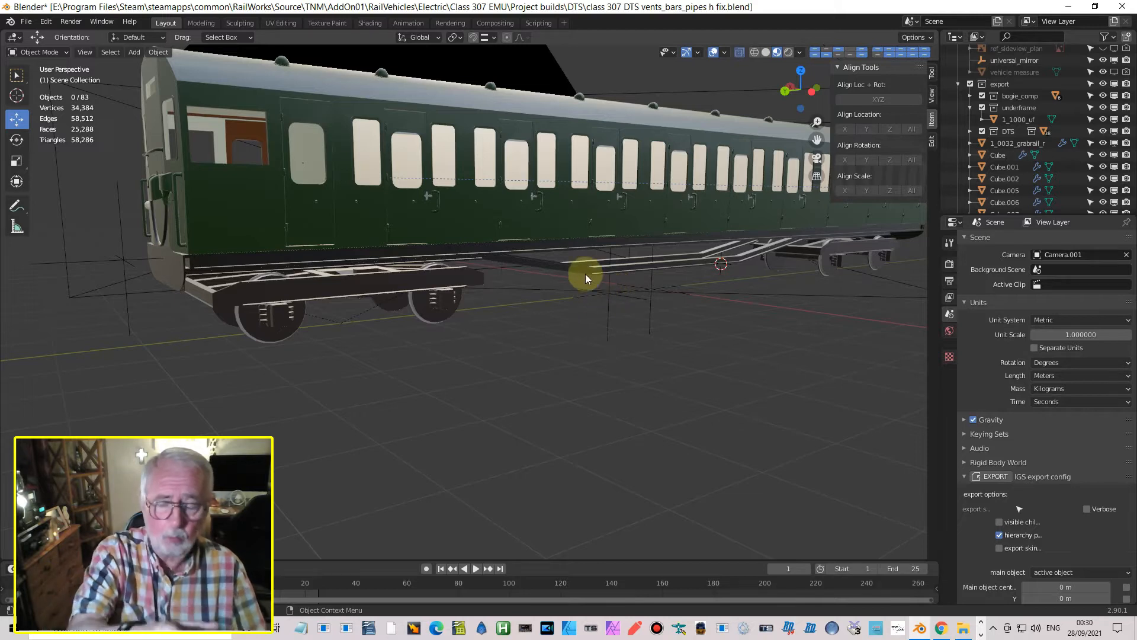
middle_click_drag(583, 273, 598, 357)
scroll(638, 285, "up", 2)
scroll(610, 340, "up", 1)
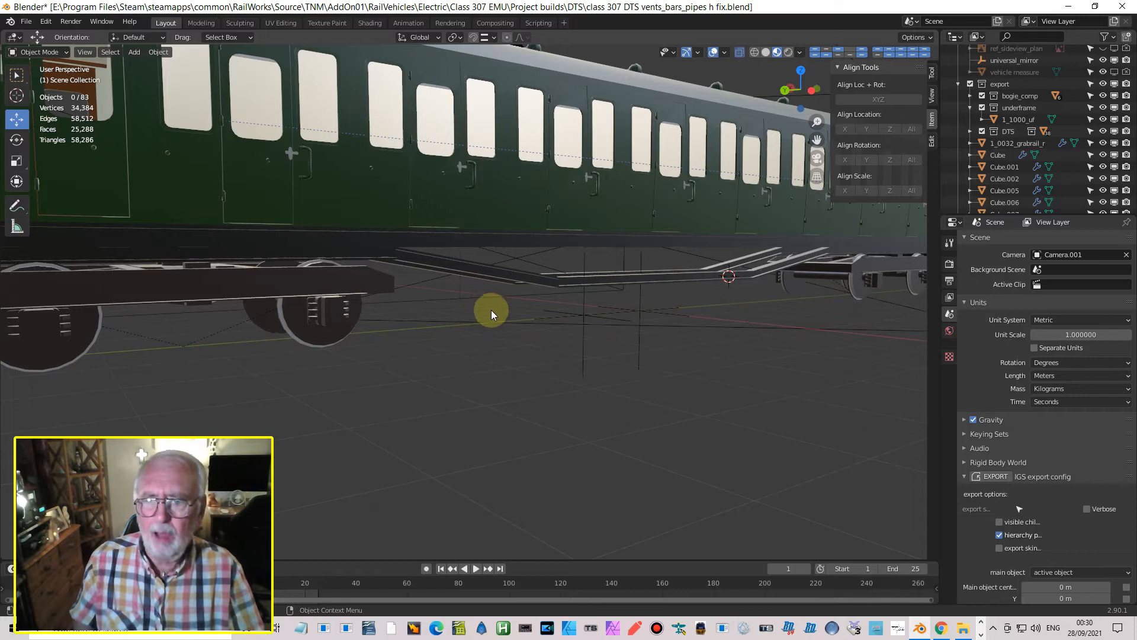
- Add a cube mesh and place it beneath the coach body behind the cab-end bogie, at about Y 3.85 m
key("ctrl+KP_3")
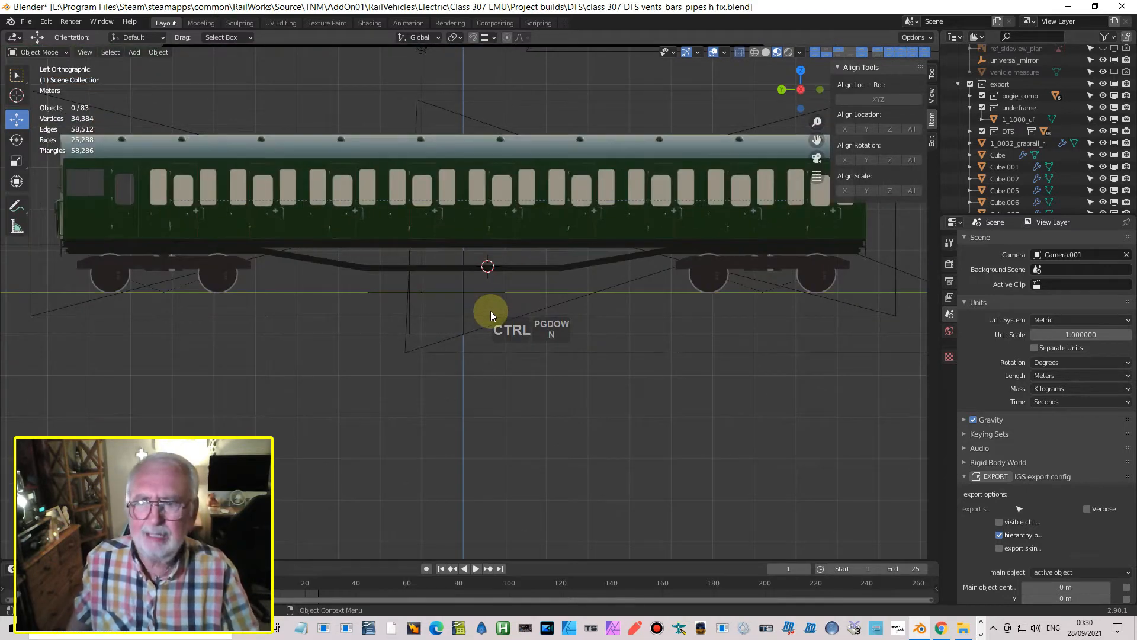
middle_click_drag(438, 315, 625, 310, "shift")
scroll(492, 308, "up", 4)
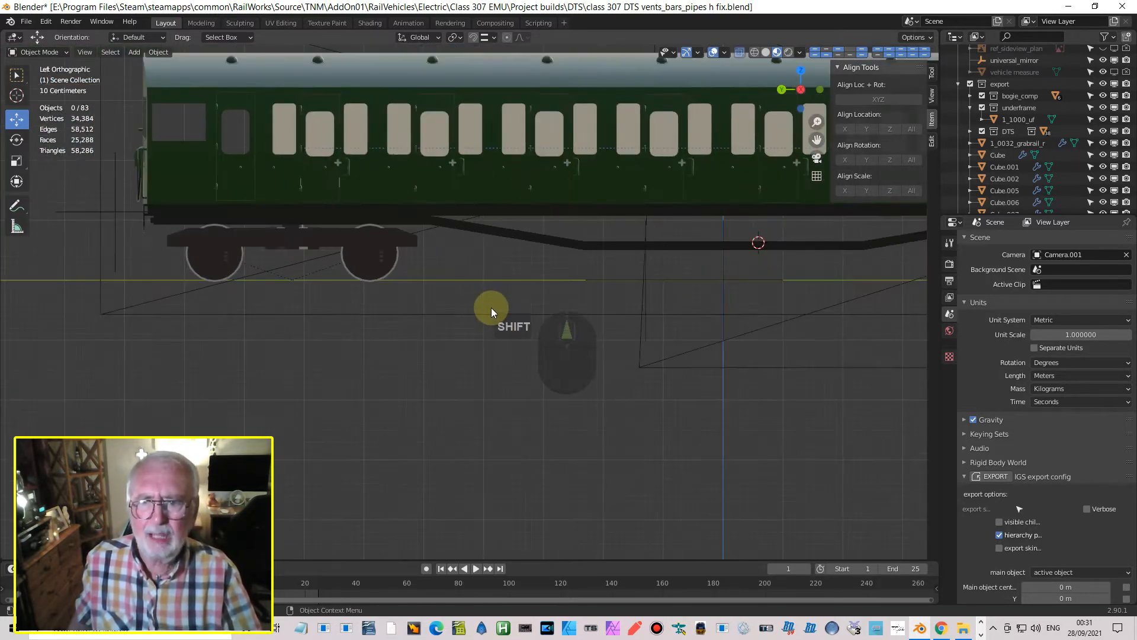
middle_click_drag(504, 303, 533, 356, "shift")
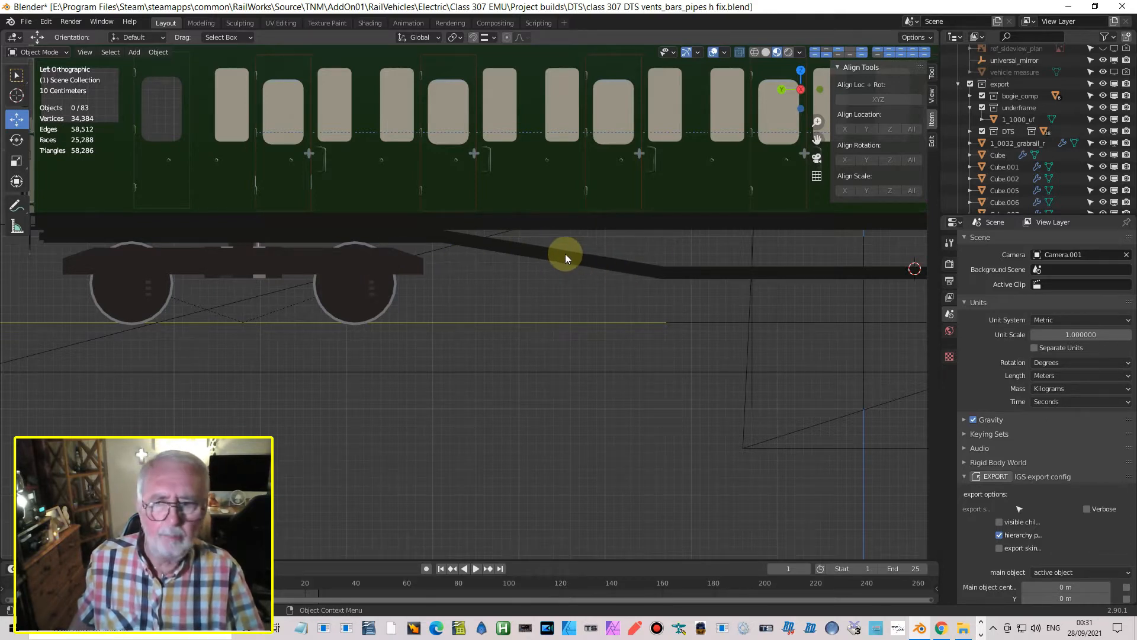
scroll(565, 254, "up", 1)
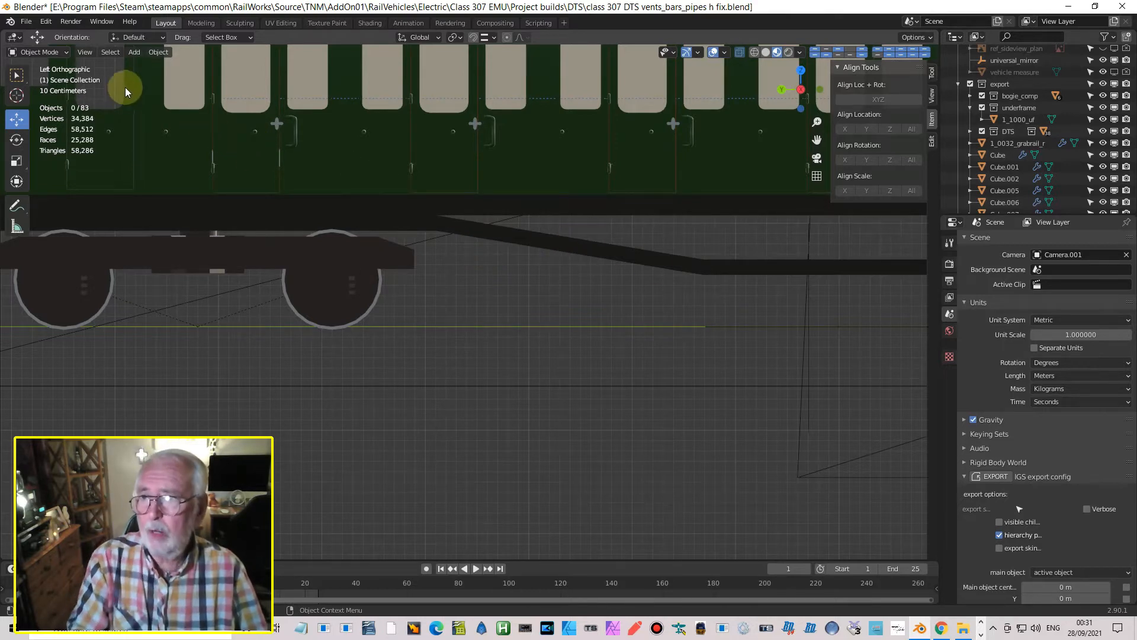
left_click(136, 52)
mouse_move(166, 66)
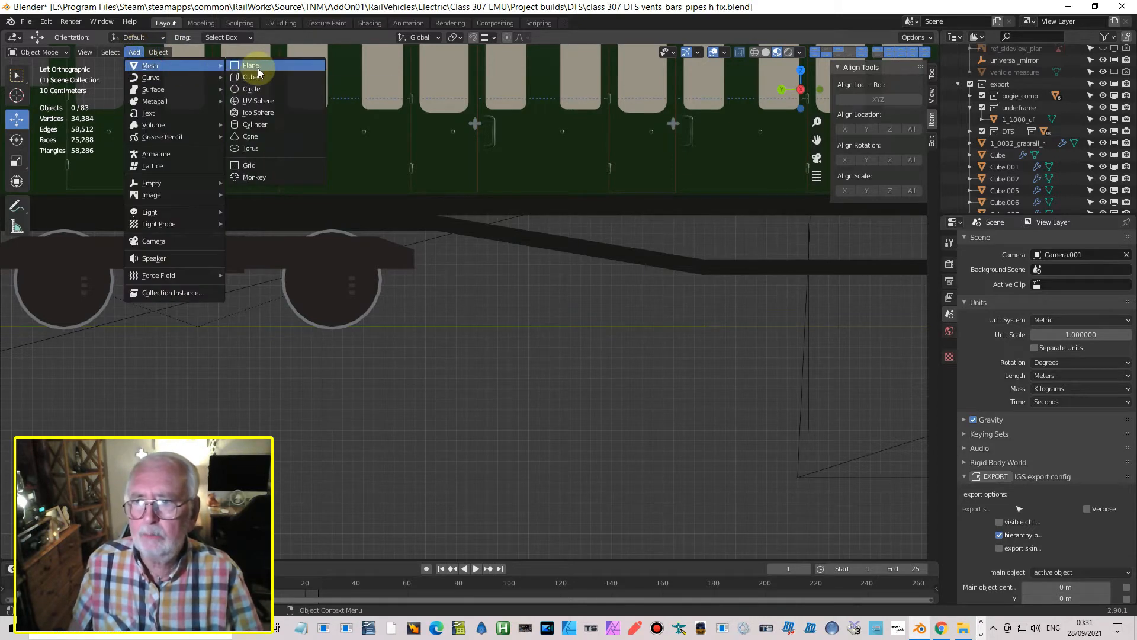
left_click(254, 77)
scroll(699, 321, "down", 2)
scroll(698, 321, "down", 2)
left_click_drag(663, 285, 459, 301)
scroll(502, 313, "up", 5)
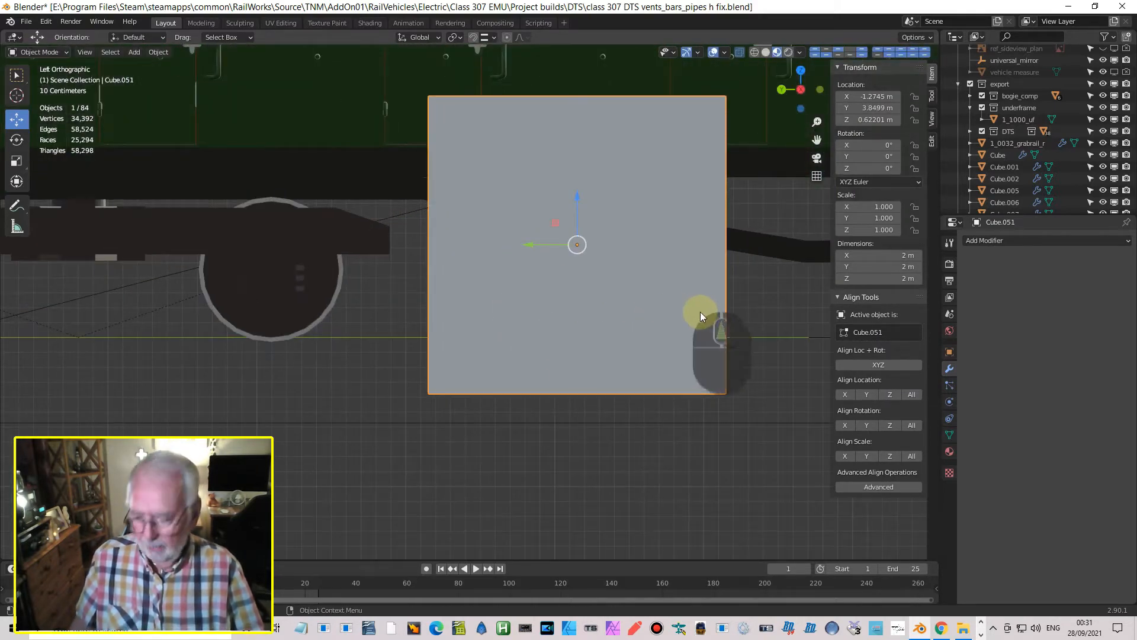
- Scale the cube down to about 0.8 m and position it against the underframe at about Y 3.75 m, Z 0.67 m
key("s")
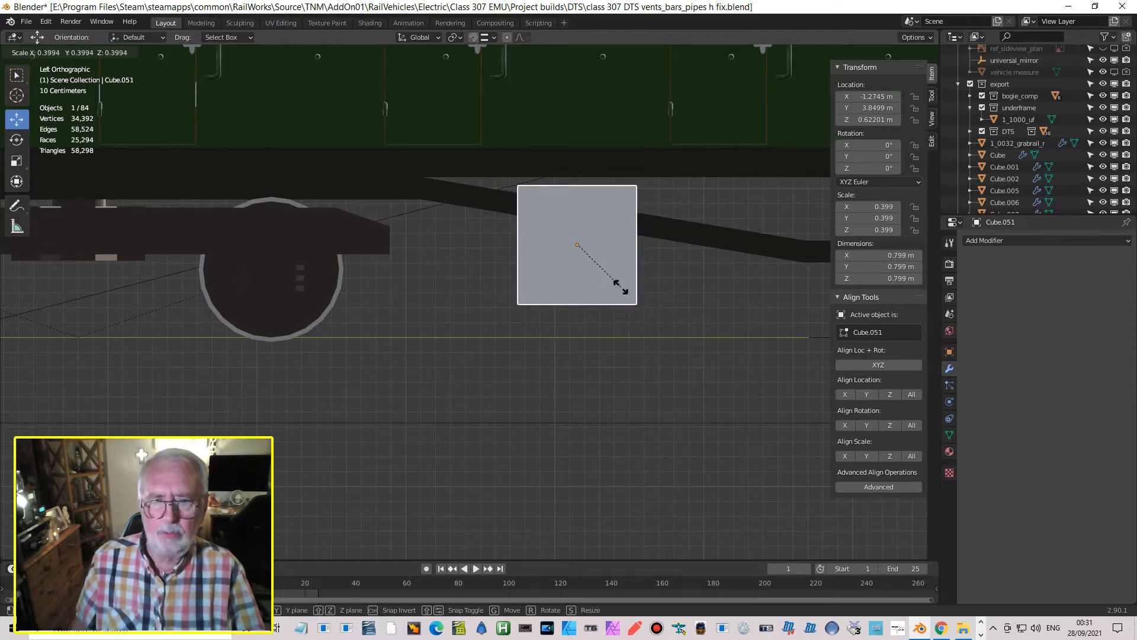
left_click(617, 284)
left_click_drag(579, 203, 574, 182)
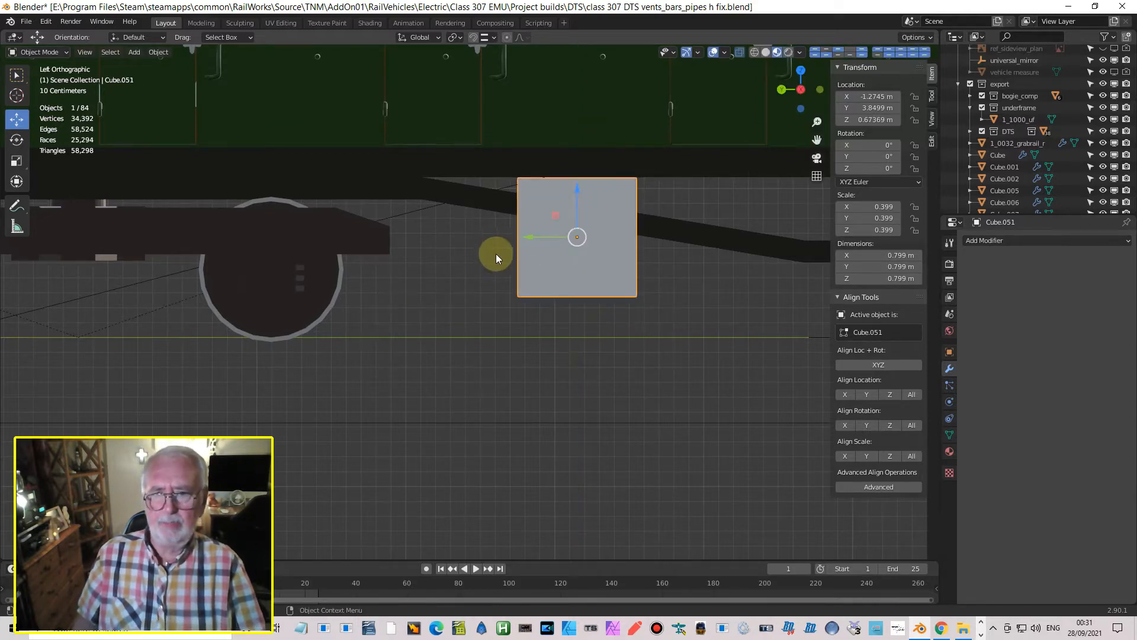
mouse_move(527, 234)
left_mouse_down()
mouse_move(336, 233)
mouse_move(537, 234)
left_mouse_up()
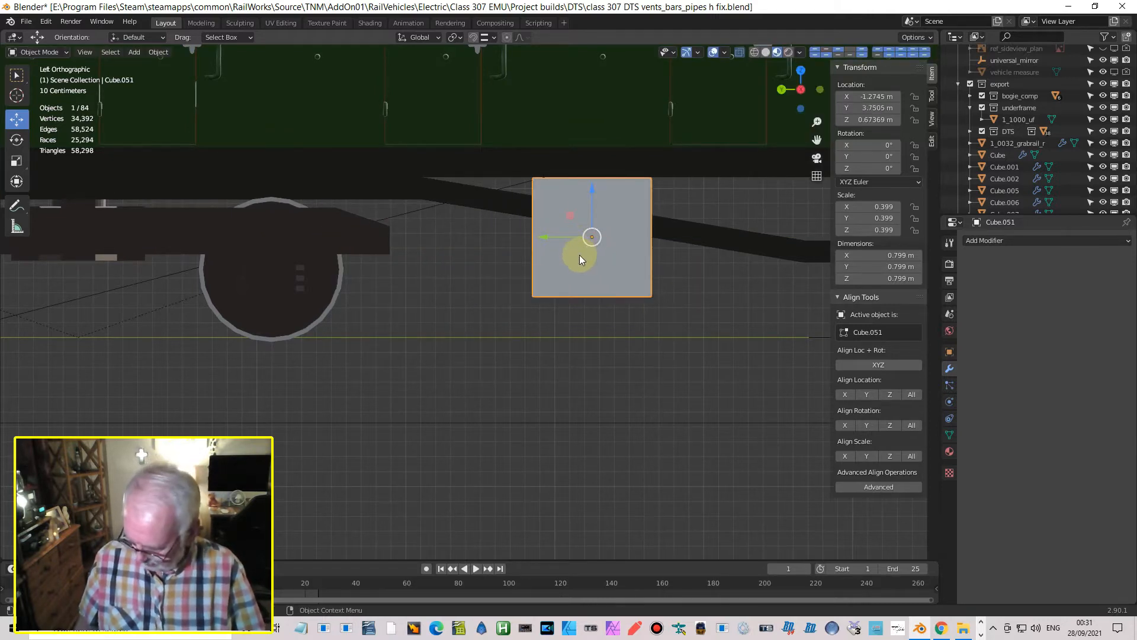
- Stretch the cube along the Y axis to about 1.39 m long
key("s")
key("y")
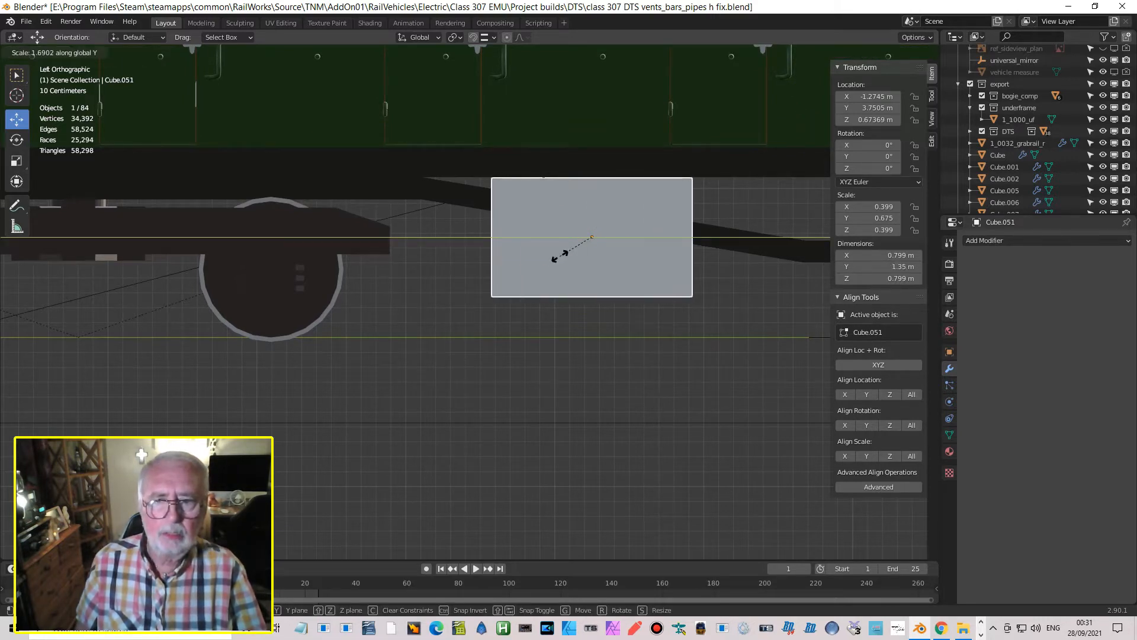
left_click(559, 256)
- Move the box inward under the coach along the X axis to about X -0.79 m
middle_click_drag(642, 248, 679, 279)
scroll(681, 277, "up", 6)
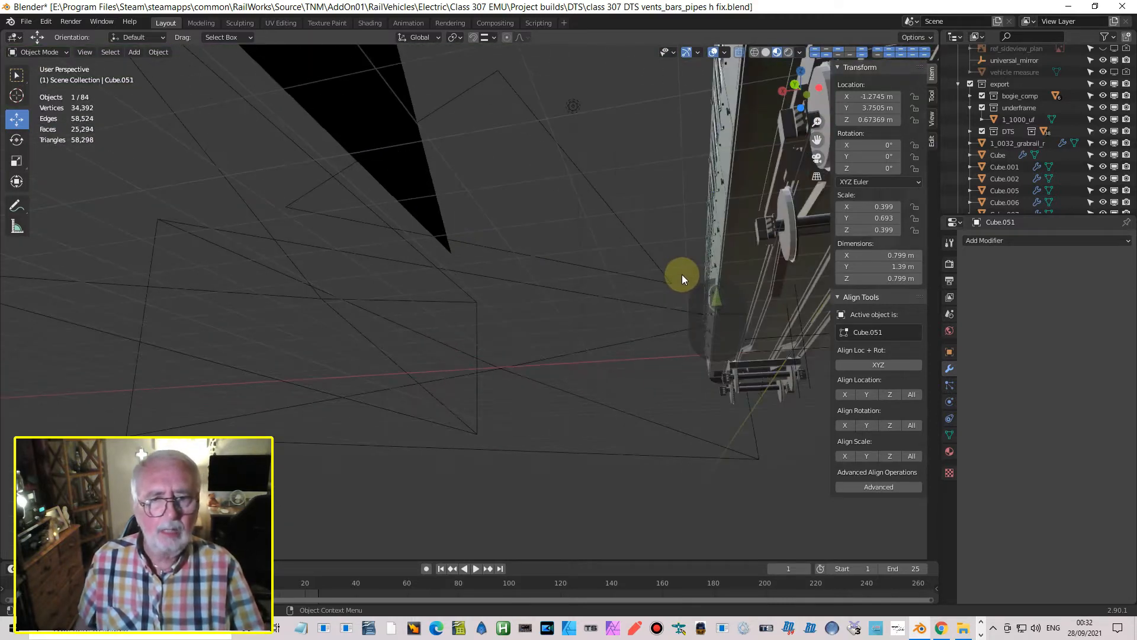
scroll(762, 244, "down", 1)
middle_click_drag(762, 244, 414, 256, "shift")
scroll(593, 247, "up", 3)
middle_click_drag(691, 243, 485, 264, "shift")
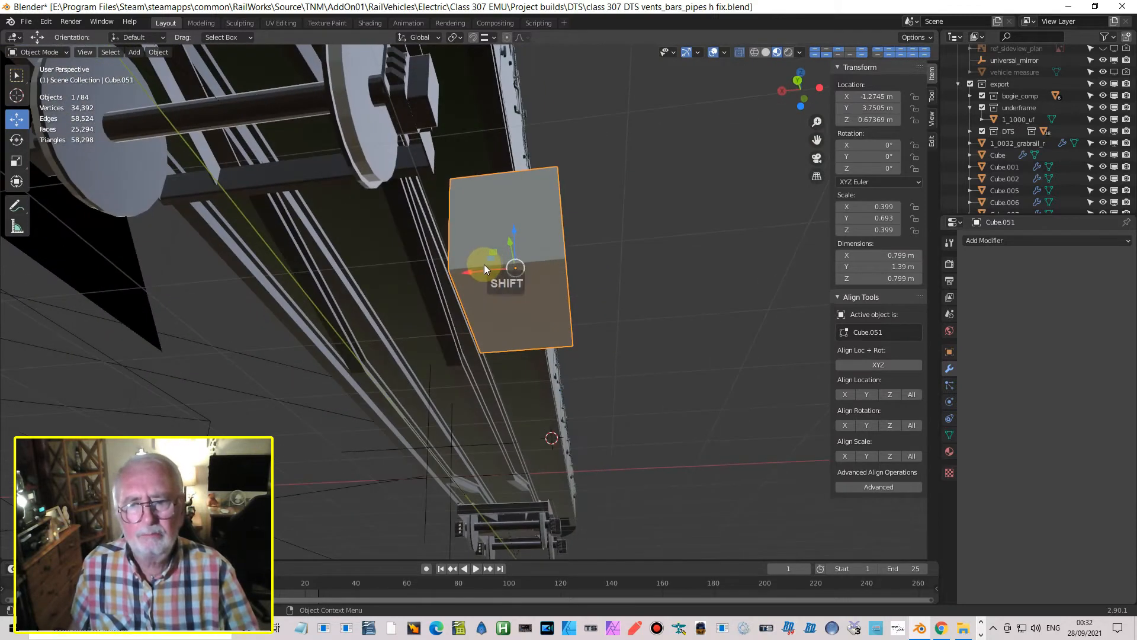
left_click_drag(474, 274, 413, 282)
middle_click_drag(413, 282, 189, 279)
scroll(403, 391, "up", 3)
left_click_drag(490, 405, 492, 404)
middle_click_drag(573, 382, 522, 400)
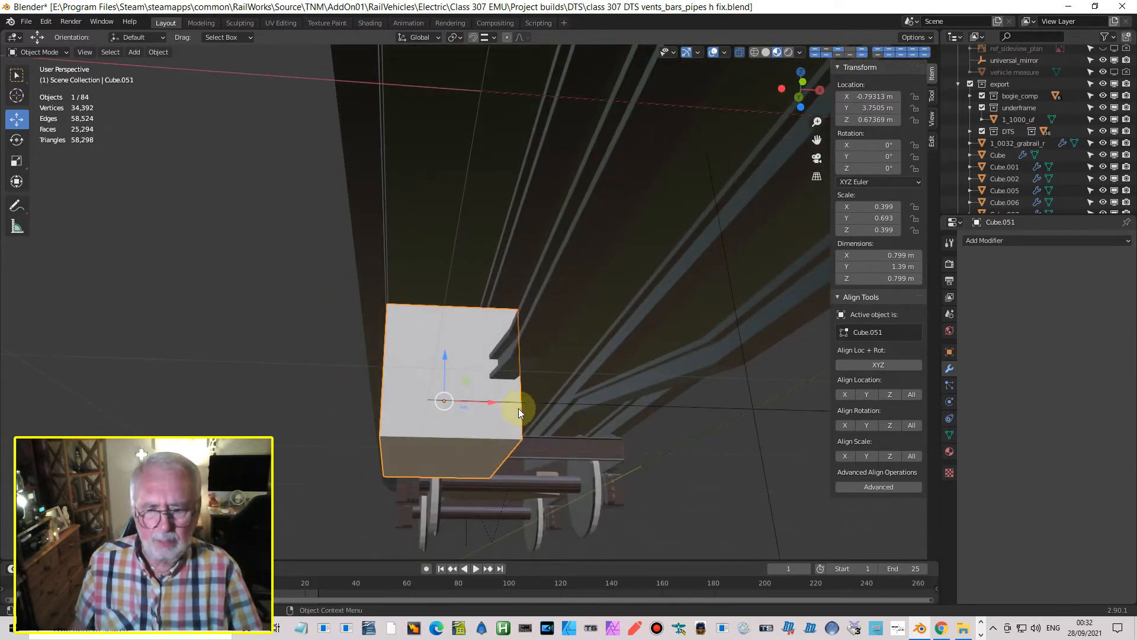
- Select the four vertices of the box's inner face and move them along X to about -0.555 m
key("Tab")
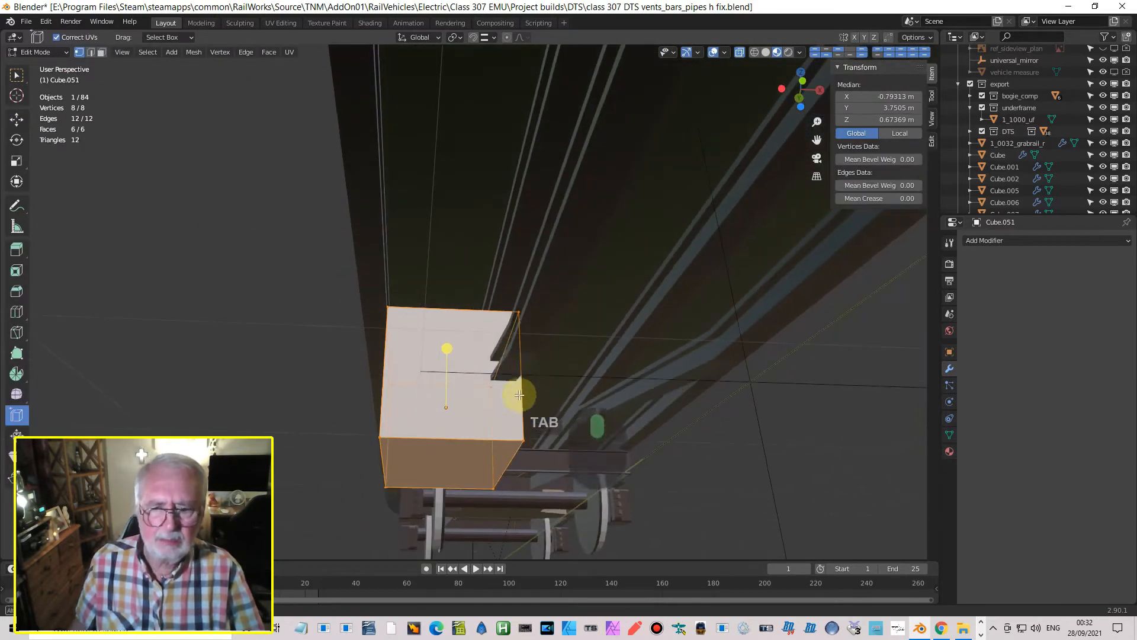
left_click(518, 324)
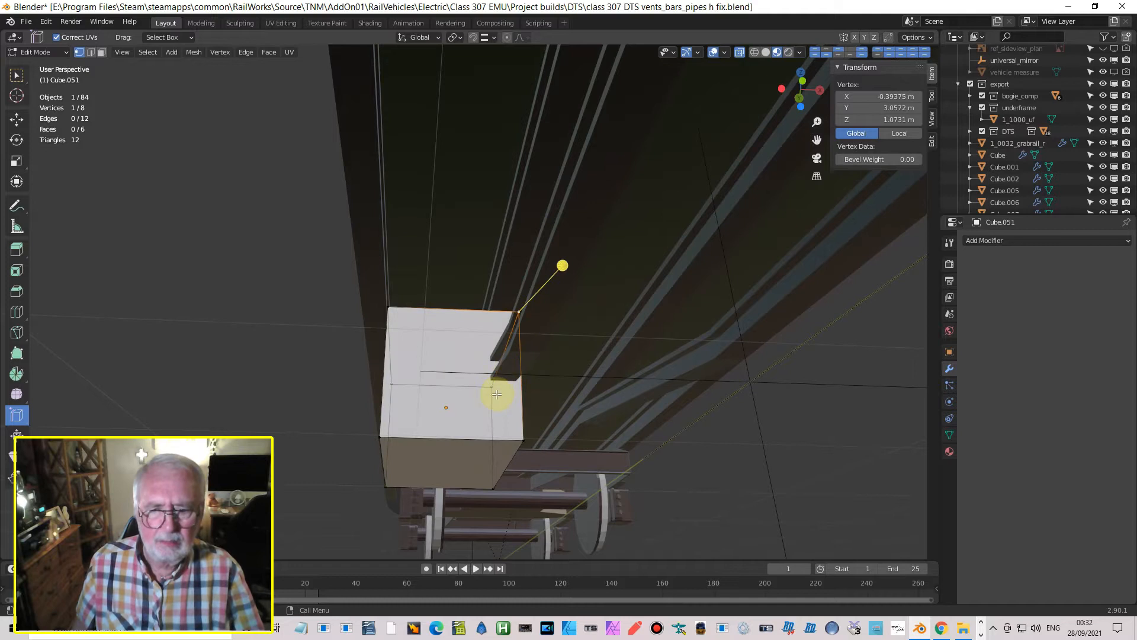
left_click(485, 488, "shift")
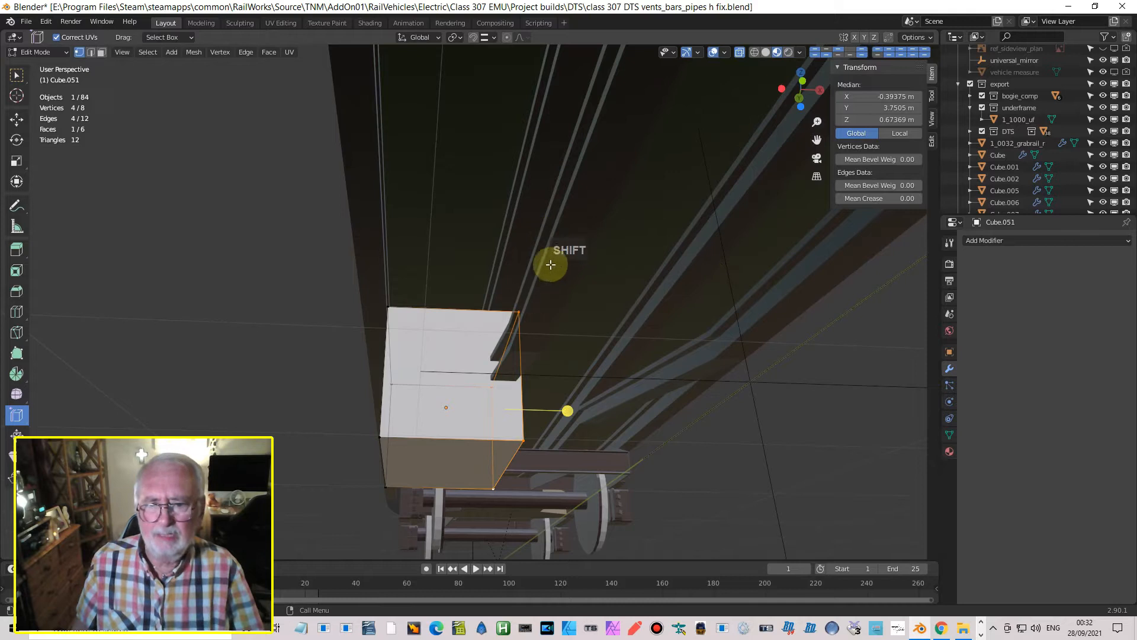
left_click(17, 76)
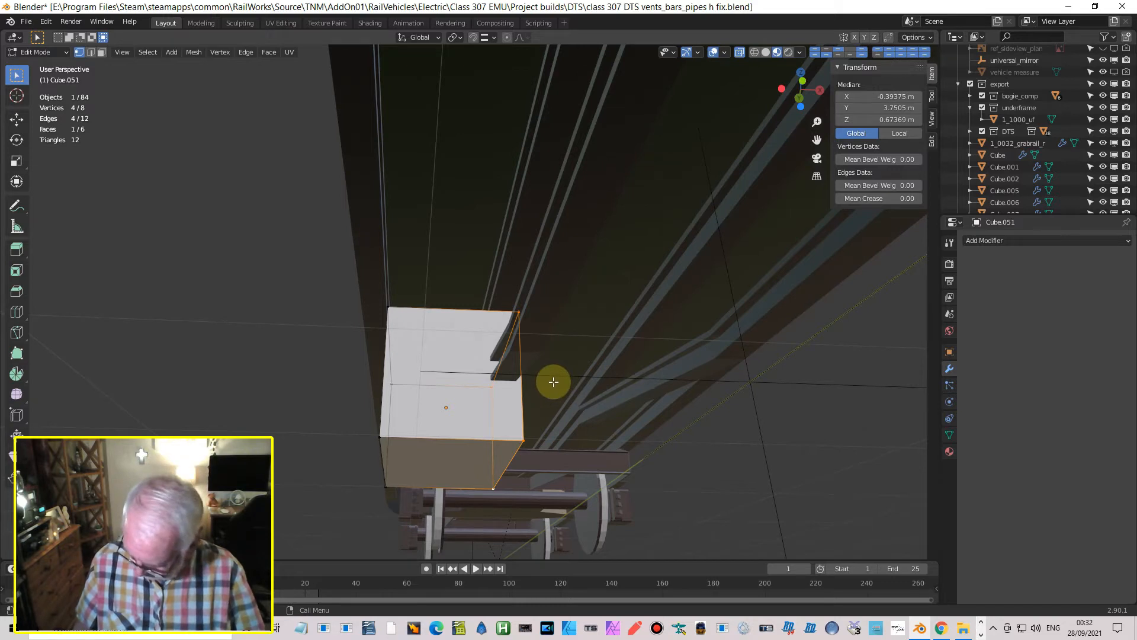
key("g")
key("x")
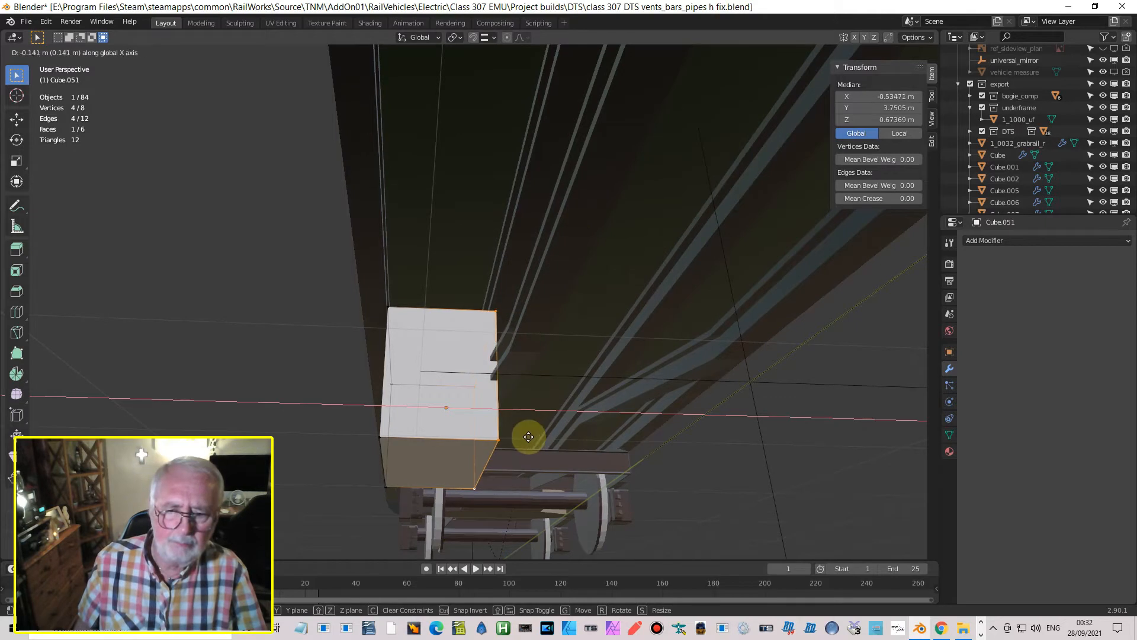
left_click(559, 450)
- Fine-tune the box's inner face along X to about -0.576 m, in line with the underframe truss
scroll(559, 437, "up", 1)
middle_click_drag(559, 437, 590, 415)
key("g")
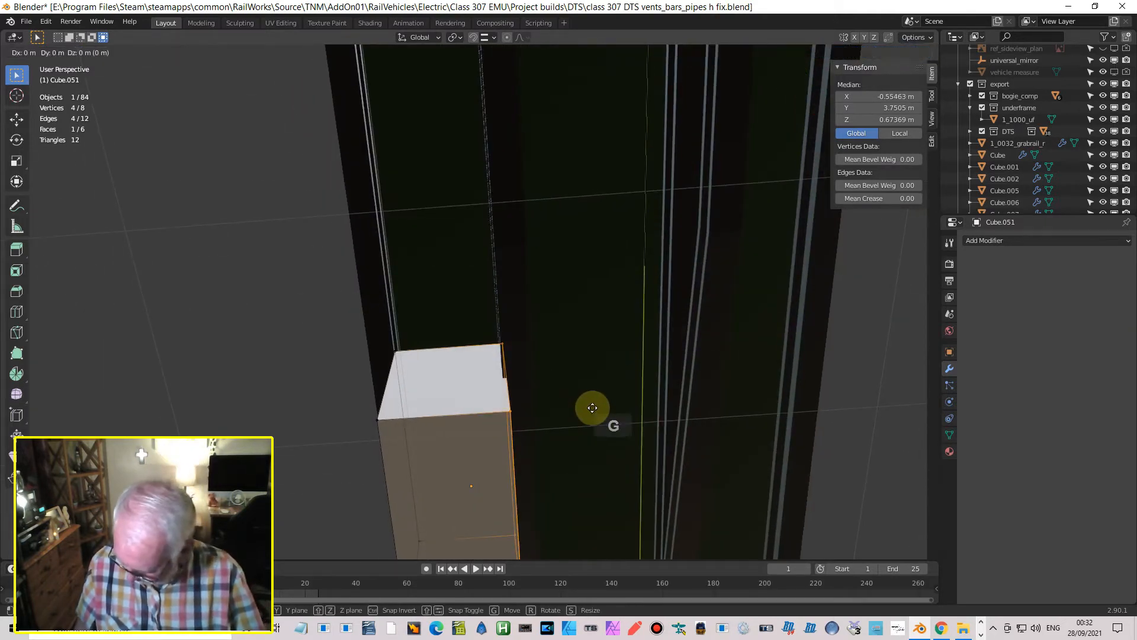
key("x")
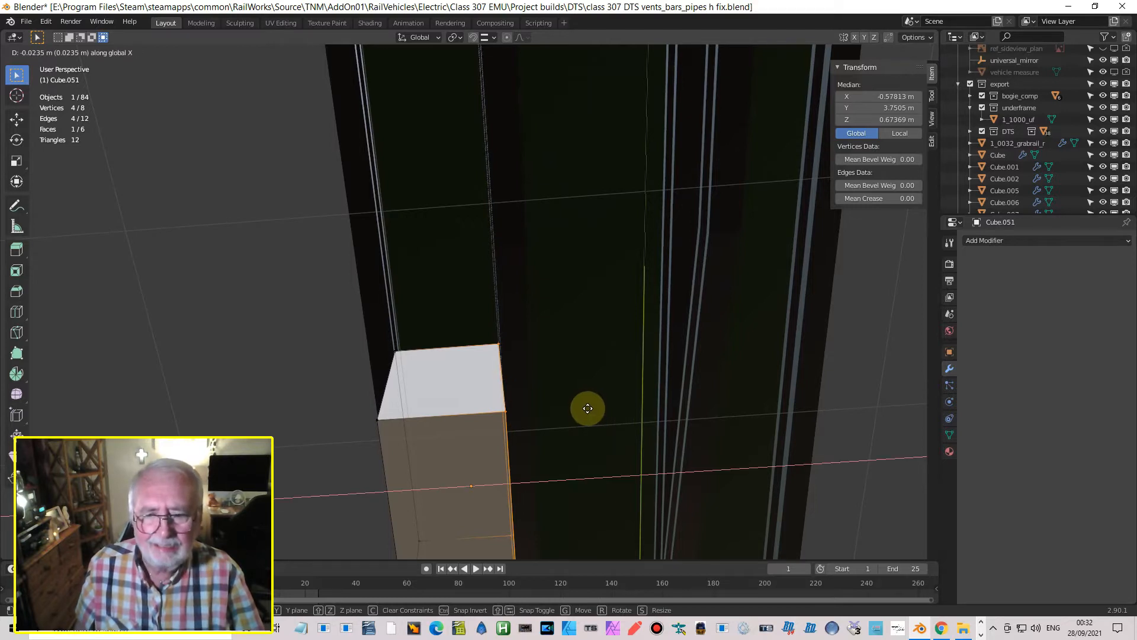
left_click(588, 409)
- Return to Object Mode in the left side view and duplicate the box in place
middle_click_drag(588, 406, 413, 413)
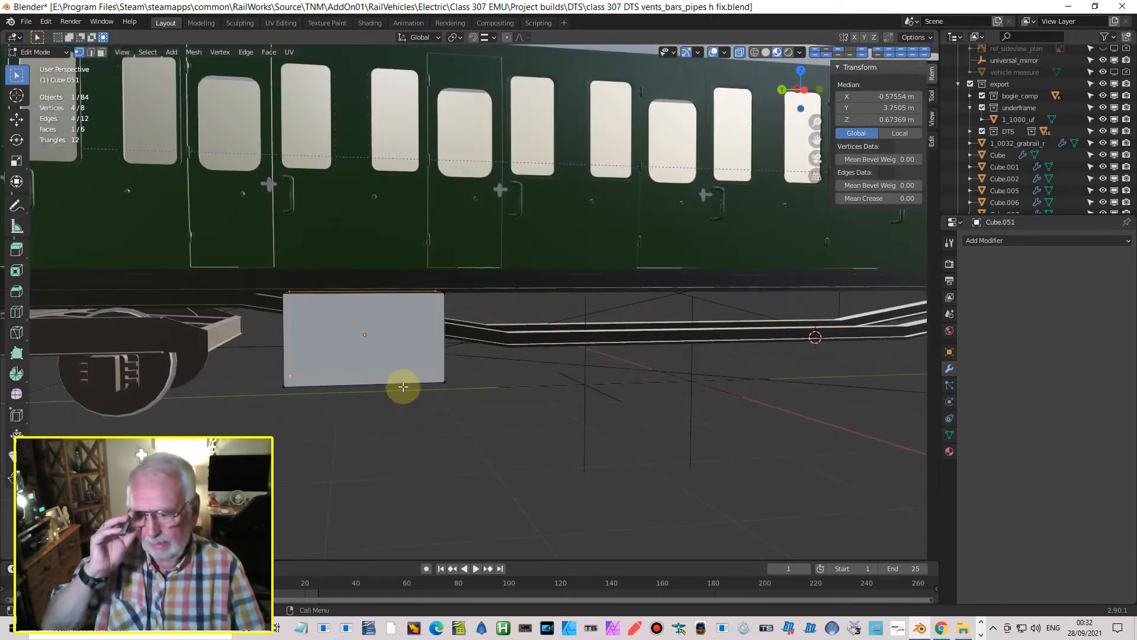
key("ctrl+KP_3")
middle_click_drag(388, 389, 631, 379, "shift")
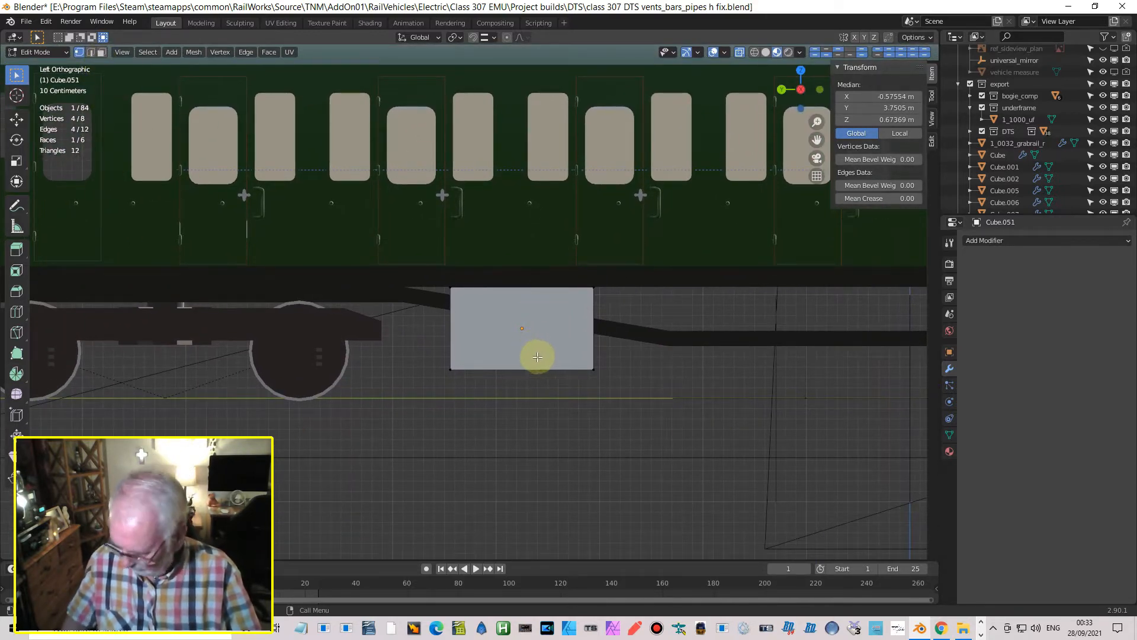
key("Tab")
scroll(542, 352, "up", 1)
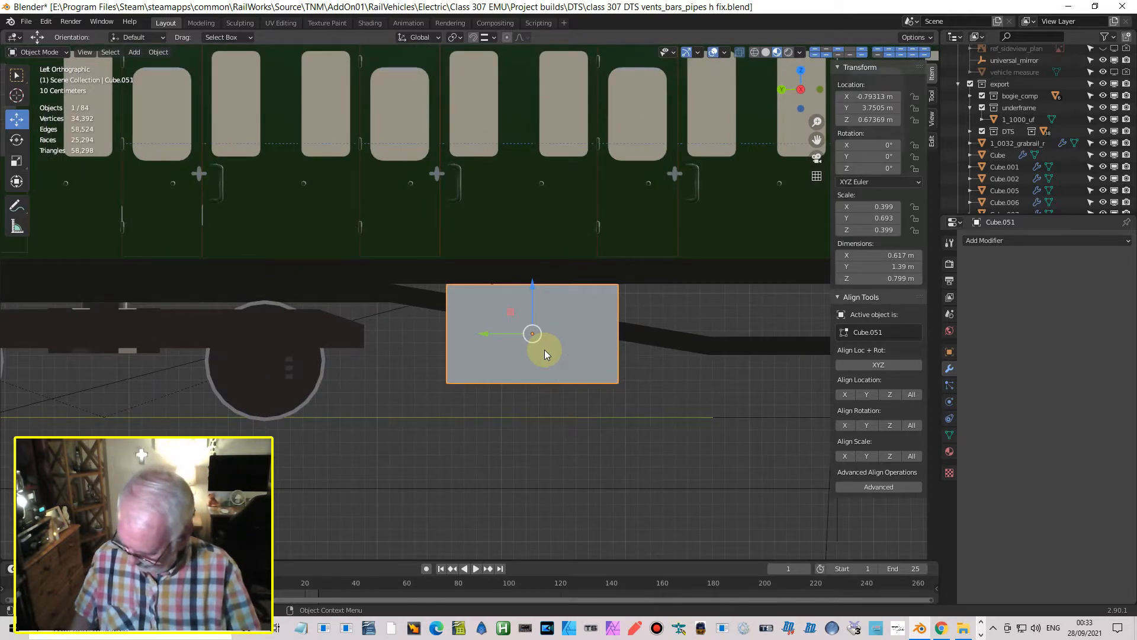
key("shift+d")
key("Return")
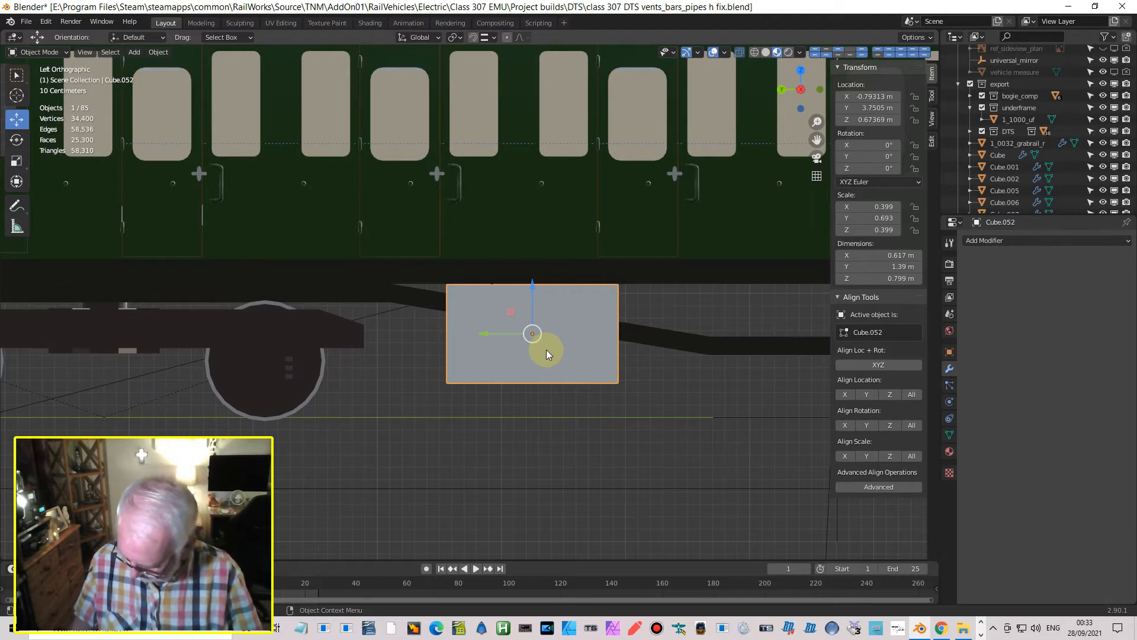
- In wireframe shading, shorten the duplicated box along Y to about 0.65 m and move it to about Y 4.065 m
left_click(754, 52)
key("s")
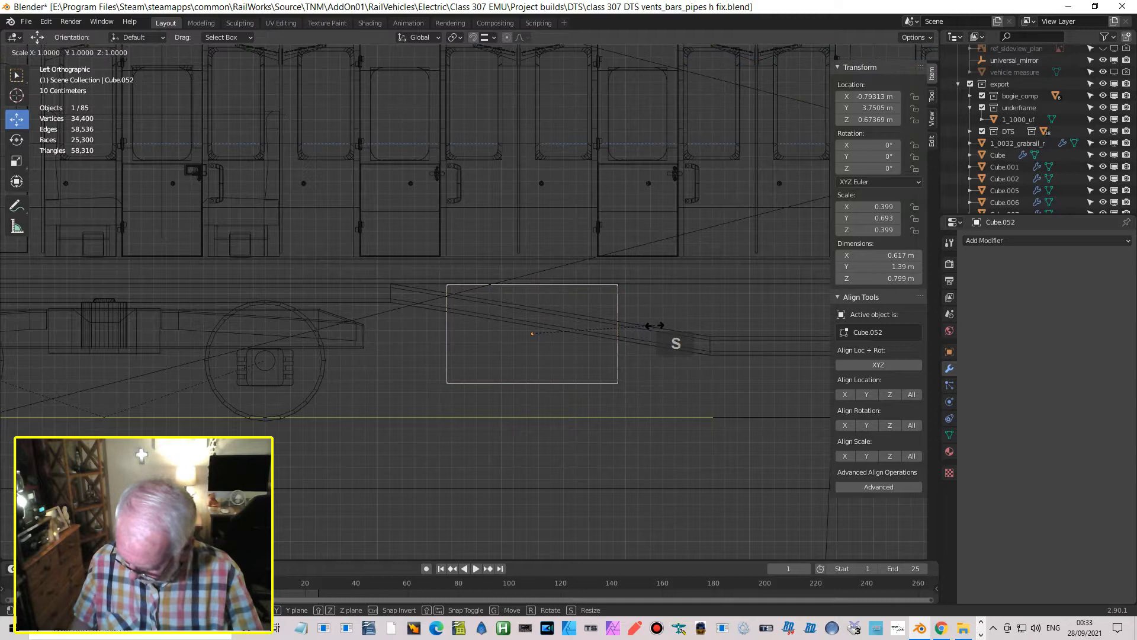
key("y")
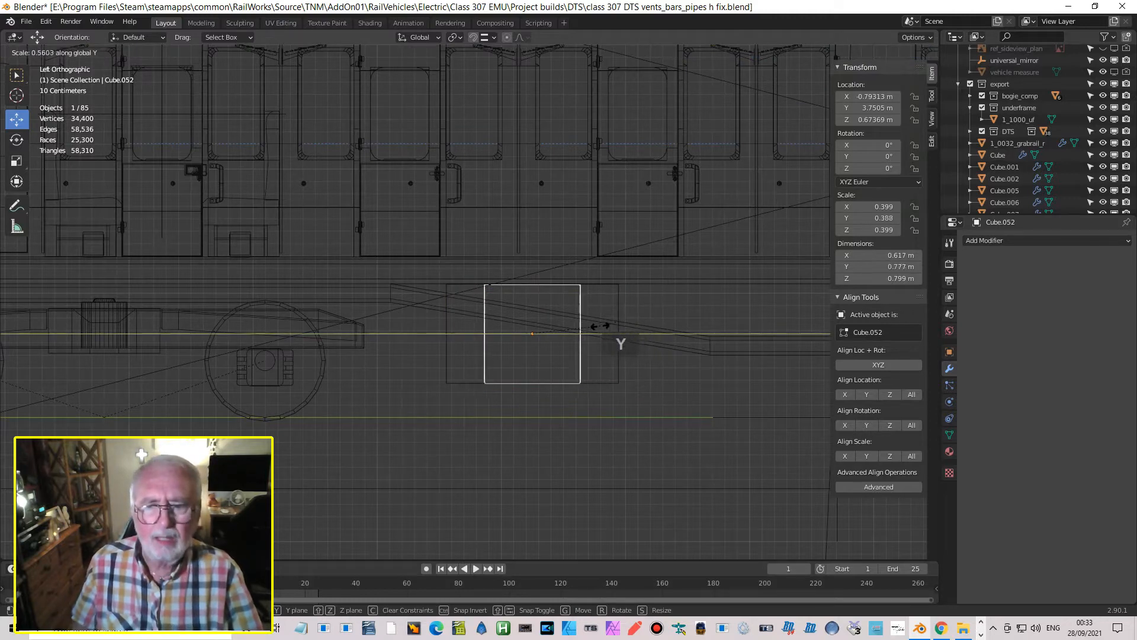
left_click(553, 330)
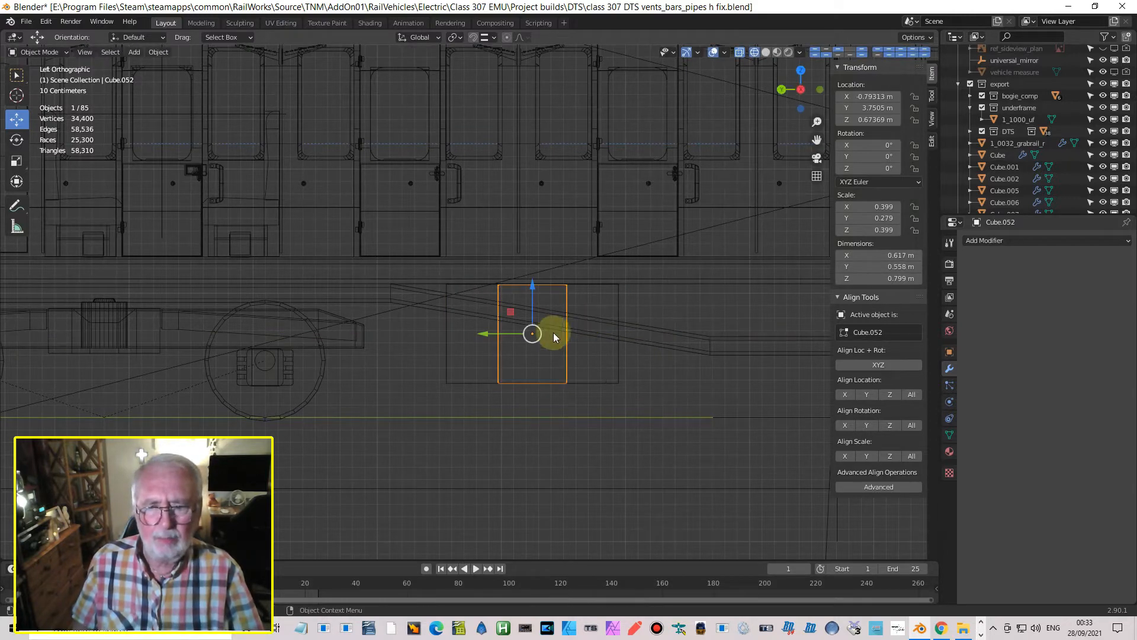
left_click_drag(477, 332, 438, 332)
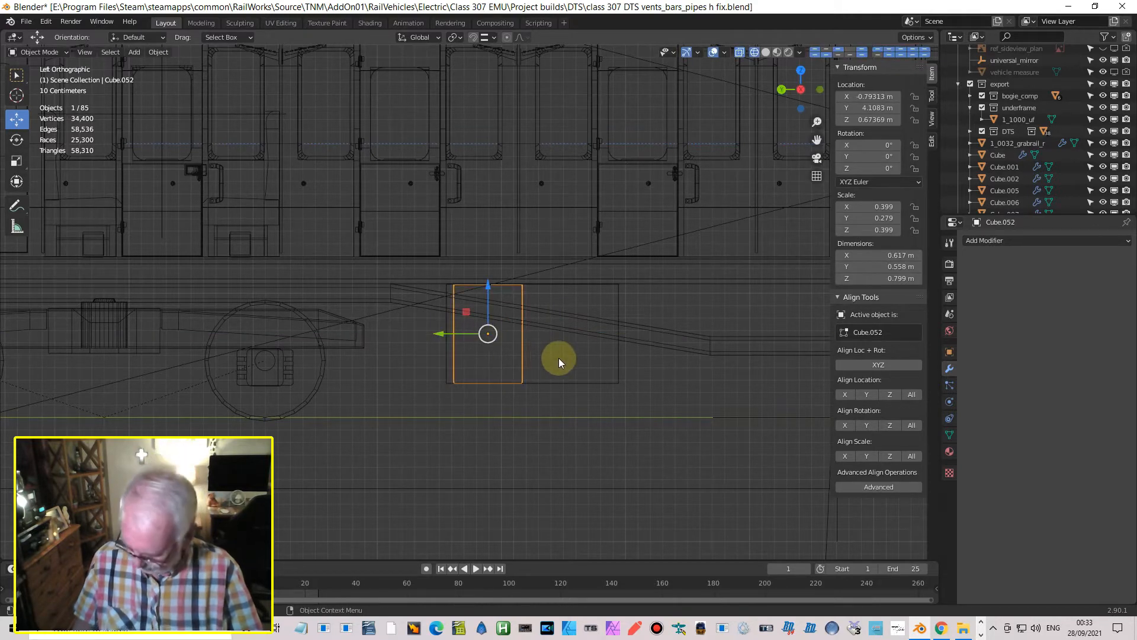
key("s")
key("y")
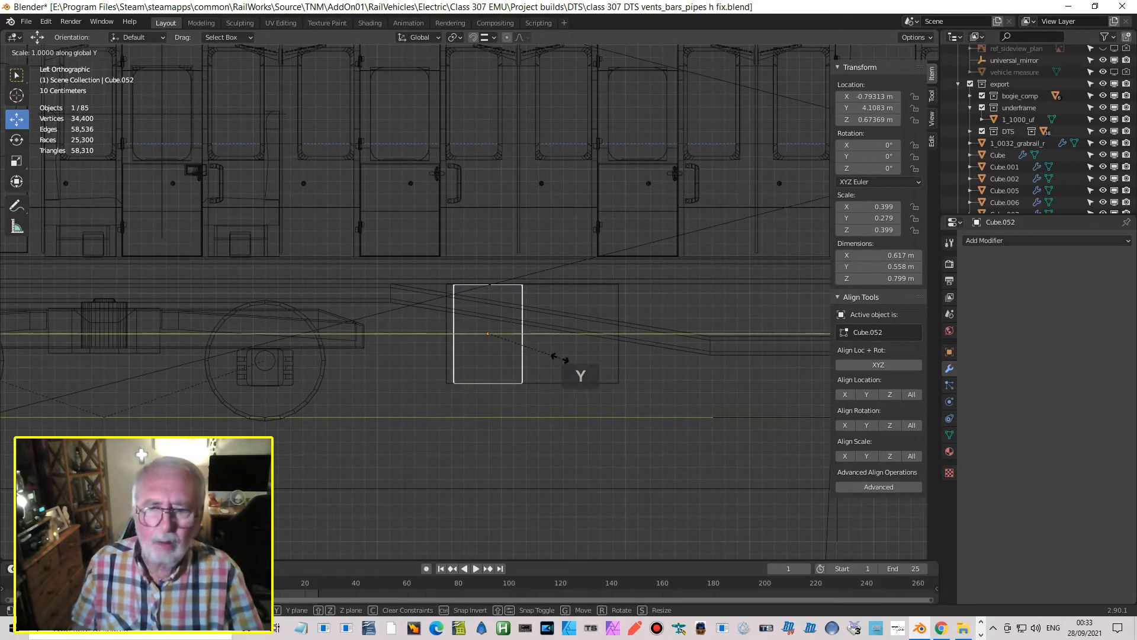
left_click(570, 360)
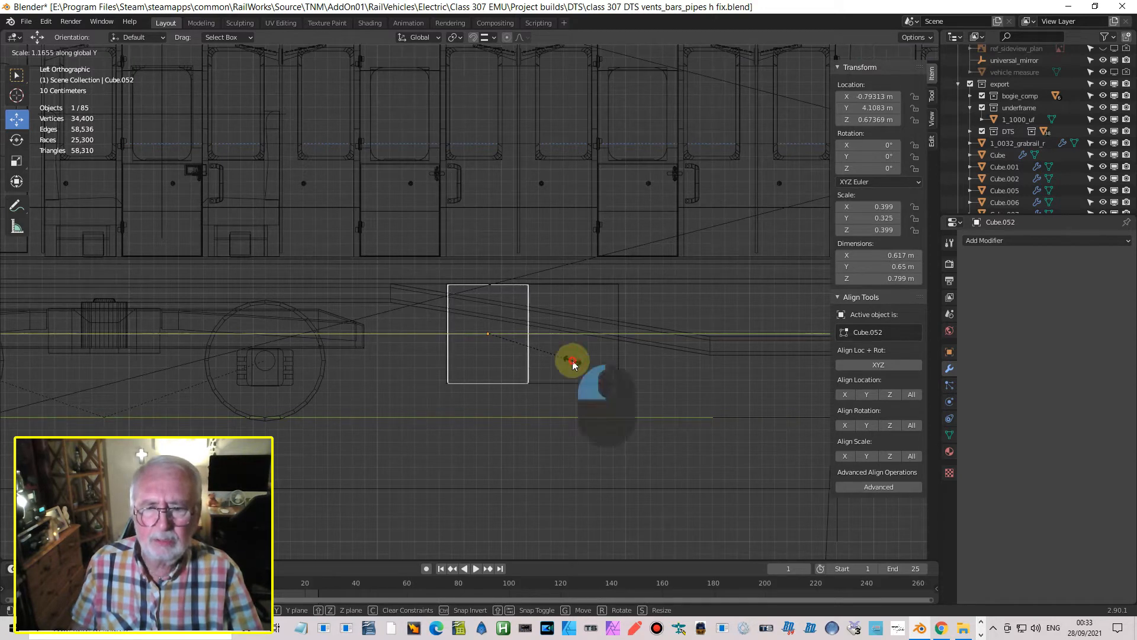
left_click_drag(439, 333, 447, 335)
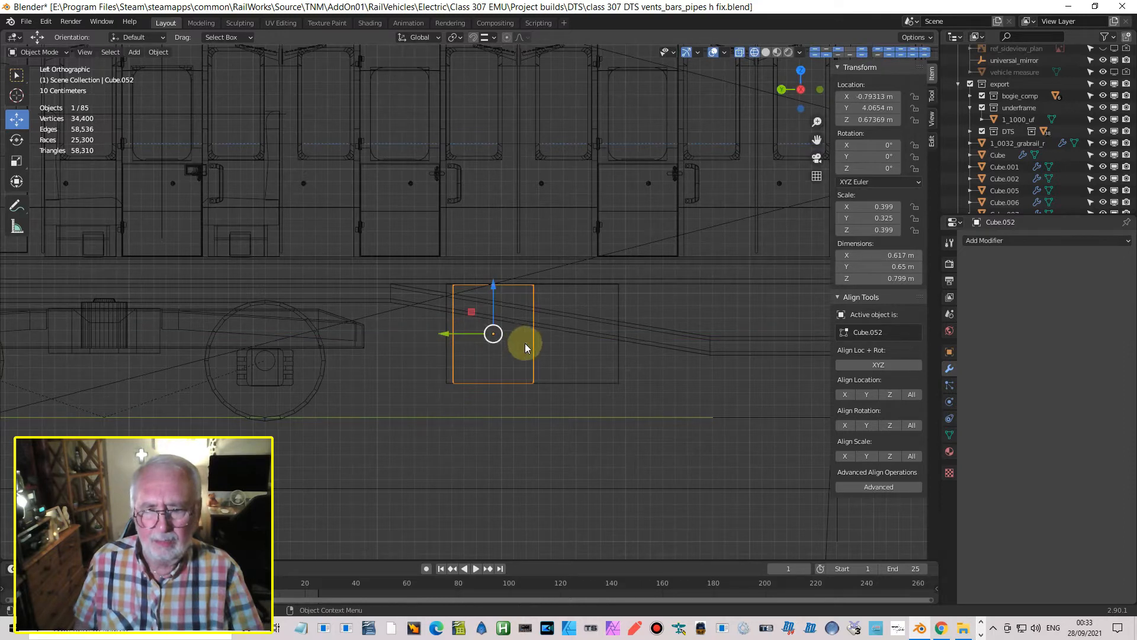
key("shift+d")
key("Return")
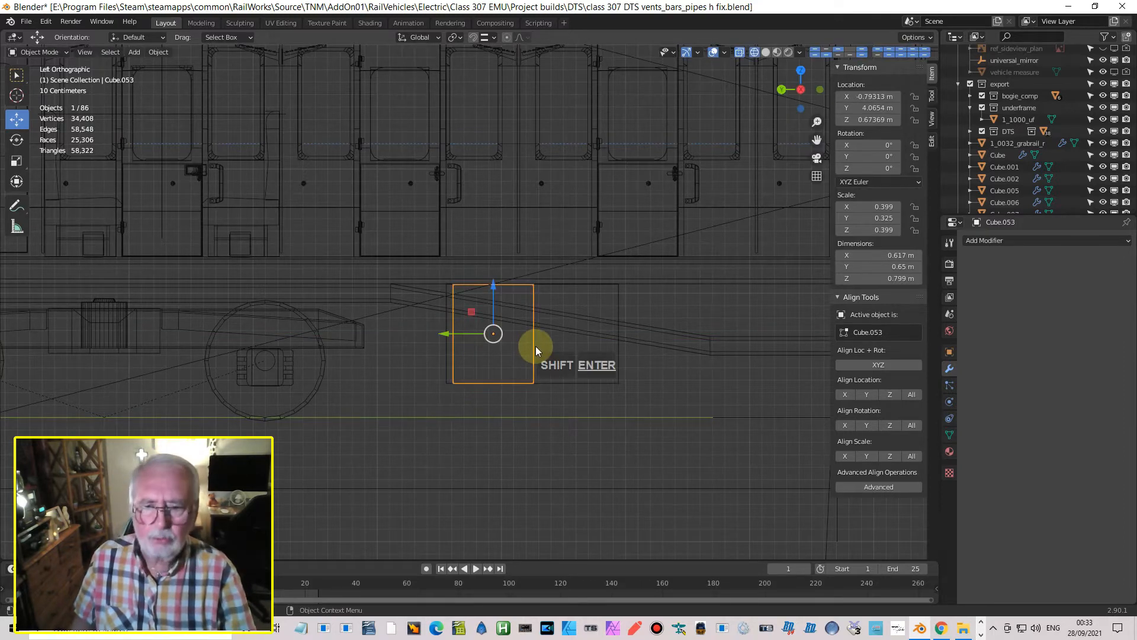
left_click_drag(453, 331, 557, 355)
key("x")
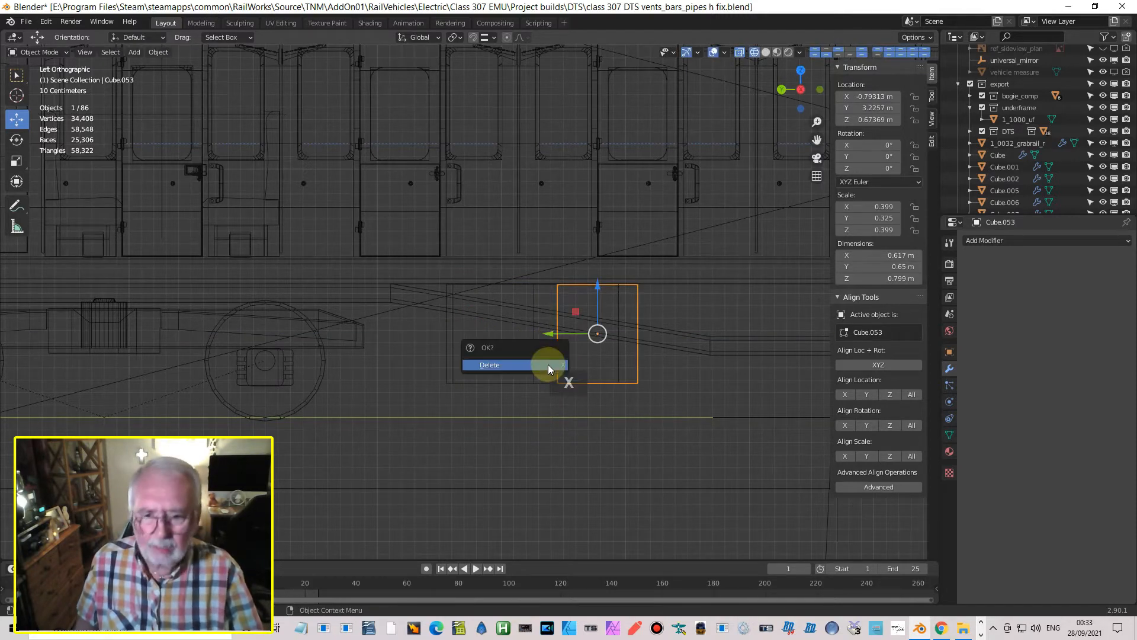
left_click(547, 364)
- Scale the smaller box along Y to about 0.593 m and along Z to about 0.355 m
left_click(538, 346)
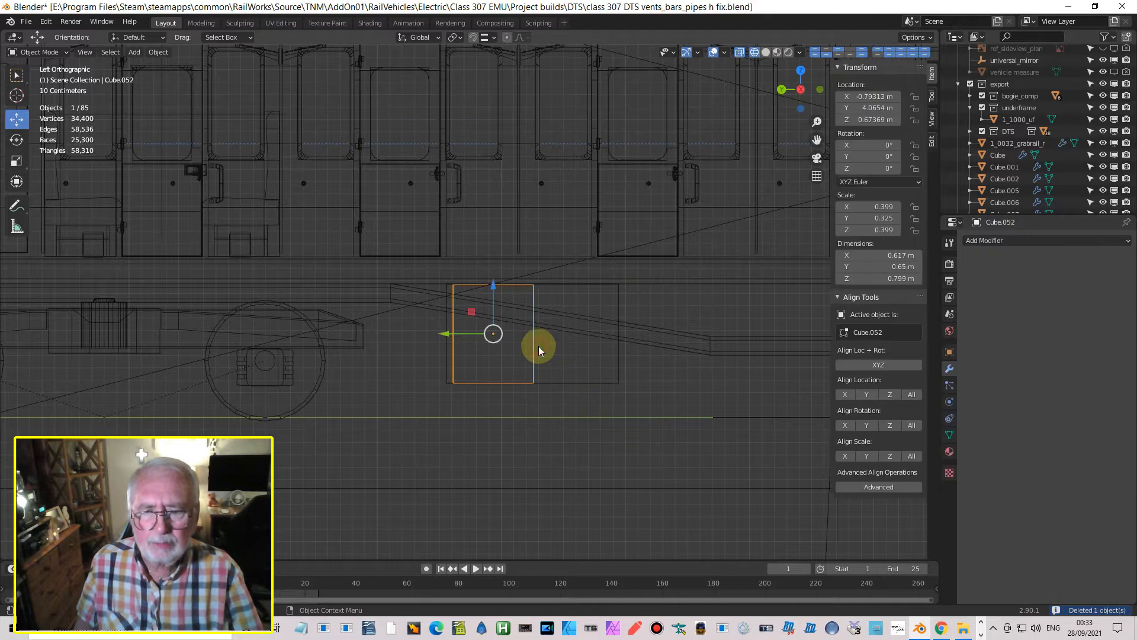
key("s")
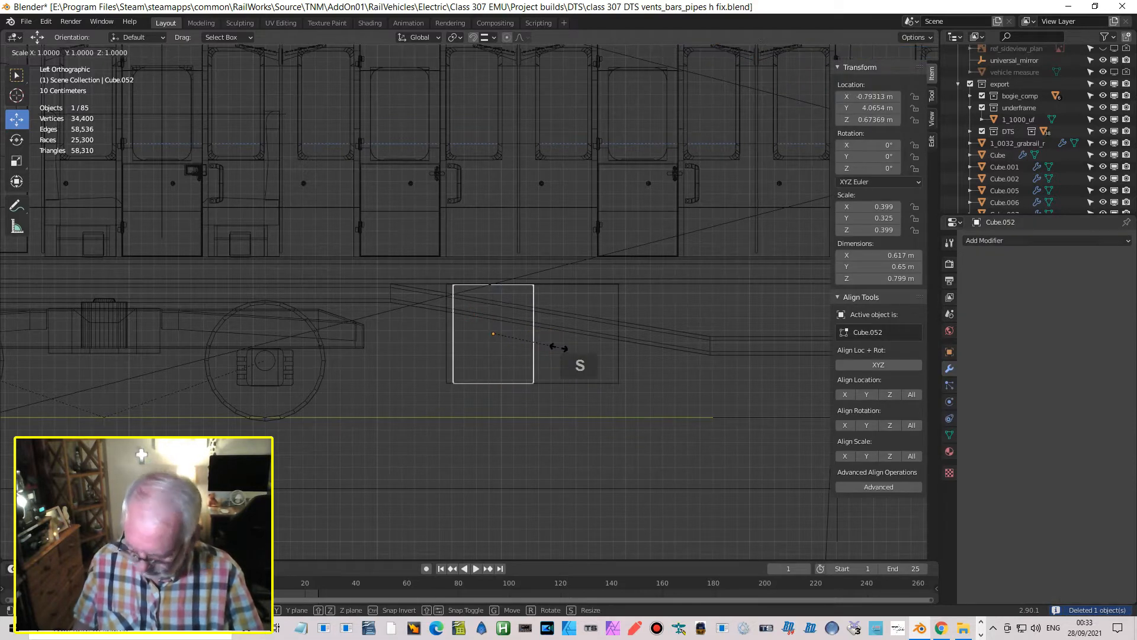
key("y")
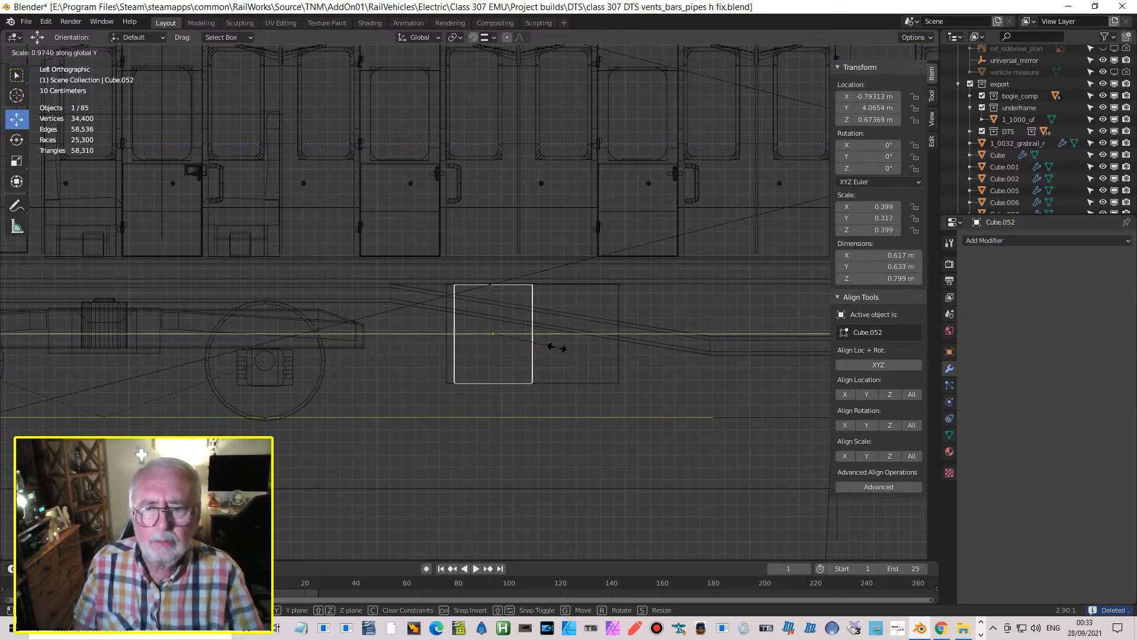
left_click(552, 350)
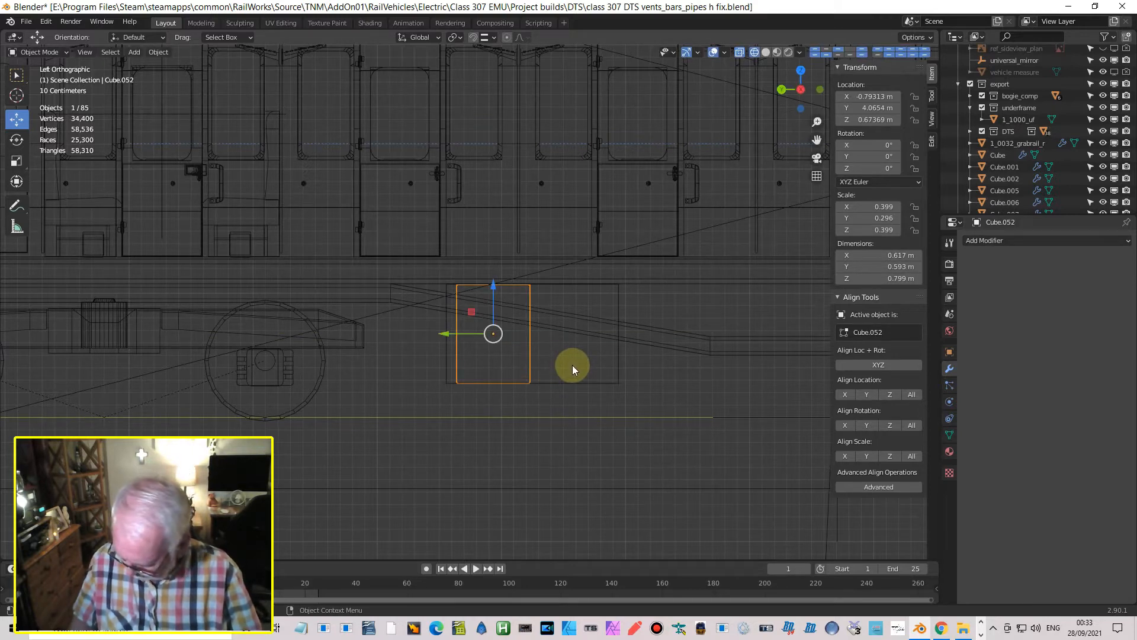
key("s")
key("z")
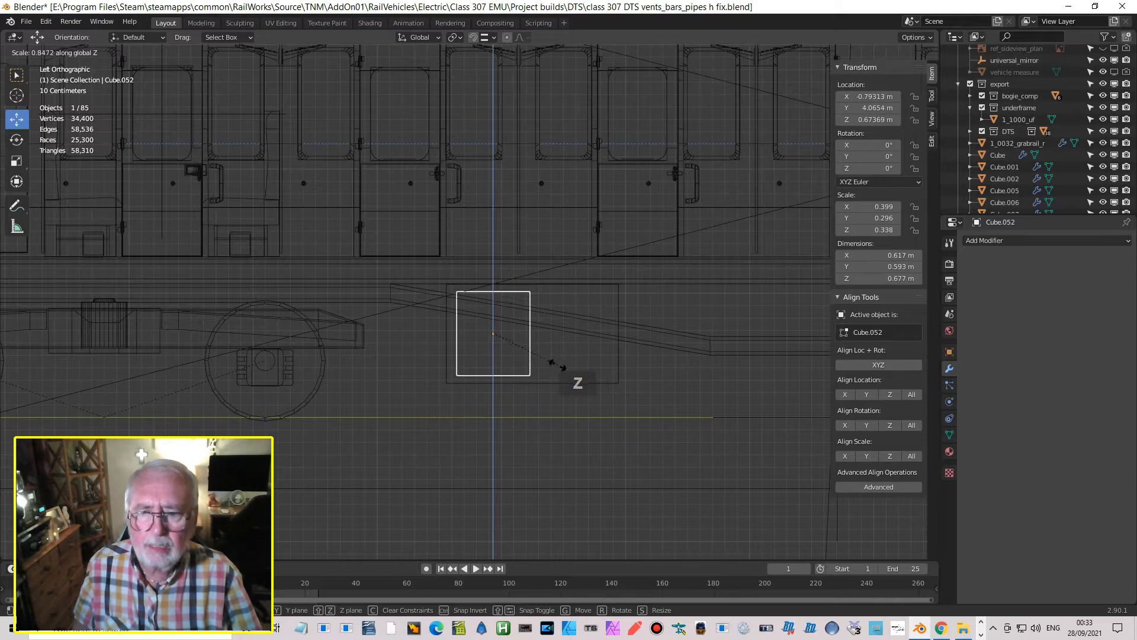
left_click(520, 362)
- Move the smaller box near the large box's upper corner, at about Z 0.822 m and Y 4.101 m
left_click_drag(489, 289, 483, 257)
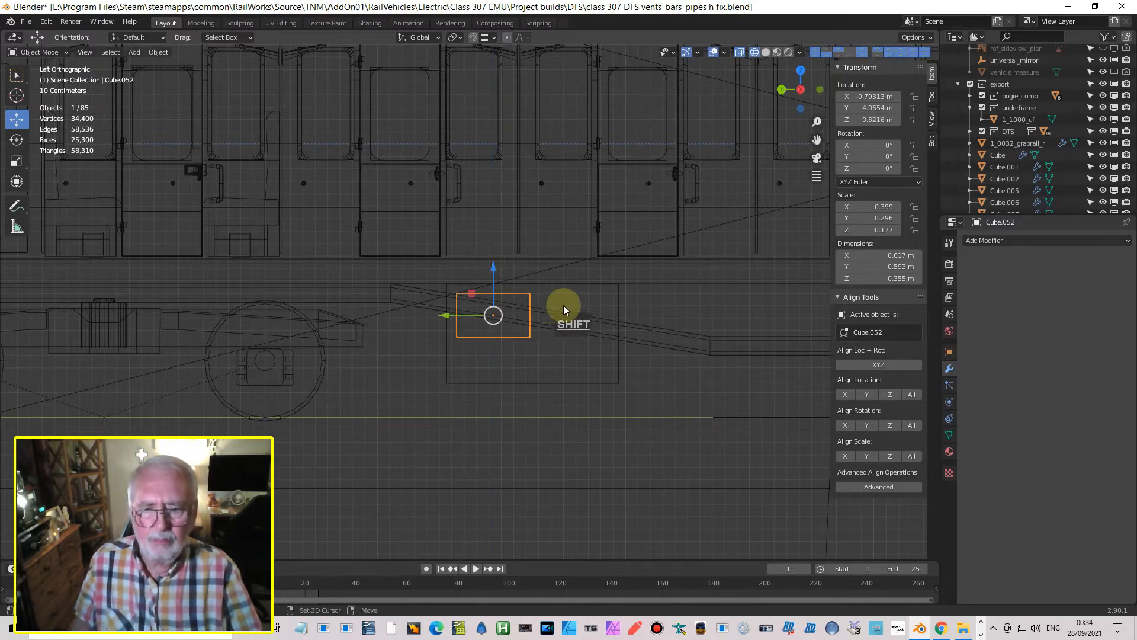
middle_click_drag(559, 305, 643, 304, "shift")
scroll(589, 298, "up", 3)
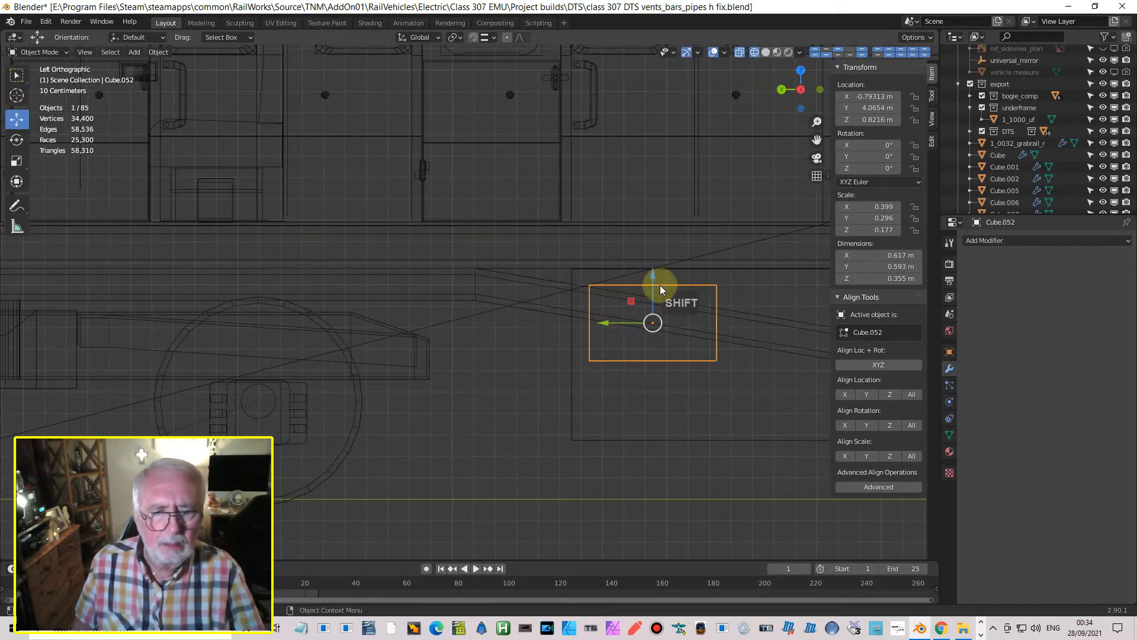
left_click_drag(596, 322, 590, 322)
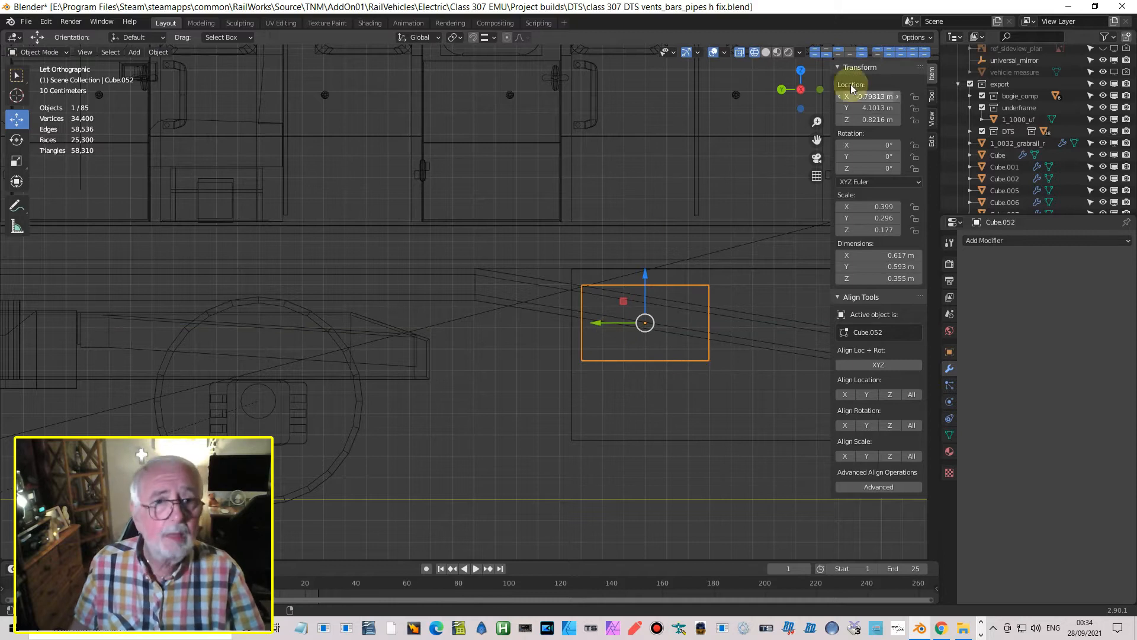
- In solid shading, flatten the smaller box along X to about 0.038 m and move it outward along X, clear of the large box
left_click(769, 52)
middle_click_drag(748, 138, 721, 333)
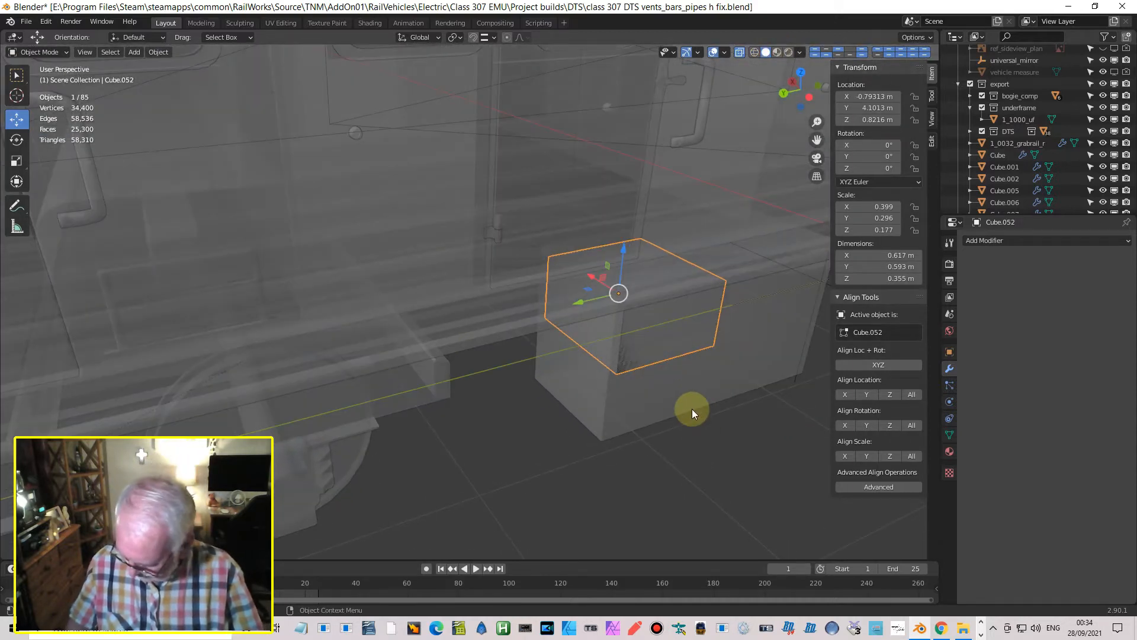
key("e")
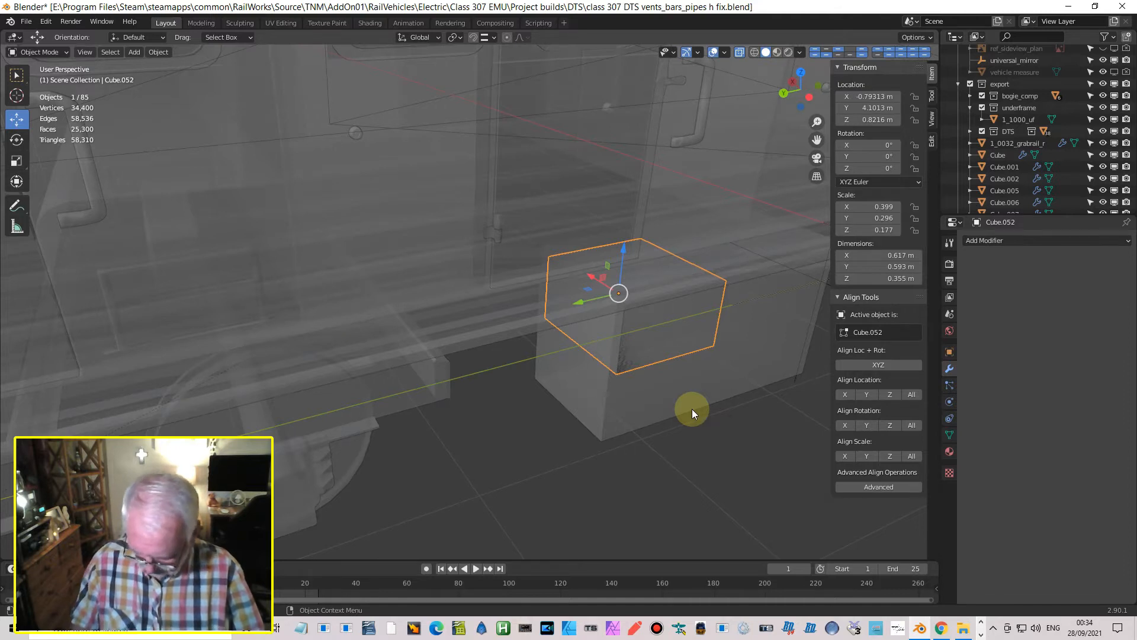
right_click(692, 402)
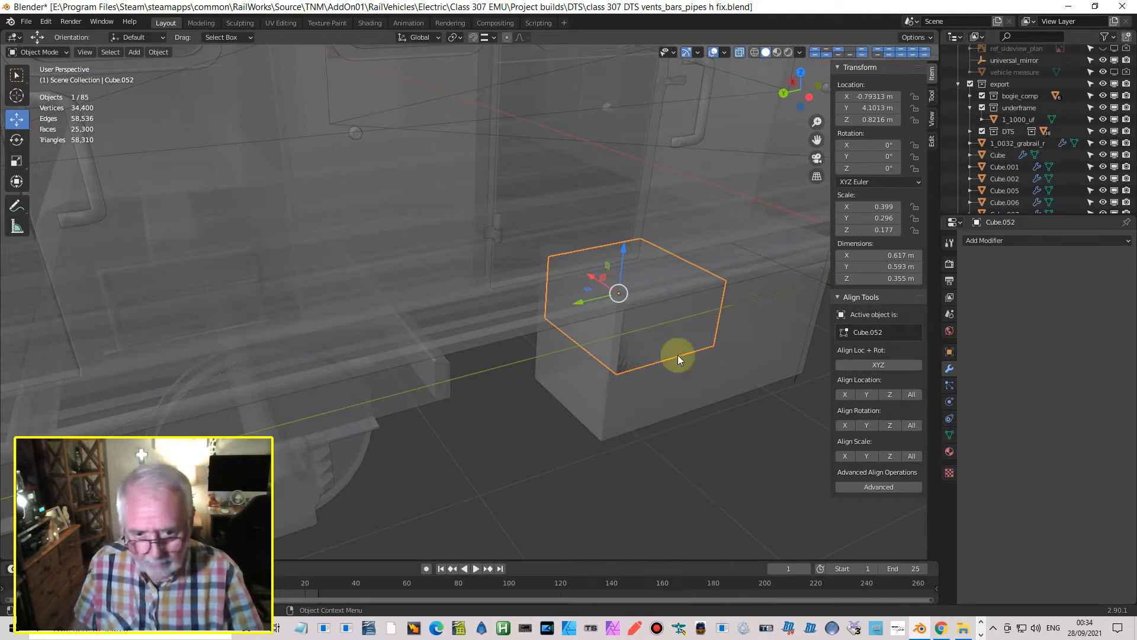
key("s")
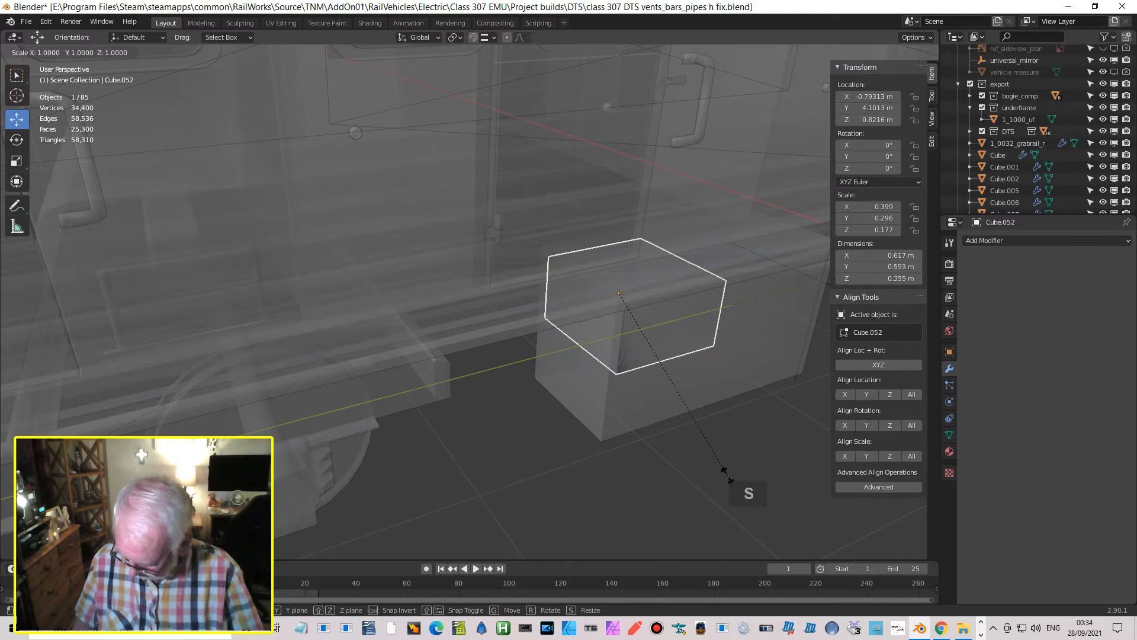
key("x")
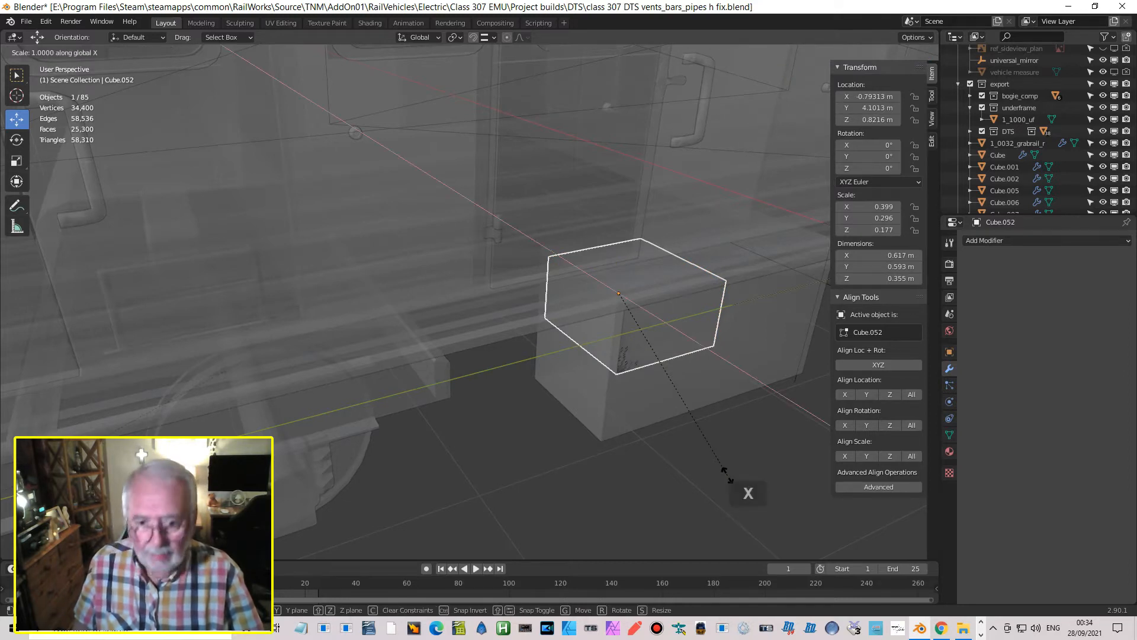
left_click(614, 303)
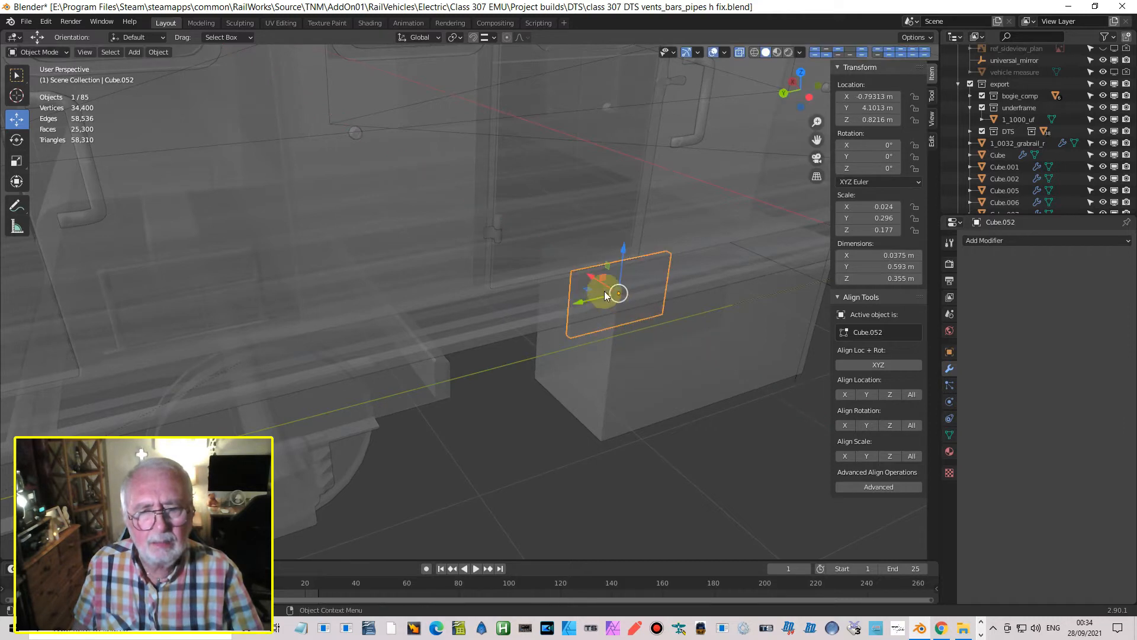
left_click_drag(592, 276, 700, 363)
- Duplicate the large box in place and scale the copy down uniformly to about 0.575 × 1.29 × 0.745 m
left_click(753, 389)
middle_click_drag(752, 385, 788, 325)
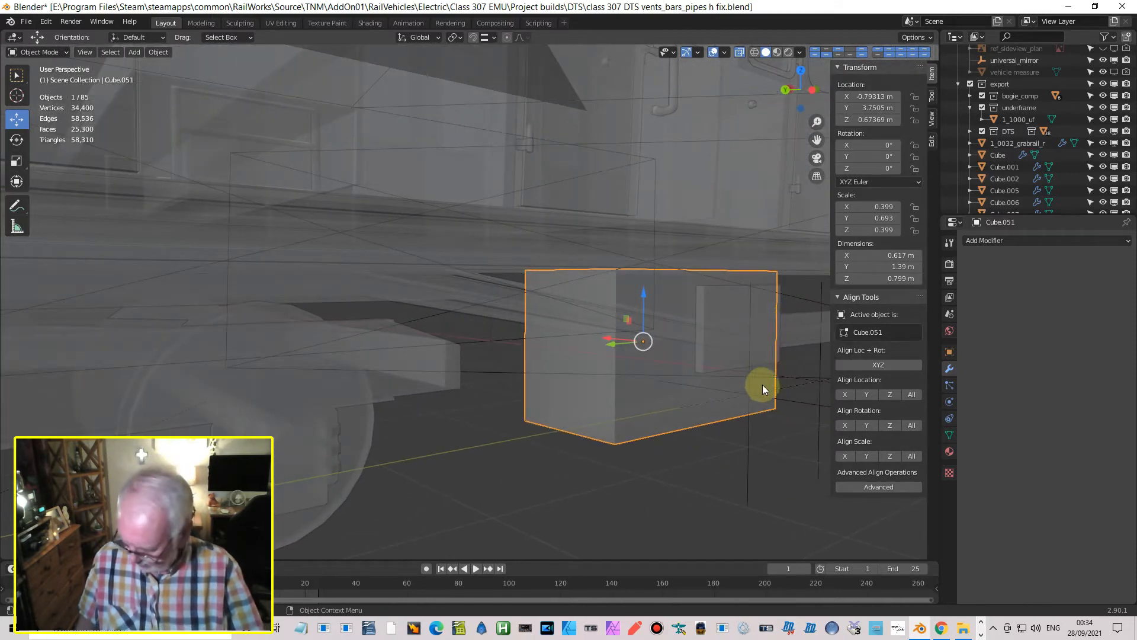
key("shift")
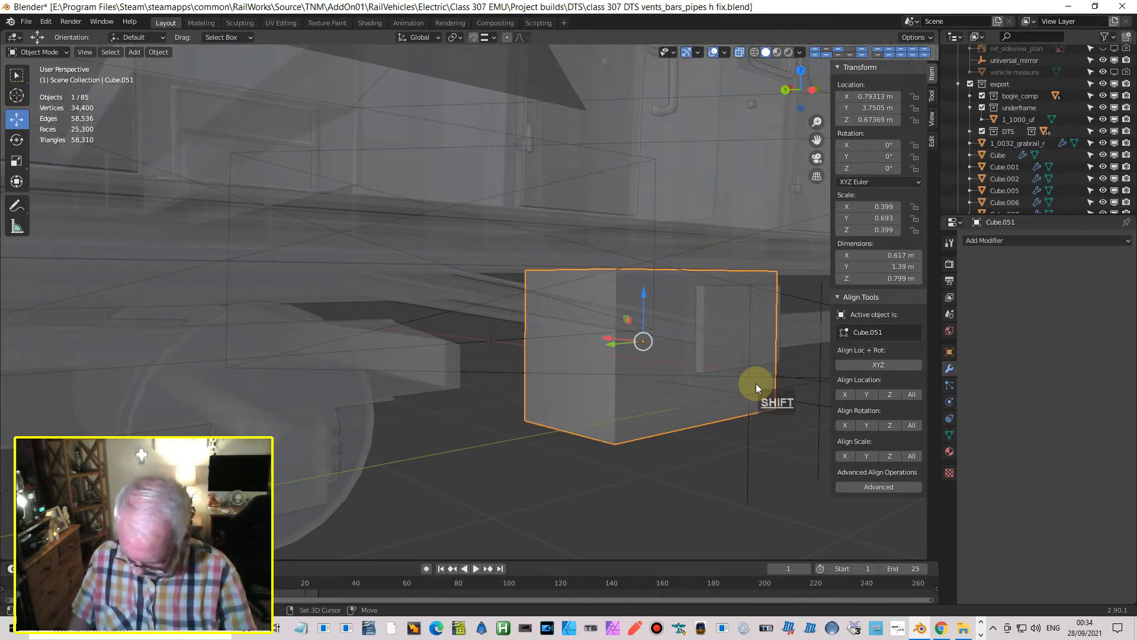
key("shift+d")
key("Return")
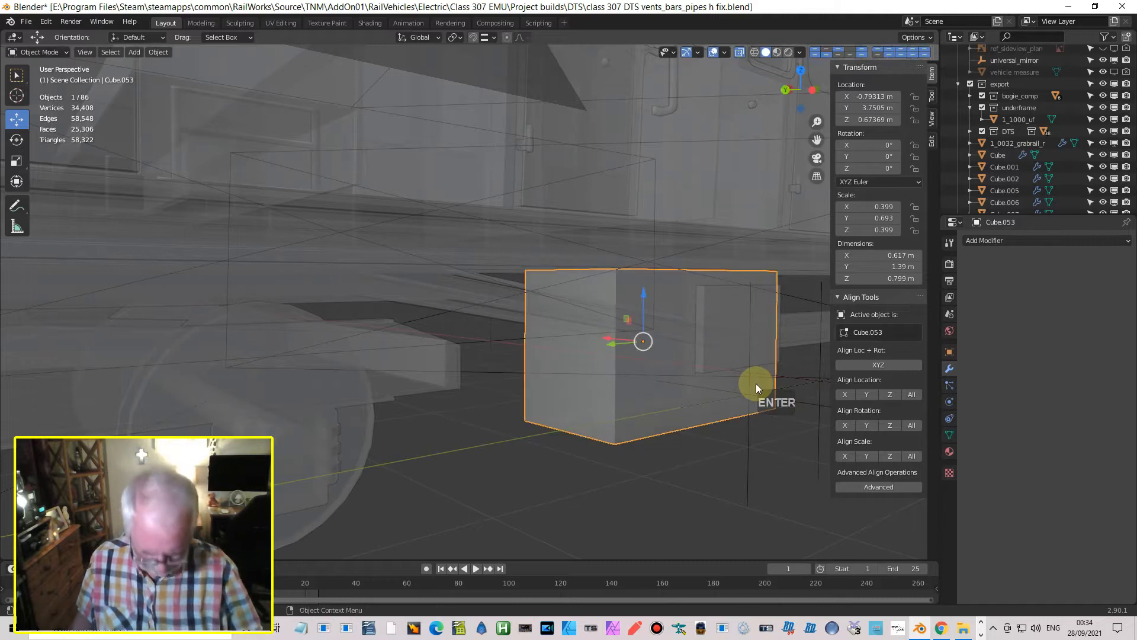
key("ctrl+KP_3")
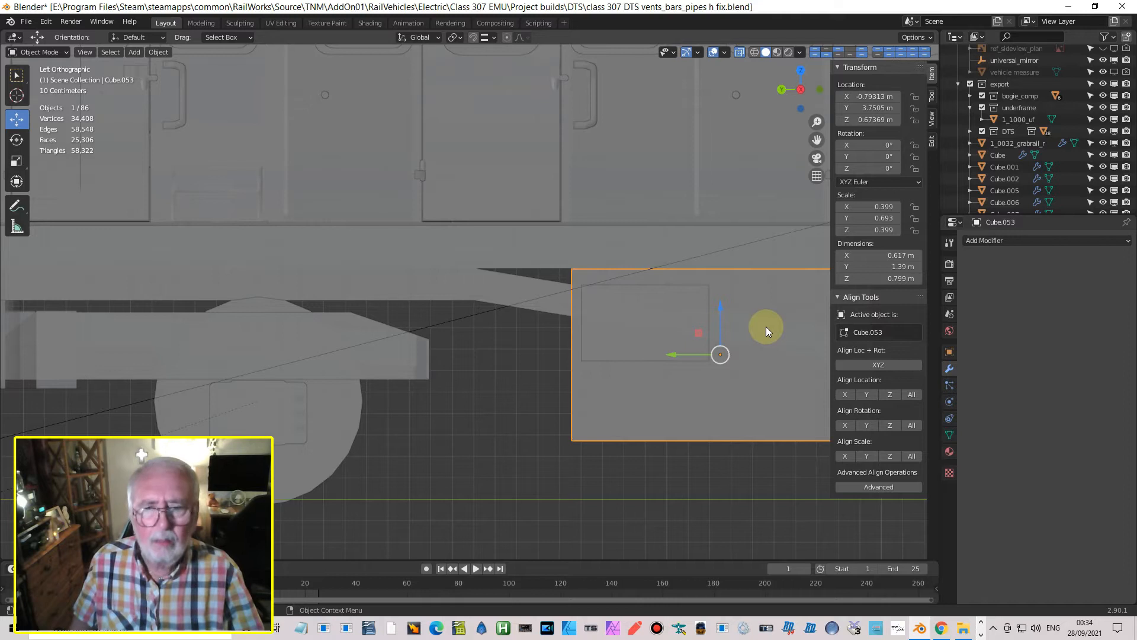
key("s")
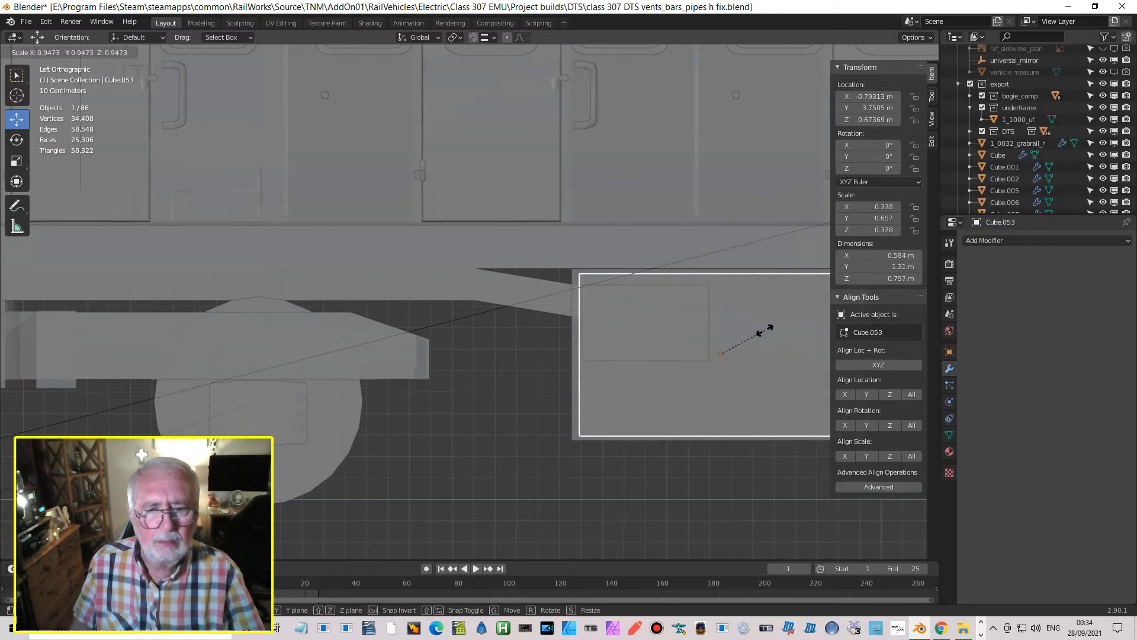
left_click(764, 330)
- Flatten the large box's copy along X to about 0.038 m and move it outward to about X -1.14 m
mouse_move(707, 339)
middle_mouse_down()
mouse_move(787, 350)
mouse_move(708, 354)
middle_mouse_up()
key("s")
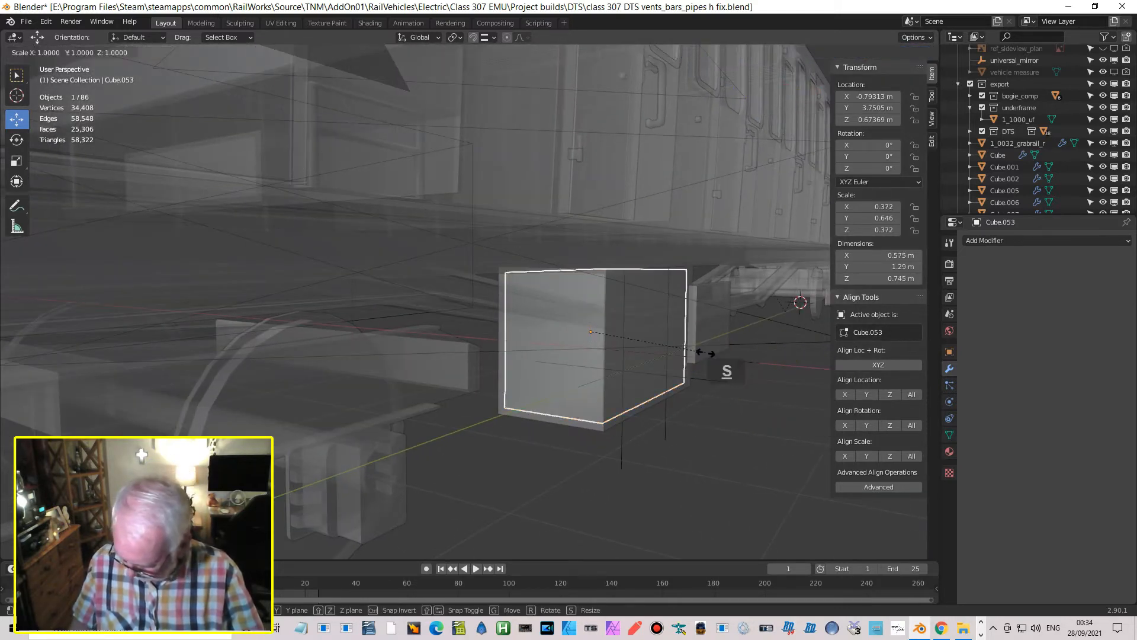
key("x")
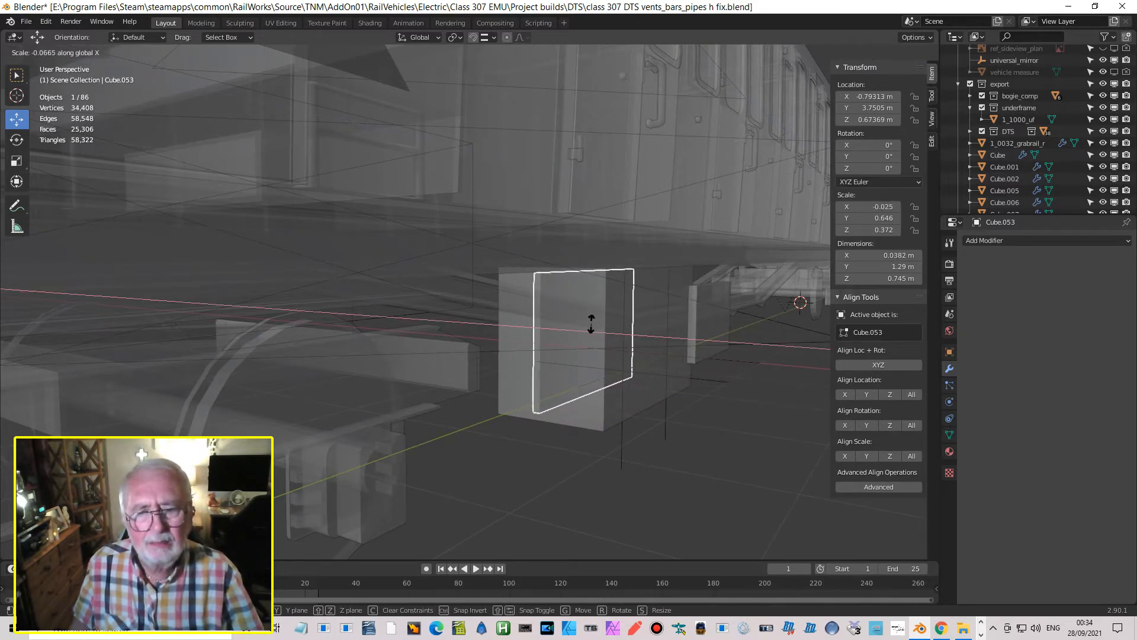
left_click(592, 328)
left_click_drag(545, 327, 646, 332)
- In the back view, move the large thin panel along X to about -1.217 m, at the large box's outer face
middle_click_drag(645, 332, 657, 362)
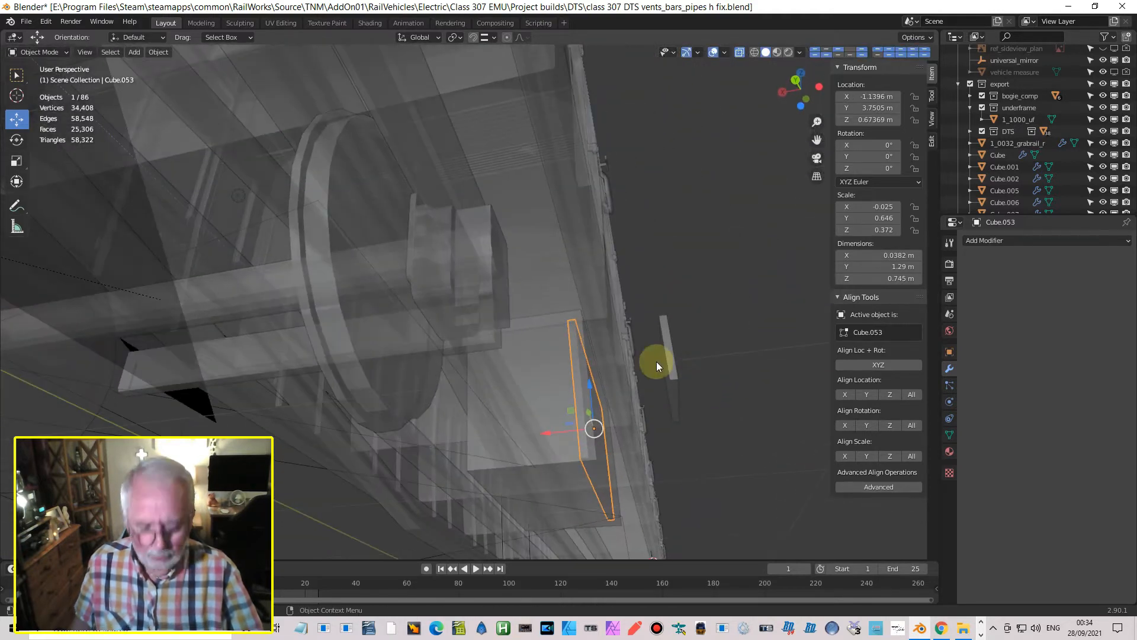
key("ctrl")
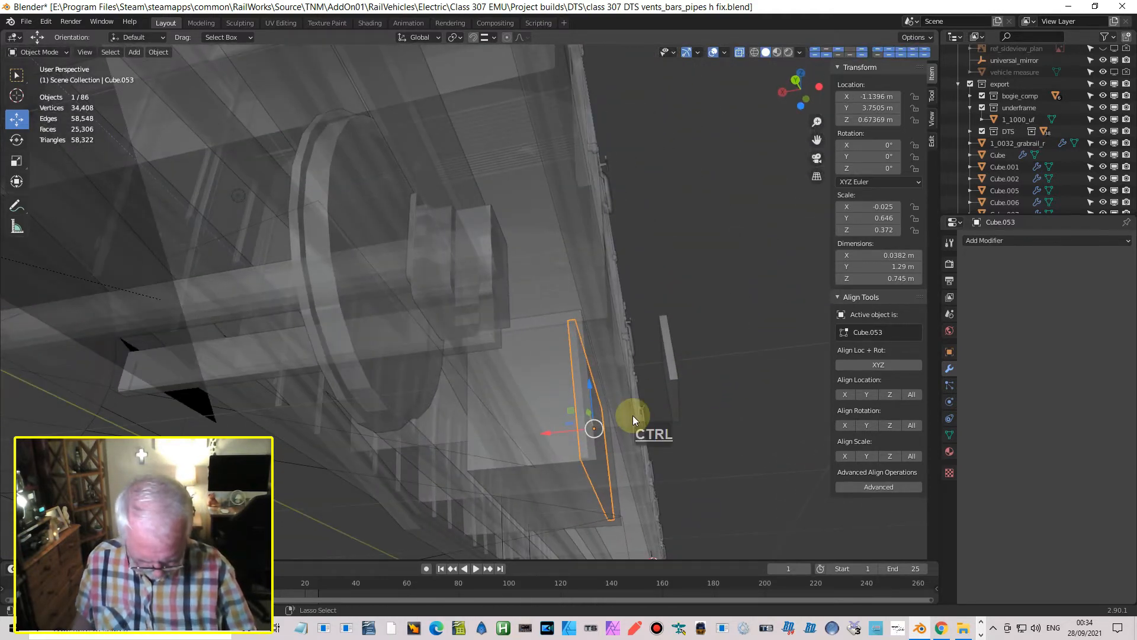
key("ctrl+KP_1")
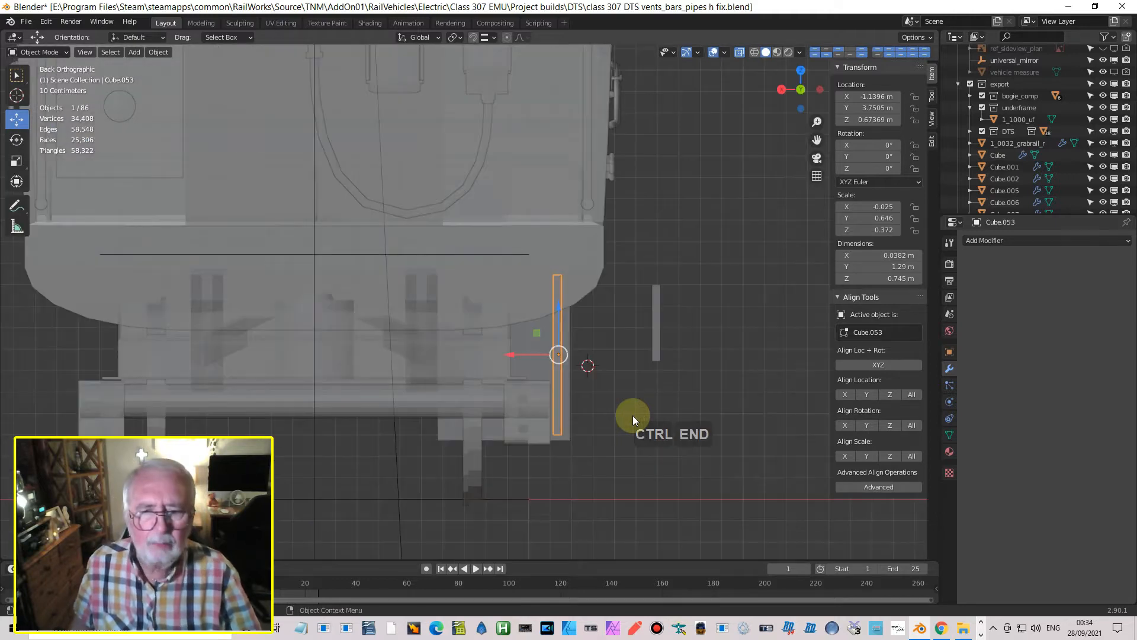
scroll(465, 340, "up", 6)
left_click_drag(601, 410, 635, 440)
middle_click_drag(635, 440, 705, 384)
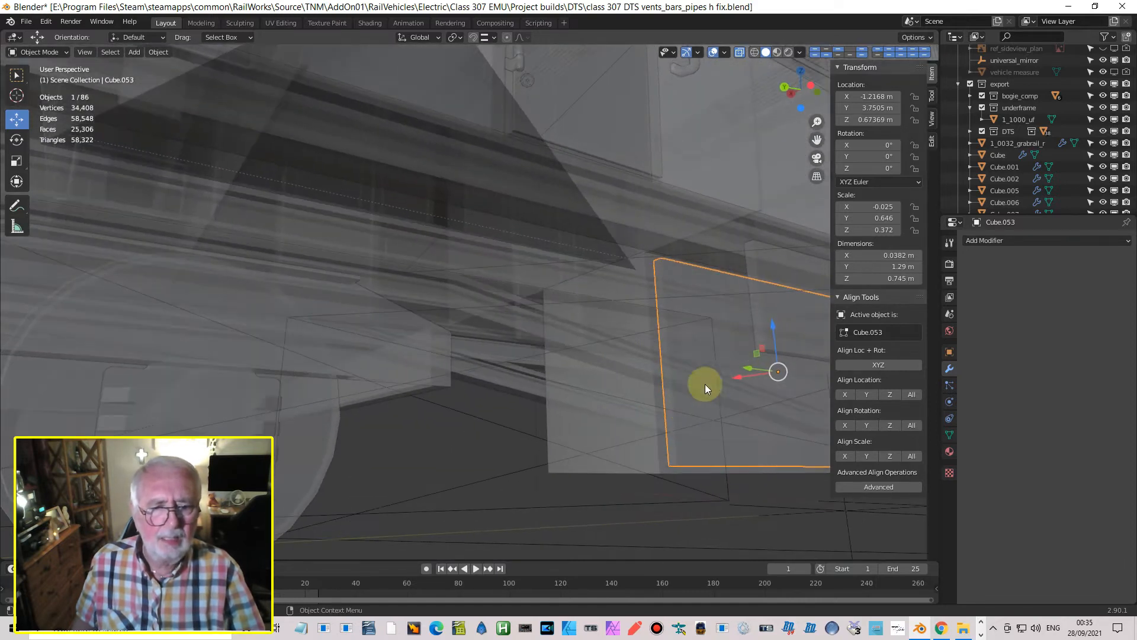
left_click(731, 359)
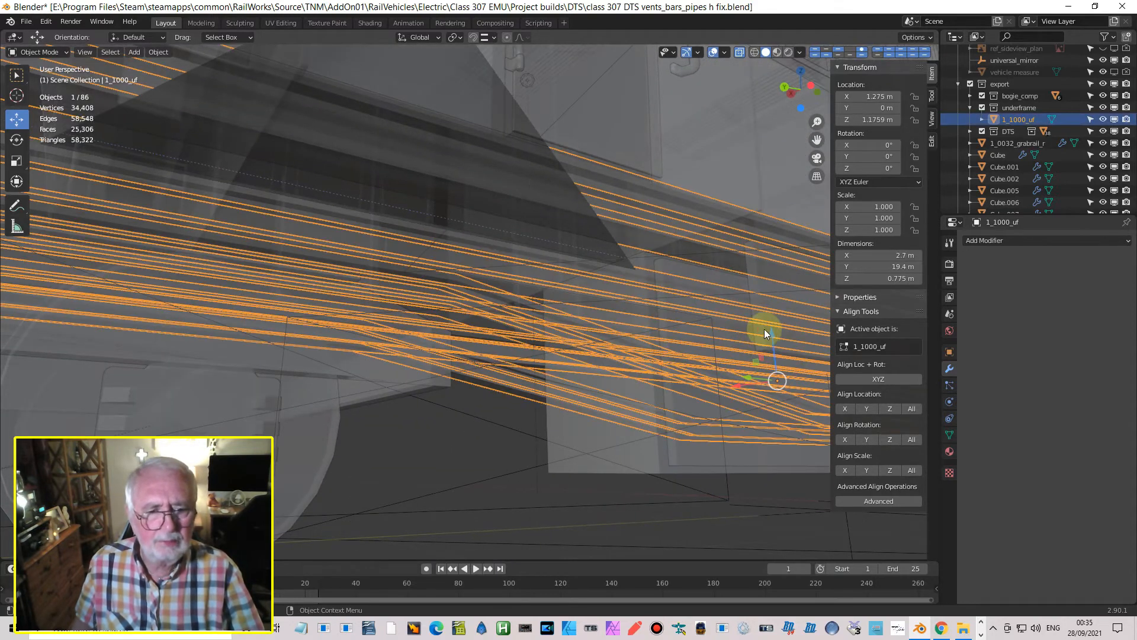
- Select the small thin panel and move it along X to about -1.244 m, against the case's outer face
left_click(764, 330)
middle_click_drag(765, 347, 799, 356)
left_click(759, 349)
left_click(758, 347)
left_click(758, 355)
left_click_drag(711, 349, 624, 365)
middle_click_drag(675, 361, 697, 370)
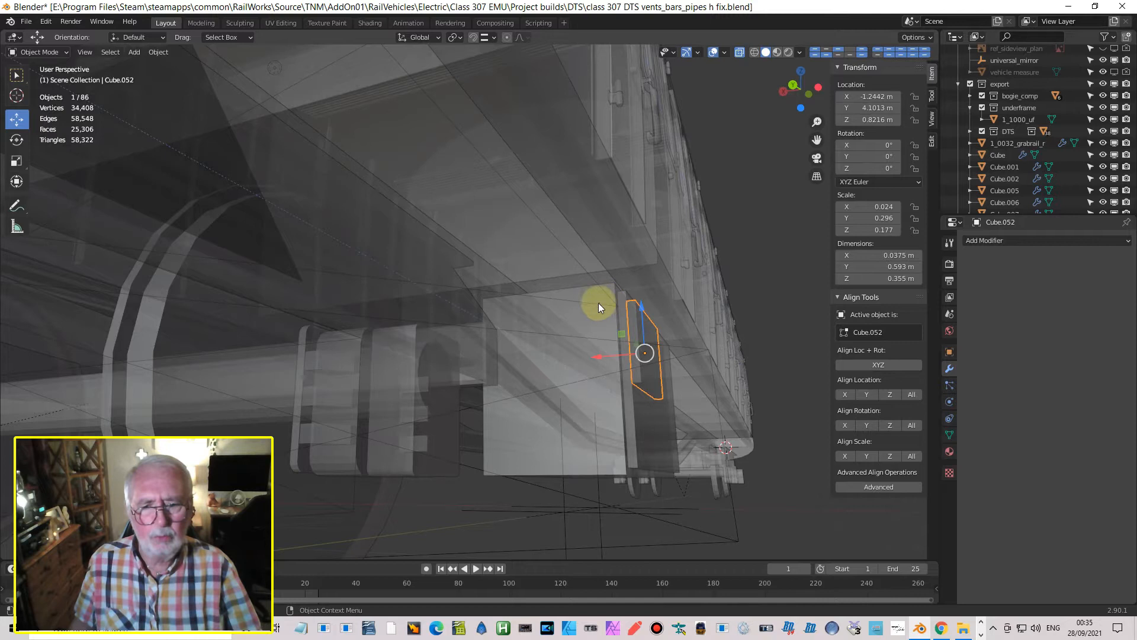
- In the left view, shift the small panel along Y to about 4.062 m
middle_click_drag(722, 362, 400, 401)
key("ctrl+KP_3")
left_click_drag(439, 334, 455, 335, "shift")
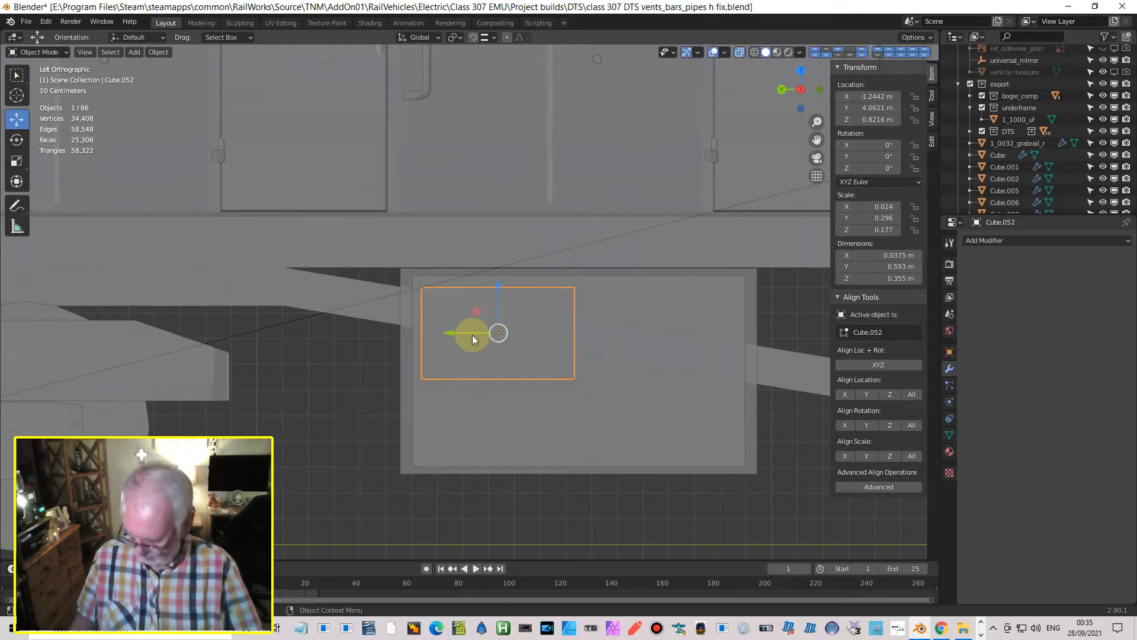
key("shift+d")
key("shift+Return")
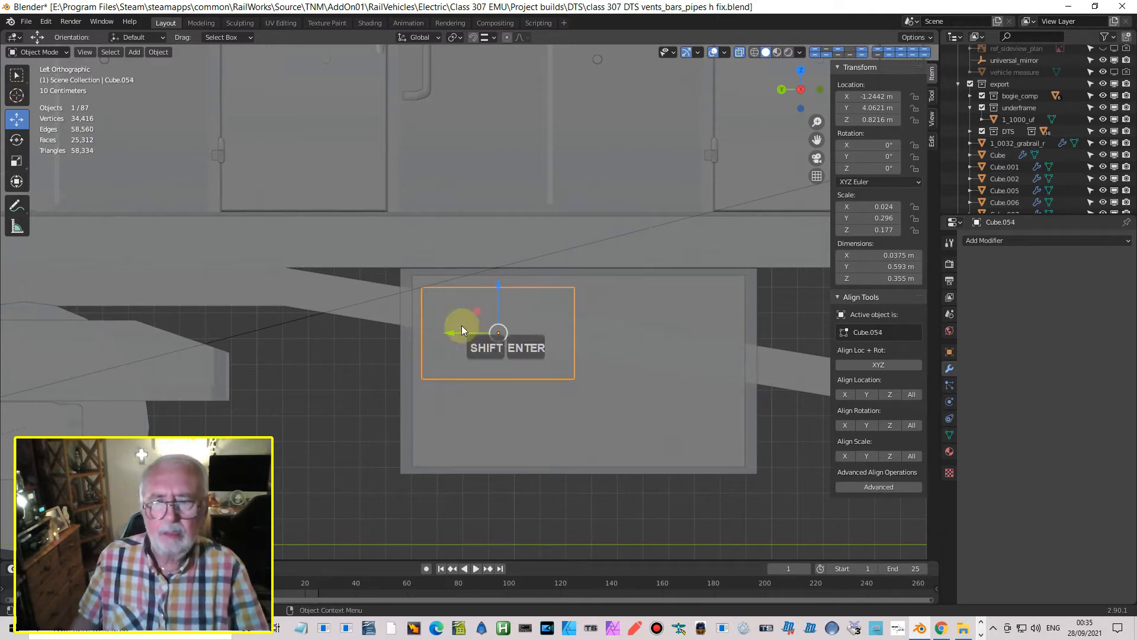
left_click_drag(449, 332, 611, 349)
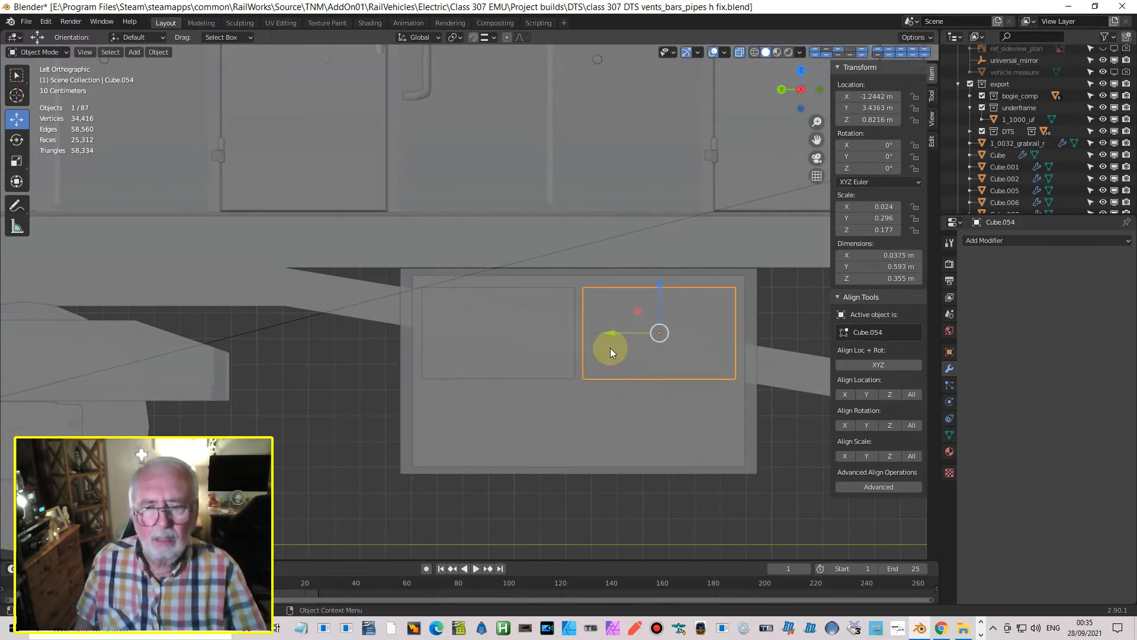
left_click_drag(656, 289, 659, 374)
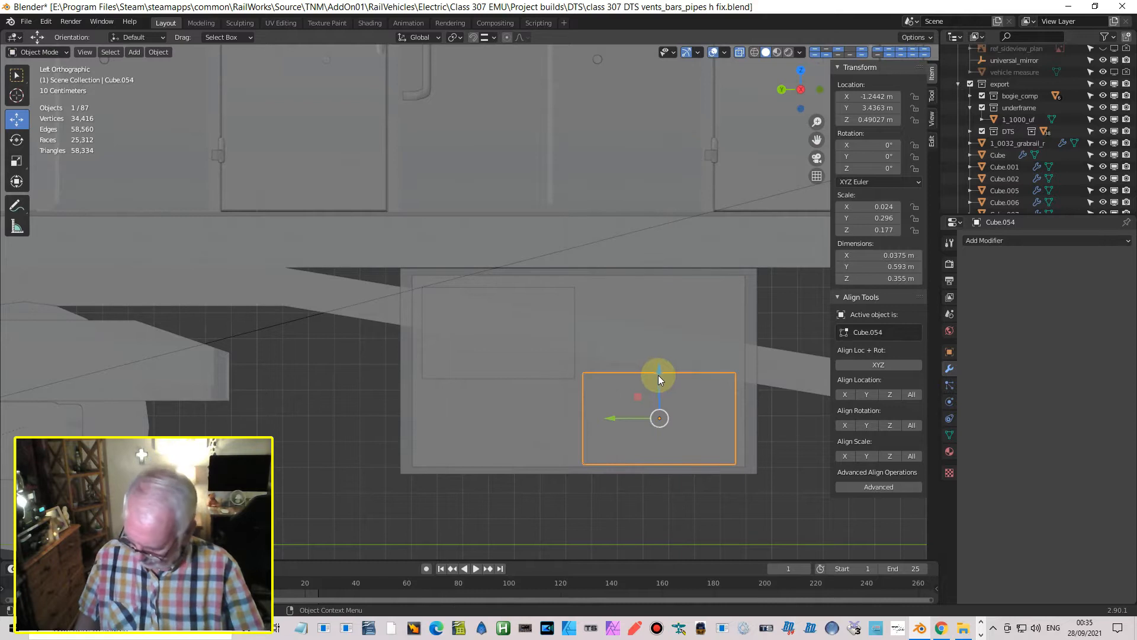
key("x")
left_click(658, 379)
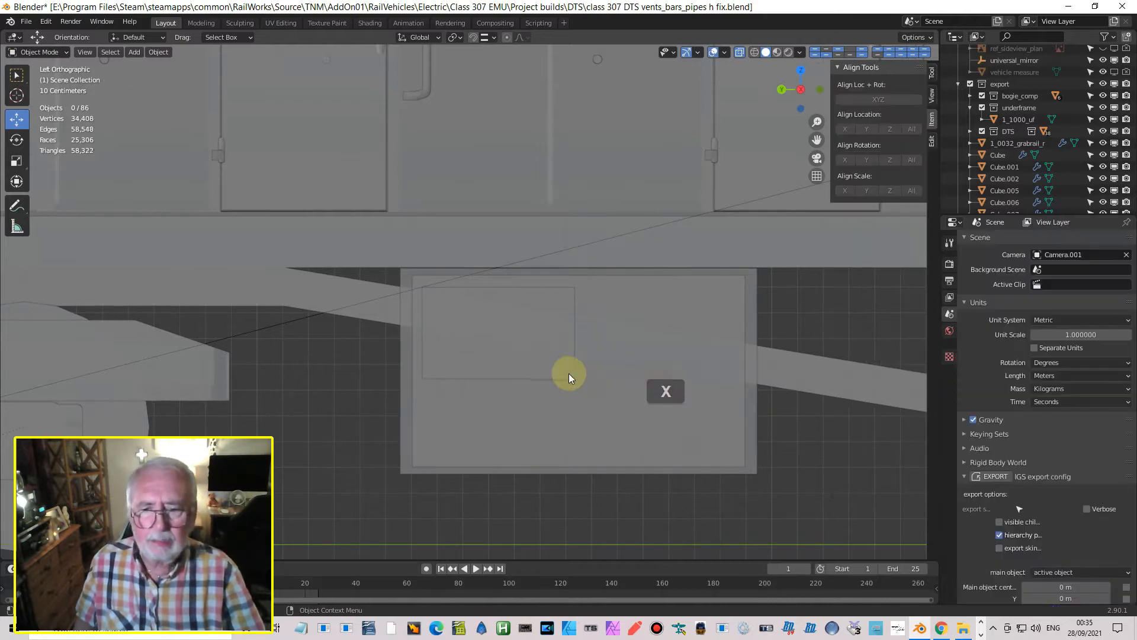
- Reduce the small panel's height along Z to about 0.301 m and raise it to about Z 0.84 m
left_click(505, 382)
left_click(506, 379)
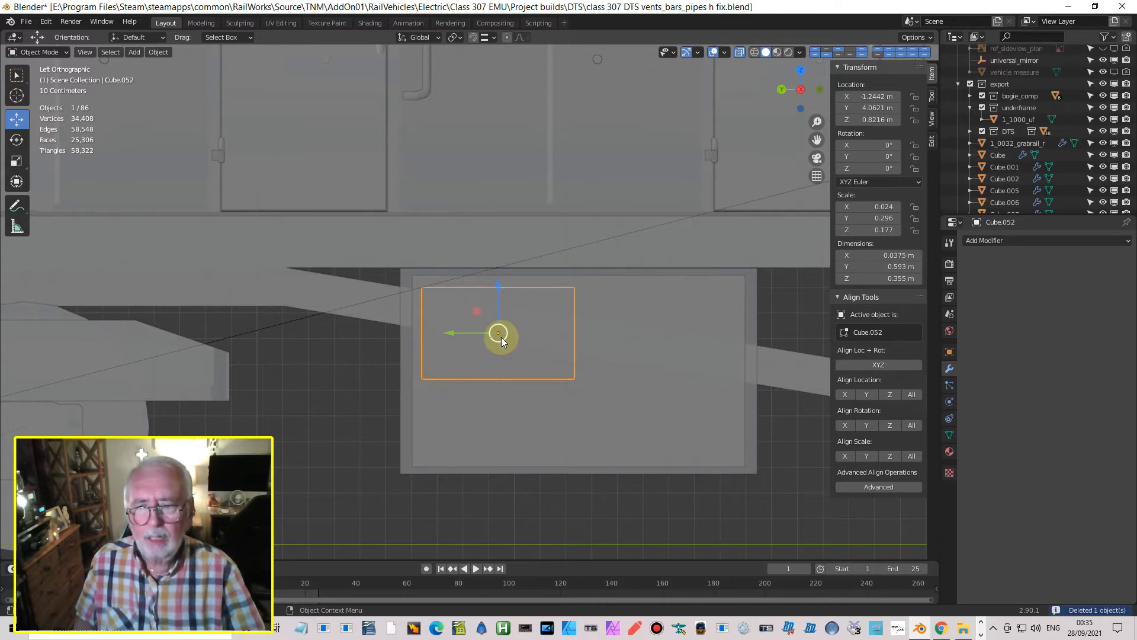
key("s")
key("z")
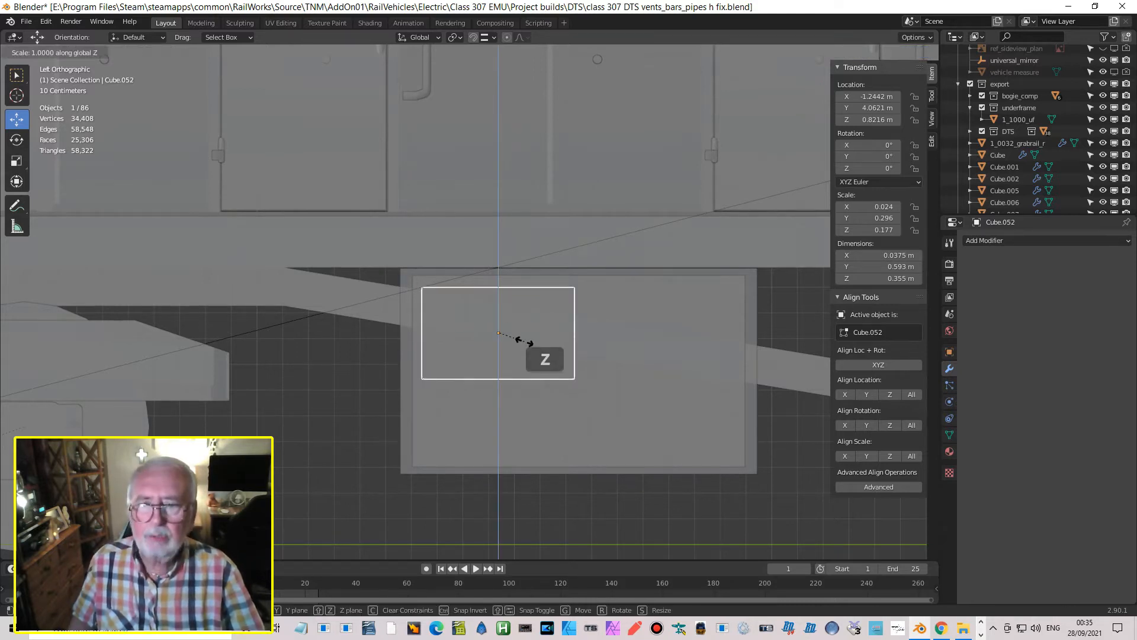
left_click(520, 342)
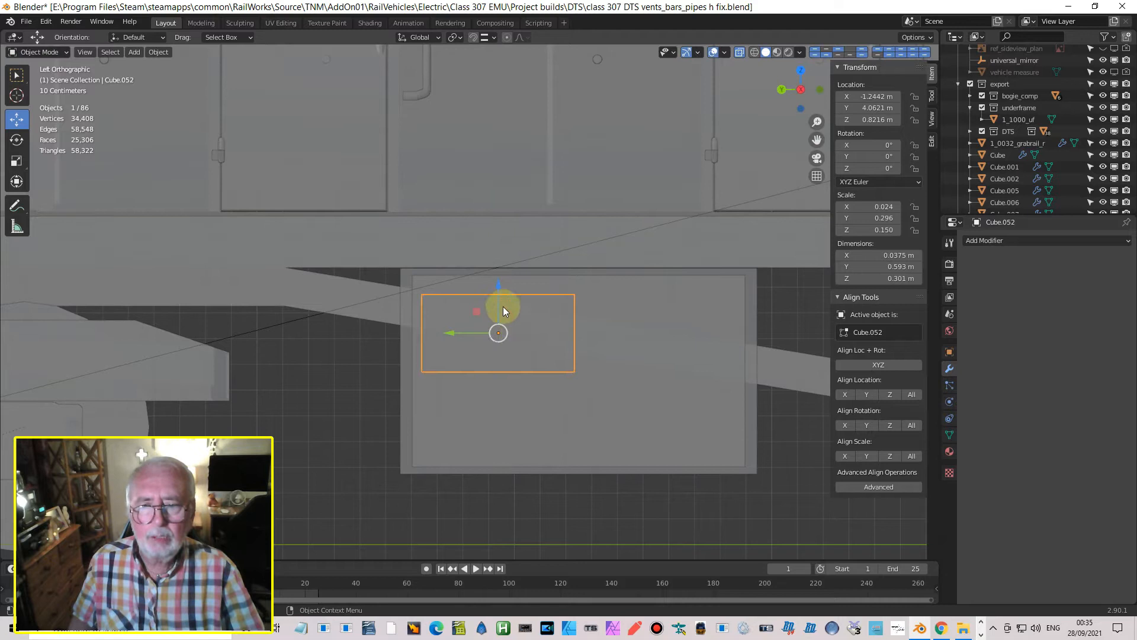
left_click_drag(499, 290, 496, 279)
- Switch to material preview and select the small panel's outer face in Edit Mode with face selection
middle_click_drag(512, 353, 573, 414)
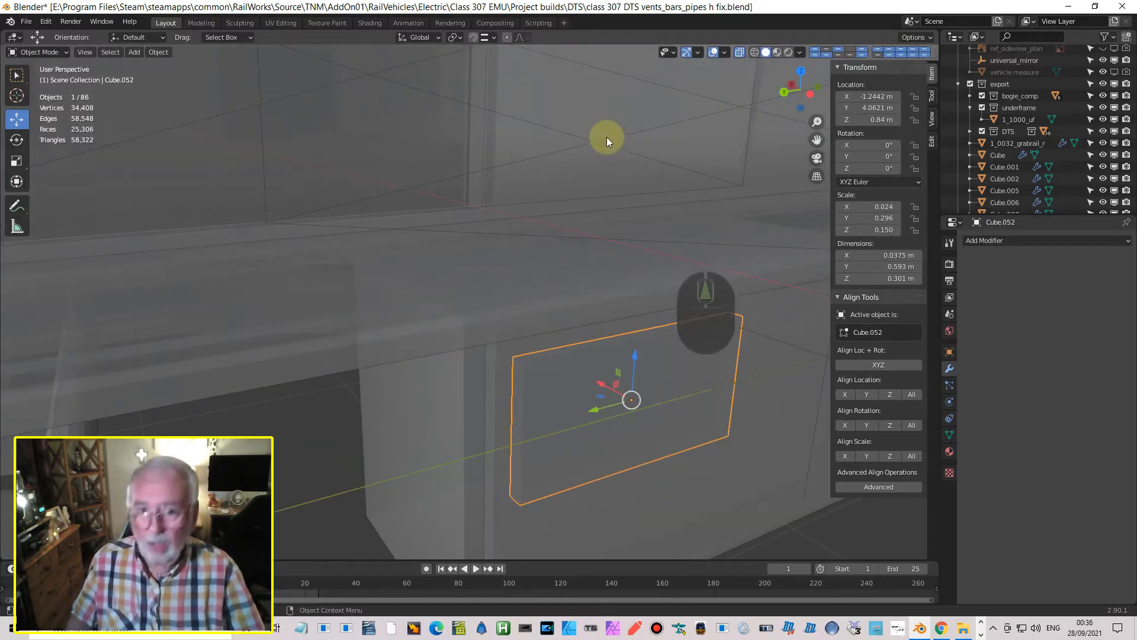
left_click(774, 52)
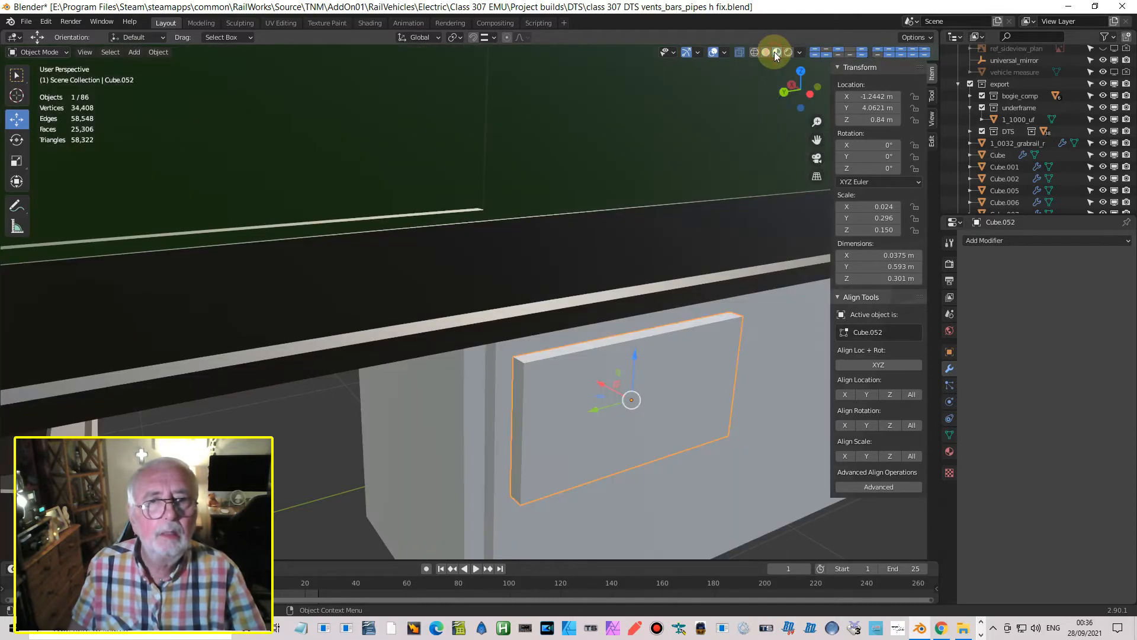
left_click(552, 400)
left_click(582, 398)
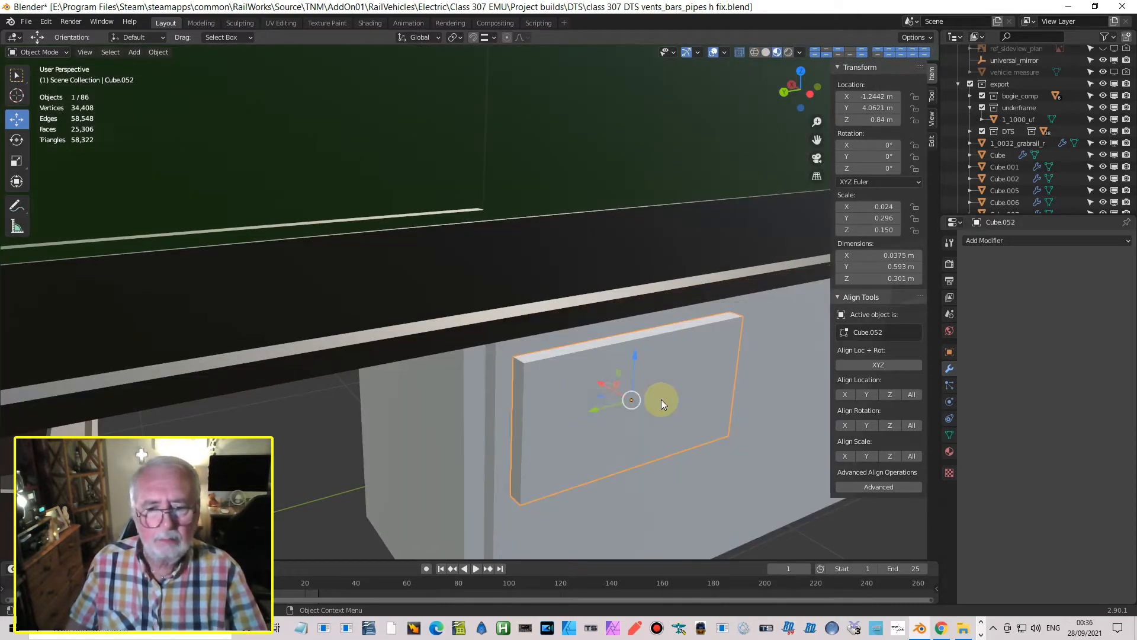
key("Tab")
left_click(101, 52)
left_click(629, 410)
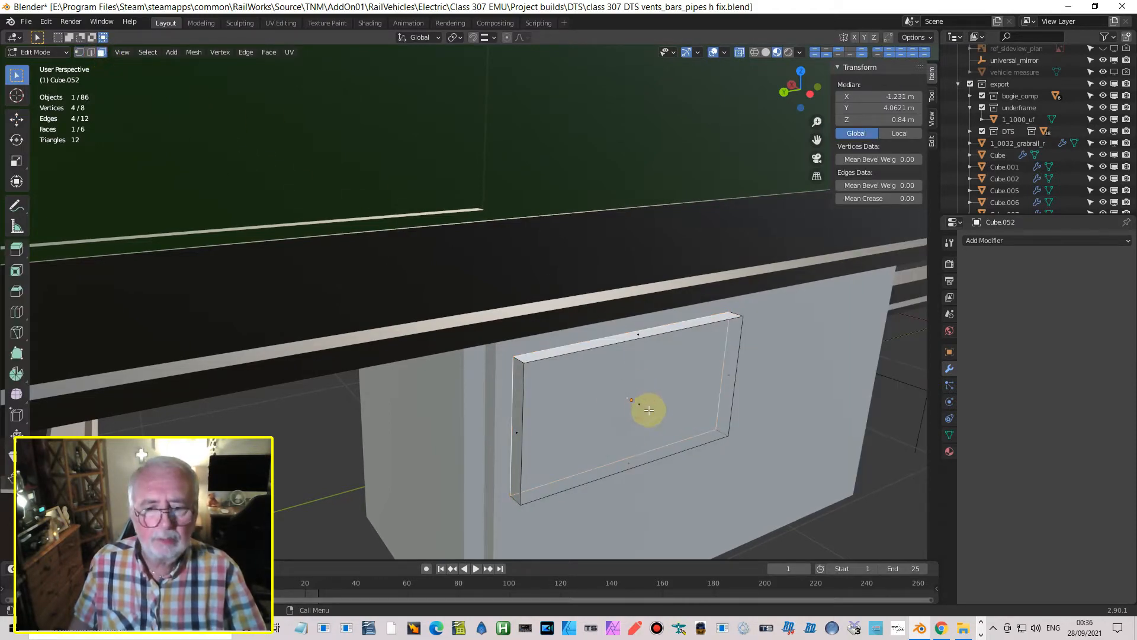
left_click(651, 413)
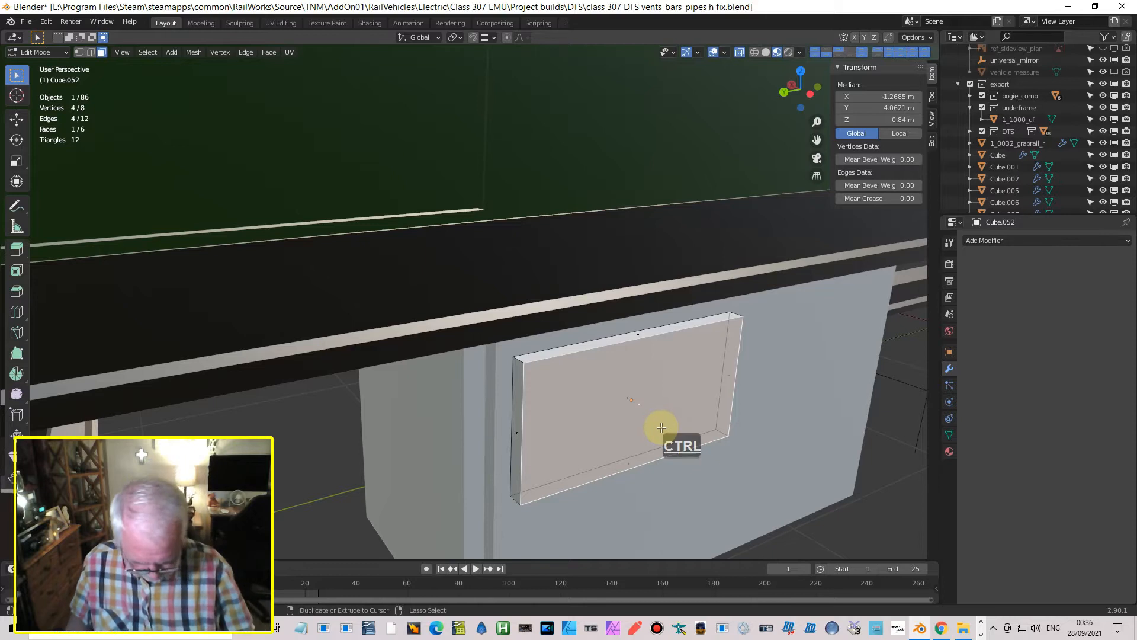
- Extrude the small panel's outer face in place, then scale it to about 0.94 along Z and slightly inward along Y, leaving a thin border
key("ctrl+Page_Down")
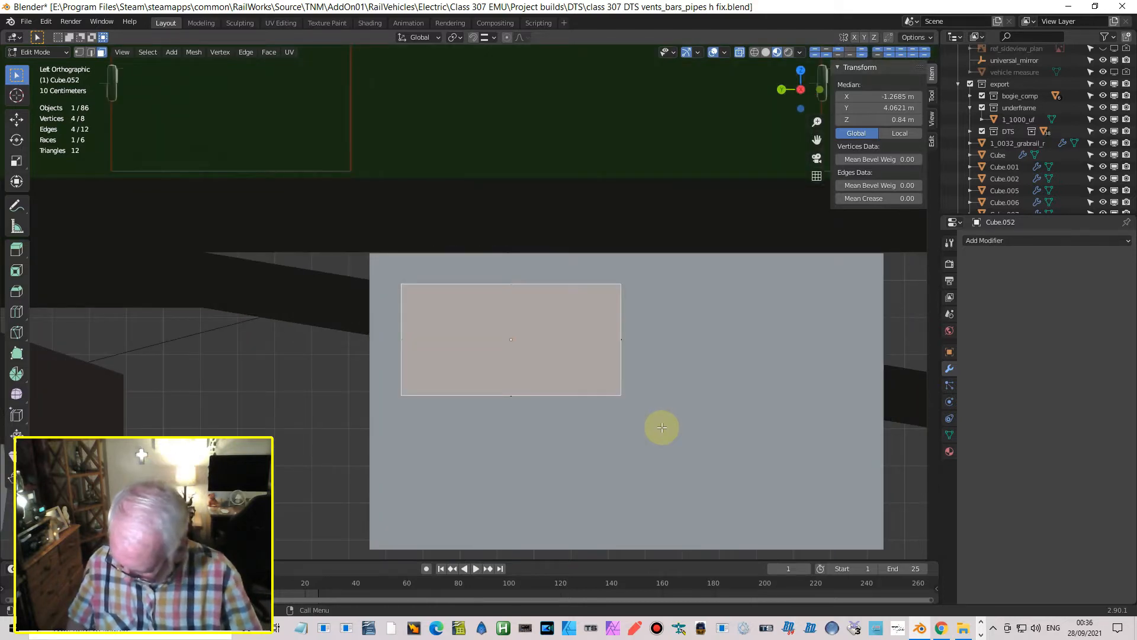
key("e")
key("Return")
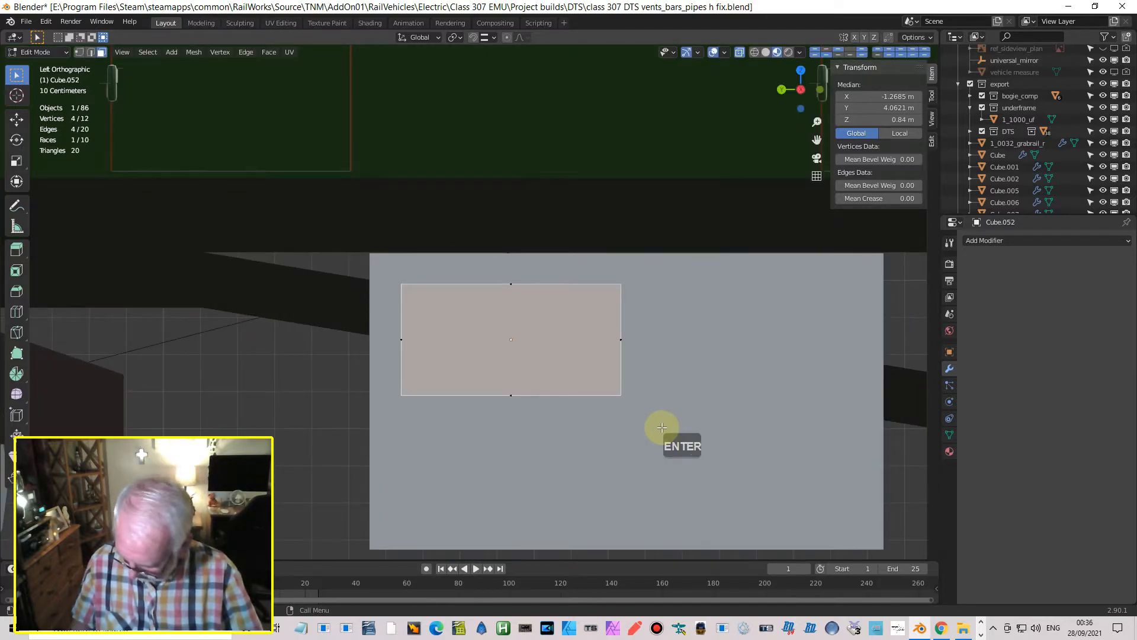
key("s")
key("z")
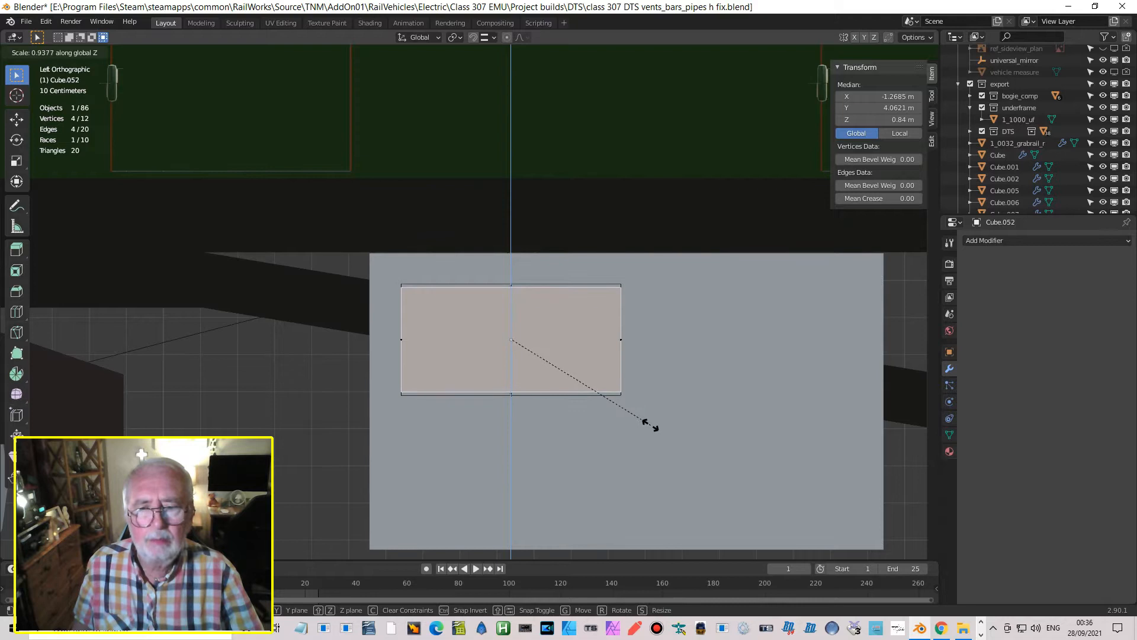
left_click(648, 426)
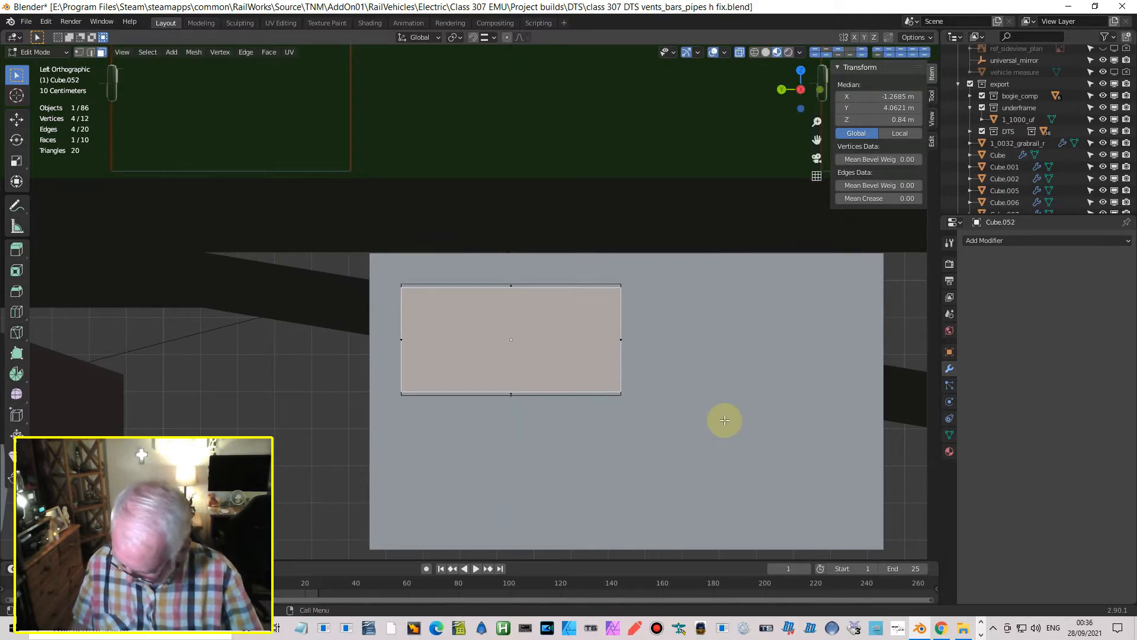
key("s")
key("y")
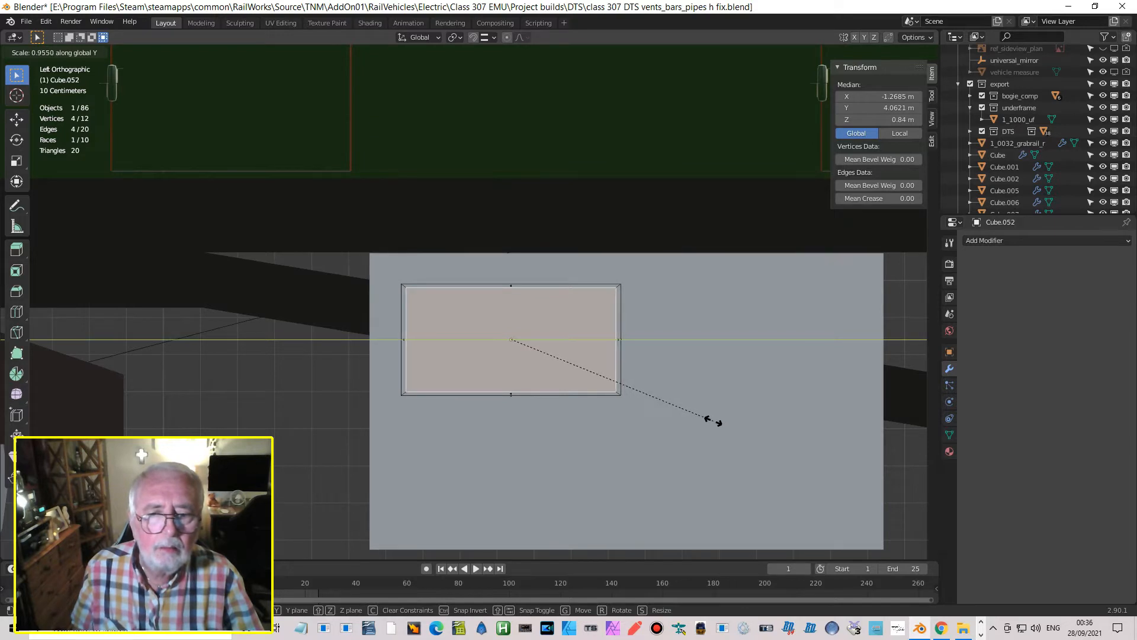
left_click(681, 411)
- Extrude the small panel's inset face inward by about 0.02 m to form a recess, then return to Object Mode
mouse_move(680, 411)
middle_mouse_down()
mouse_move(543, 431)
mouse_move(675, 396)
middle_mouse_up()
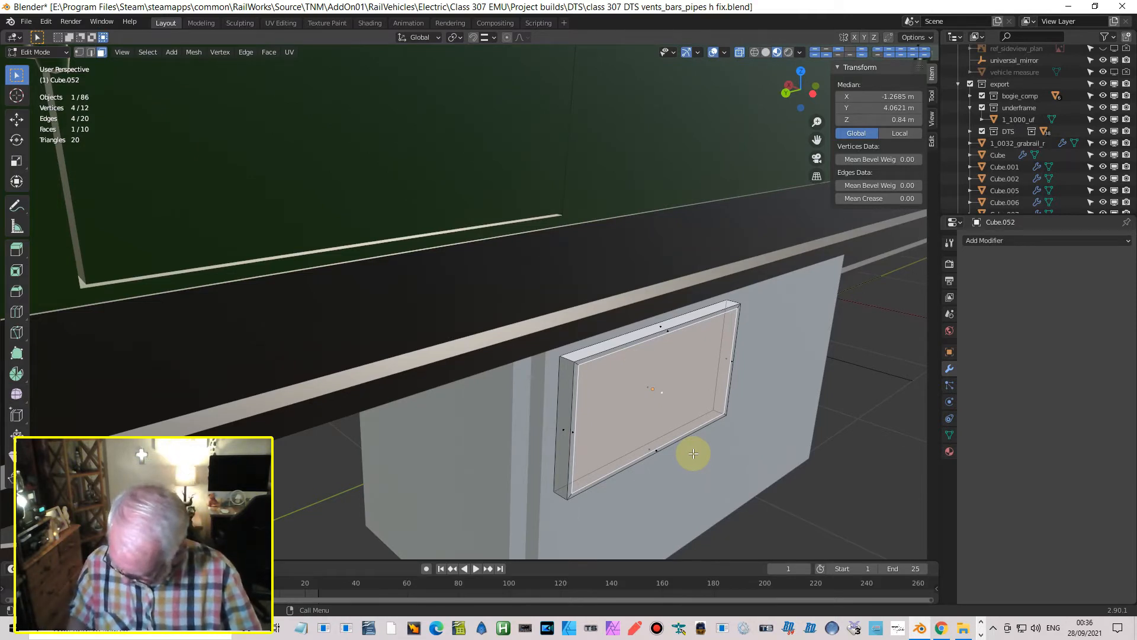
key("e")
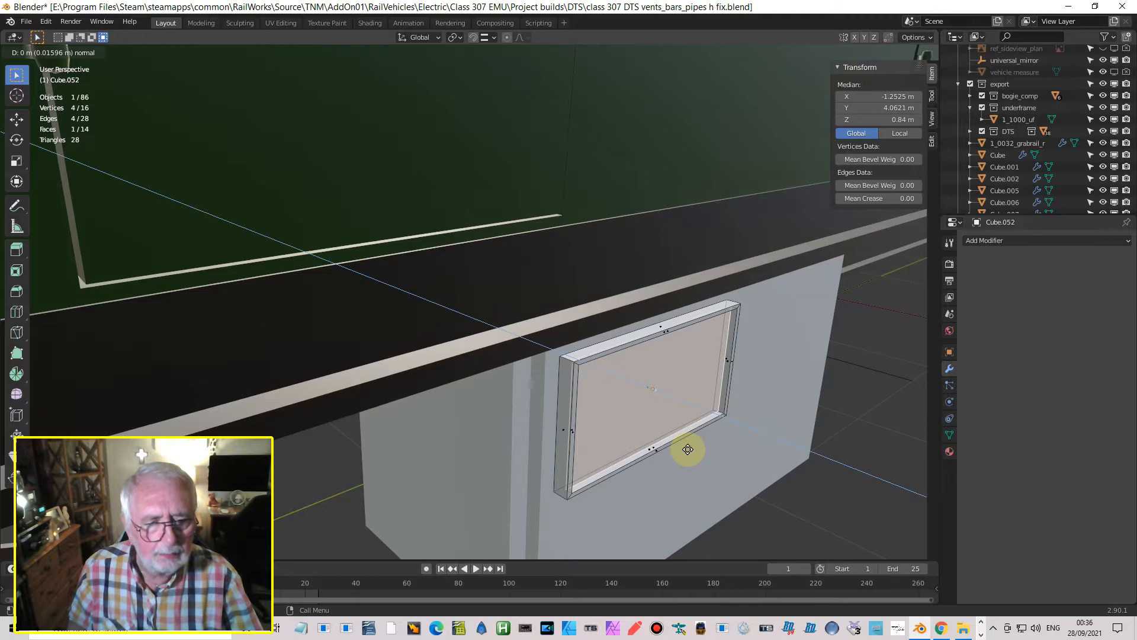
left_click(687, 450)
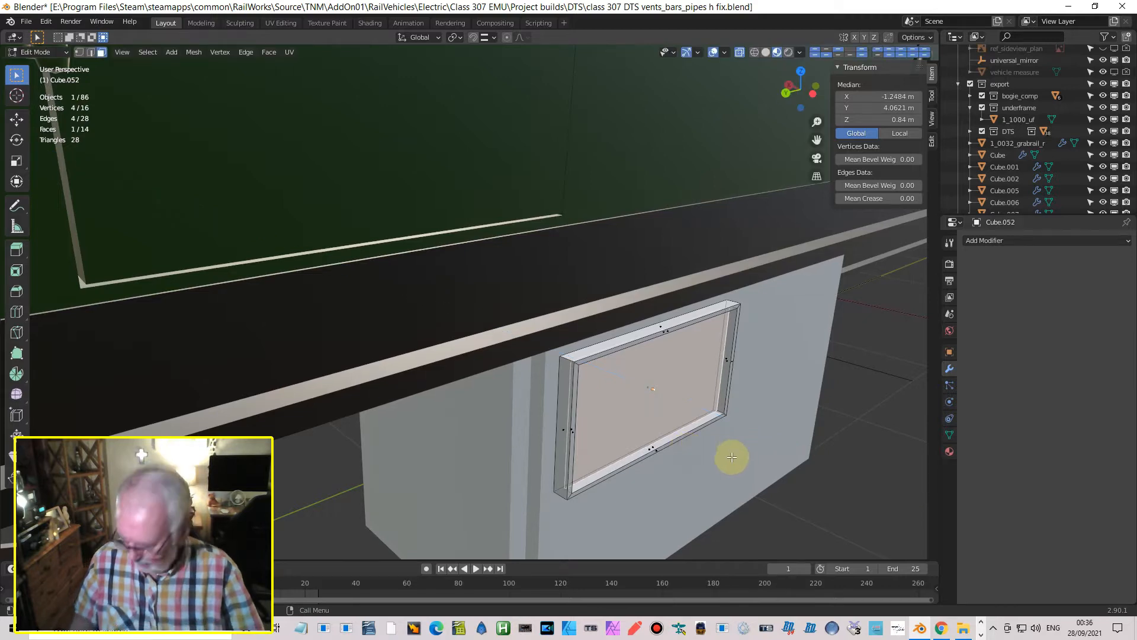
key("Tab")
- In the left view, snap the 3D cursor to the recessed panel's centre
middle_click_drag(720, 455, 661, 400)
middle_click_drag(549, 389, 551, 400)
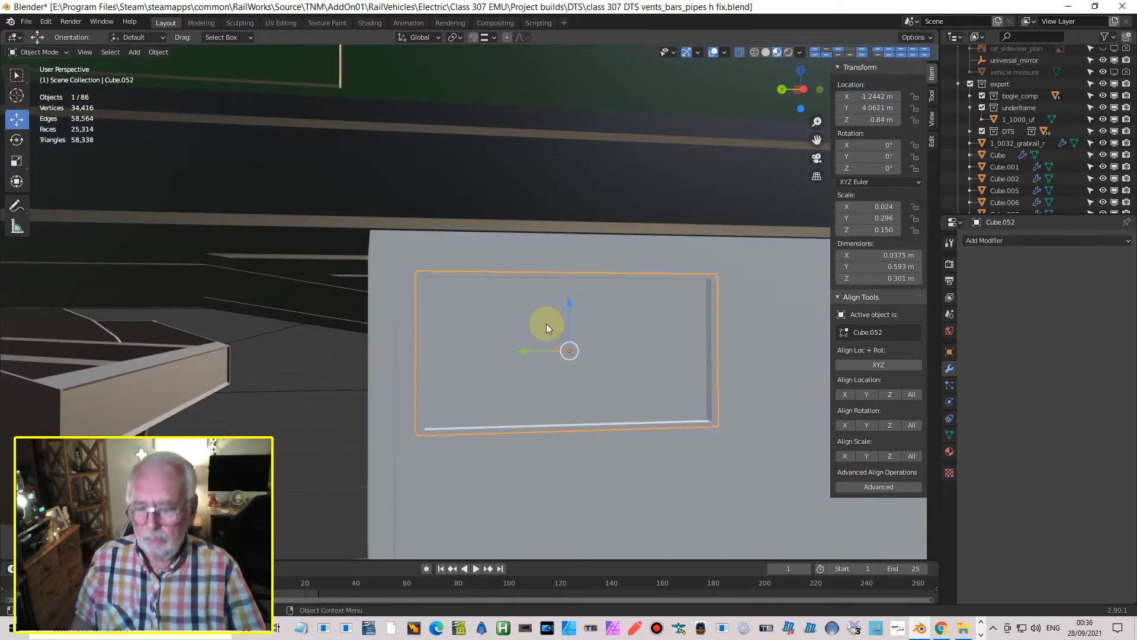
key("ctrl+KP_3")
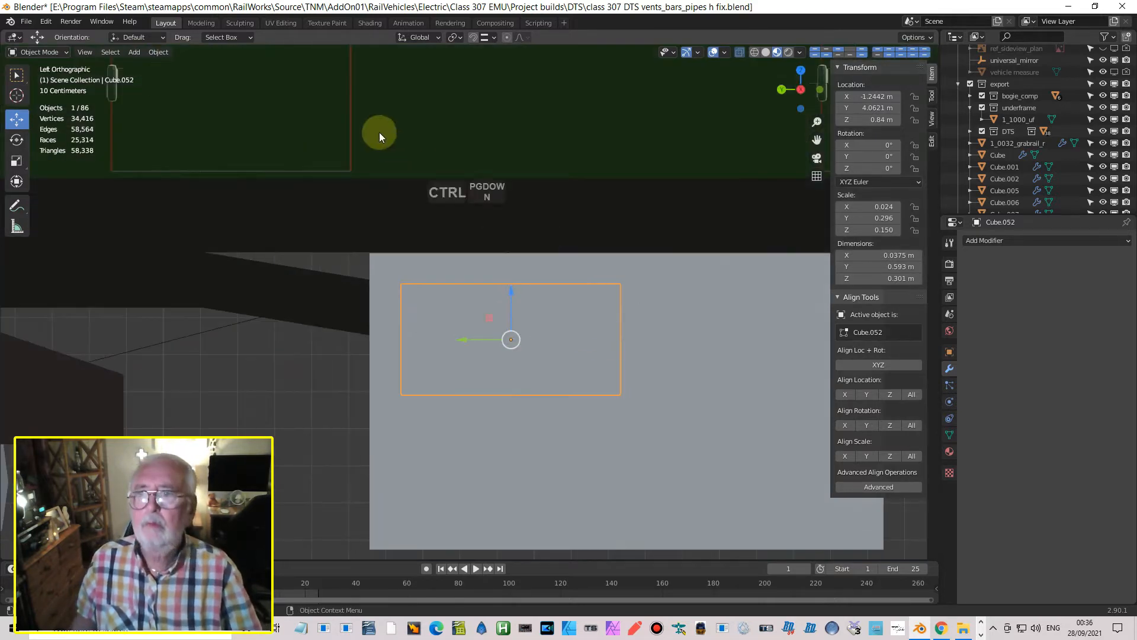
left_click(159, 52)
mouse_move(186, 63)
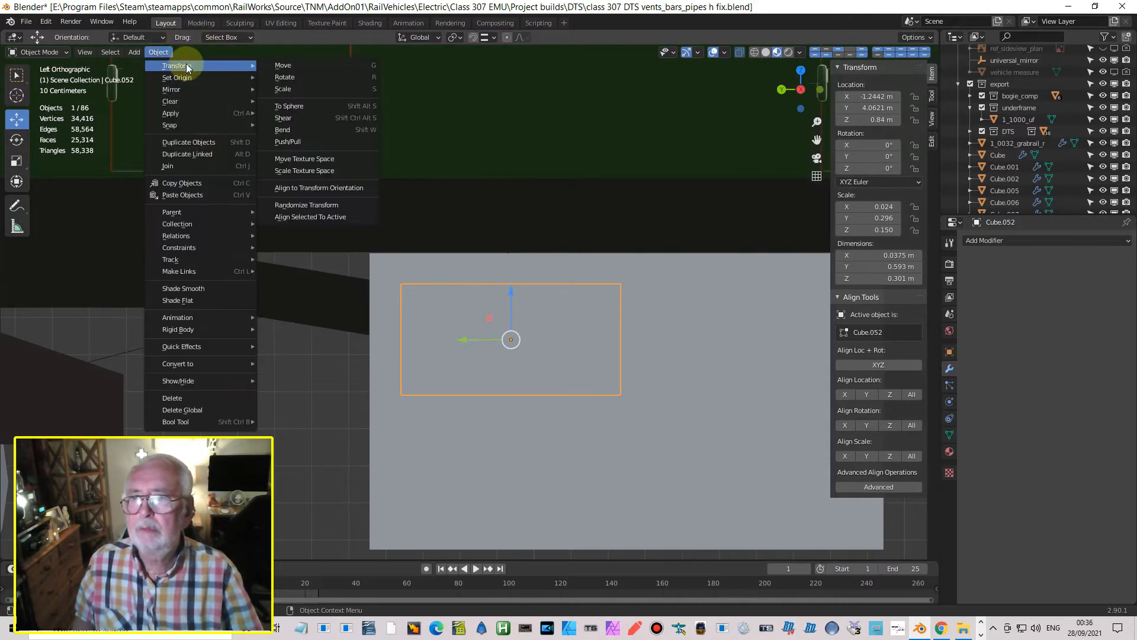
mouse_move(249, 125)
left_click(295, 175)
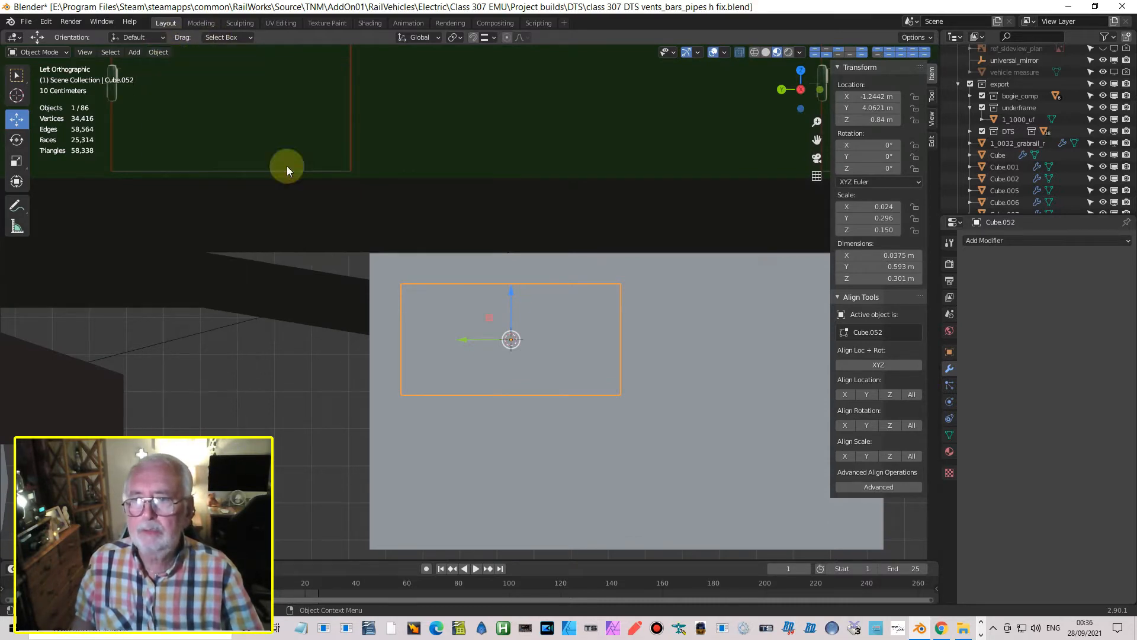
- Add a cube at the 3D cursor and scale it down uniformly to about 0.161 m
left_click(133, 51)
mouse_move(158, 69)
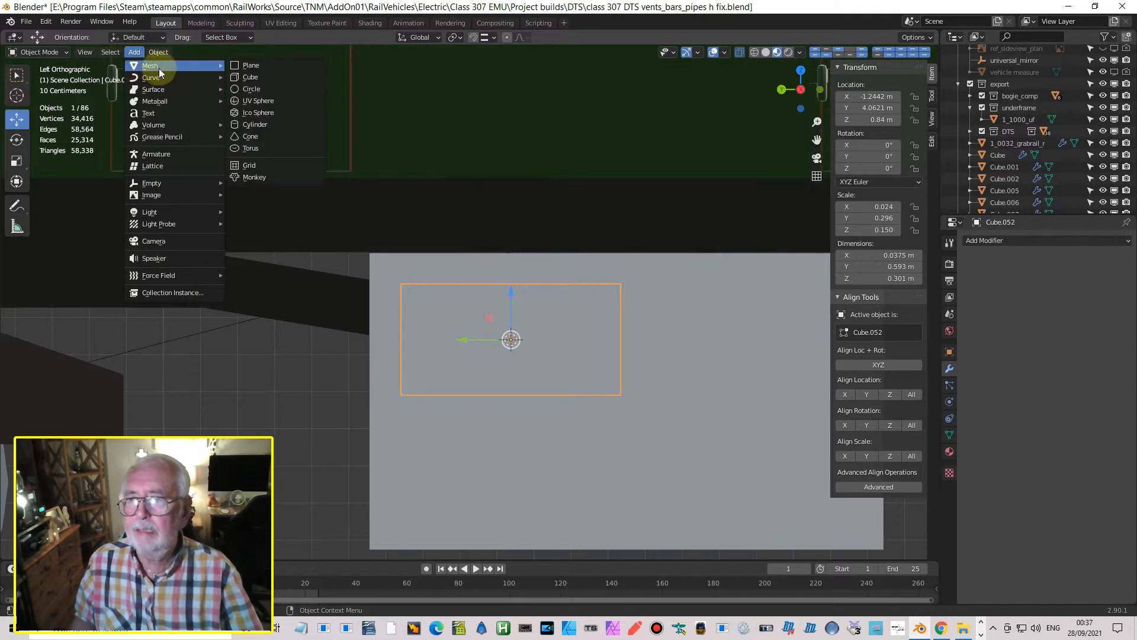
left_click(251, 77)
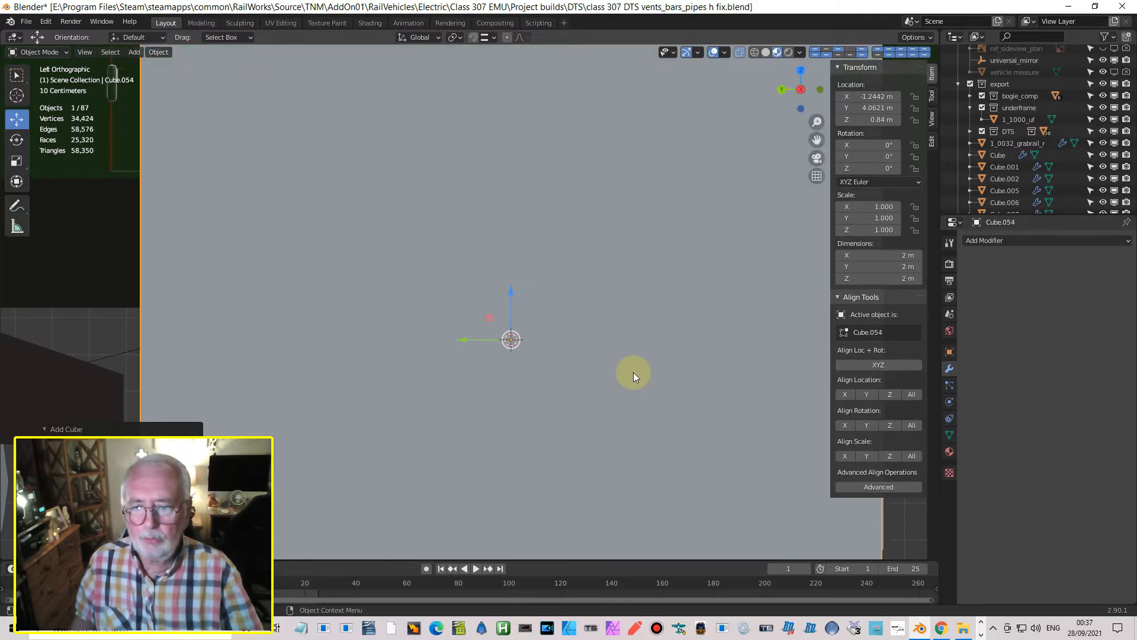
key("s")
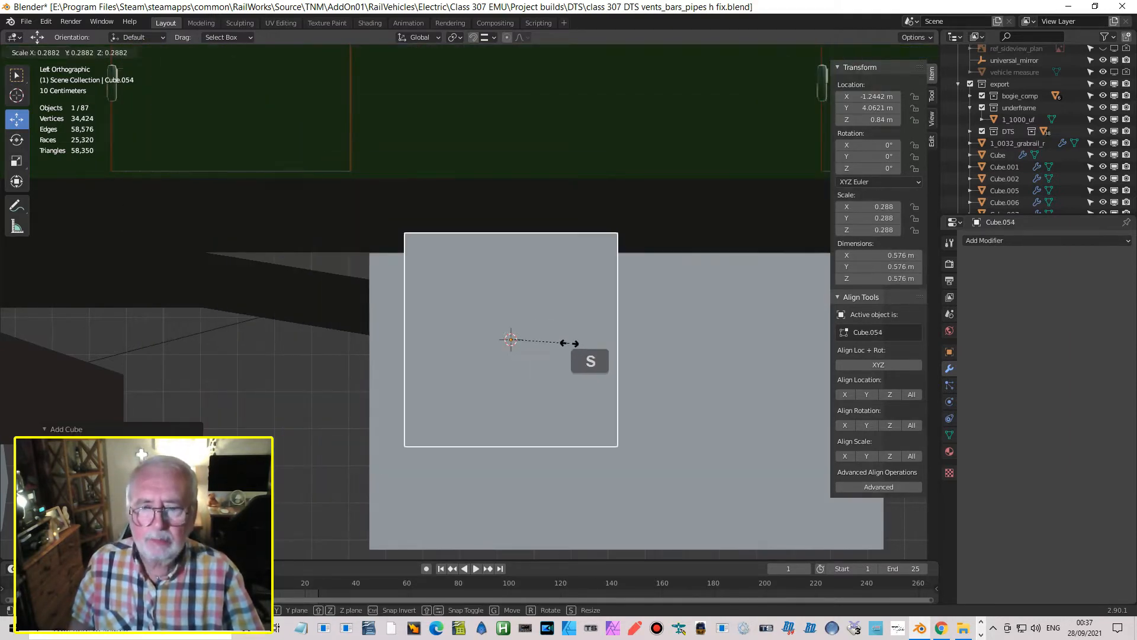
left_click(527, 338)
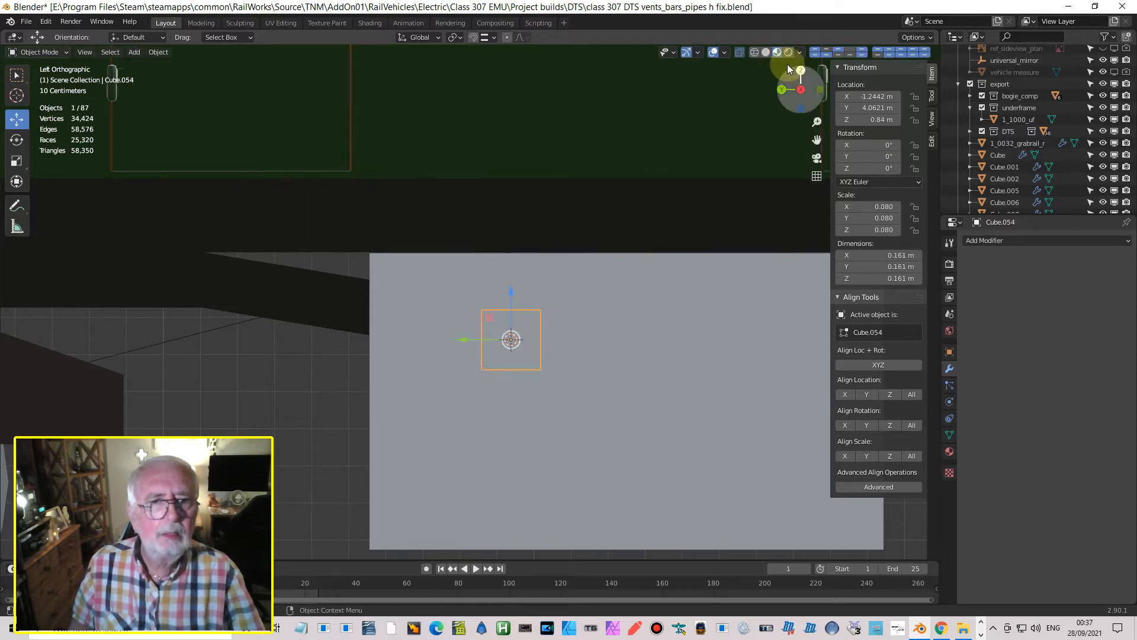
- In wireframe shading, scale the new cube to about 0.281 m along Z and about 0.009 m along Y to form a bar
left_click(754, 52)
scroll(569, 304, "up", 4)
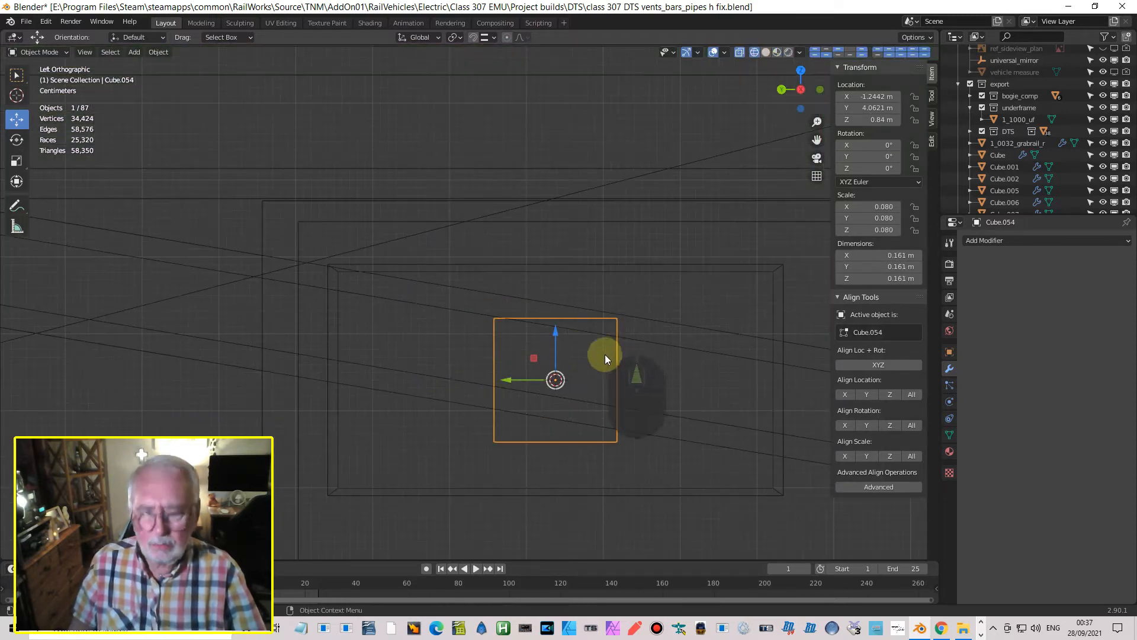
key("s")
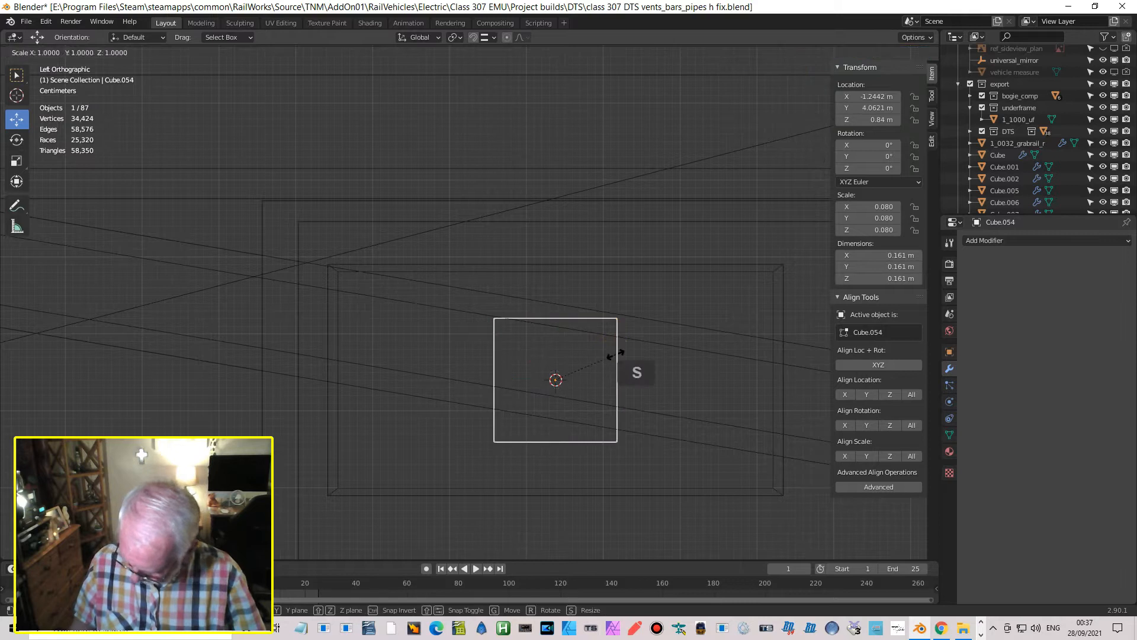
key("z")
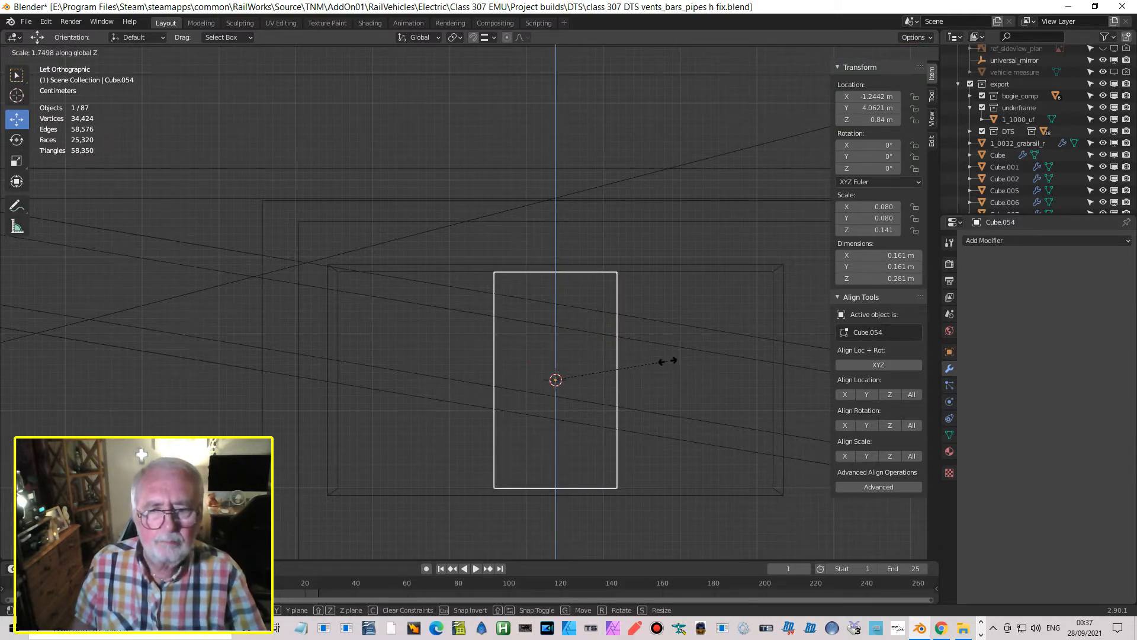
left_click(668, 361)
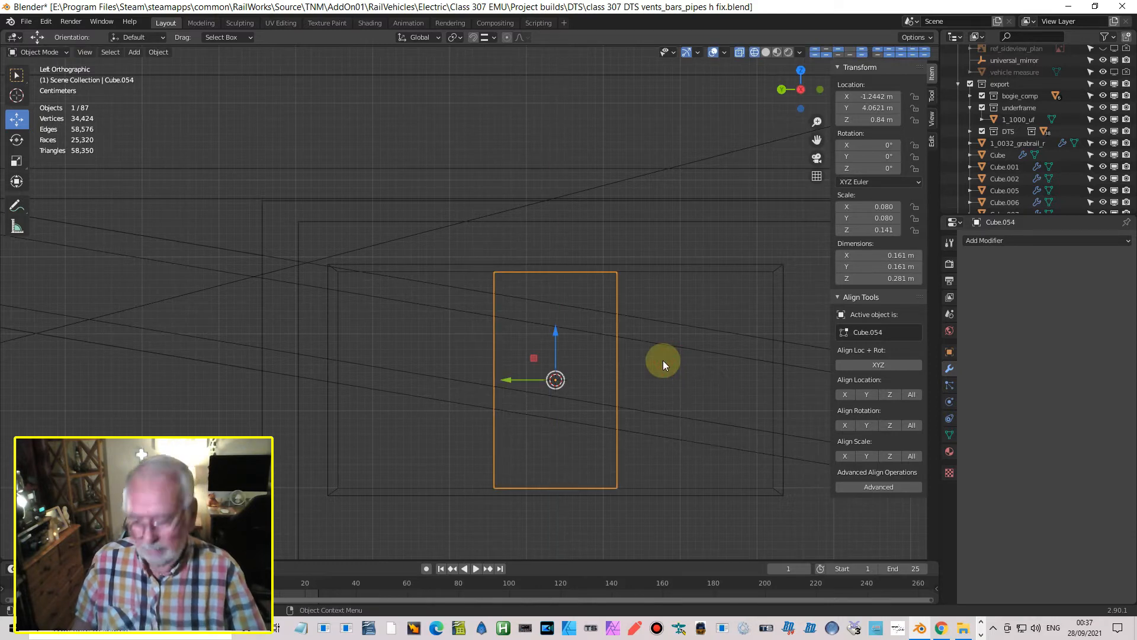
key("s")
key("y")
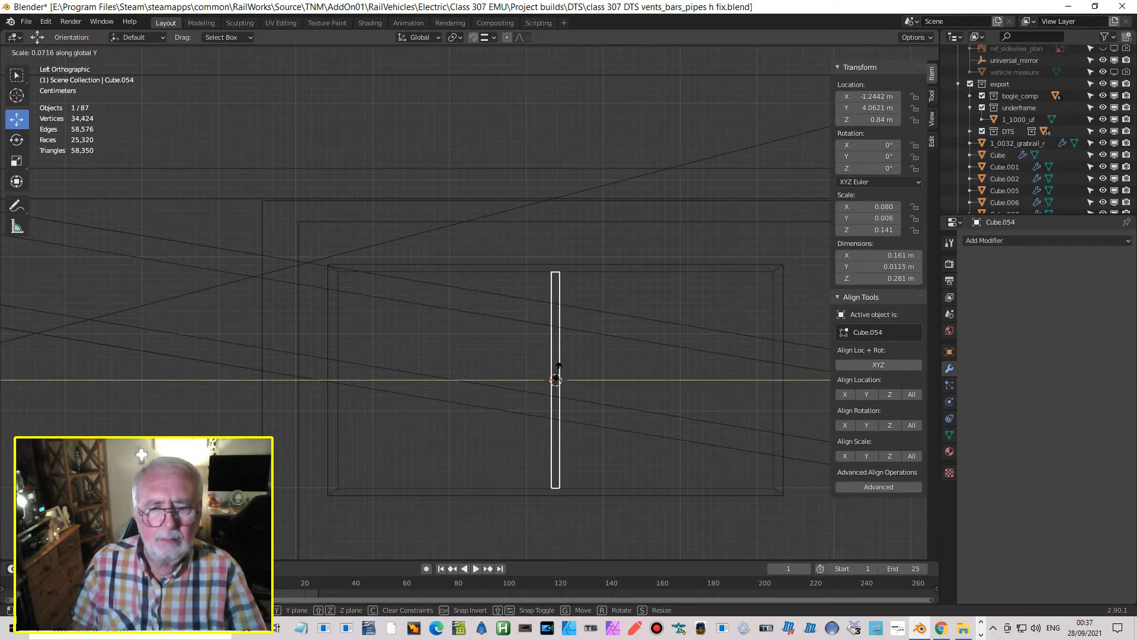
left_click(555, 376)
- In the back view, scale the bar along X to a depth of about 0.014 m
middle_click_drag(556, 378, 689, 418)
middle_click_drag(756, 434, 515, 357, "shift")
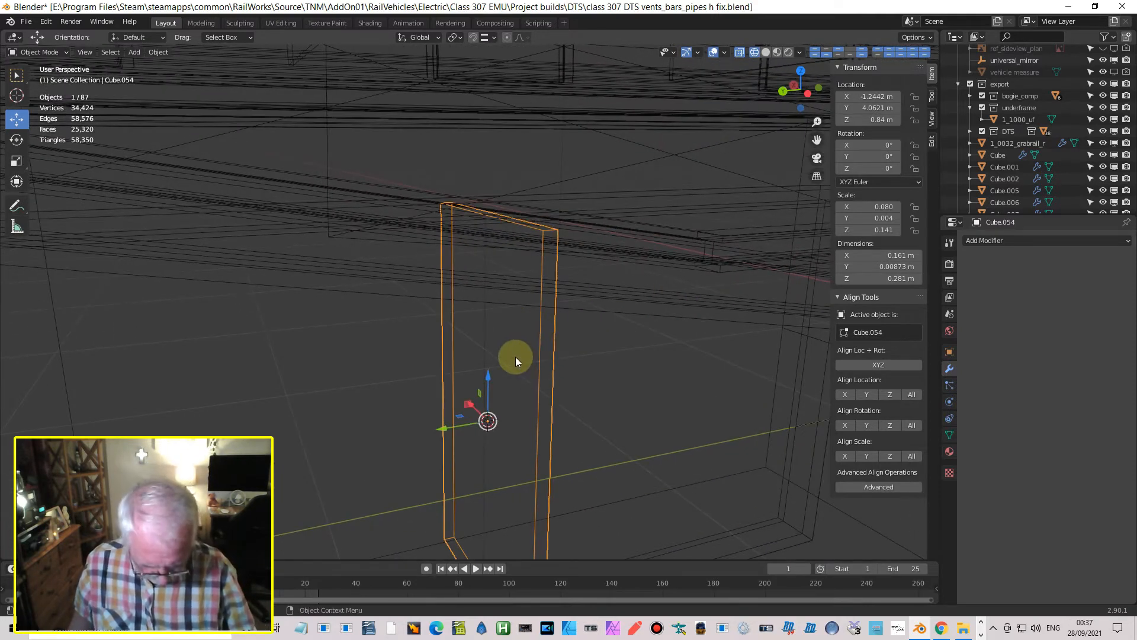
key("ctrl+KP_1")
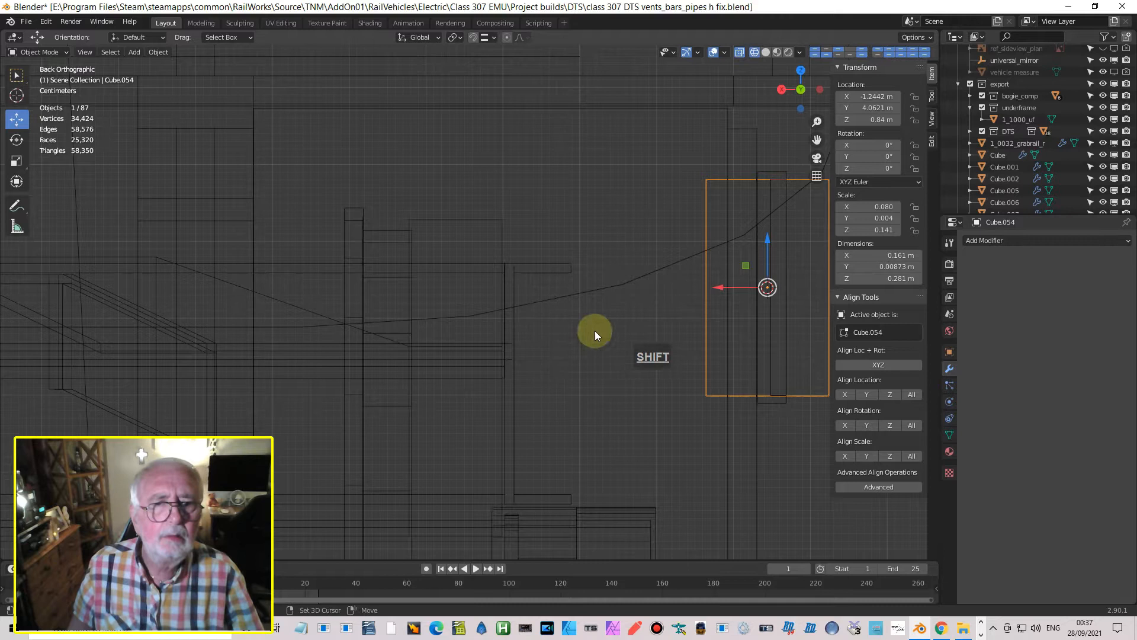
middle_click_drag(595, 333, 521, 318, "shift")
key("s")
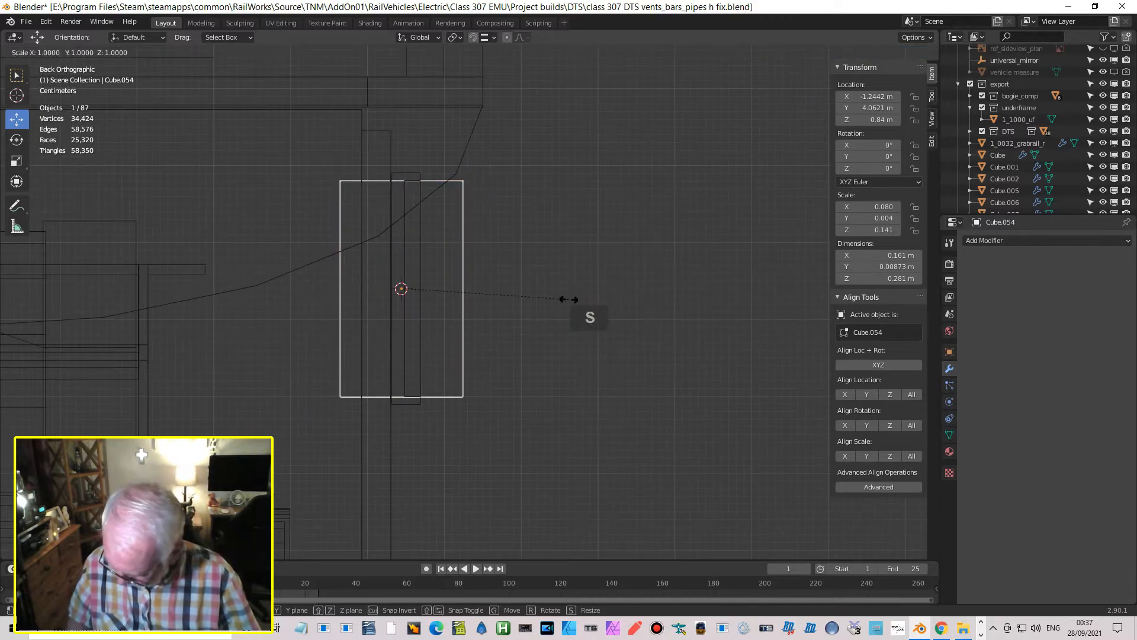
key("x")
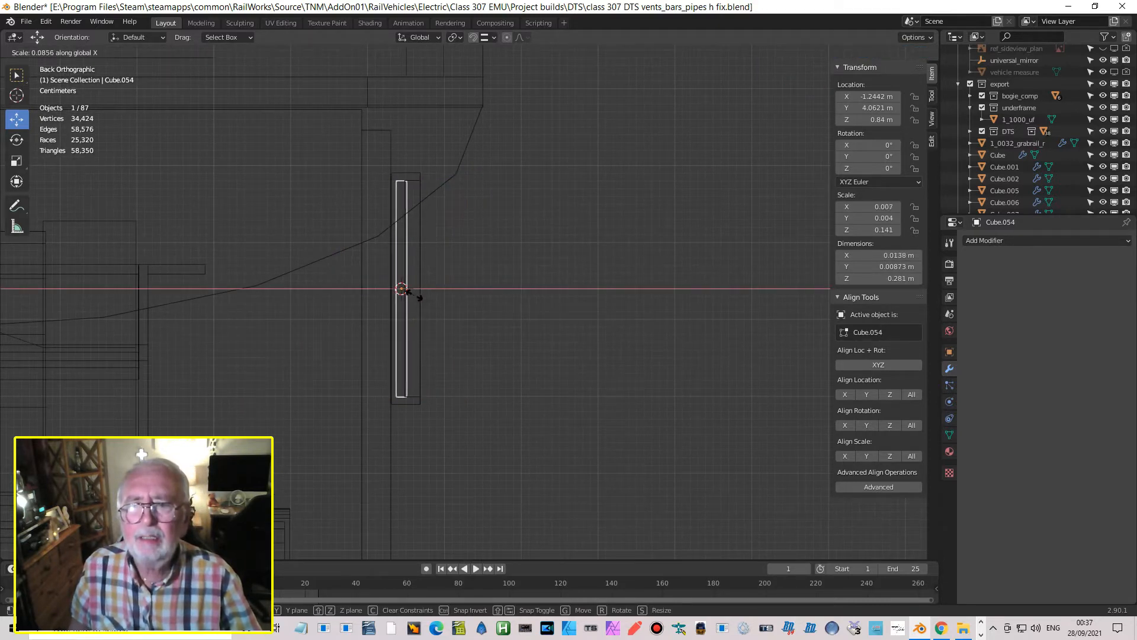
left_click(413, 295)
- Move the bar along X to about -1.2588 m in the panel recess and increase its X depth to about 0.0155 m
left_click_drag(356, 288, 368, 290)
key("s")
key("x")
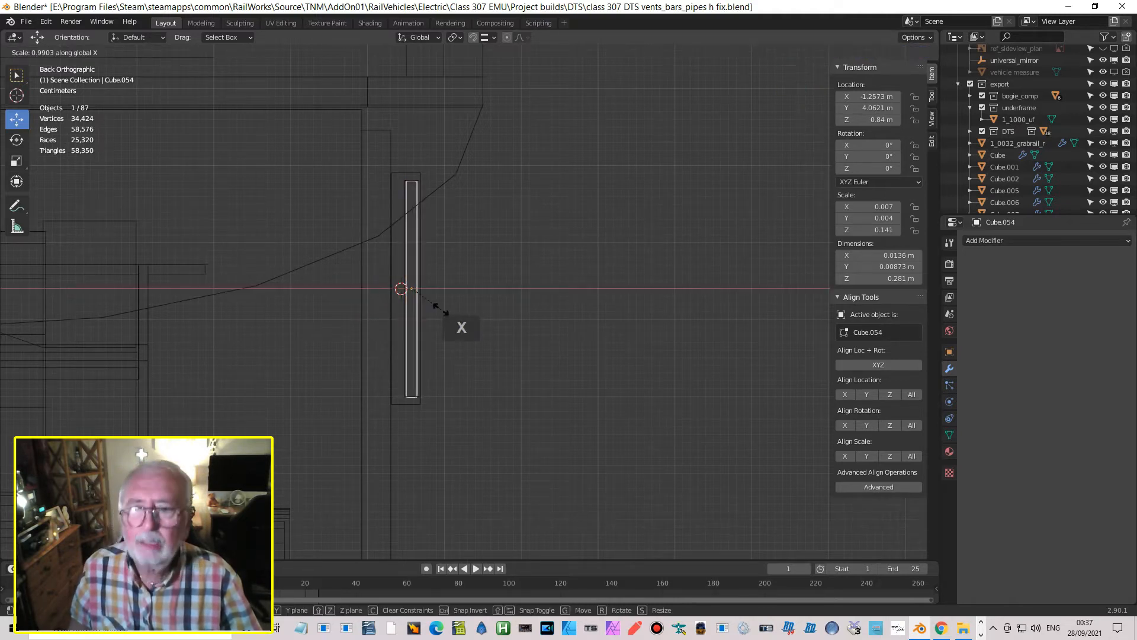
left_click(443, 306)
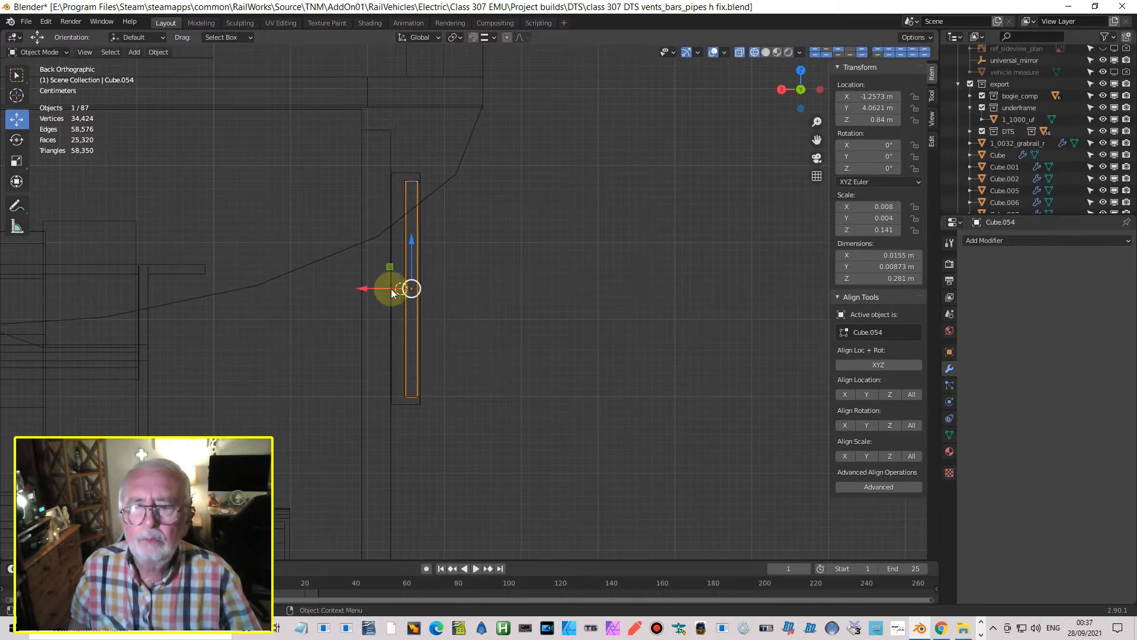
left_click_drag(372, 292, 375, 290)
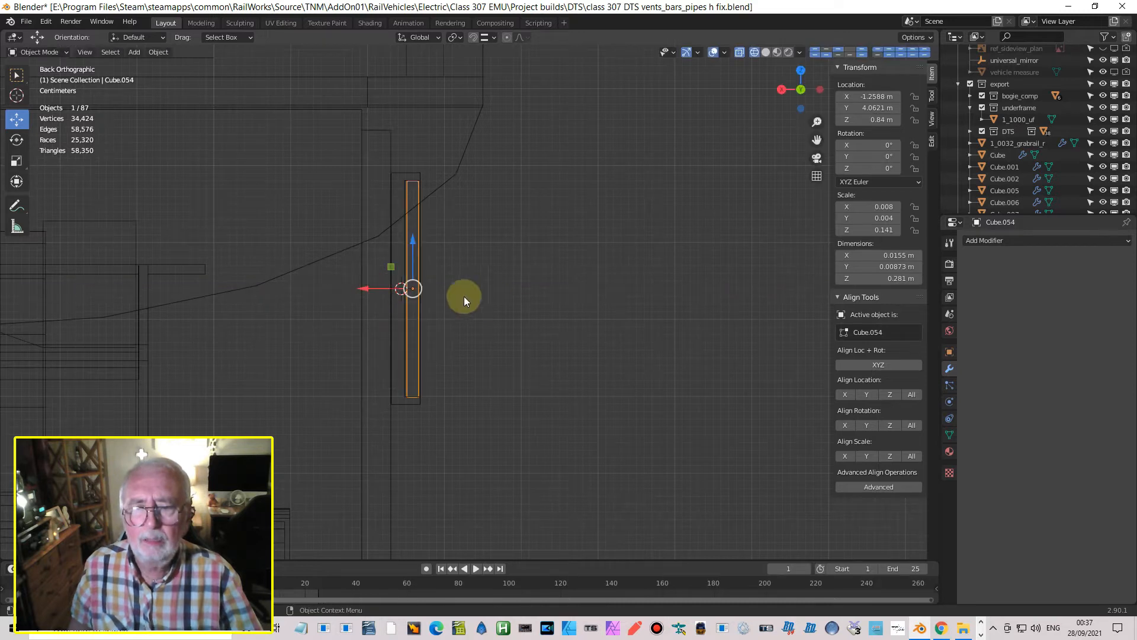
- Isolate the bar in Local View, delete its top, bottom and inner side faces in Edit Mode, and leave Local View
key("KP_Divide")
middle_click_drag(501, 337, 438, 353)
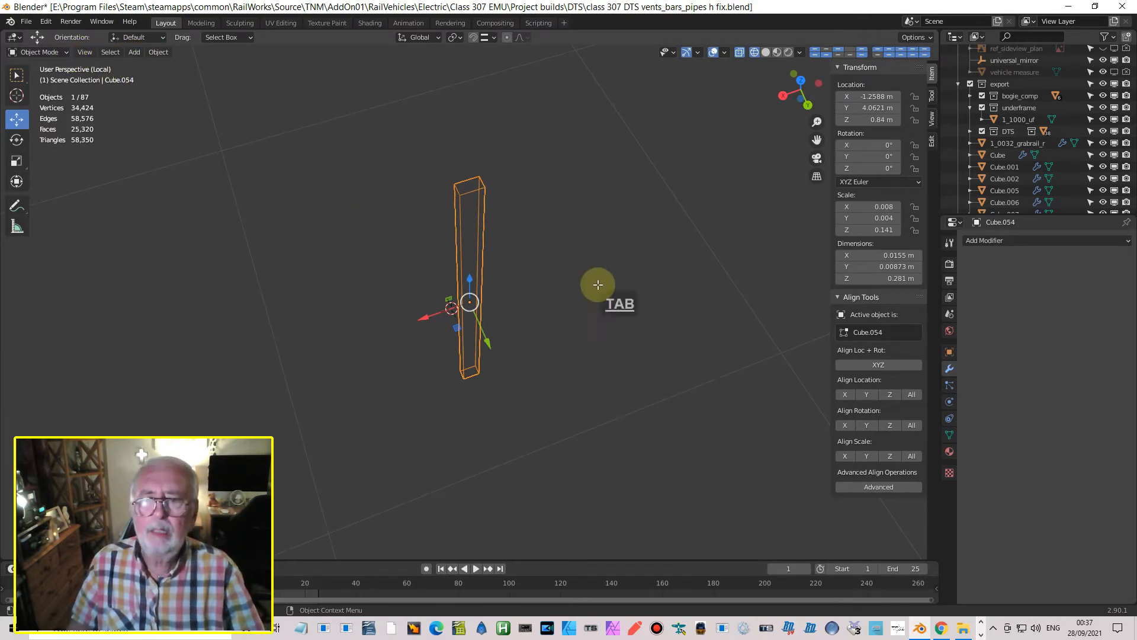
key("Tab")
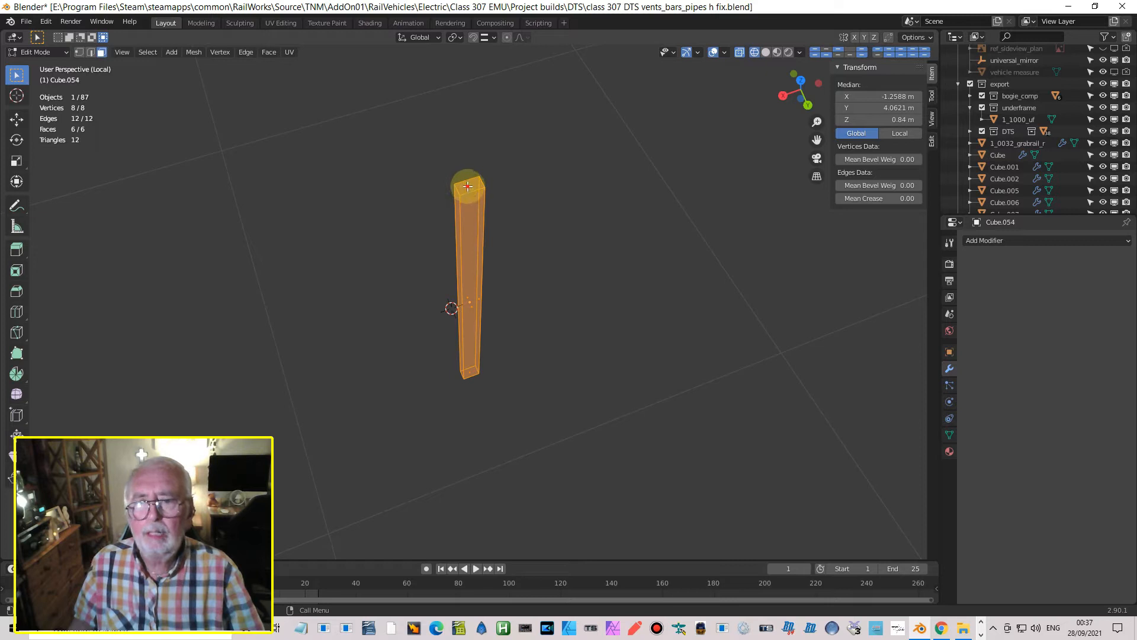
left_click(468, 186)
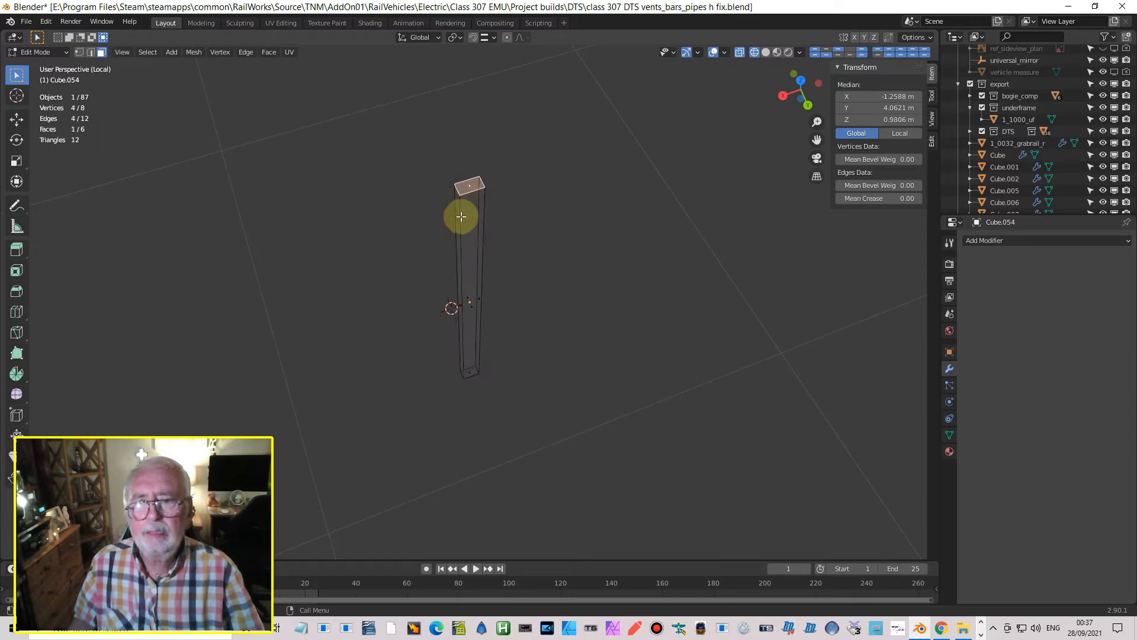
left_click(456, 304, "shift")
middle_click_drag(499, 343, 466, 200)
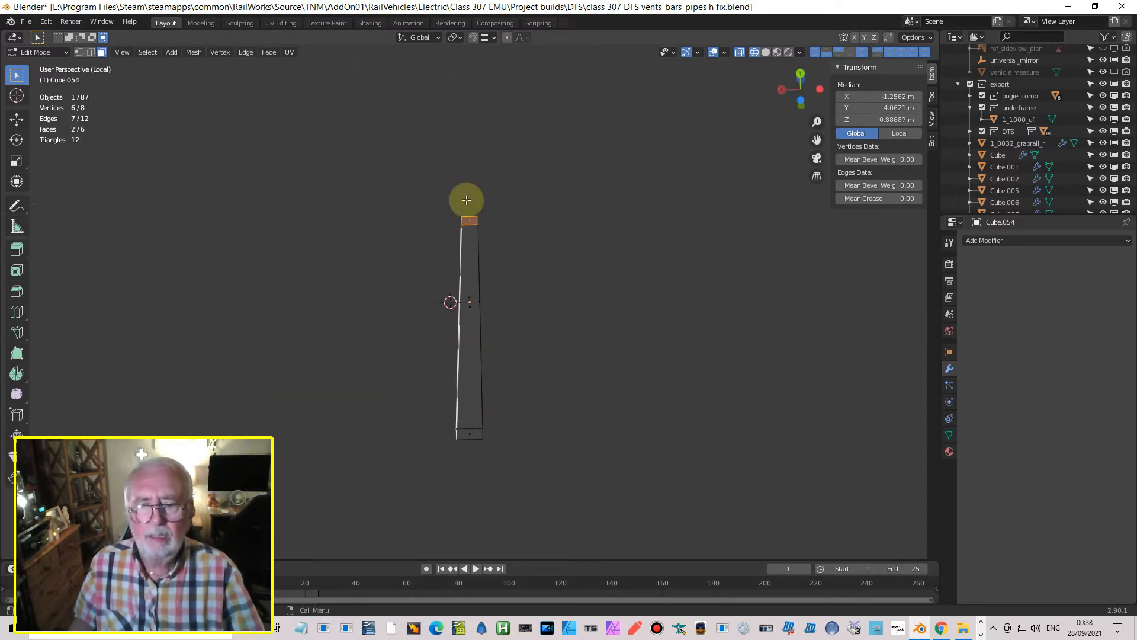
left_click(469, 431, "shift")
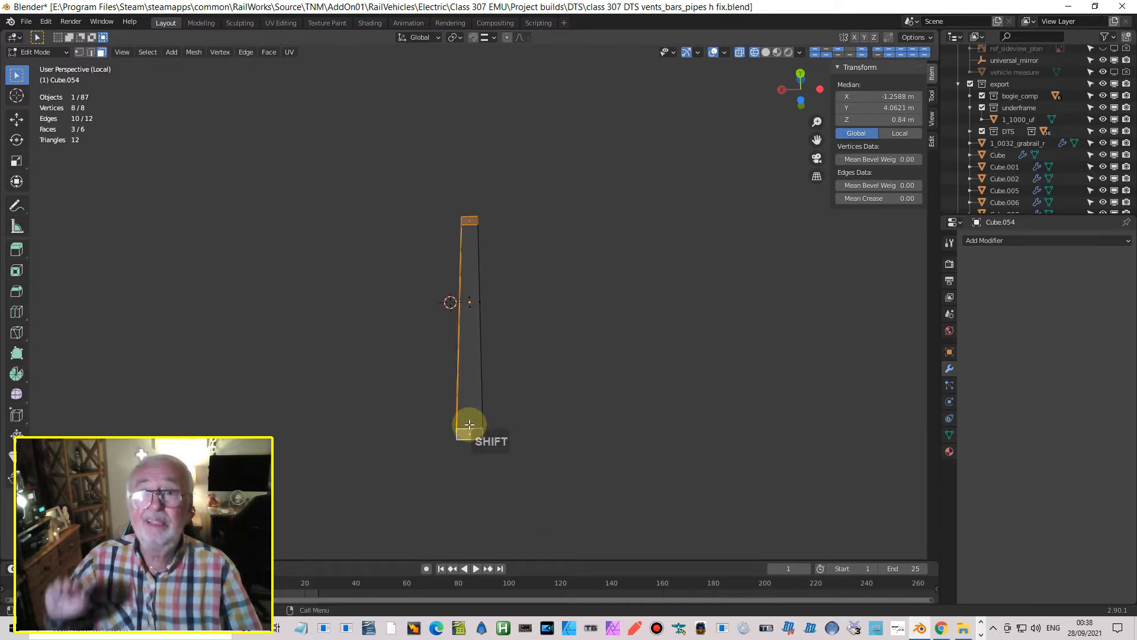
key("x")
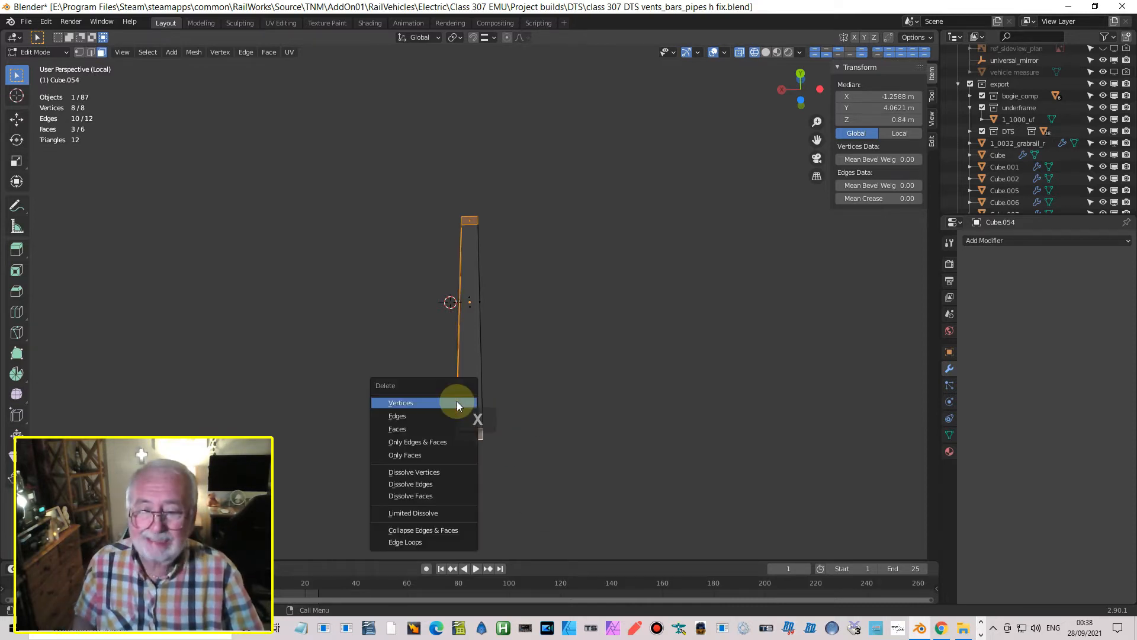
left_click(441, 428)
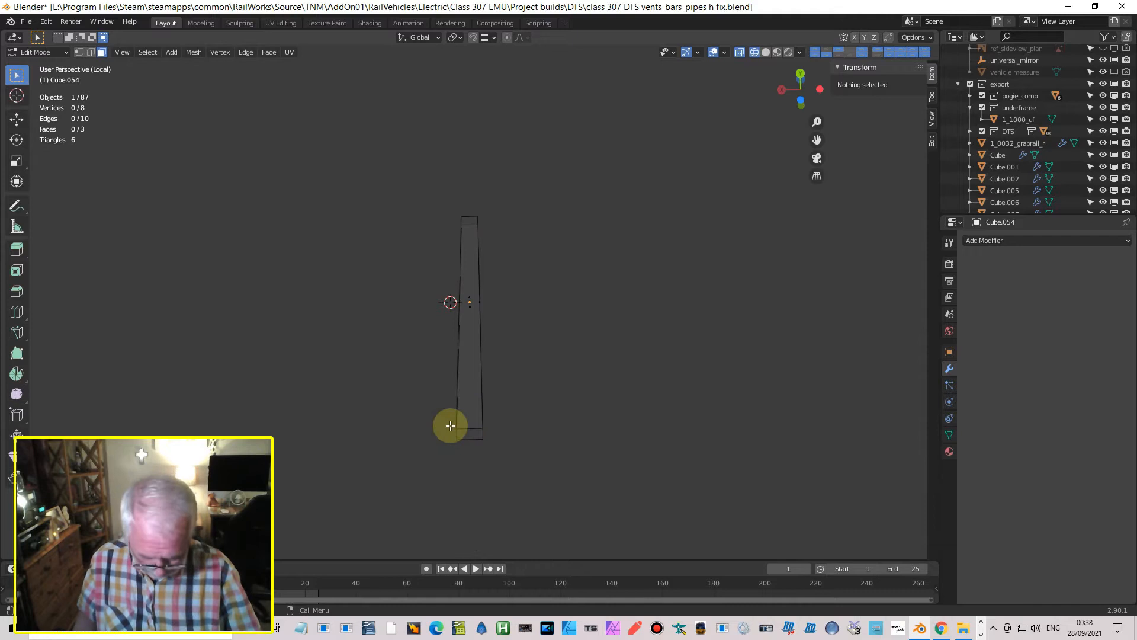
key("KP_Divide")
- In solid shading and the left view, return to Object Mode and move the bar along Y to about 4.327 m near the recess's end
middle_click_drag(446, 426, 657, 56)
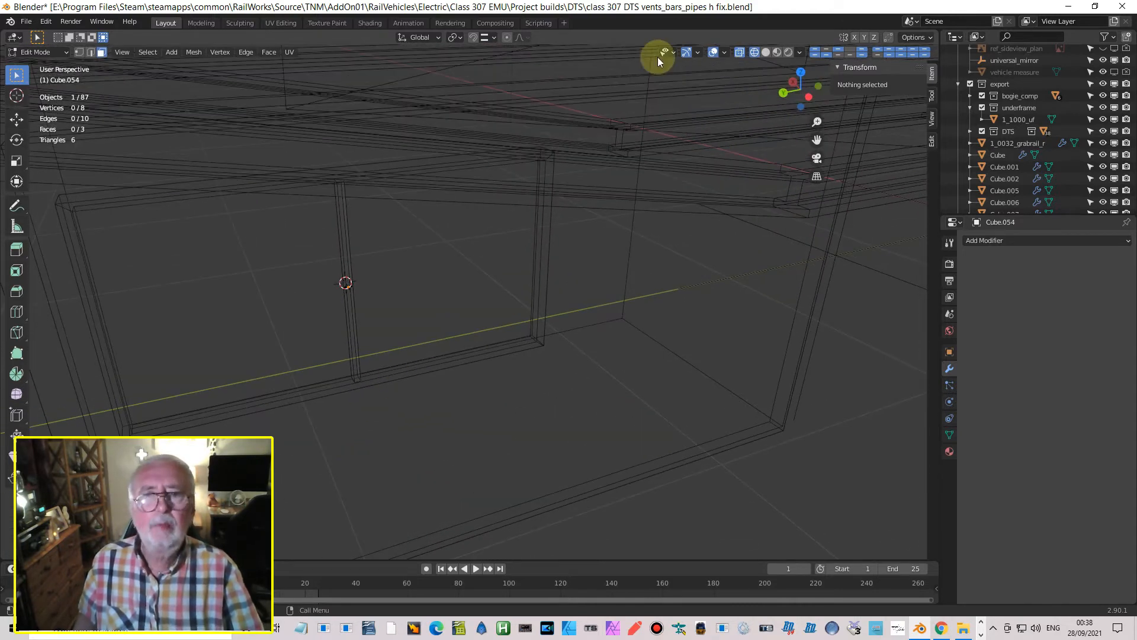
left_click(765, 52)
middle_click_drag(652, 148, 389, 287)
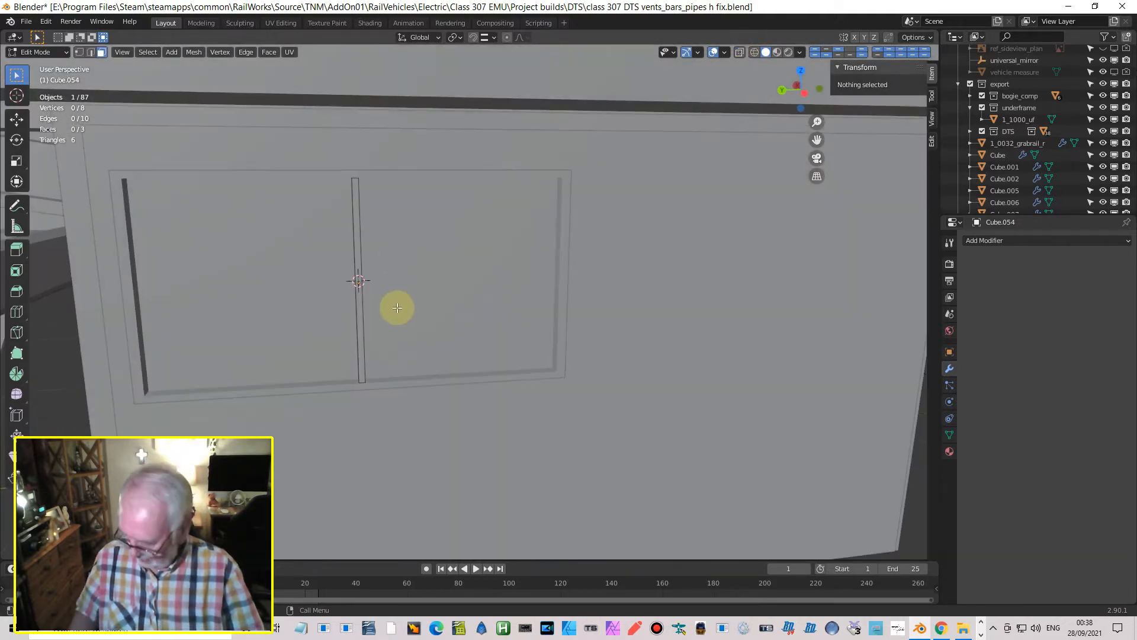
key("ctrl+KP_3")
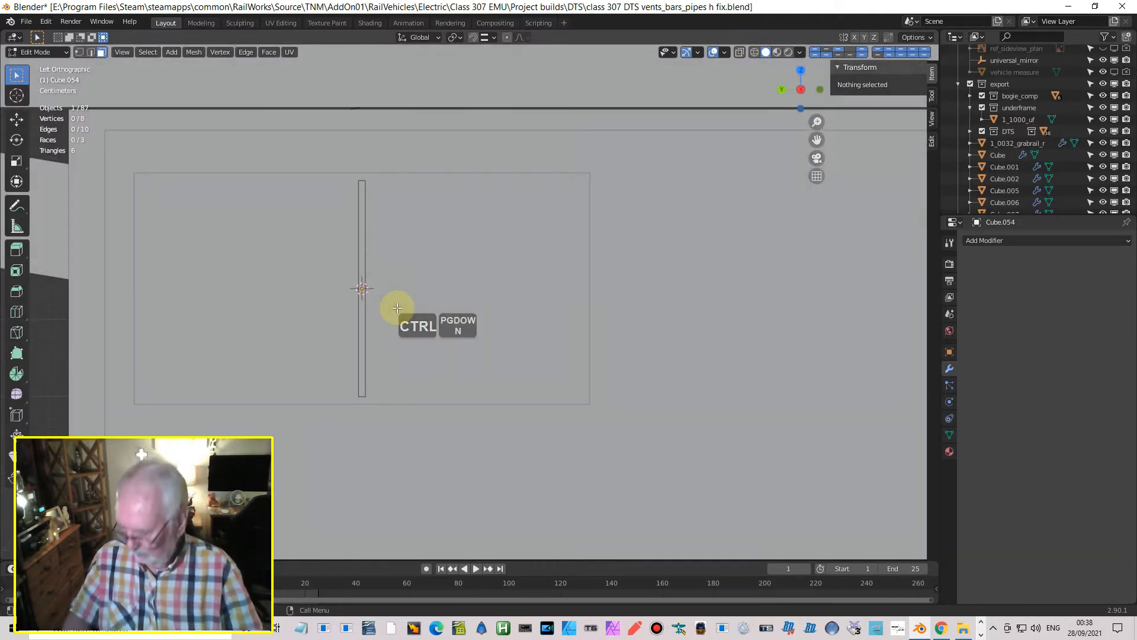
key("Tab")
left_click_drag(317, 286, 104, 289)
- Add an Array modifier to the bar with Constant Offset instead of Relative Offset, and apply the bar's scale
left_click(986, 241)
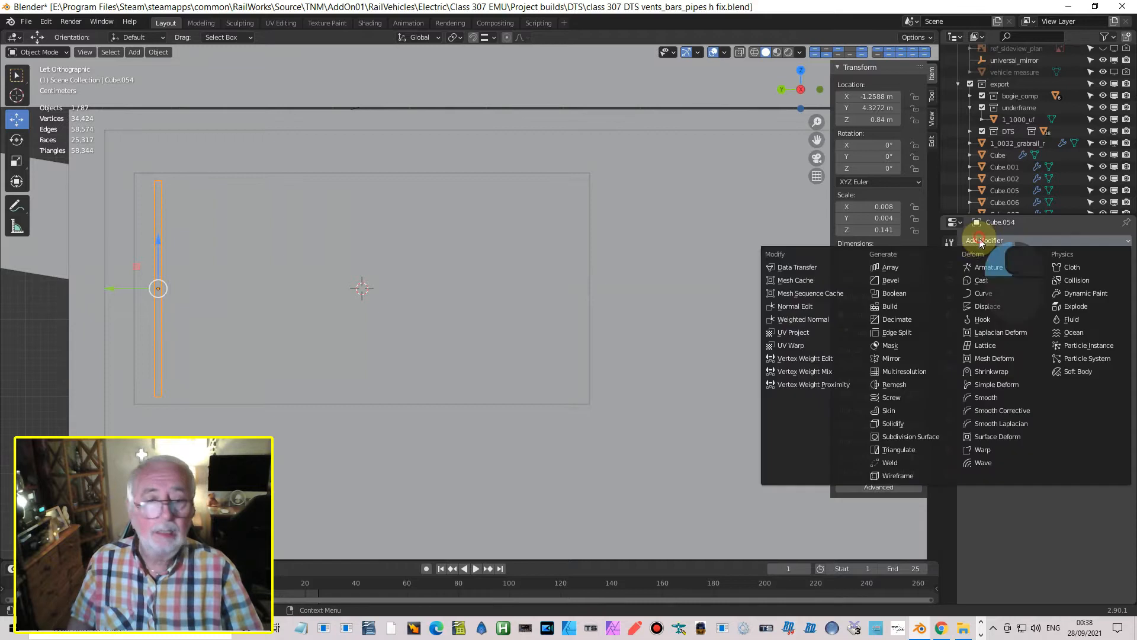
left_click(884, 266)
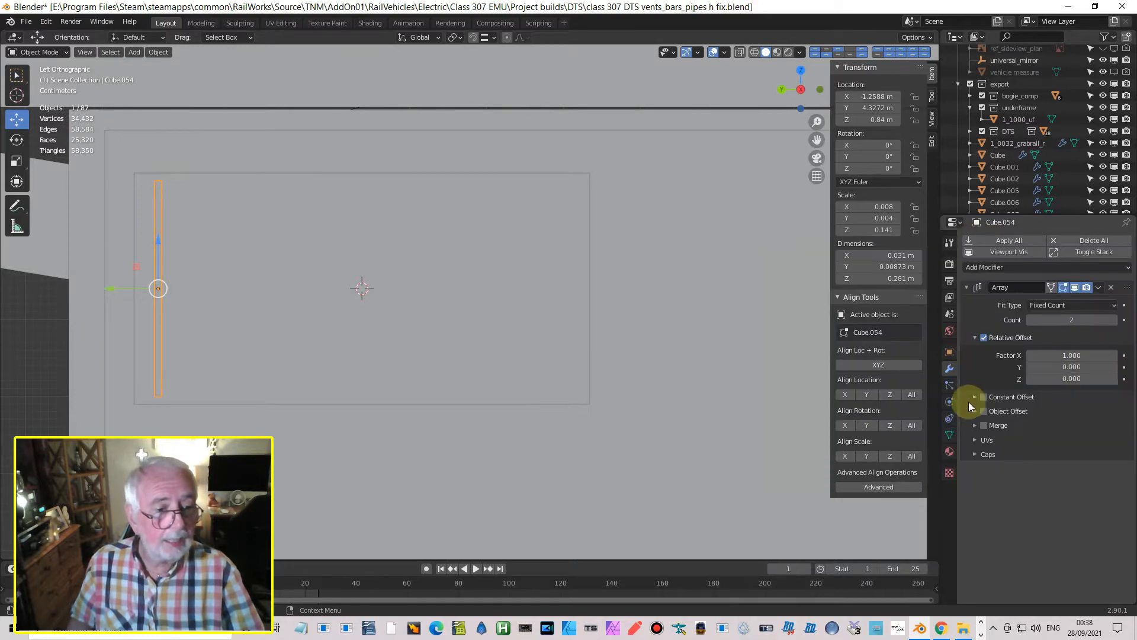
left_click(983, 396)
left_click(984, 337)
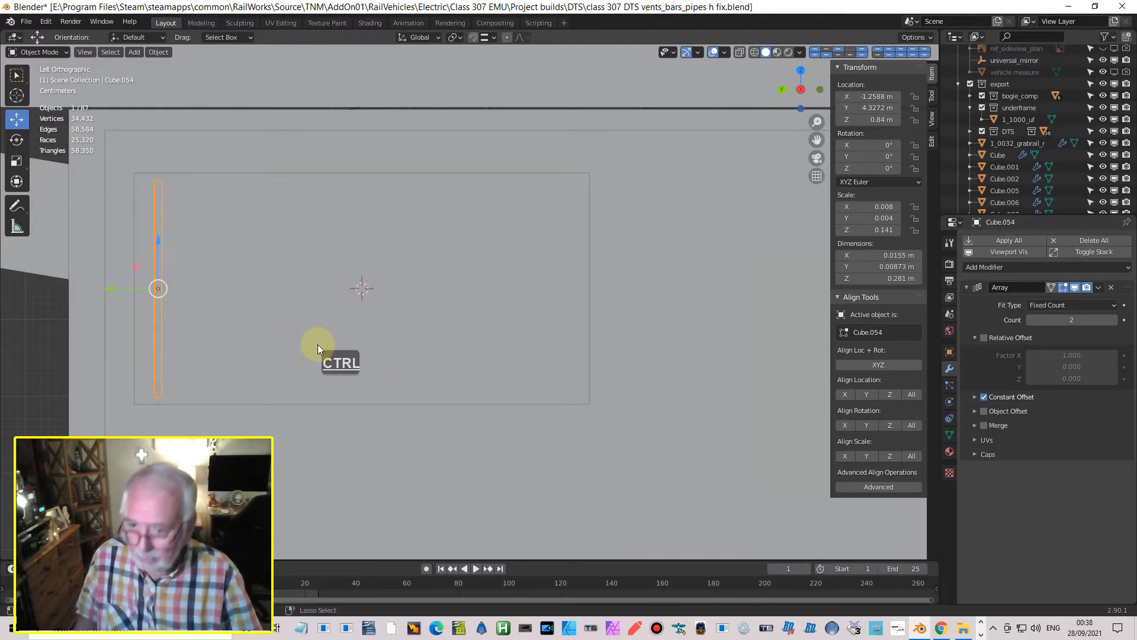
key("ctrl+a")
left_click(290, 392)
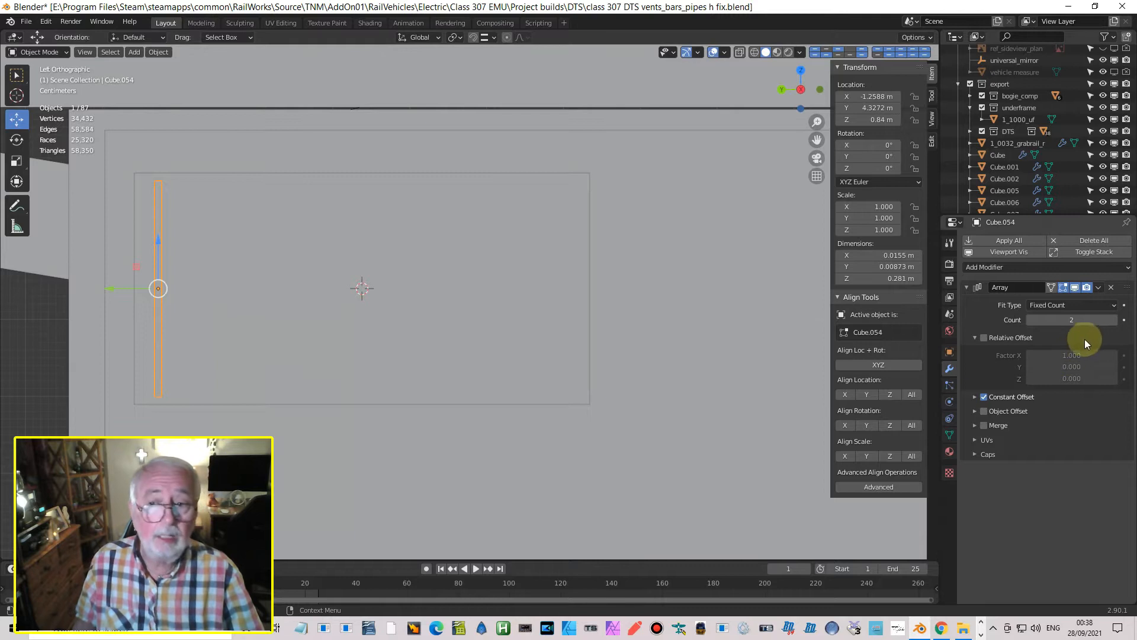
- Set the array's constant Y distance to -0.023 m and its count to 25 to spread bars across the recess
left_click(1071, 319)
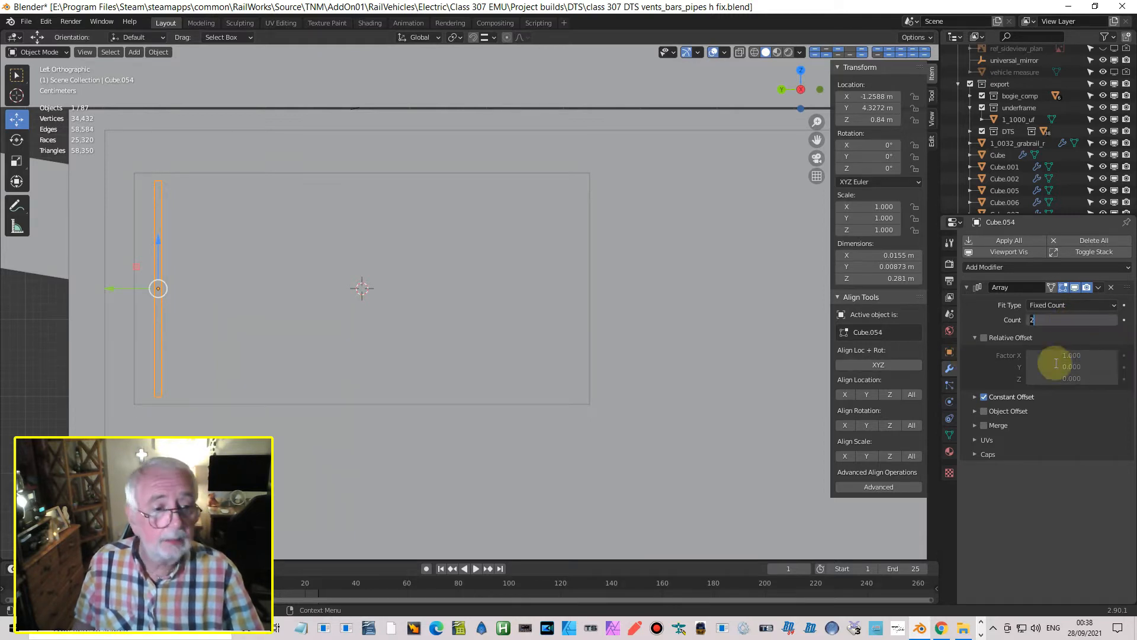
left_click(975, 396)
left_click(1068, 427)
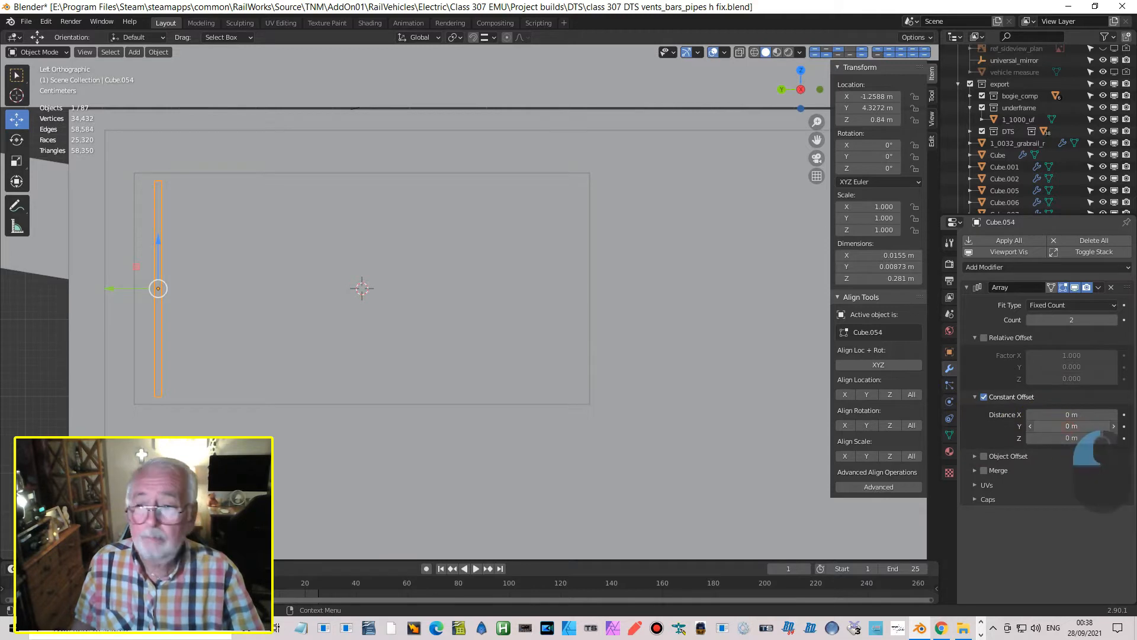
mouse_move(1068, 427)
left_mouse_down()
mouse_move(1084, 427)
mouse_move(1048, 427)
mouse_move(1068, 427)
left_mouse_up()
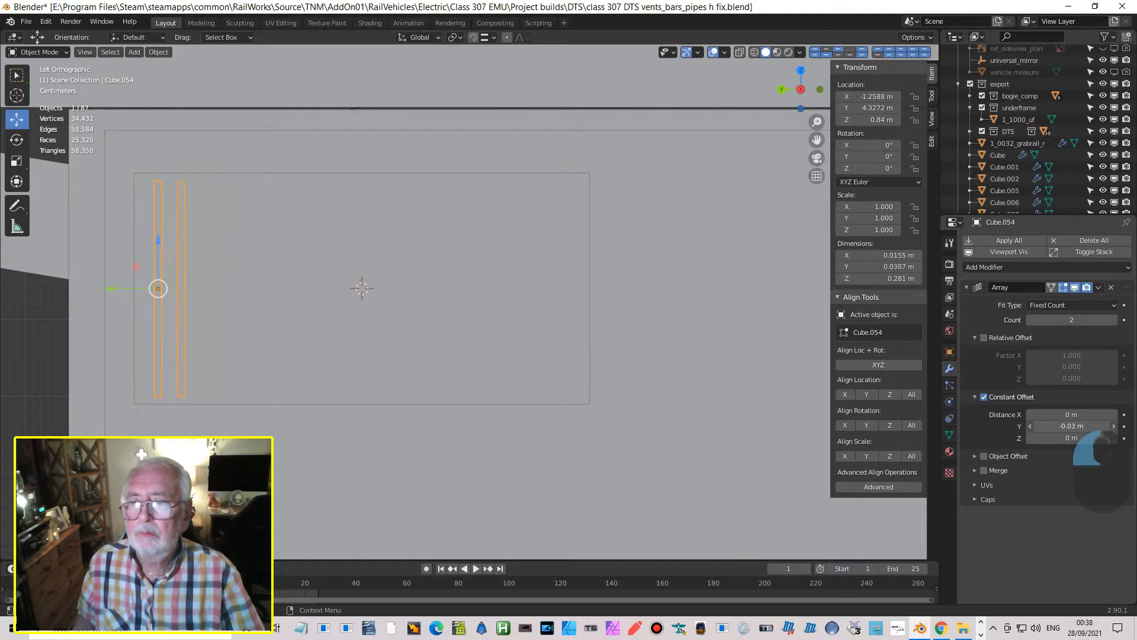
mouse_move(1060, 427)
left_mouse_down()
mouse_move(1077, 427)
mouse_move(1065, 427)
left_mouse_up()
left_click_drag(1066, 320, 1113, 326, "shift")
left_click(1113, 325)
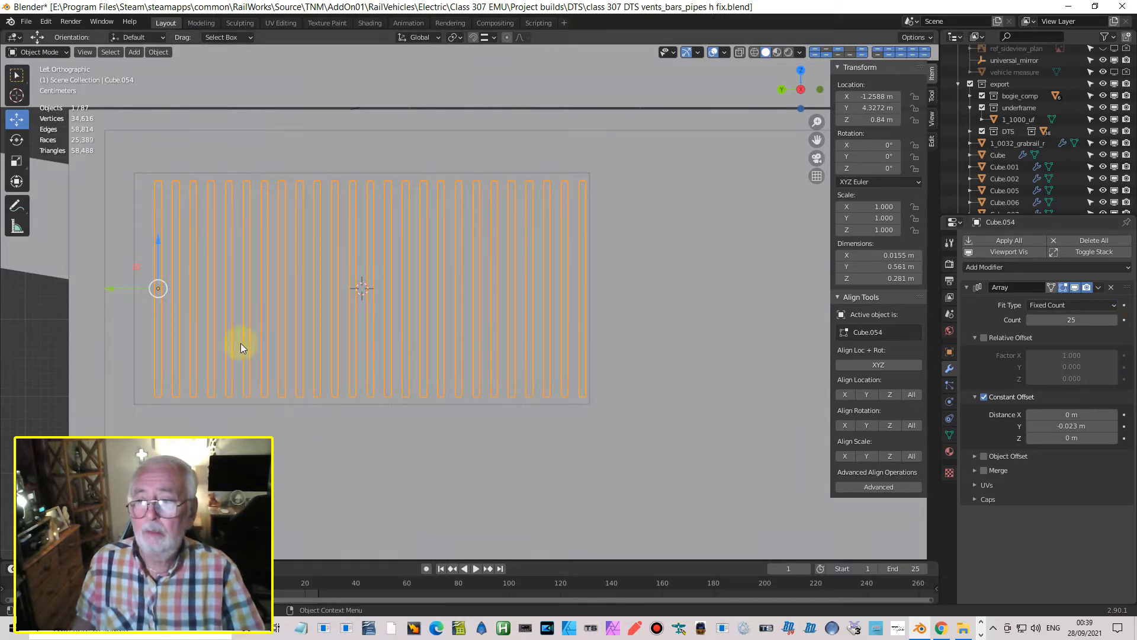
- Reduce the bar array's count to 24 and check the bars from an angle
middle_click_drag(123, 299, 176, 318)
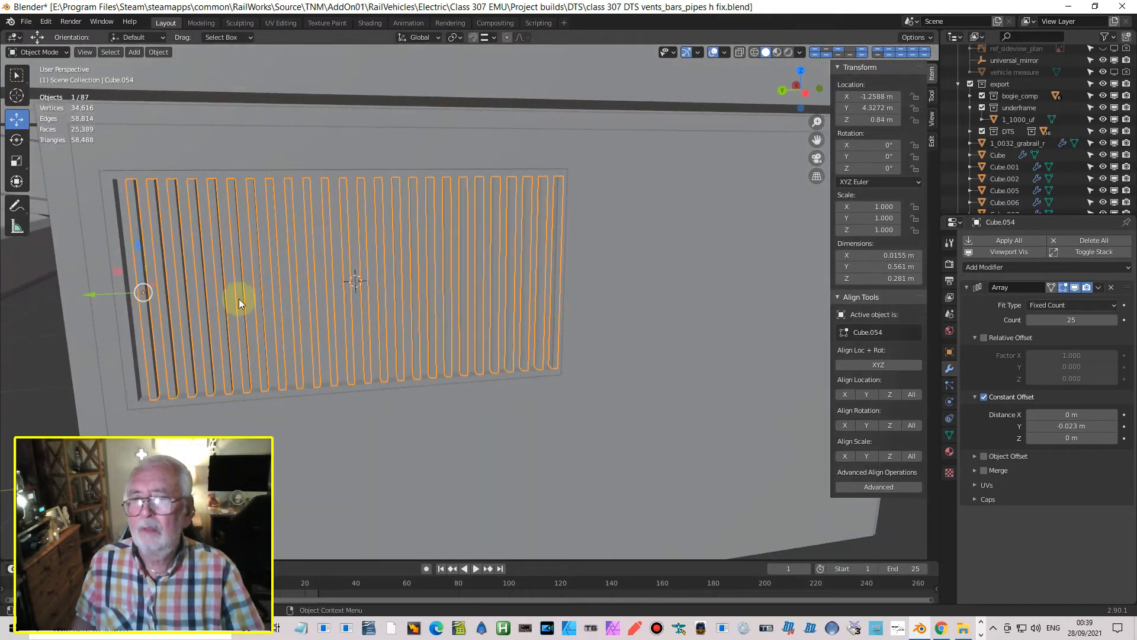
left_click(1030, 319)
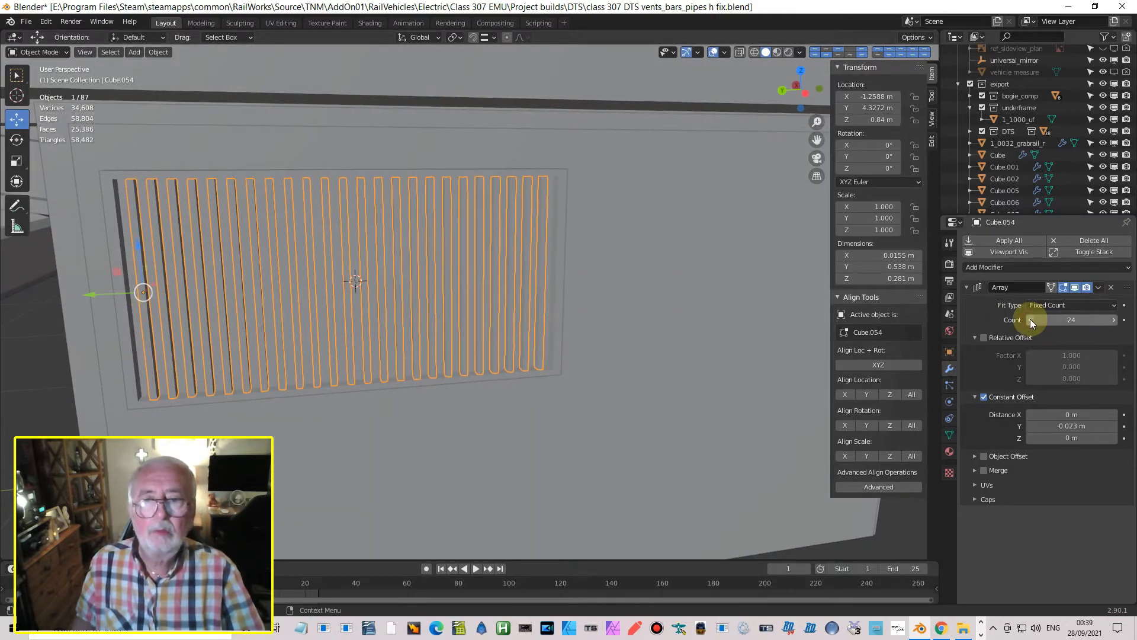
middle_click_drag(371, 311, 407, 361)
scroll(390, 335, "up", 2)
middle_click_drag(308, 323, 322, 308)
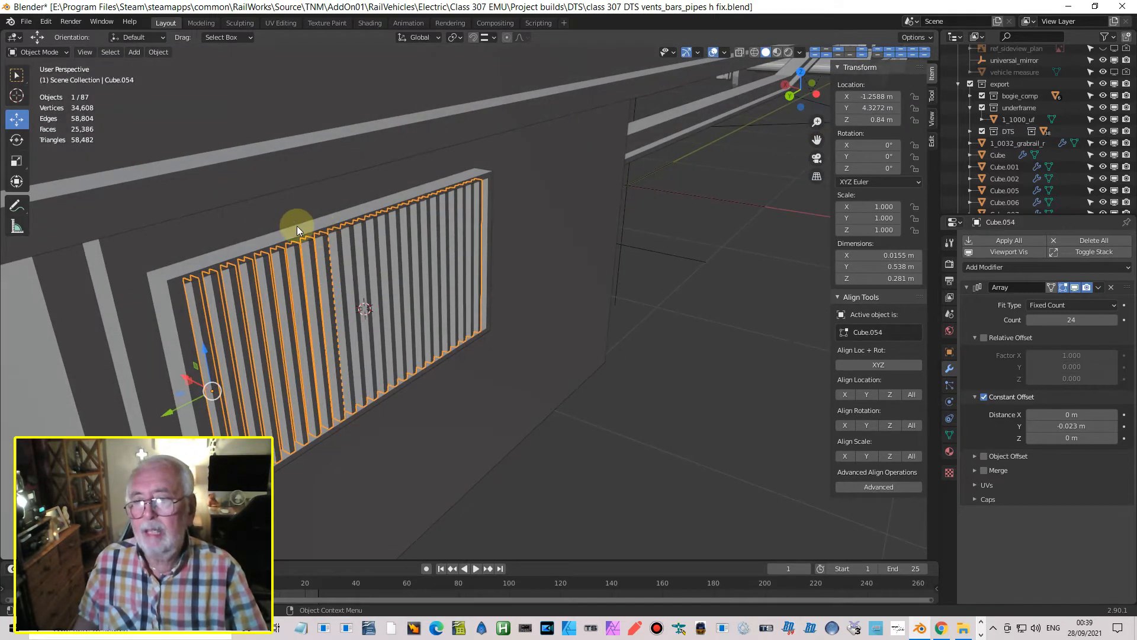
- Enter Edit Mode on the bar array and switch to the left orthographic view
key("Tab")
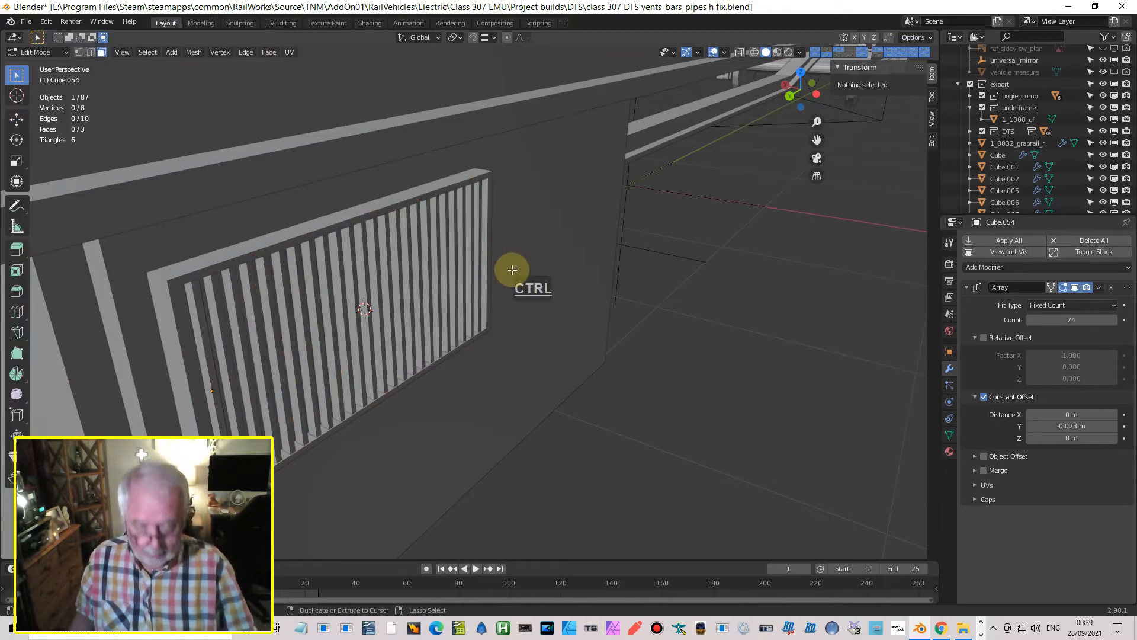
key("ctrl+KP_3")
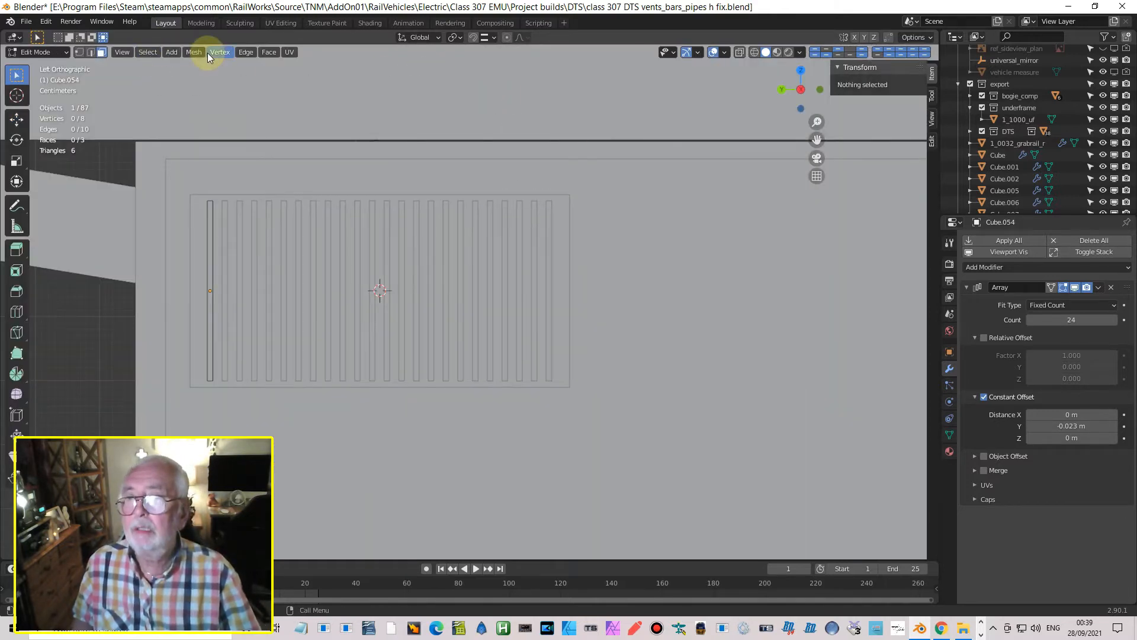
left_click(172, 52)
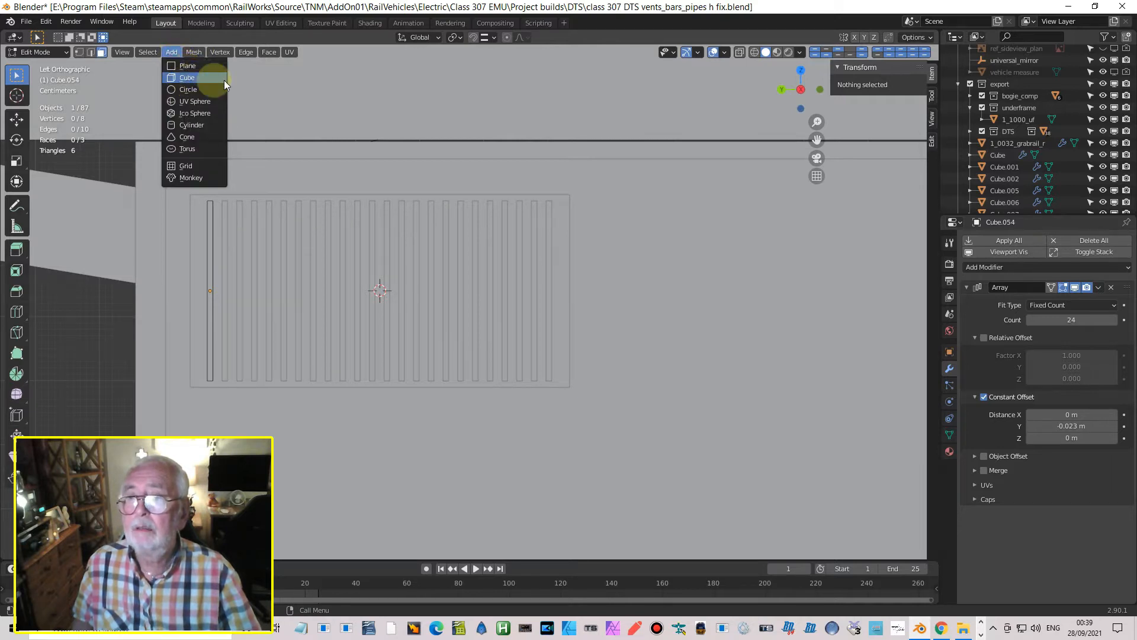
key("Escape")
left_click(171, 52)
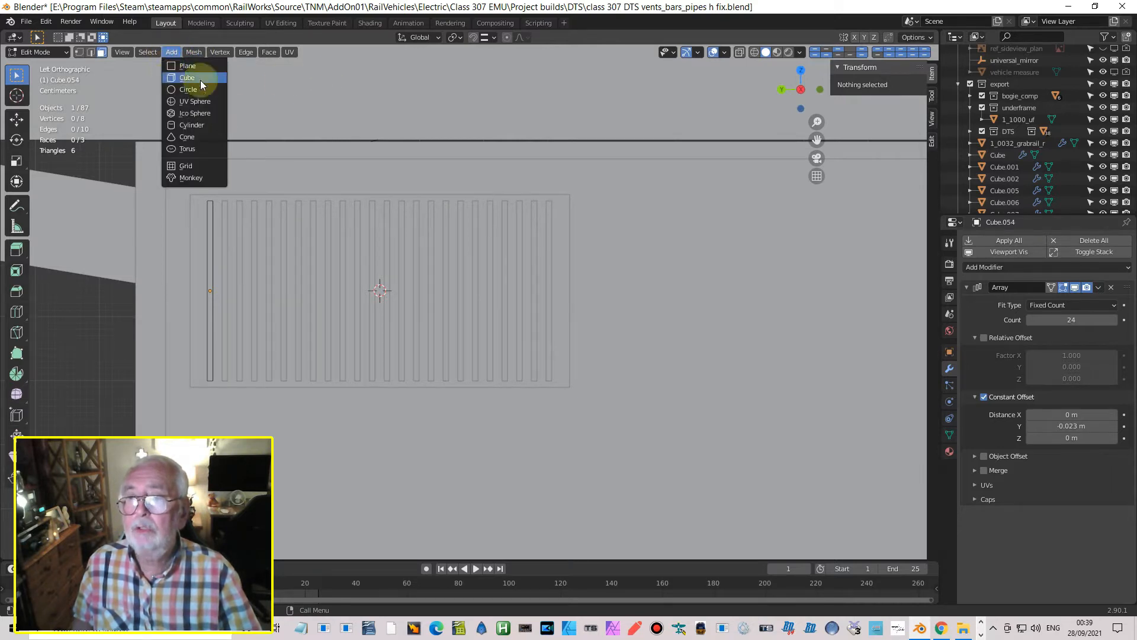
key("Escape")
left_click(171, 53)
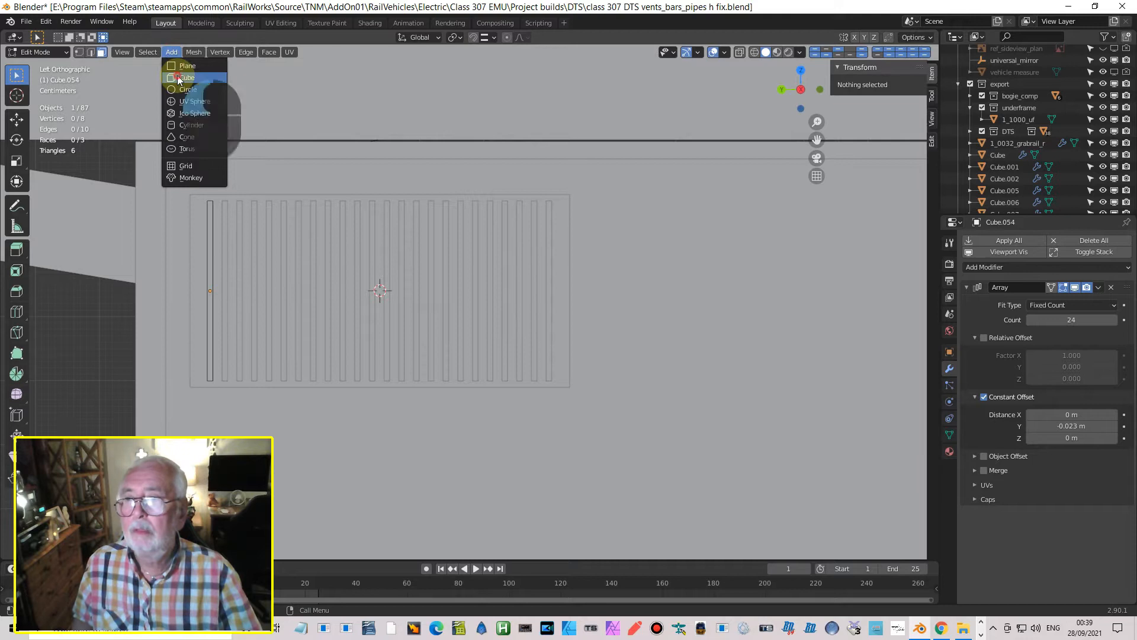
left_click(246, 52)
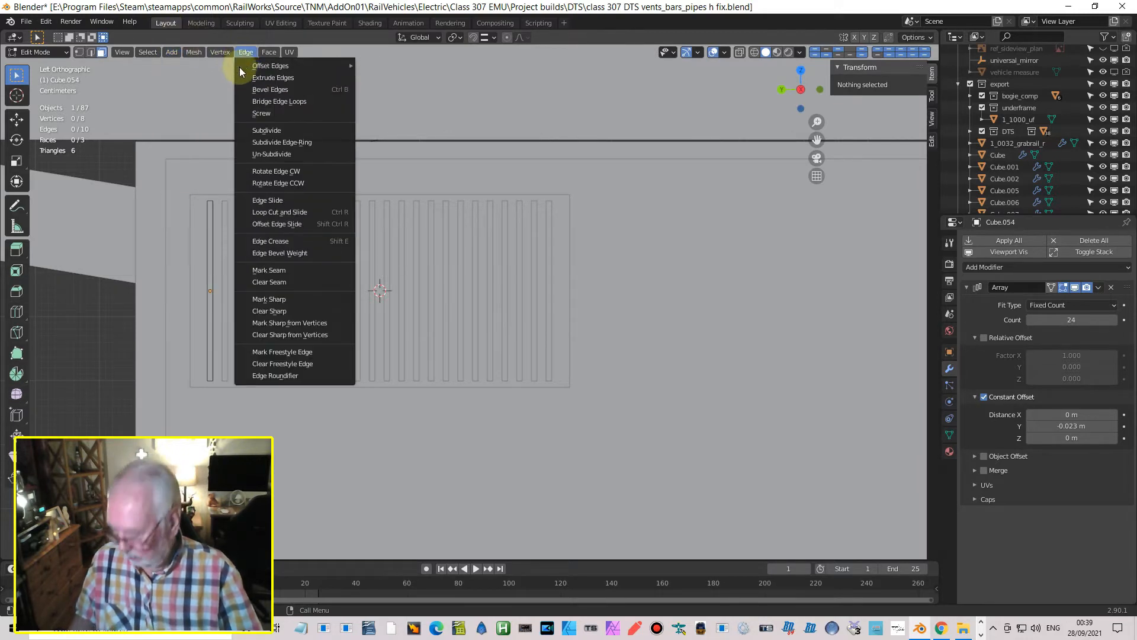
- Return to Object Mode, add a cube at the 3D cursor and scale it down to about 0.142 m
key("Tab")
left_click(38, 52)
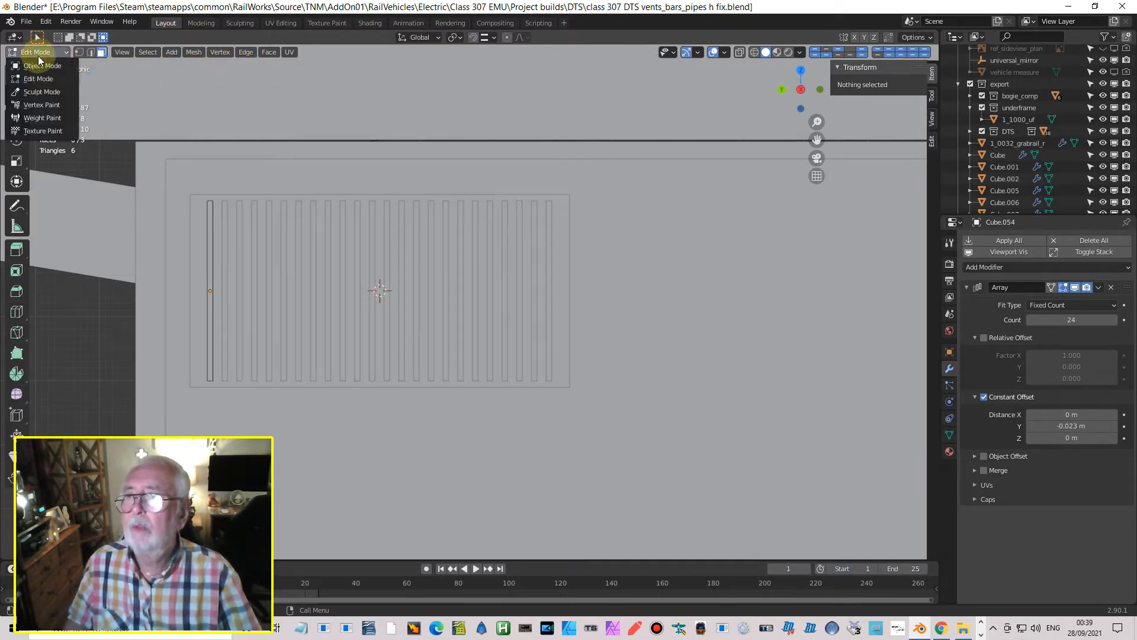
left_click(48, 67)
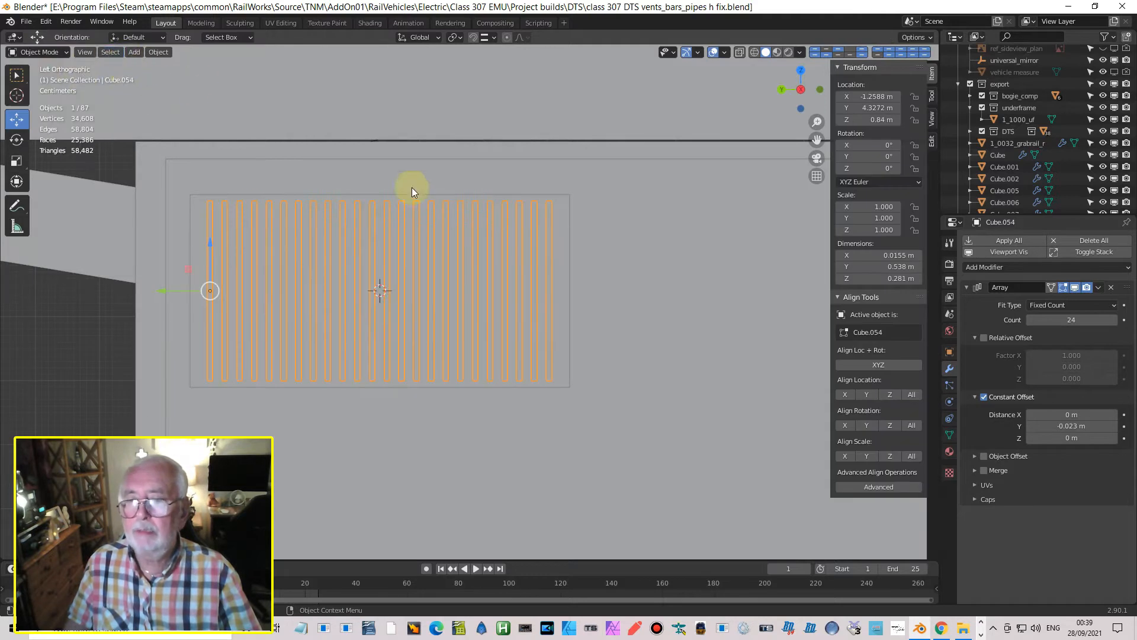
left_click(134, 54)
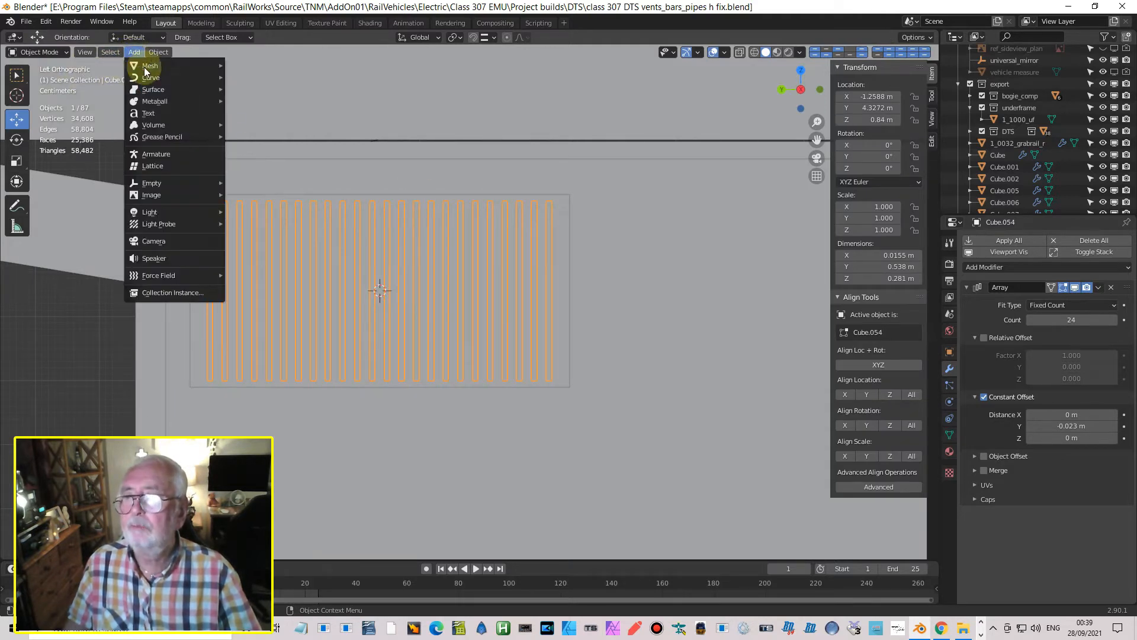
mouse_move(151, 67)
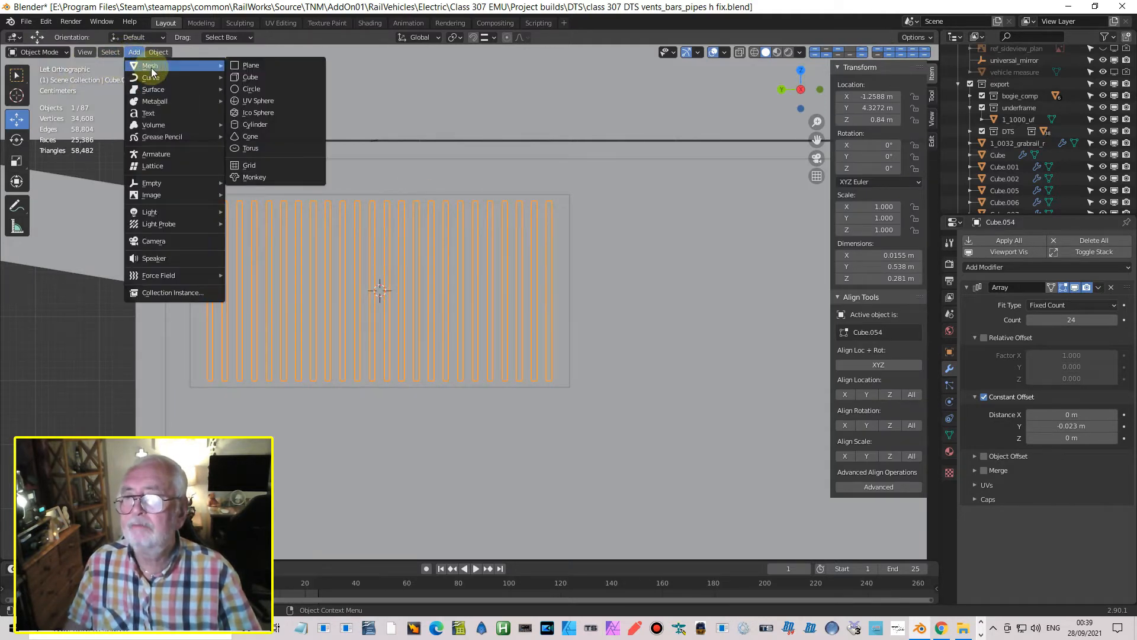
left_click(240, 79)
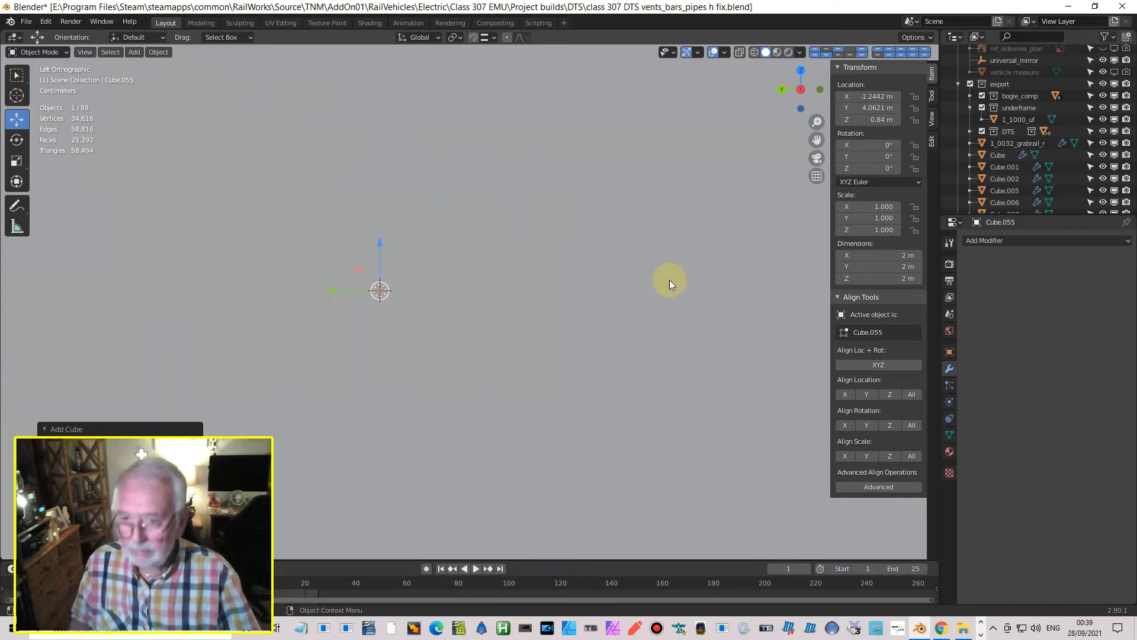
key("s")
left_click(399, 297)
- Raise the cube above the grille to a Z location of about 1.023 m and flatten it along Z to about 0.011 m
left_click(389, 248)
left_click_drag(383, 241, 392, 121)
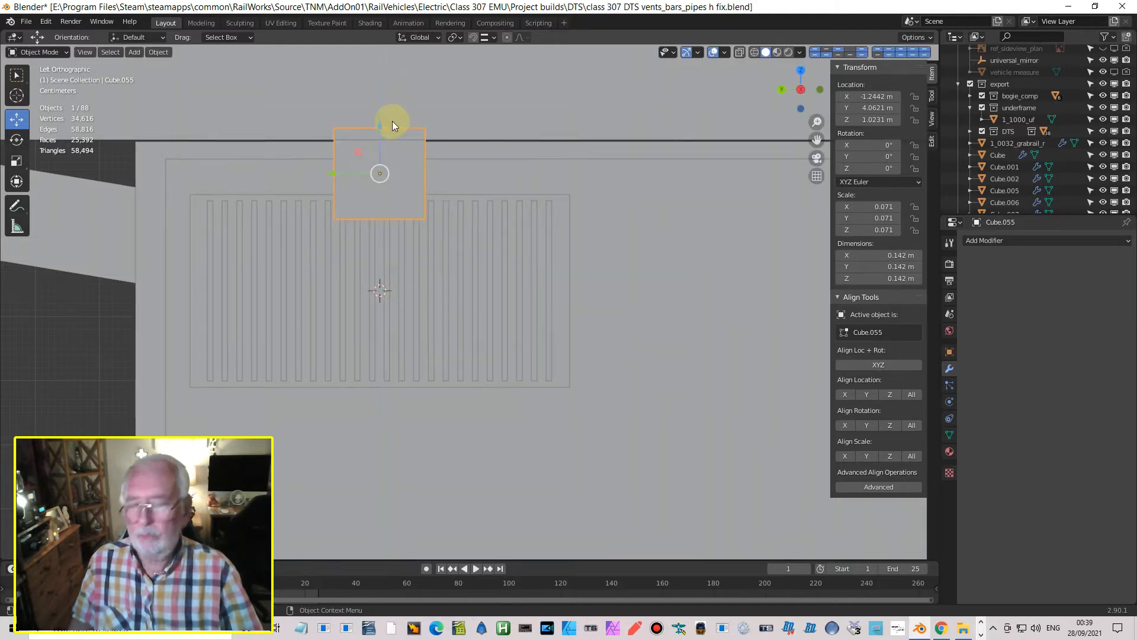
key("s")
key("z")
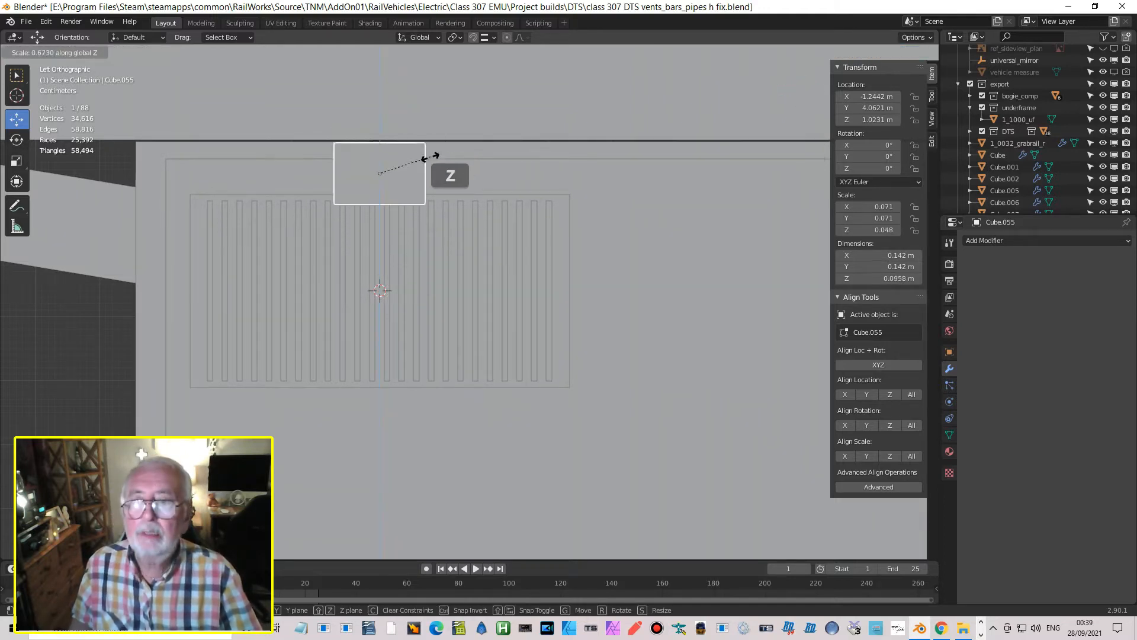
left_click(385, 177)
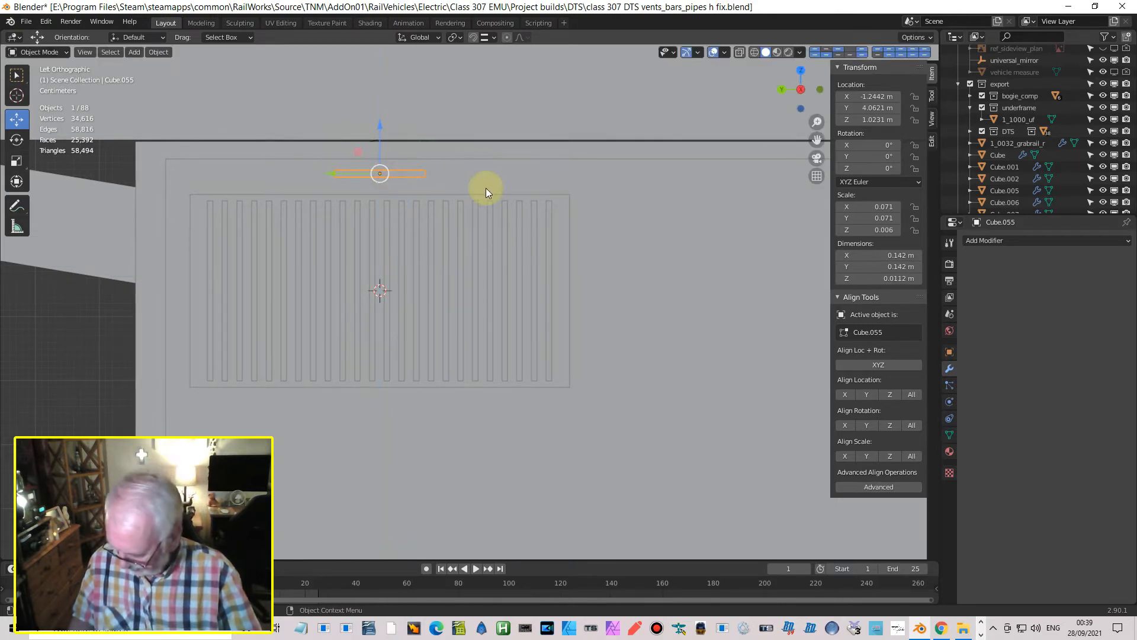
- Scale the flattened cube to about 0.097 m along Y and about 0.011 m along X, making a thin bar
key("s")
key("y")
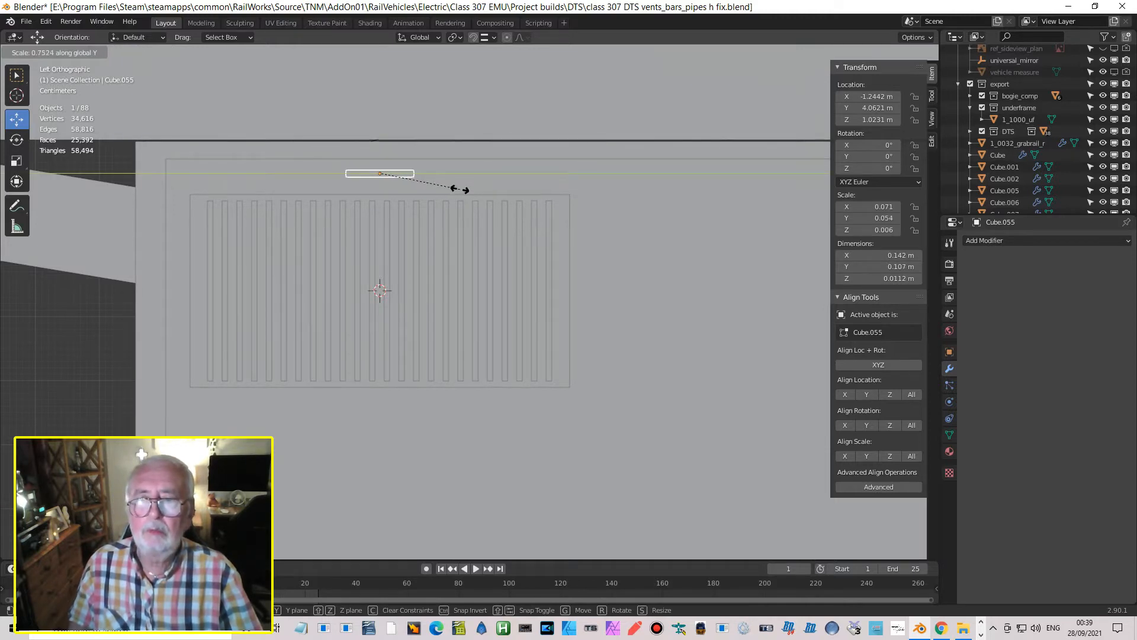
left_click(453, 189)
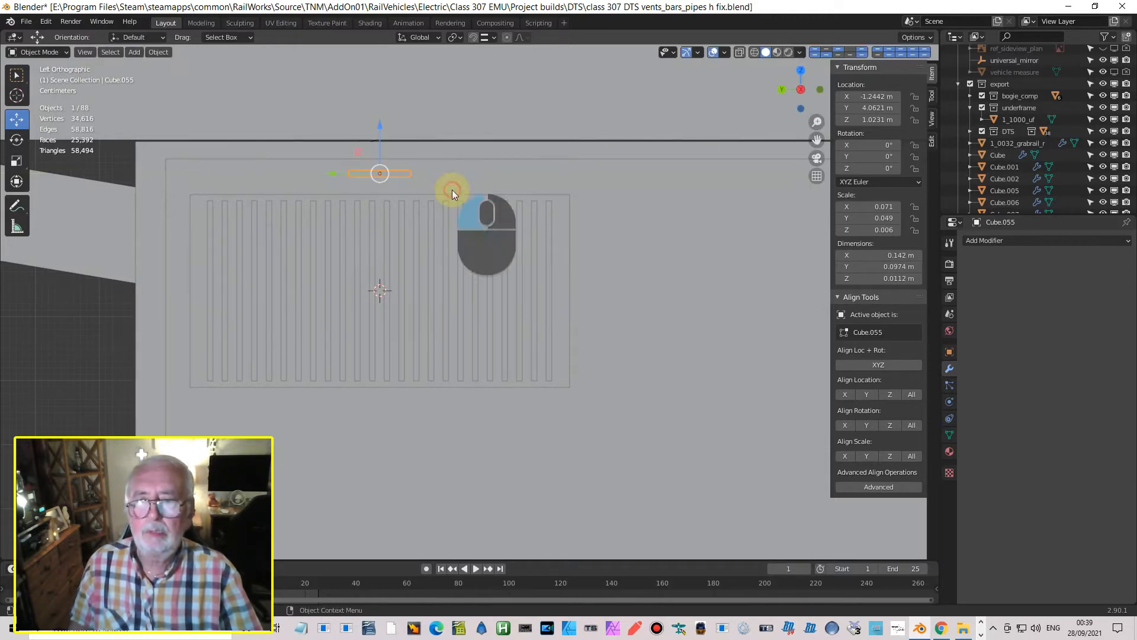
middle_click_drag(442, 200, 537, 229)
key("s")
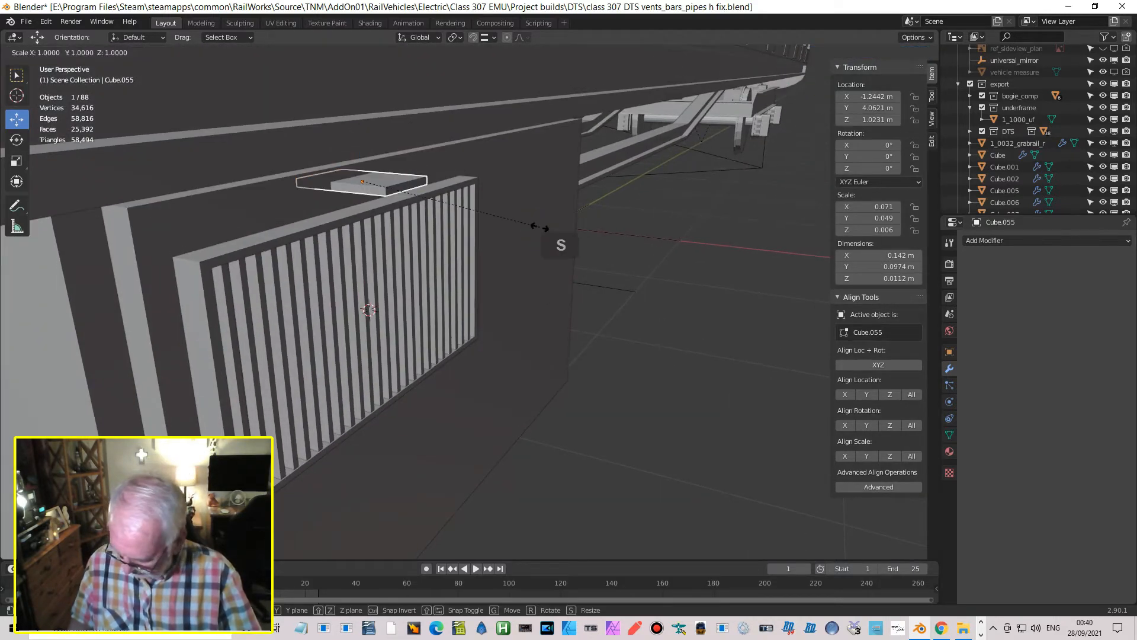
key("x")
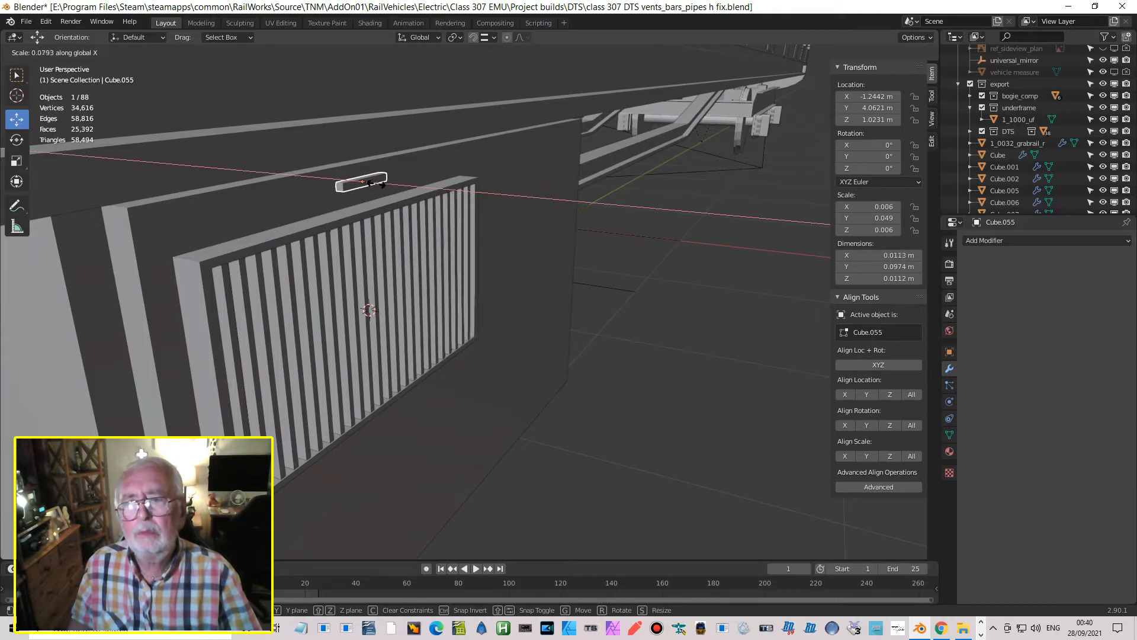
left_click(377, 186)
- In Edit Mode, extrude both end faces of the thin bar and scale them apart along Y for a length of about 0.121 m
middle_click_drag(372, 183, 383, 180)
key("Tab")
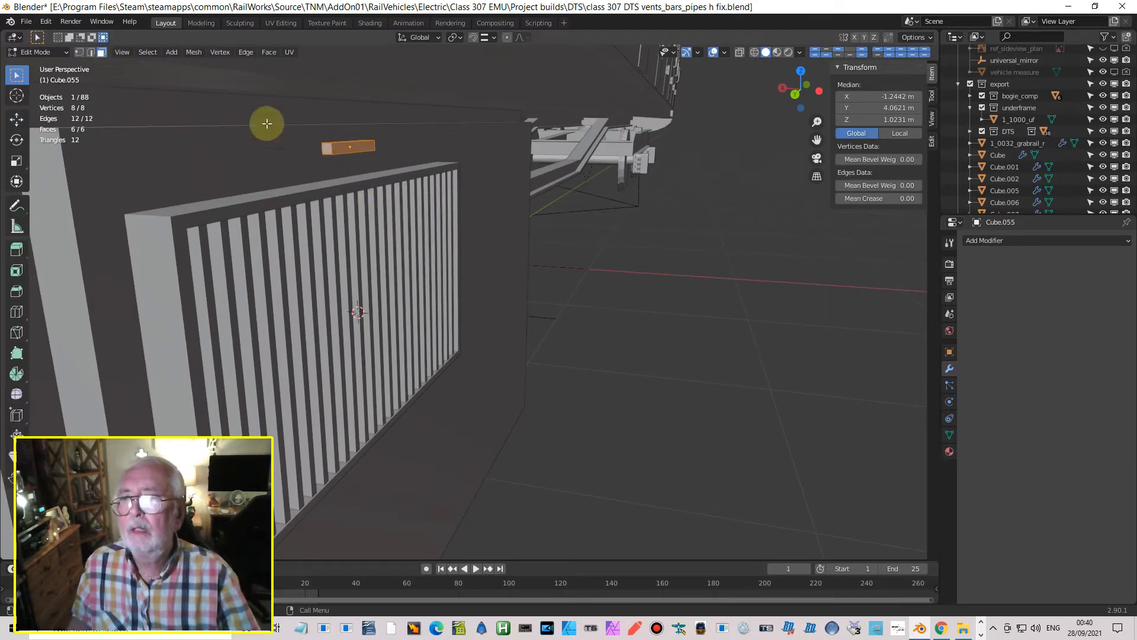
left_click(325, 149)
middle_click_drag(439, 178, 485, 145)
left_click(472, 133, "shift")
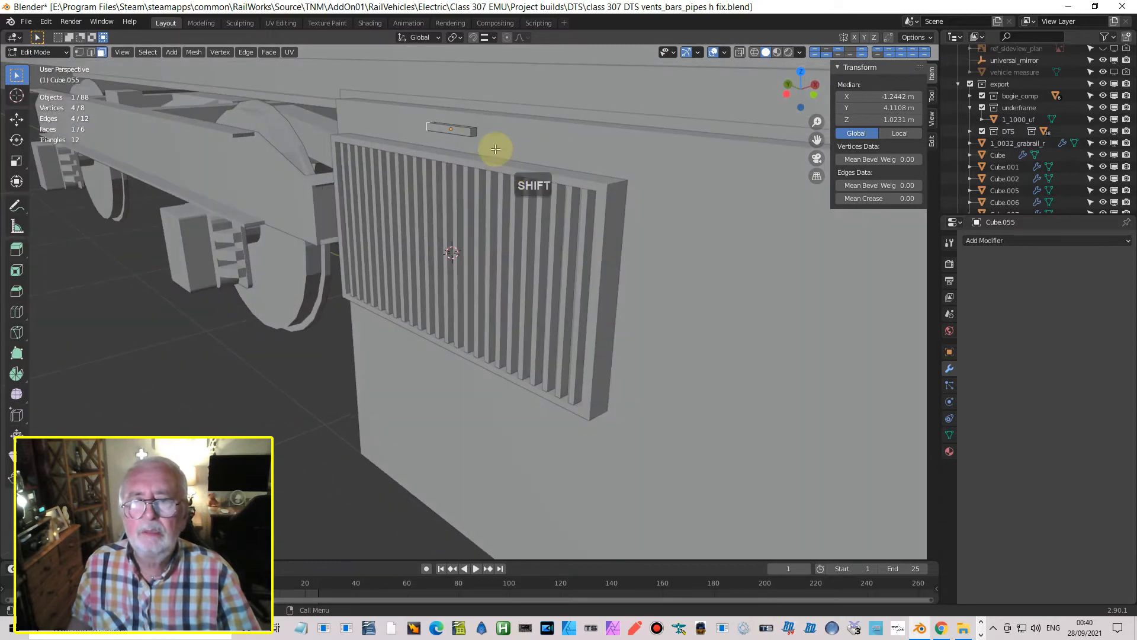
left_click(473, 134, "shift")
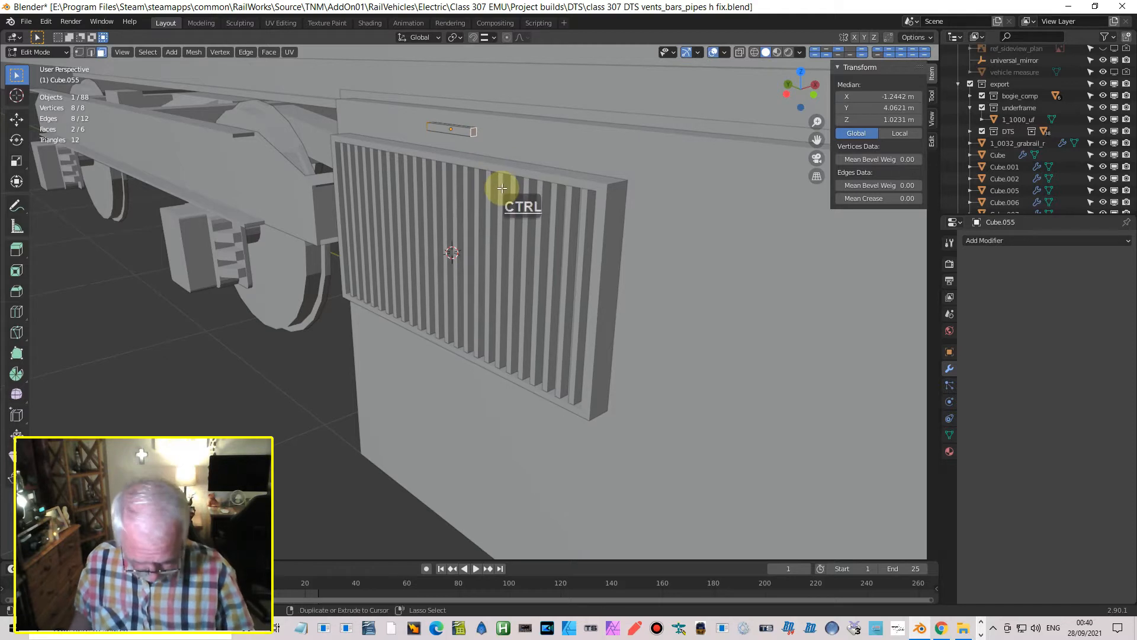
key("ctrl+KP_3")
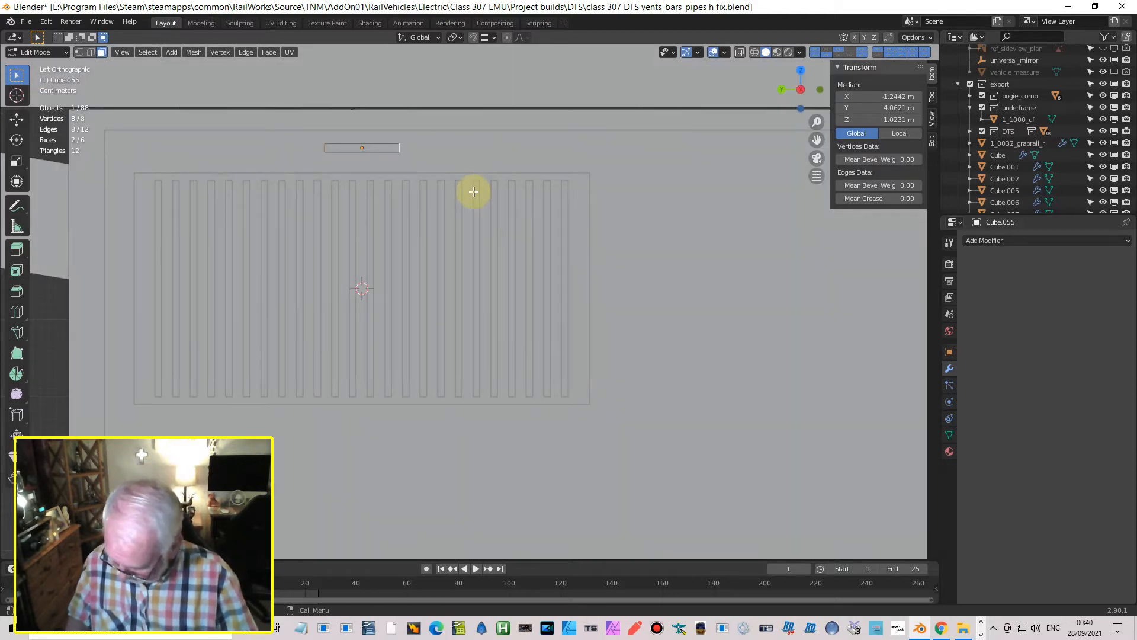
key("e")
key("Return")
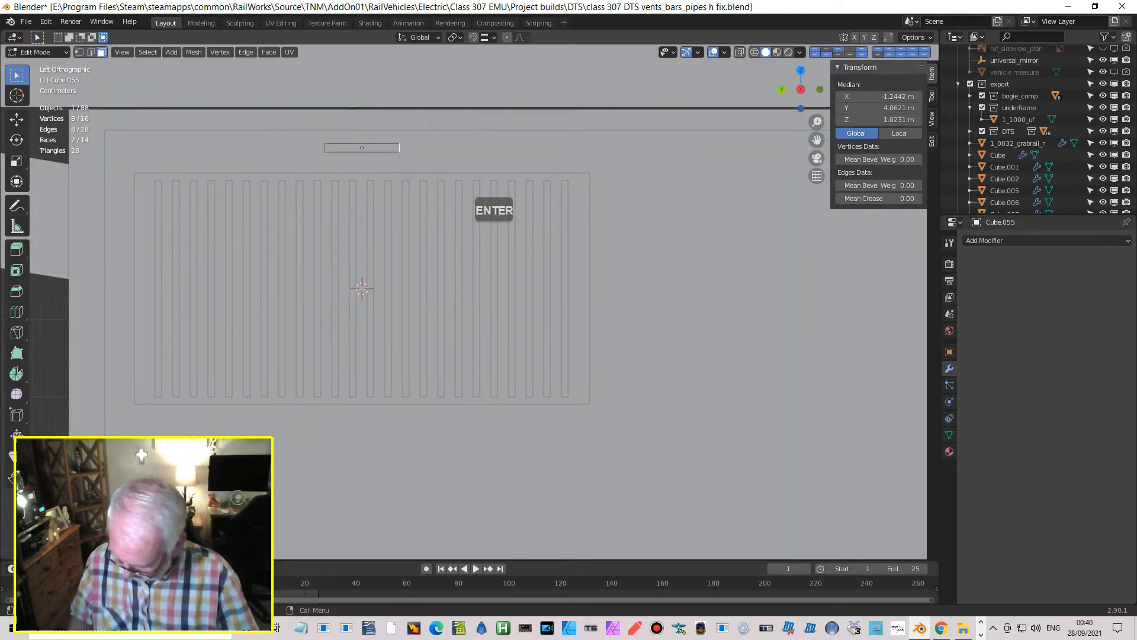
key("s")
key("y")
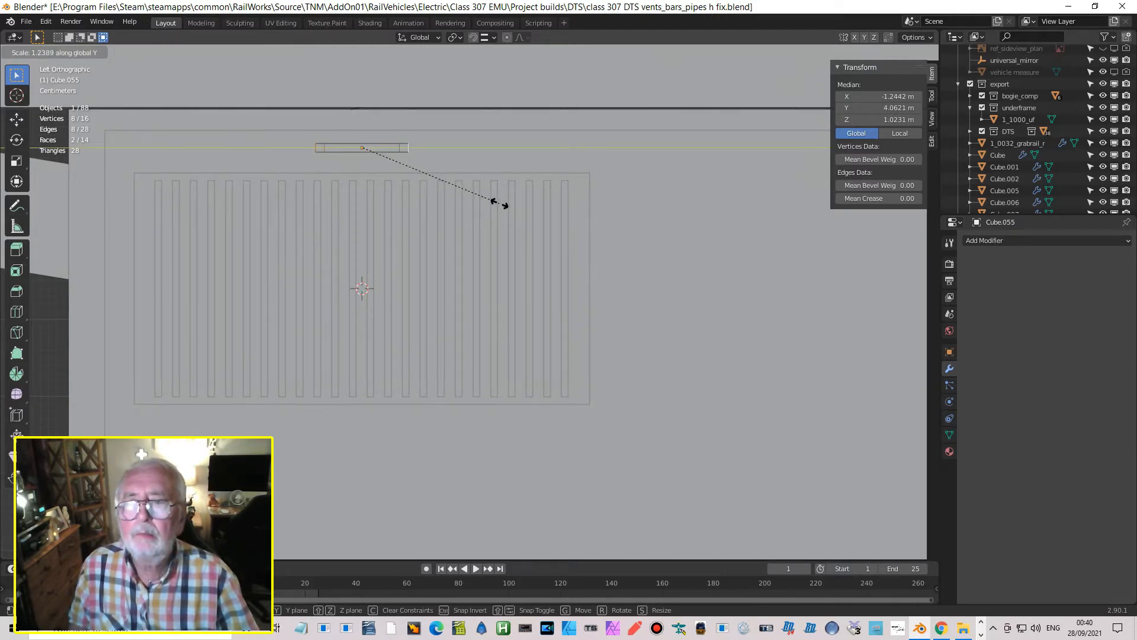
left_click(486, 200)
- Extrude the underside faces of both end sections down about 0.025 m to form the handle's legs
middle_click_drag(482, 198, 350, 183)
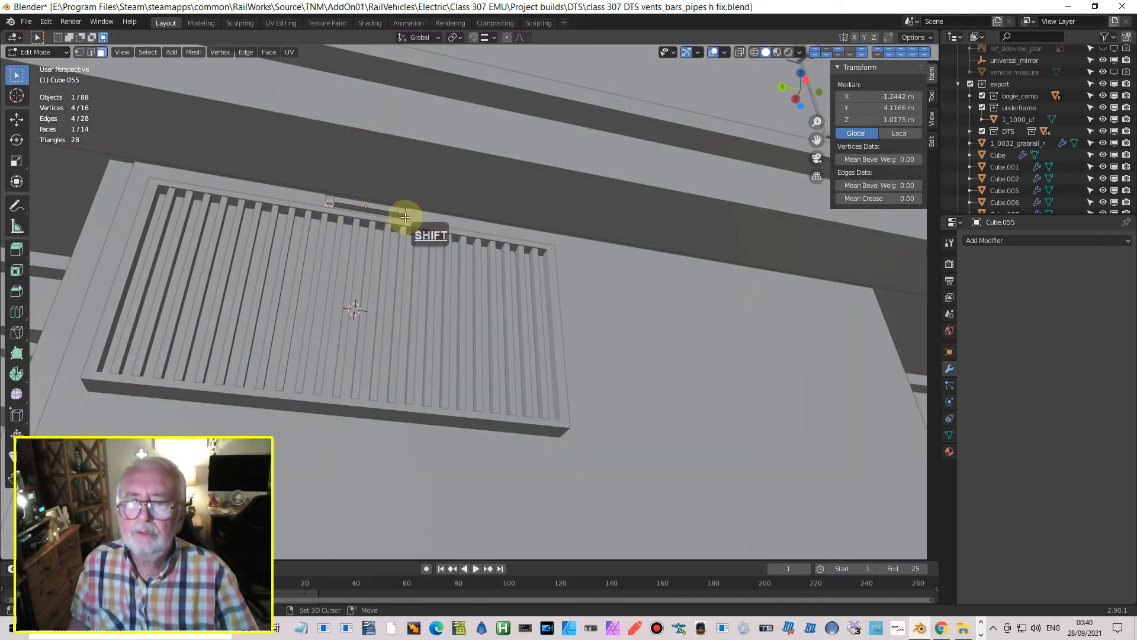
left_click(407, 217, "shift")
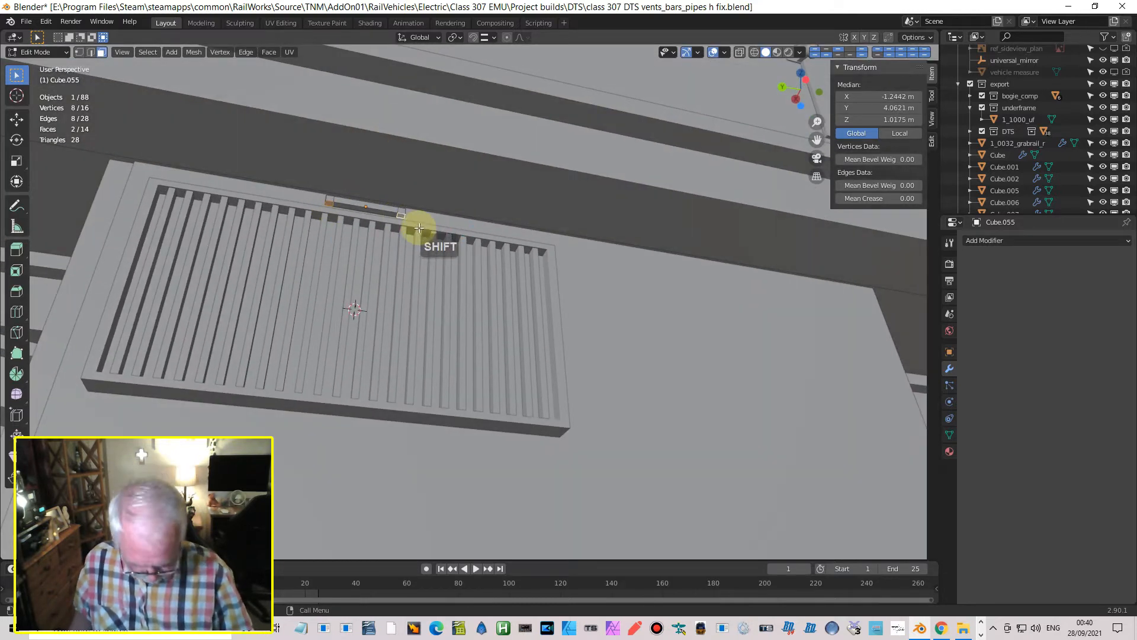
key("ctrl+KP_3")
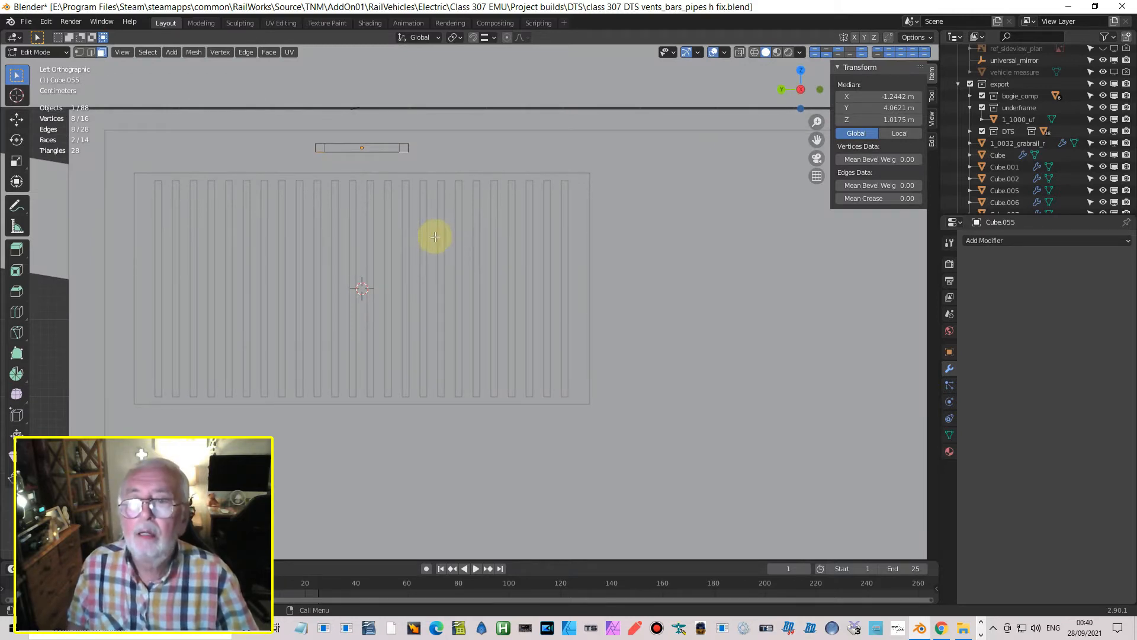
key("e")
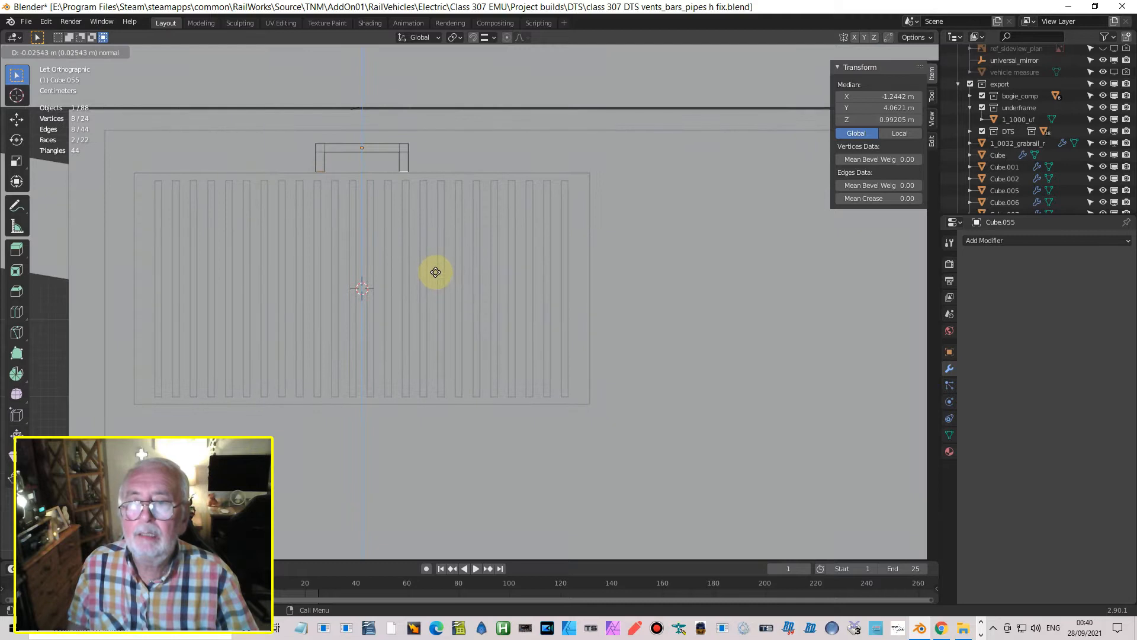
left_click(436, 271)
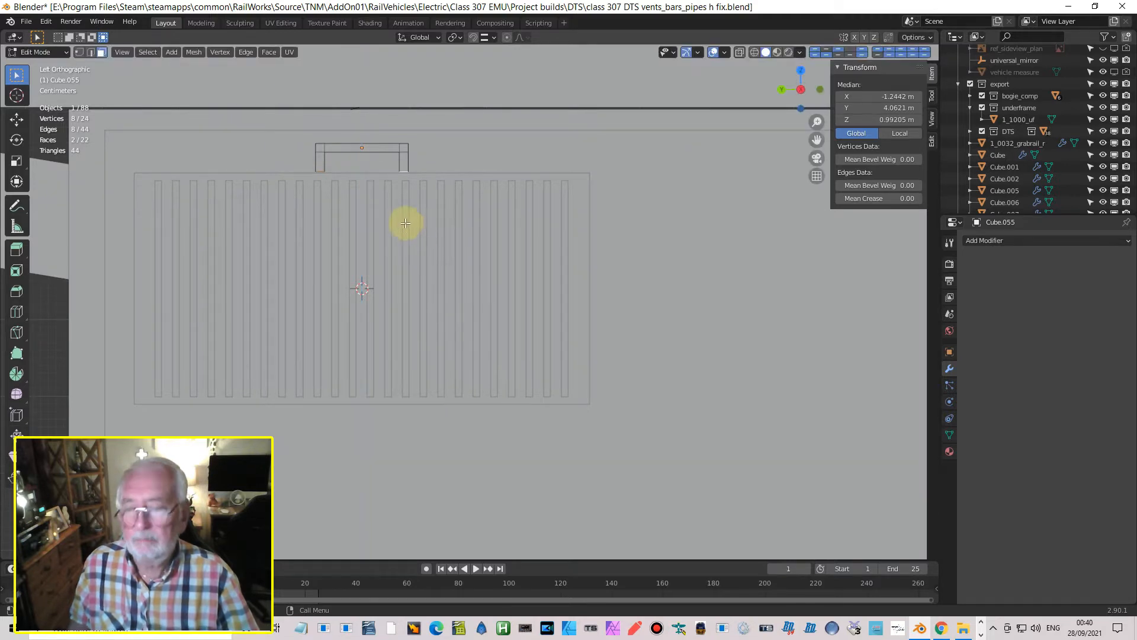
- In Object Mode, lower the handle to a Z location of about 1.014 m at the grille frame's upper edge and check it from an angle
key("Tab")
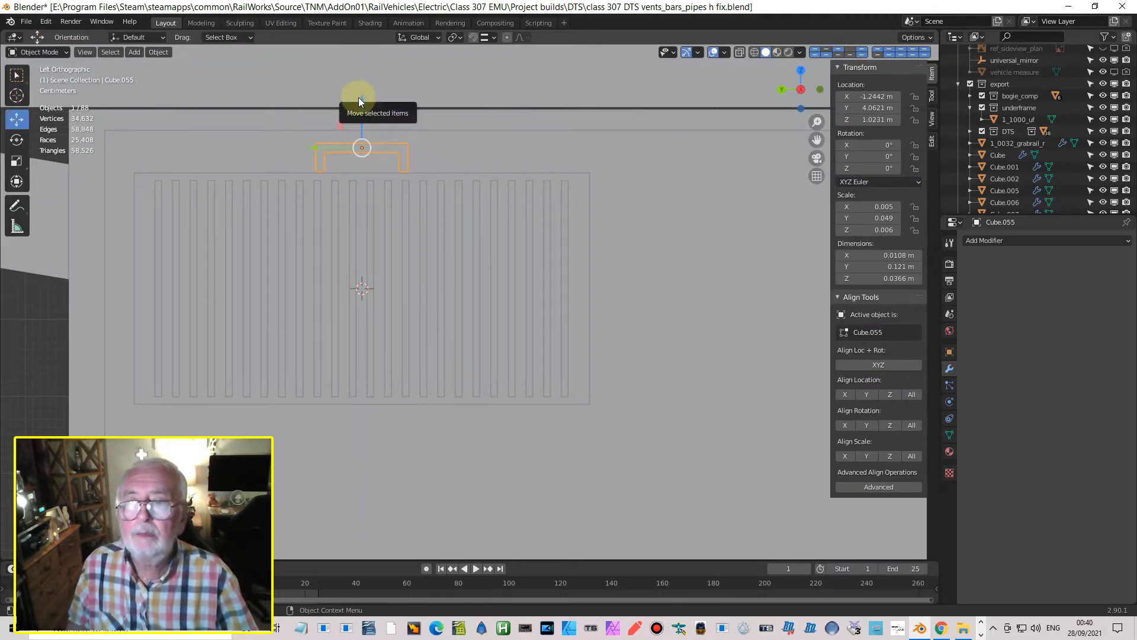
left_click_drag(362, 97, 359, 107)
middle_click_drag(353, 208, 394, 235)
key("Tab")
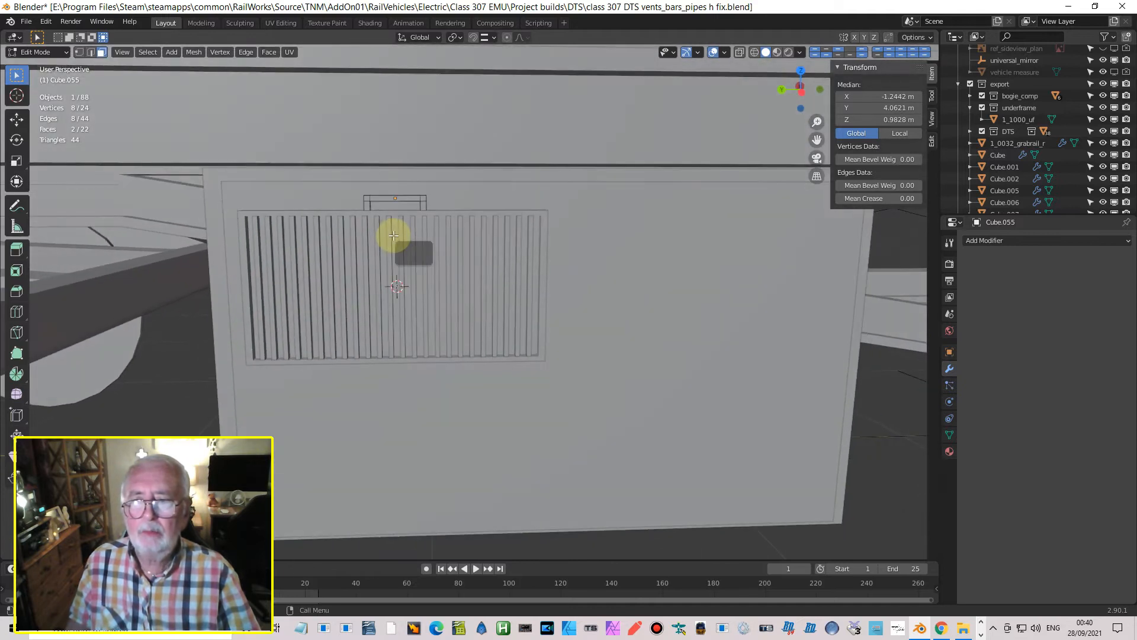
scroll(468, 232, "down", 3)
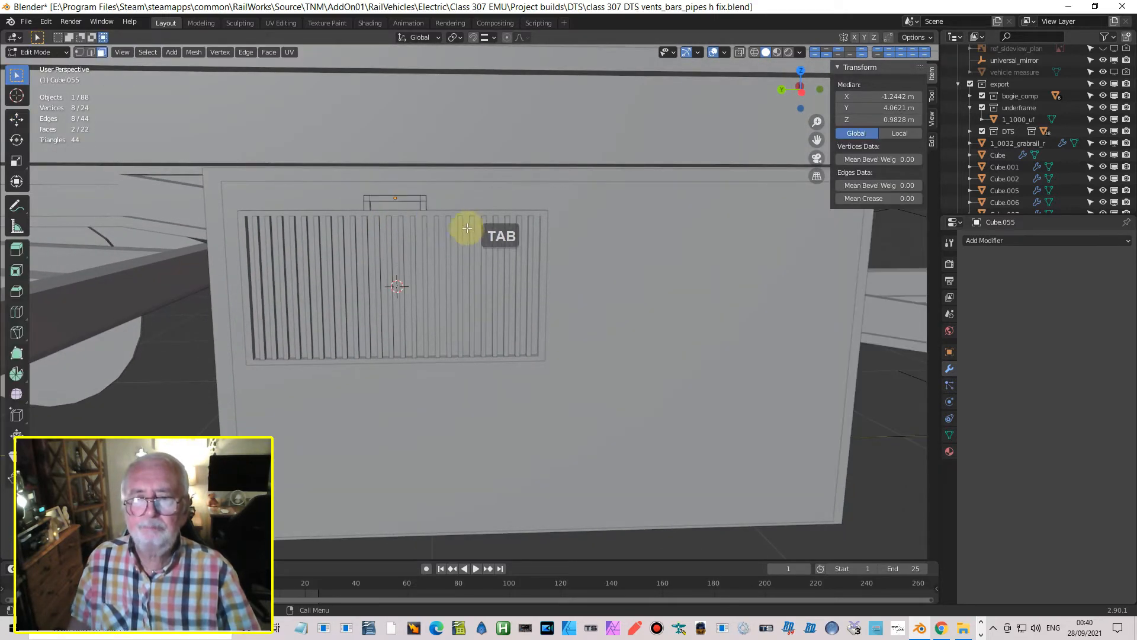
middle_click_drag(483, 252, 272, 256)
key("Tab")
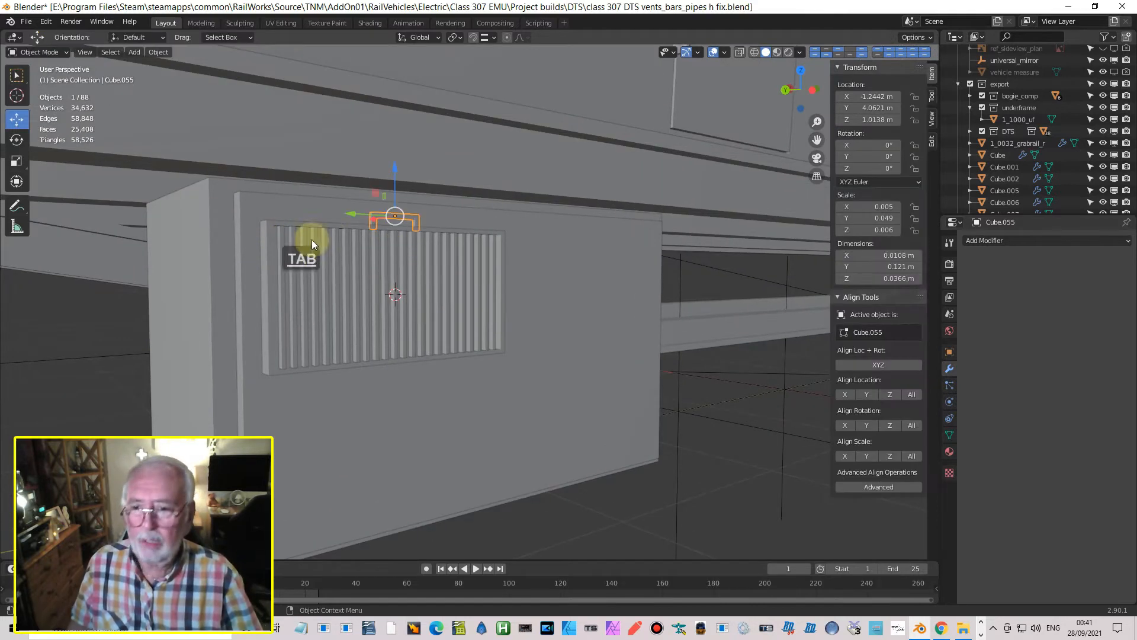
- Select the grille's arrayed bars and apply their Array modifier
left_click(358, 249)
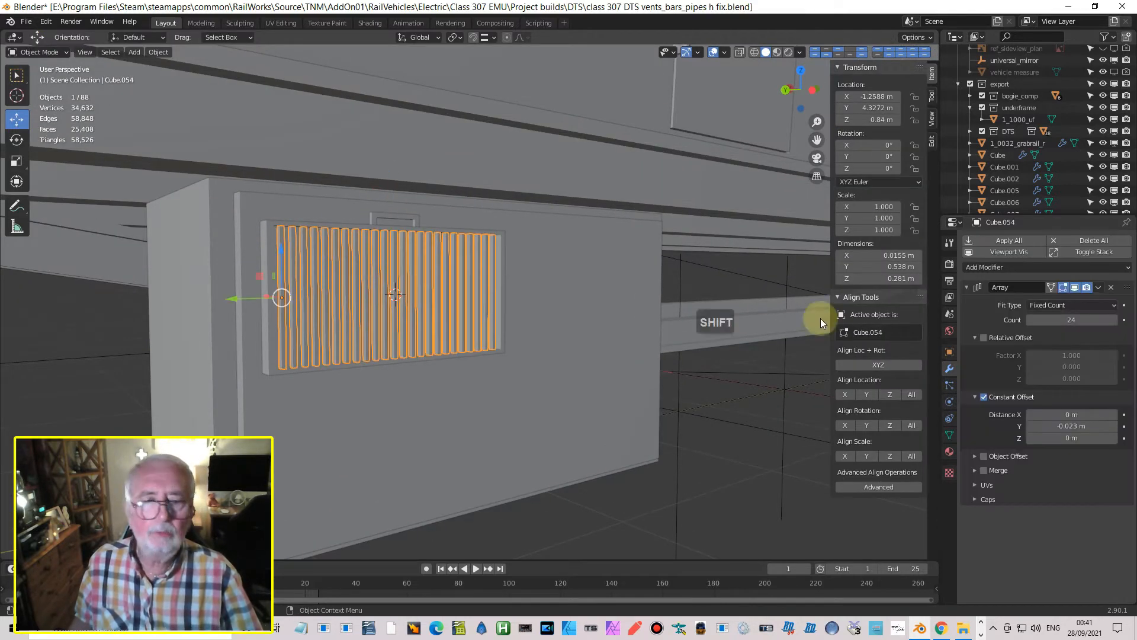
left_click(1098, 288)
left_click(1066, 302)
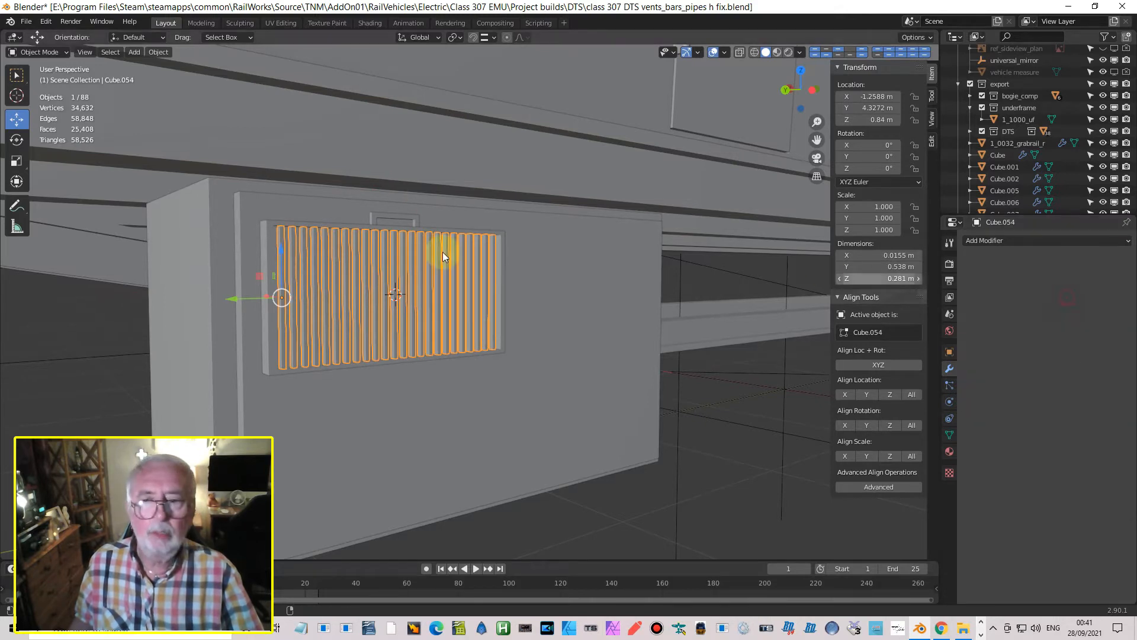
- Join the grille frame, its vertical bars and the handle into a single object
left_click(357, 232)
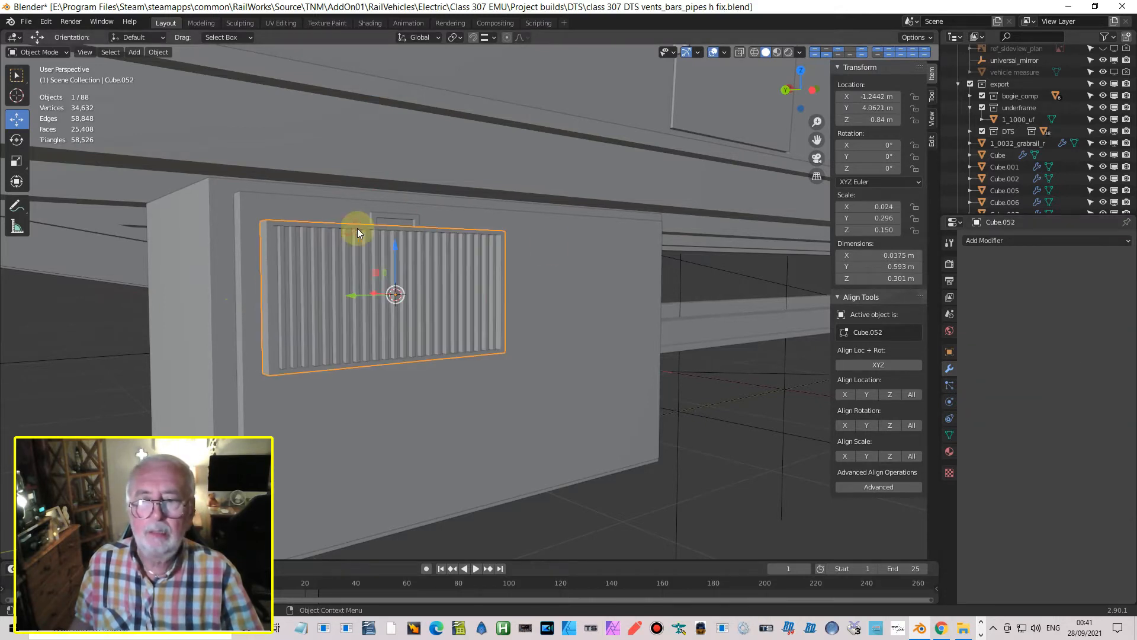
left_click(429, 284, "shift")
left_click(386, 215, "shift")
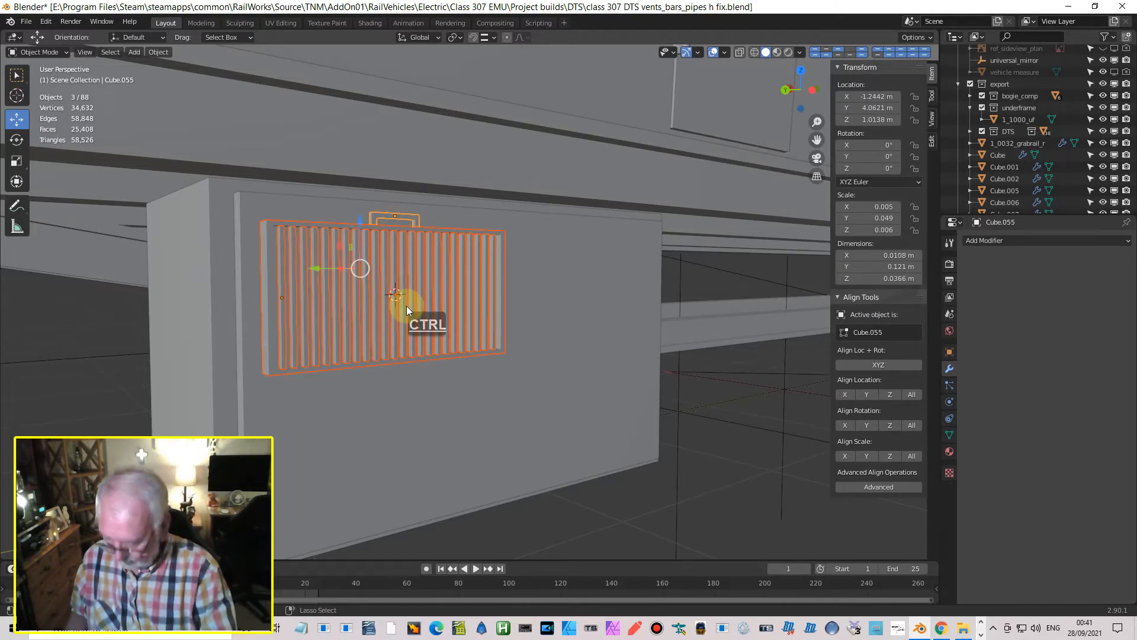
key("ctrl+j")
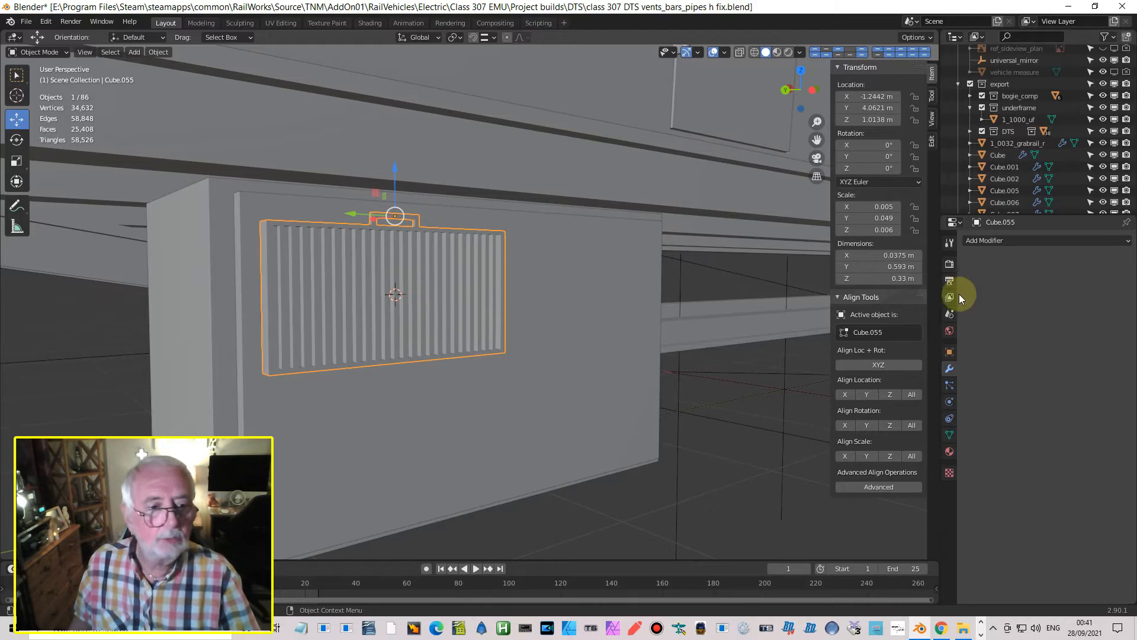
- Add an Array modifier to the joined grille and apply the object's scale
left_click(997, 242)
left_click(915, 267)
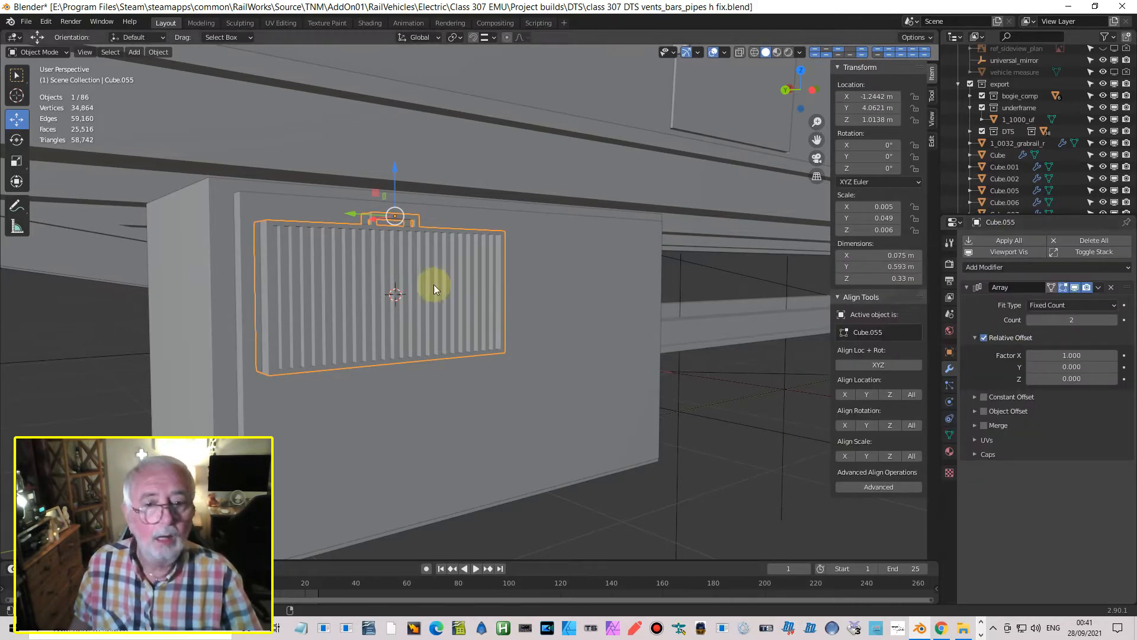
key("ctrl+a")
left_click(248, 307)
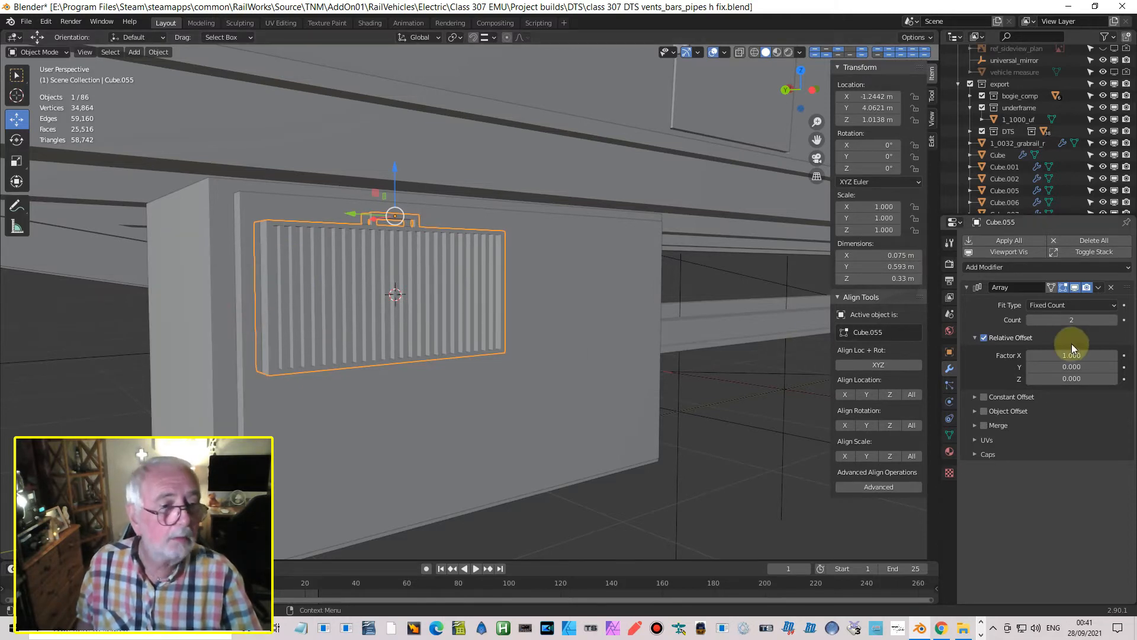
- Switch the grille's array from Relative Offset to Constant Offset with a Y distance of -0.63 m
left_click(984, 338)
left_click(982, 396)
left_click(974, 397)
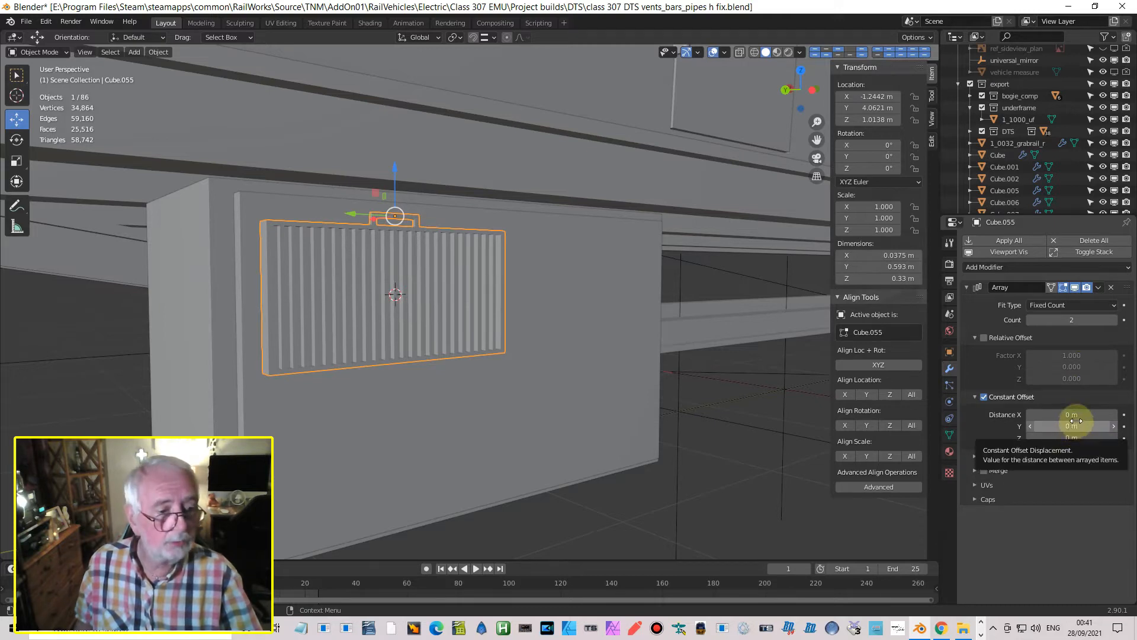
left_click_drag(1070, 427, 1049, 426)
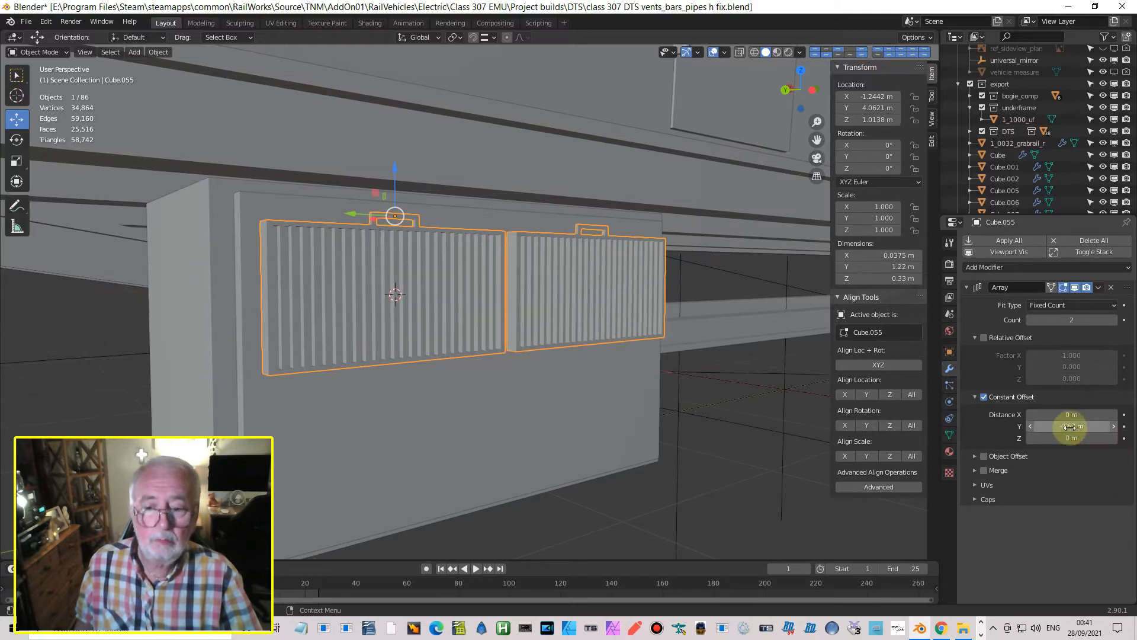
- Set the grille array's constant Y distance to -0.64 m and check the gap between the two grilles
key("ctrl+KP_3")
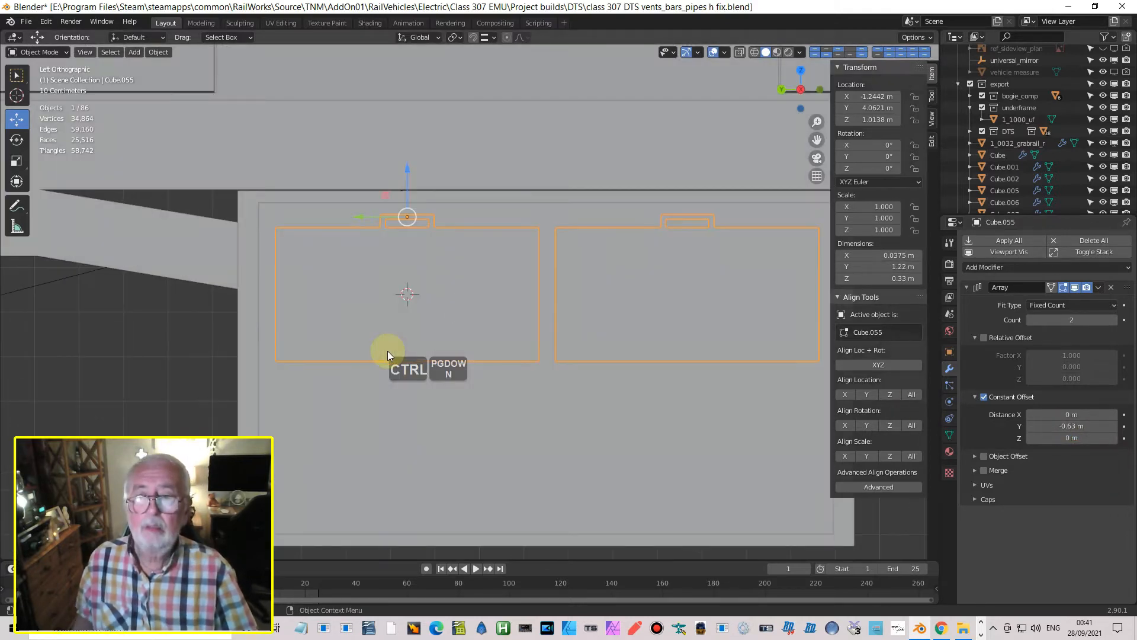
middle_click_drag(625, 254, 520, 236, "shift")
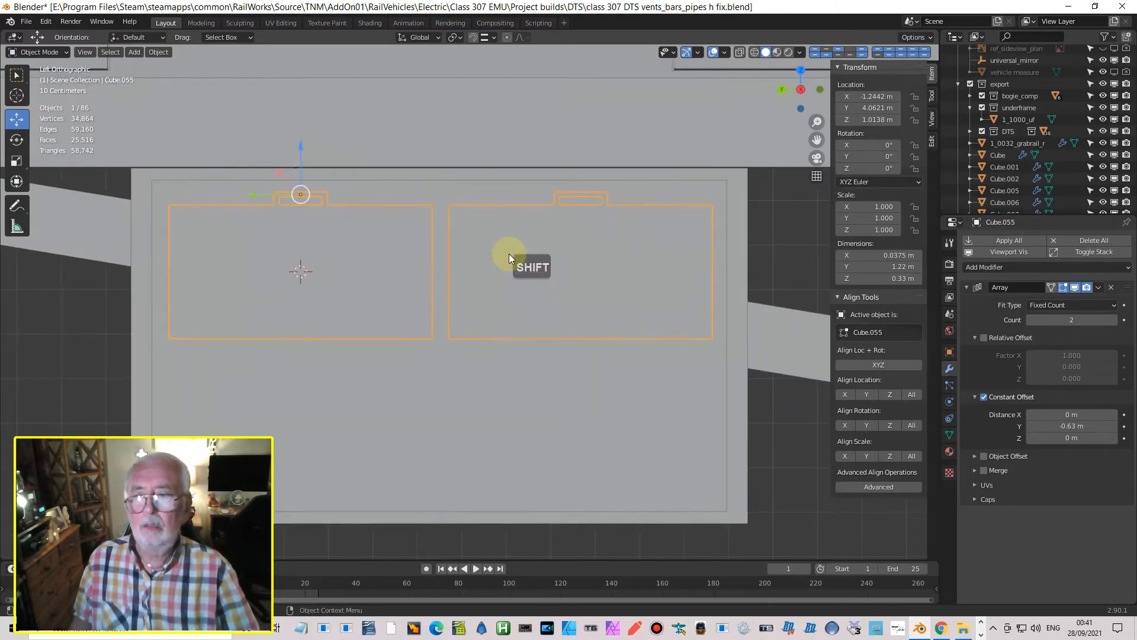
scroll(505, 279, "down", 2)
middle_click_drag(506, 294, 499, 258)
middle_click_drag(415, 302, 457, 322)
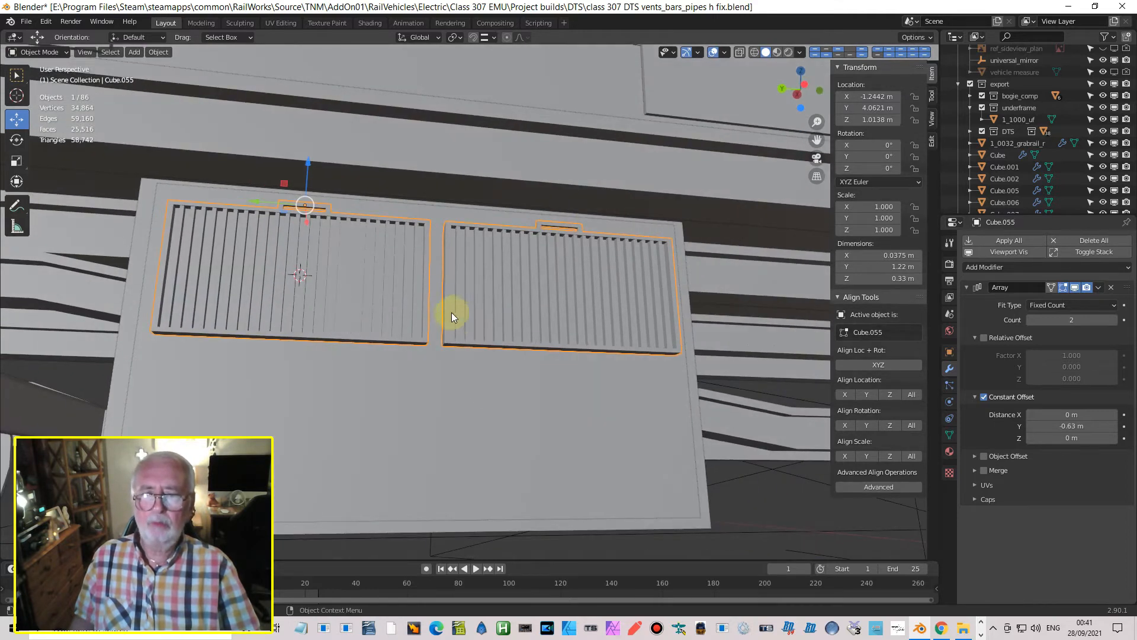
left_click(1030, 426)
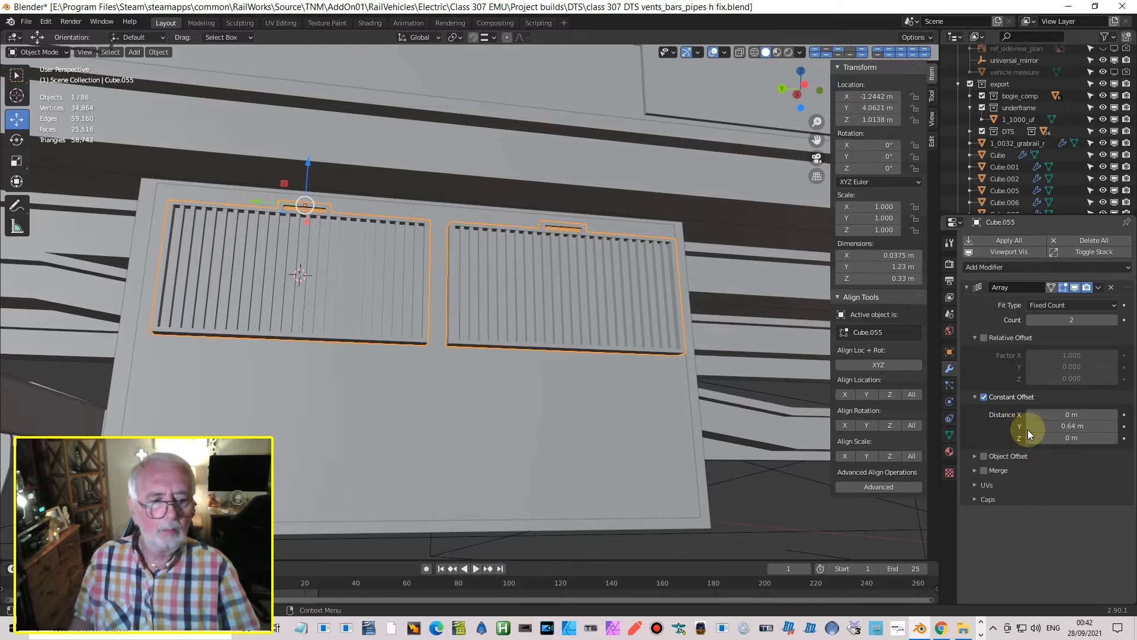
middle_click_drag(751, 388, 762, 439)
middle_click_drag(437, 317, 549, 241, "shift")
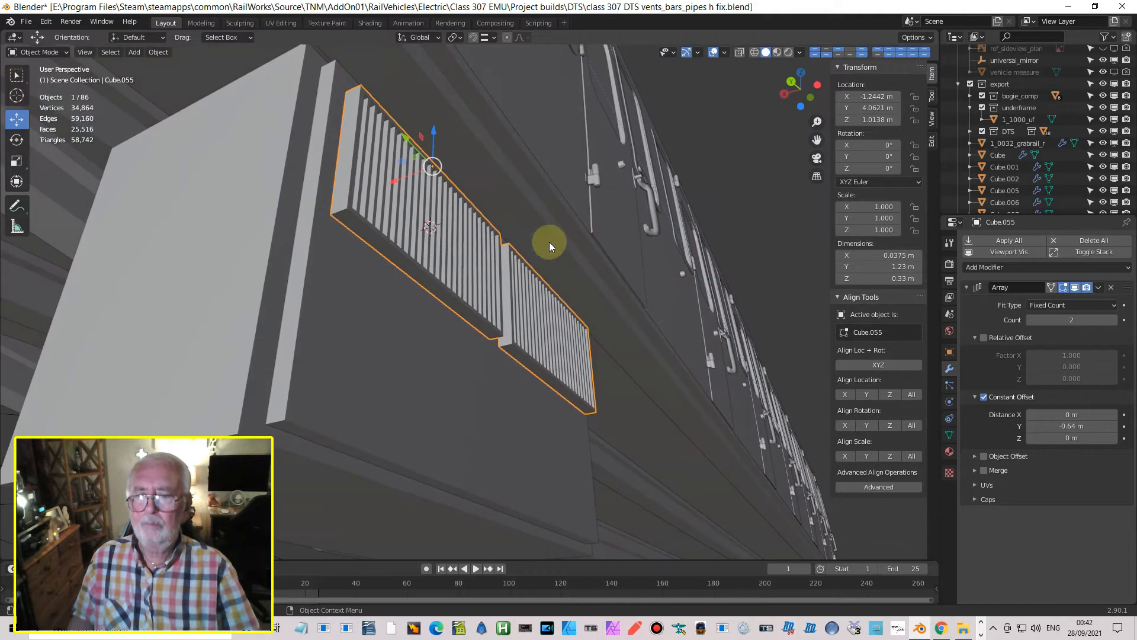
- Move the raised panel inward along X to about -1.195 m and the grilles inward to about -1.22 m
left_click(386, 311)
left_click_drag(452, 355, 440, 357)
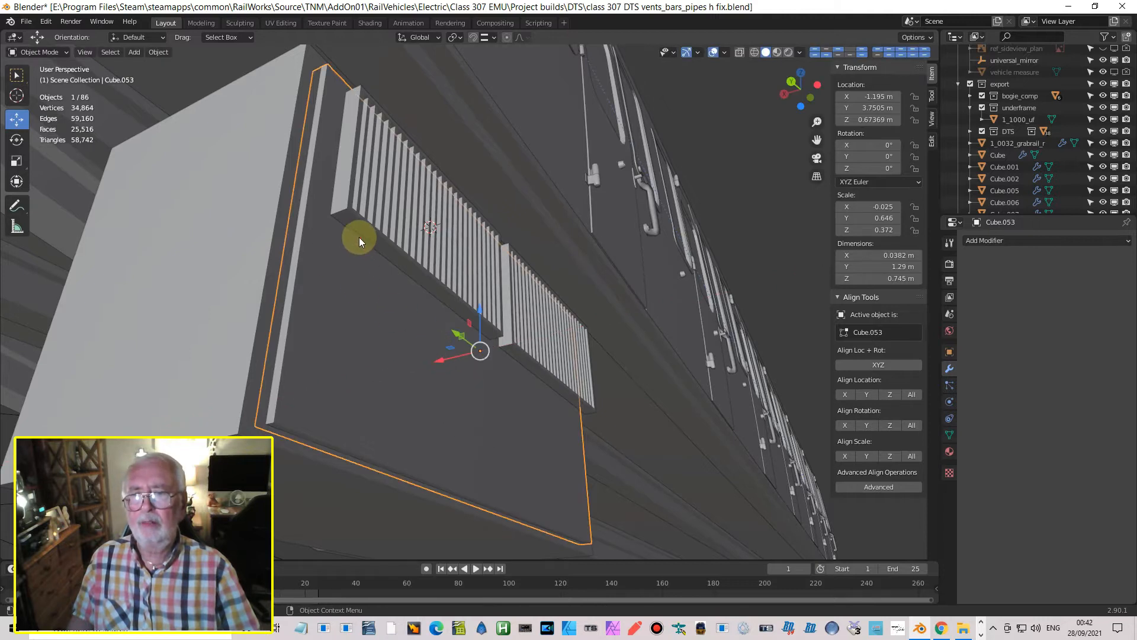
left_click(390, 254)
left_click_drag(402, 177, 391, 183)
middle_click_drag(390, 183, 517, 348)
scroll(495, 345, "up", 3)
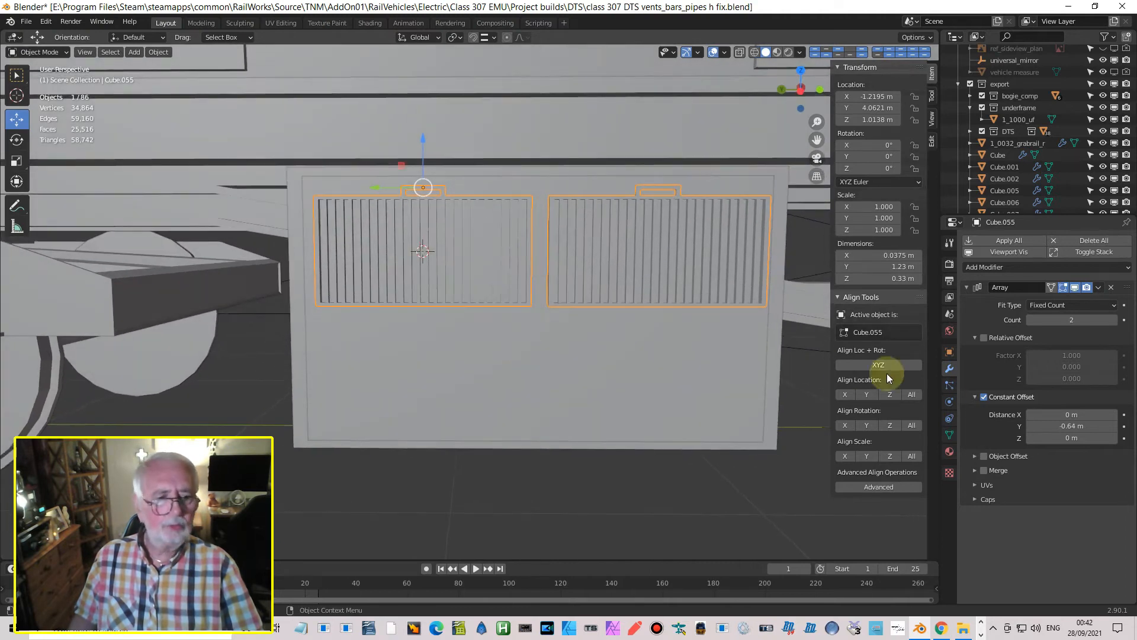
- Adjust the grille array's constant Y distance to -0.61 m to leave a narrow gap between the two grilles
left_click(1031, 426)
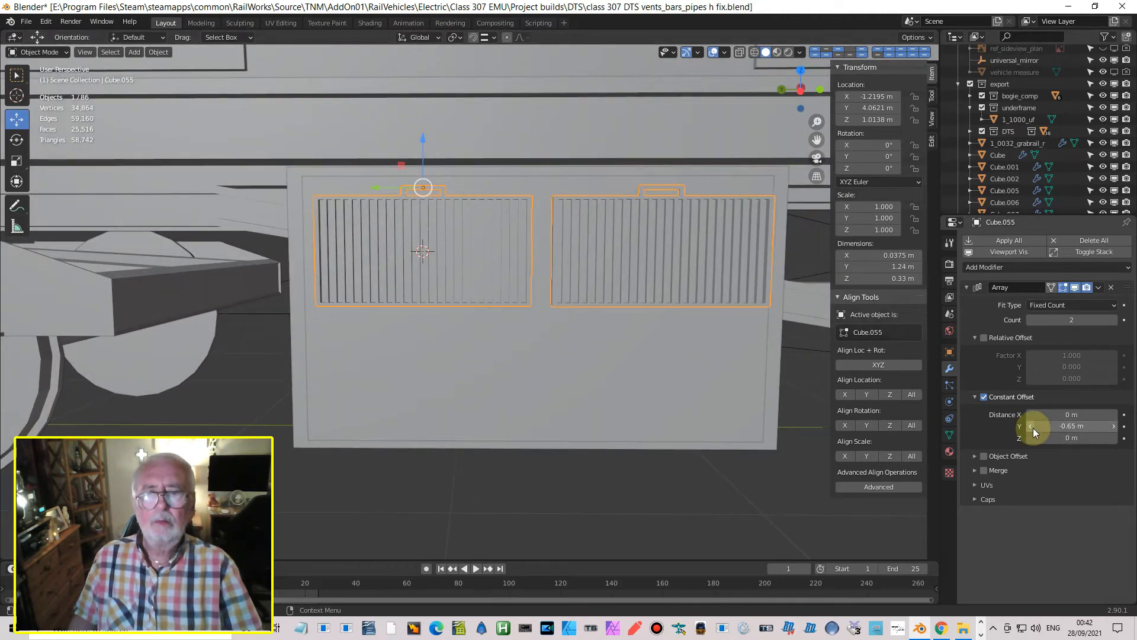
left_click(1113, 425)
left_click(1113, 426)
left_click(1114, 426)
left_click(1115, 426)
left_click(1114, 427)
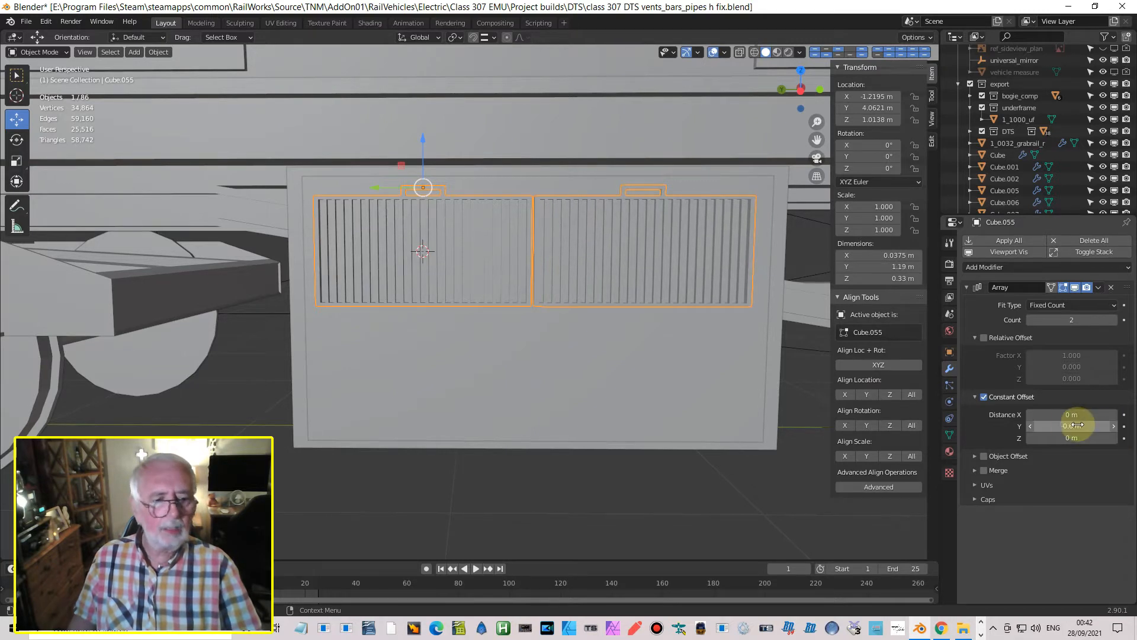
left_click(1031, 426)
middle_click_drag(712, 354, 713, 289)
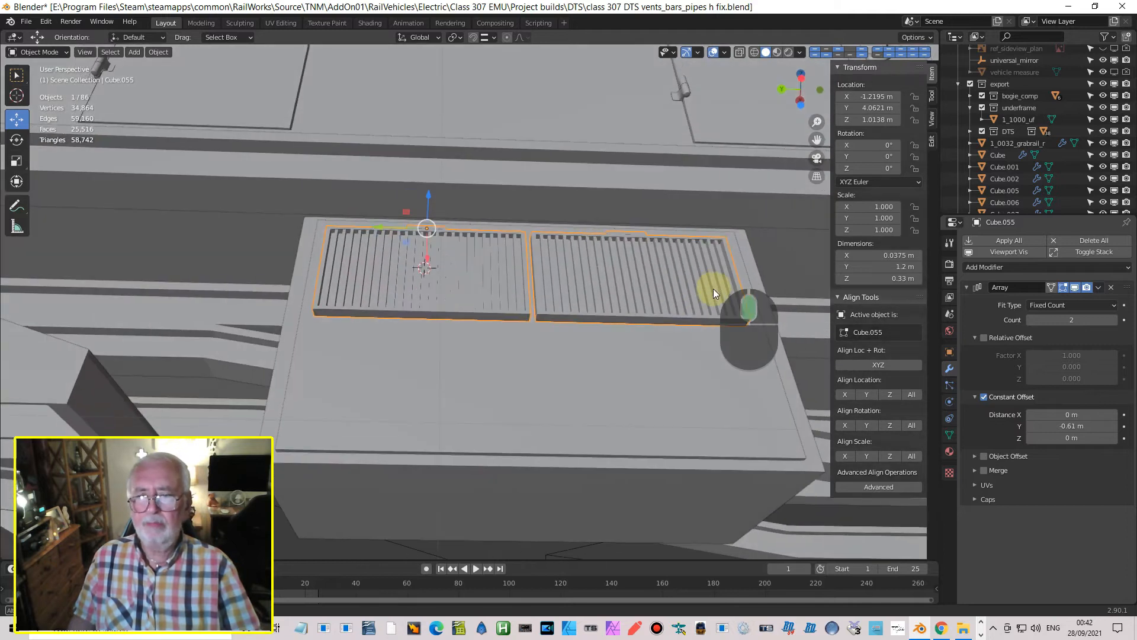
- In the left side view, centre the pair of grilles on the raised panel at a Y location of about 4.054 m
left_click(677, 375)
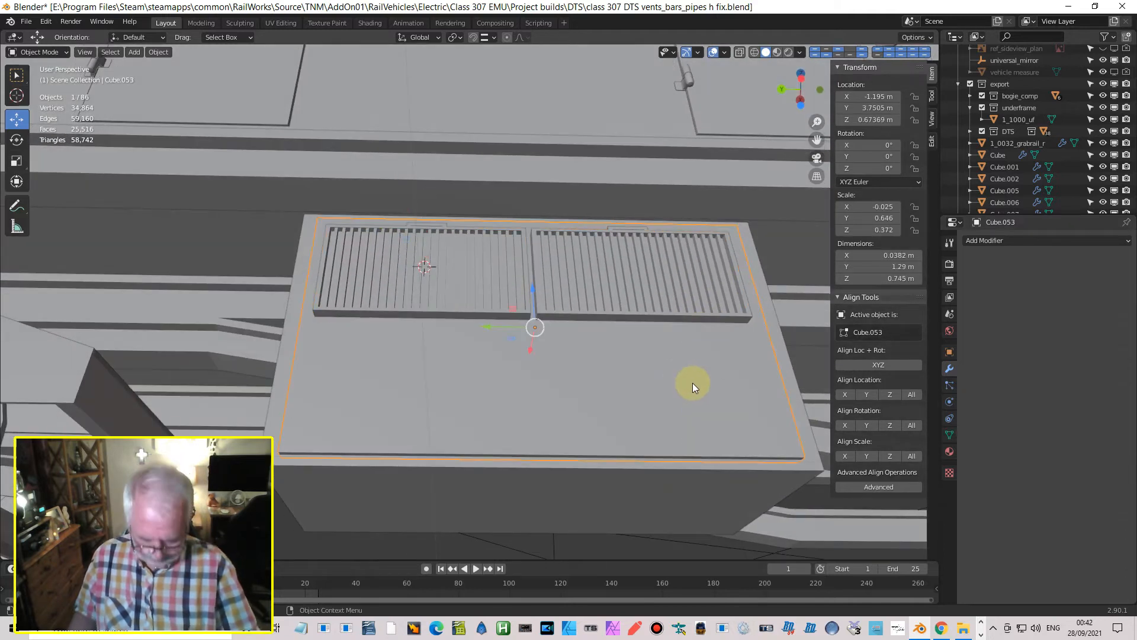
key("ctrl+KP_3")
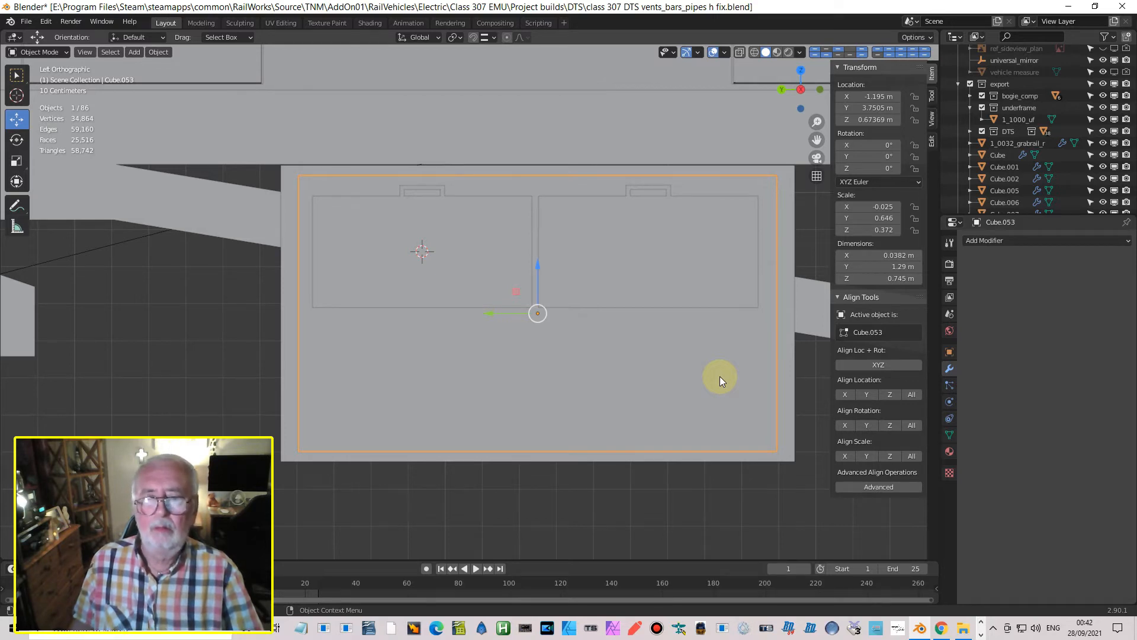
left_click(563, 306)
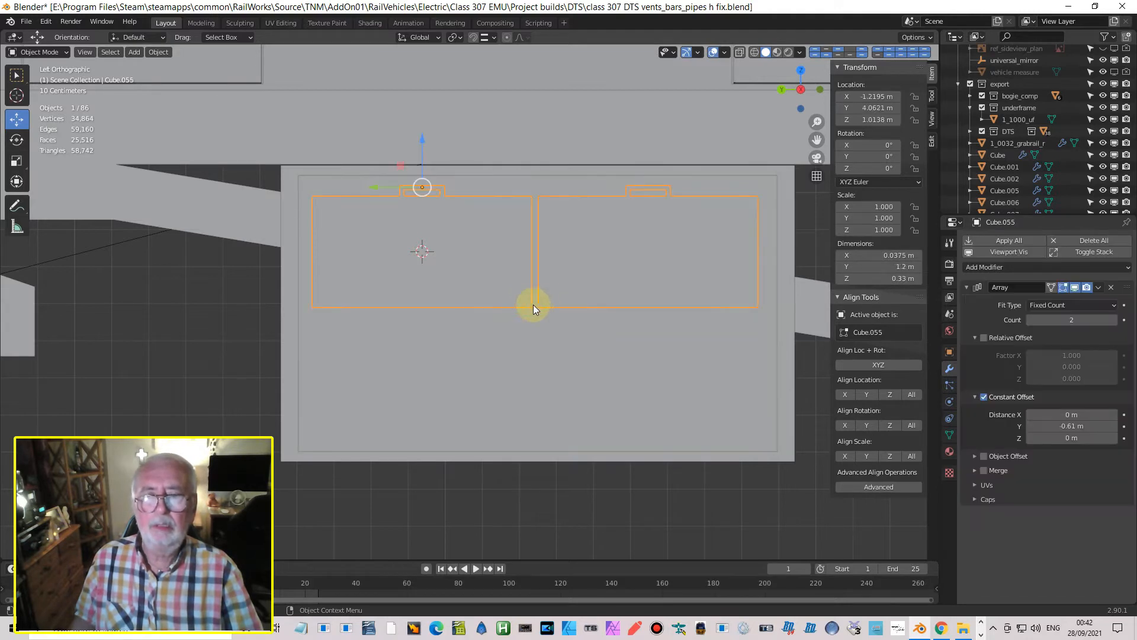
left_click_drag(371, 184, 377, 187)
middle_click_drag(426, 285, 488, 329)
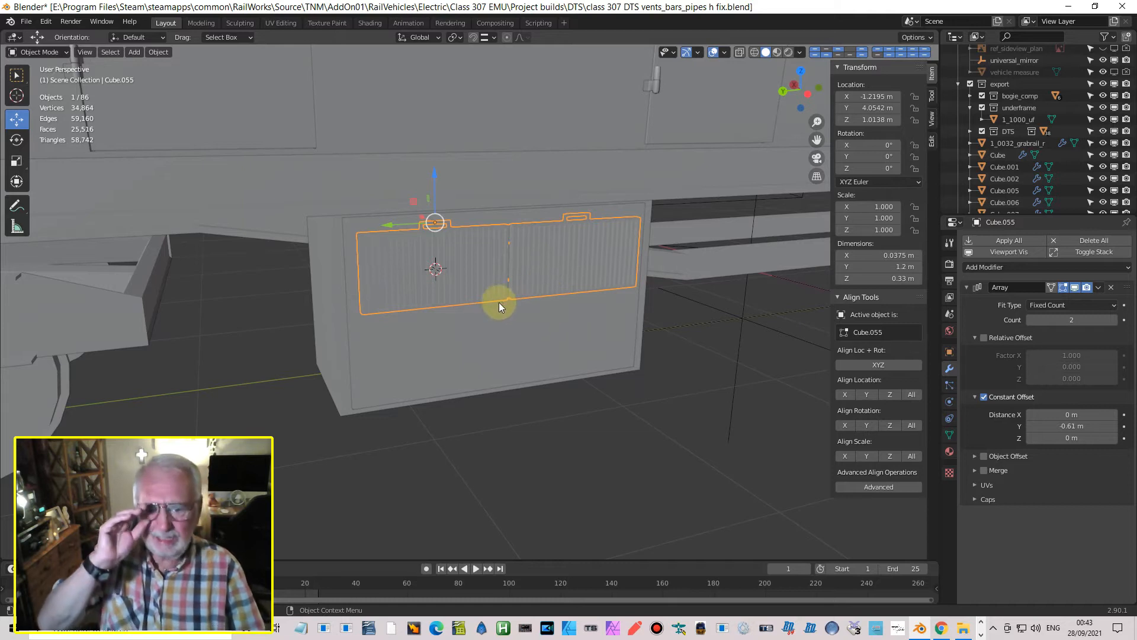
- Add a second Array modifier to the grilles, replacing Relative Offset with a Constant Offset Z distance of -0.36 m
middle_click_drag(617, 257, 633, 286)
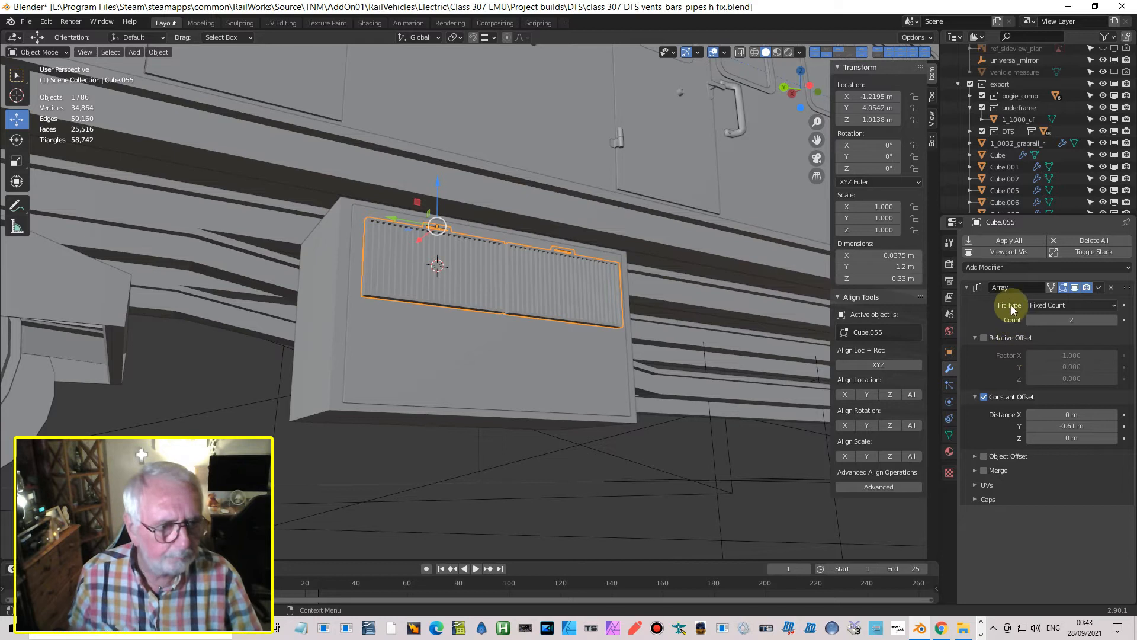
left_click(979, 271)
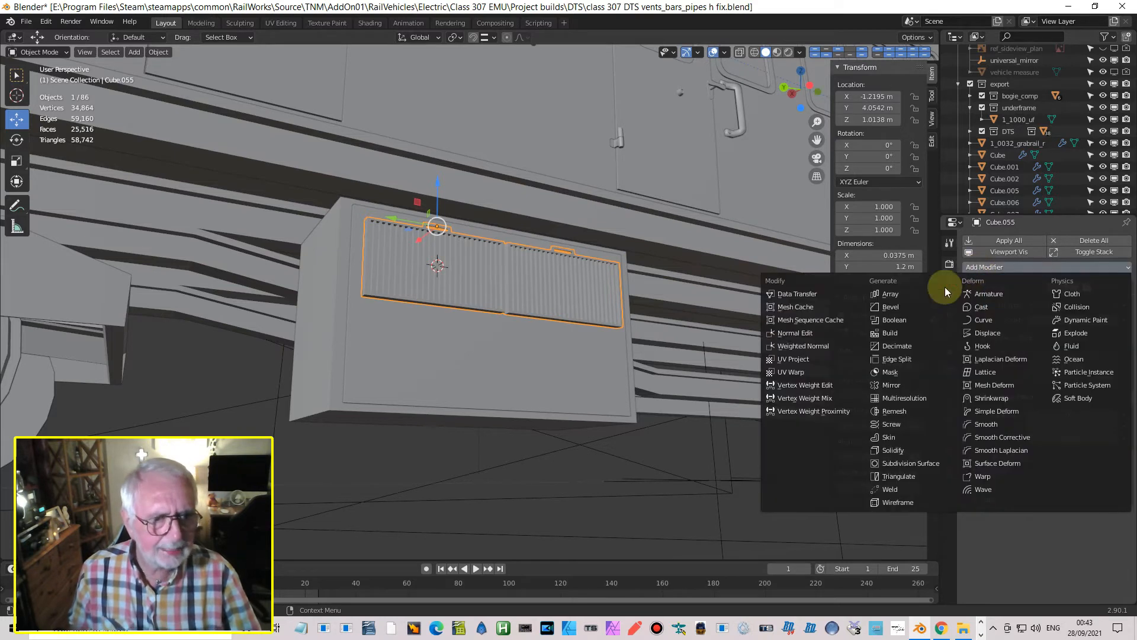
left_click(914, 296)
scroll(1074, 499, "down", 1)
scroll(1074, 499, "down", 2)
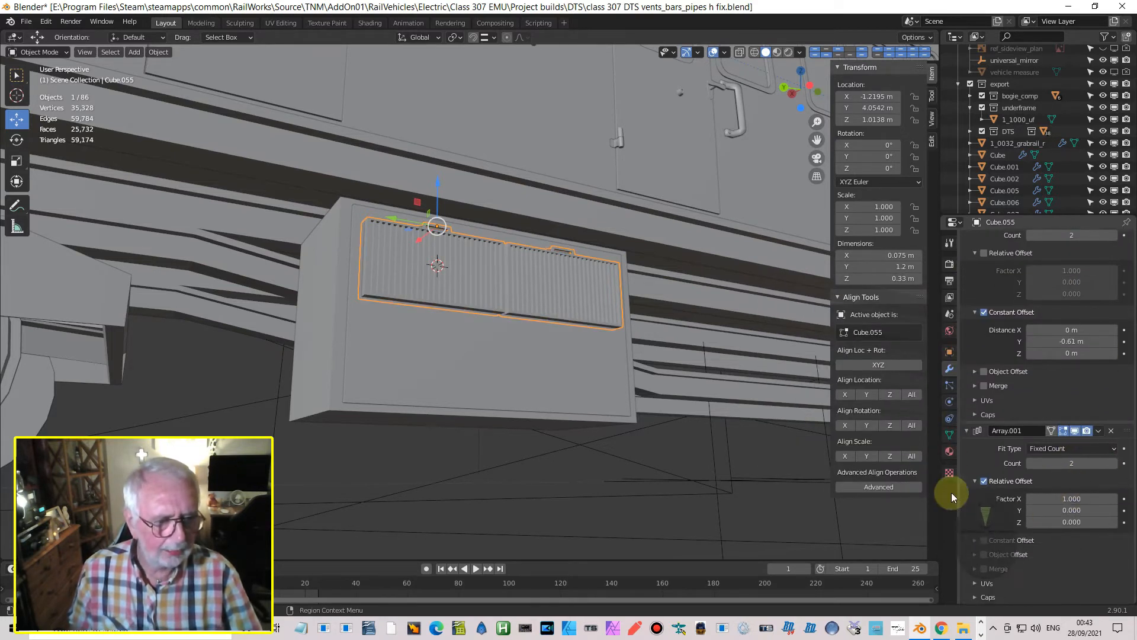
left_click(984, 481)
left_click(984, 539)
left_click(980, 540)
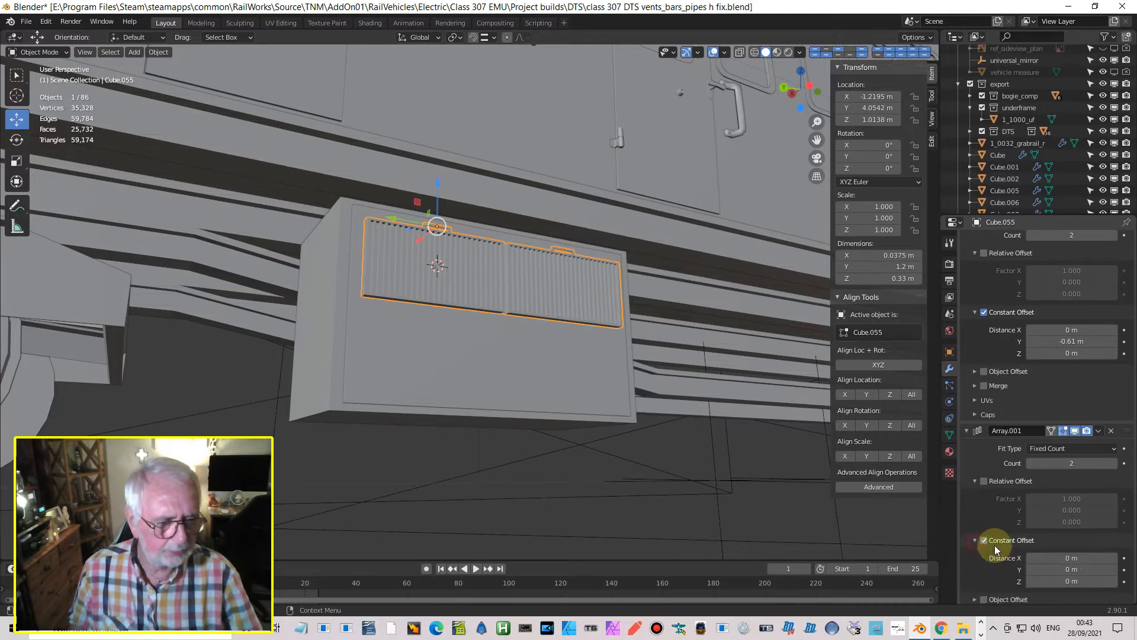
left_click_drag(1073, 581, 1088, 575)
- Examine the two rows of grilles from several angles and the case's appearance beneath the coach
middle_click_drag(740, 527, 660, 57)
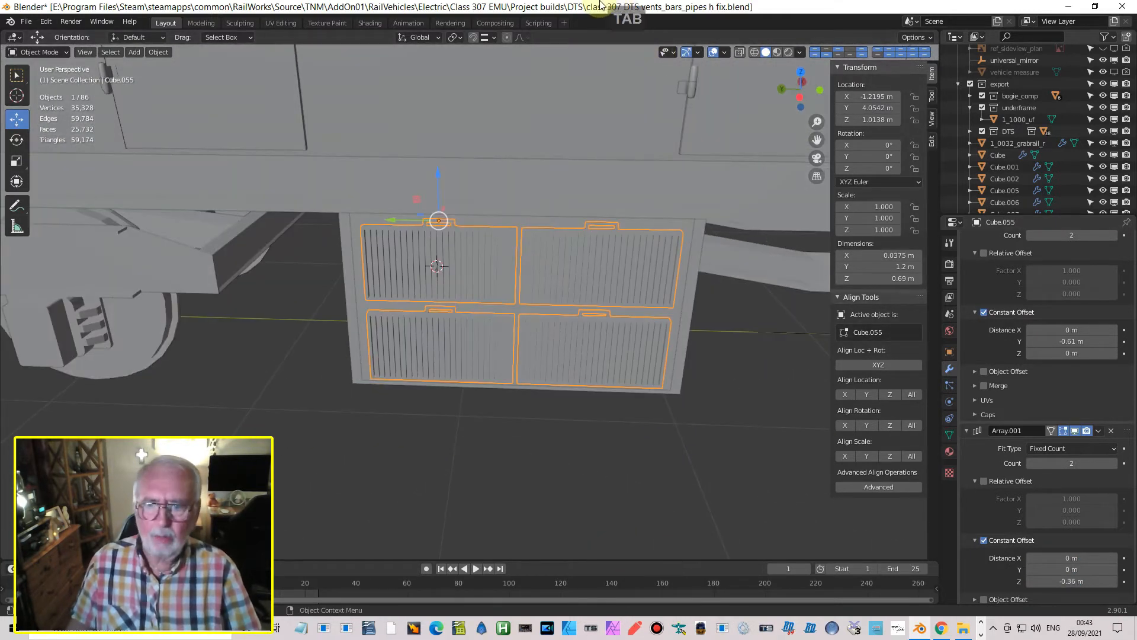
middle_click_drag(616, 296, 599, 266)
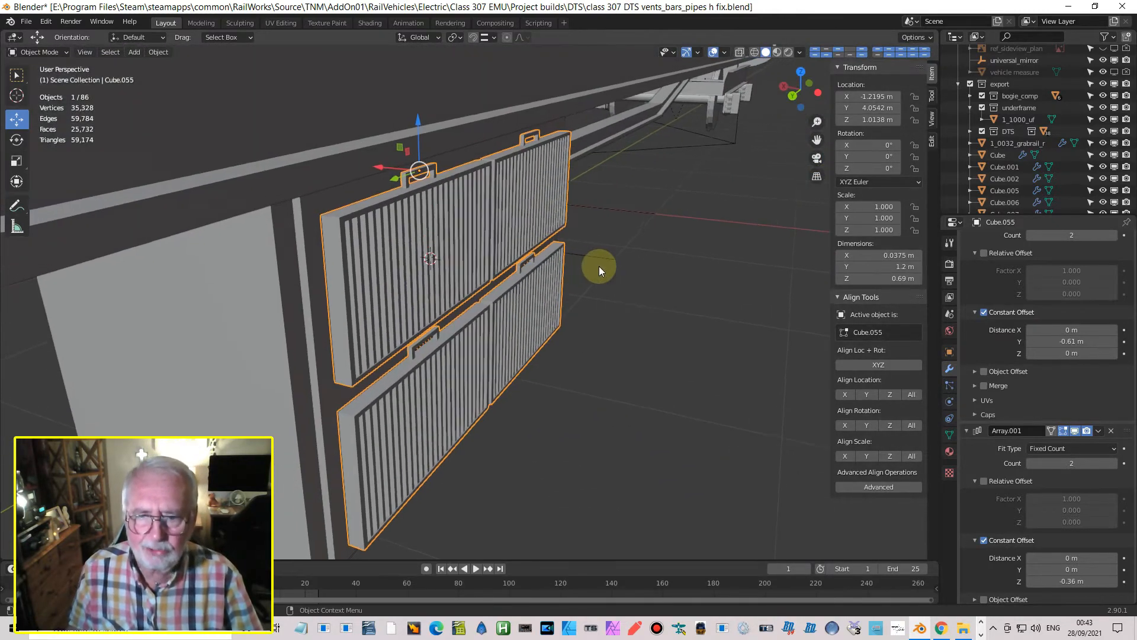
scroll(599, 265, "down", 5)
middle_click_drag(557, 225, 633, 330)
scroll(571, 304, "down", 3)
scroll(456, 315, "up", 3)
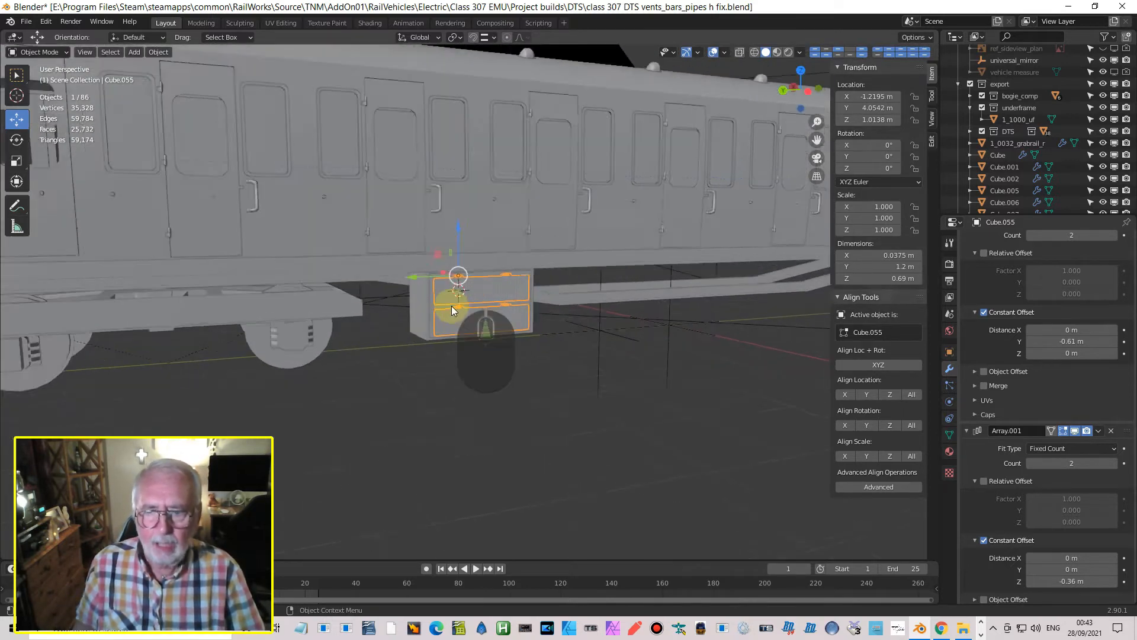
middle_click_drag(453, 310, 414, 315)
- Duplicate the plain case body and move the copy along the underframe to a Y location of about 1.57 m
left_click(418, 324)
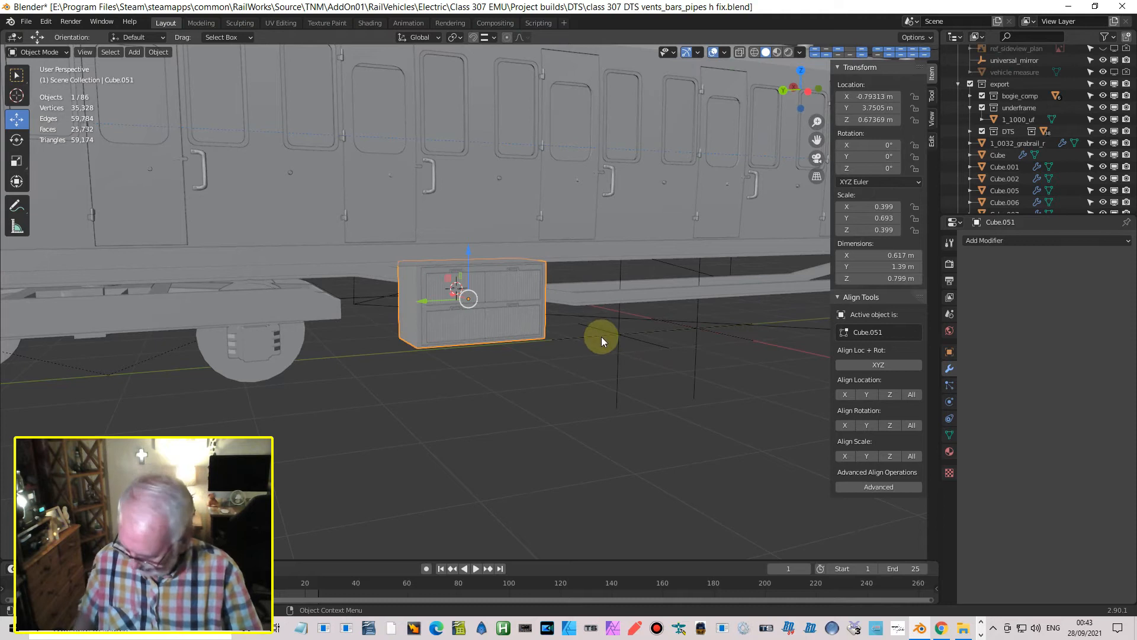
key("shift+d")
key("Return")
left_click_drag(428, 302, 612, 318)
mouse_move(612, 317)
middle_mouse_down()
mouse_move(642, 340)
mouse_move(603, 318)
mouse_move(606, 329)
middle_mouse_up()
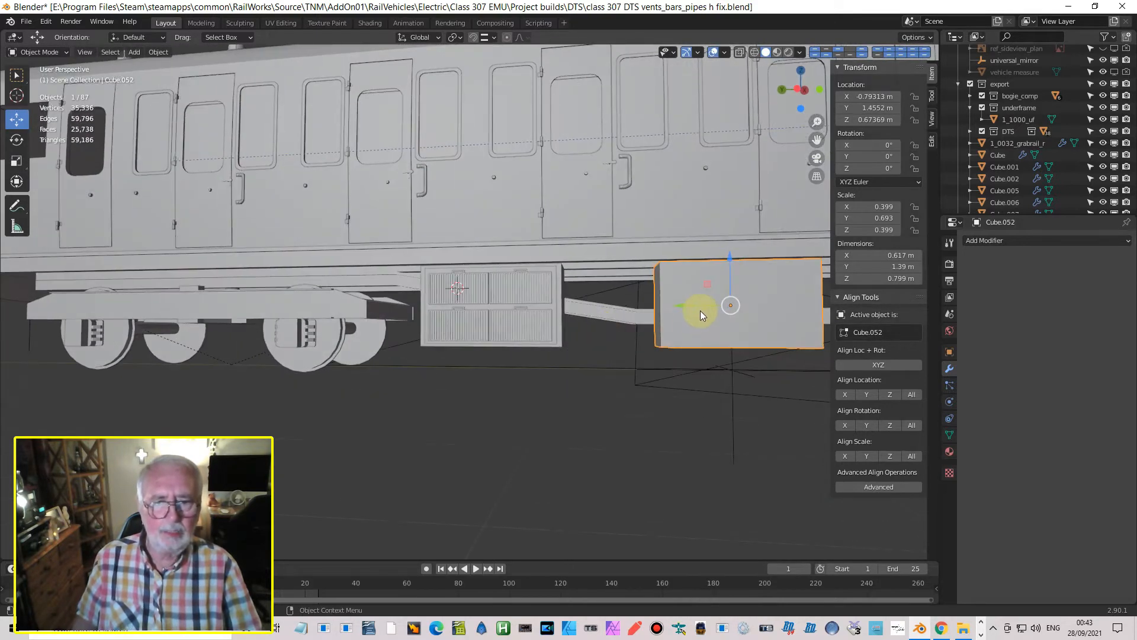
left_click_drag(684, 308, 667, 311)
middle_click_drag(656, 318, 687, 351)
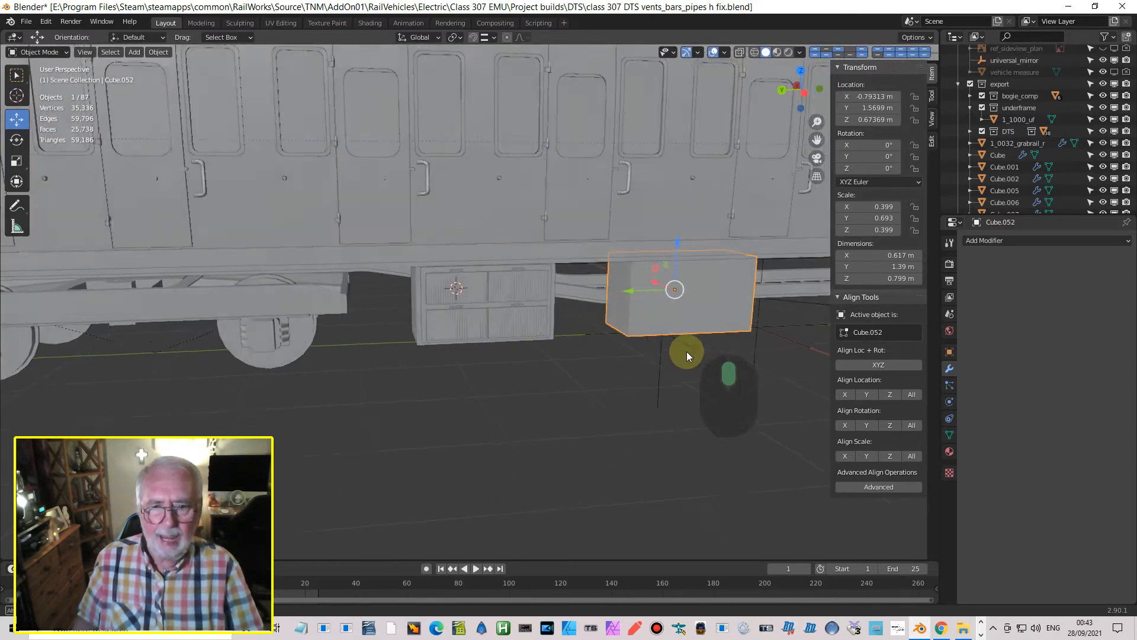
- Add a cylinder mesh and set its vertex count to 16
left_click(134, 53)
mouse_move(148, 82)
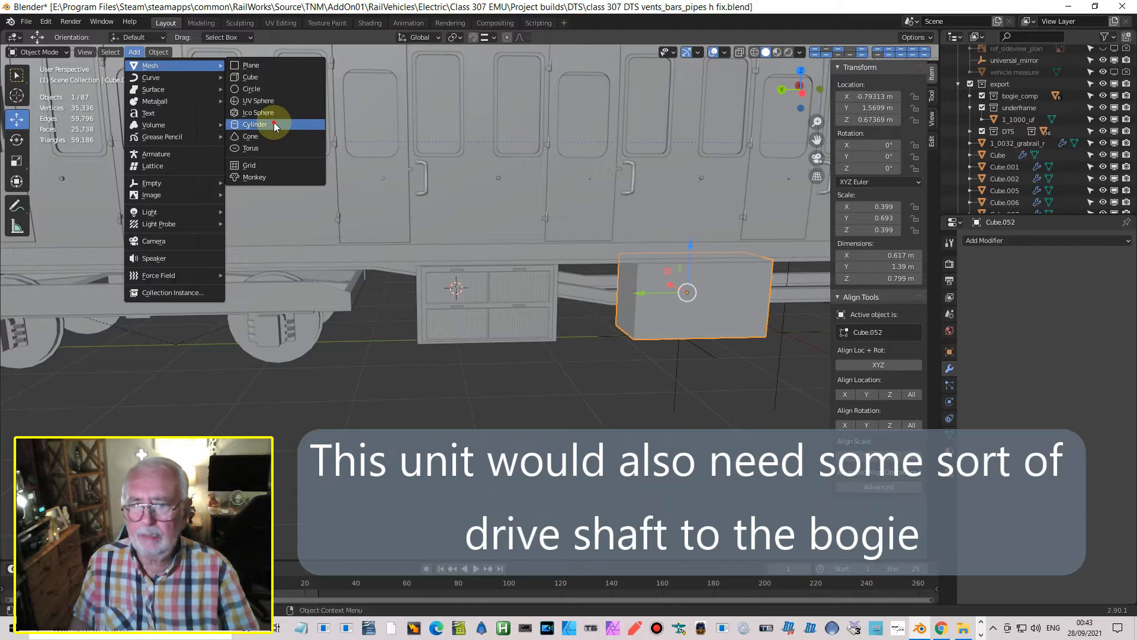
left_click(284, 125)
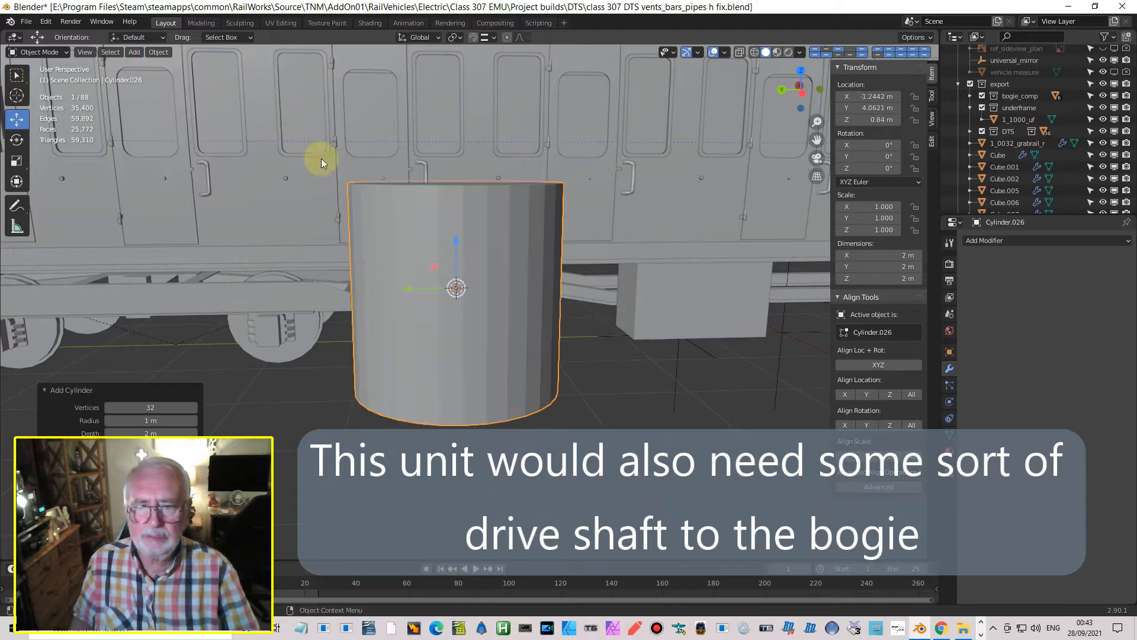
left_click(158, 406)
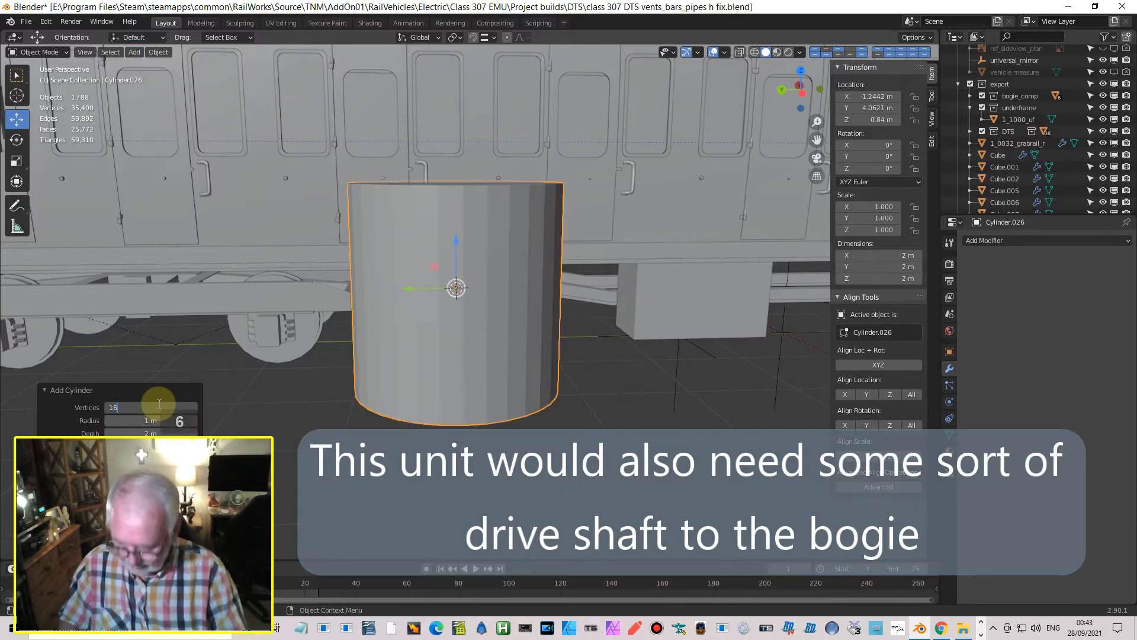
key("Return")
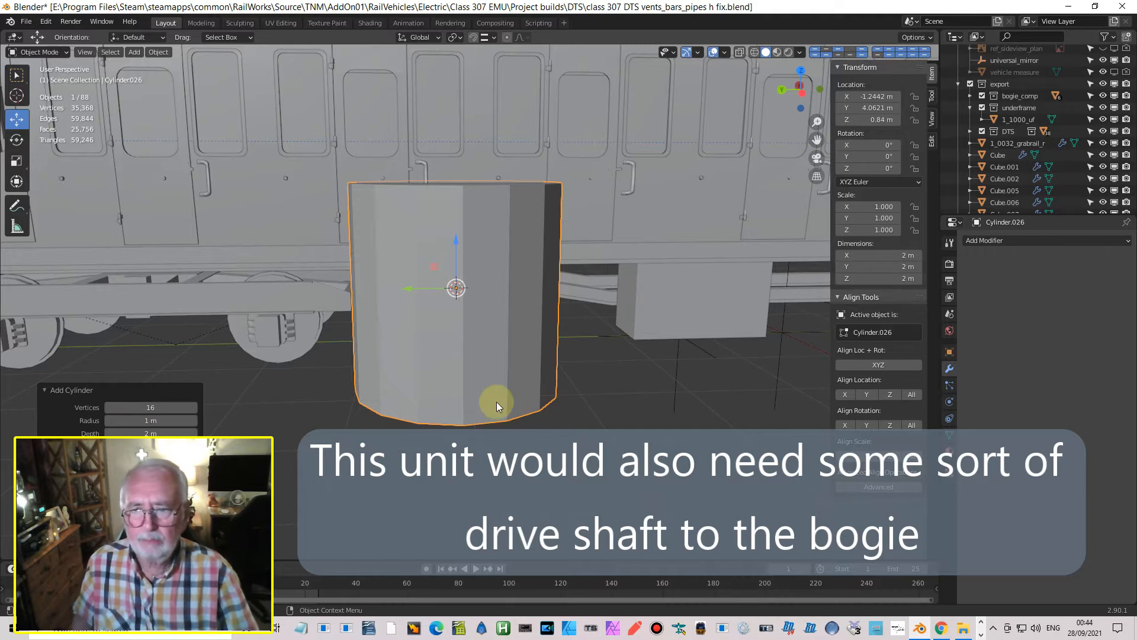
- Rotate the new cylinder 90 degrees about the X axis so it lies along the underframe
key("r")
type("x")
type("90")
key("Return")
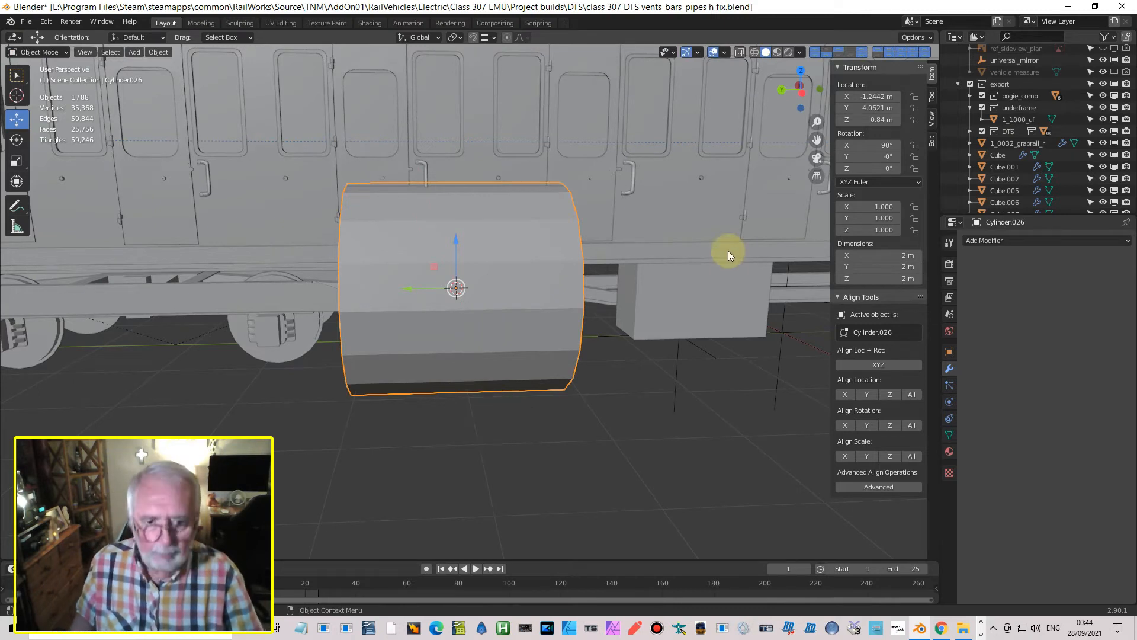
- Snap the 3D cursor to the plain second case, then snap the cylinder to the cursor
left_click(682, 283)
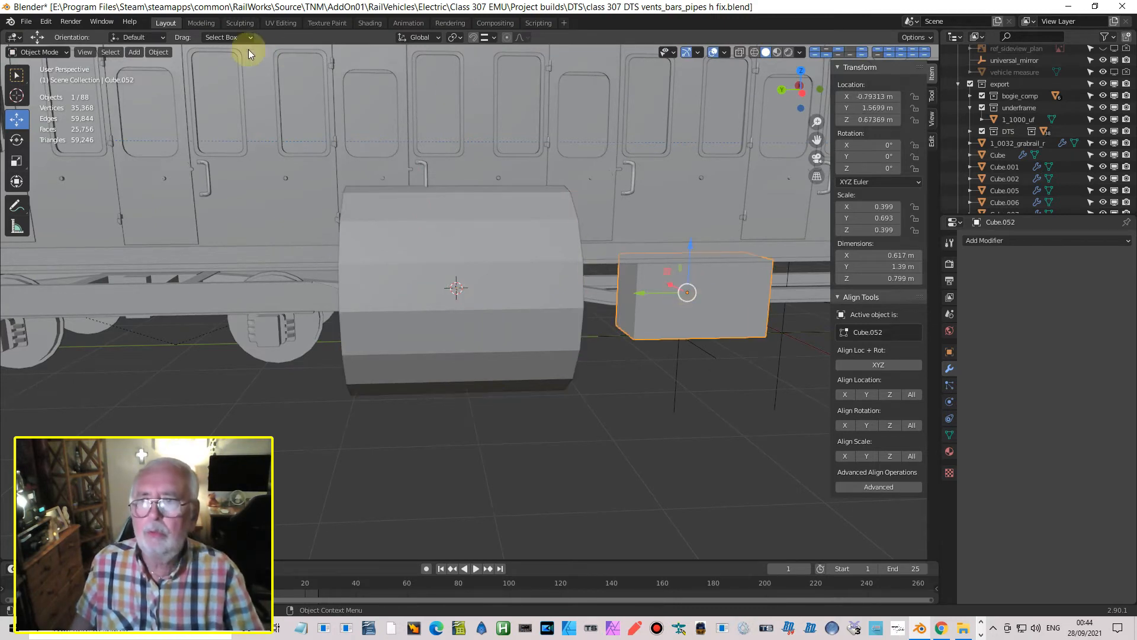
left_click(159, 52)
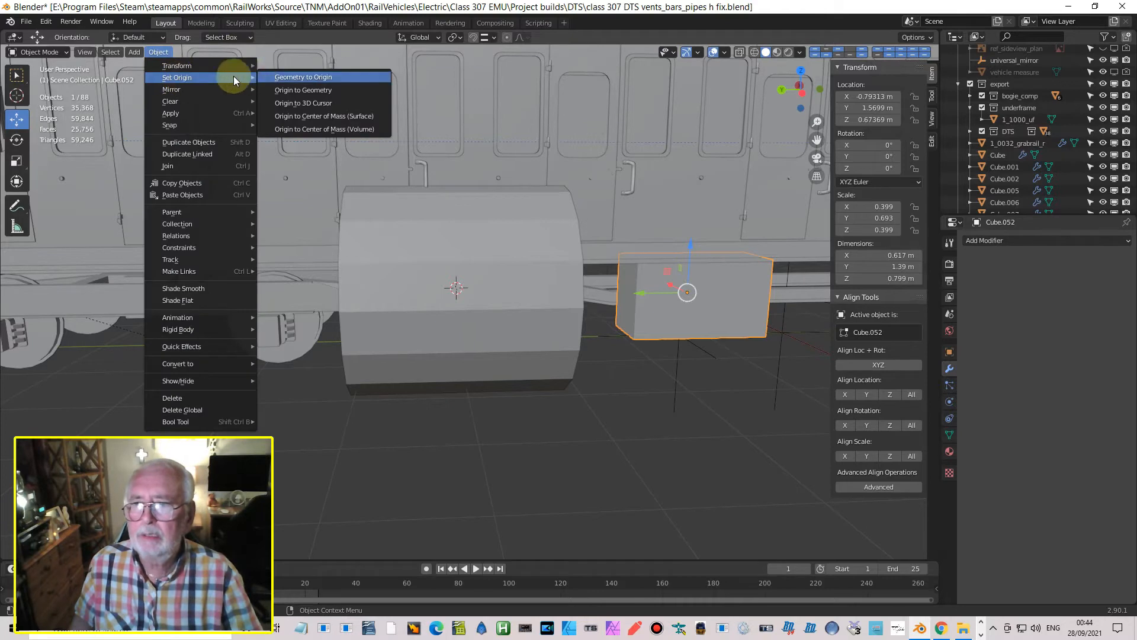
mouse_move(175, 127)
left_click(295, 177)
left_click(400, 268)
left_click(170, 52)
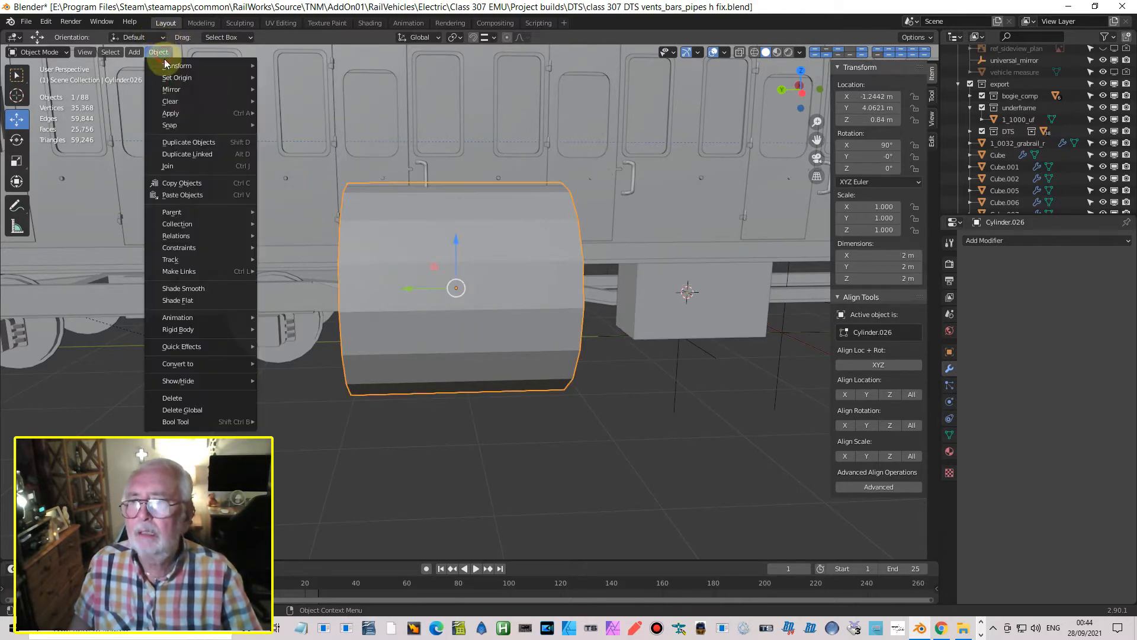
mouse_move(181, 125)
left_click(285, 136)
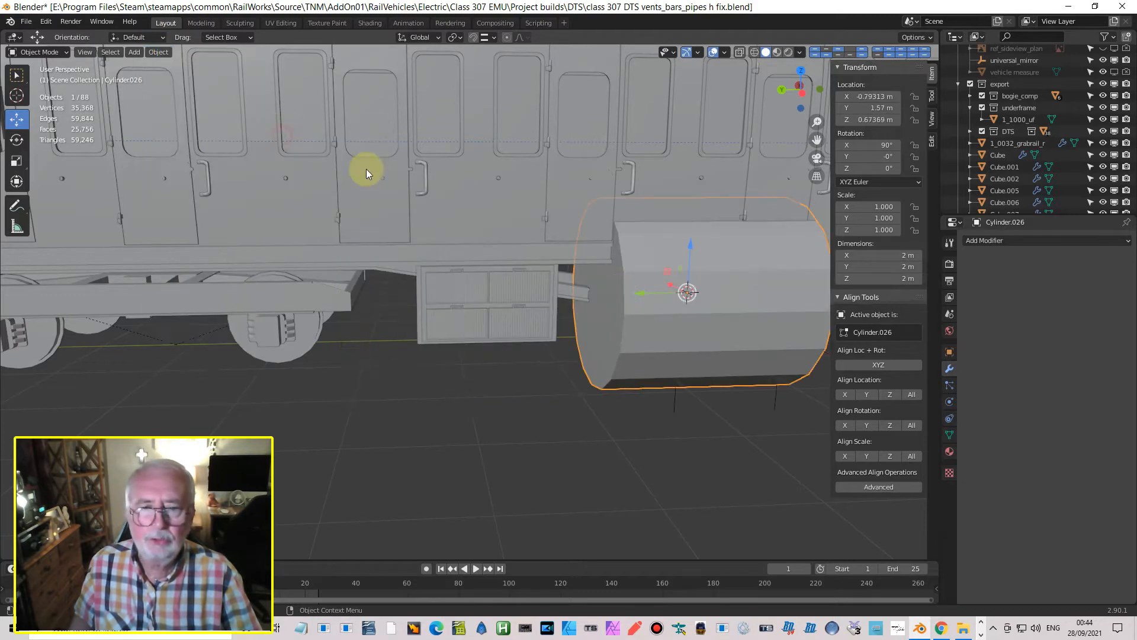
- Scale the cylinder down uniformly to about 0.51 m and place it between the two cases at Y about 2.67 m
left_click_drag(661, 290, 564, 284)
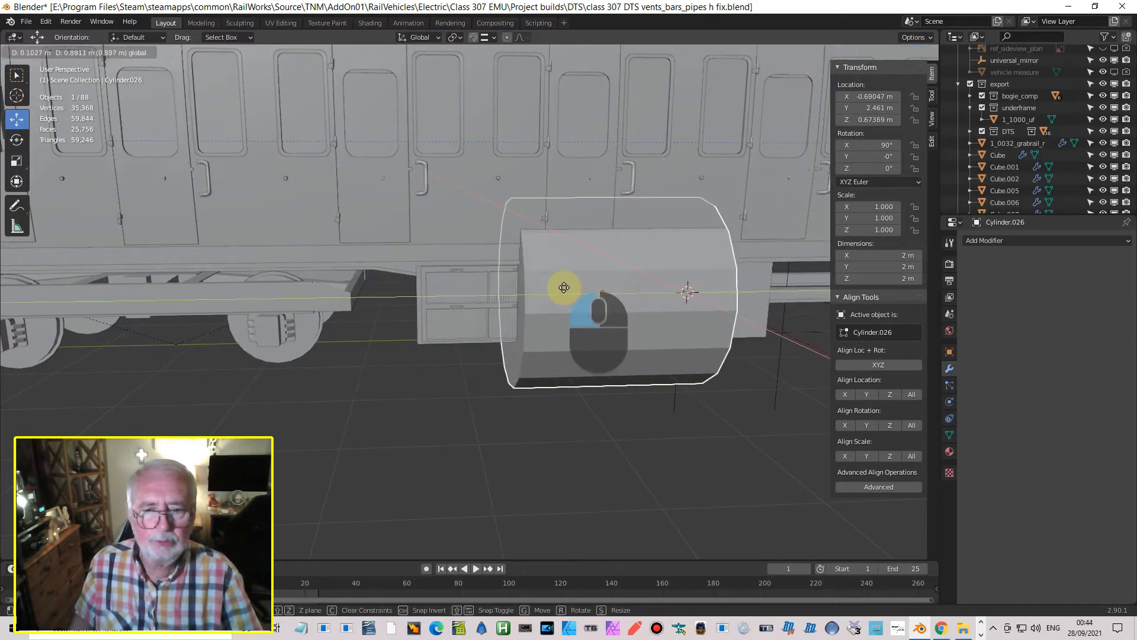
key("ctrl")
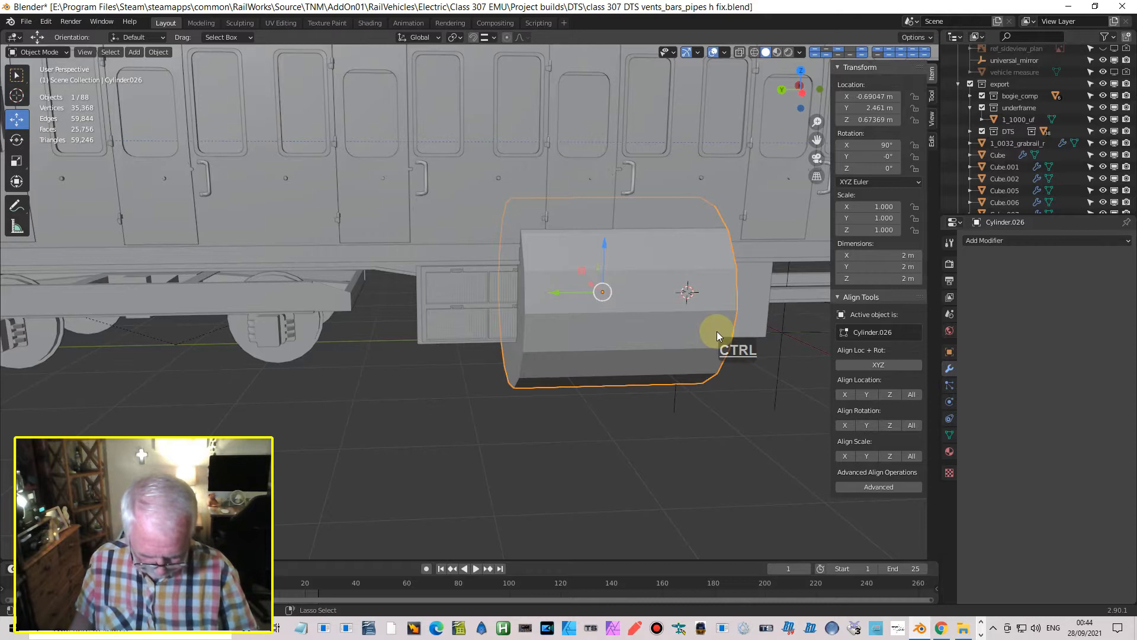
key("ctrl+KP_3")
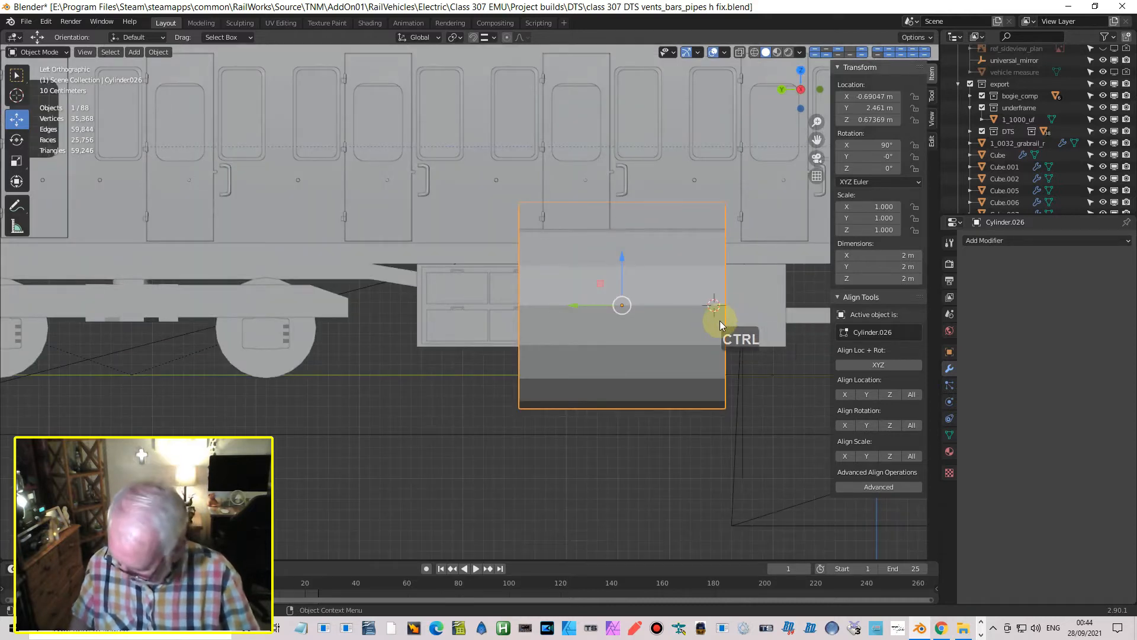
key("s")
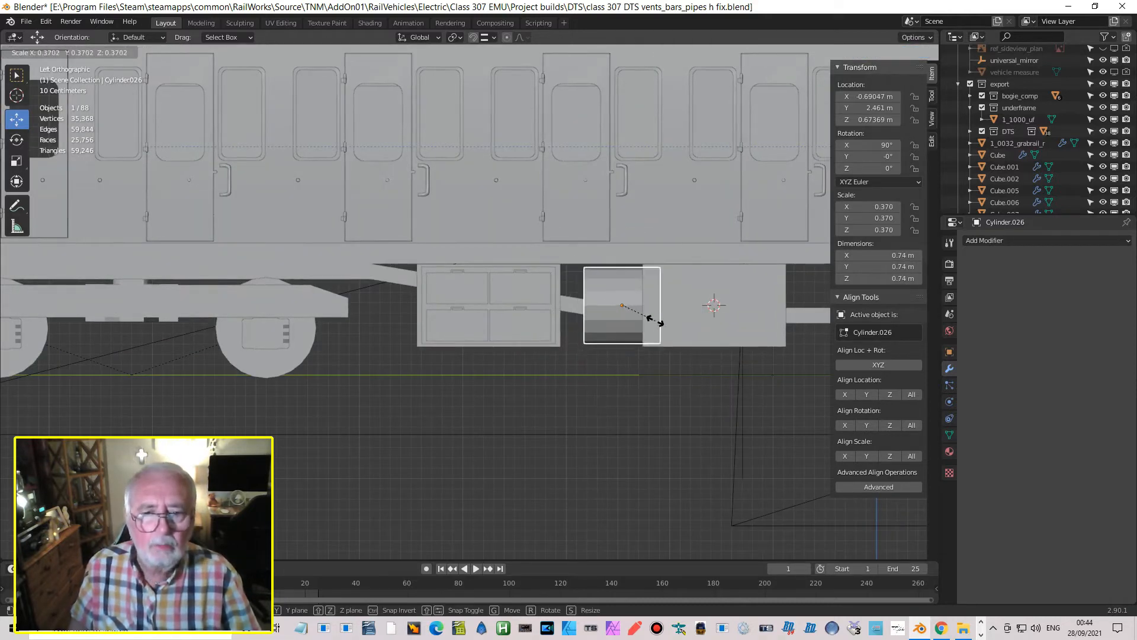
left_click(648, 321)
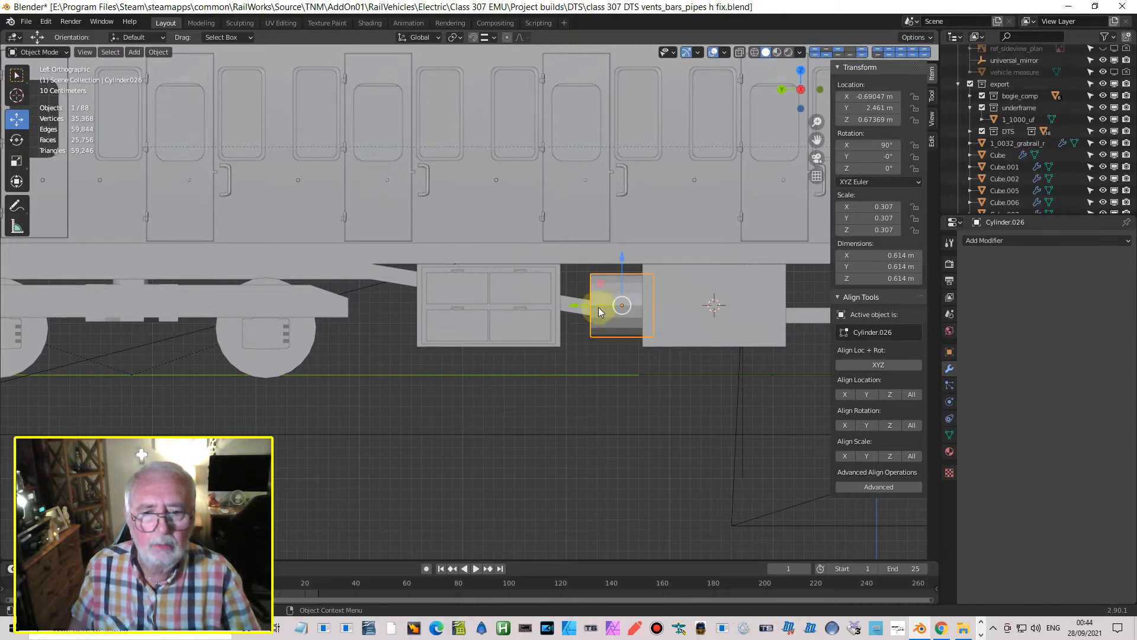
left_click_drag(588, 304, 568, 306)
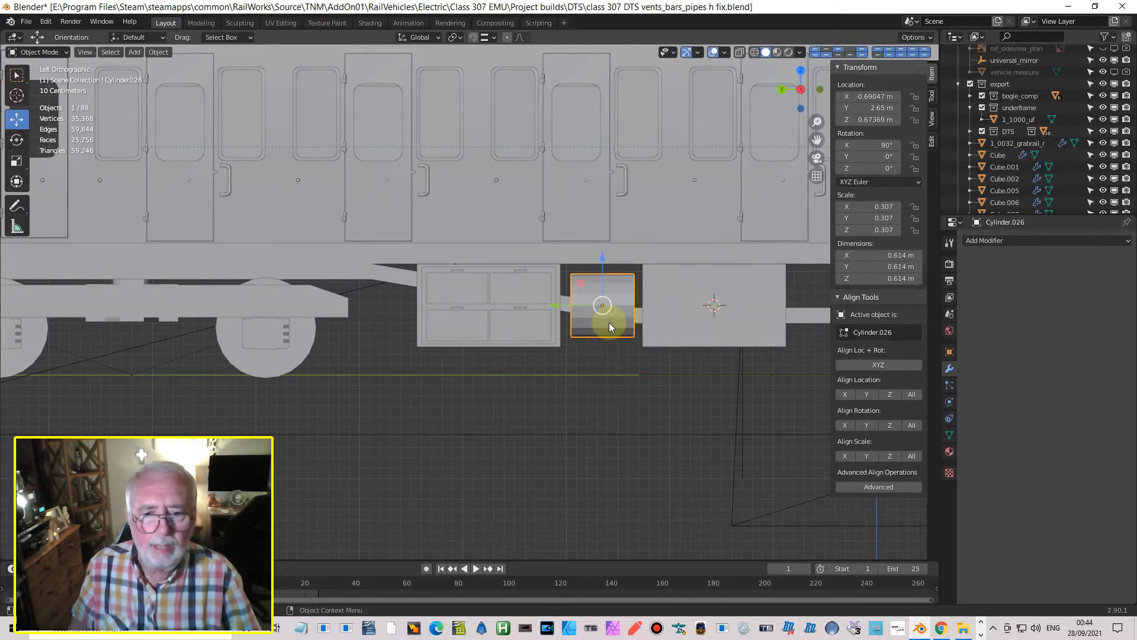
key("s")
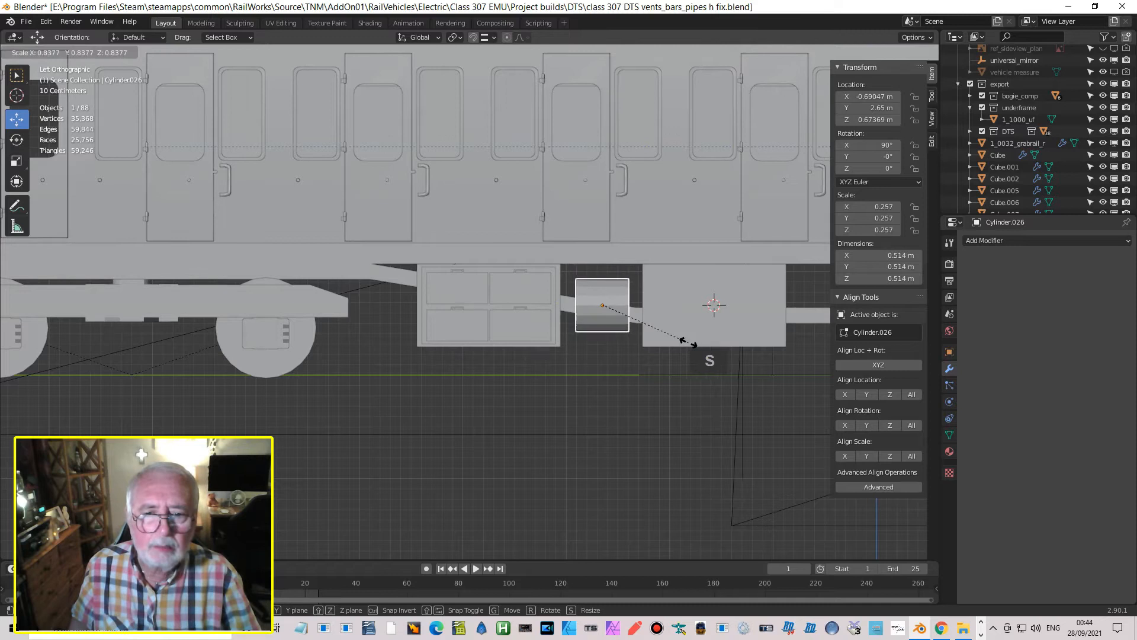
left_click(687, 335)
scroll(676, 323, "up", 2)
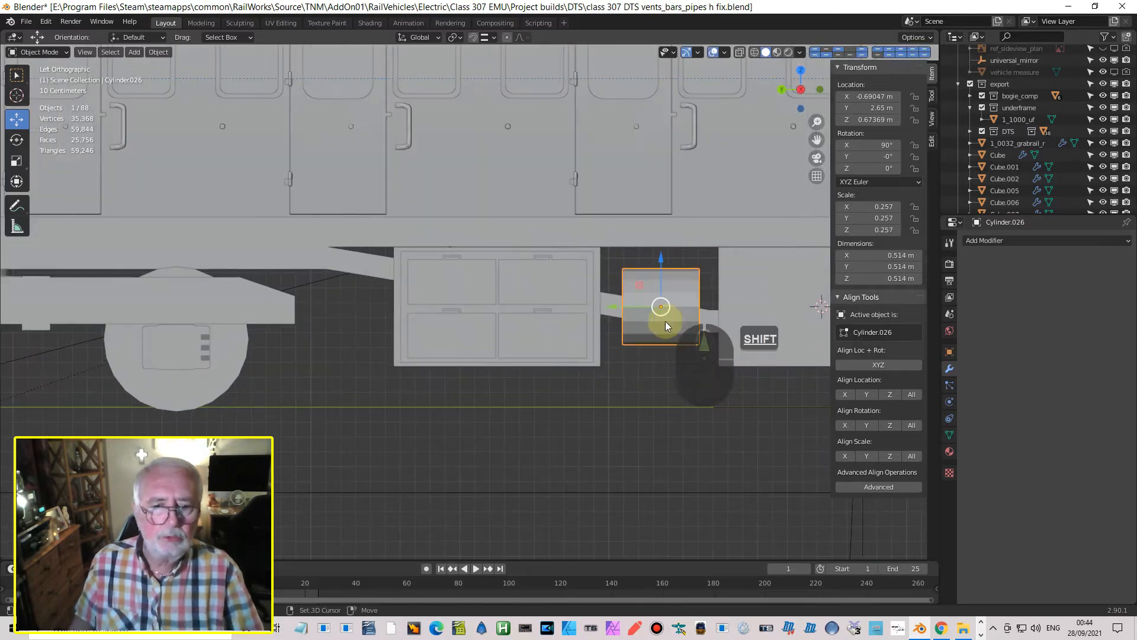
middle_click_drag(666, 321, 499, 334, "shift")
left_click_drag(474, 323, 468, 324)
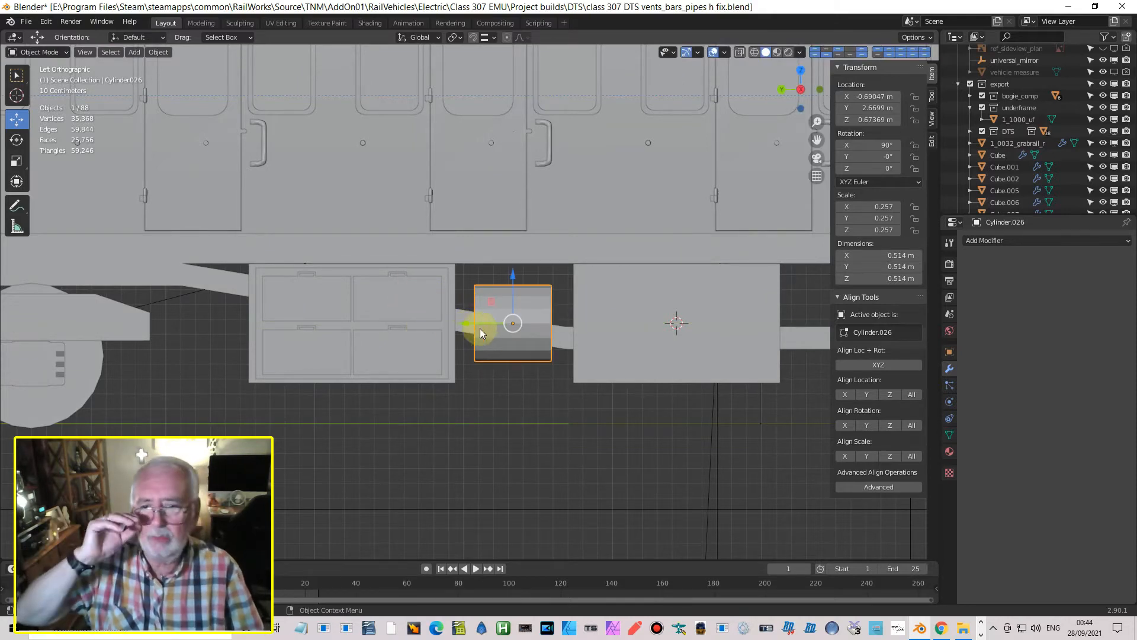
- Stretch the cylinder along Y to about 0.815 m so it spans the gap, and centre it between the cases
key("s")
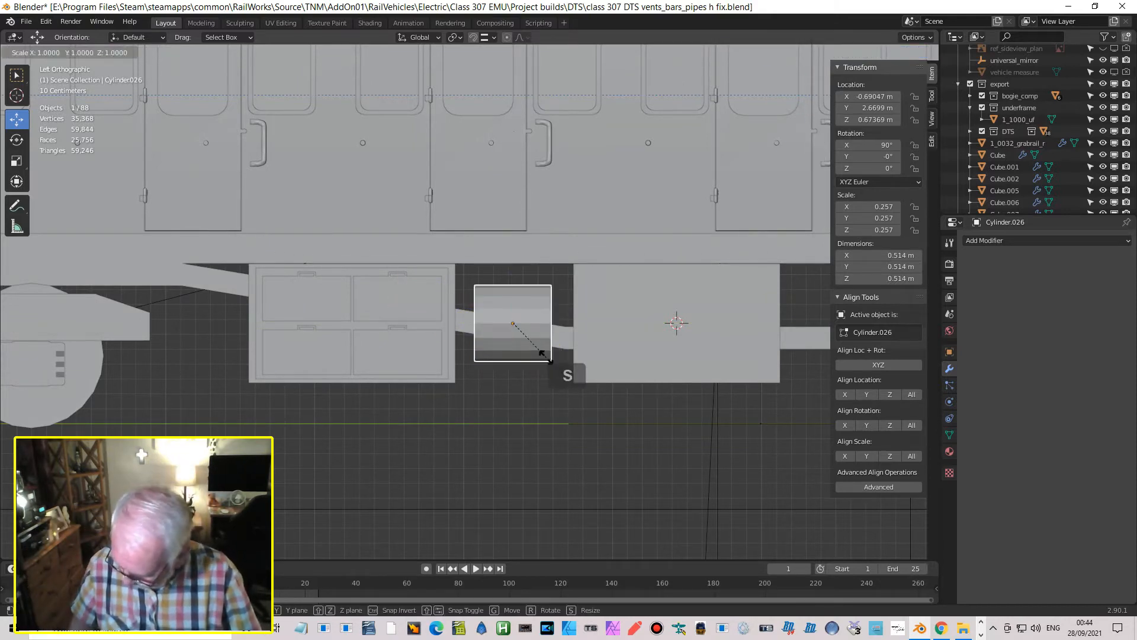
key("y")
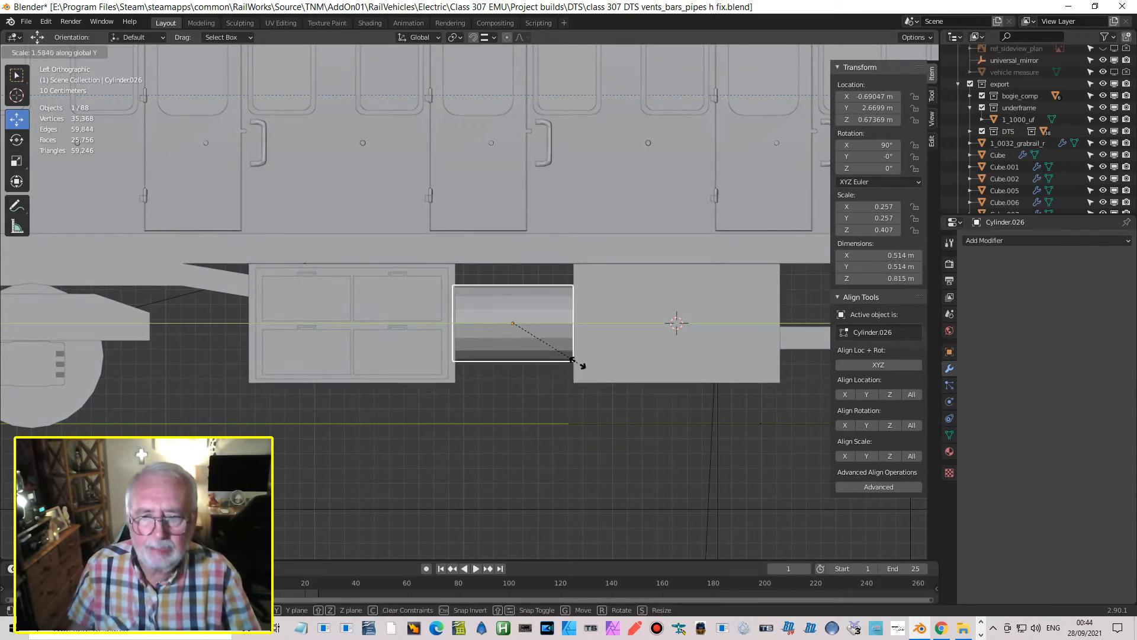
left_click(556, 354)
left_click_drag(473, 324, 502, 333)
- Working from beneath the coach, move the cylinder outward along X to about -0.885 m
middle_click_drag(503, 330, 647, 203)
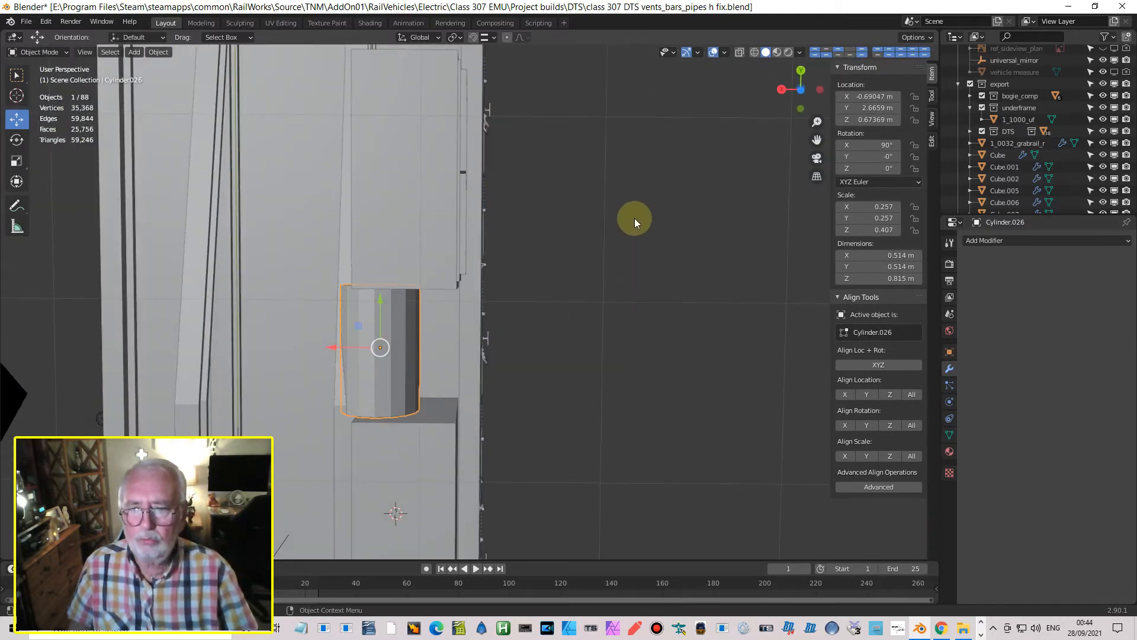
mouse_move(500, 407)
middle_mouse_down()
mouse_move(509, 430)
mouse_move(517, 420)
middle_mouse_up()
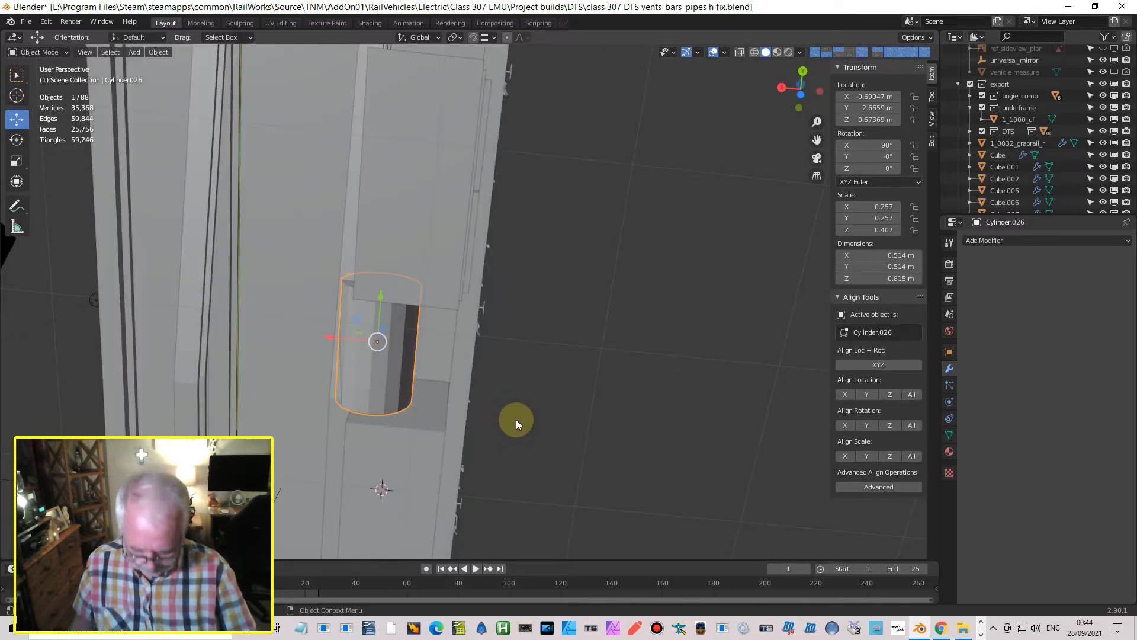
key("ctrl+KP_7")
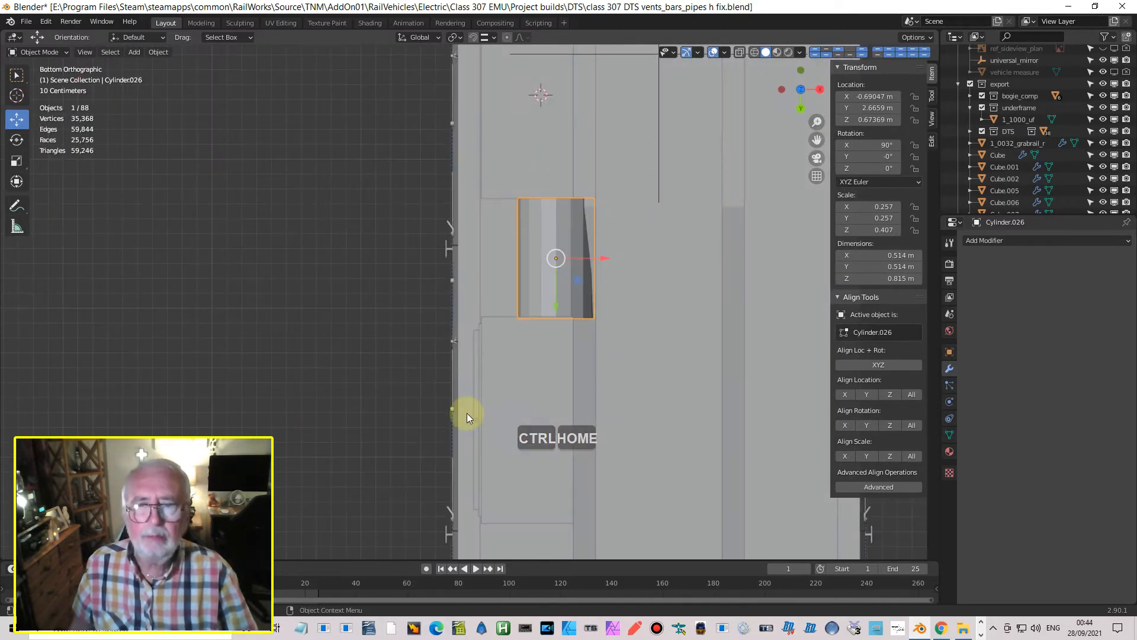
left_click_drag(607, 258, 575, 258)
- Snap the 3D cursor to the centre of the grilled case's end face that meets the cylinder
middle_click_drag(554, 269, 523, 363)
left_click(503, 373)
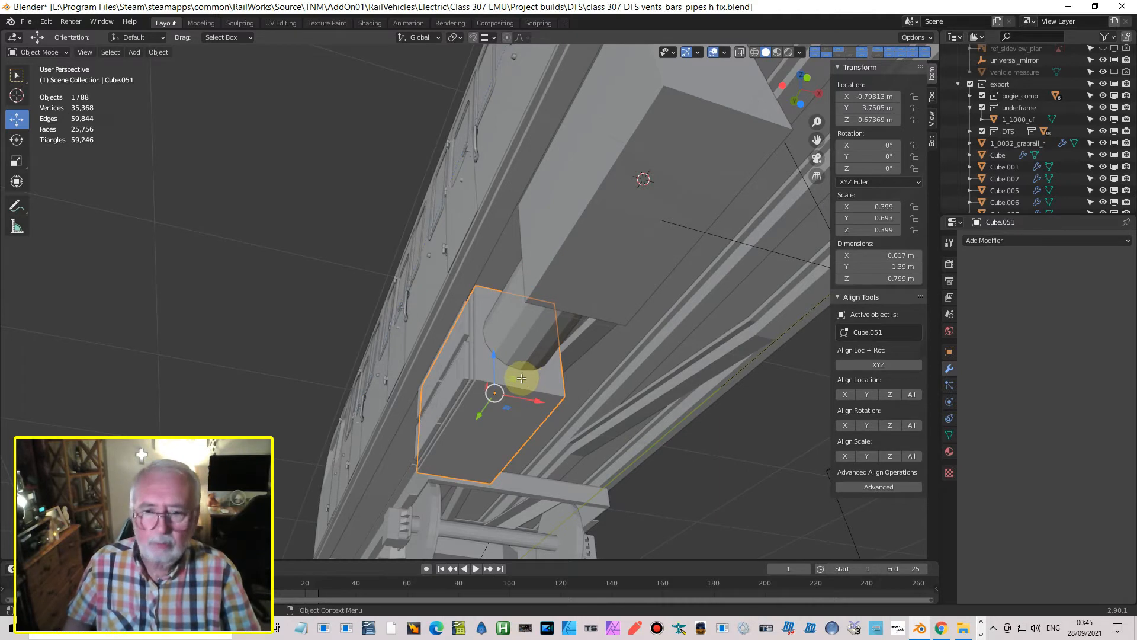
key("Tab")
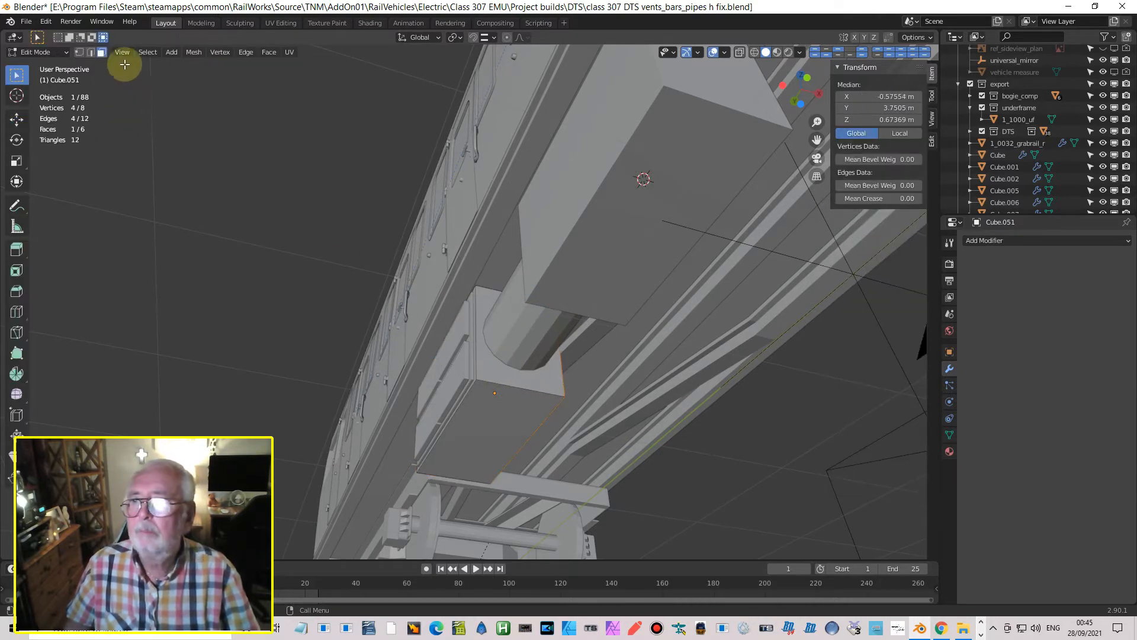
left_click(489, 364)
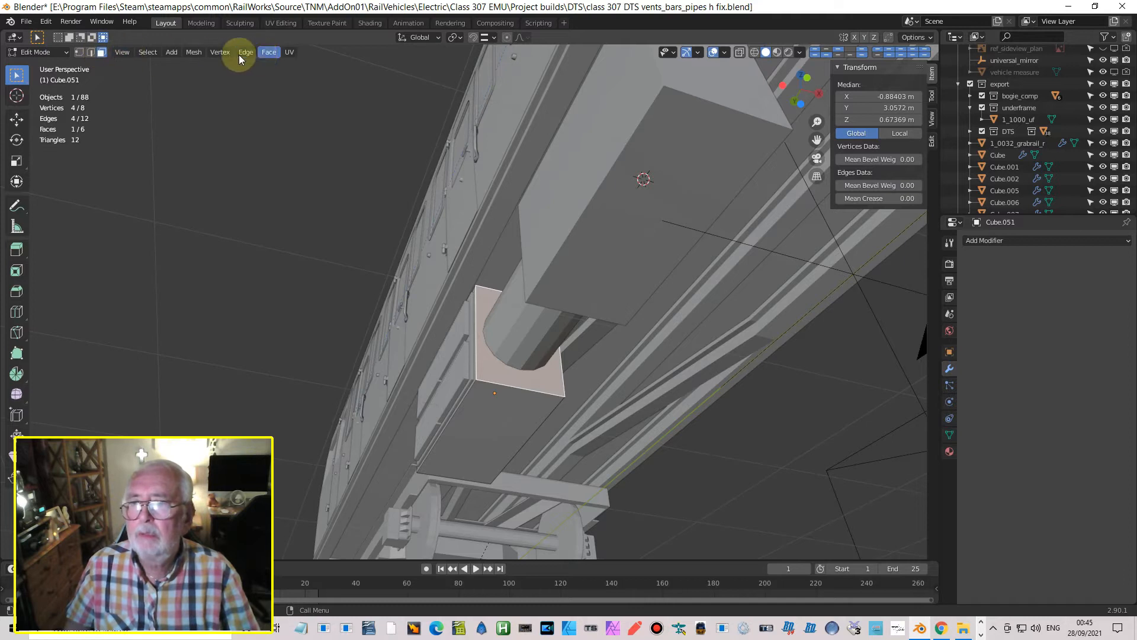
left_click(194, 51)
mouse_move(219, 166)
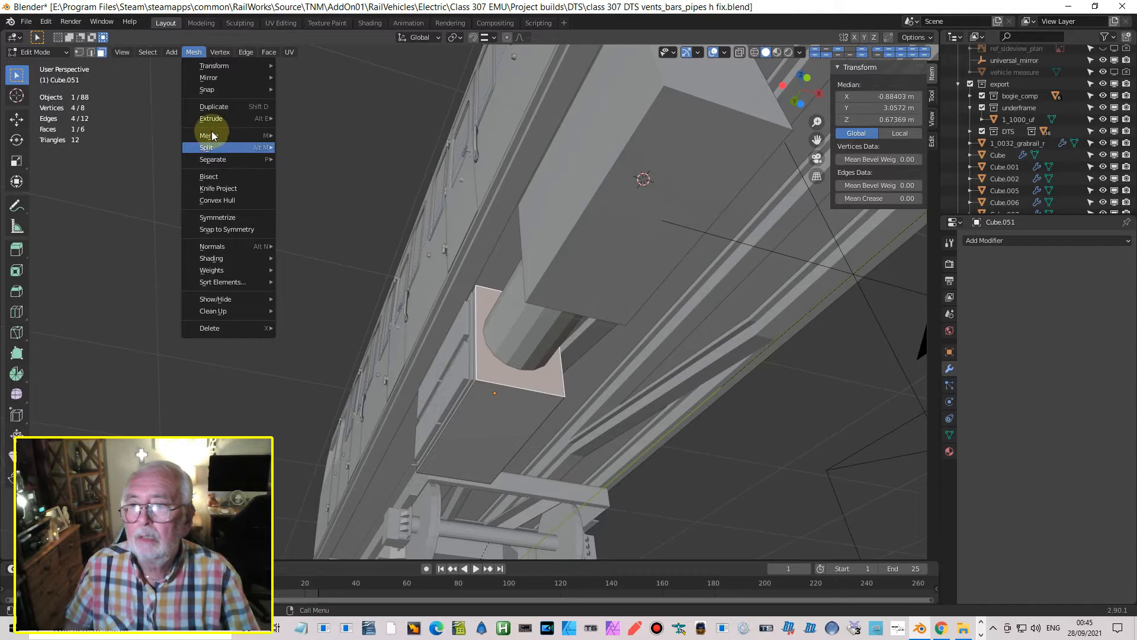
mouse_move(225, 90)
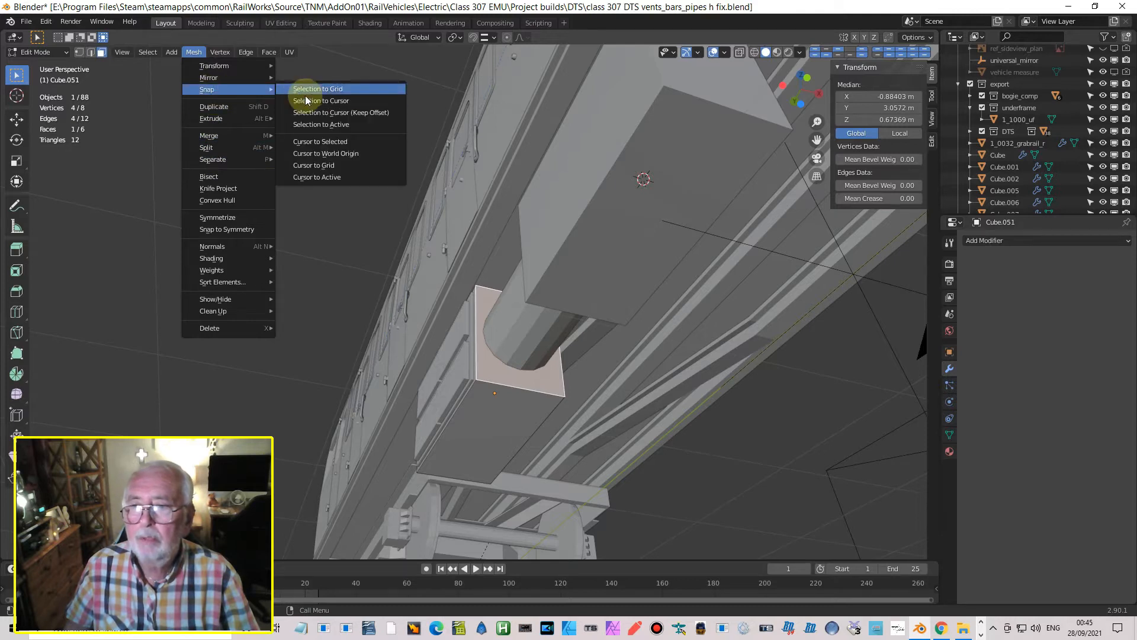
left_click(314, 143)
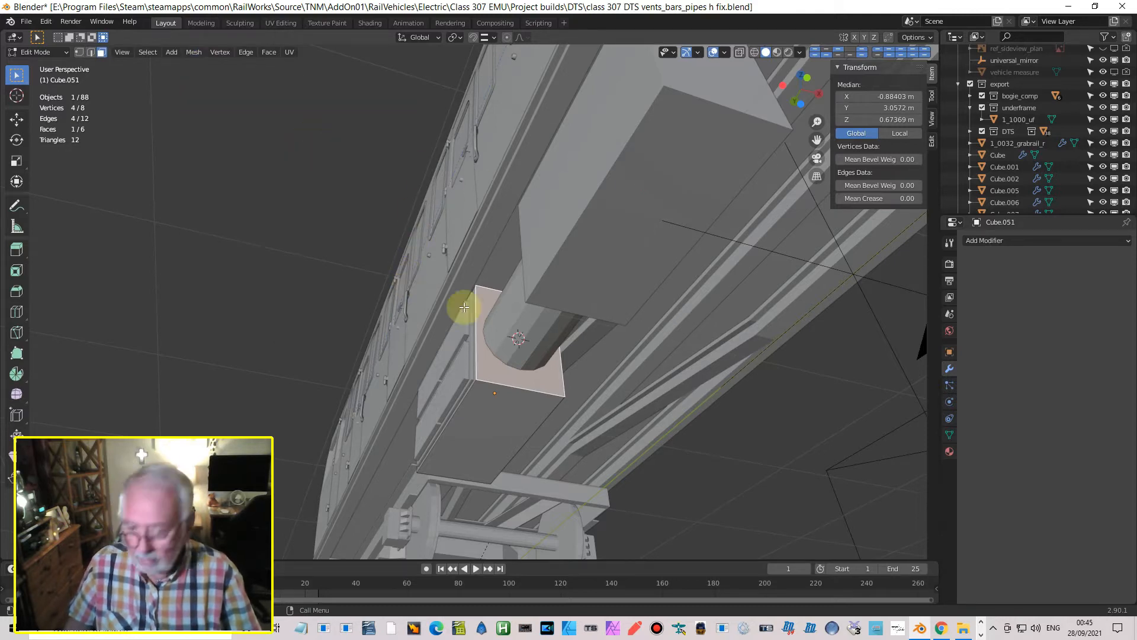
key("Tab")
- Snap the cylinder to the 3D cursor at the grilled case's end face
left_click(521, 332)
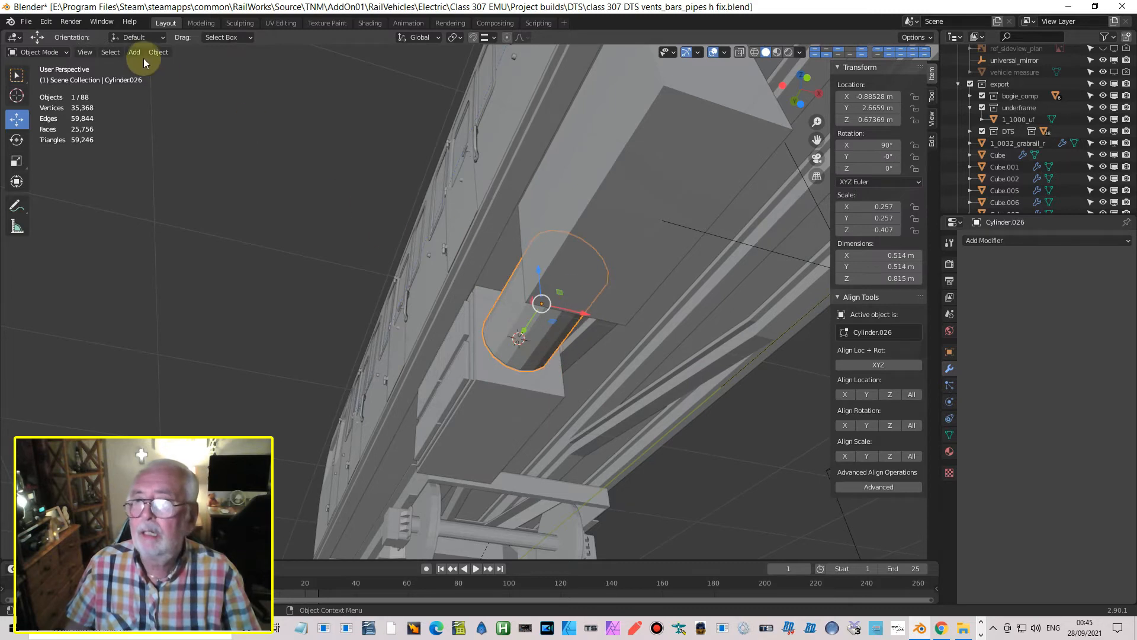
left_click(158, 52)
mouse_move(176, 127)
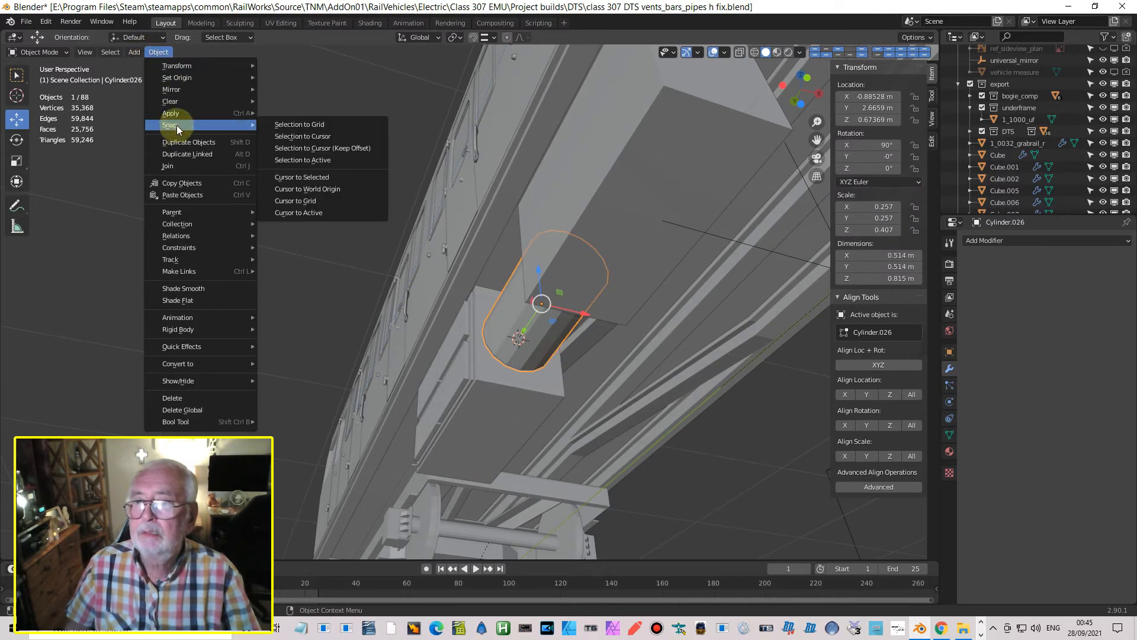
left_click(276, 137)
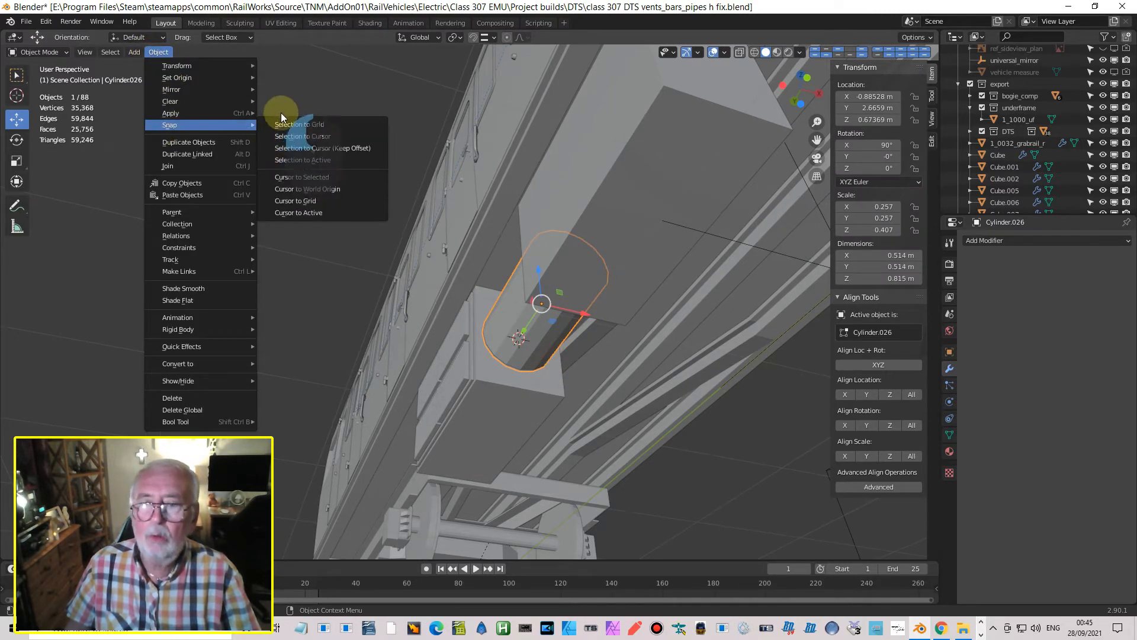
left_click(288, 141)
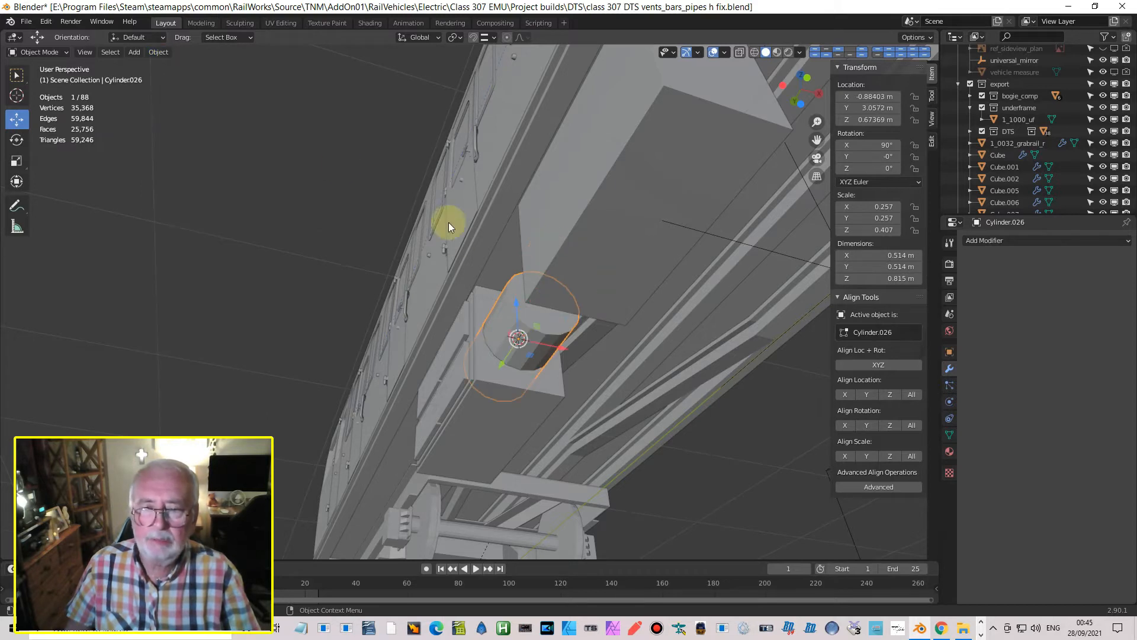
- Move the cylinder along Y back into the gap between the two cases, to about 2.65 m
middle_click_drag(583, 367, 658, 411)
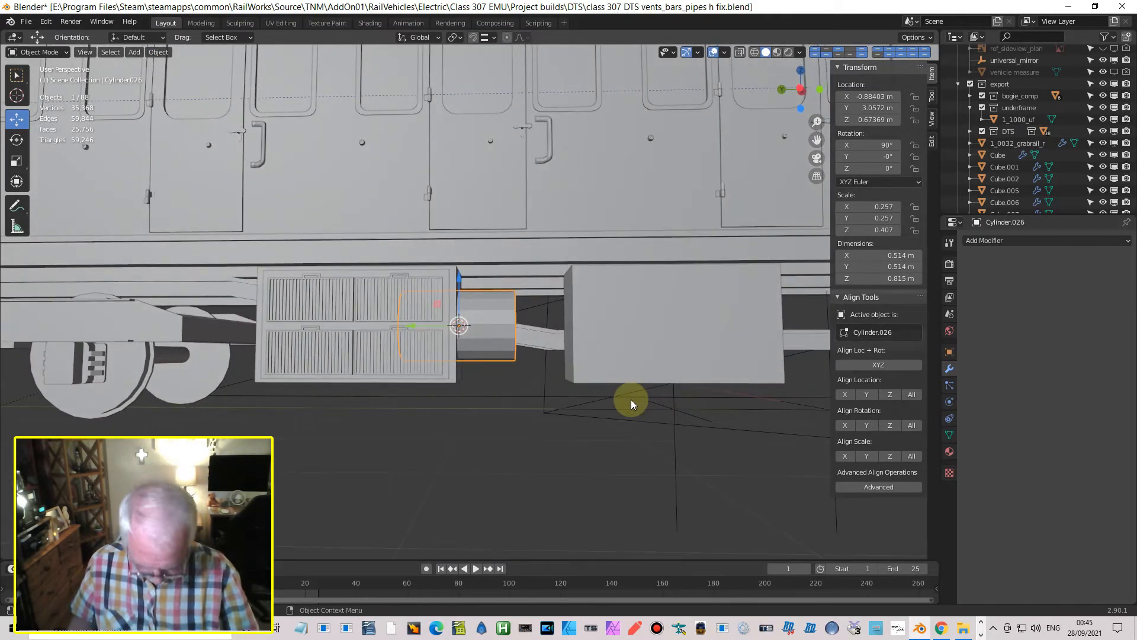
key("ctrl+KP_3")
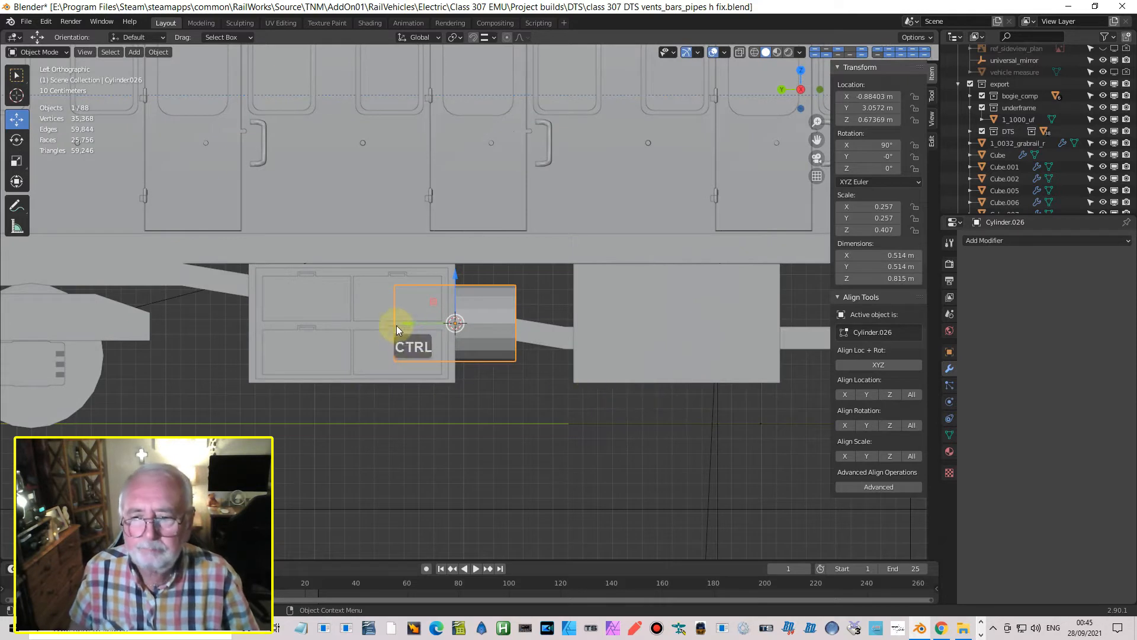
left_click_drag(411, 325, 472, 326)
middle_click_drag(472, 325, 576, 338)
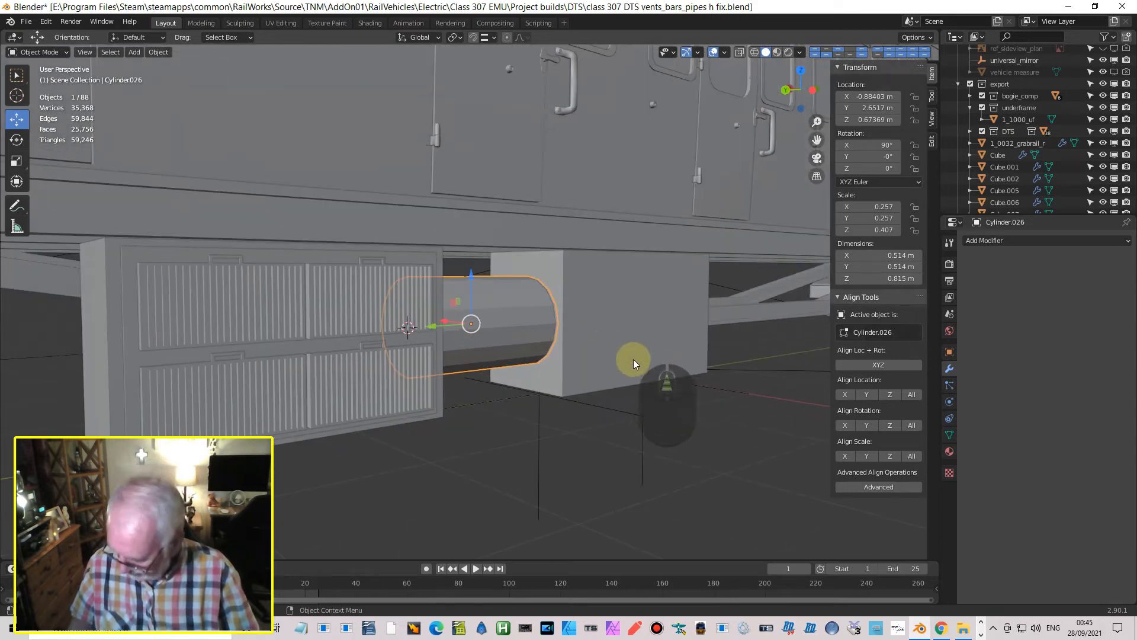
- Scale the cylinder down to about 0.43 m diameter and 0.685 m length, and recentre it in the gap at Y about 2.66 m
key("s")
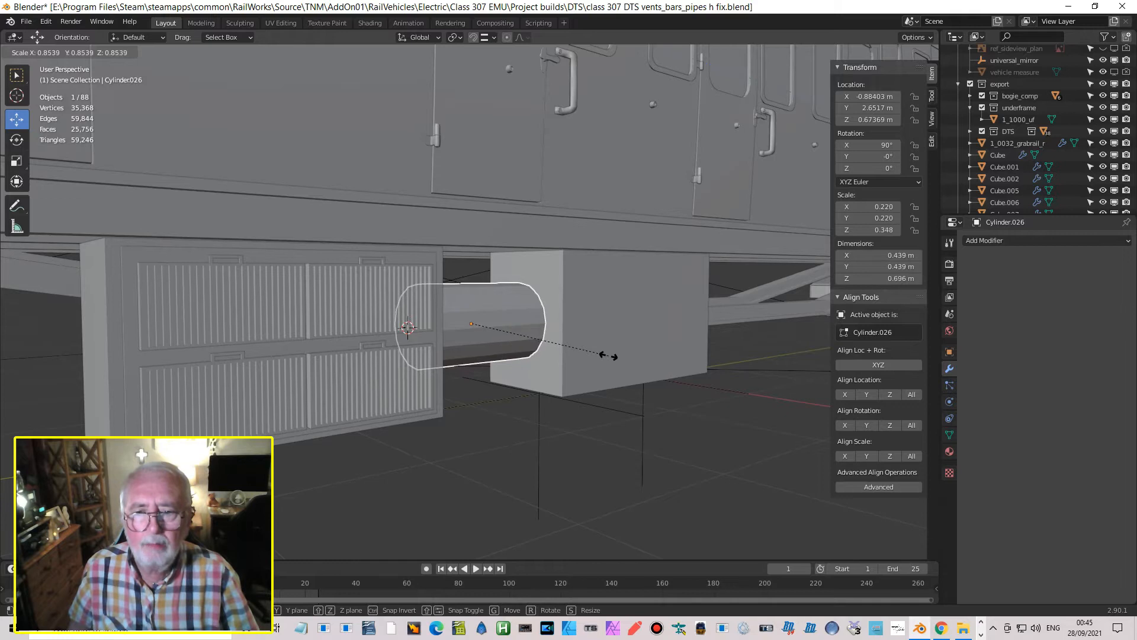
left_click(603, 355)
middle_click_drag(603, 355, 546, 357)
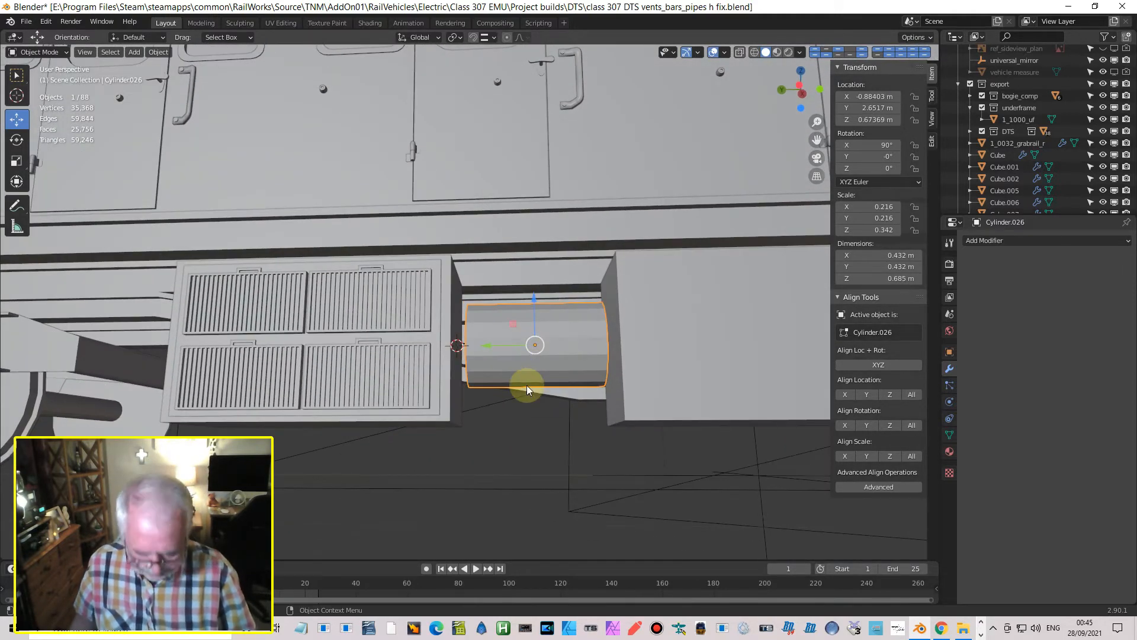
key("ctrl+KP_3")
left_click_drag(488, 336, 482, 335)
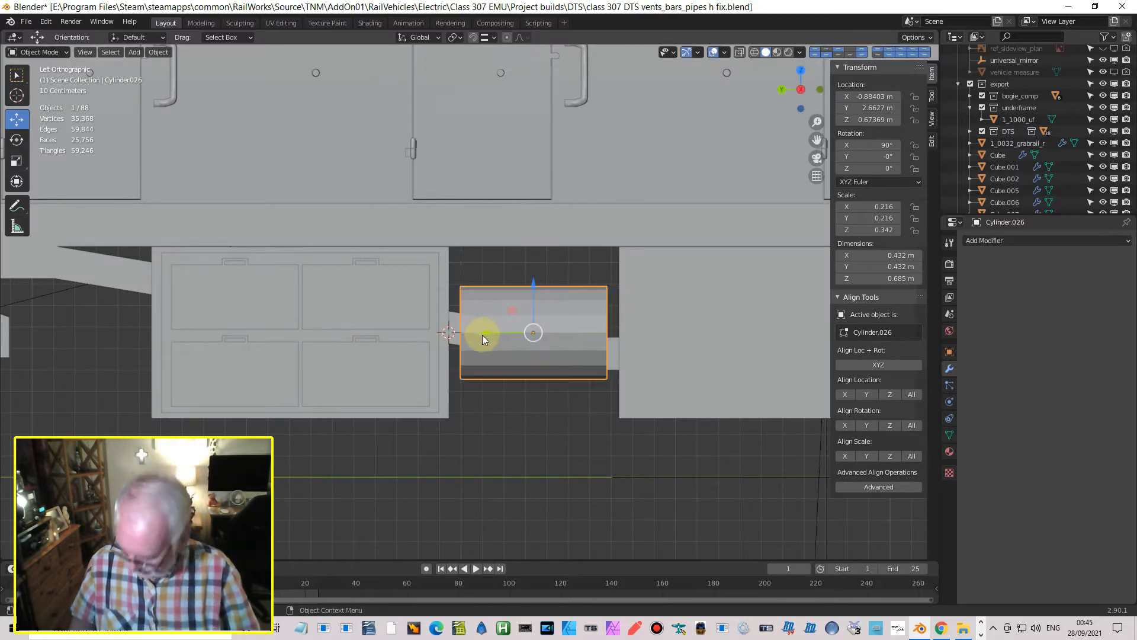
- Stretch the cylinder along Y to about 0.82 m long to bridge both cases, and recentre it at Y about 2.67 m
key("s")
key("y")
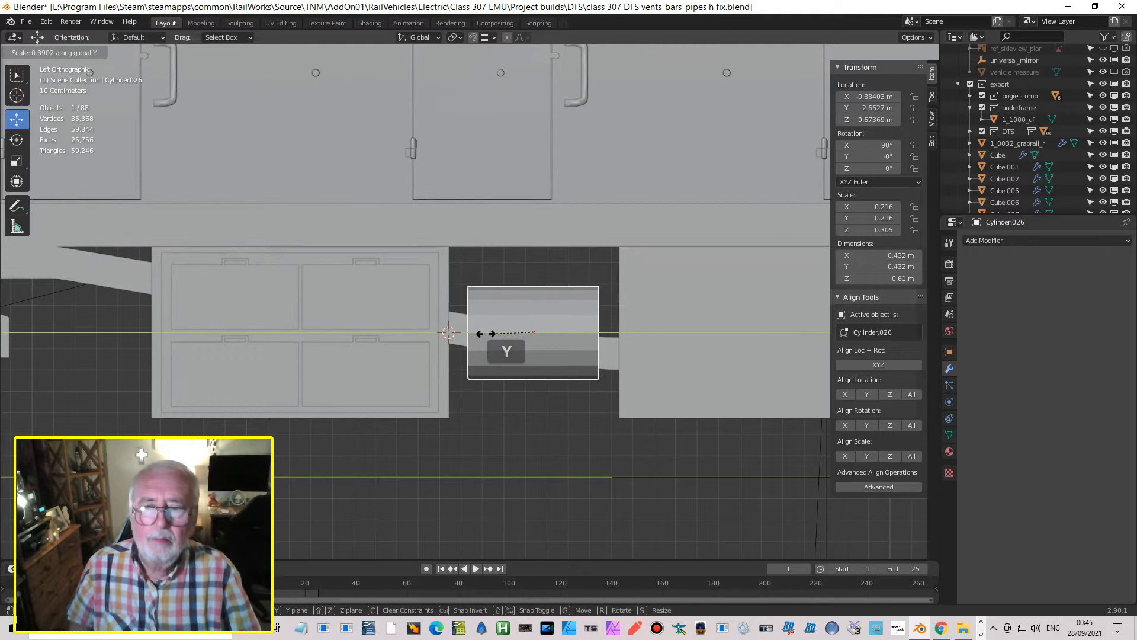
left_click(490, 334)
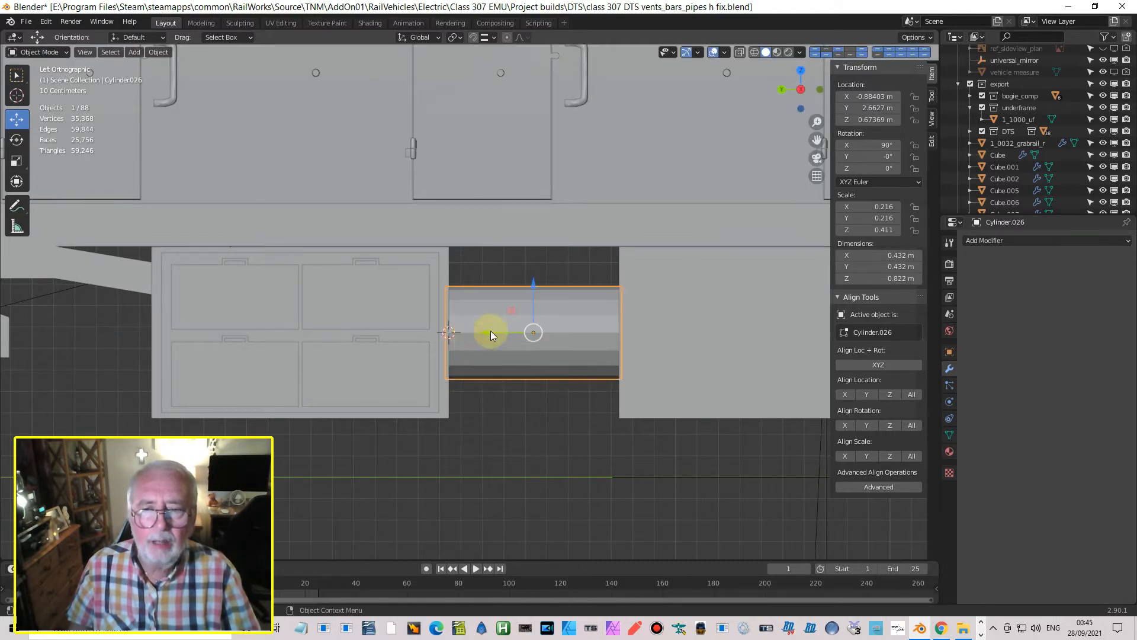
left_click_drag(491, 332, 490, 332)
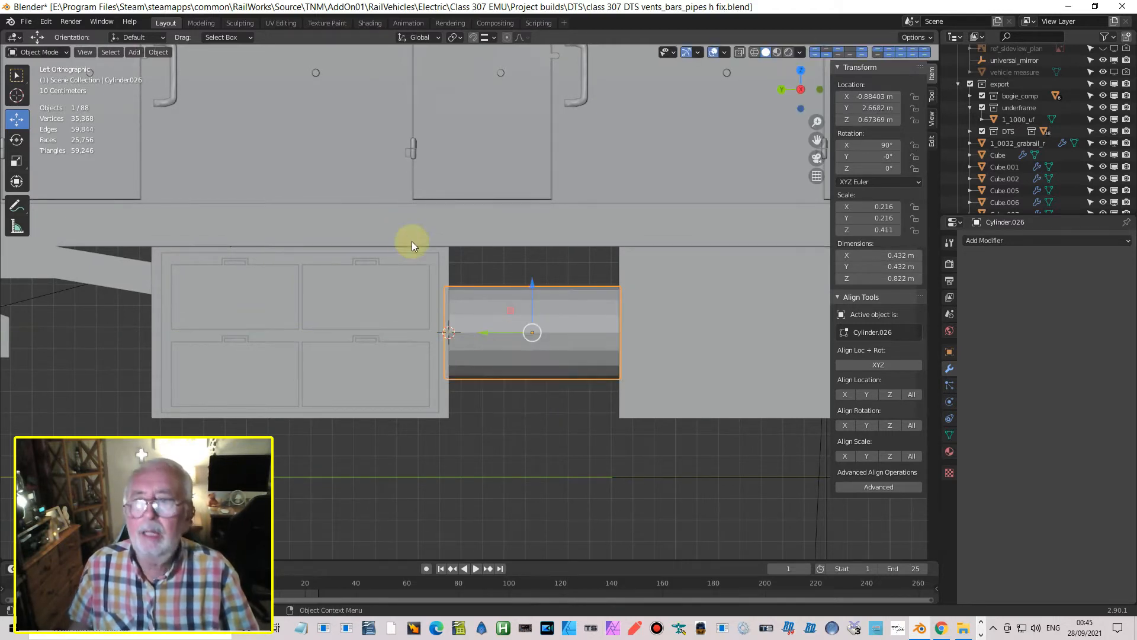
- Shade the connecting cylinder smooth and enable Auto Smooth for its normals at 30°
left_click(153, 55)
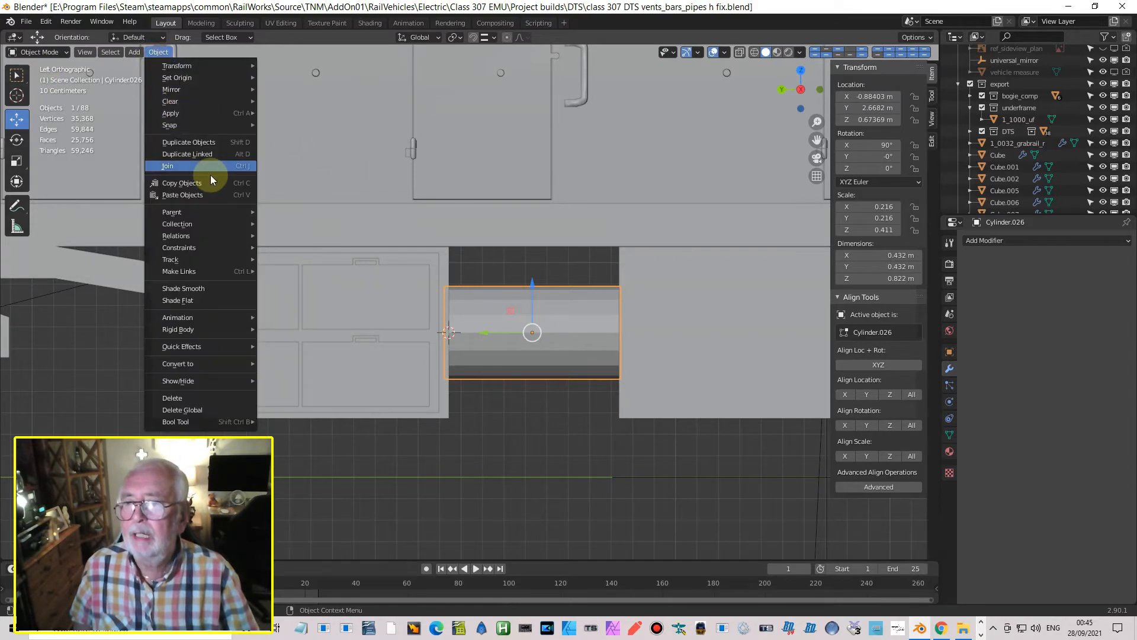
left_click(192, 288)
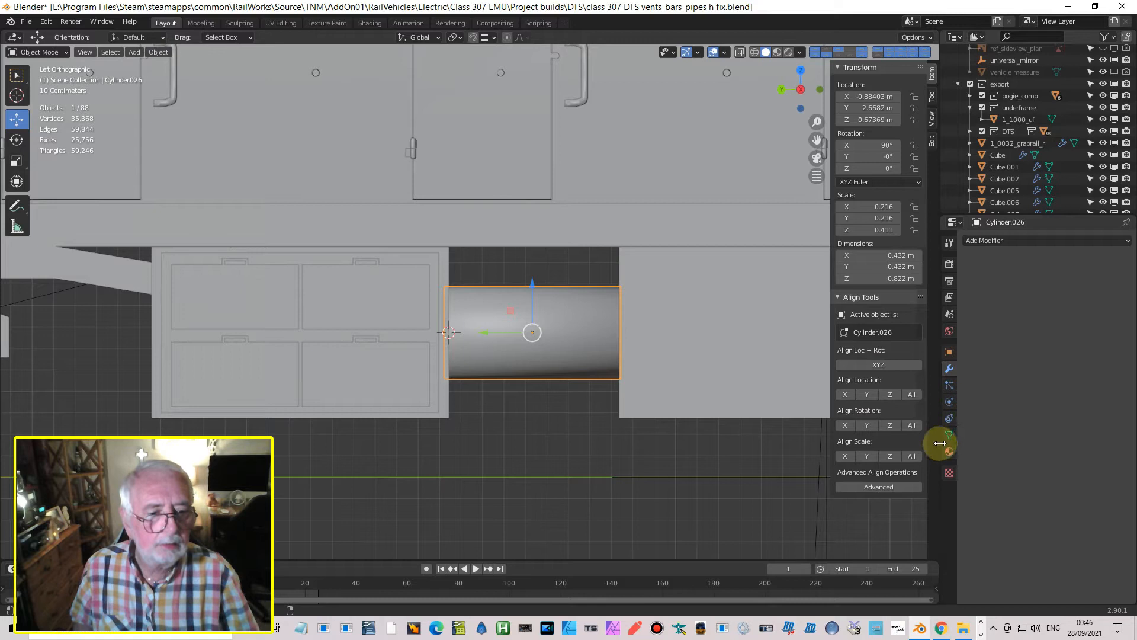
middle_click_drag(594, 400, 630, 402)
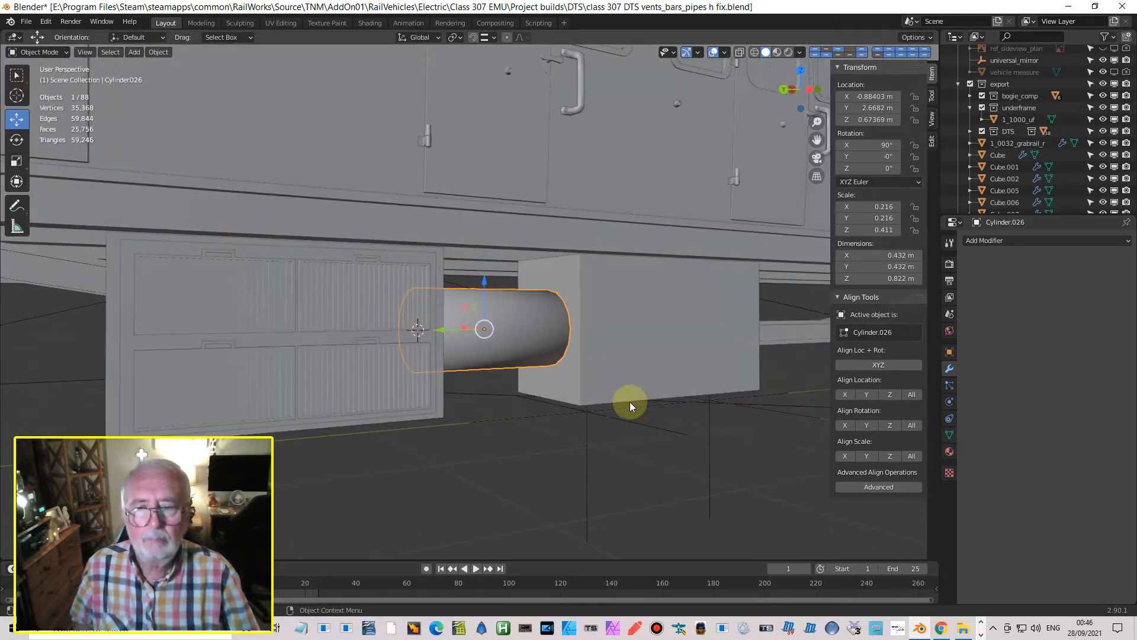
left_click(949, 435)
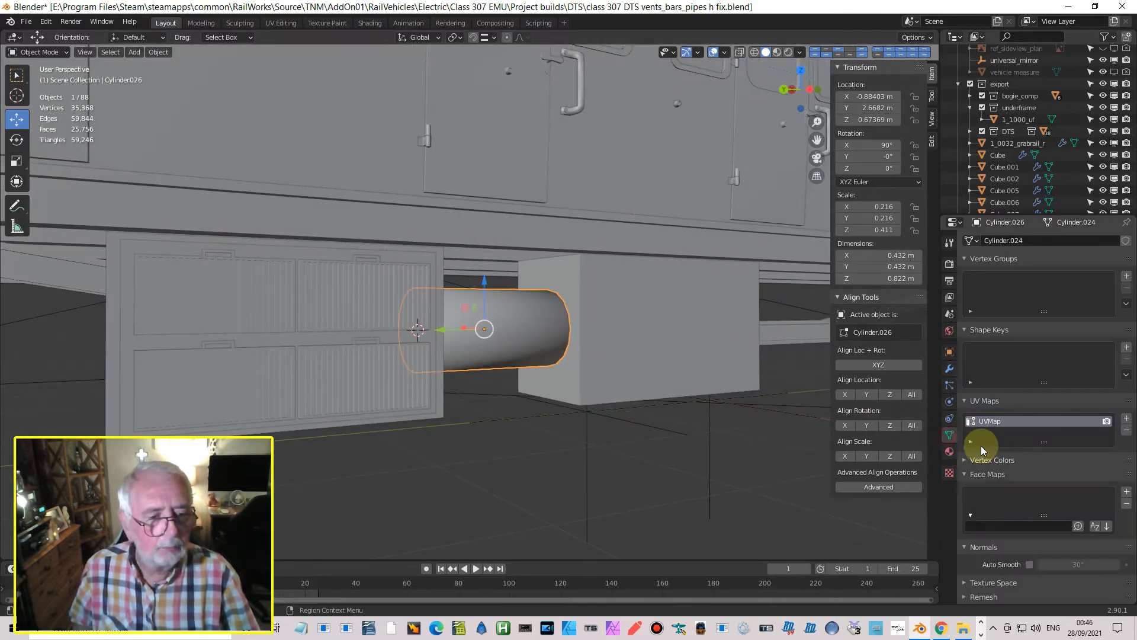
left_click(1029, 565)
mouse_move(558, 329)
middle_mouse_down()
mouse_move(575, 319)
mouse_move(550, 376)
mouse_move(554, 324)
mouse_move(613, 268)
mouse_move(502, 246)
middle_mouse_up()
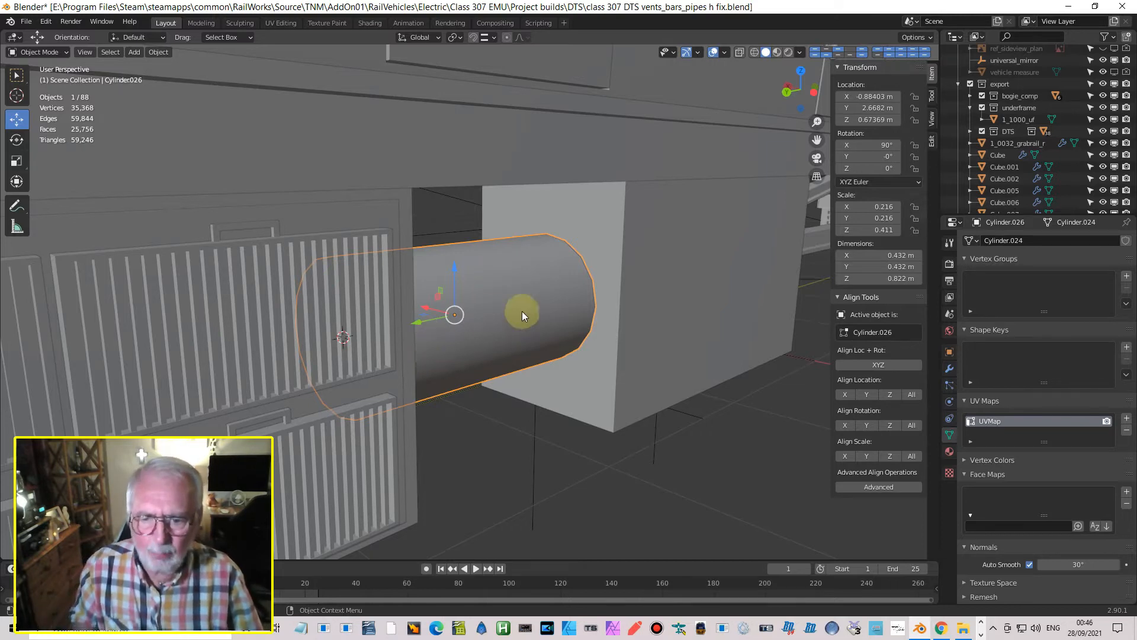
middle_click_drag(536, 319, 524, 278)
scroll(609, 346, "down", 4)
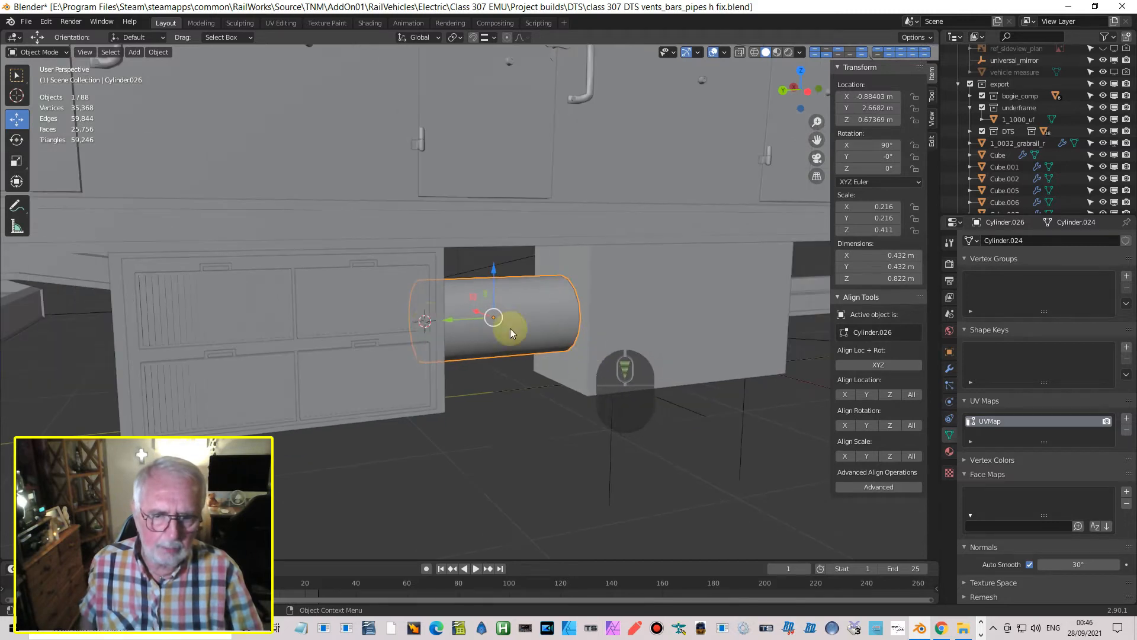
- Duplicate the plain second case in place and view it square-on from the coach's left side
mouse_move(602, 319)
middle_mouse_down()
mouse_move(525, 363)
mouse_move(591, 335)
middle_mouse_up()
left_click(596, 338)
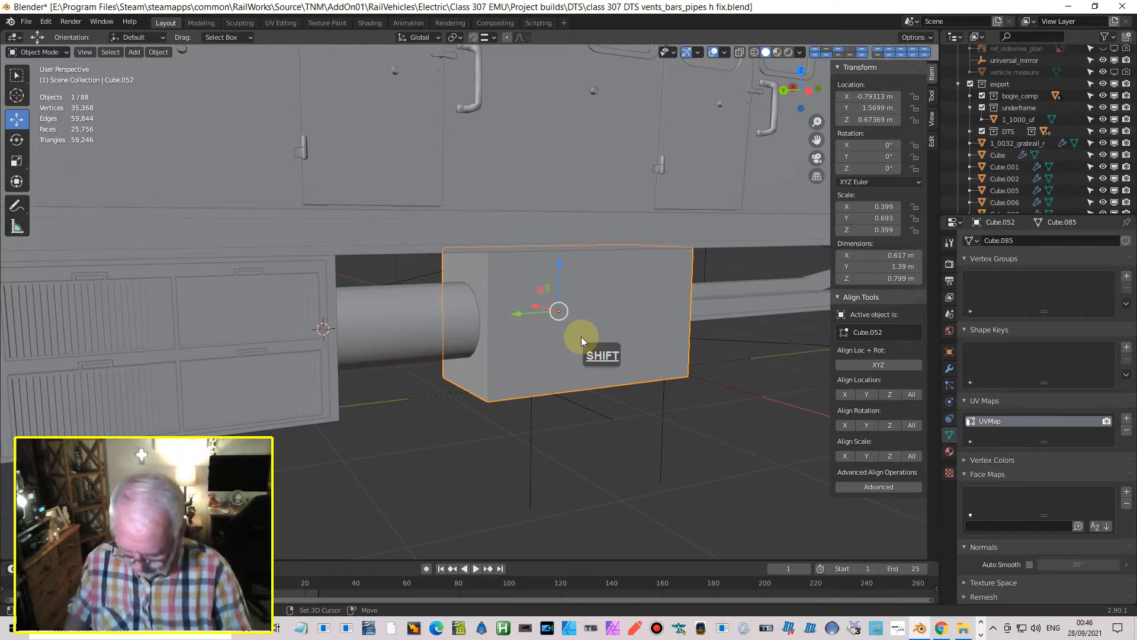
key("shift+d")
key("Return")
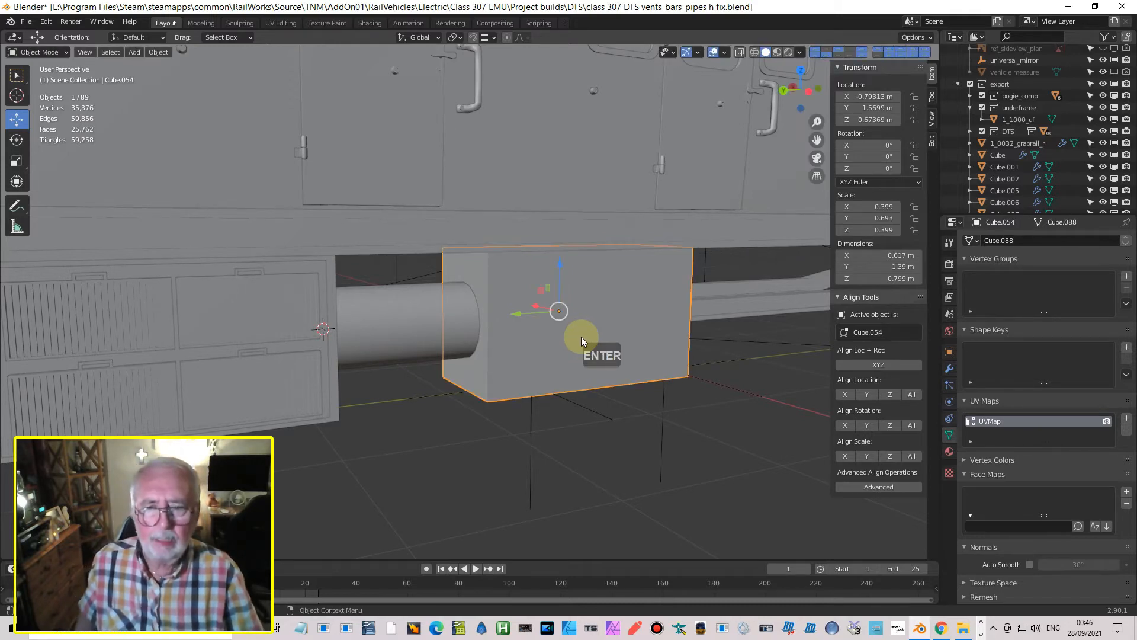
key("ctrl+KP_3")
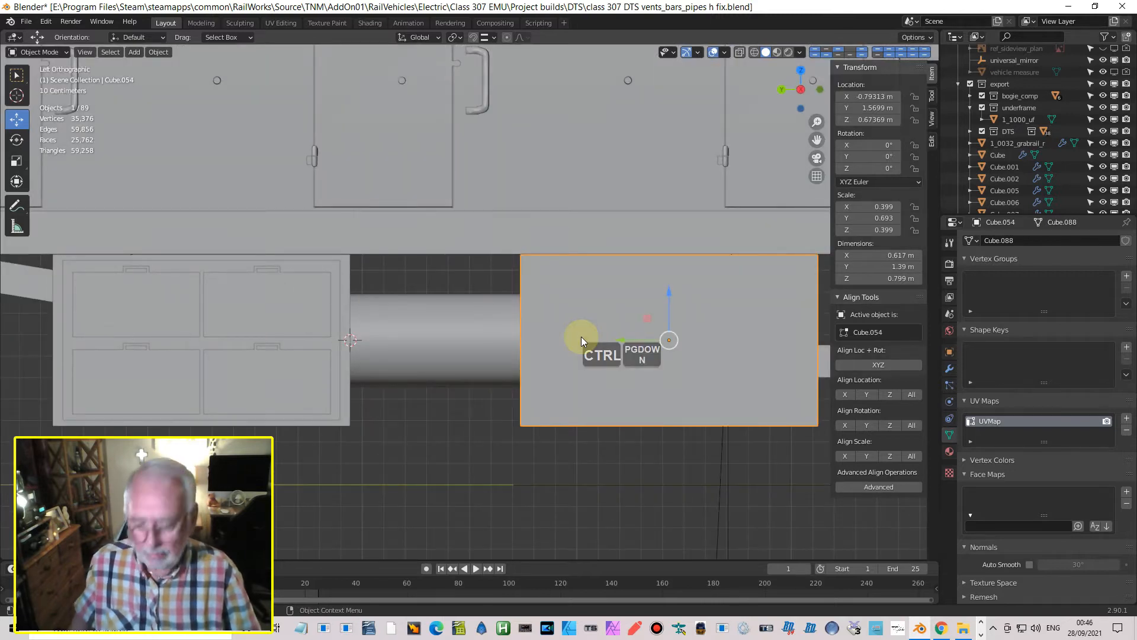
key("s")
key("x")
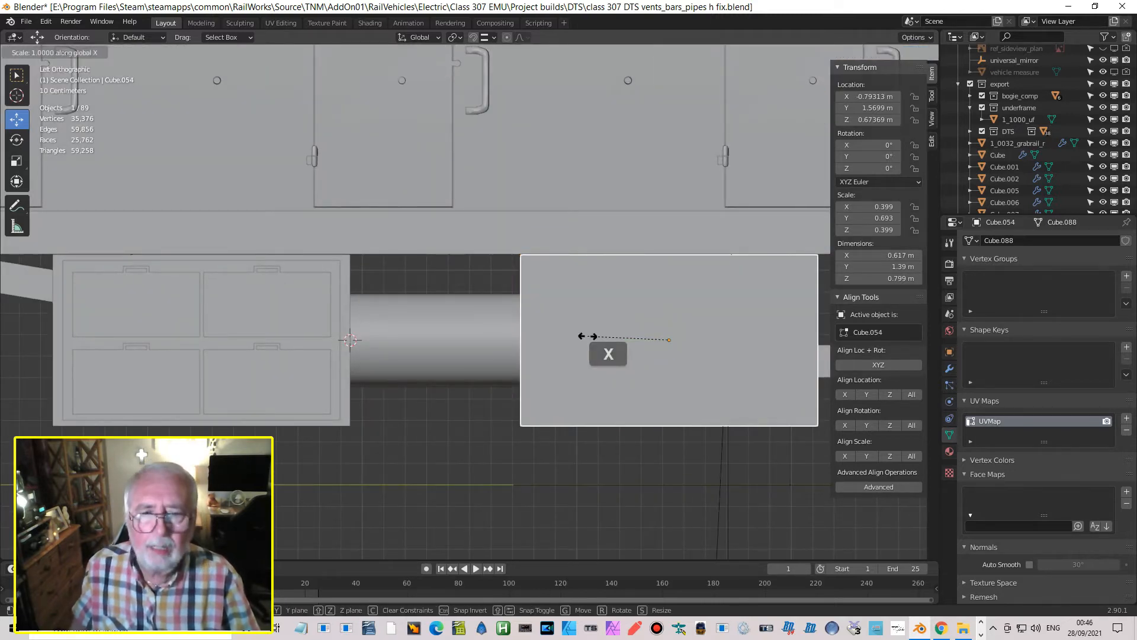
left_click(589, 330)
left_click(733, 354)
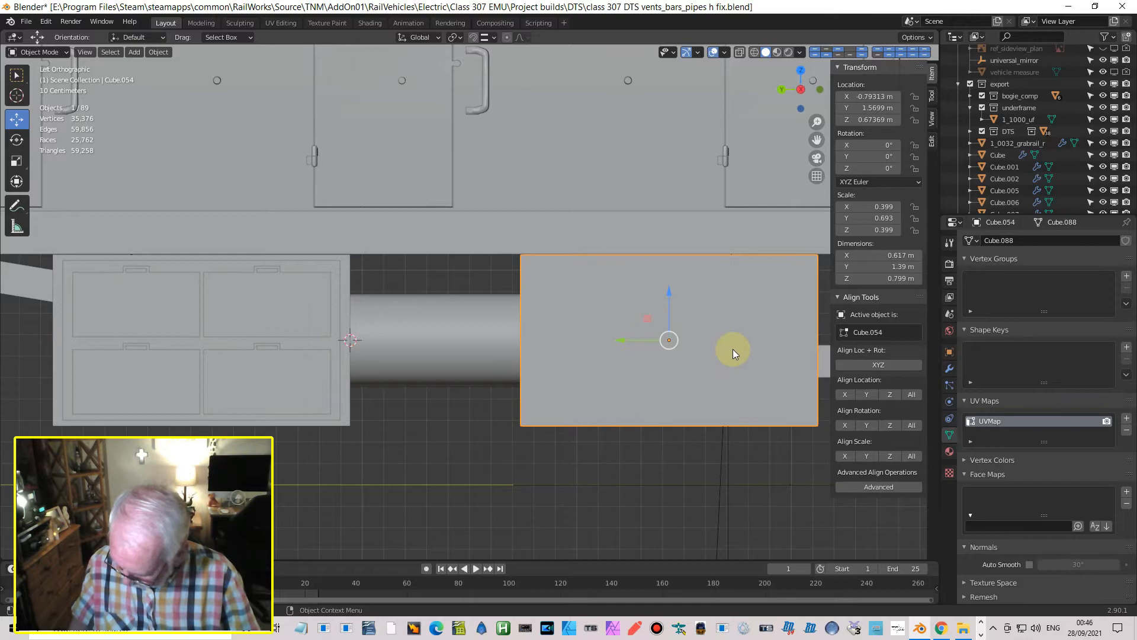
- Scale the duplicated case along Y to about 0.595 m and move it to the cylinder end, at Y about 1.93 m
key("s")
key("y")
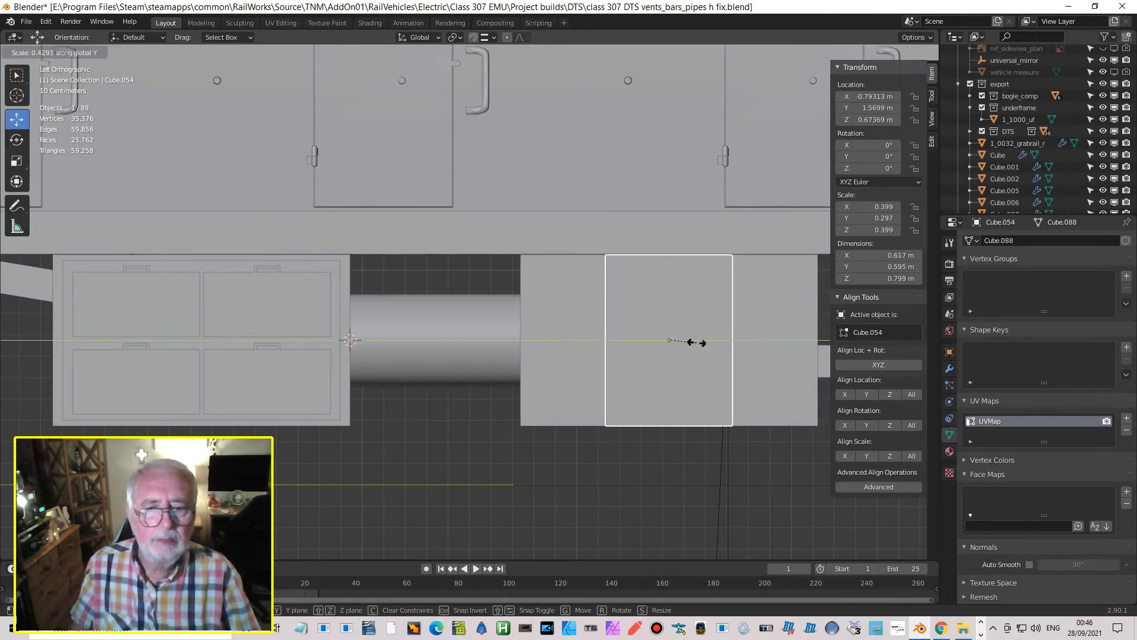
left_click(691, 340)
left_click_drag(627, 337, 546, 350)
- Try a second copy of the narrow door panel on the case's other half, at Y about 1.25 m, and delete it
key("shift+d")
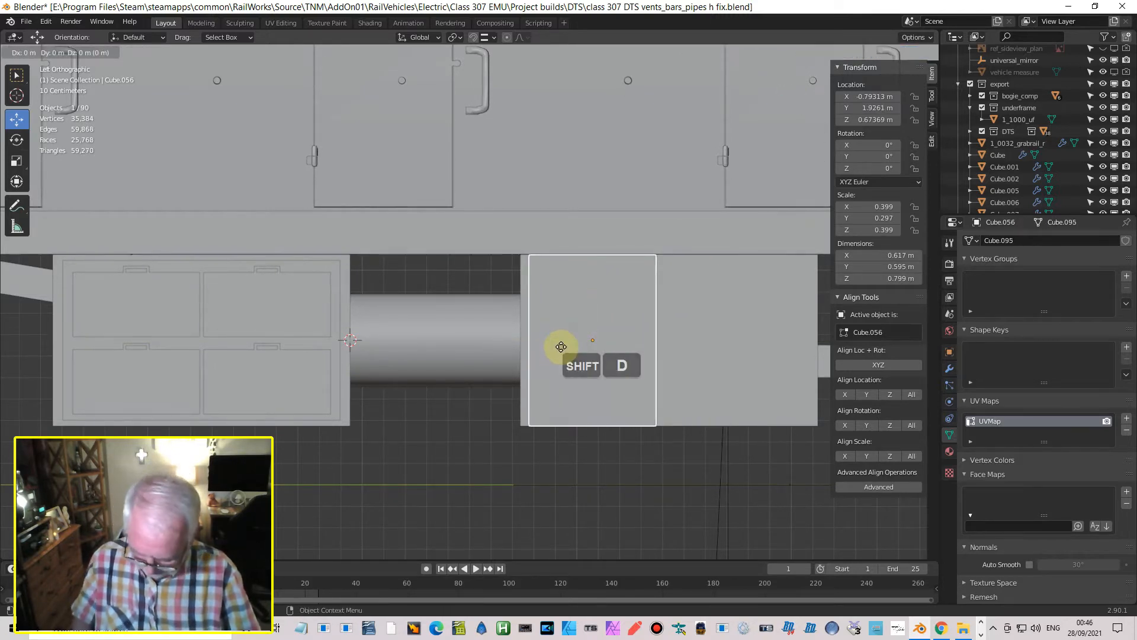
key("Return")
left_click_drag(567, 341, 715, 352)
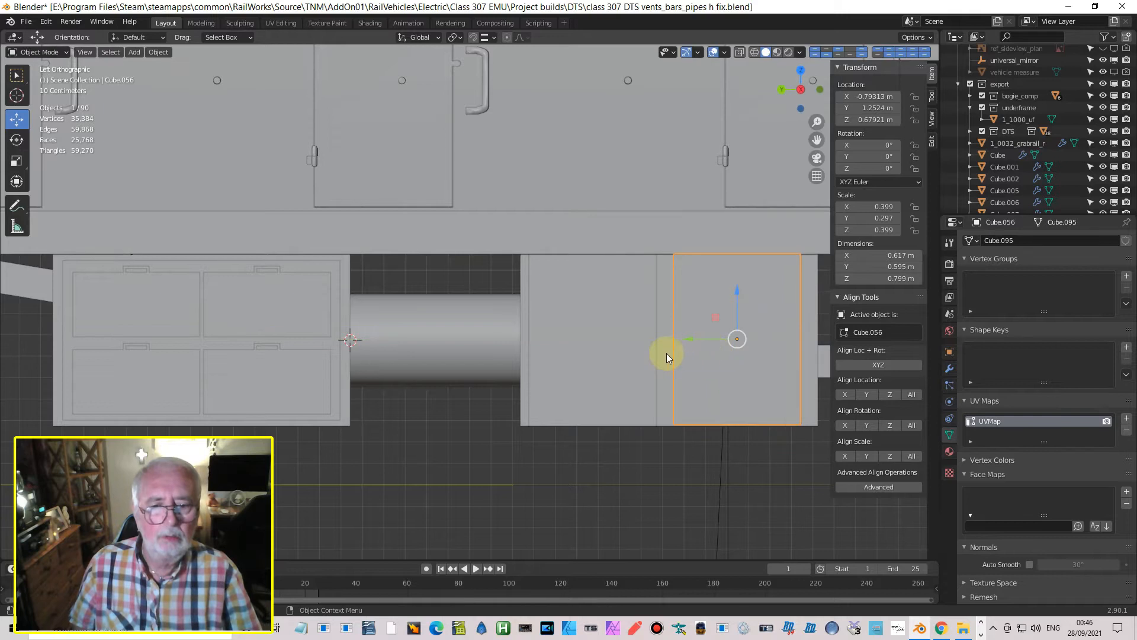
key("x")
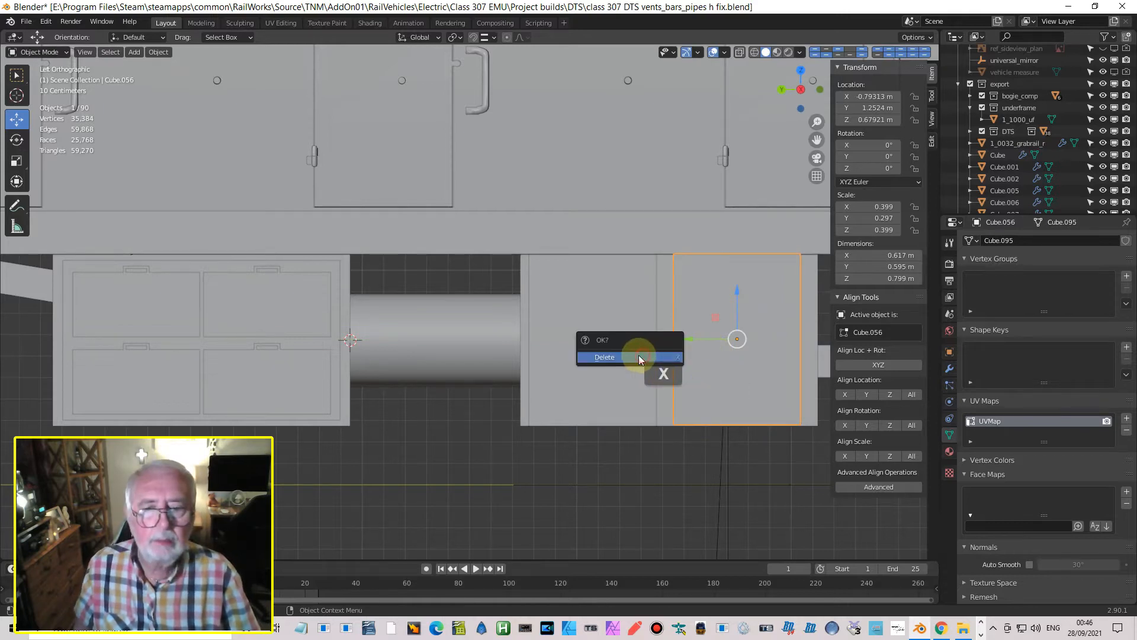
left_click(636, 354)
- Widen the remaining door panel along Y to about 0.636 m and shift it to Y about 1.92 m
left_click(632, 353)
left_click(652, 356)
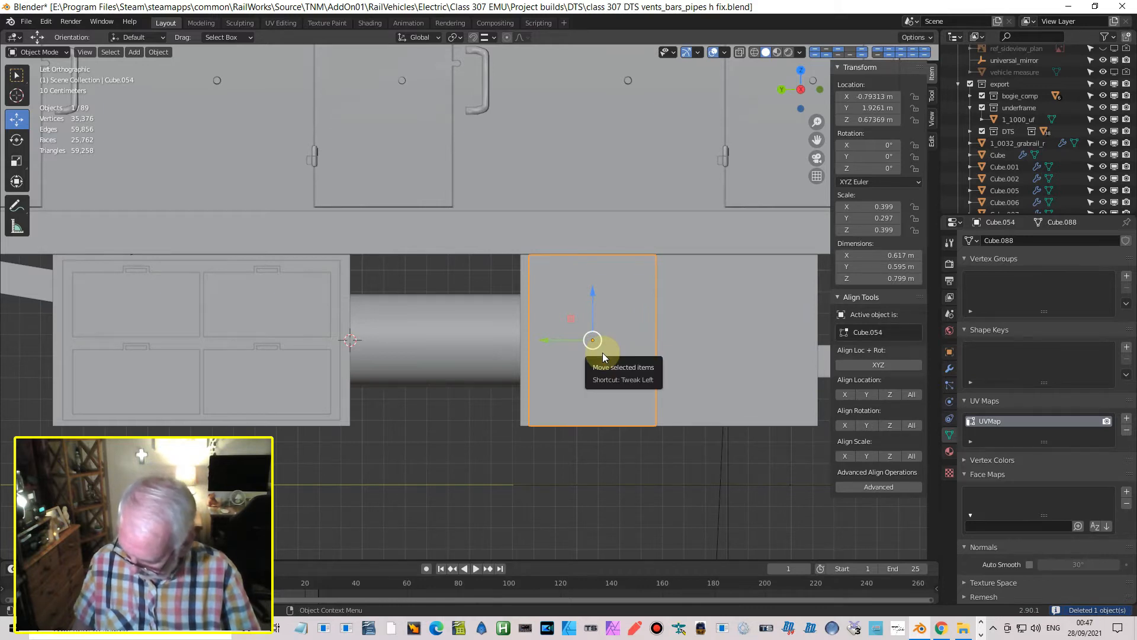
key("s")
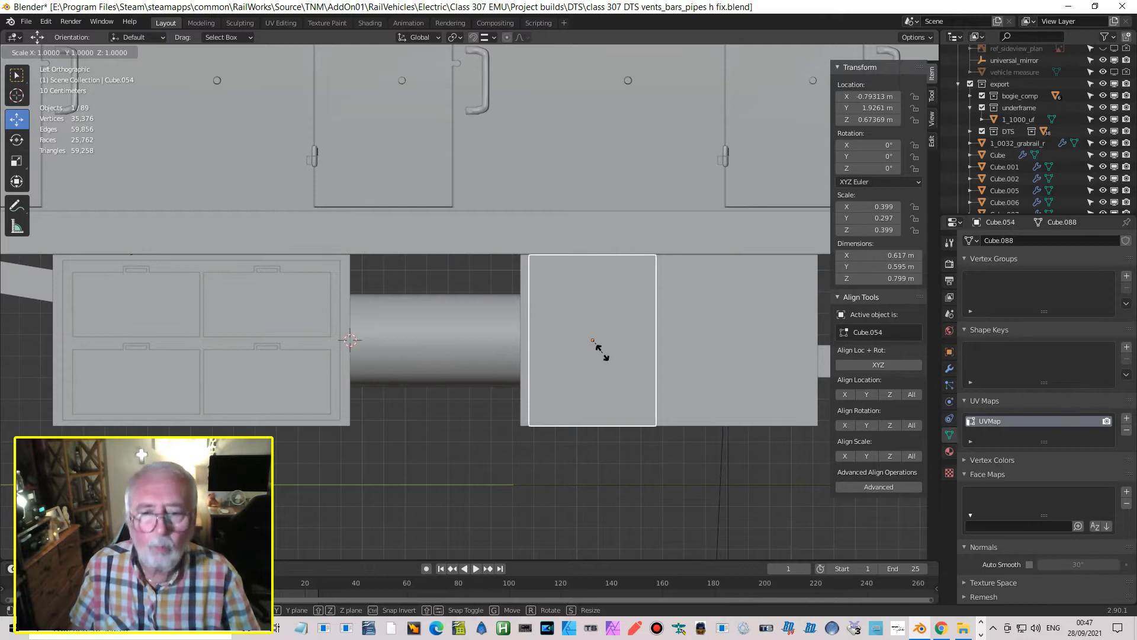
key("y")
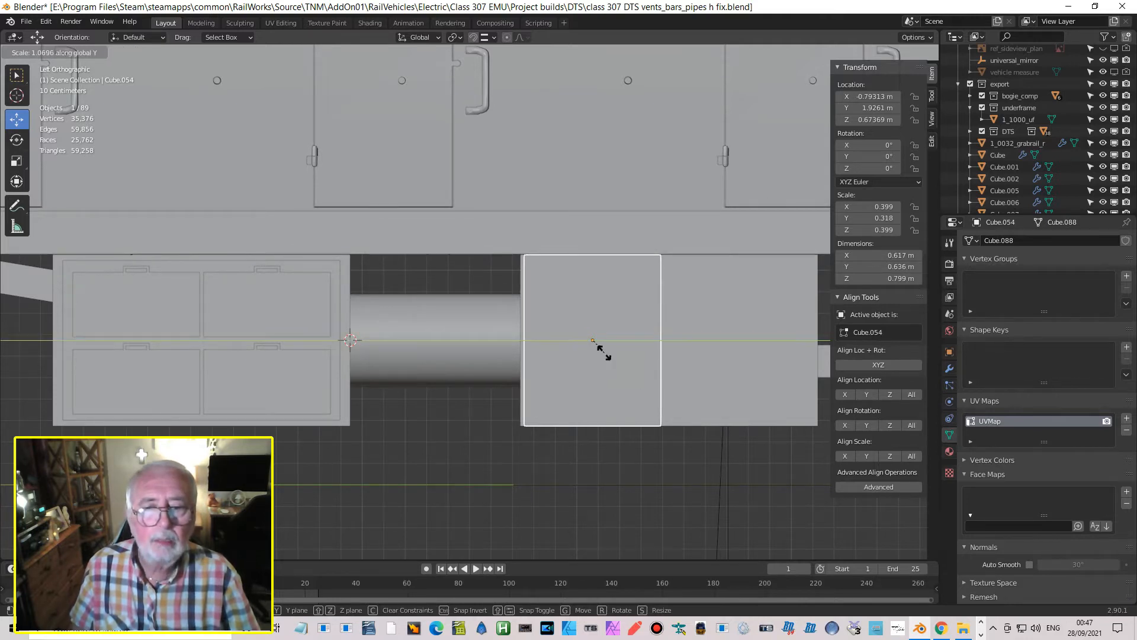
left_click(604, 354)
left_click_drag(545, 336, 549, 336)
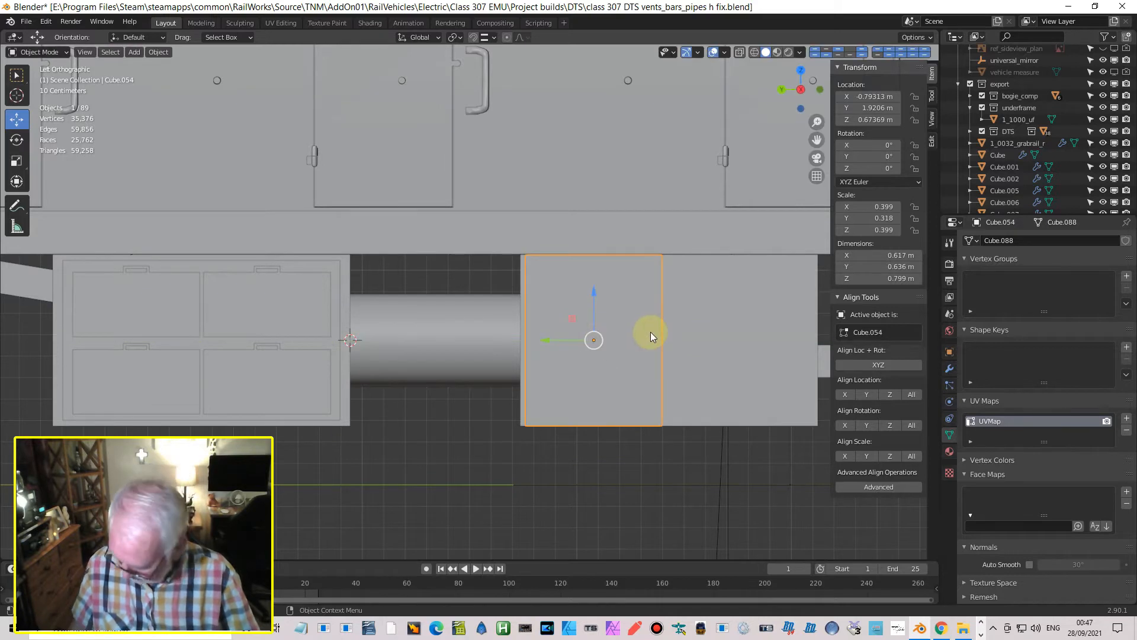
- Scale the door panel along Z to about 0.73 m so it sits inside the case's height
key("s")
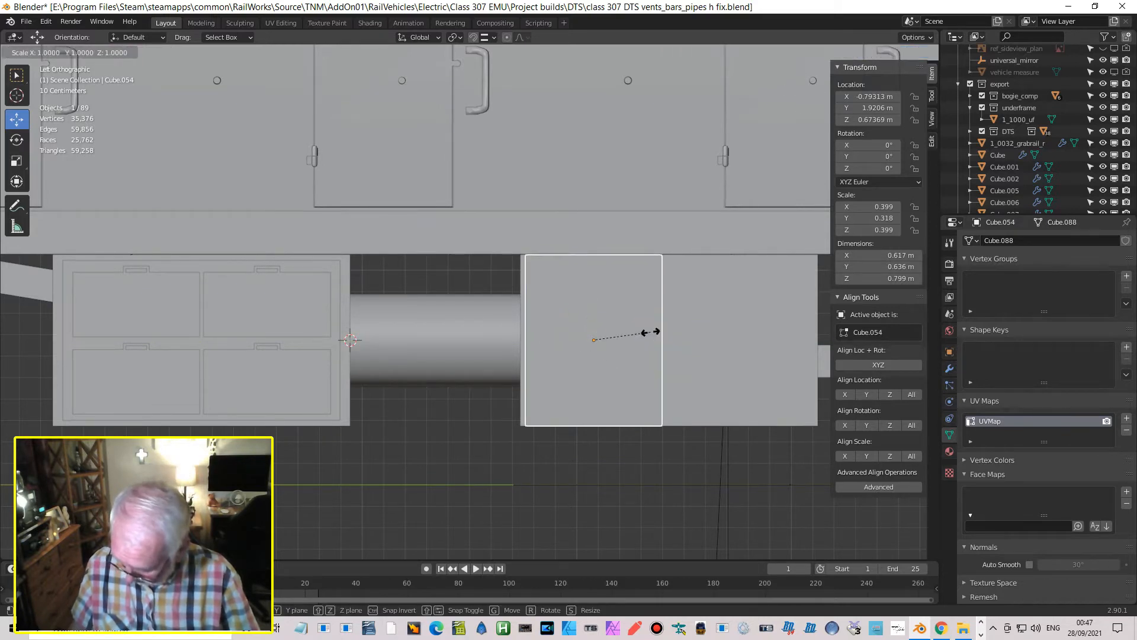
key("z")
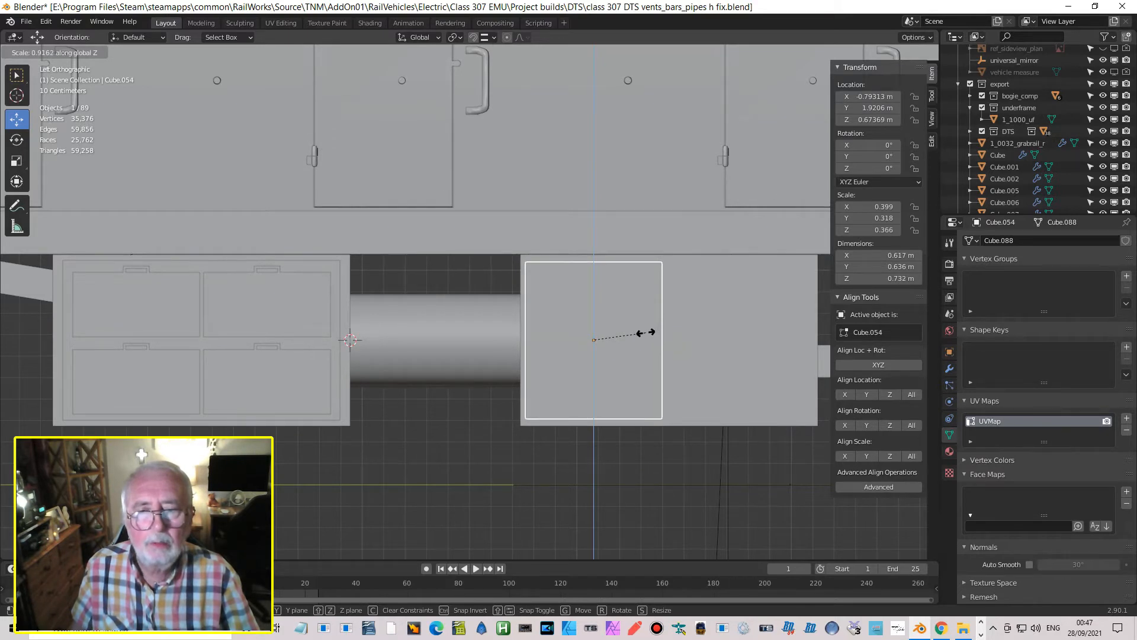
left_click(645, 333)
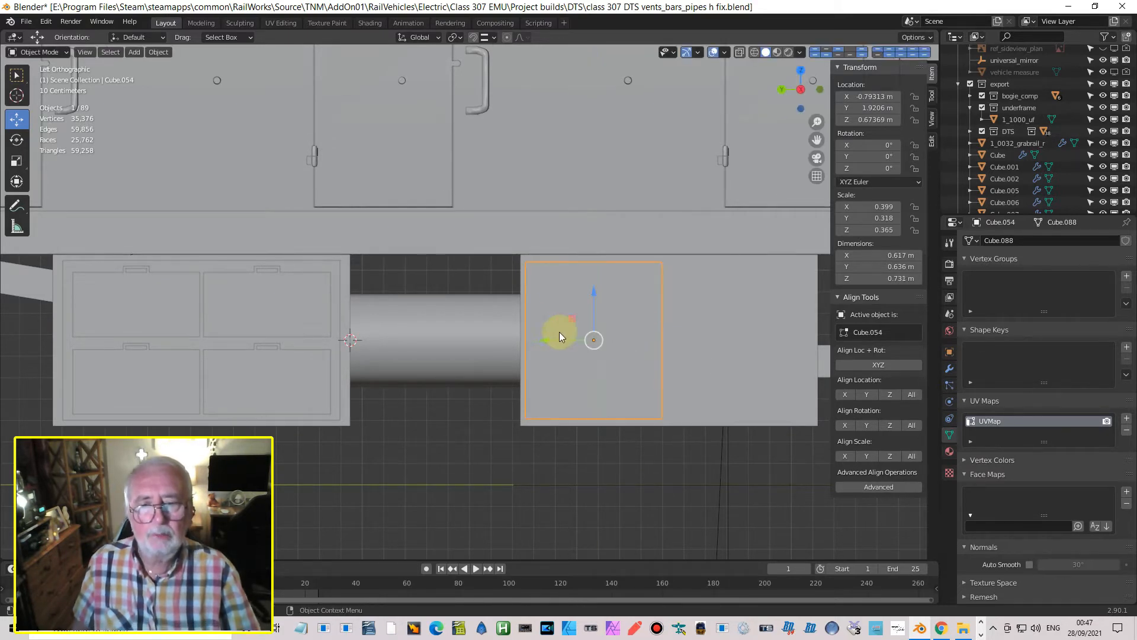
- Add a 16-vertex cylinder mesh at the 3D cursor
left_click(135, 52)
mouse_move(151, 65)
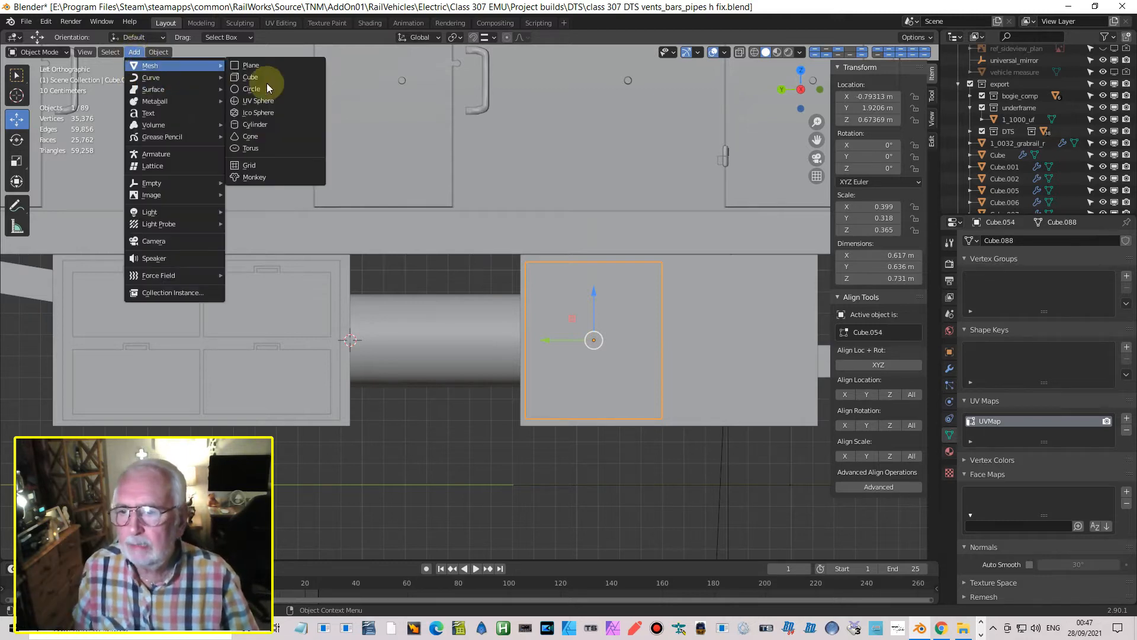
left_click(264, 123)
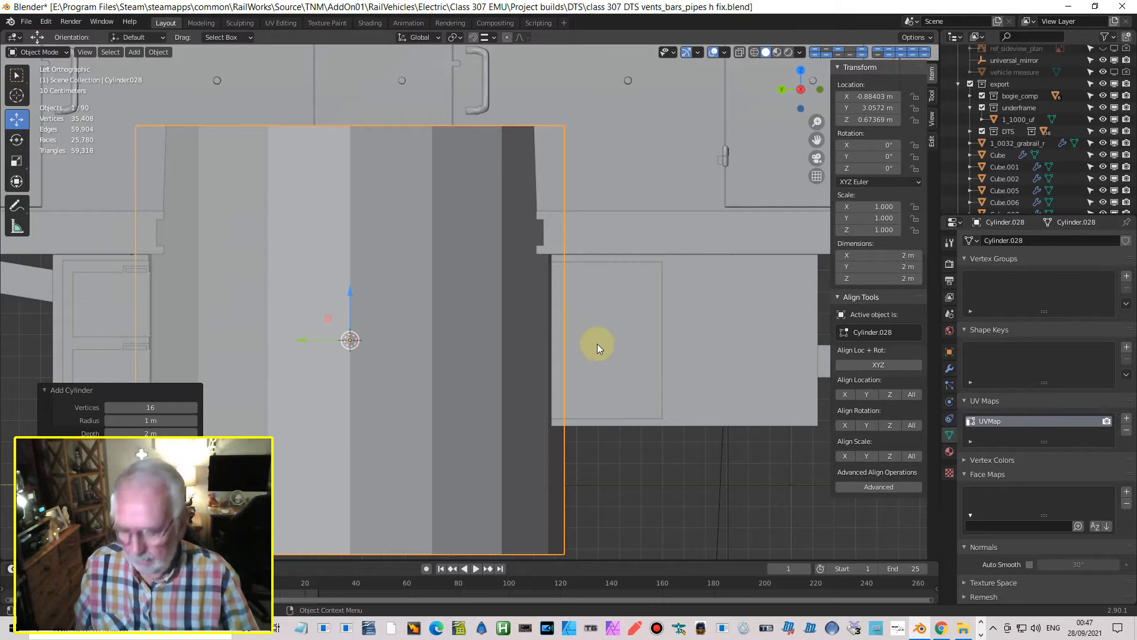
- Try rotating the new cylinder 90° about X, and undo the rotation
key("r")
type("x")
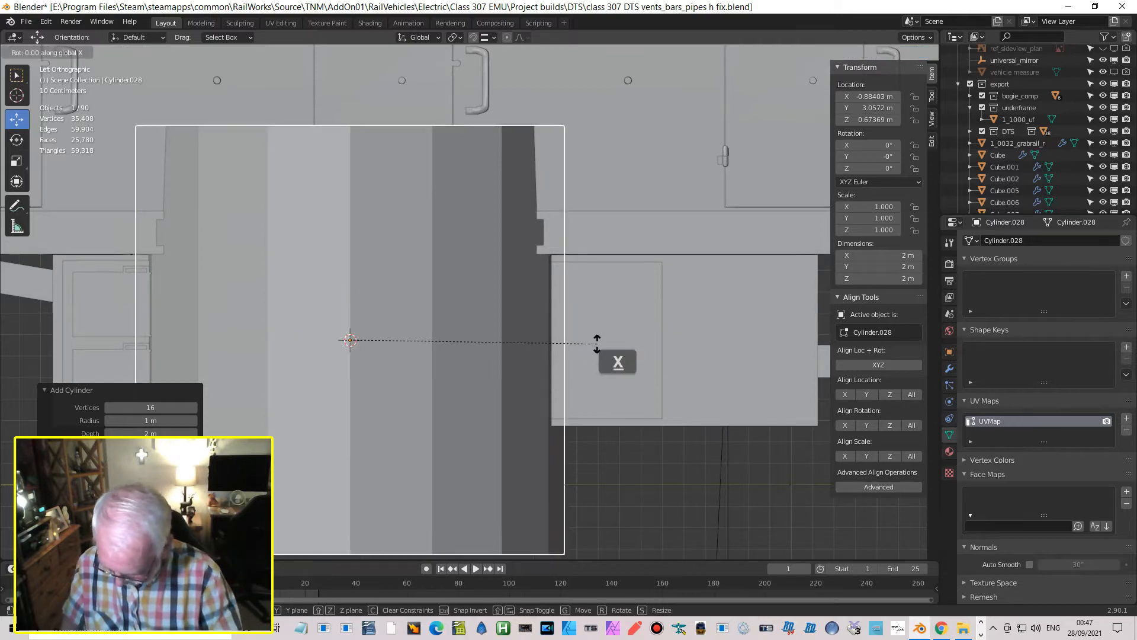
type("90")
key("Return")
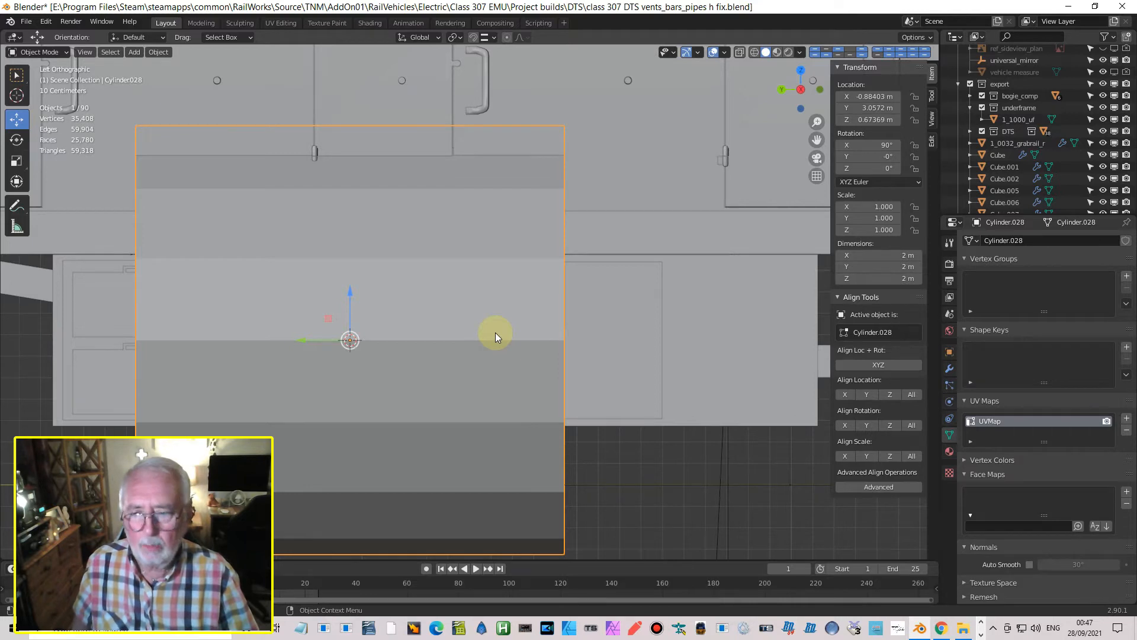
key("ctrl")
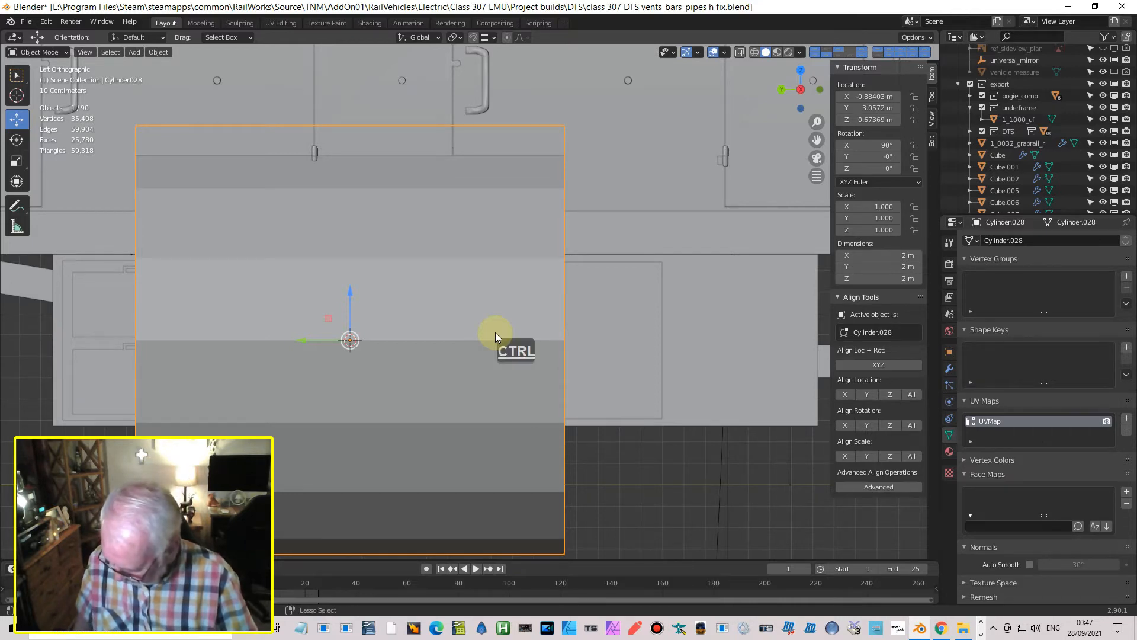
key("ctrl+z")
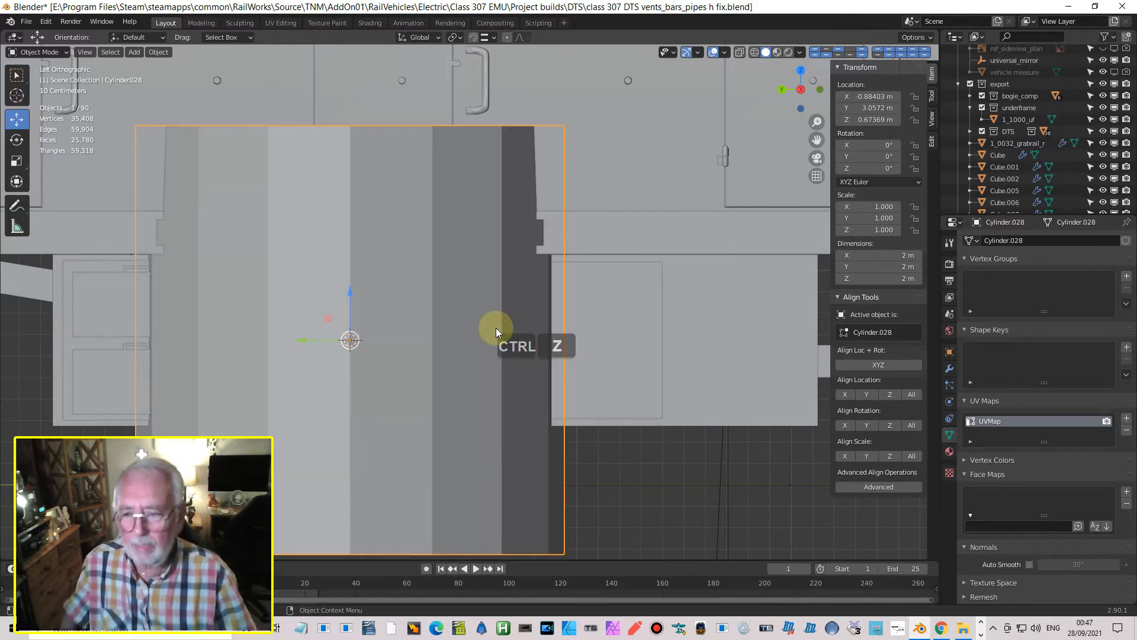
- Rotate the new cylinder 90° about Y and scale it down uniformly to about 0.255 m
key("r")
key("y")
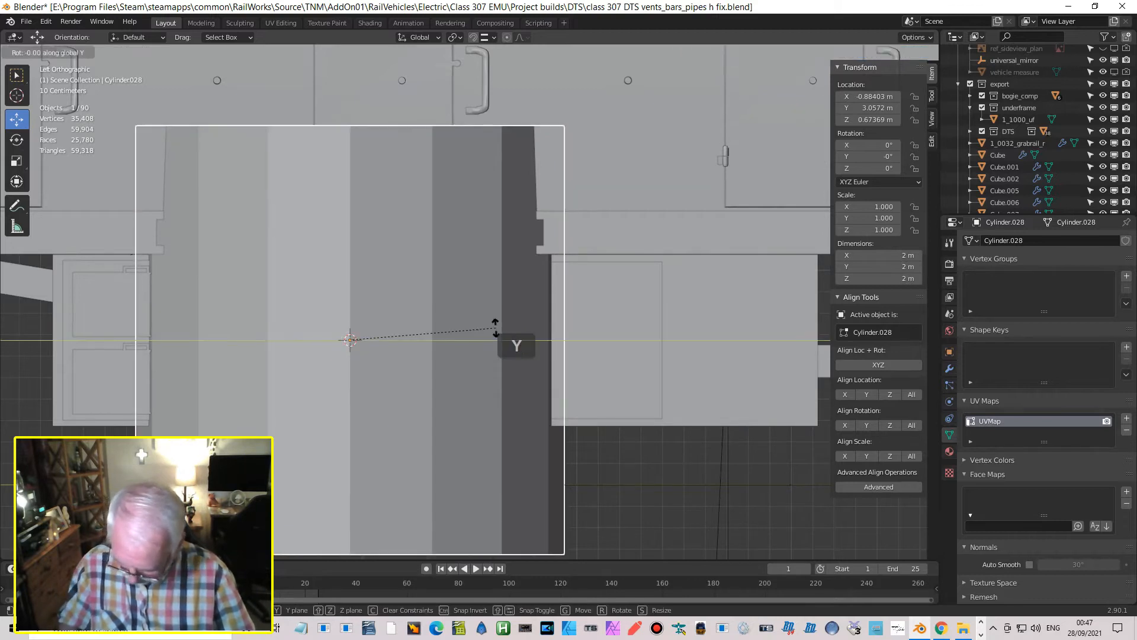
key("9")
key("0")
key("Return")
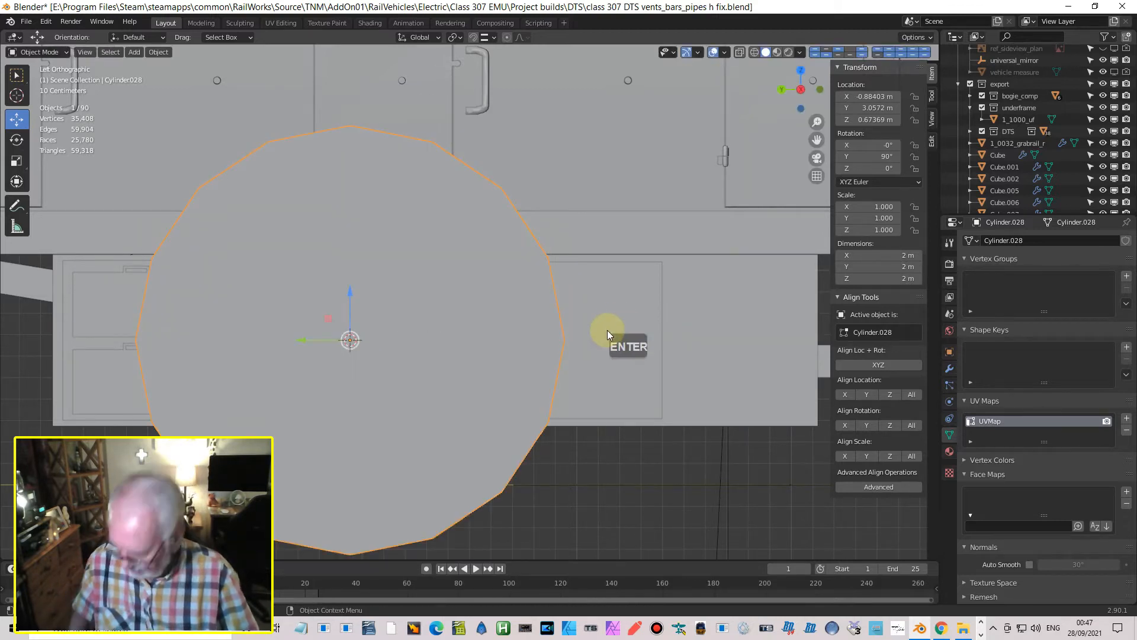
key("s")
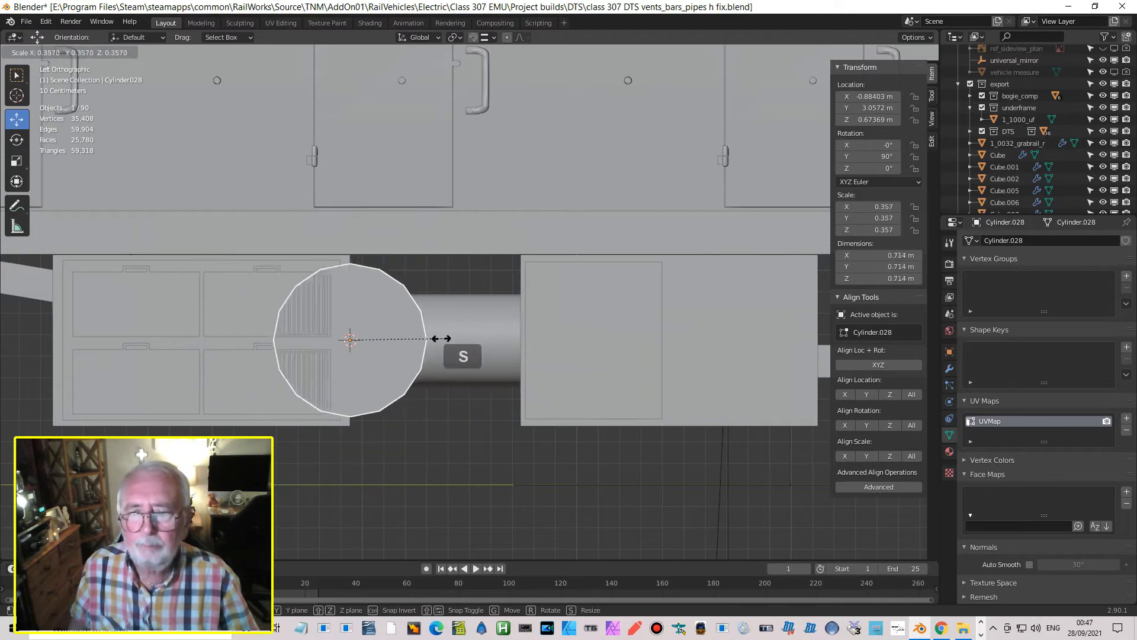
left_click(383, 342)
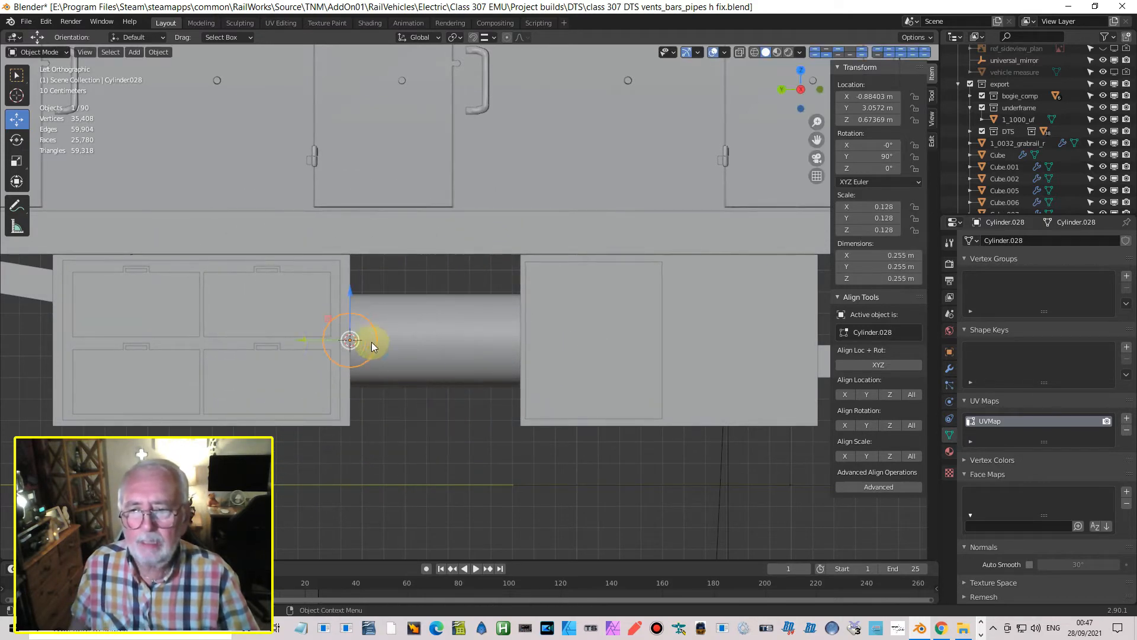
- Move the new cylinder onto the upper corner of the second case's door panel and scale it down uniformly to about 0.155 m
left_click_drag(300, 342, 515, 361)
left_click_drag(559, 288, 559, 257)
key("s")
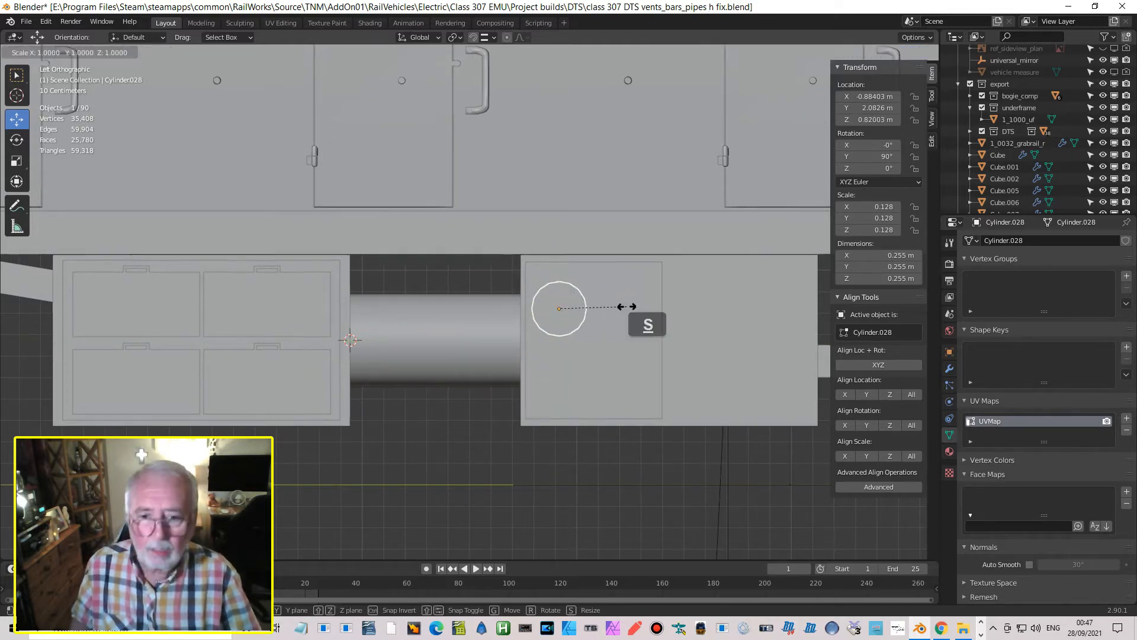
left_click(599, 311)
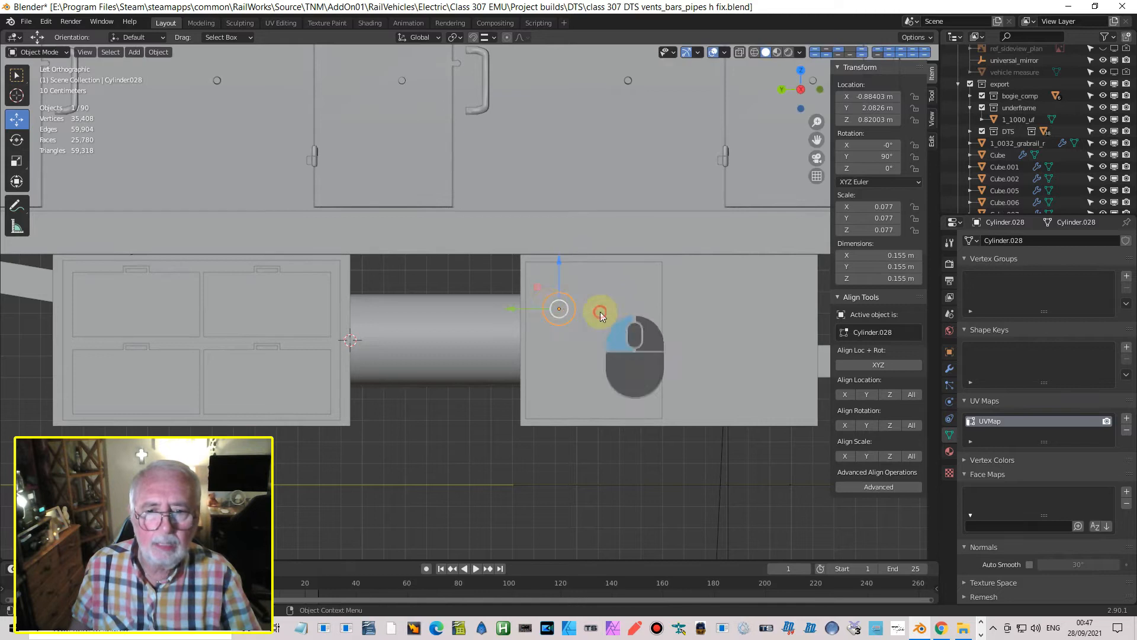
mouse_move(519, 306)
left_mouse_down()
mouse_move(500, 309)
mouse_move(509, 312)
left_mouse_up()
- Nudge the second case outward along X to about -0.808 m and save the file
middle_click_drag(551, 322, 673, 351)
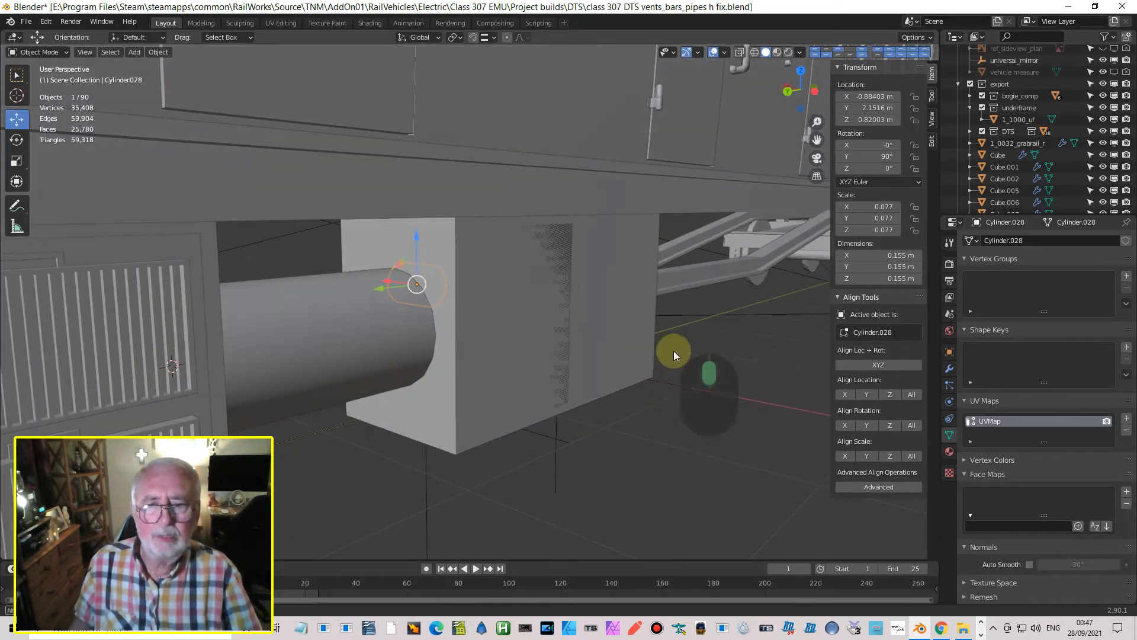
left_click(525, 340)
left_click_drag(474, 305, 463, 298)
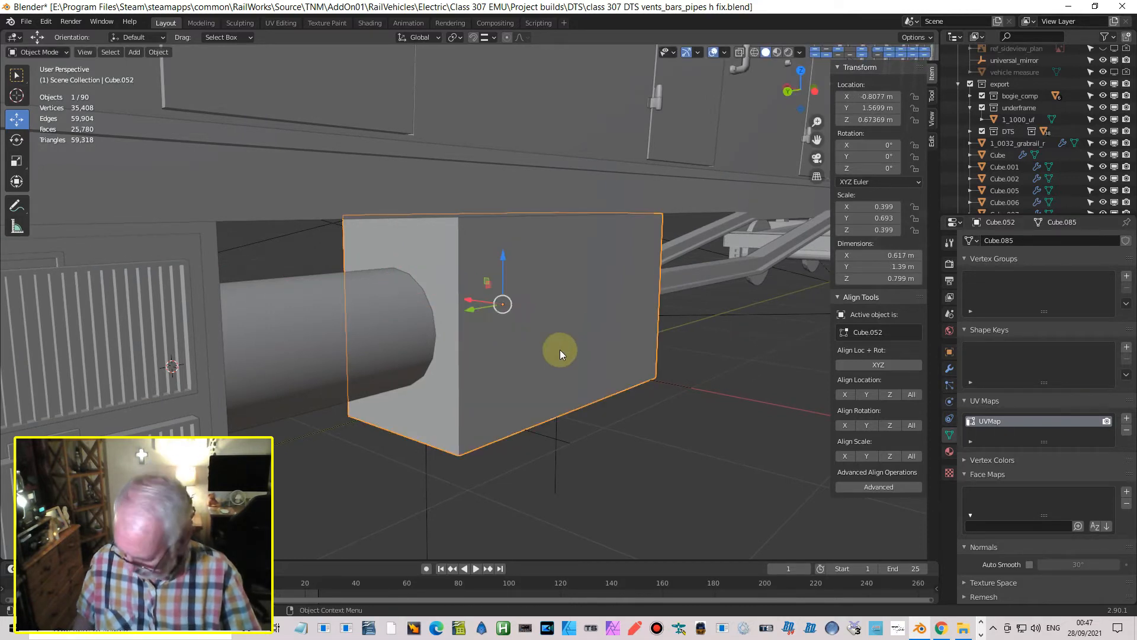
key("ctrl+s")
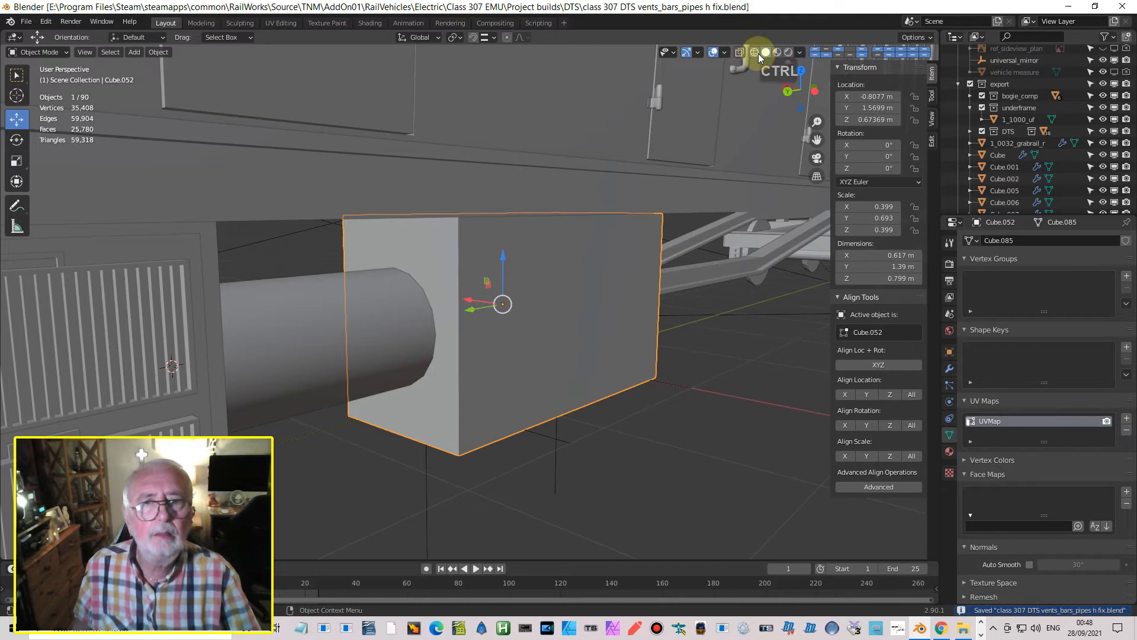
left_click(503, 289)
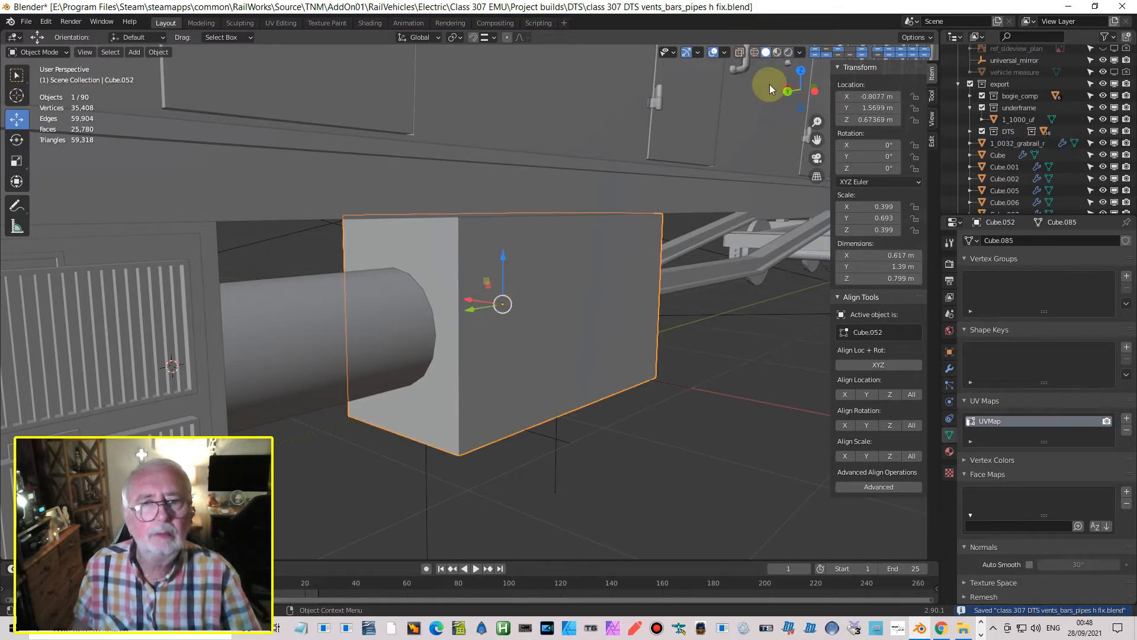
- In wireframe display, pull the small cylinder out of the second case along X to about -1.74 m
left_click(739, 52)
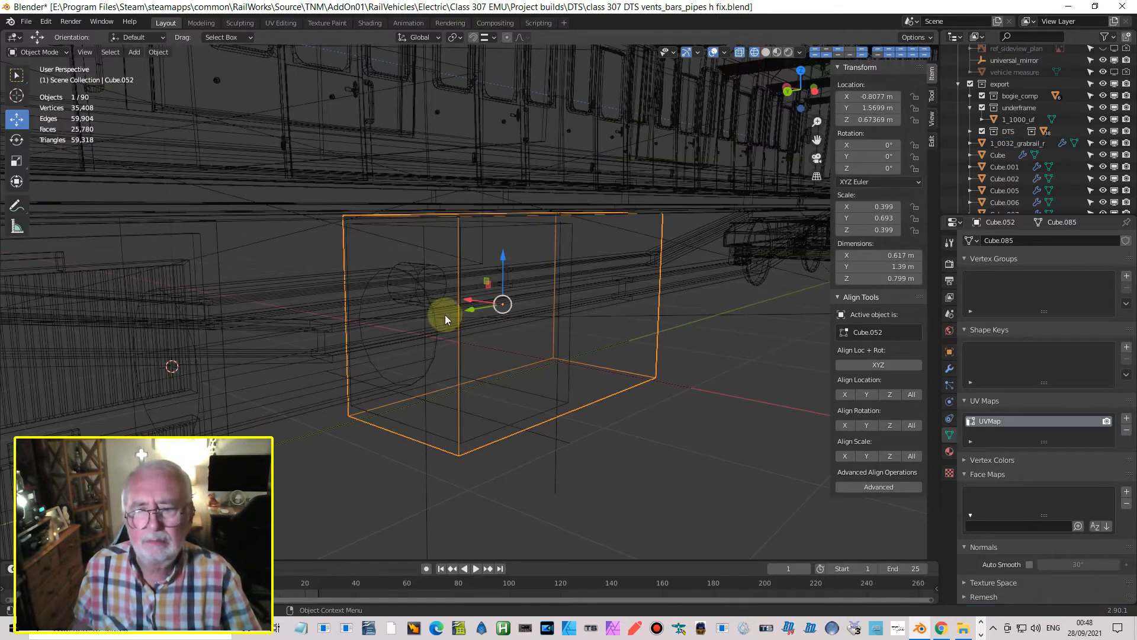
left_click(407, 293)
left_click(415, 287)
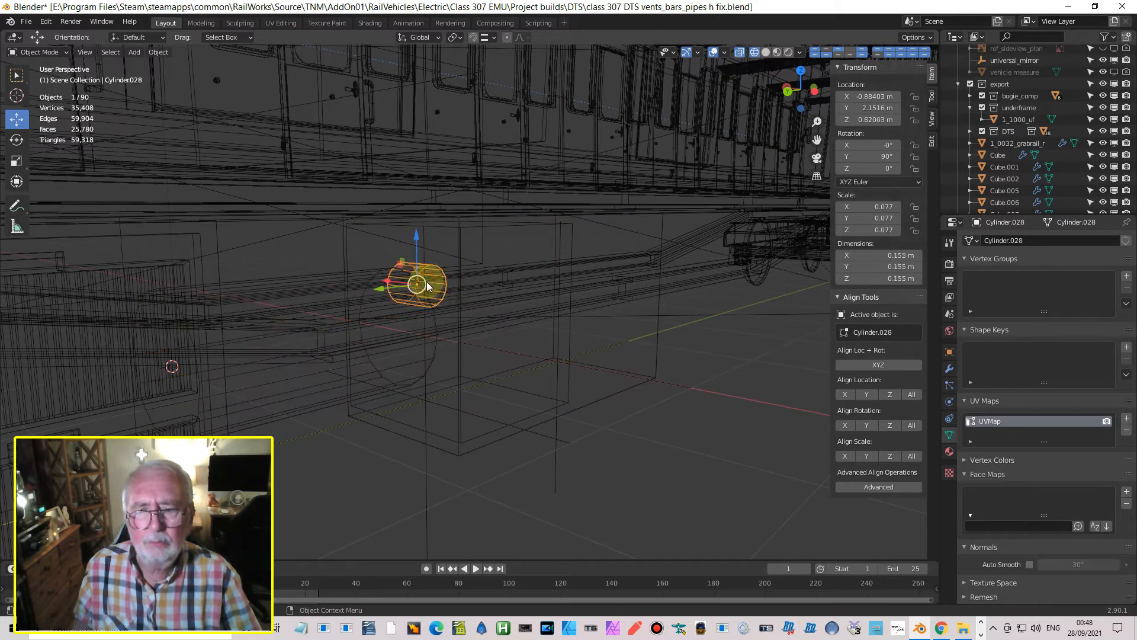
left_click_drag(389, 281, 602, 350)
- Slide the door panel along X to about -0.82 m so it stands slightly proud of the case, with solid display restored
left_click(497, 336)
left_click(438, 437)
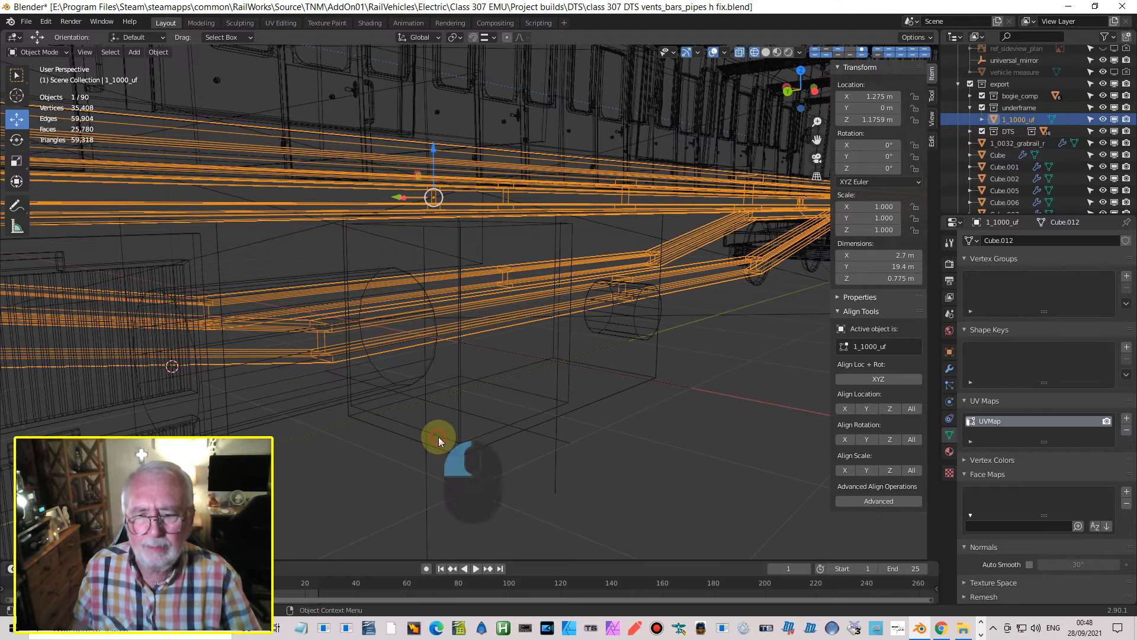
left_click_drag(412, 307, 431, 315)
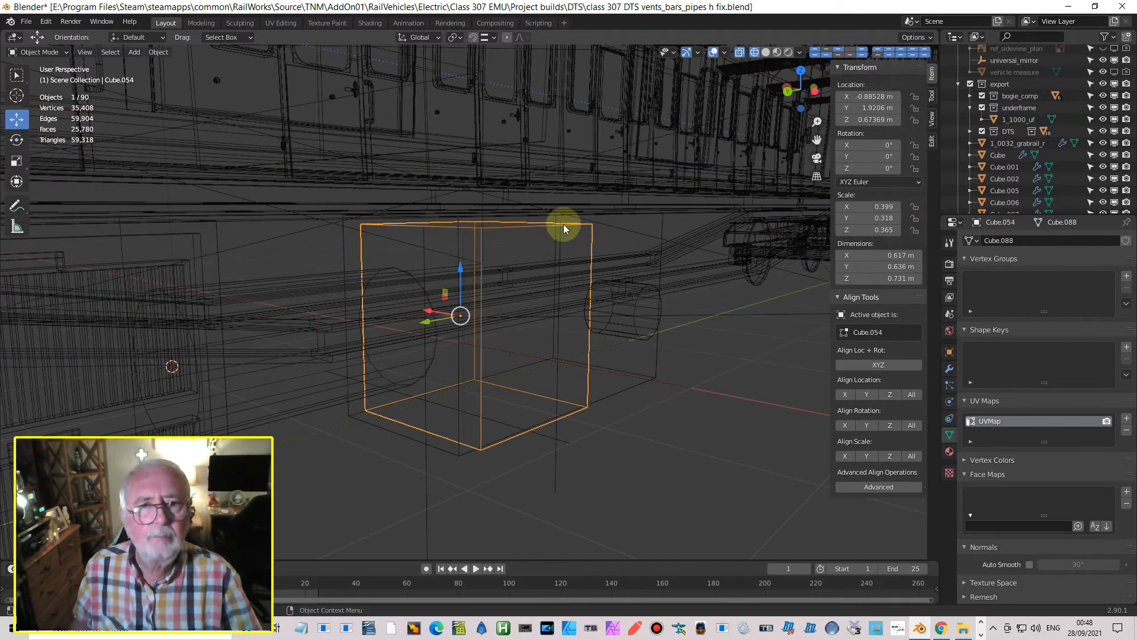
left_click(766, 52)
middle_click_drag(727, 162, 570, 304)
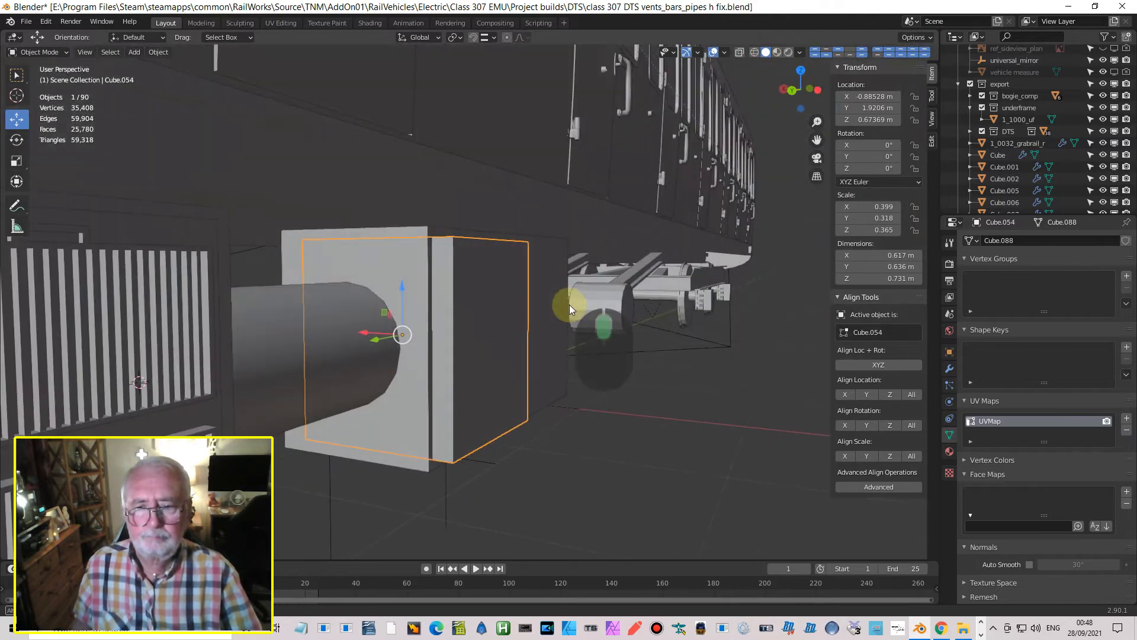
left_click_drag(367, 328, 357, 332)
mouse_move(357, 333)
middle_mouse_down()
mouse_move(369, 275)
mouse_move(319, 315)
mouse_move(360, 339)
middle_mouse_up()
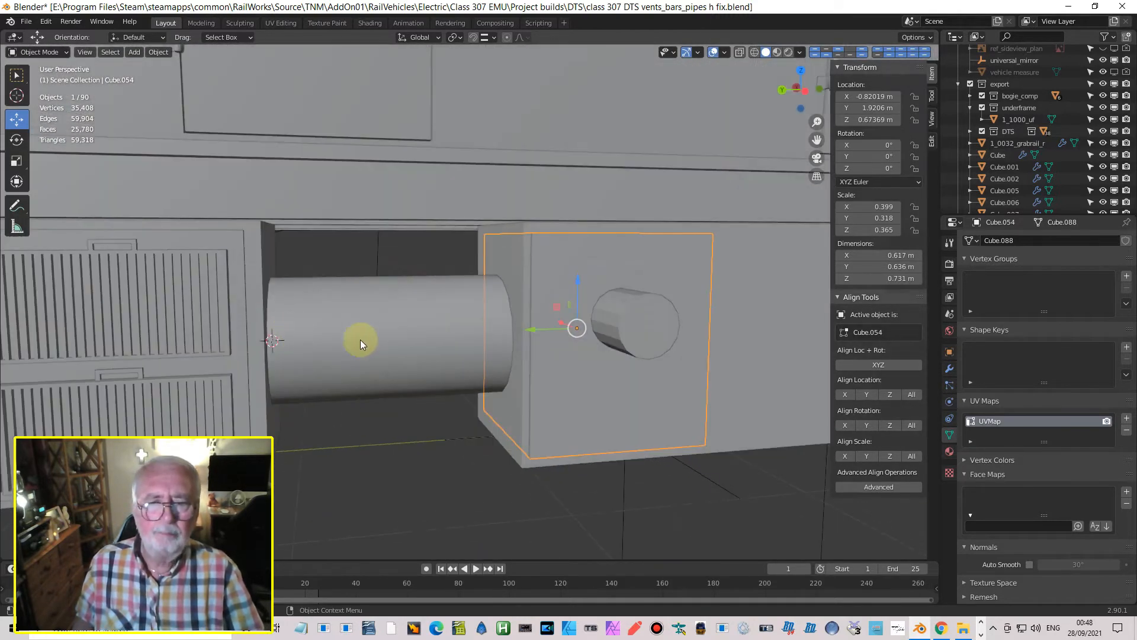
- Move the small cylinder back toward the door panel along X to about -1.307 m
left_click(619, 318)
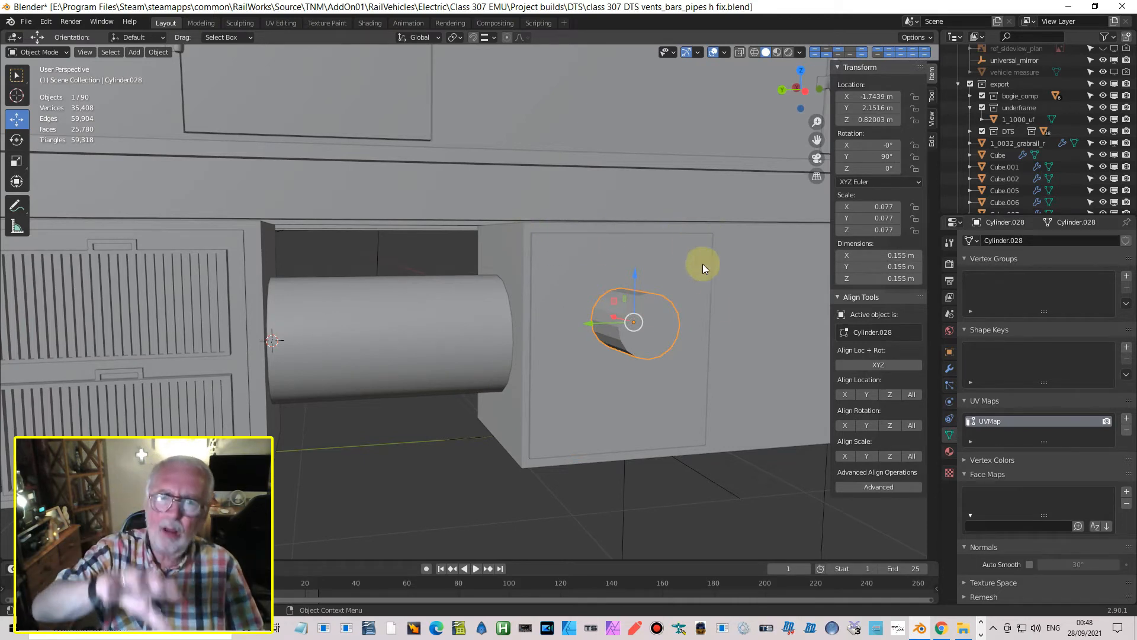
middle_click_drag(681, 391, 628, 385)
middle_click_drag(652, 262, 708, 344)
left_click_drag(560, 290, 507, 307)
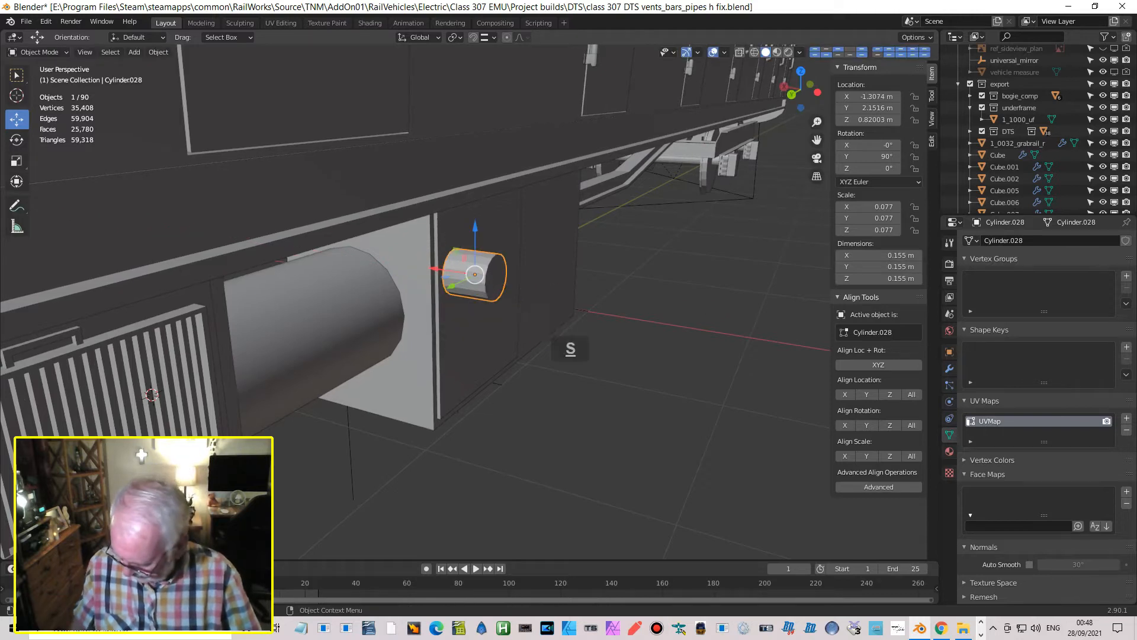
- Flatten the small cylinder along X to about 0.053 m thick and move it toward the panel to X about -1.223 m
key("s")
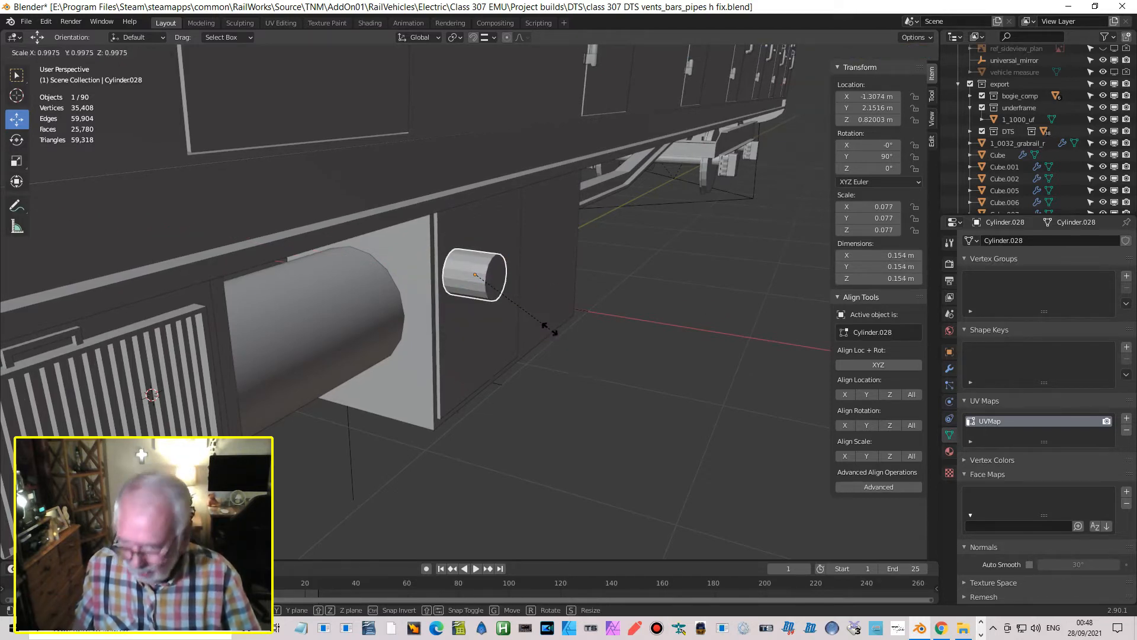
key("x")
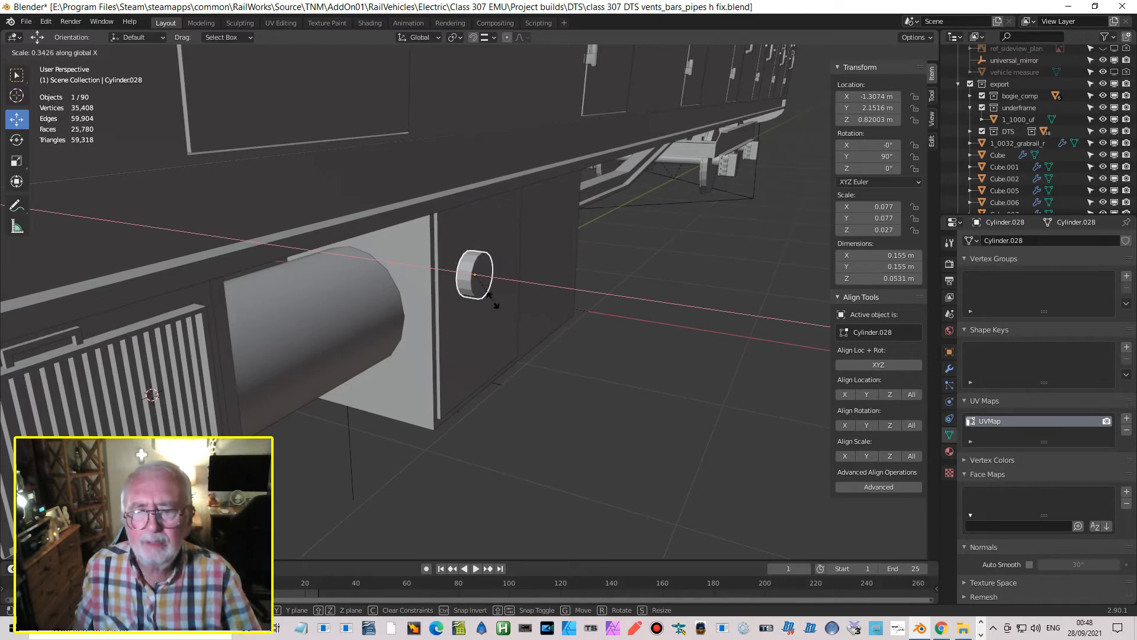
left_click(493, 300)
left_click_drag(439, 270, 412, 261)
- Scale the flattened disc down uniformly in the left side view to about 0.127 m in diameter
middle_click_drag(413, 261, 706, 389)
key("ctrl+KP_3")
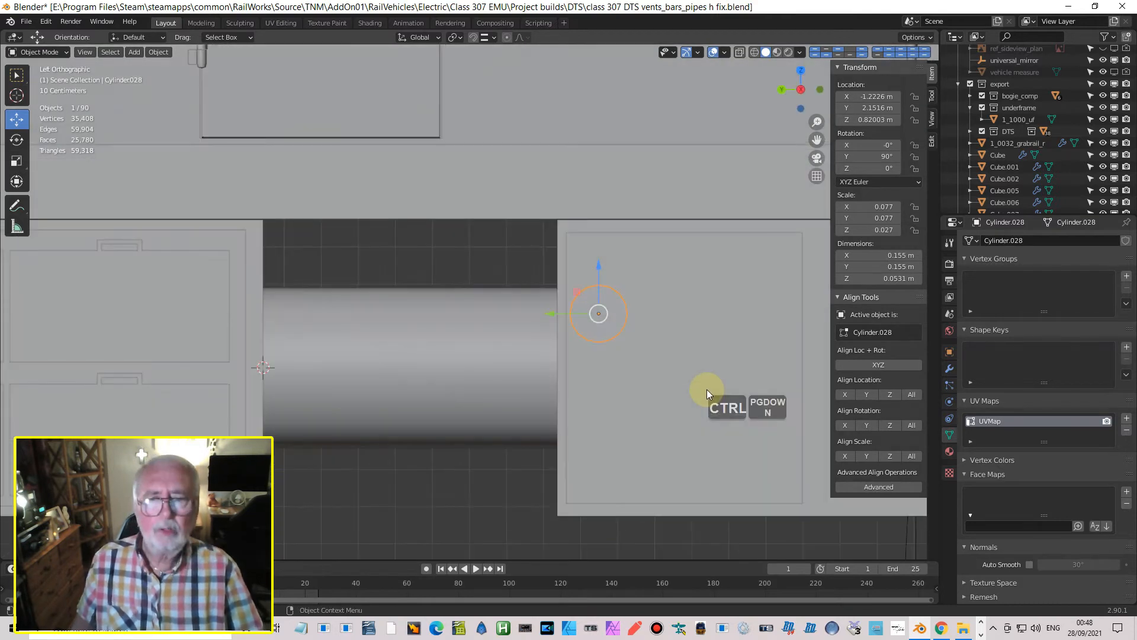
middle_click_drag(641, 324, 599, 323, "shift")
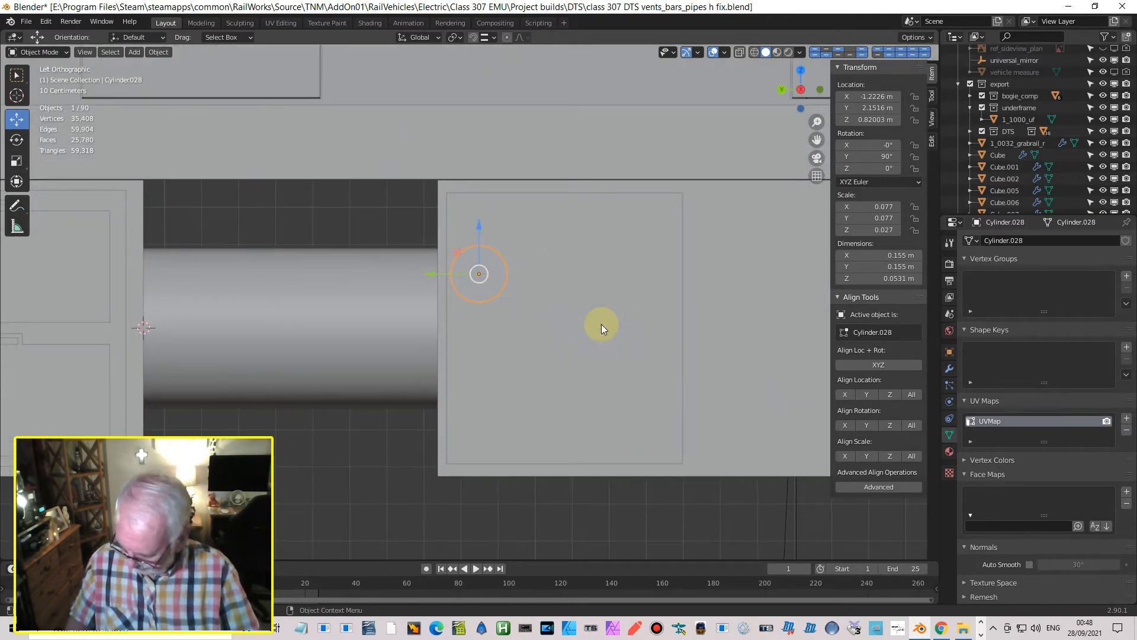
key("s")
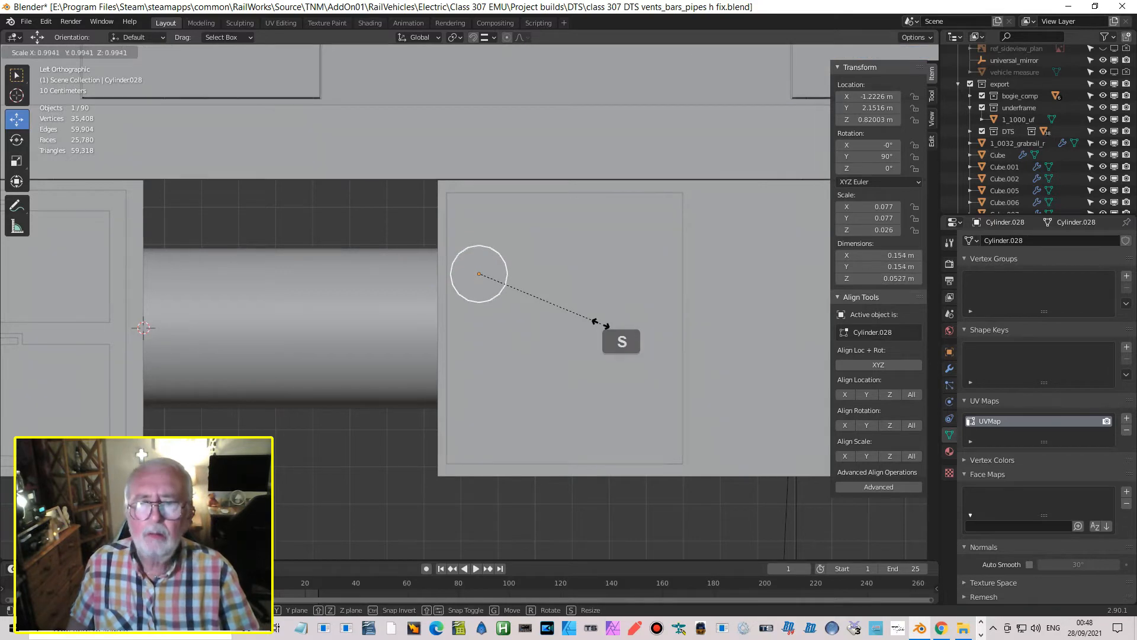
left_click(577, 314)
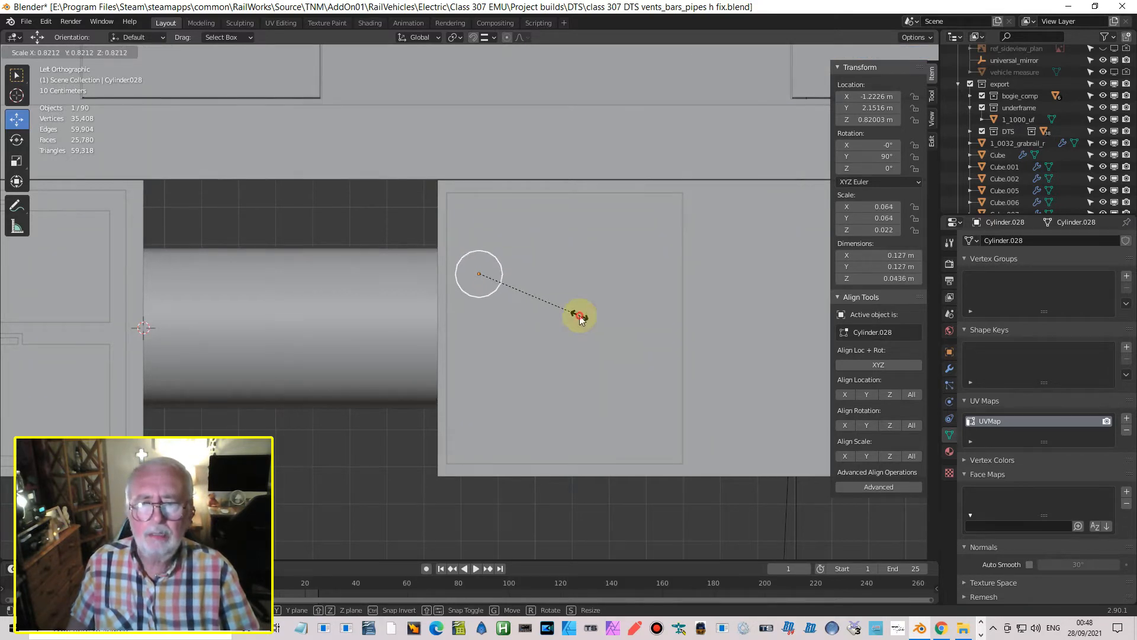
- Extrude the disc's outer face in place and scale it to about 0.93 to form a thin rim
middle_click_drag(565, 313, 374, 223)
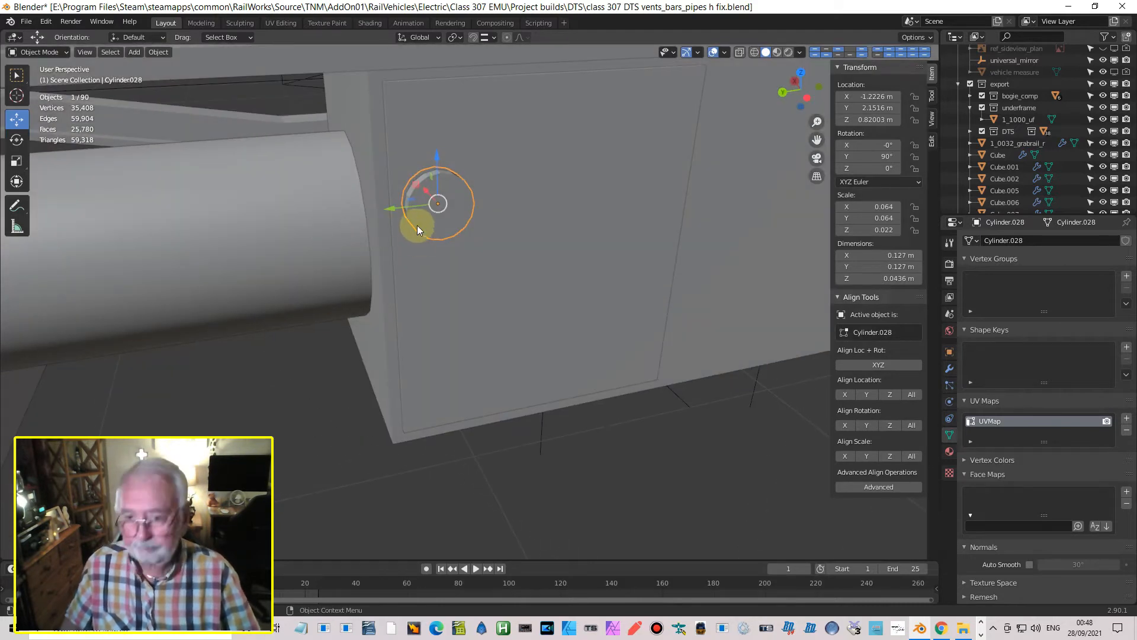
key("Tab")
left_click(437, 202)
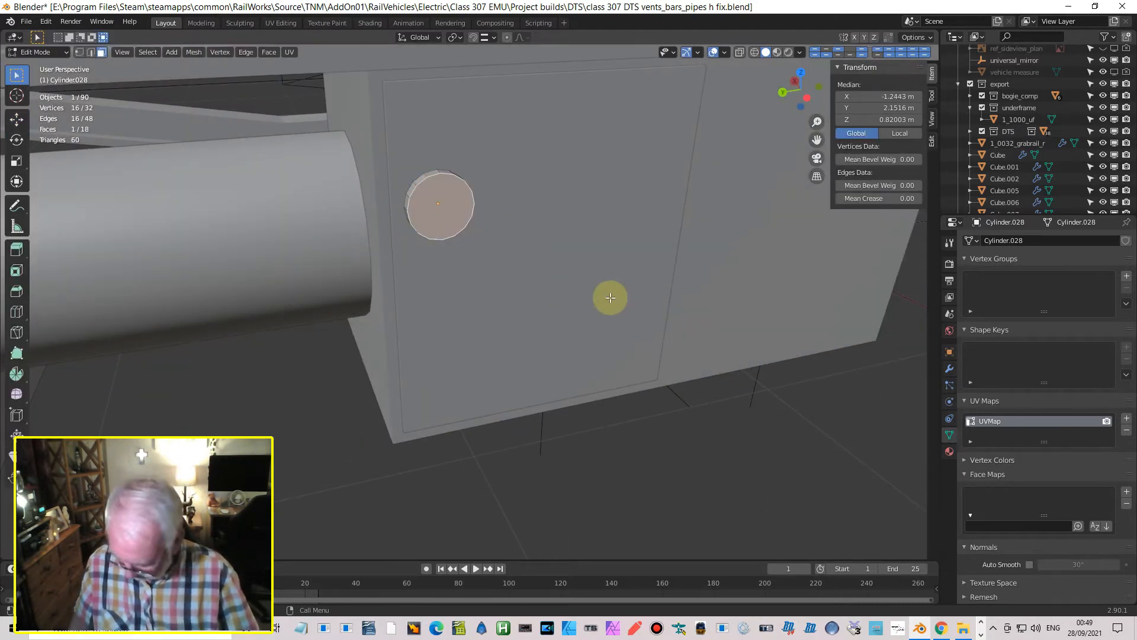
key("ctrl+KP_3")
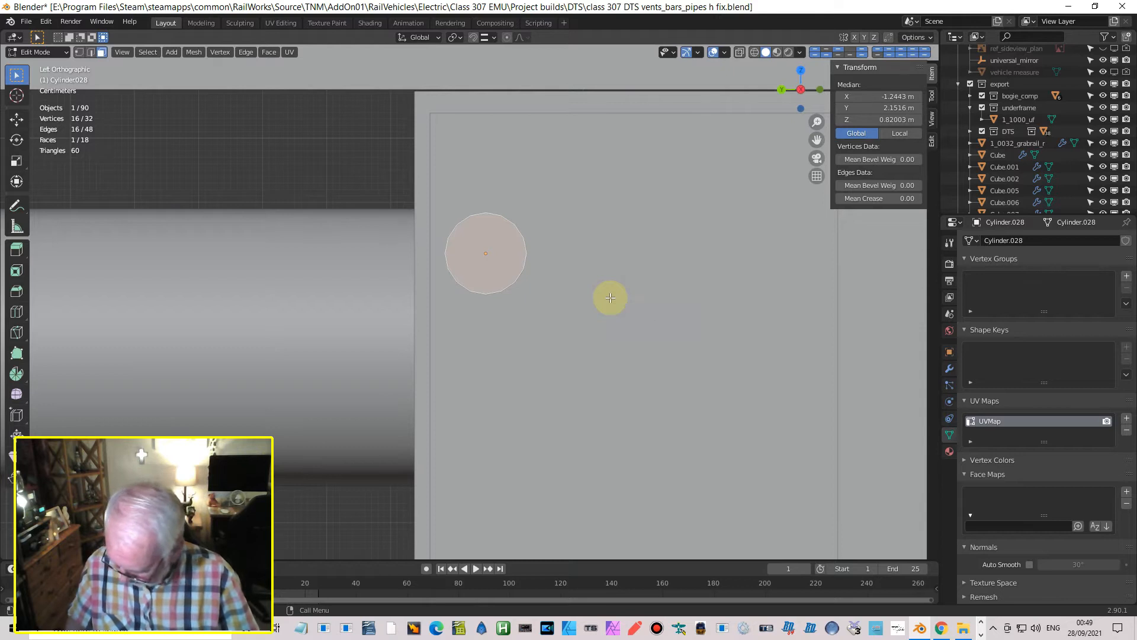
key("e")
key("Return")
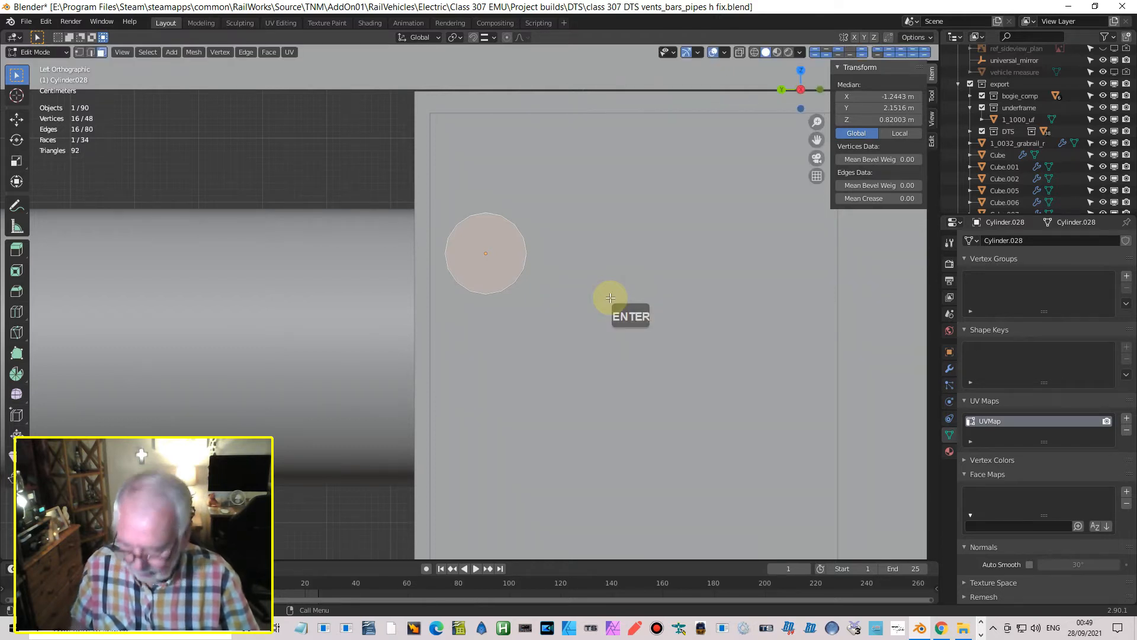
key("s")
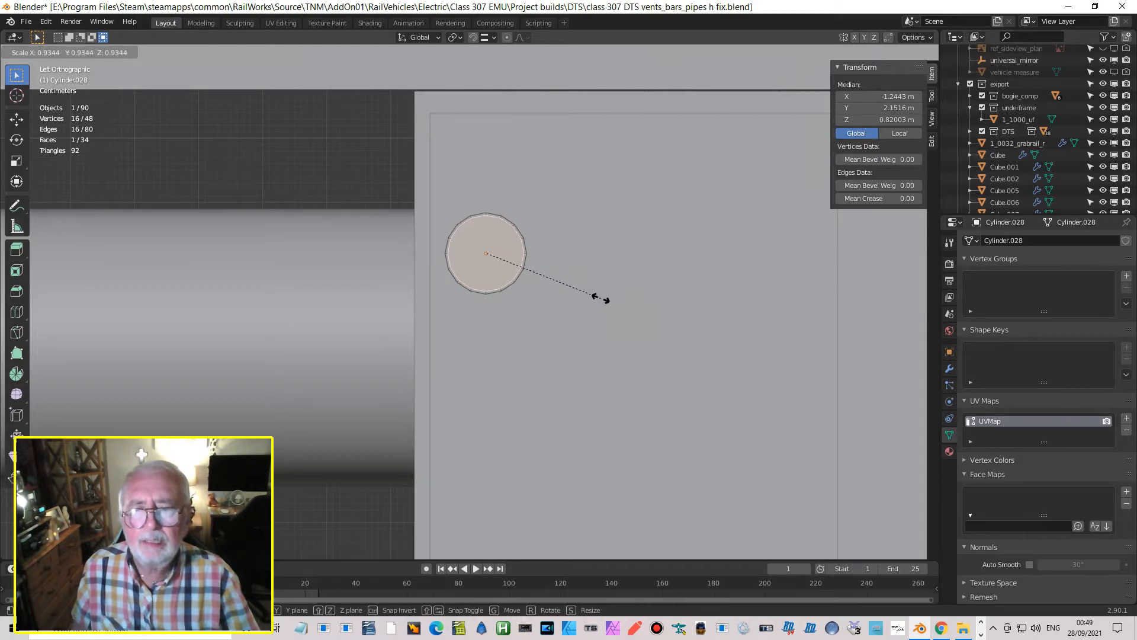
left_click(599, 298)
- Extrude the disc's inset face inward by about 0.01 m to create a shallow recess
middle_click_drag(540, 305, 479, 296)
middle_click_drag(437, 264, 609, 338, "shift")
scroll(579, 325, "up", 3)
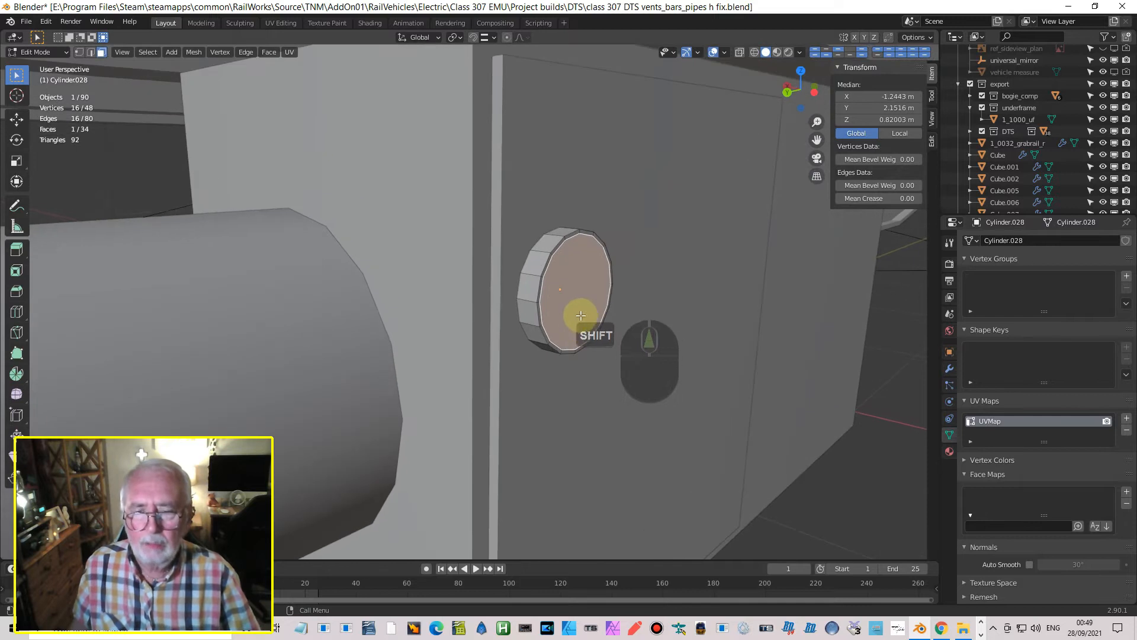
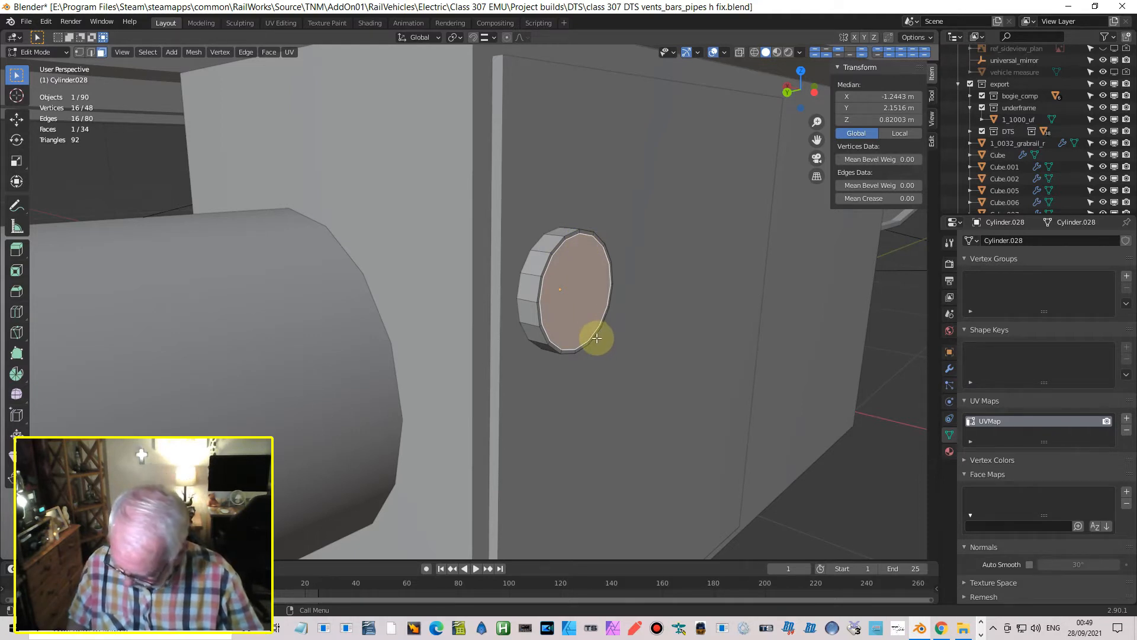
key("e")
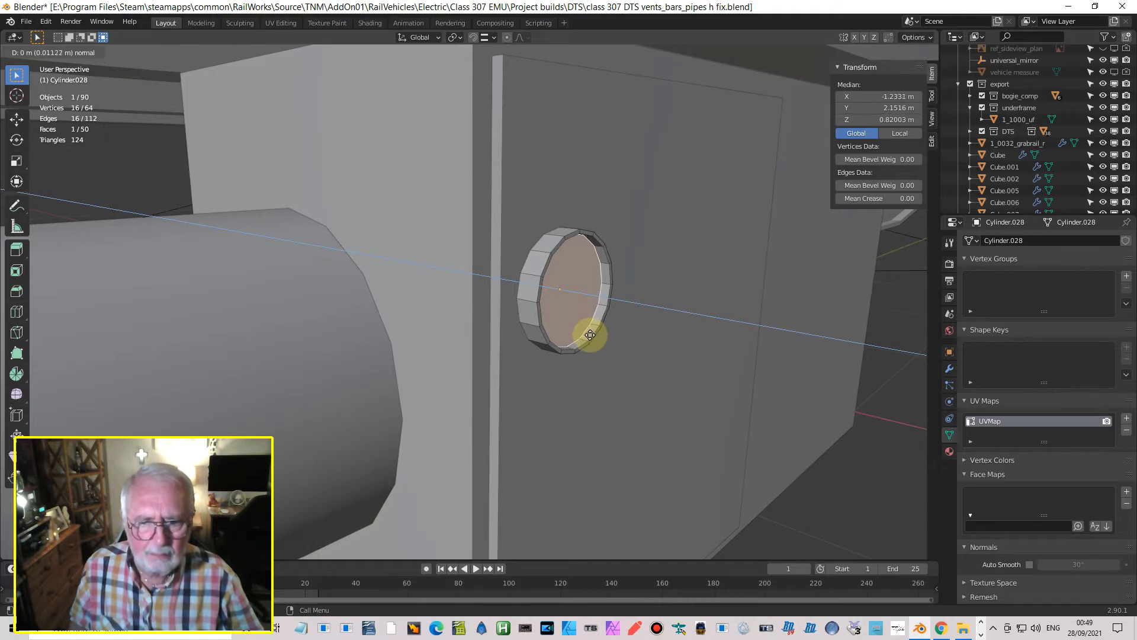
left_click(590, 335)
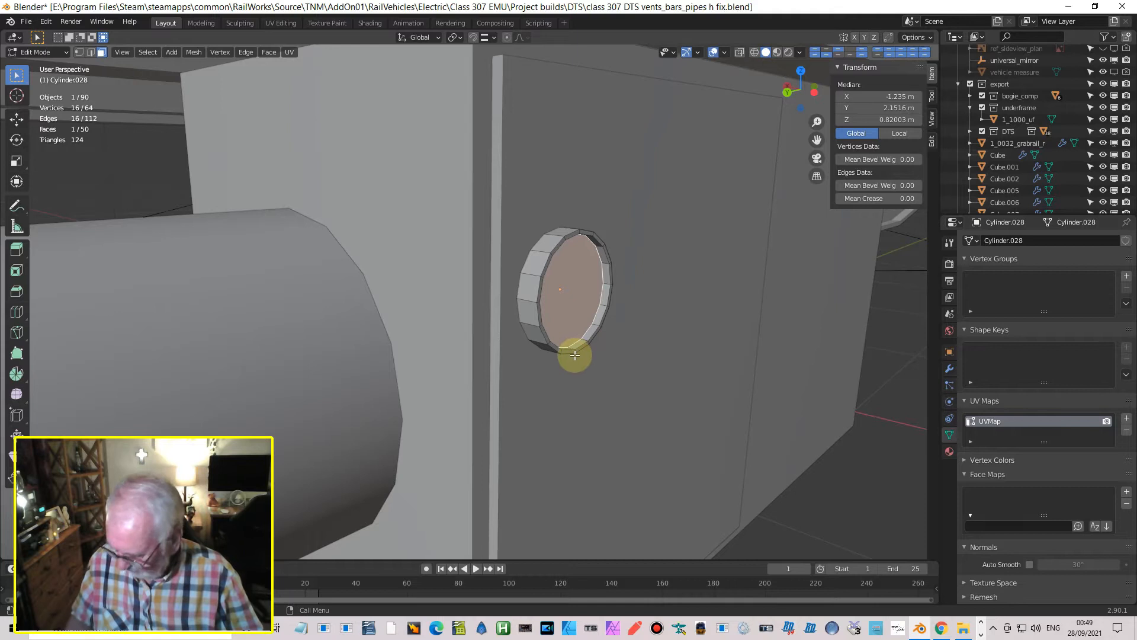
- Return to Object Mode and push the recessed disc into the door panel along X to about -1.207 m
key("Tab")
mouse_move(523, 281)
left_mouse_down()
mouse_move(500, 273)
mouse_move(518, 286)
left_mouse_up()
middle_click_drag(519, 286, 610, 288)
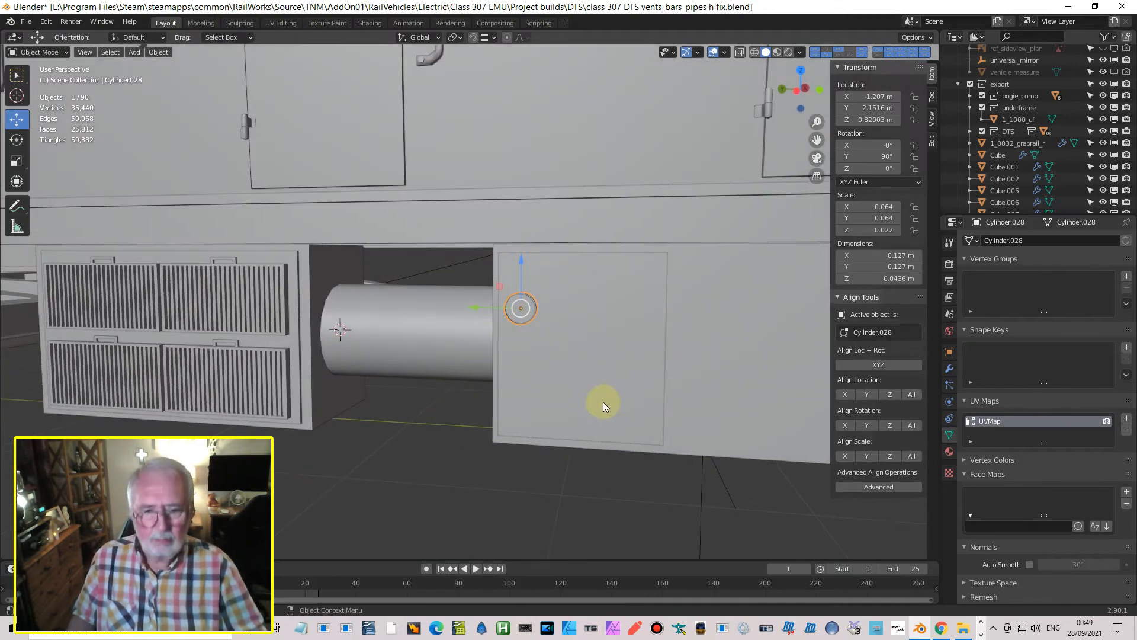
left_click(612, 439)
middle_click_drag(615, 393, 617, 325)
scroll(559, 332, "up", 3)
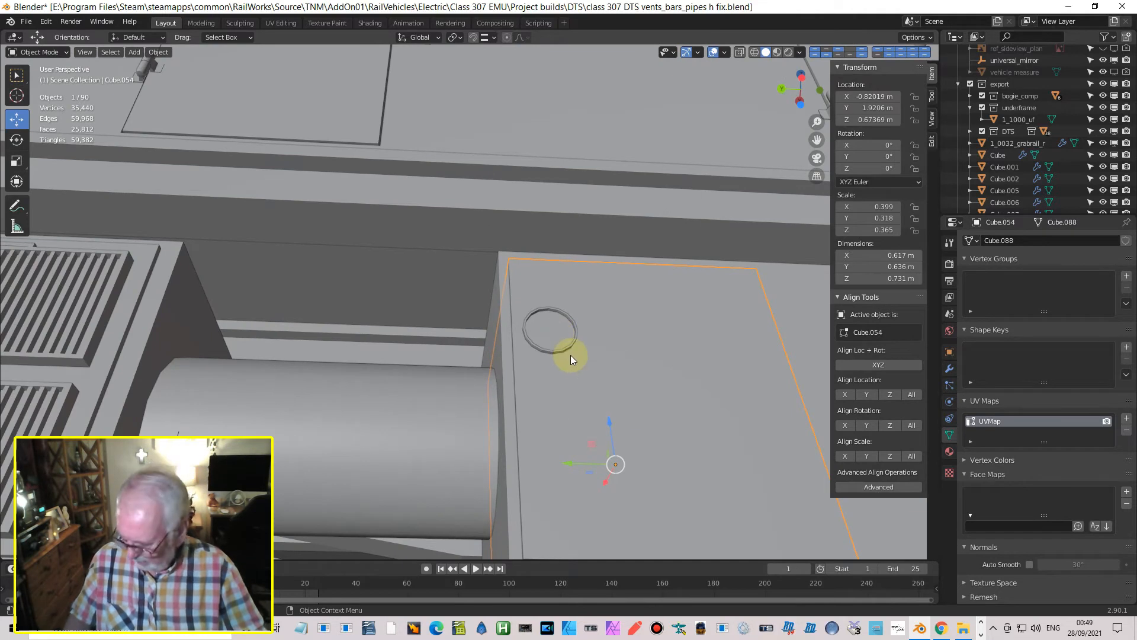
key("Tab")
key("Tab")
- Fill a vertical bar face across the recessed disc between two top and two bottom vertices of its front inner rim
left_click(570, 347)
scroll(576, 341, "up", 4)
middle_click_drag(600, 351, 485, 329)
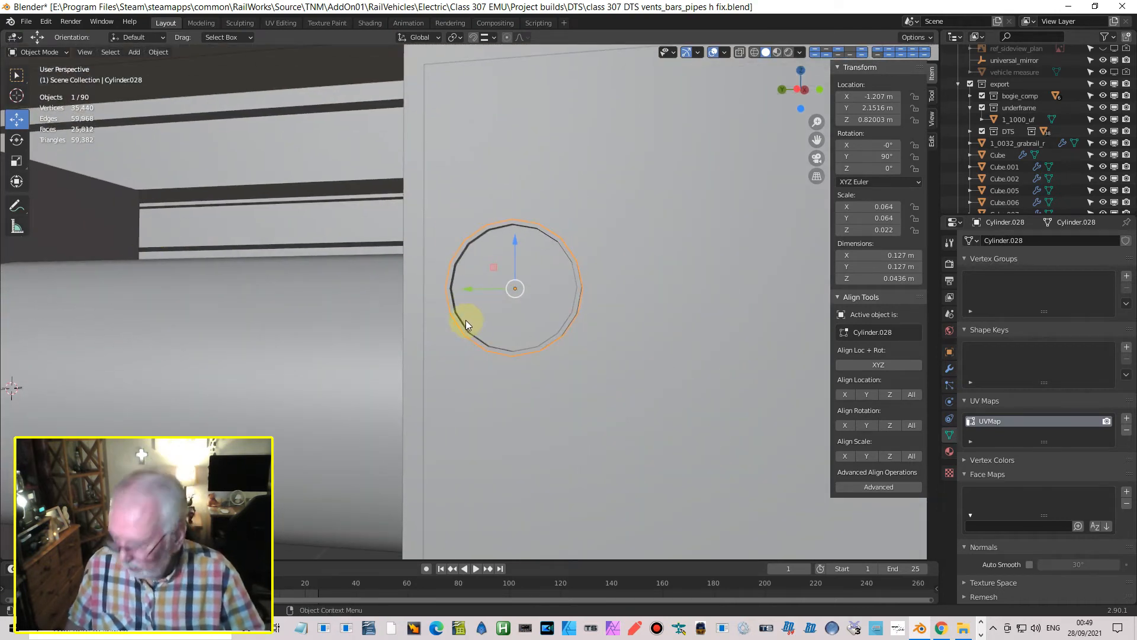
key("Tab")
left_click(80, 54)
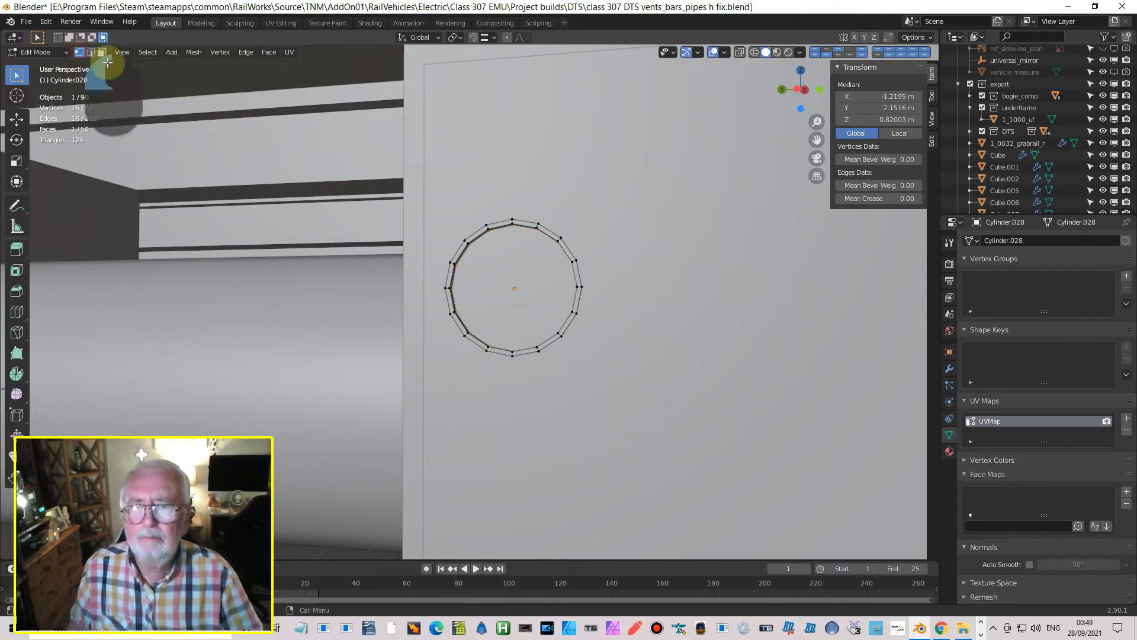
middle_click_drag(540, 223, 532, 188)
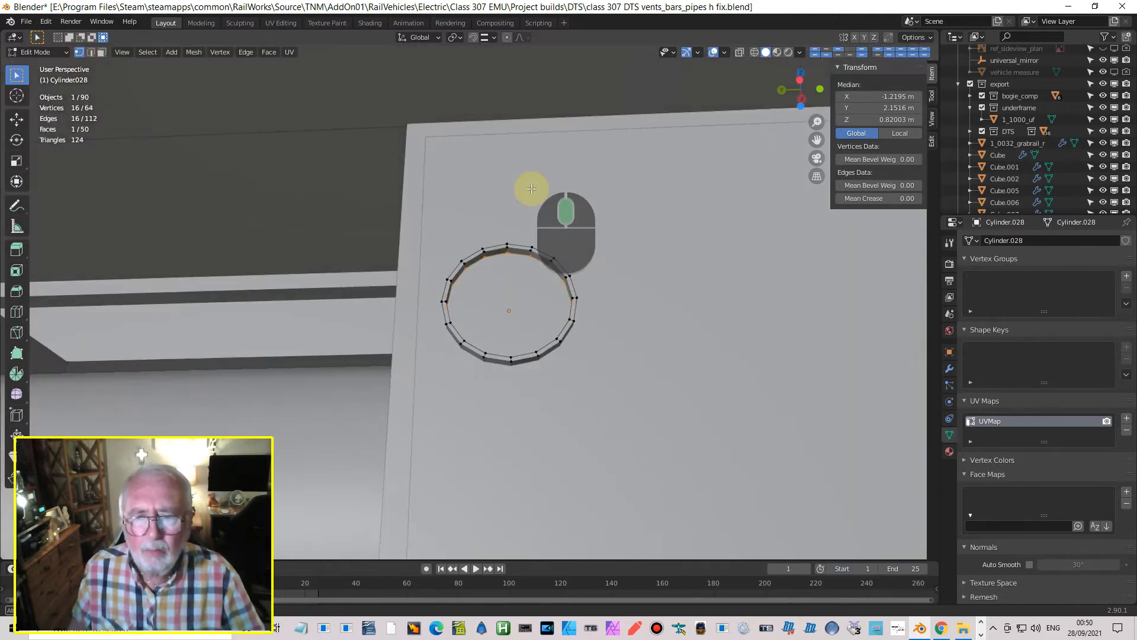
left_click(507, 247)
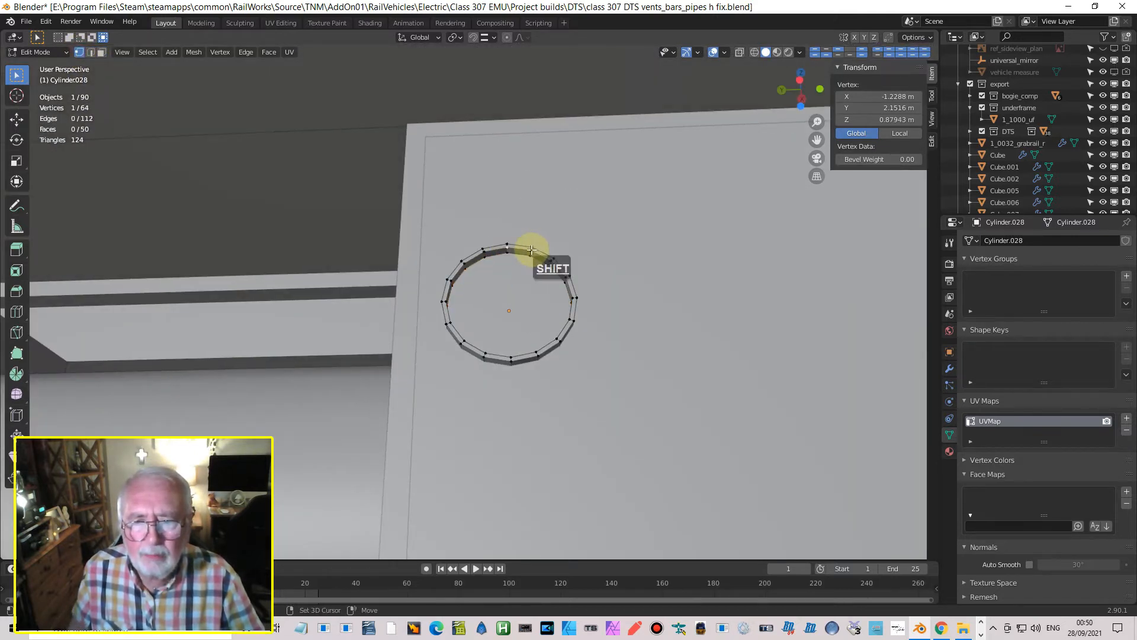
left_click(481, 355, "shift")
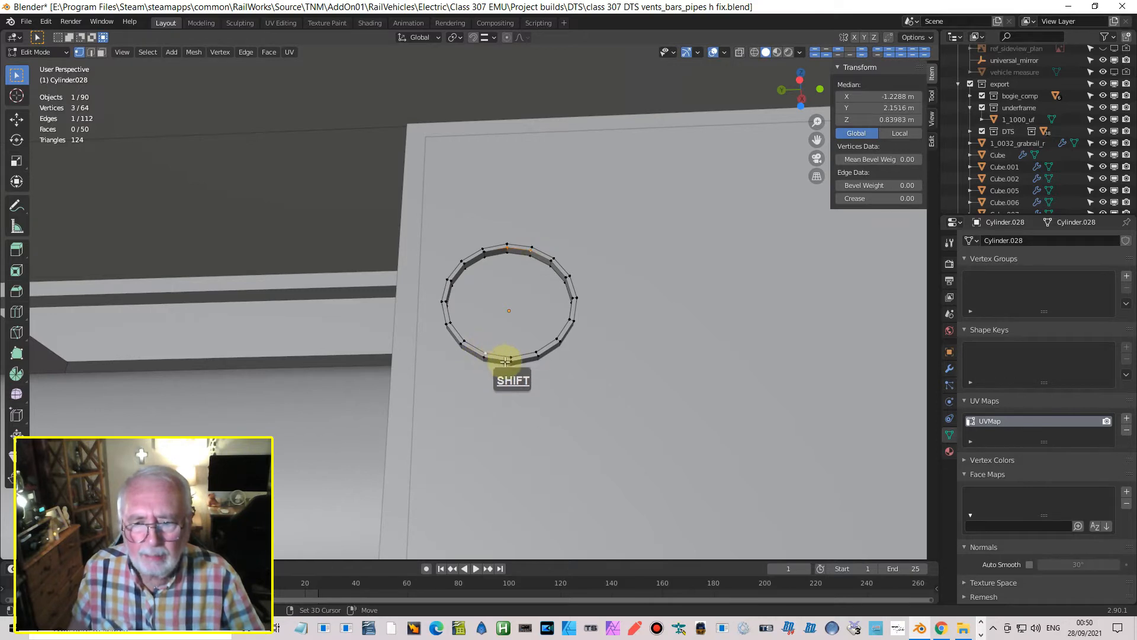
left_click(510, 357, "shift")
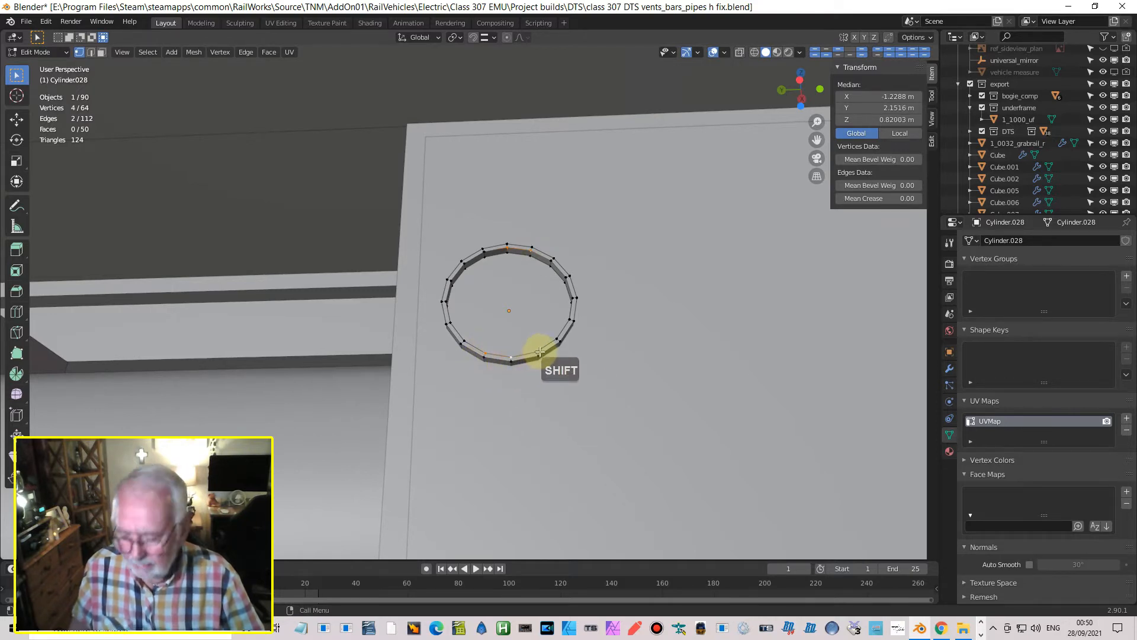
key("f")
- Fill one side wall of the disc's vertical bar, joining its front edge to the recess floor
middle_click_drag(526, 350, 546, 194)
left_click(565, 193)
left_click(566, 191, "shift")
middle_click_drag(563, 300, 548, 362)
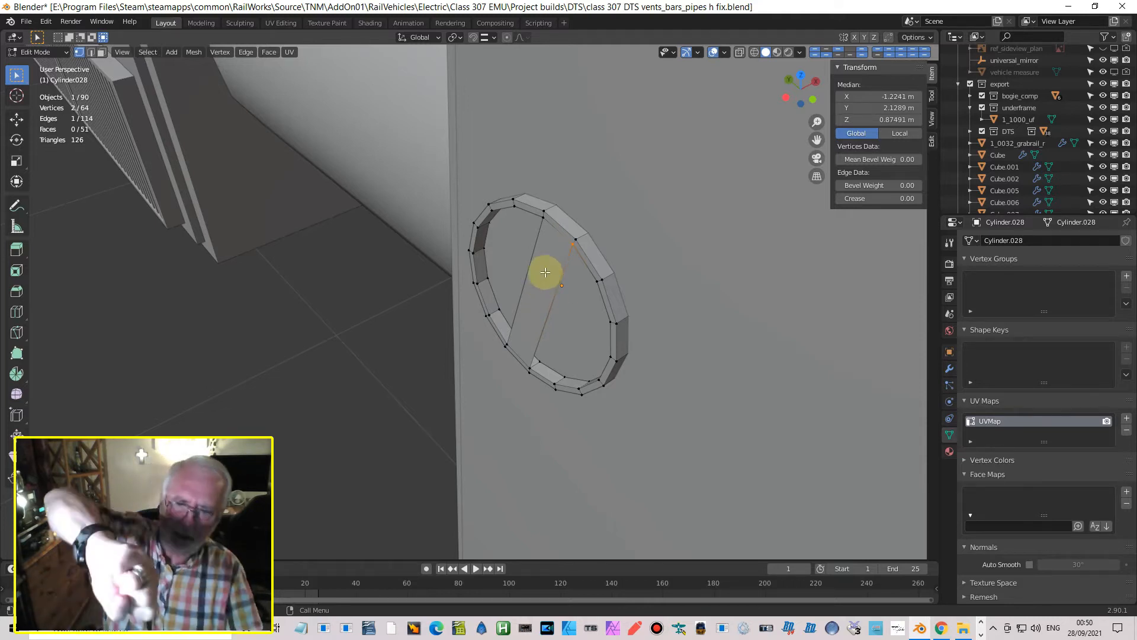
middle_click_drag(550, 311, 569, 243)
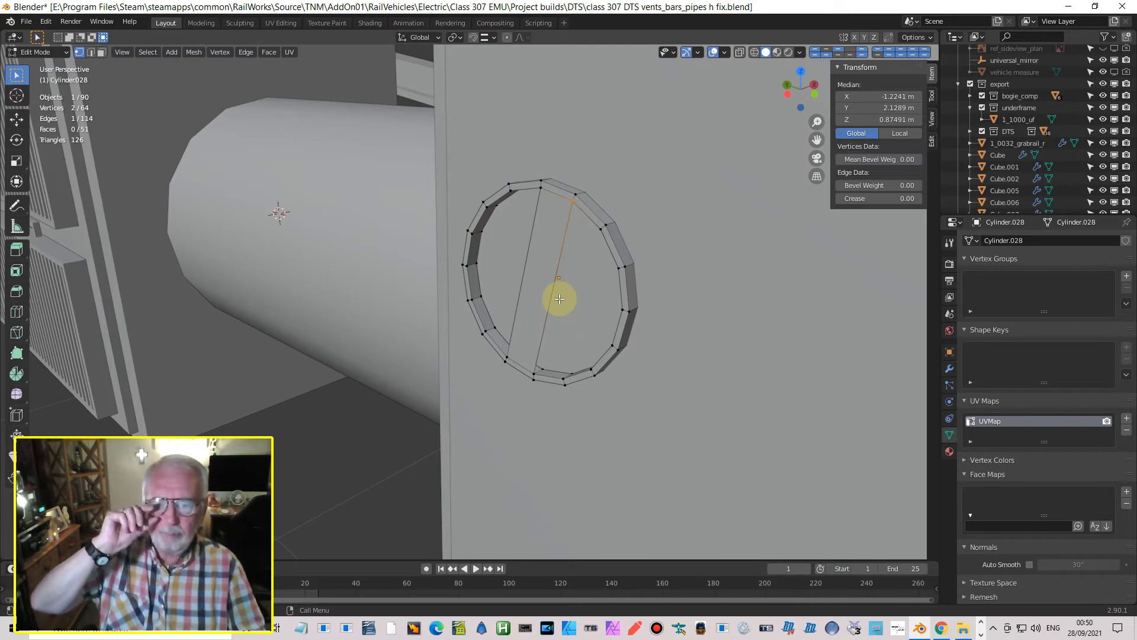
middle_click_drag(565, 301, 546, 274)
middle_click_drag(541, 332, 543, 369)
key("shift")
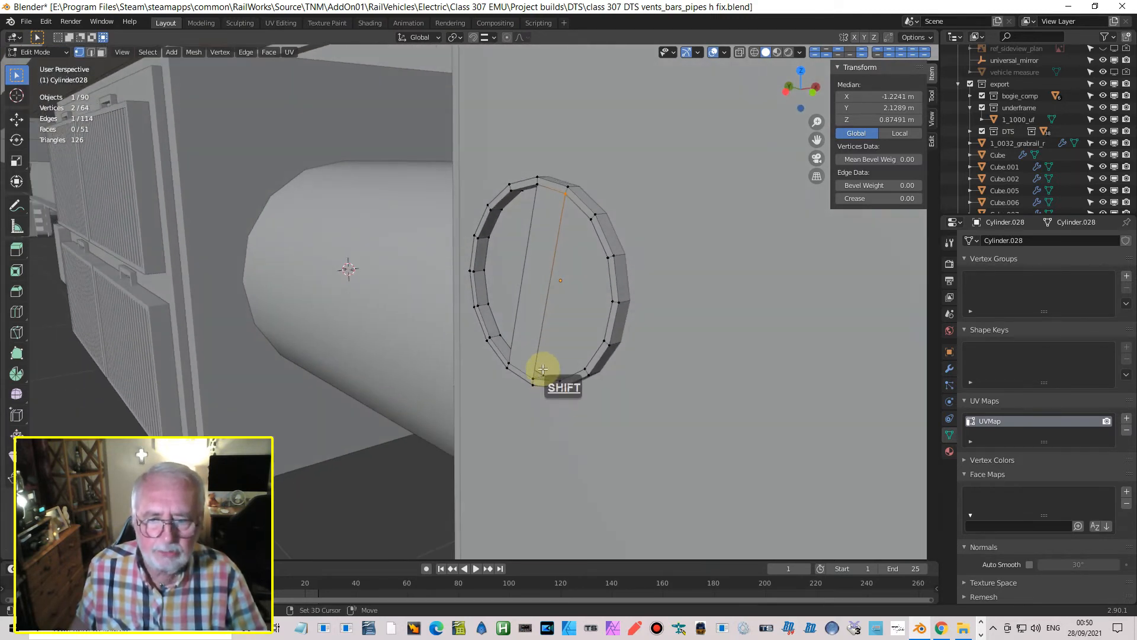
left_click(542, 372, "shift")
left_click(534, 379, "shift")
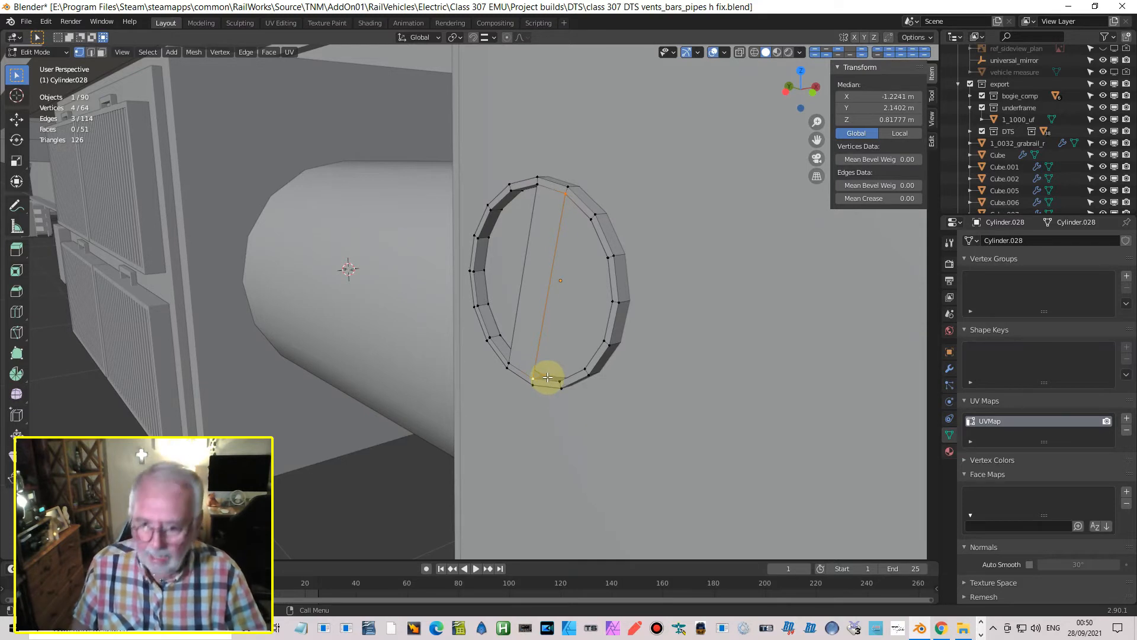
key("f")
- Fill the opposite side wall of the vertical bar between its front edge and the recess floor
middle_click_drag(577, 337, 535, 196)
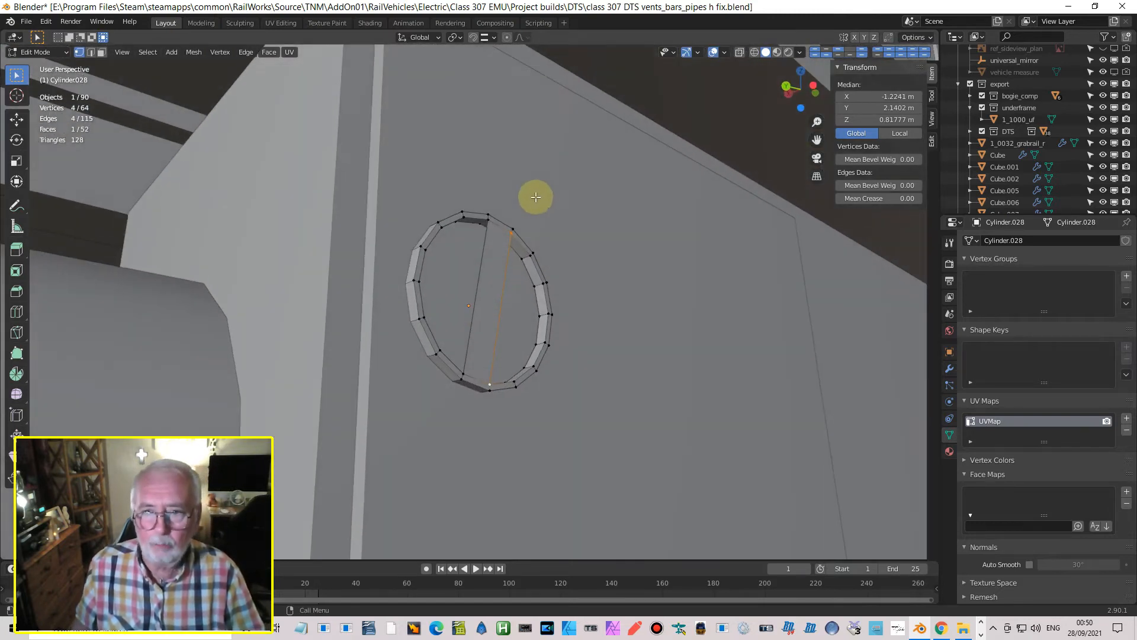
left_click(475, 227)
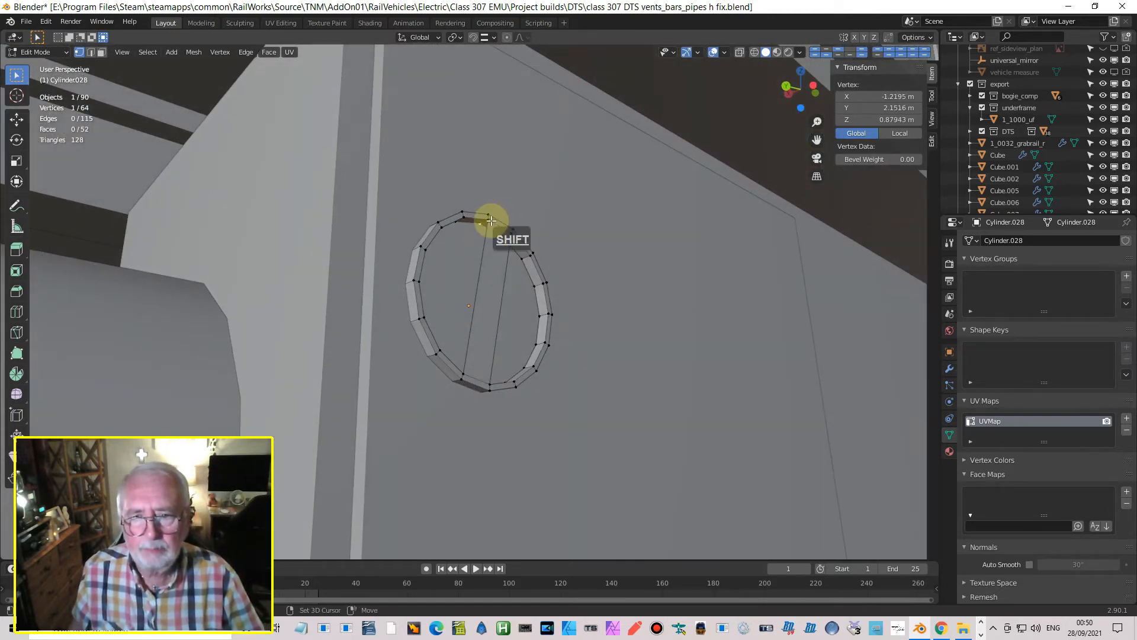
left_click(490, 221, "shift")
middle_click_drag(484, 292, 460, 327)
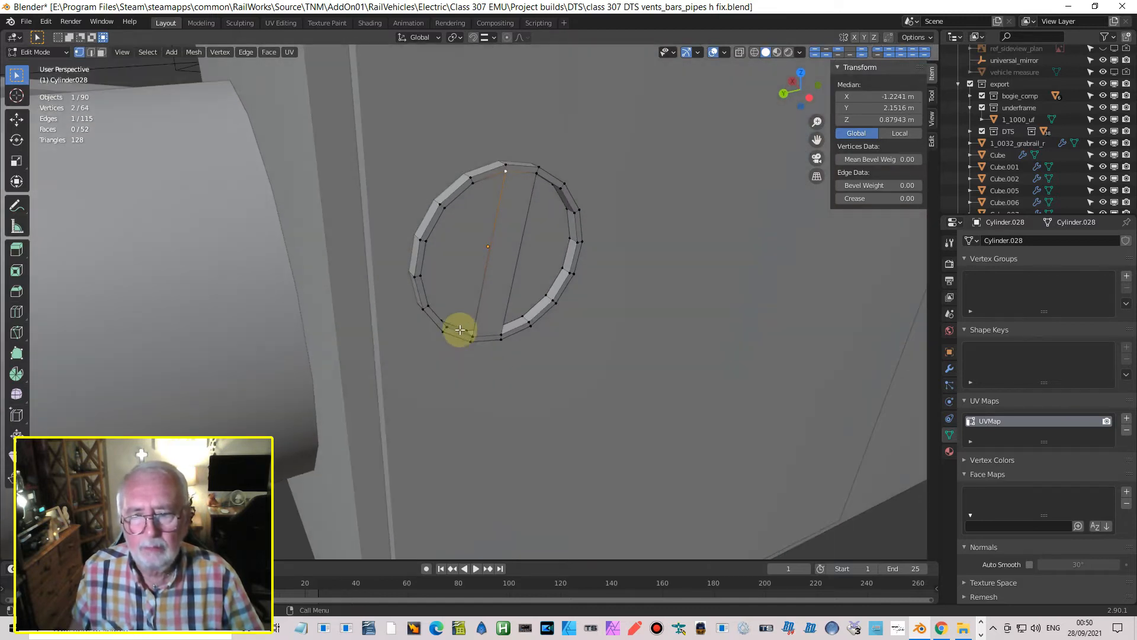
left_click(474, 330, "shift")
left_click(485, 333, "shift")
key("f")
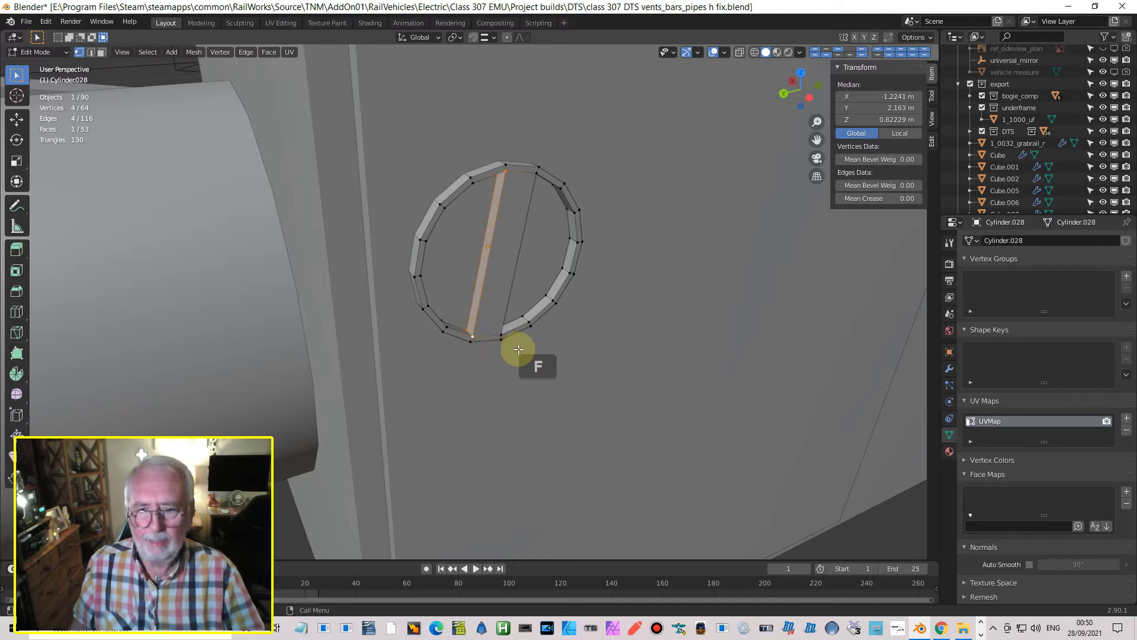
- Return to Object Mode and nudge the barred disc slightly further into the door panel along X, to about -1.205 m
scroll(527, 347, "down", 3)
key("Tab")
middle_click_drag(519, 332, 391, 261)
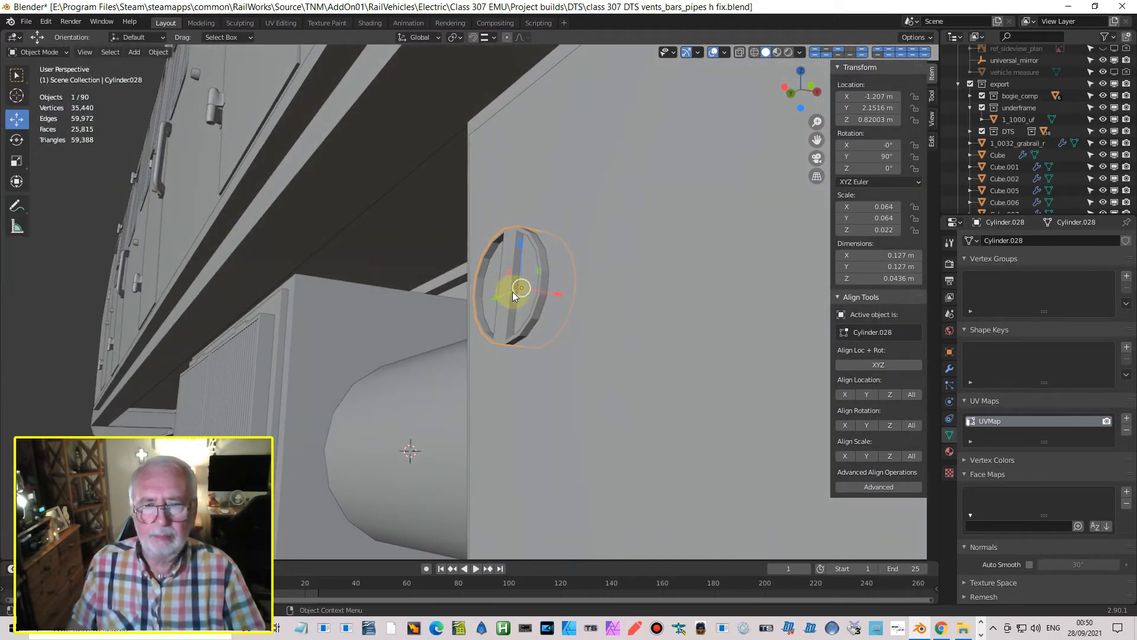
left_click_drag(556, 296, 541, 298)
middle_click_drag(542, 298, 589, 300)
scroll(589, 300, "down", 5)
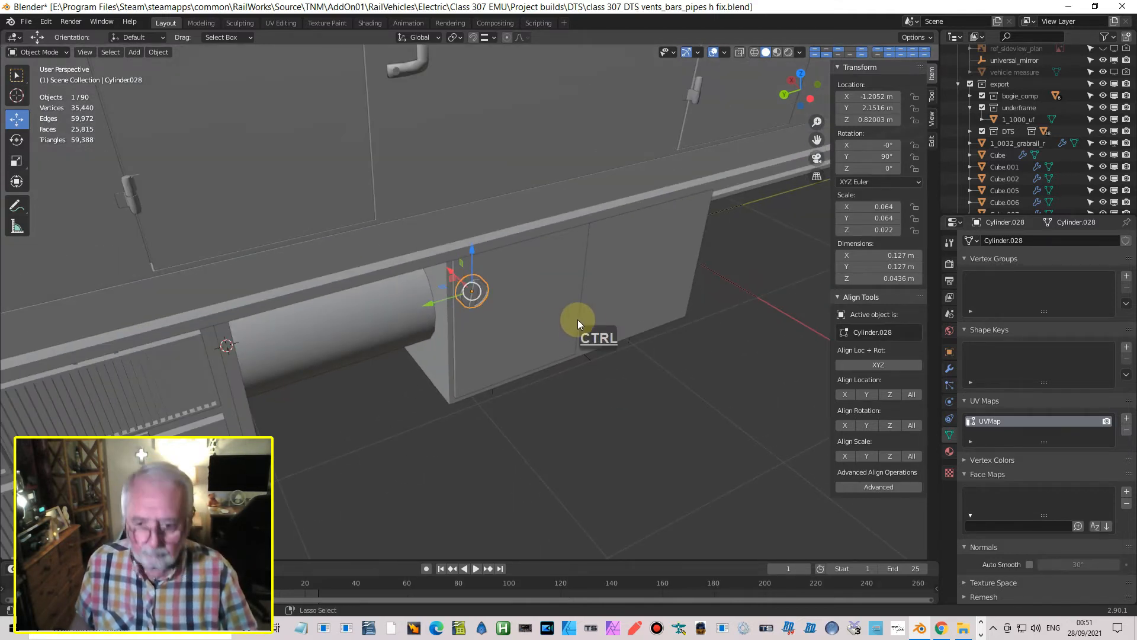
- Duplicate the barred disc in the left side view and move the copy along Y to about 1.698 m
key("ctrl+KP_3")
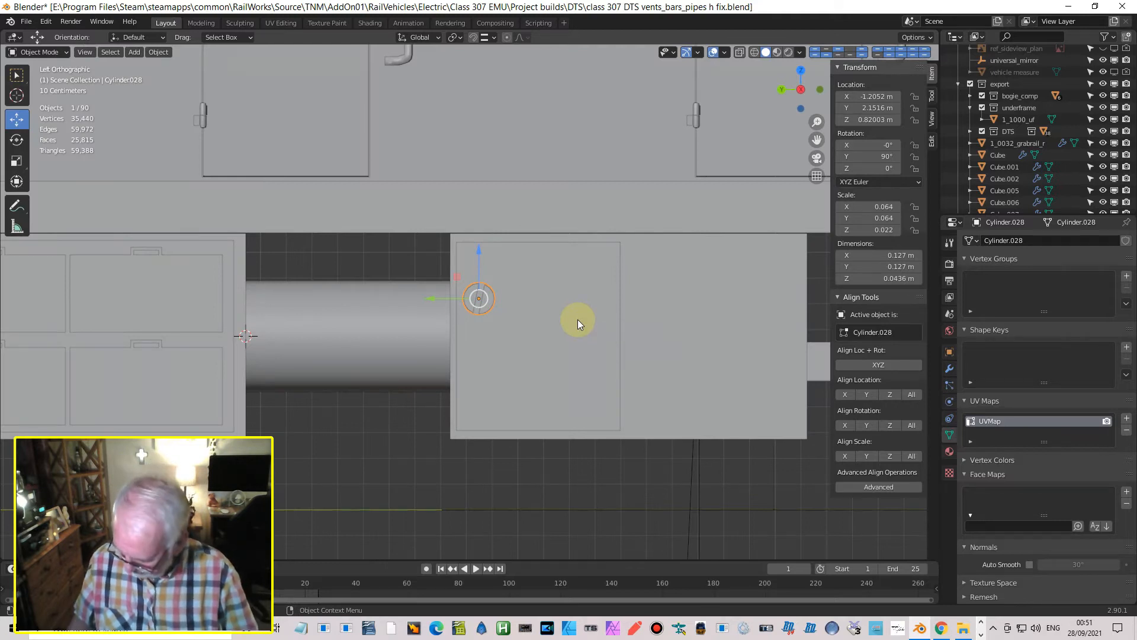
key("shift+d")
key("Return")
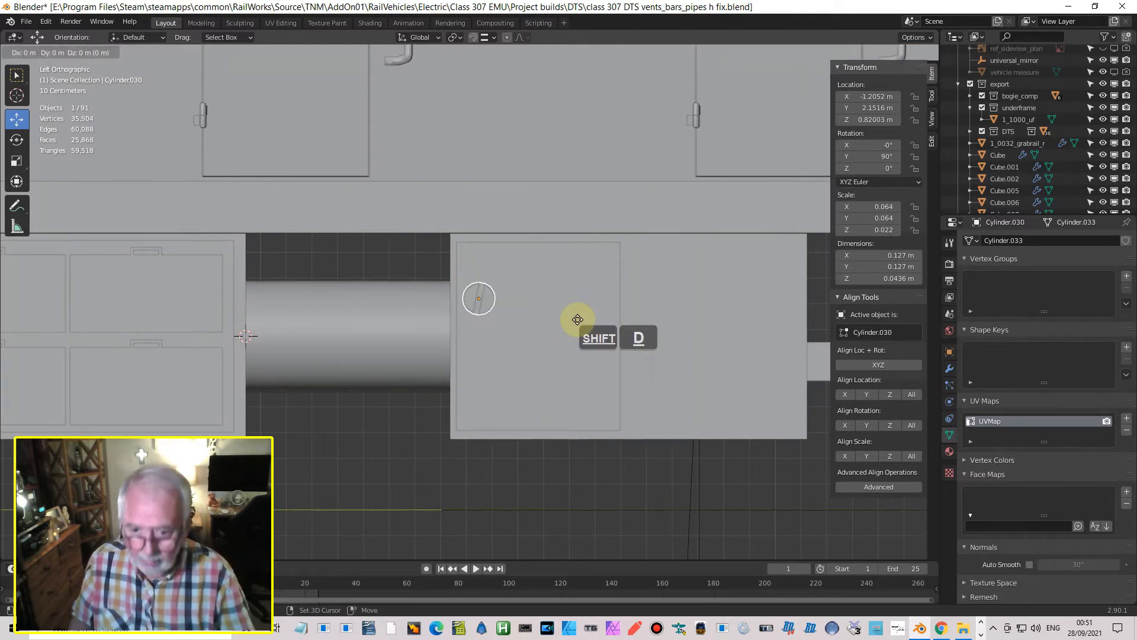
left_click_drag(426, 299, 545, 319)
- Snap the 3D cursor to the origin of the door panel
left_click(527, 368)
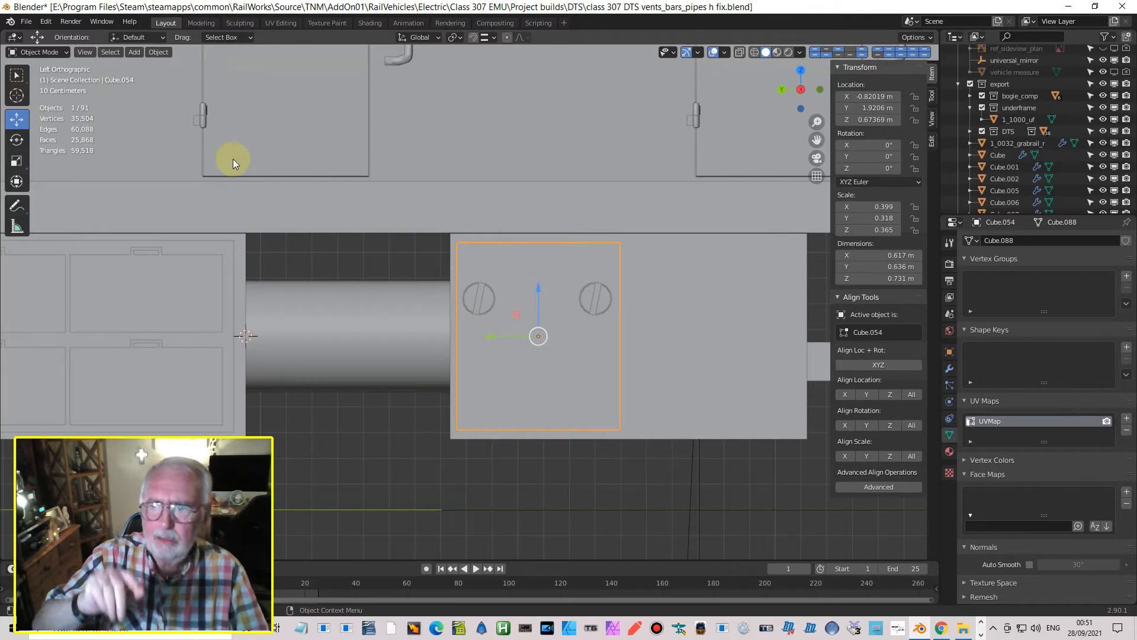
left_click(153, 53)
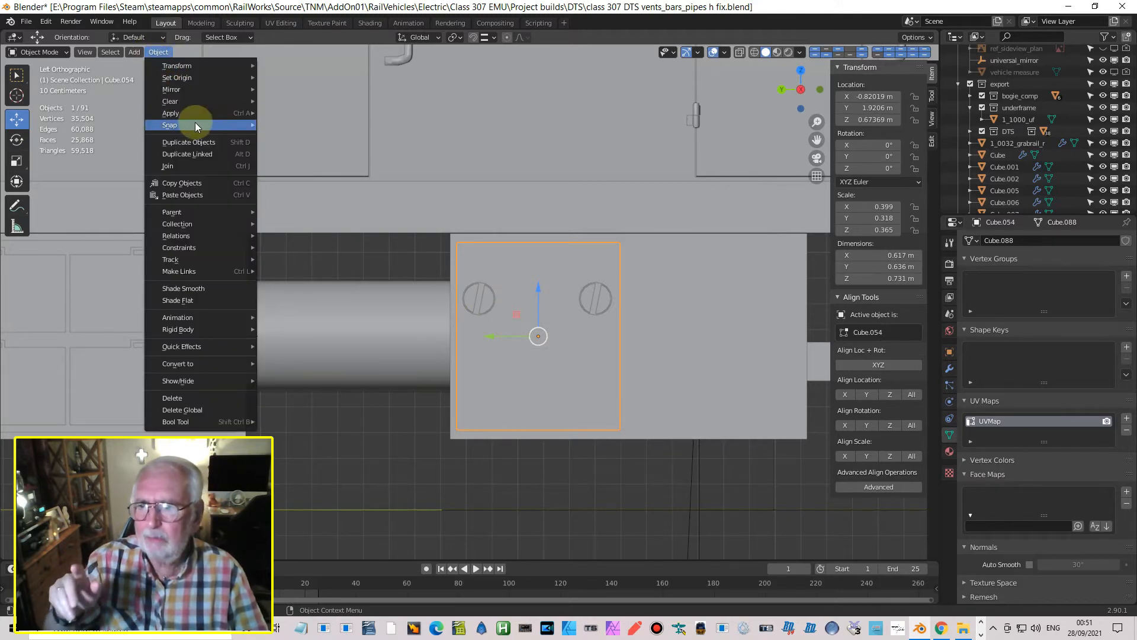
left_click(299, 176)
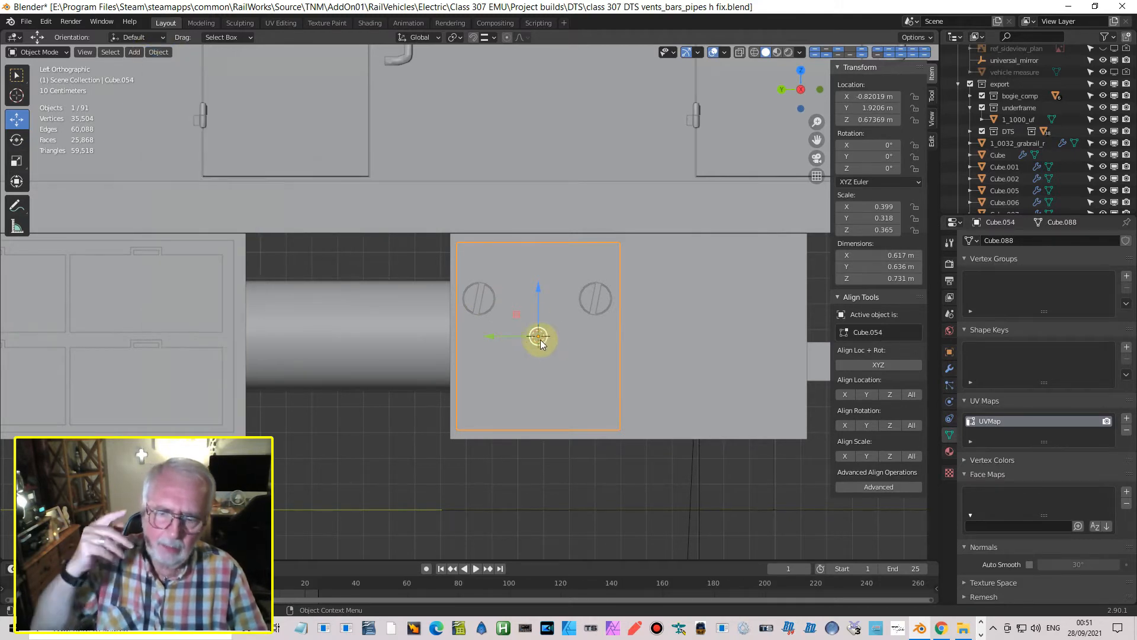
- Set the original barred disc's origin to the 3D cursor at the door panel's centre
left_click(486, 311)
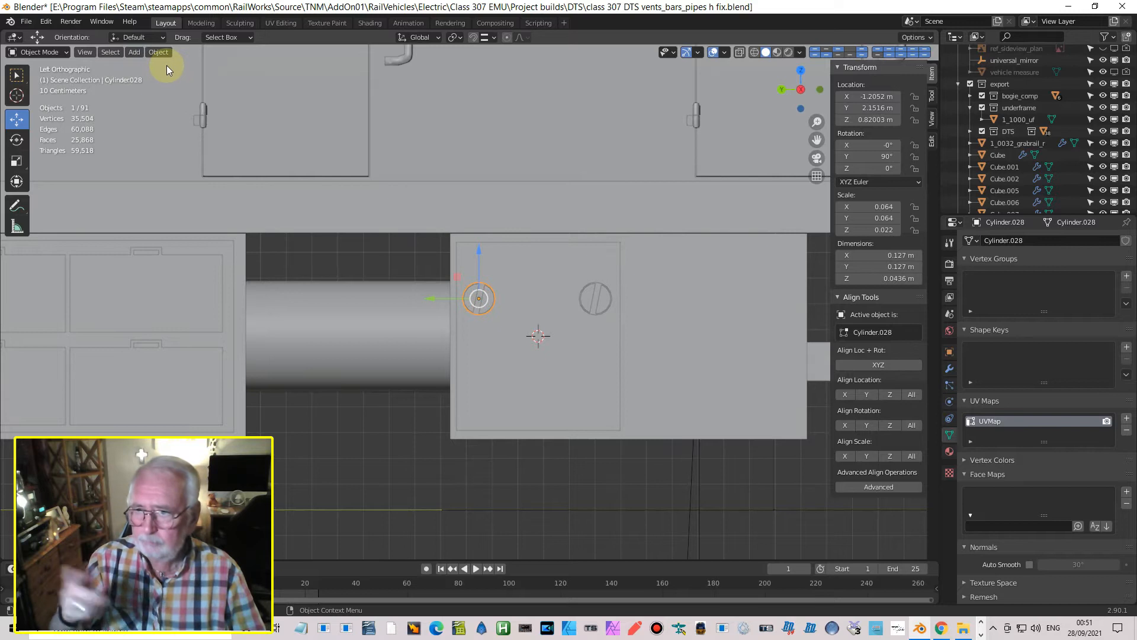
left_click(153, 52)
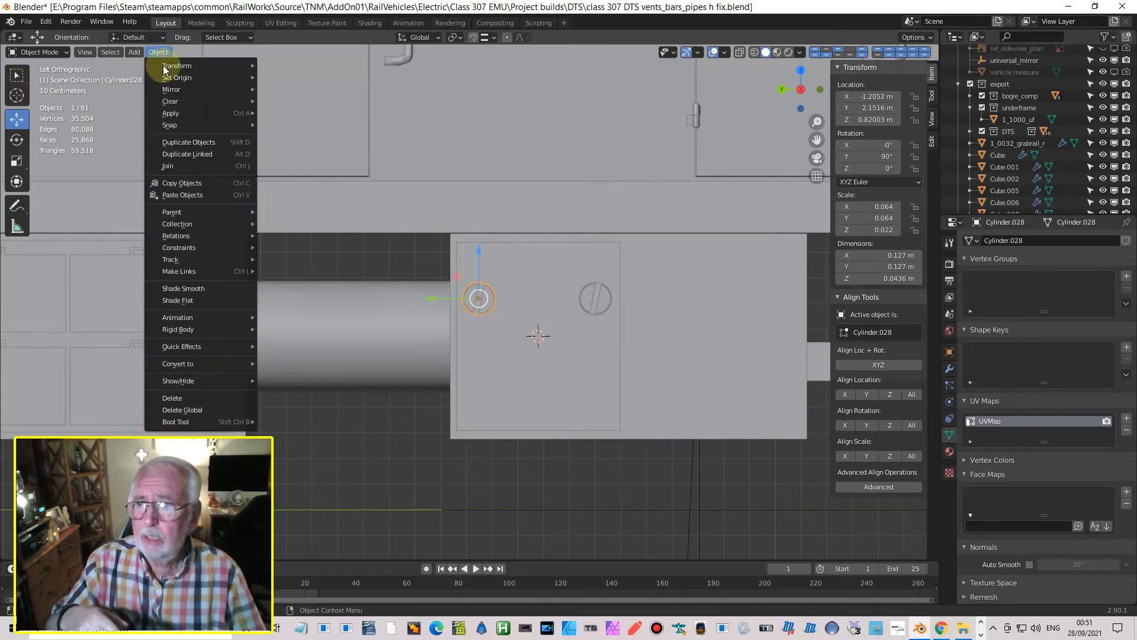
mouse_move(251, 77)
left_click(295, 103)
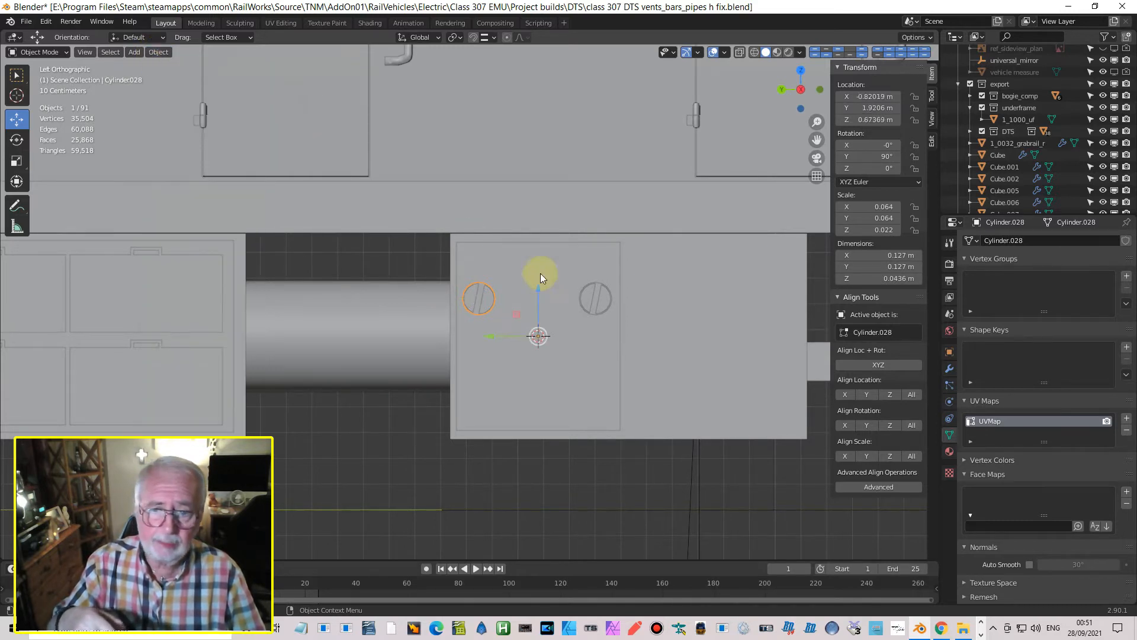
- Delete the duplicated disc and select the original barred disc again
left_click(586, 287)
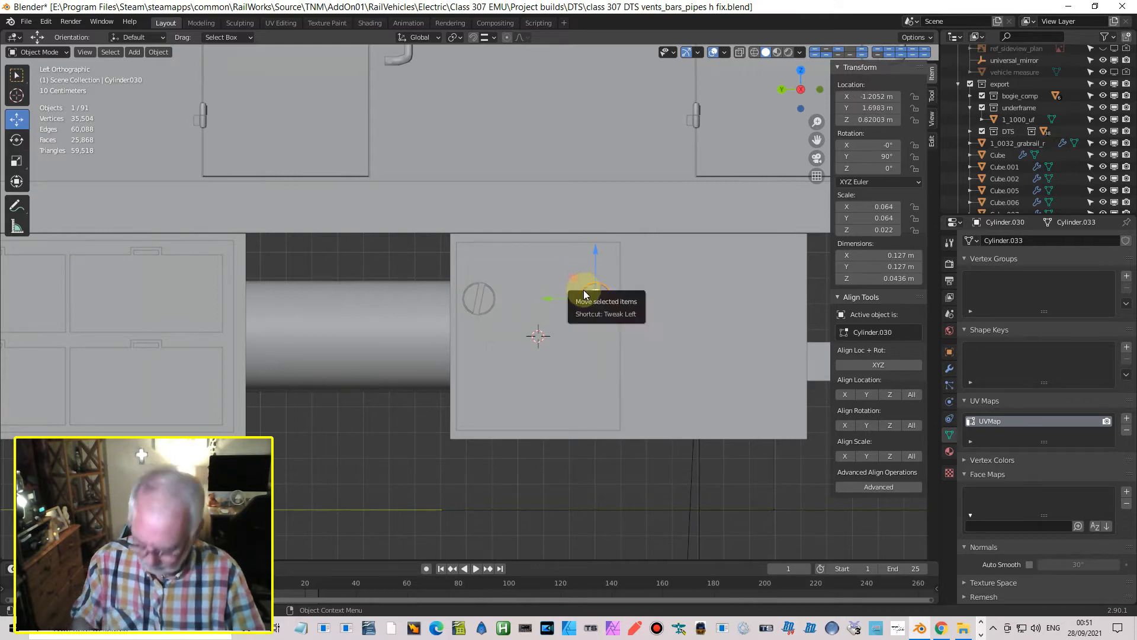
key("x")
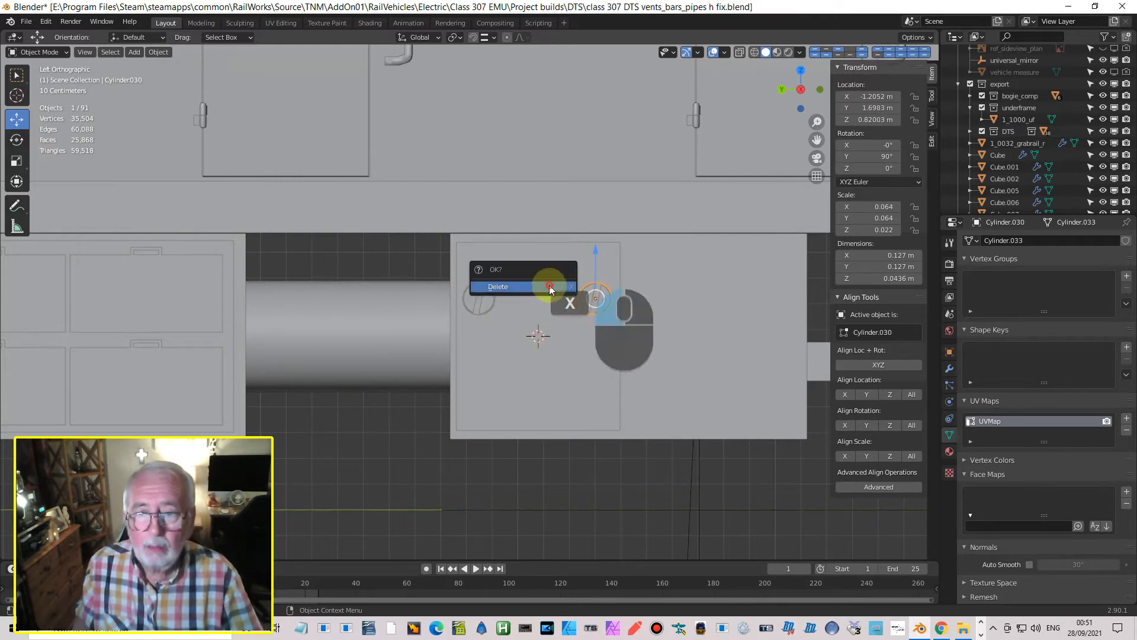
left_click(549, 285)
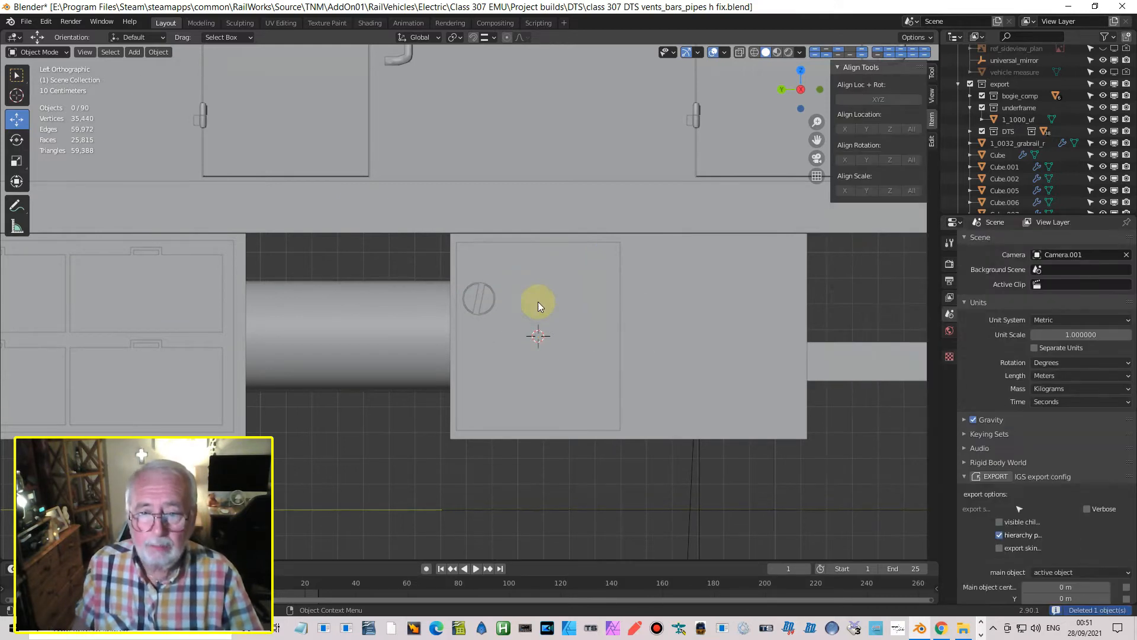
left_click(489, 309)
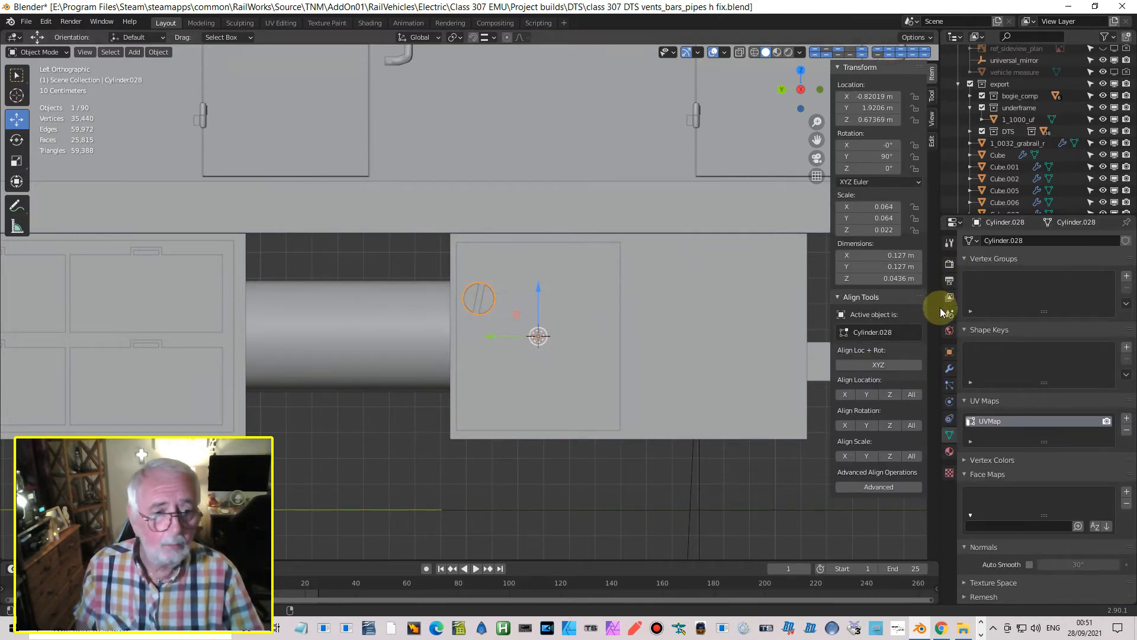
- Mirror the slotted round fastener across the door panel with a Mirror modifier on Y only and apply it
left_click(949, 370)
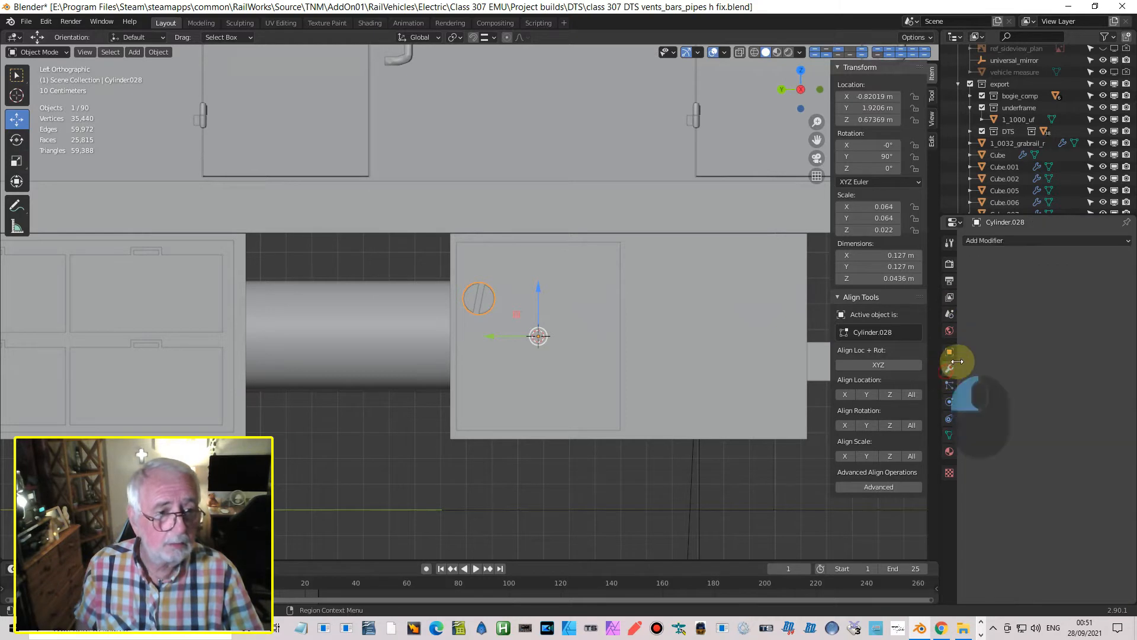
left_click(983, 242)
left_click(920, 359)
left_click(1072, 304)
left_click(1041, 304)
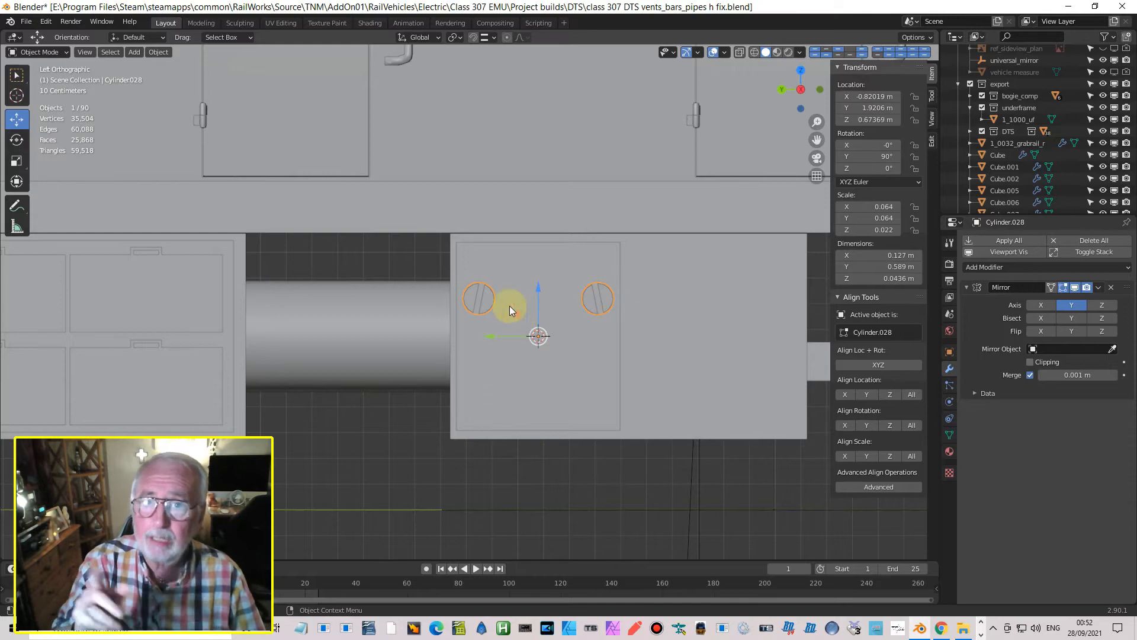
middle_click_drag(538, 338, 498, 340)
scroll(506, 336, "up", 3)
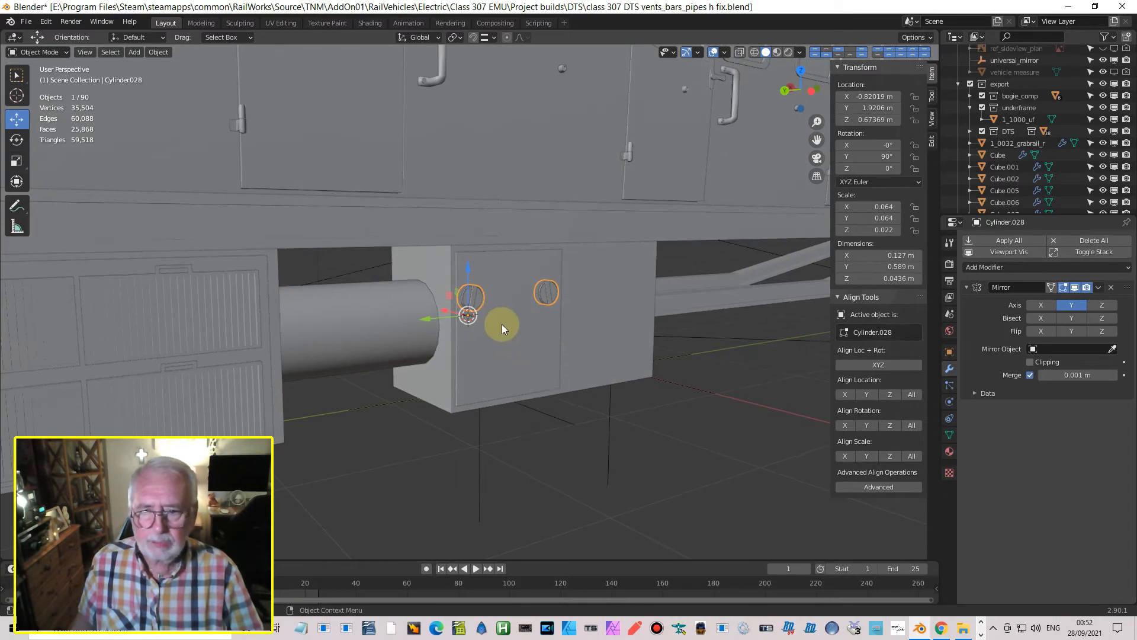
scroll(524, 324, "up", 2)
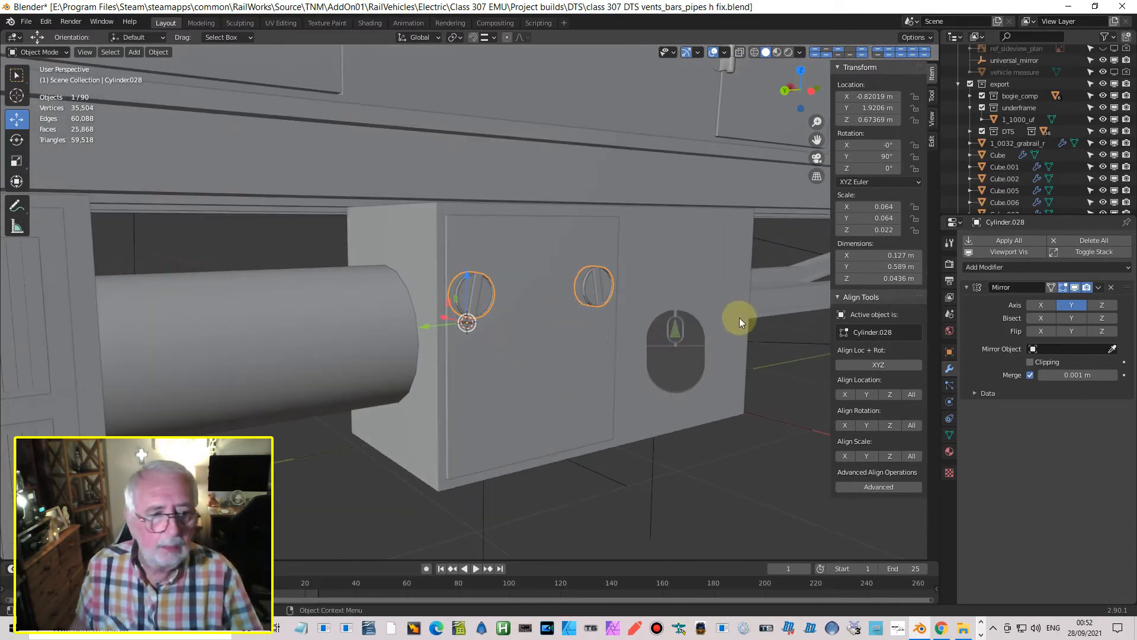
left_click(1100, 286)
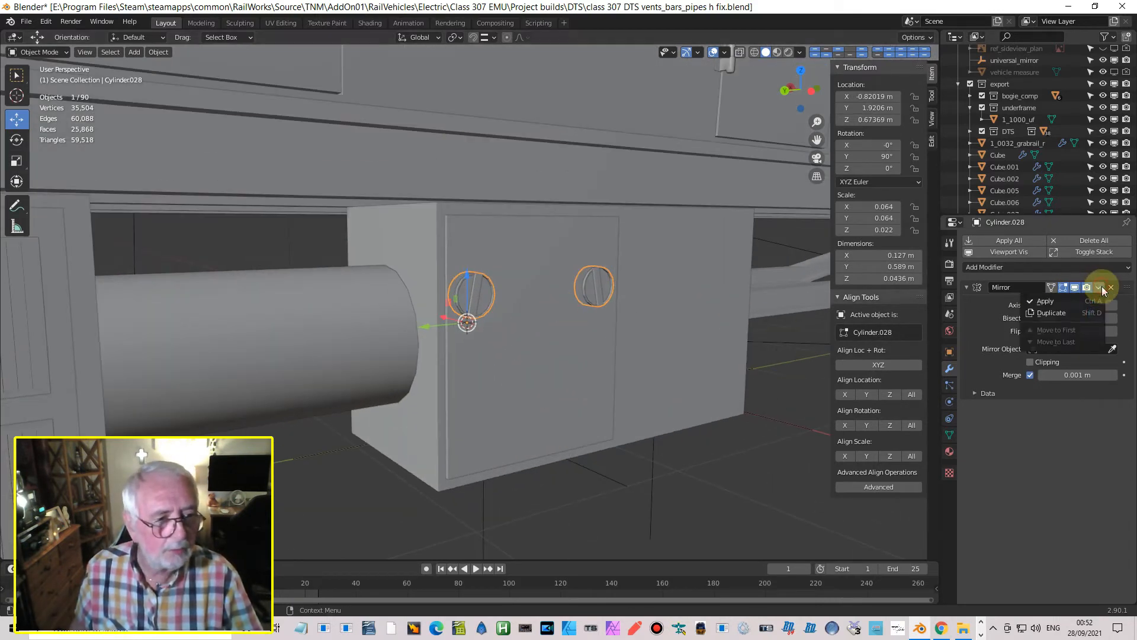
left_click(1073, 301)
- Join the two fasteners to the door panel on the underframe box, keeping the panel as the active object
left_click(542, 254, "shift")
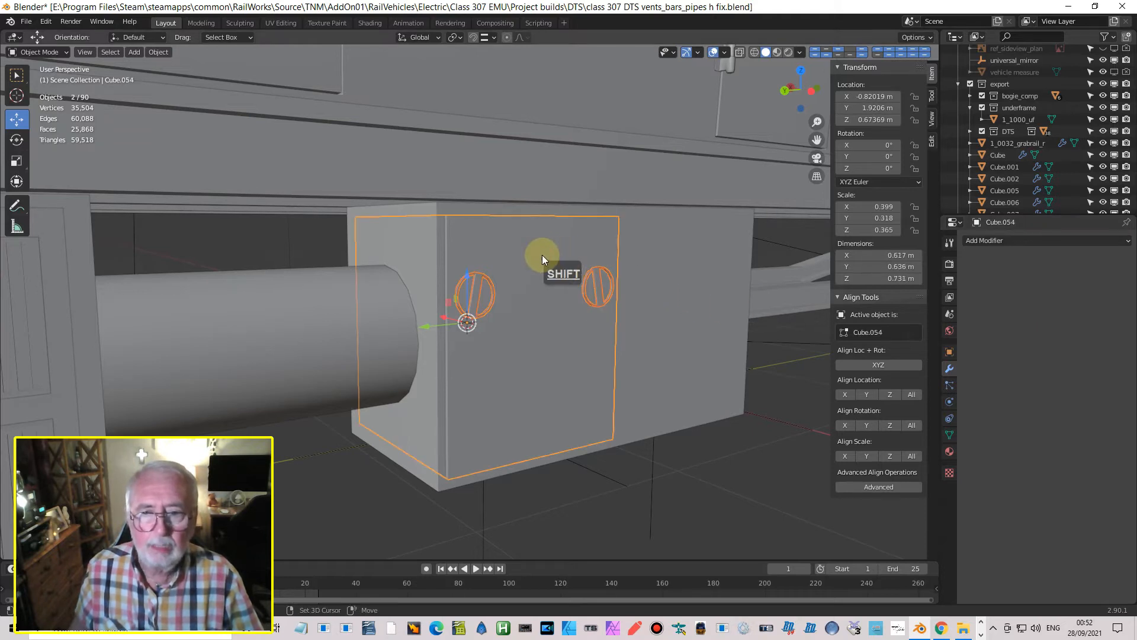
left_click(536, 264, "shift")
left_click(471, 310)
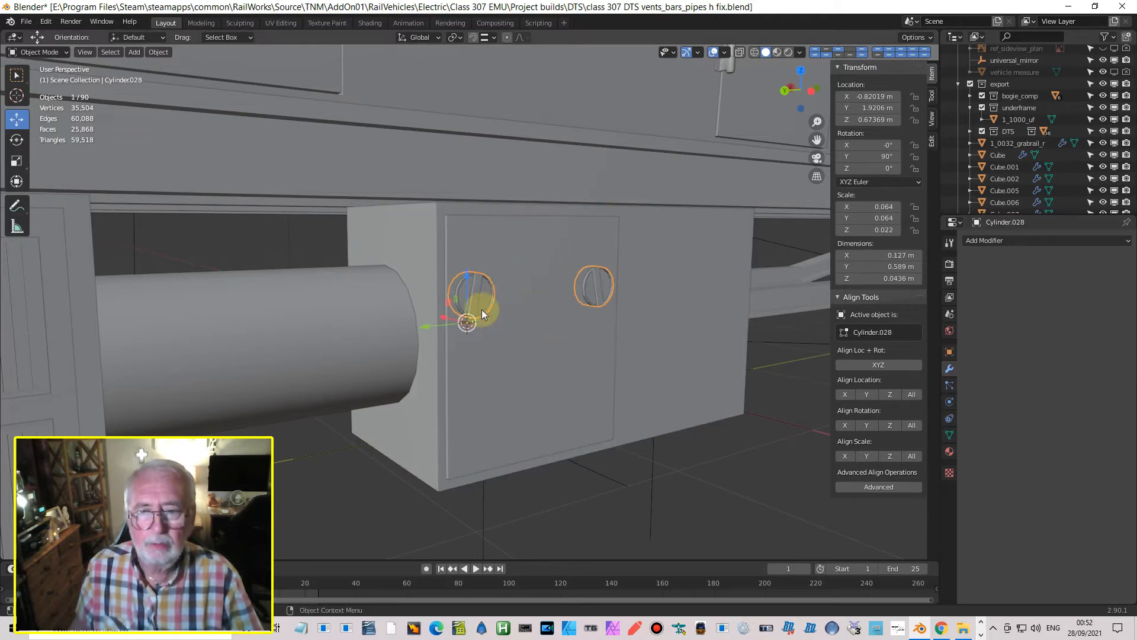
left_click(535, 263, "shift")
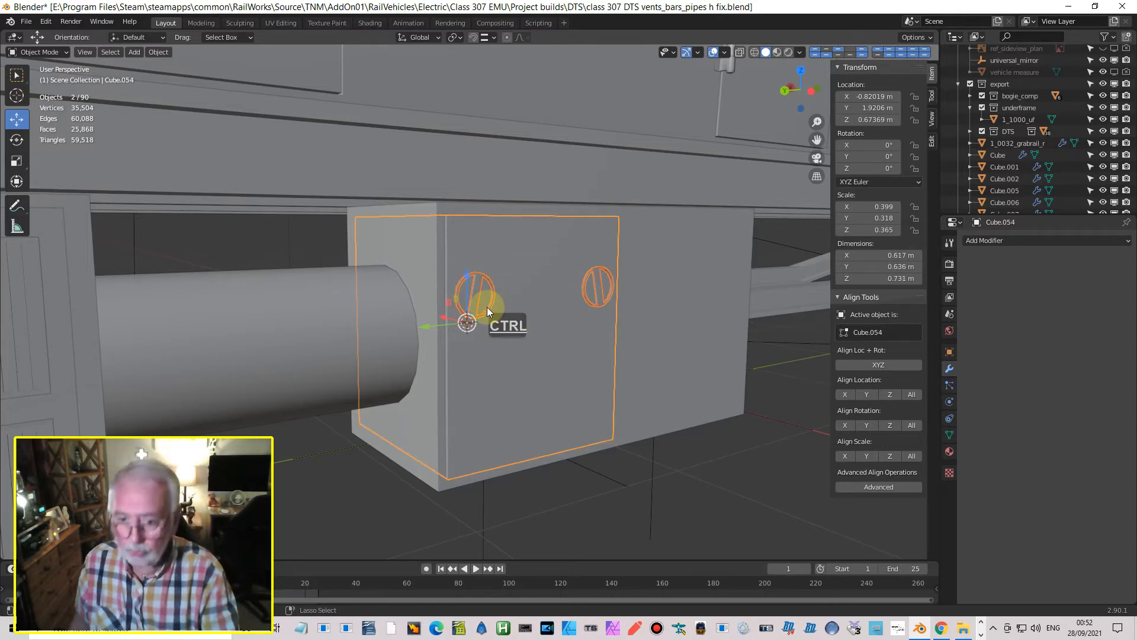
key("ctrl+j")
- Open the joined door panel's mesh for editing and show it in wireframe from below
scroll(409, 289, "down", 1)
middle_click_drag(409, 289, 356, 204)
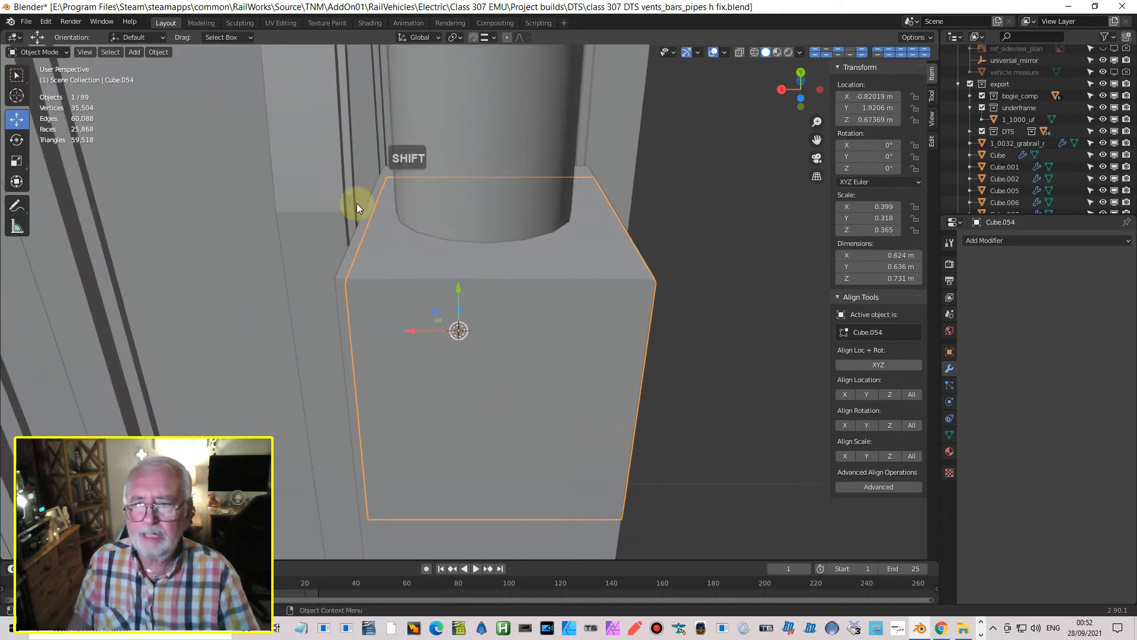
key("Tab")
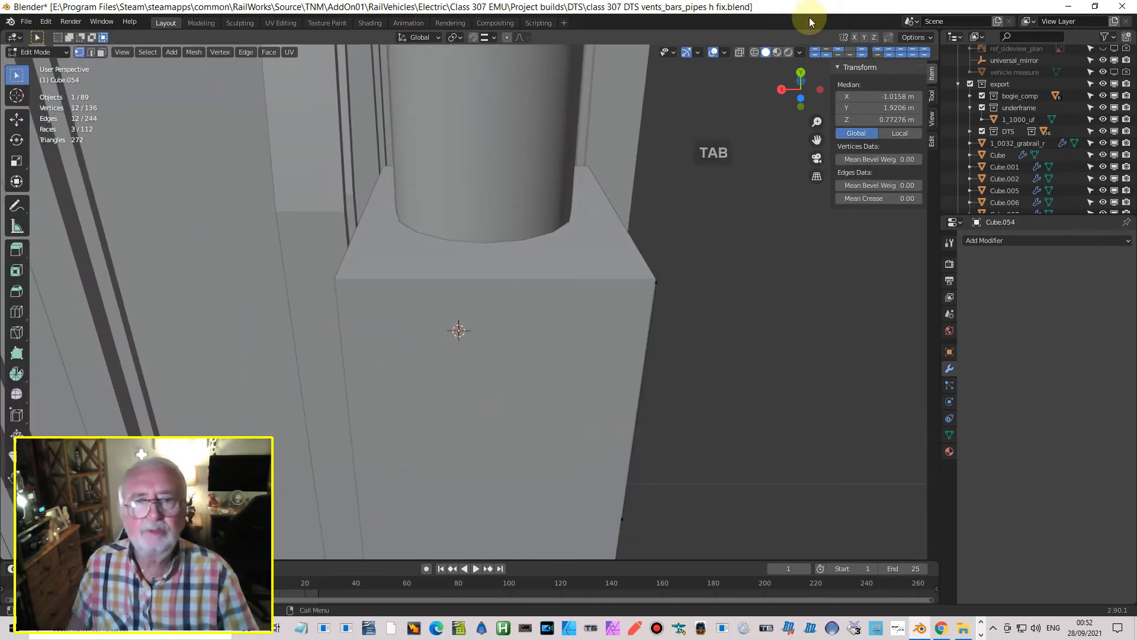
left_click(753, 52)
middle_click_drag(392, 293, 401, 324)
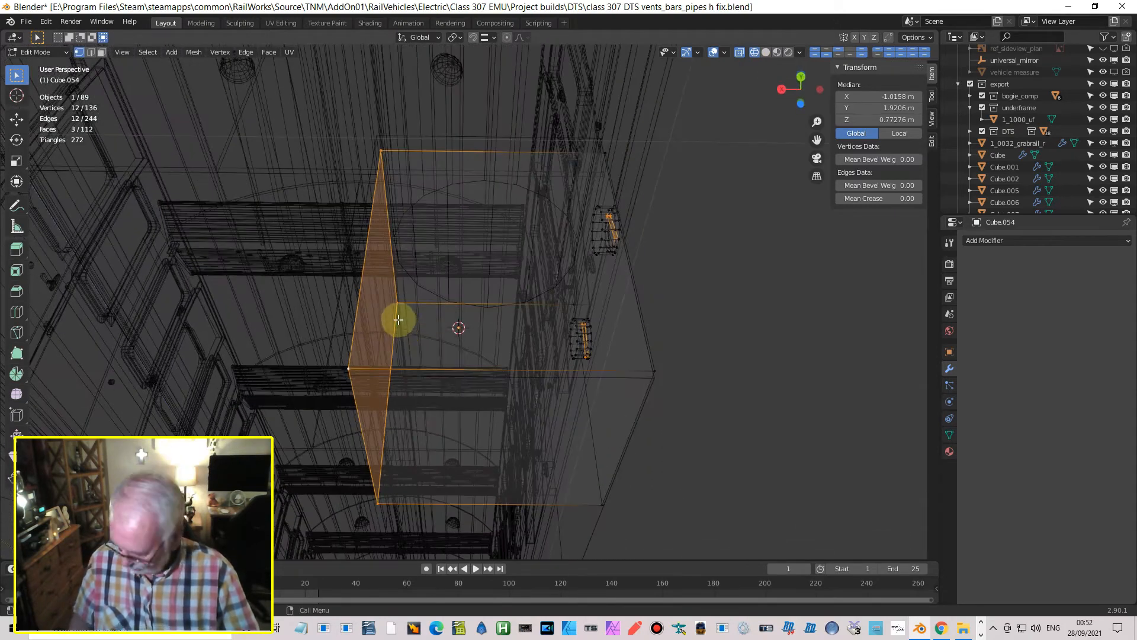
key("g")
key("x")
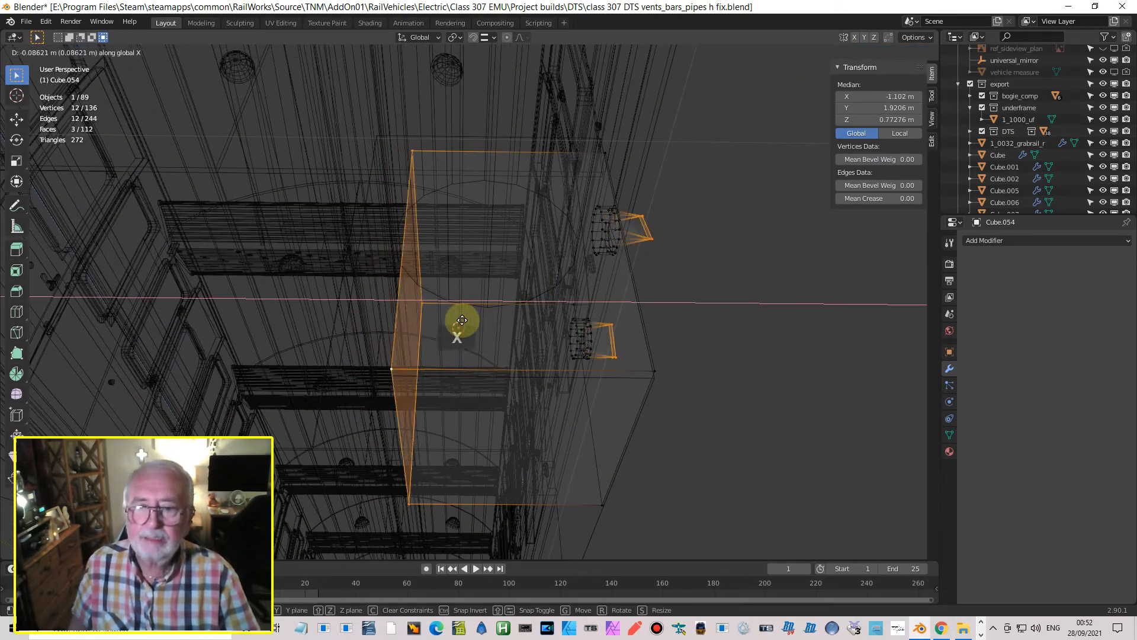
right_click(484, 320)
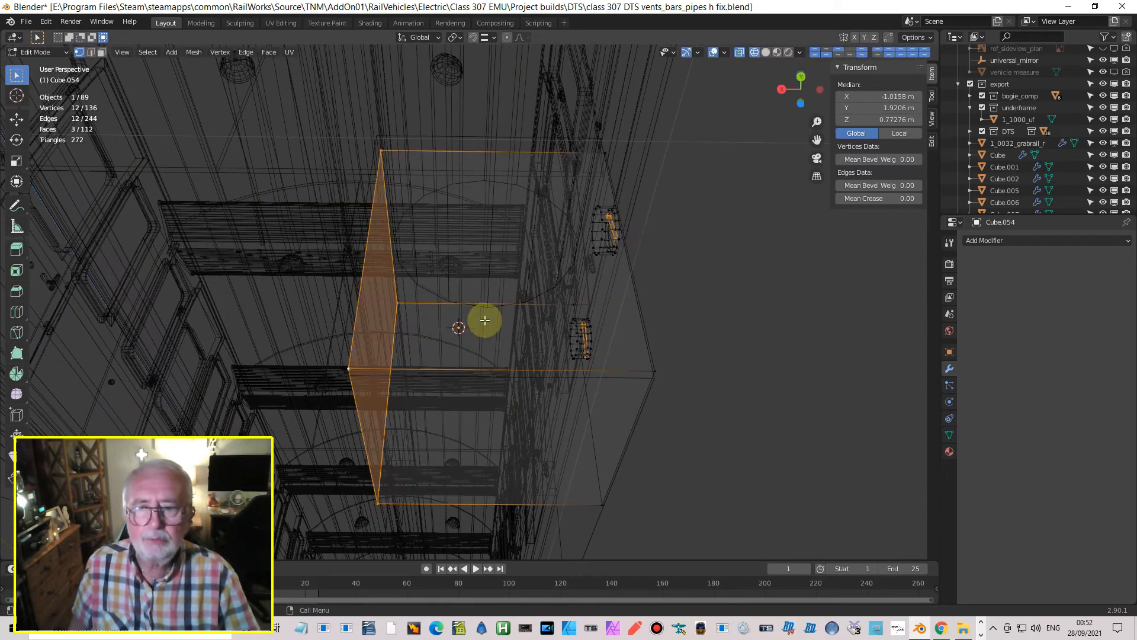
- Select only the door panel's four rear corner vertices and move them about -0.58 m along X towards its front face
left_click(381, 153)
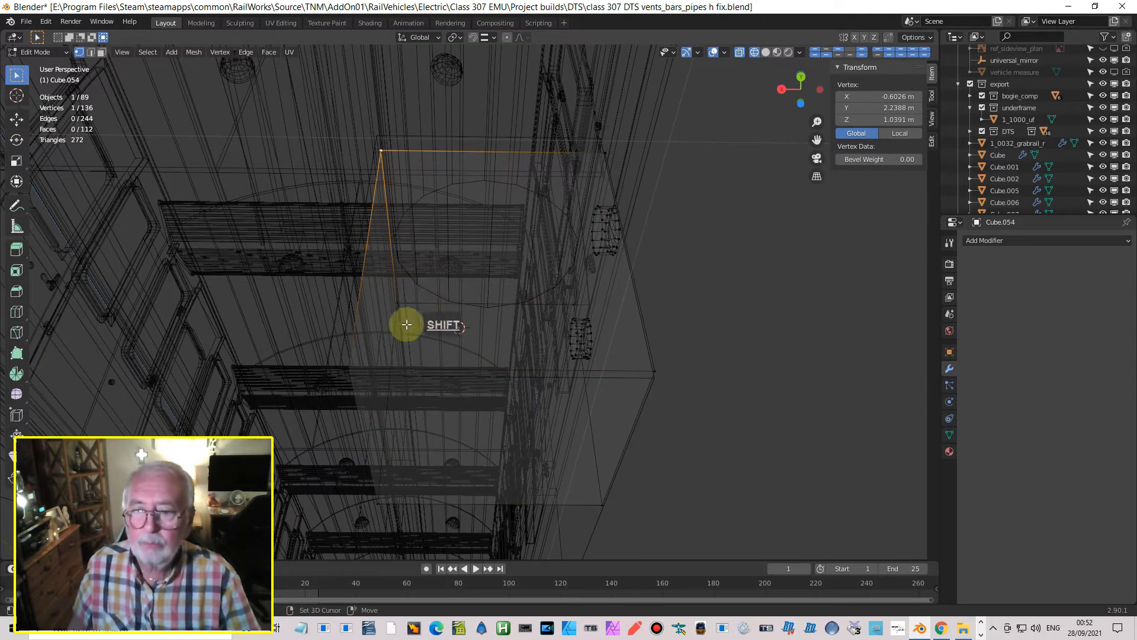
left_click(395, 304, "shift")
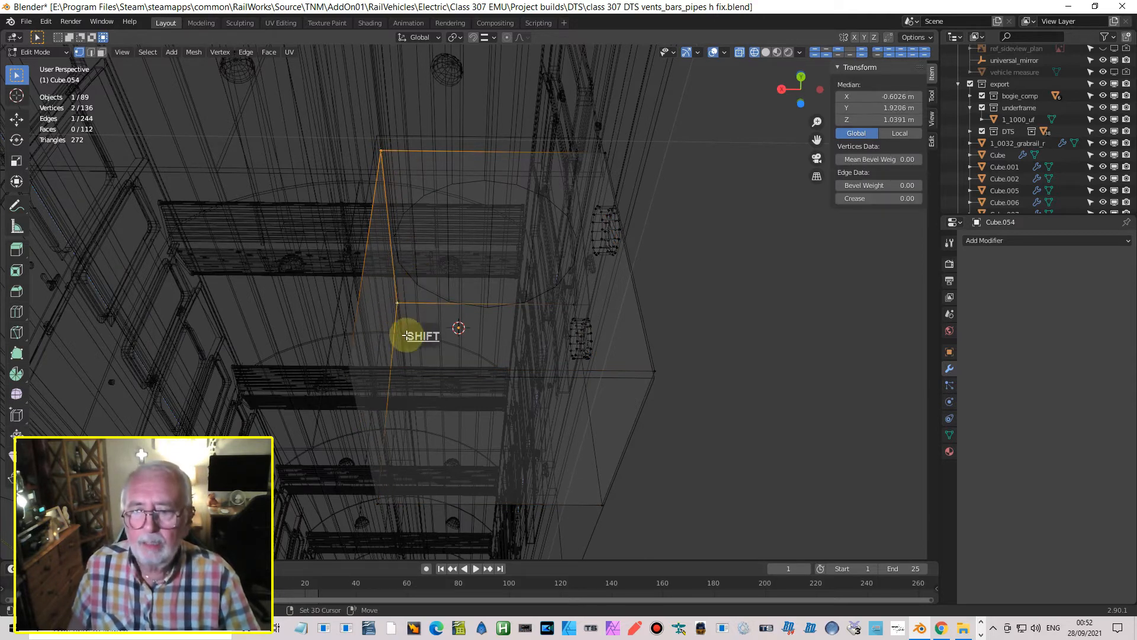
left_click(376, 503, "shift")
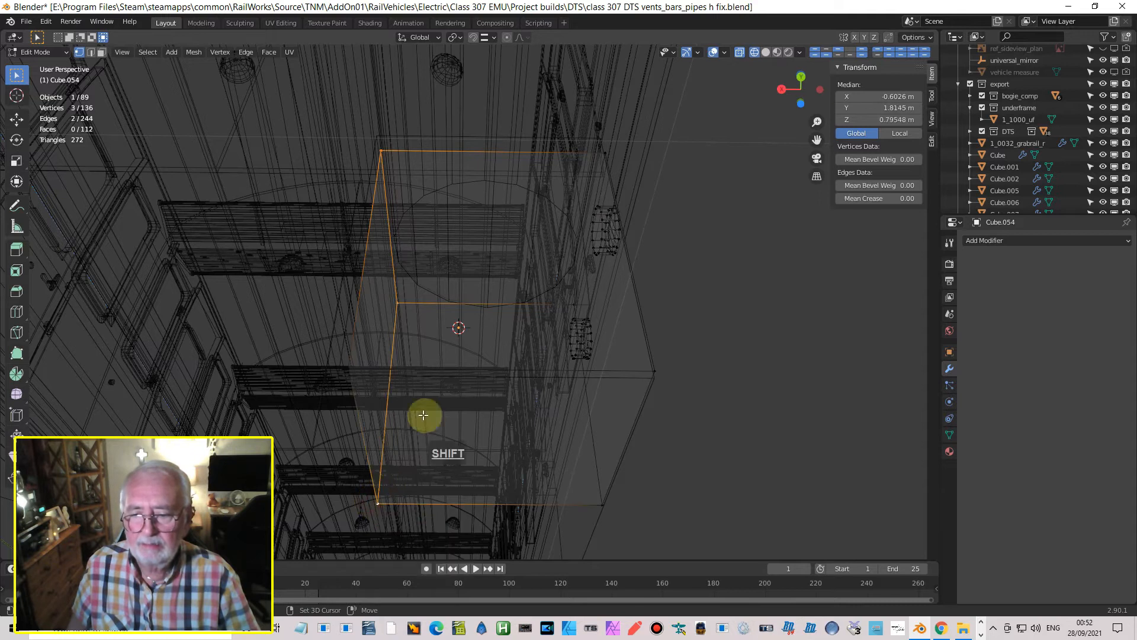
left_click(348, 368, "shift")
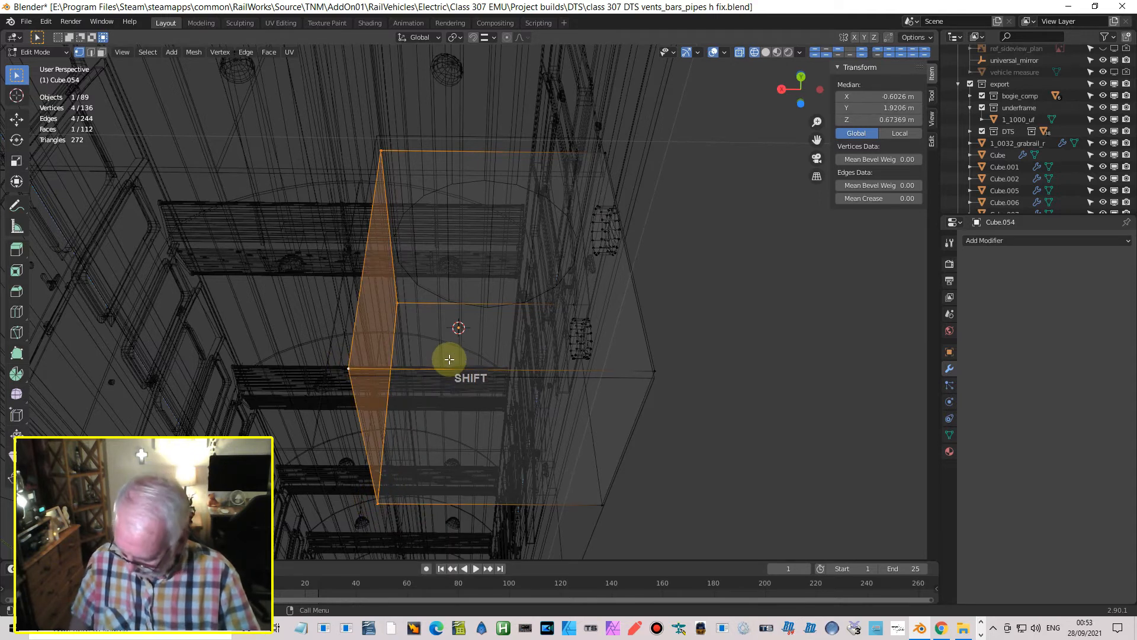
key("g")
key("x")
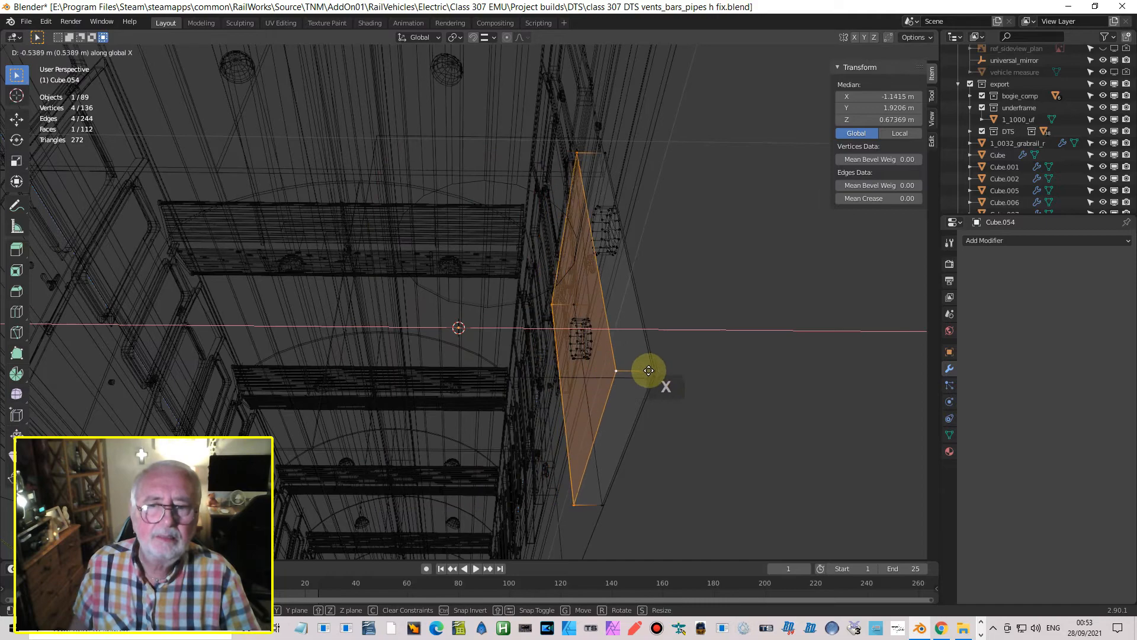
left_click(660, 375)
- Restore solid shading and return the thinned door panel to Object Mode
mouse_move(668, 368)
middle_mouse_down()
mouse_move(609, 439)
mouse_move(609, 554)
mouse_move(609, 432)
middle_mouse_up()
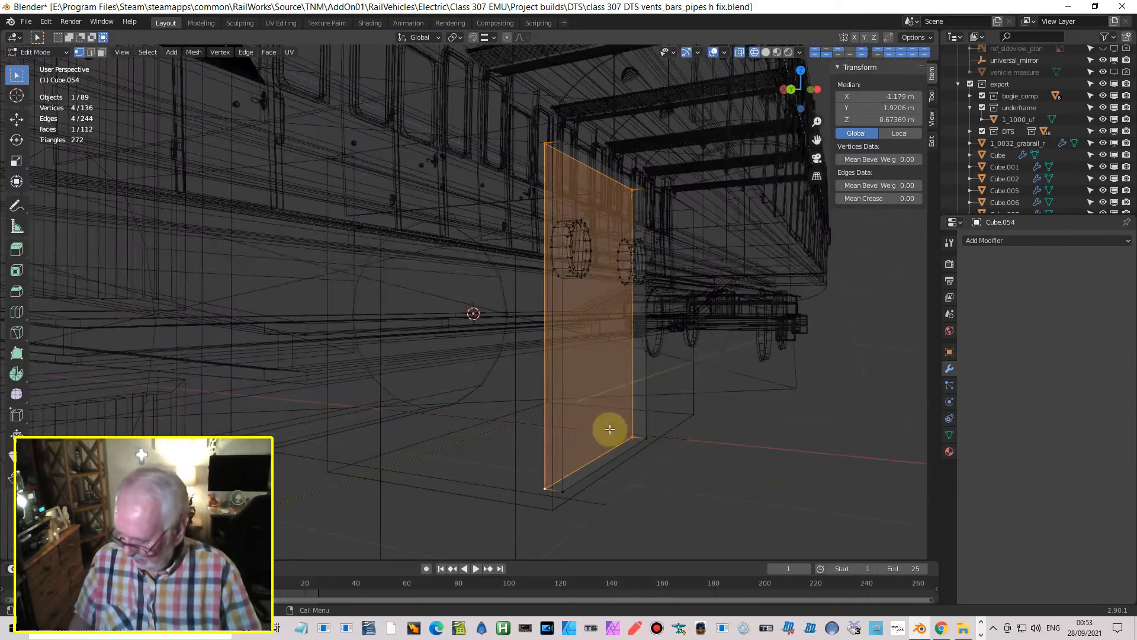
left_click(766, 52)
middle_click_drag(682, 229, 584, 241)
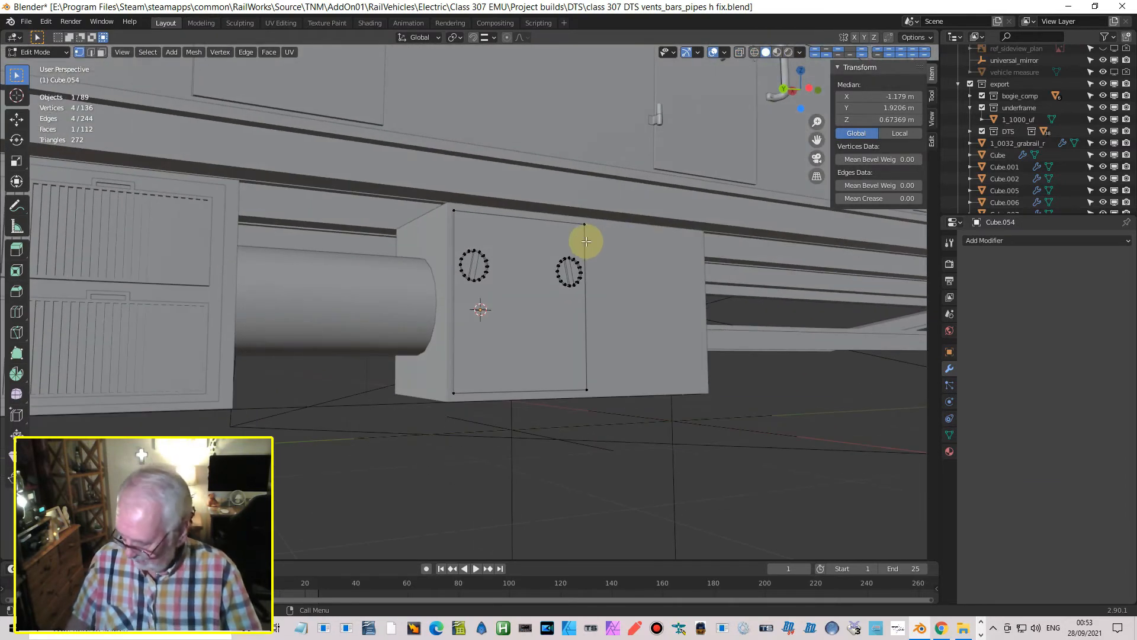
key("Tab")
middle_click_drag(634, 299, 552, 257)
left_click(507, 264)
middle_click_drag(617, 275, 656, 328)
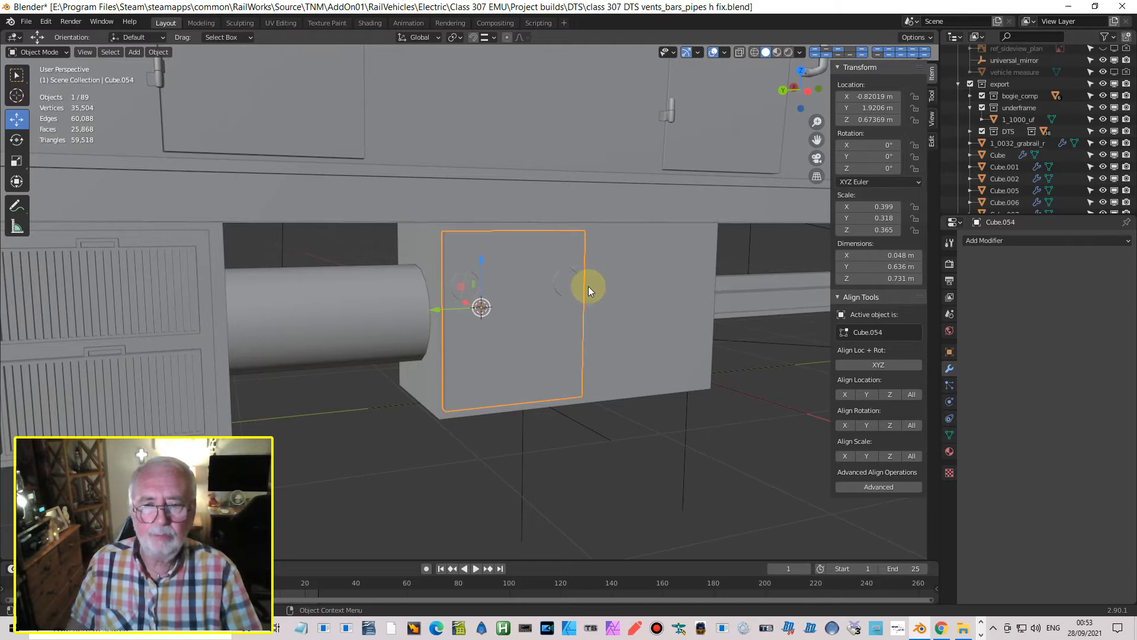
- Select the large box behind the door panel and snap the 3D cursor to its origin
middle_click_drag(640, 285, 609, 223)
left_click(613, 273)
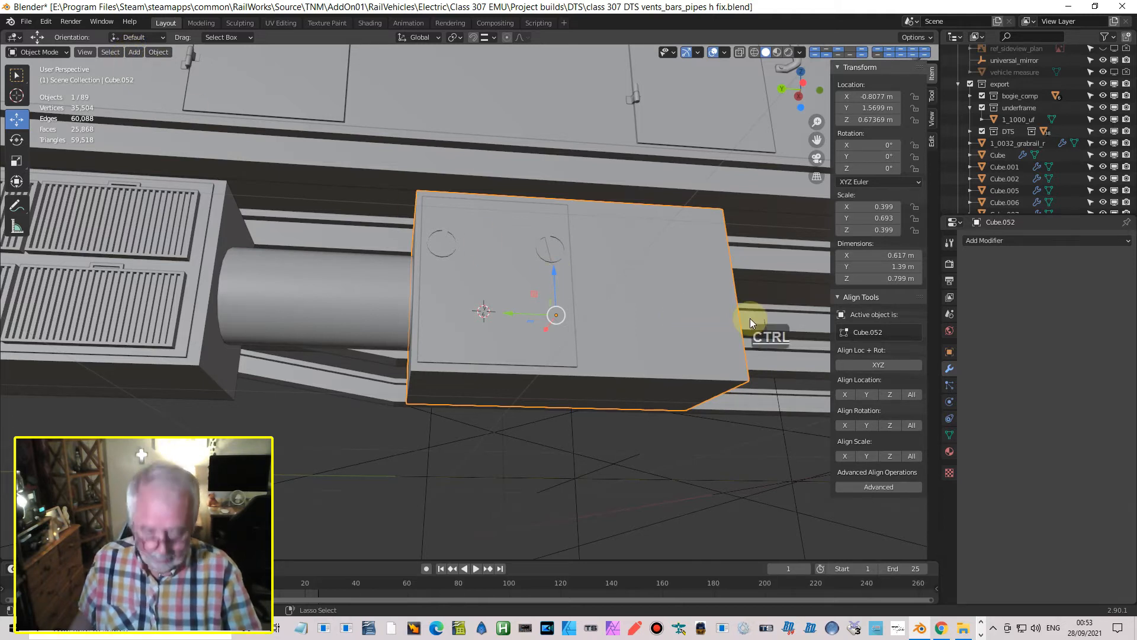
key("ctrl+KP_3")
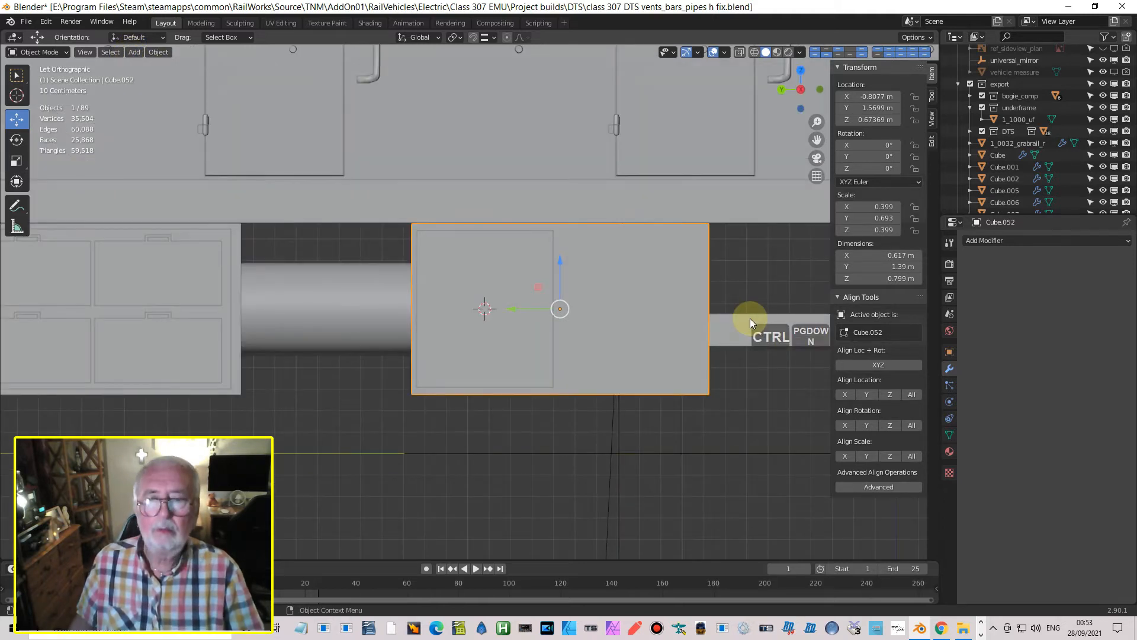
left_click(158, 53)
mouse_move(178, 125)
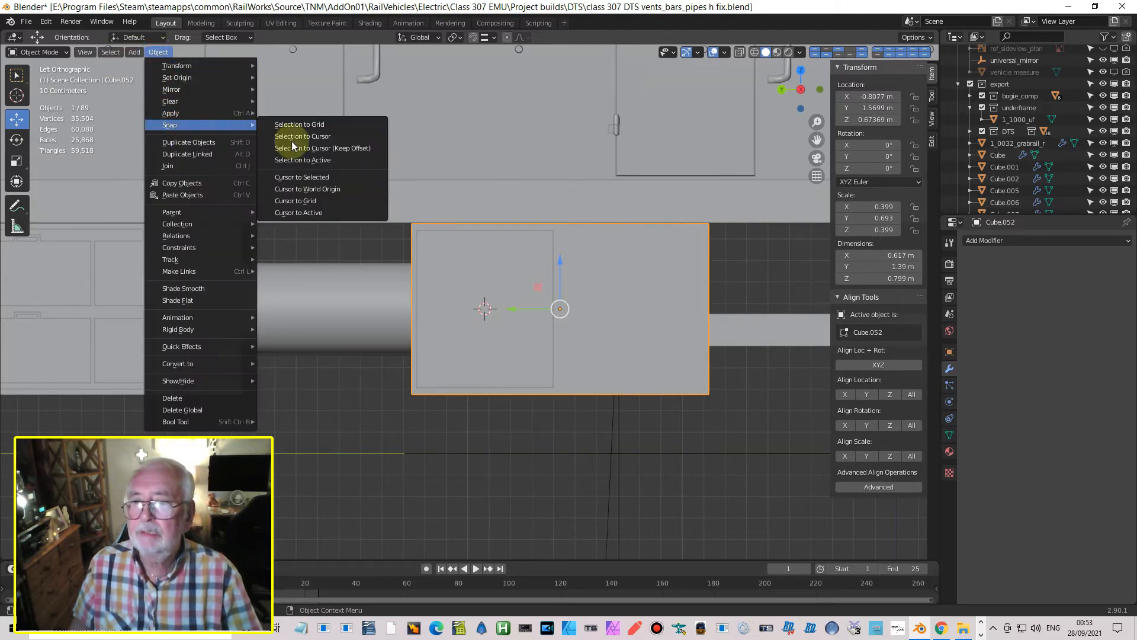
left_click(311, 176)
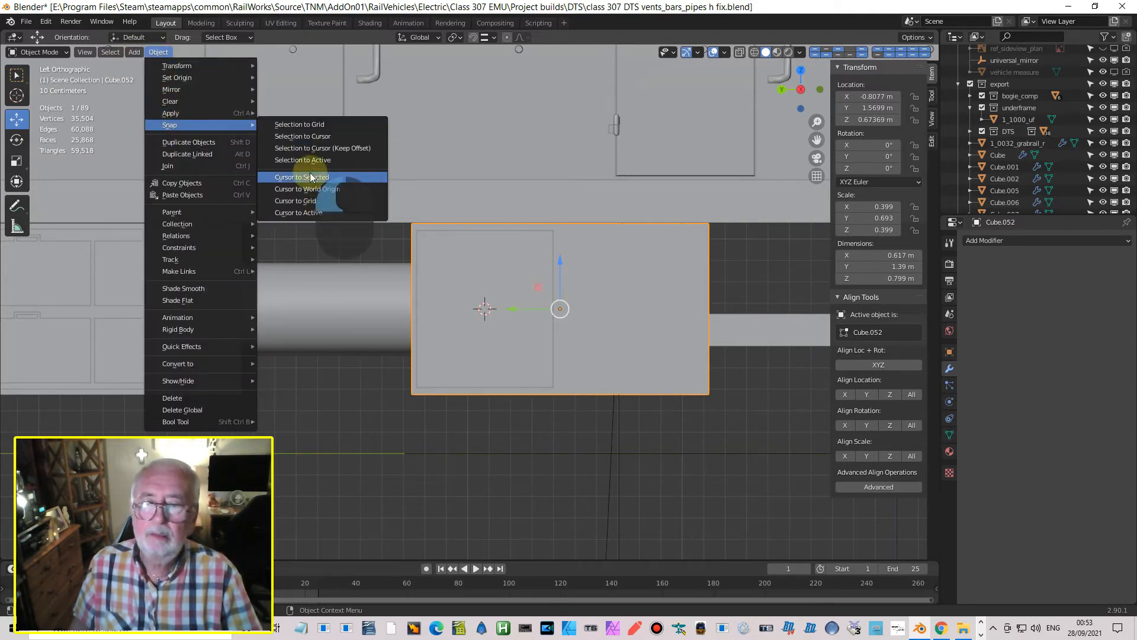
left_click(310, 177)
- Set the door panel's origin to the 3D cursor at the box's centre
middle_click_drag(481, 295, 575, 320)
left_click(561, 321)
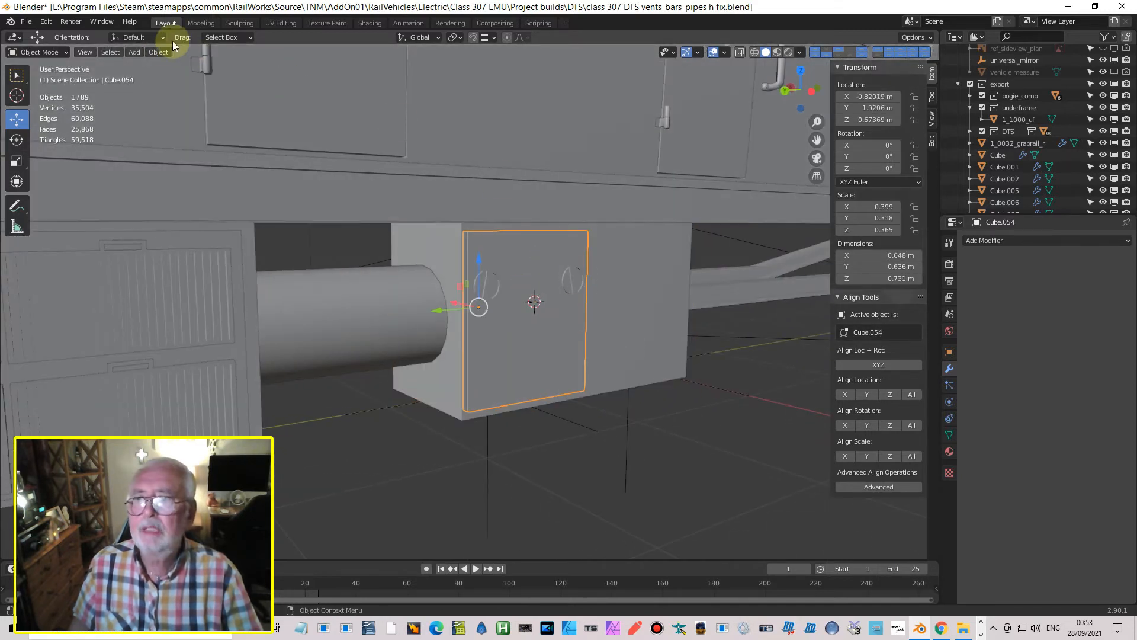
left_click(155, 52)
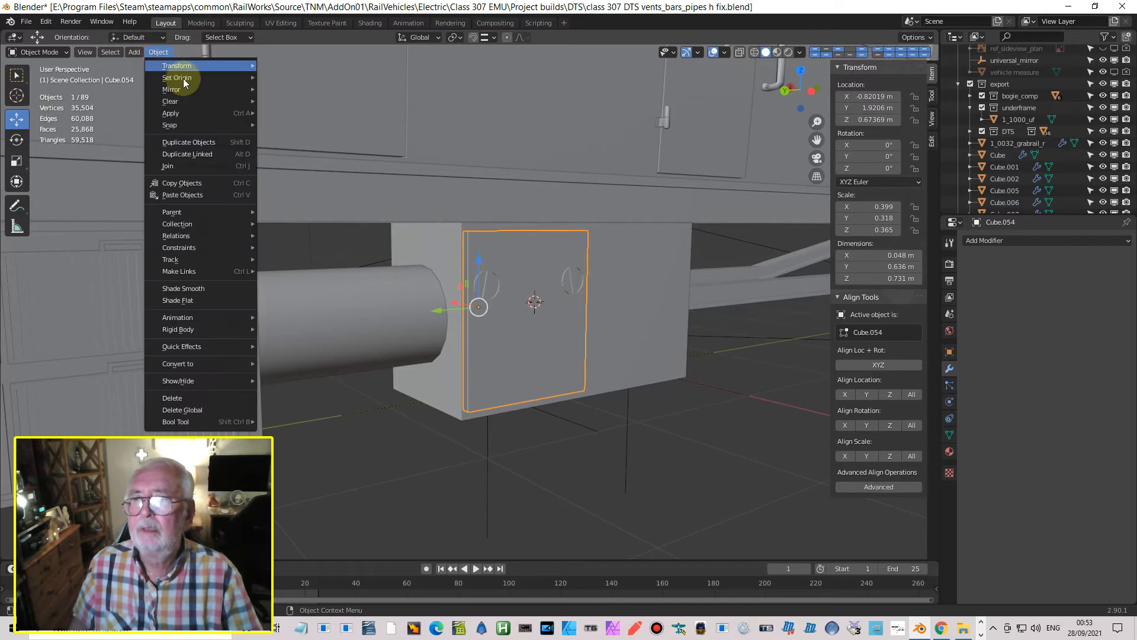
mouse_move(206, 78)
left_click(310, 103)
- Add a Mirror modifier to the door panel on Y only to create the second door on the box front
middle_click_drag(804, 329, 595, 326)
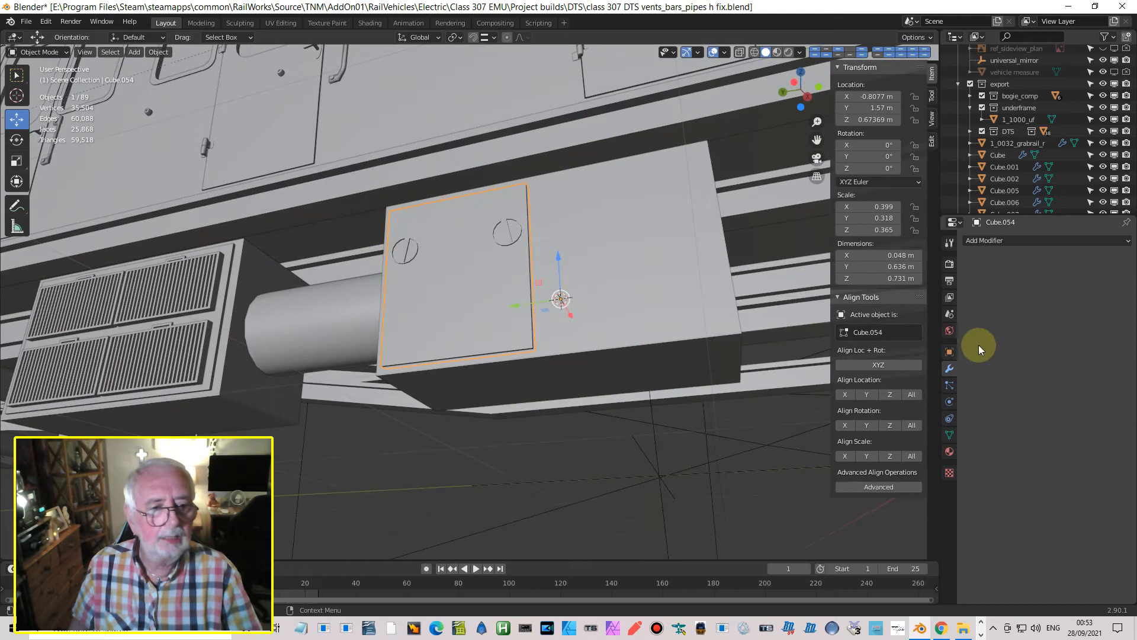
left_click(994, 248)
left_click(927, 368)
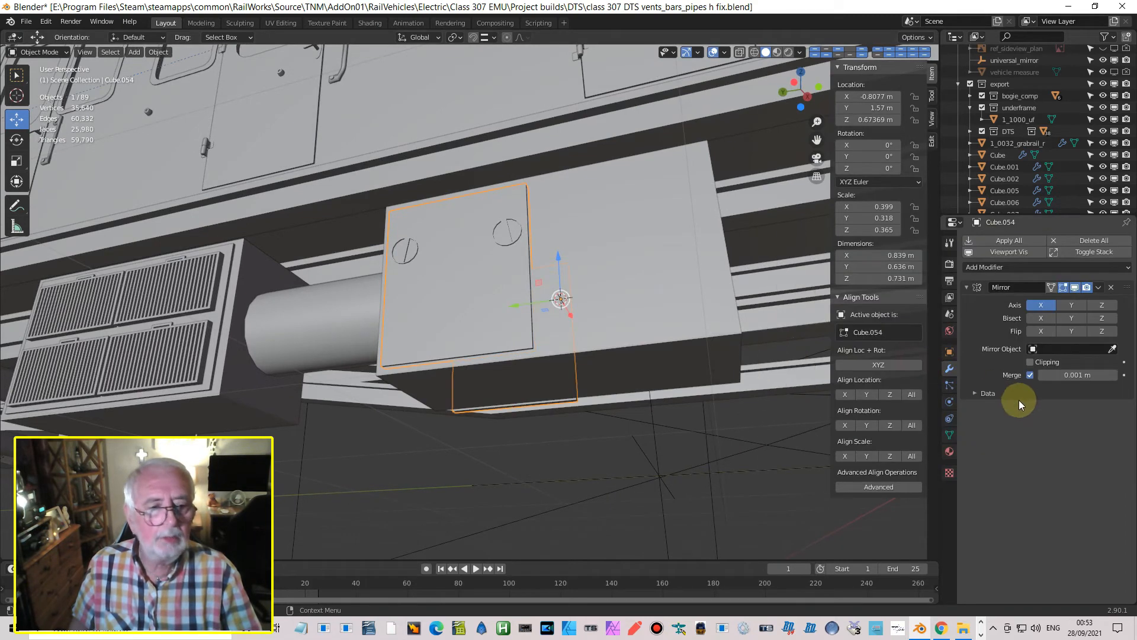
left_click(1071, 305)
left_click(1040, 305)
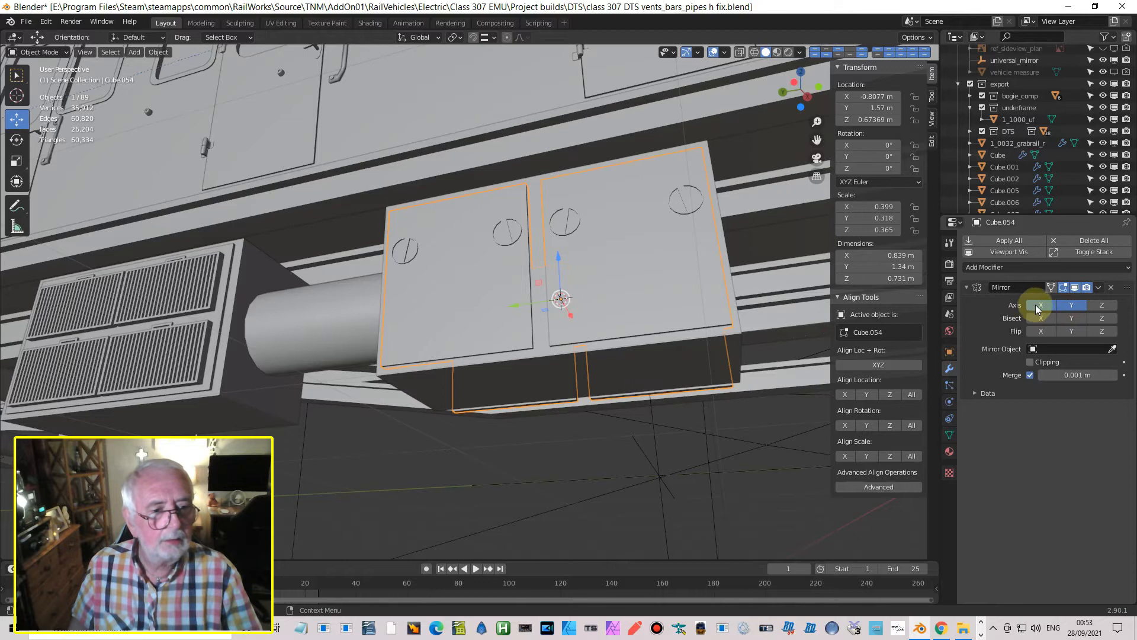
middle_click_drag(745, 372, 734, 394)
scroll(724, 402, "down", 3)
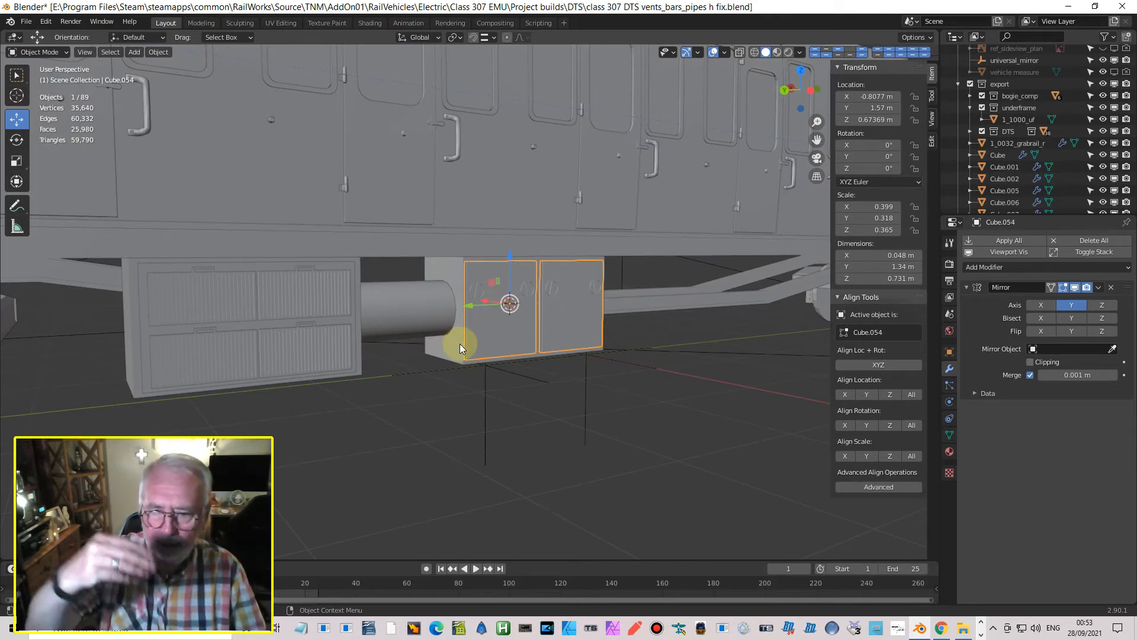
- Add a Mirror modifier on X to the large box behind the doors, using universal_mirror as the mirror object
middle_click_drag(488, 350, 481, 318)
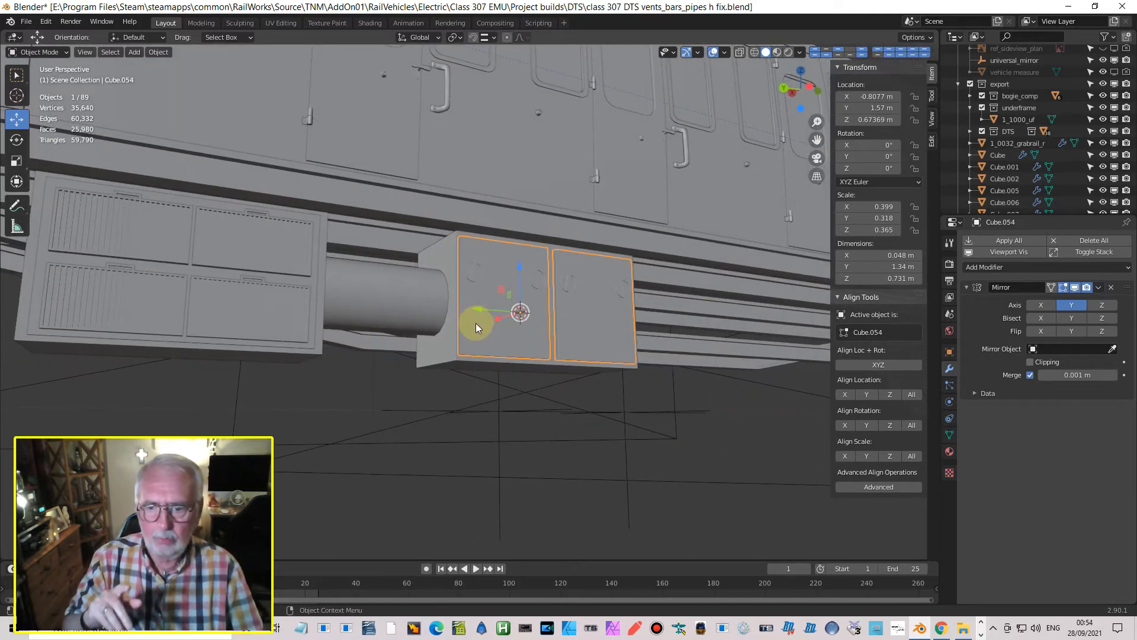
scroll(476, 318, "up", 3)
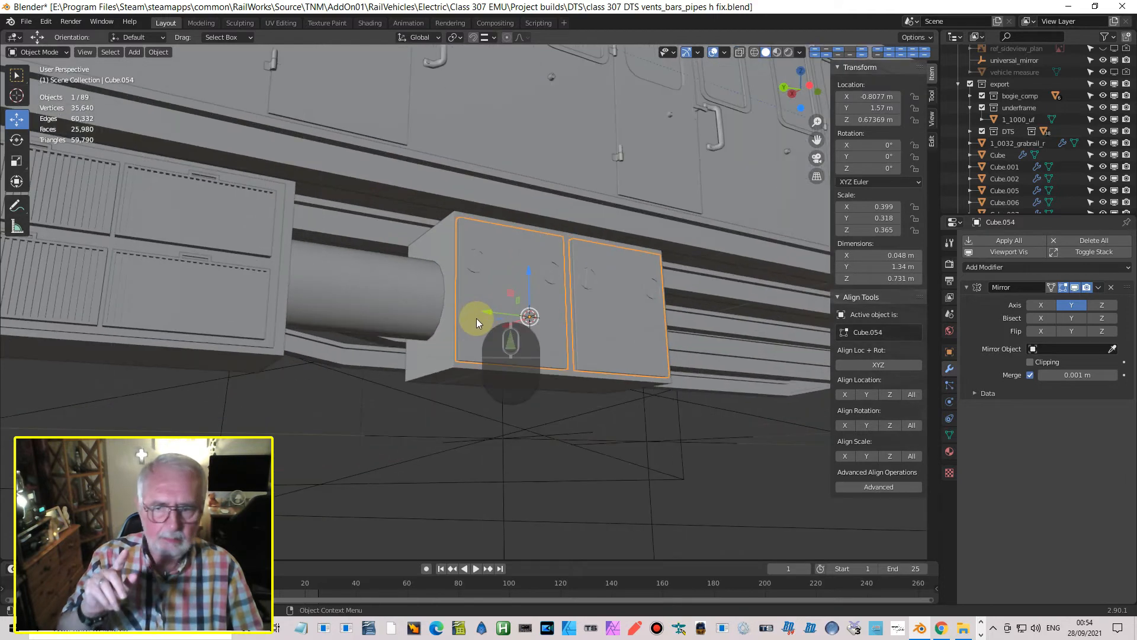
middle_click_drag(474, 303, 427, 290)
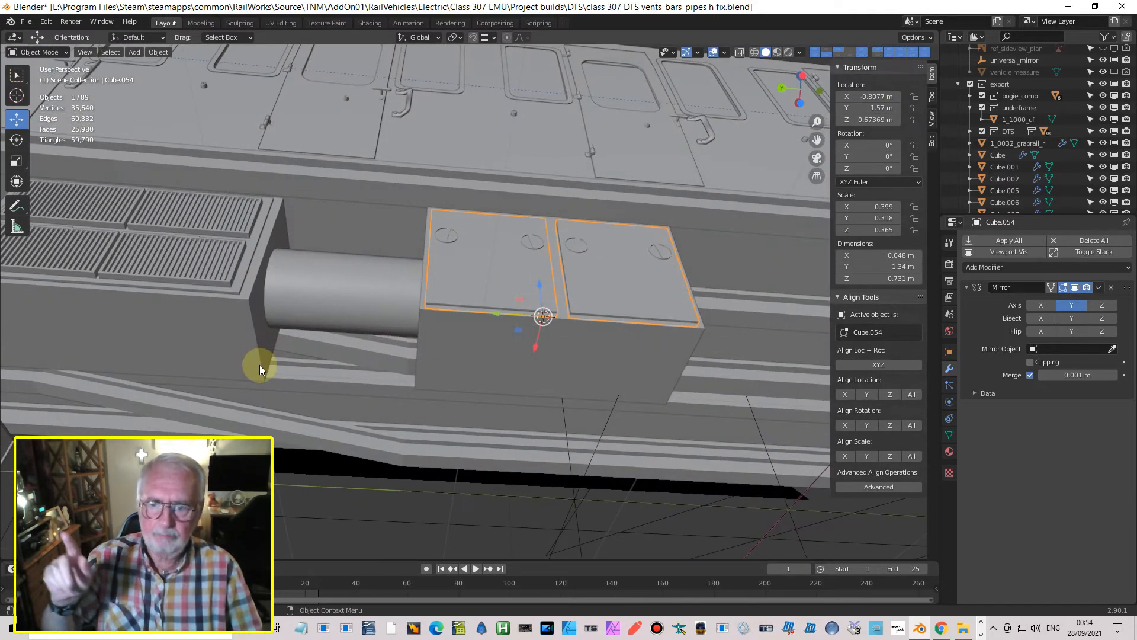
left_click(482, 378)
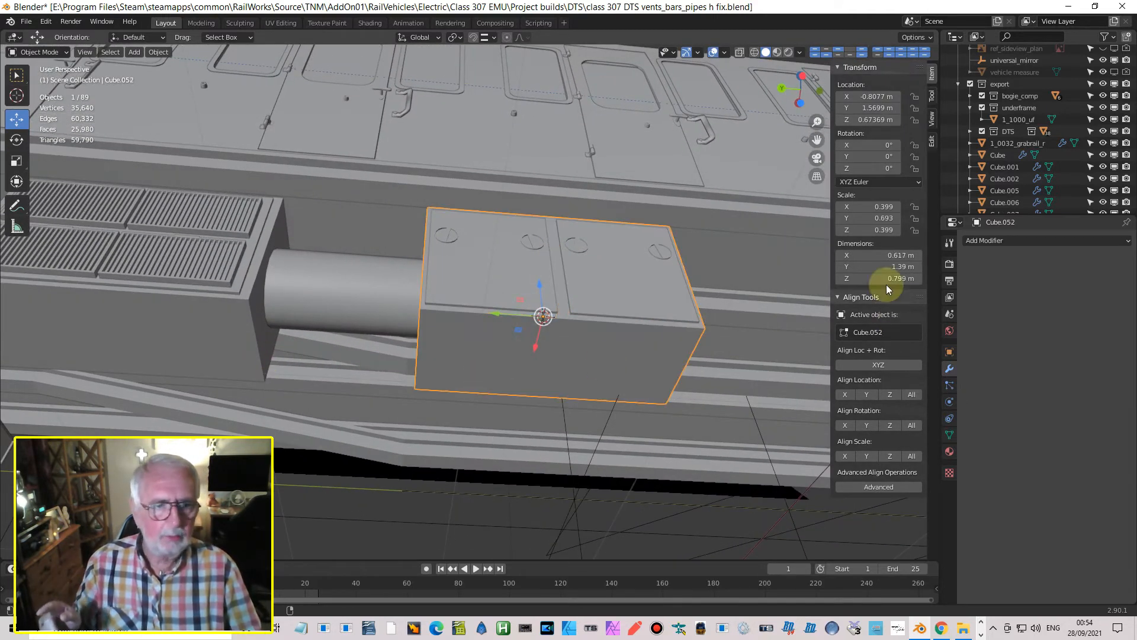
left_click(1001, 240)
left_click(900, 358)
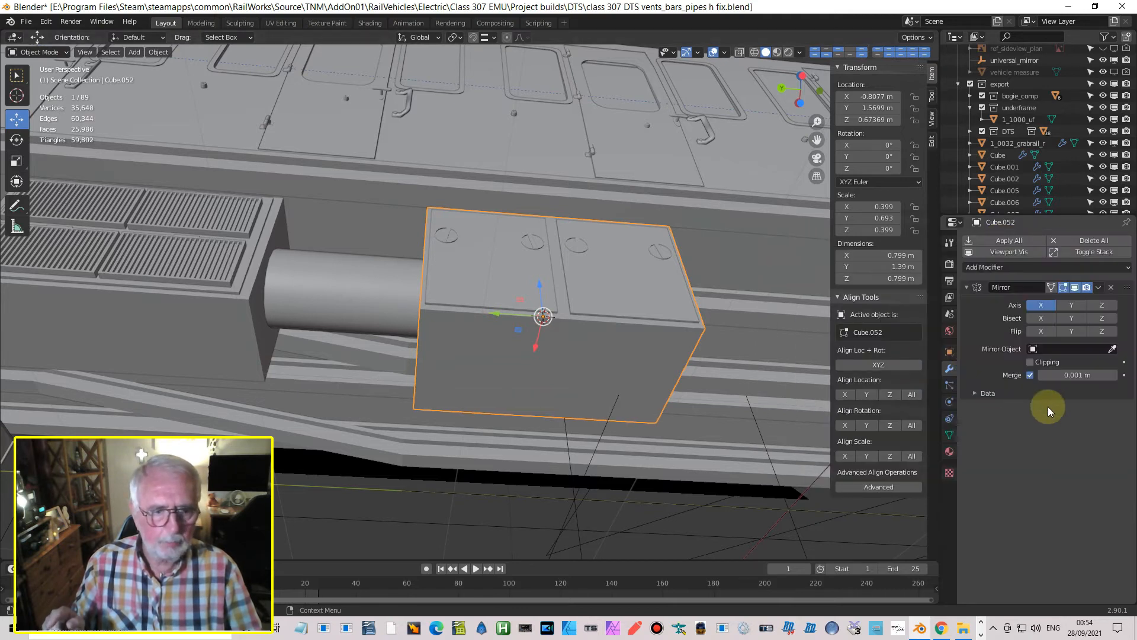
left_click(1066, 349)
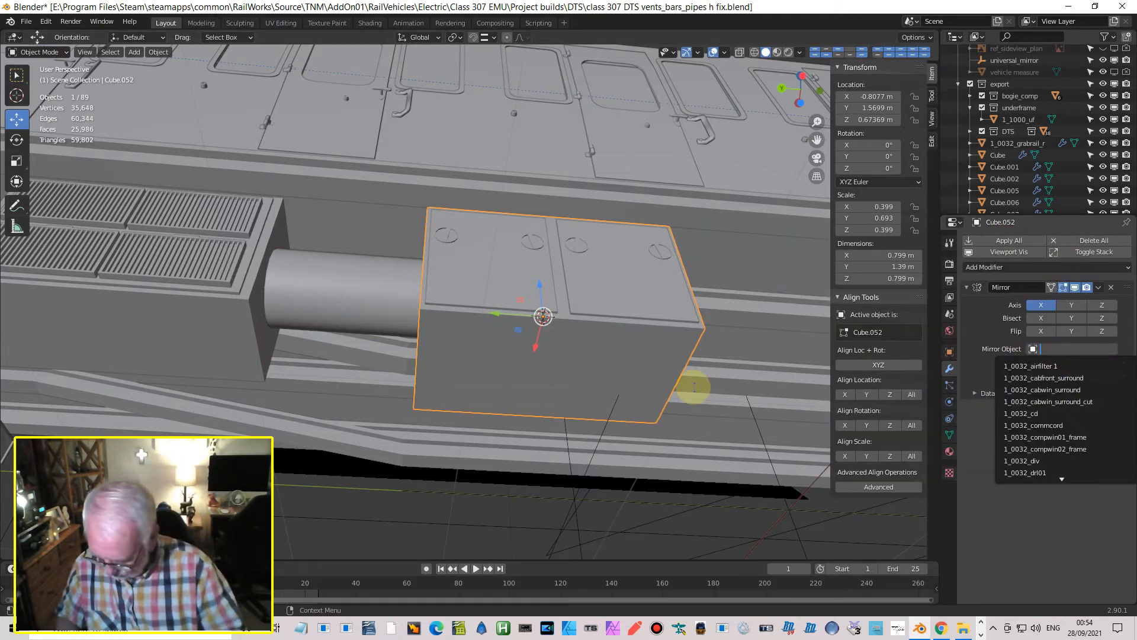
type("uni")
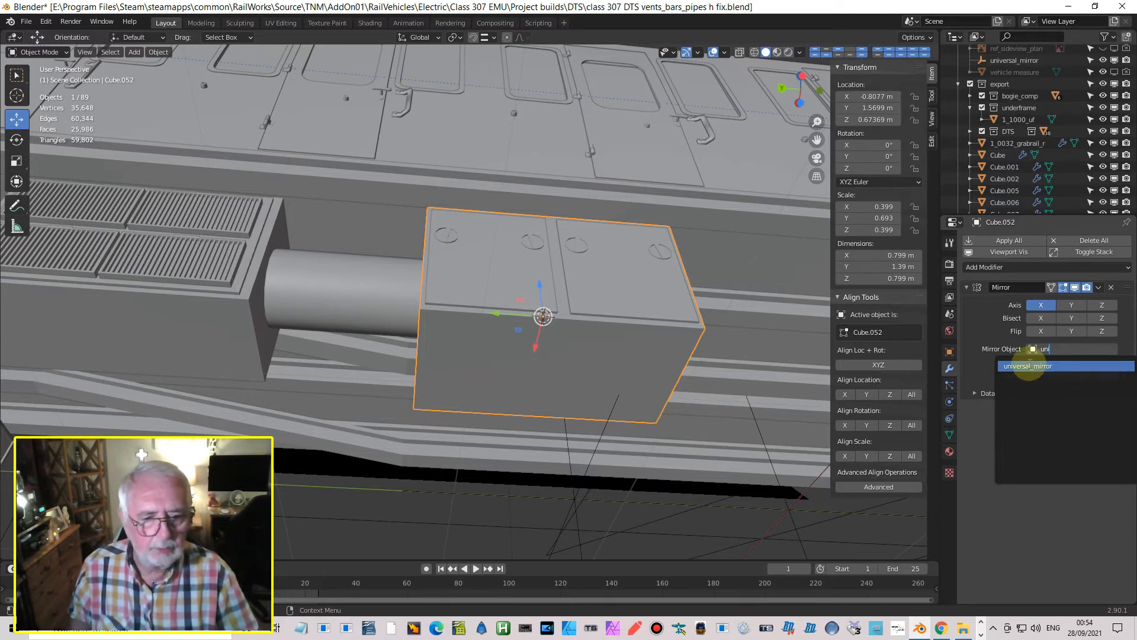
left_click(1030, 366)
- Add a second Mirror modifier on X to the door panels, with universal_mirror as the mirror object
middle_click_drag(543, 417, 508, 322)
left_click(513, 303)
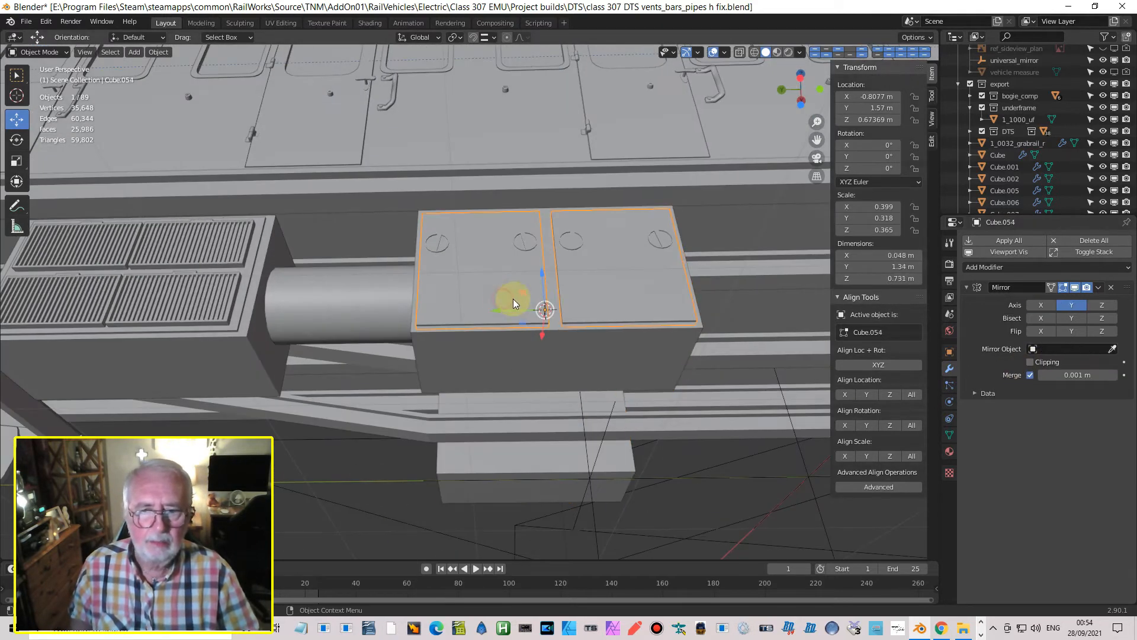
left_click(1000, 266)
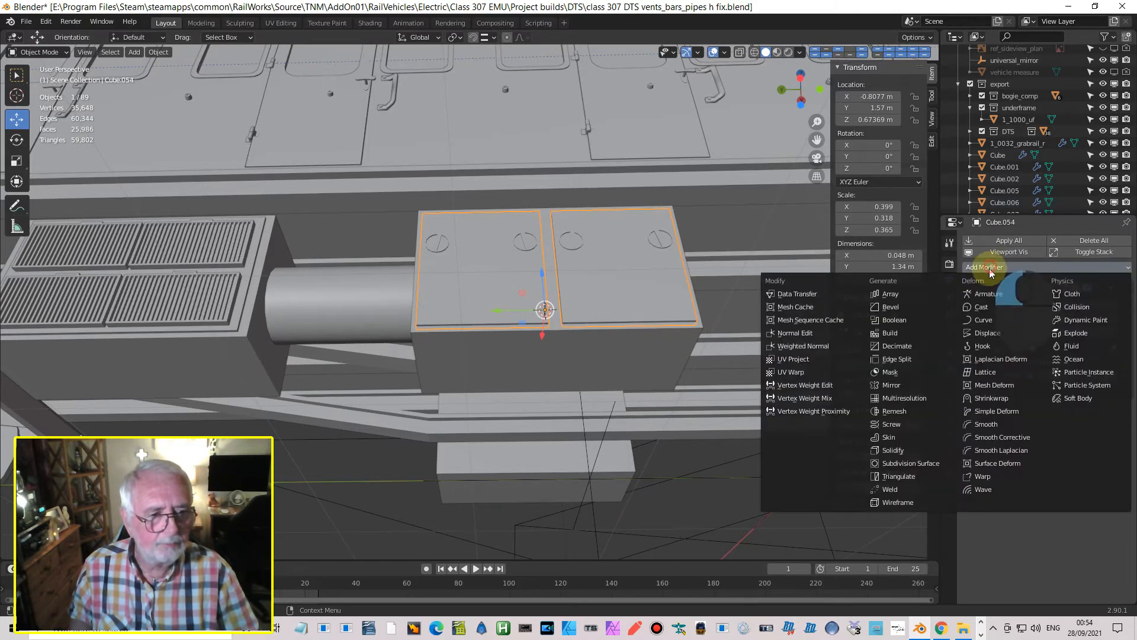
left_click(910, 387)
left_click(1069, 470)
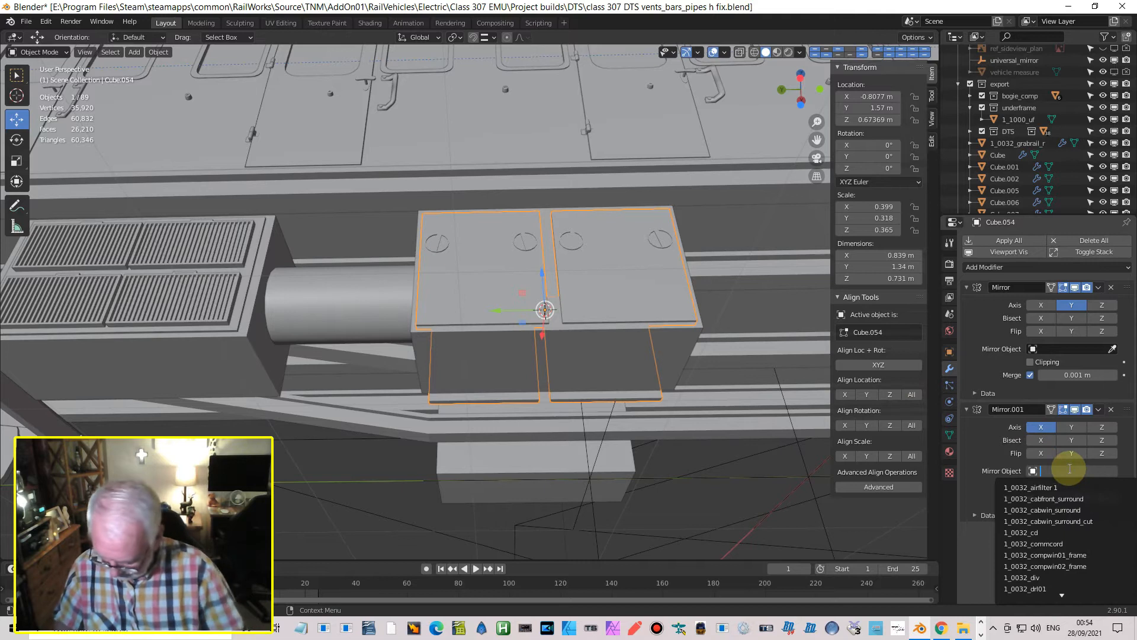
type("uni")
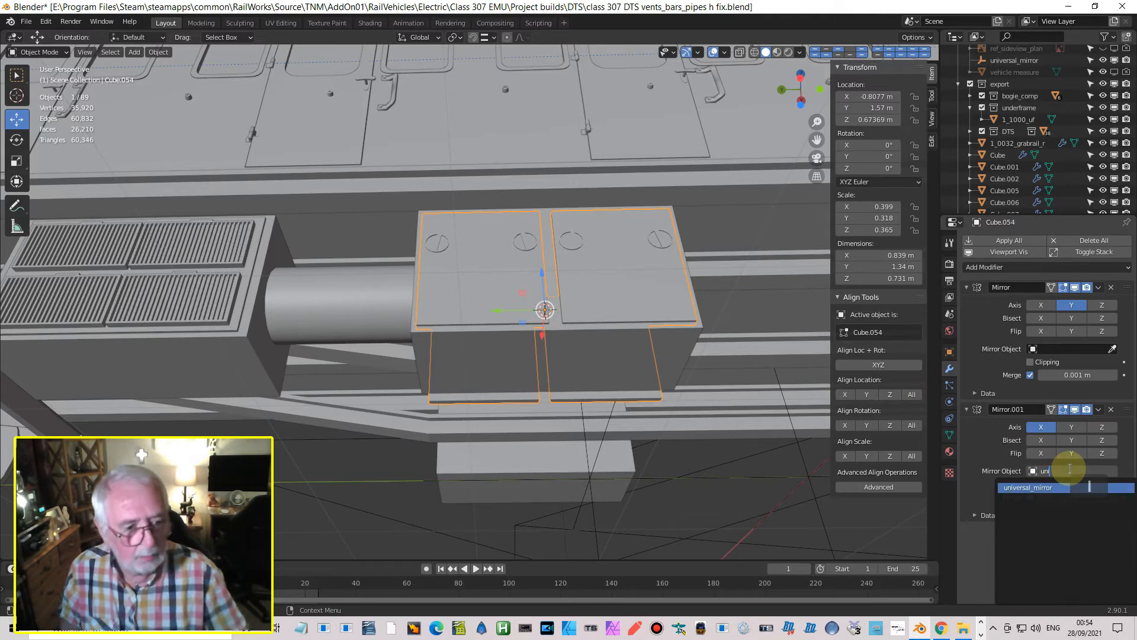
left_click(1059, 488)
- Add an X-axis Mirror modifier to the body of the louvred equipment box, with universal_mirror as the mirror object
middle_click_drag(504, 446, 526, 505)
middle_click_drag(442, 436, 558, 394, "shift")
left_click(186, 299)
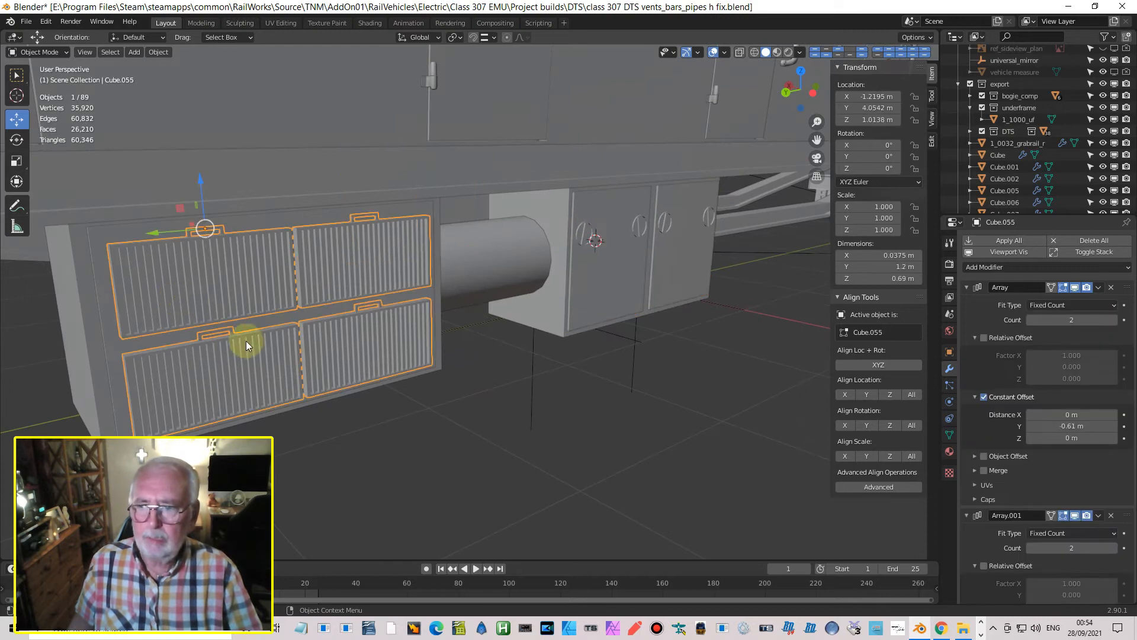
left_click(81, 279)
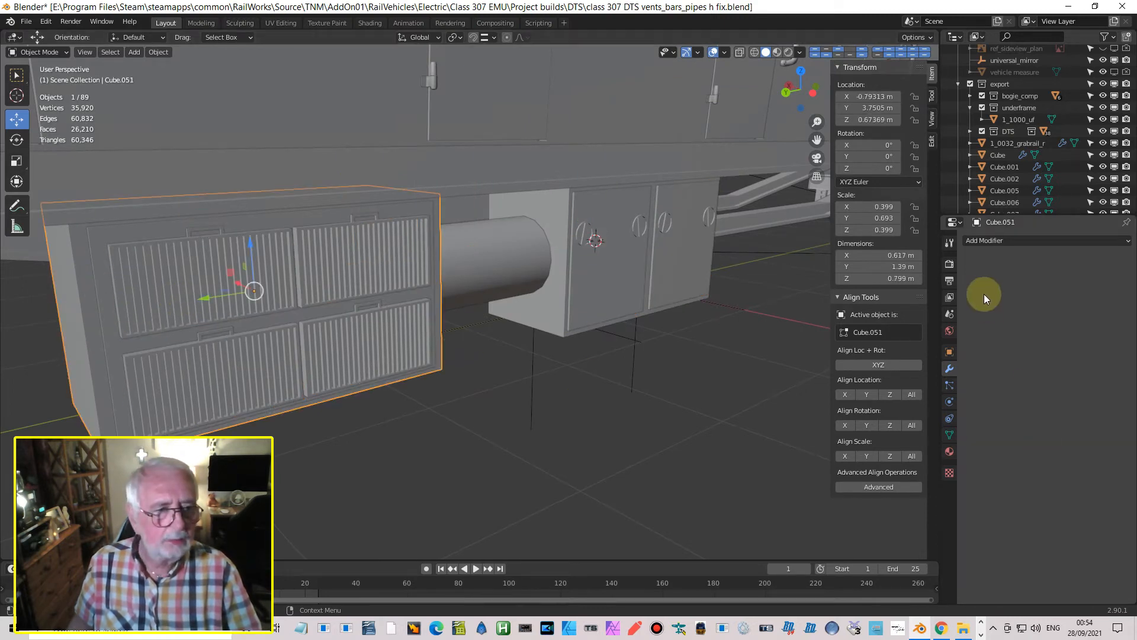
left_click(977, 242)
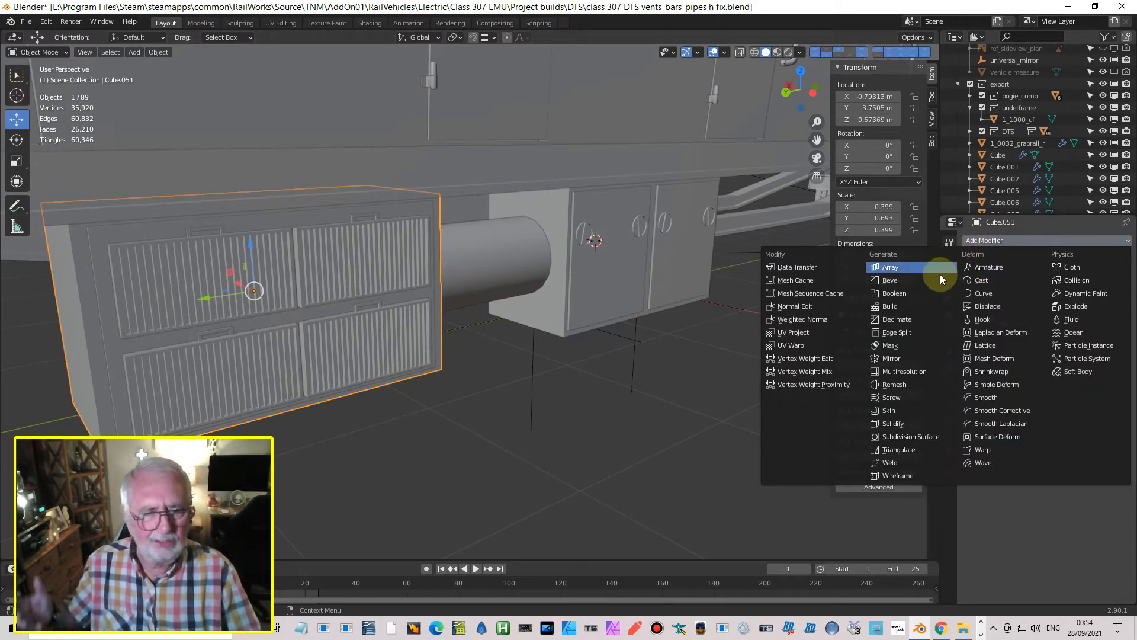
left_click(917, 357)
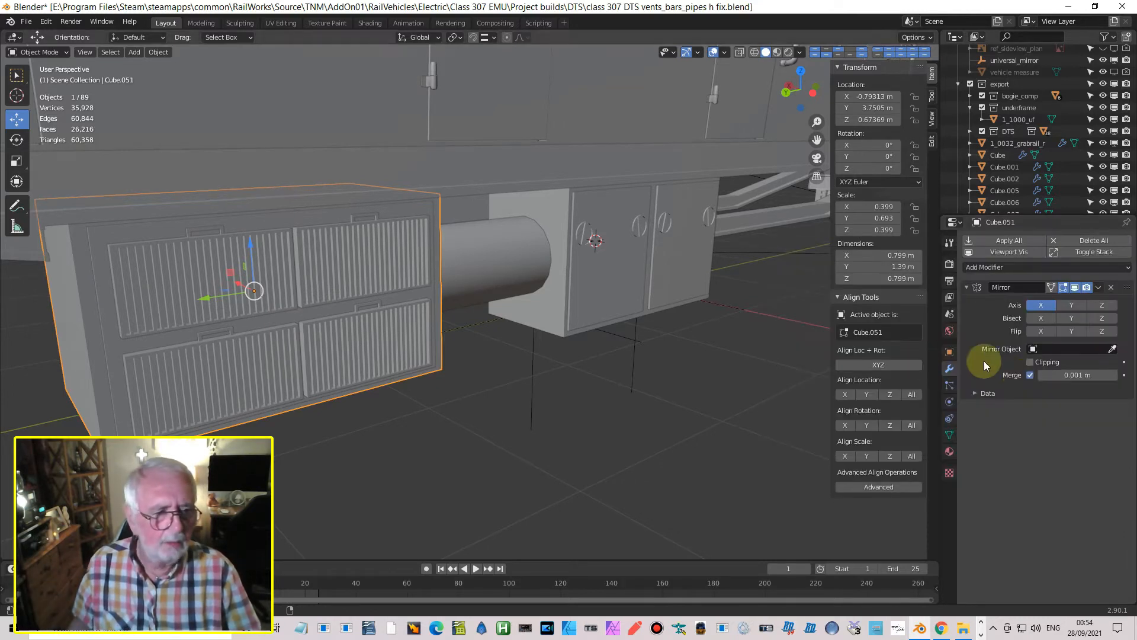
left_click(1051, 348)
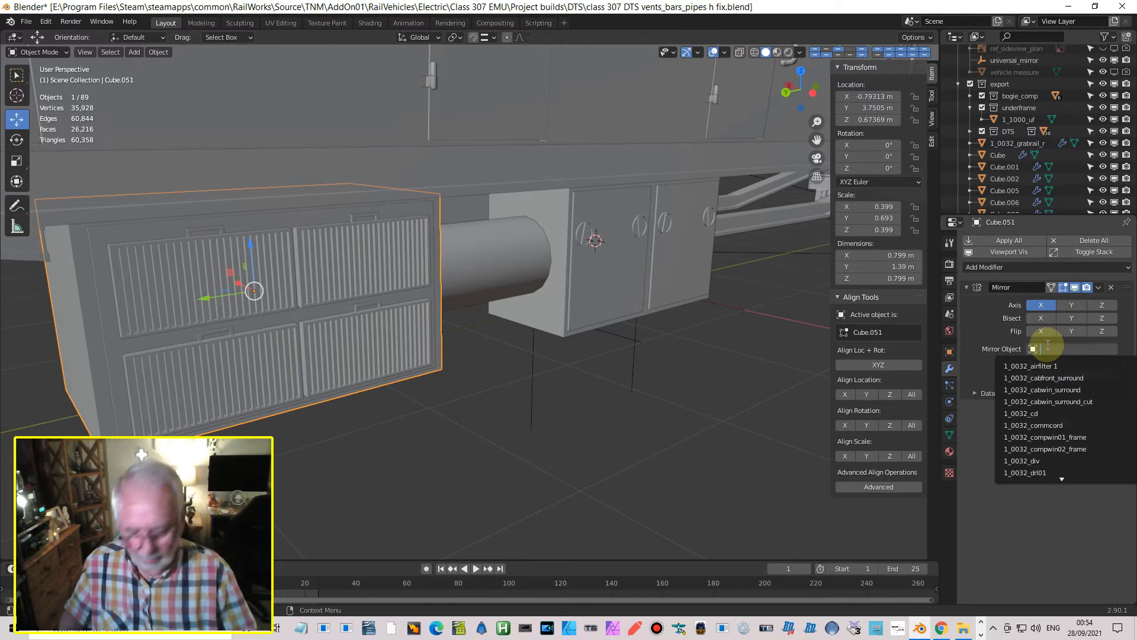
type("uni")
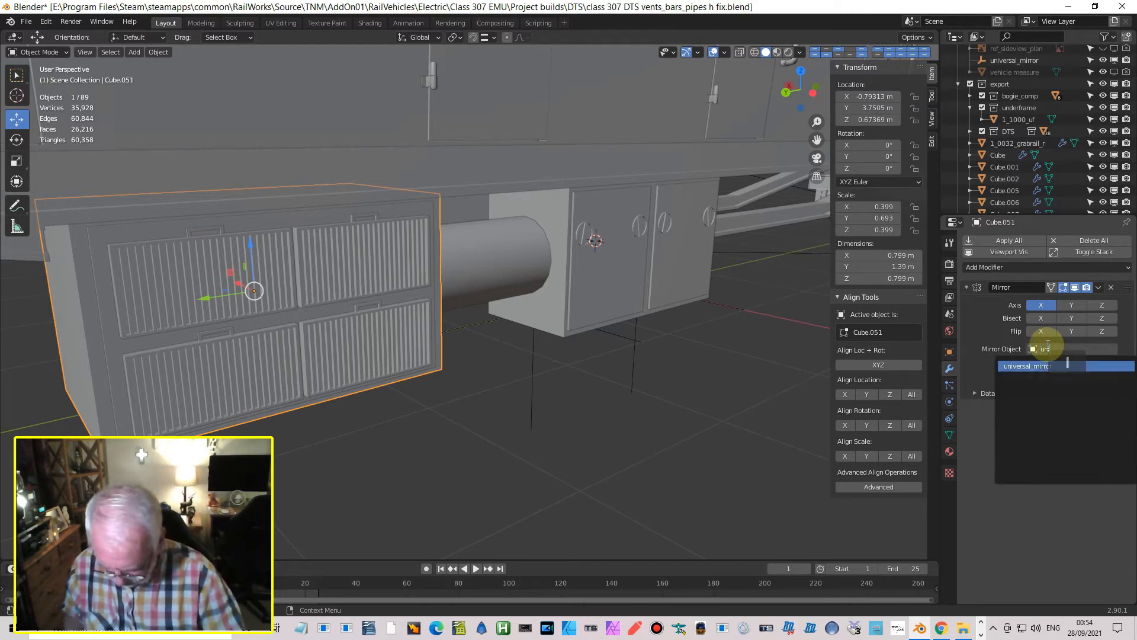
key("Return")
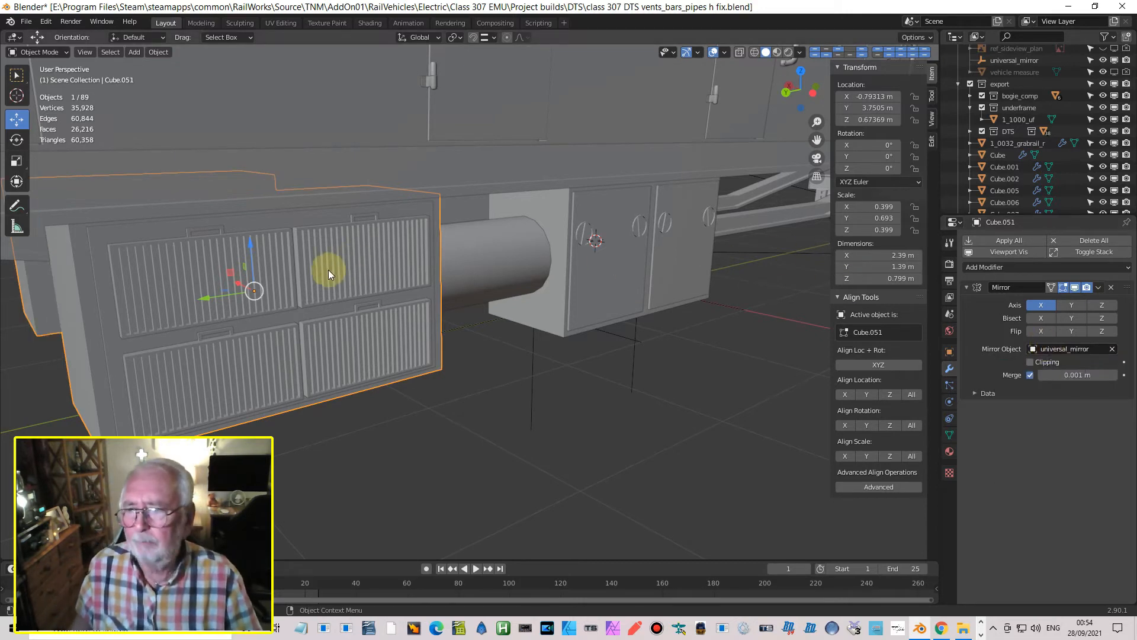
- Mirror the thin backing panel behind the louvres across the vehicle on X, using universal_mirror as the mirror object
left_click(105, 249)
middle_click_drag(314, 259, 354, 240)
left_click(289, 241)
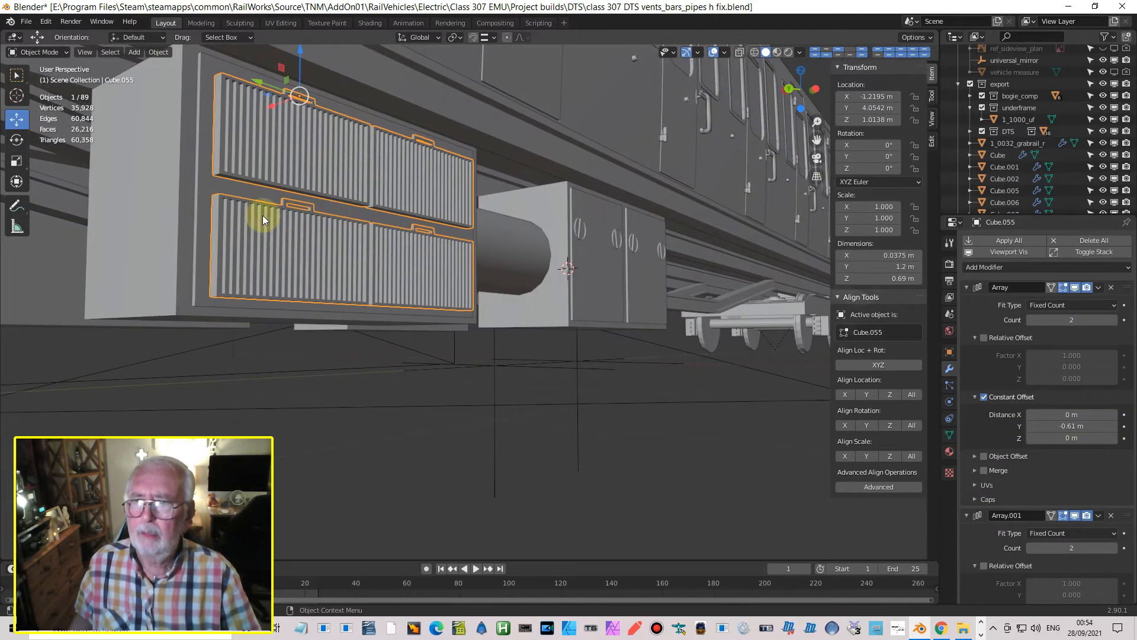
left_click(207, 172)
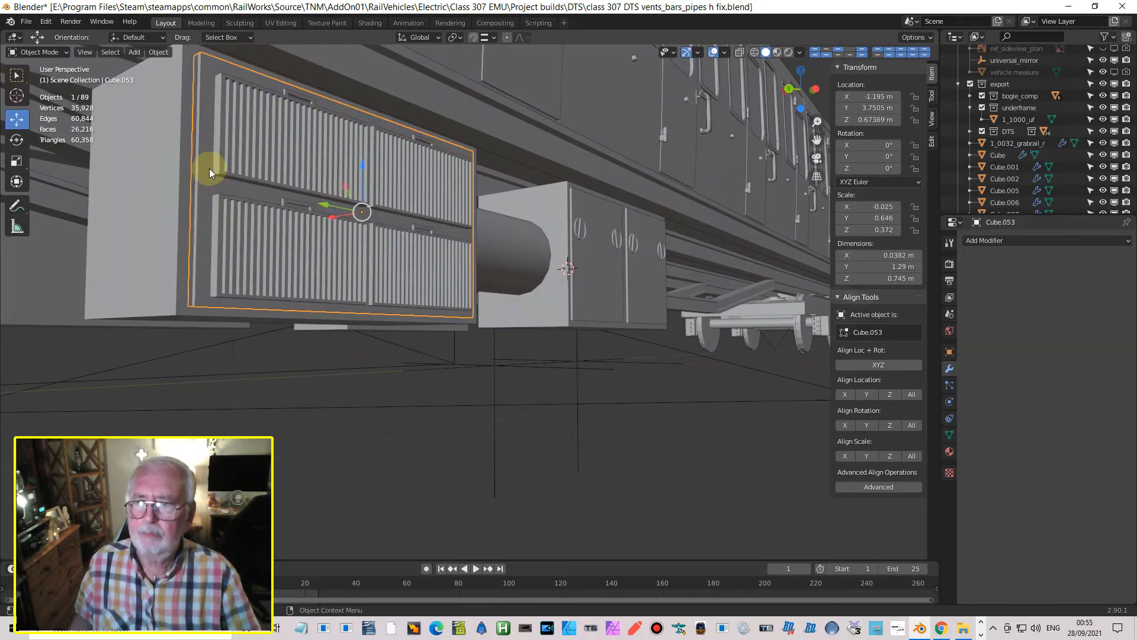
left_click(997, 242)
left_click(892, 359)
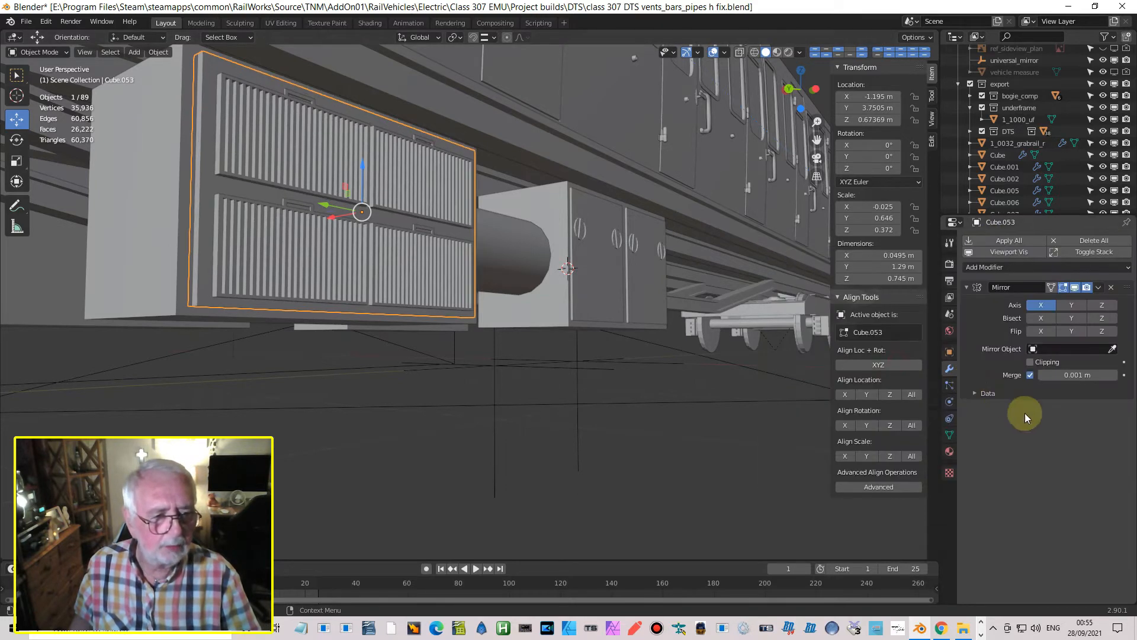
left_click(1052, 350)
type("u")
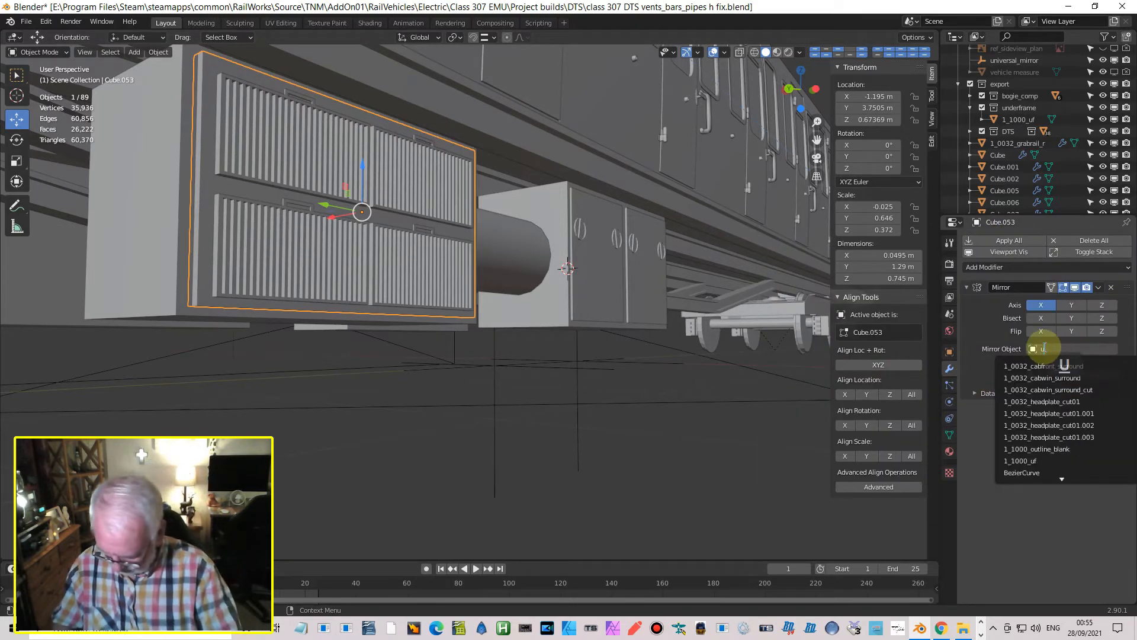
type("ni")
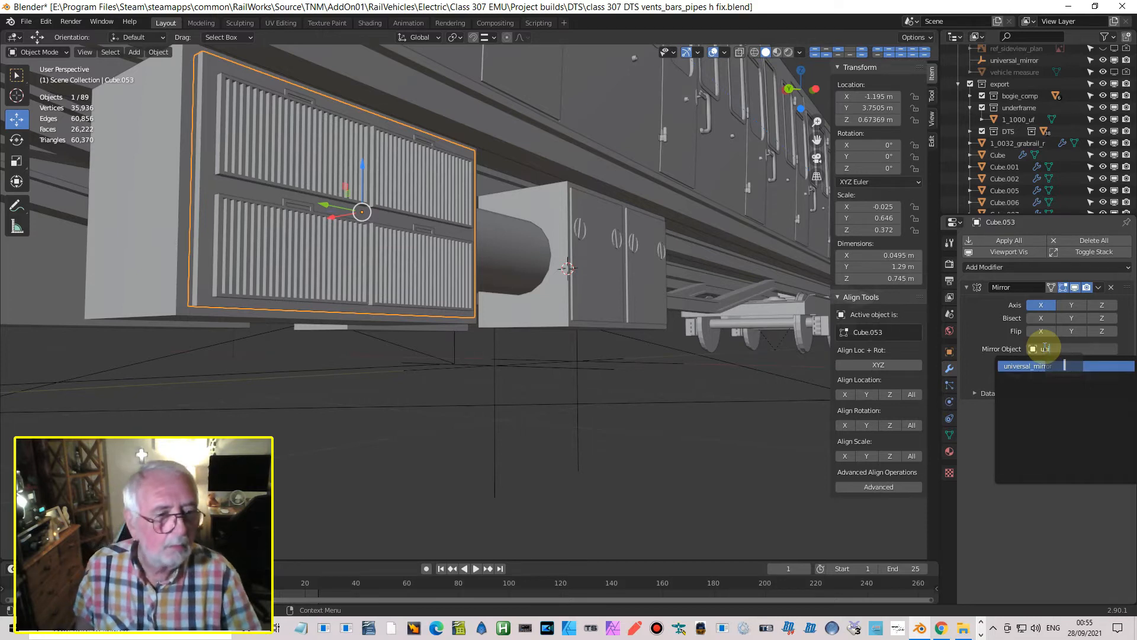
left_click(1031, 366)
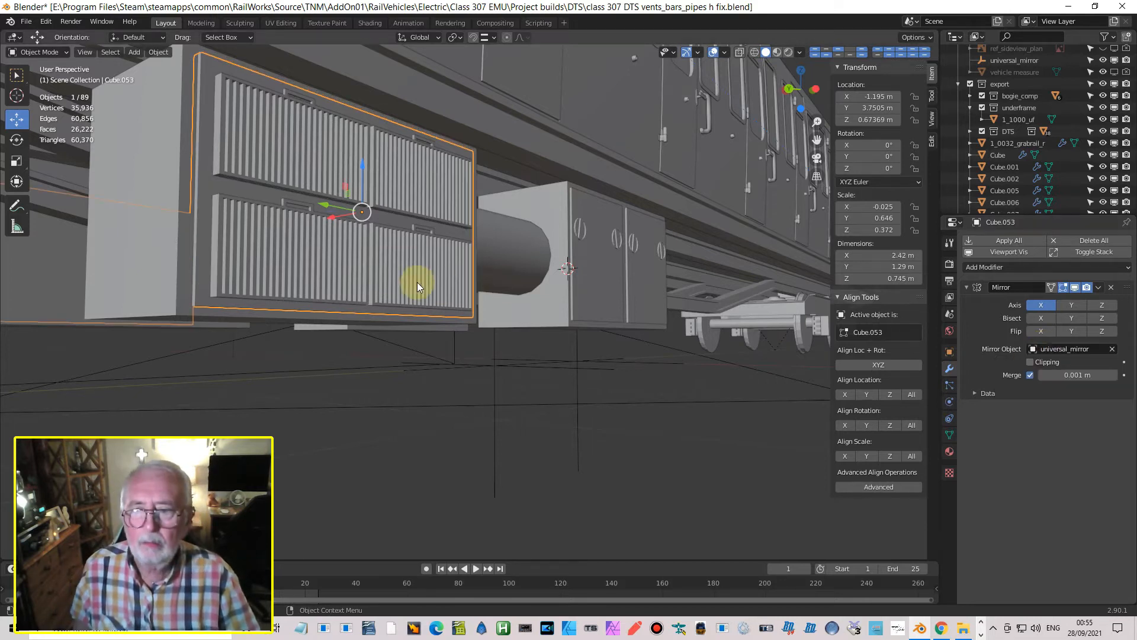
- Add a Mirror modifier on X after the two arrays of the louvred panels, using universal_mirror as the mirror object
left_click(364, 269)
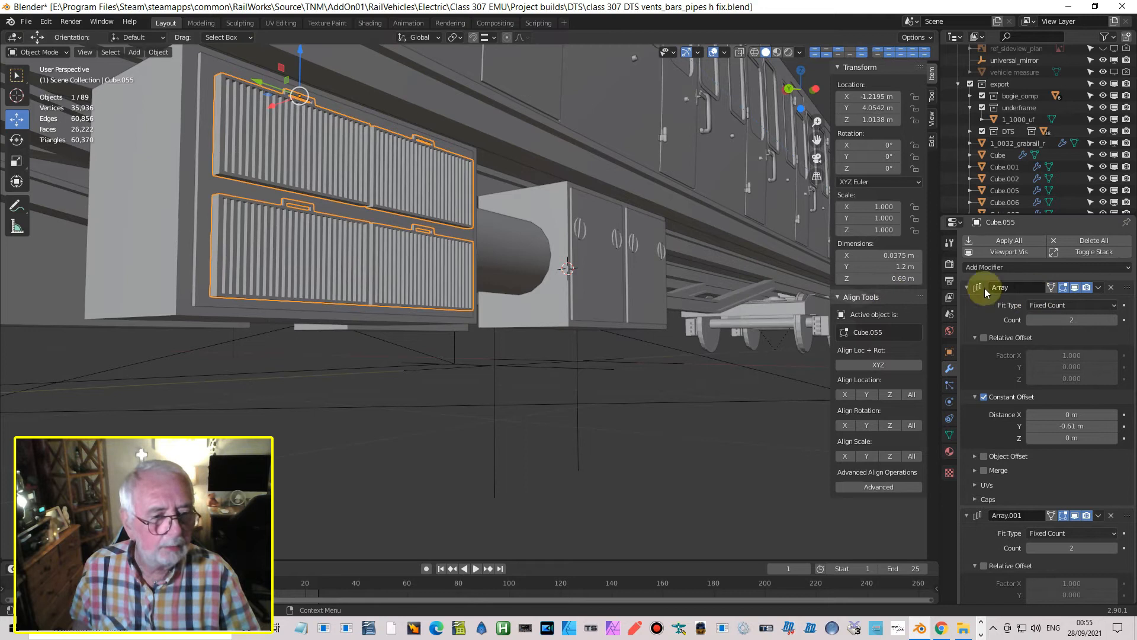
left_click(1011, 269)
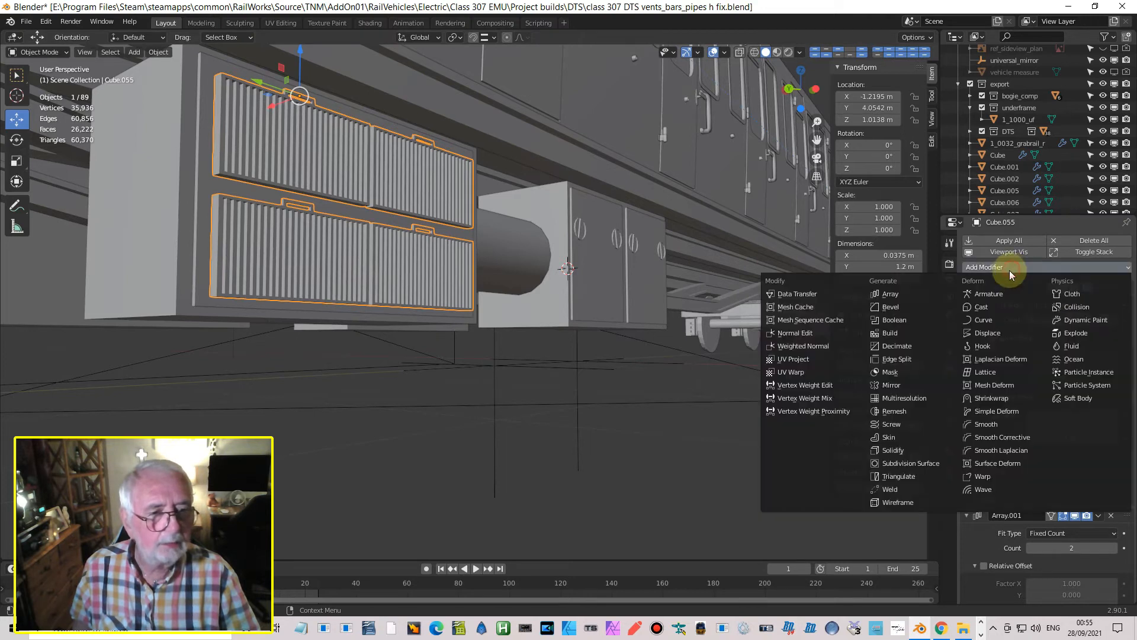
left_click(905, 386)
scroll(1019, 362, "down", 6)
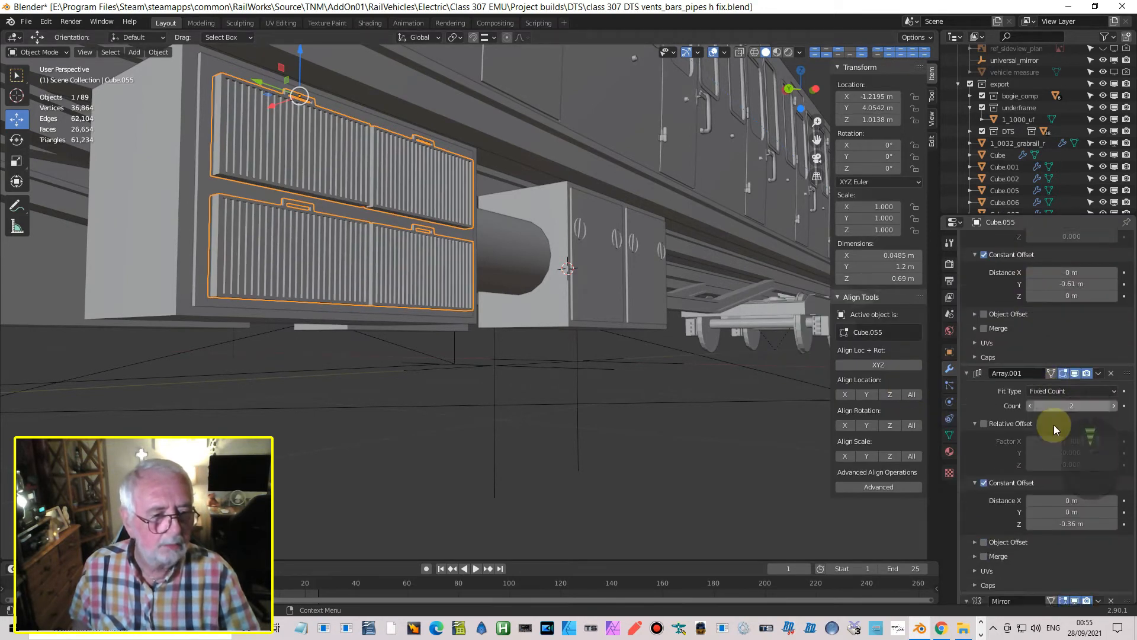
left_click(1053, 554)
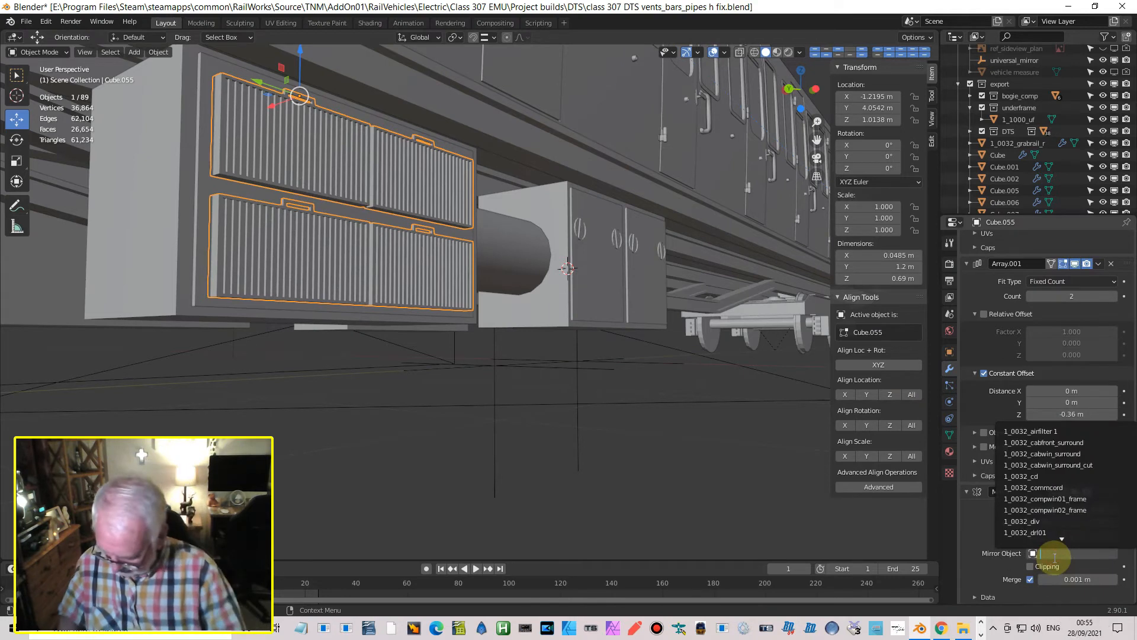
type("uni")
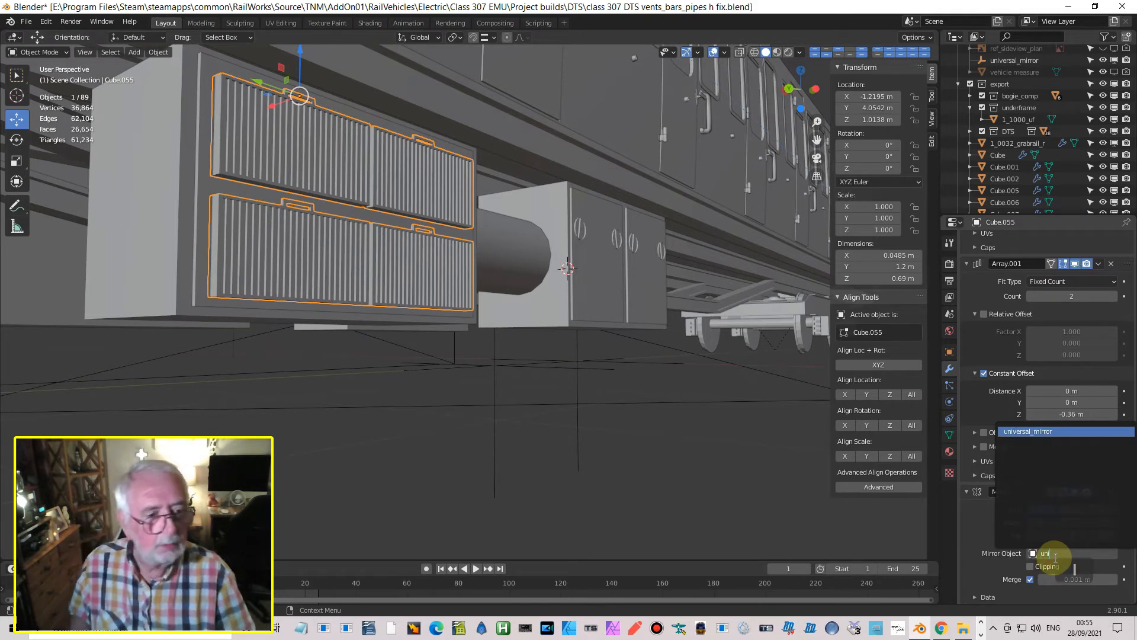
left_click(1057, 434)
- Select the door panels together with their box and move both along Y towards the cylinder and the louvred box
middle_click_drag(619, 398, 506, 382)
scroll(507, 382, "down", 8)
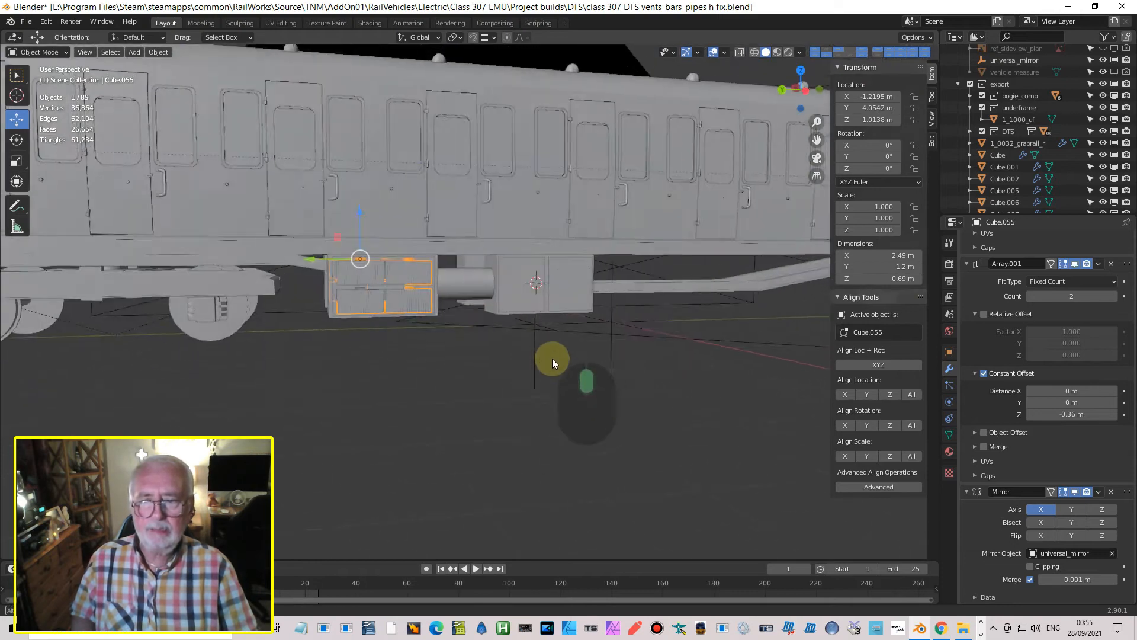
middle_click_drag(559, 346, 555, 289)
scroll(548, 348, "up", 4)
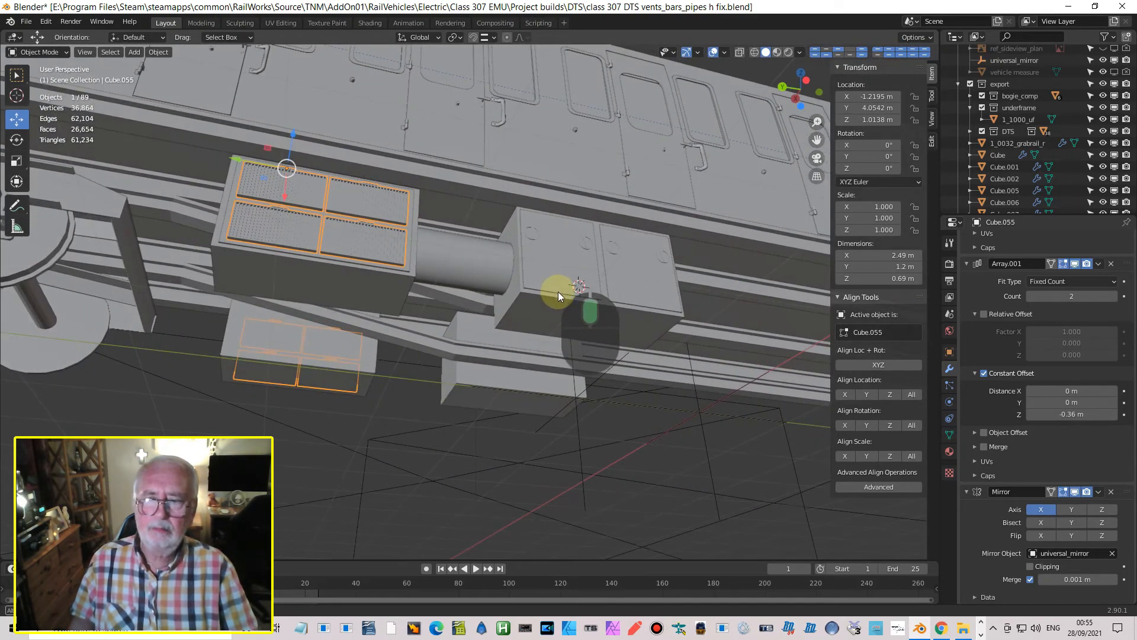
scroll(571, 344, "down", 4)
mouse_move(633, 338)
middle_mouse_down()
mouse_move(609, 359)
mouse_move(630, 350)
mouse_move(607, 343)
mouse_move(627, 354)
middle_mouse_up()
scroll(520, 326, "up", 3)
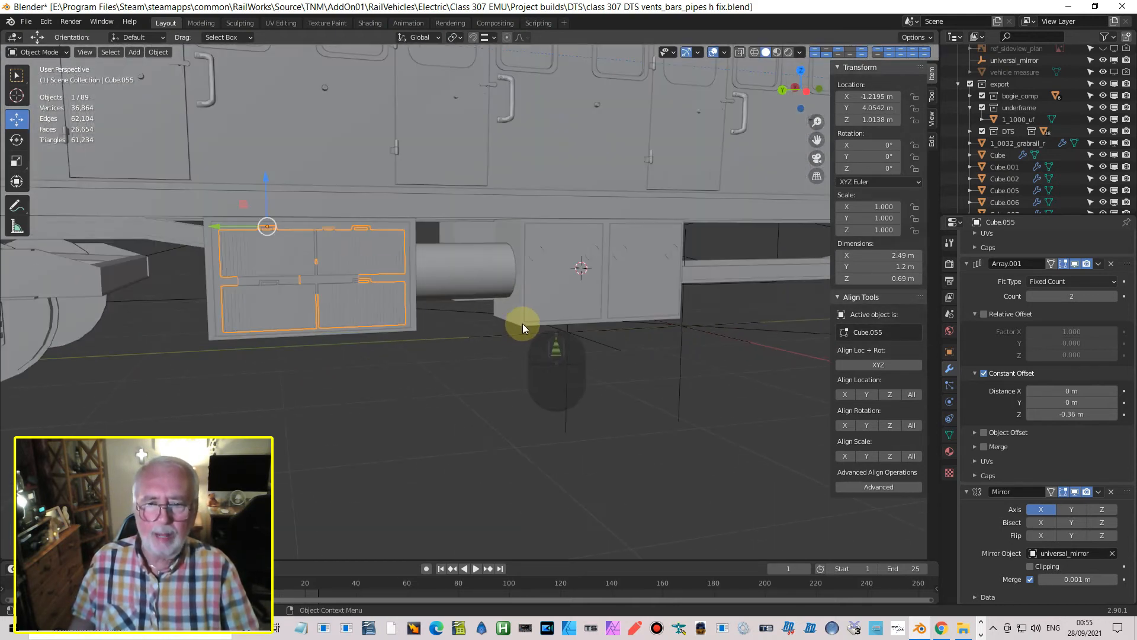
left_click(523, 324)
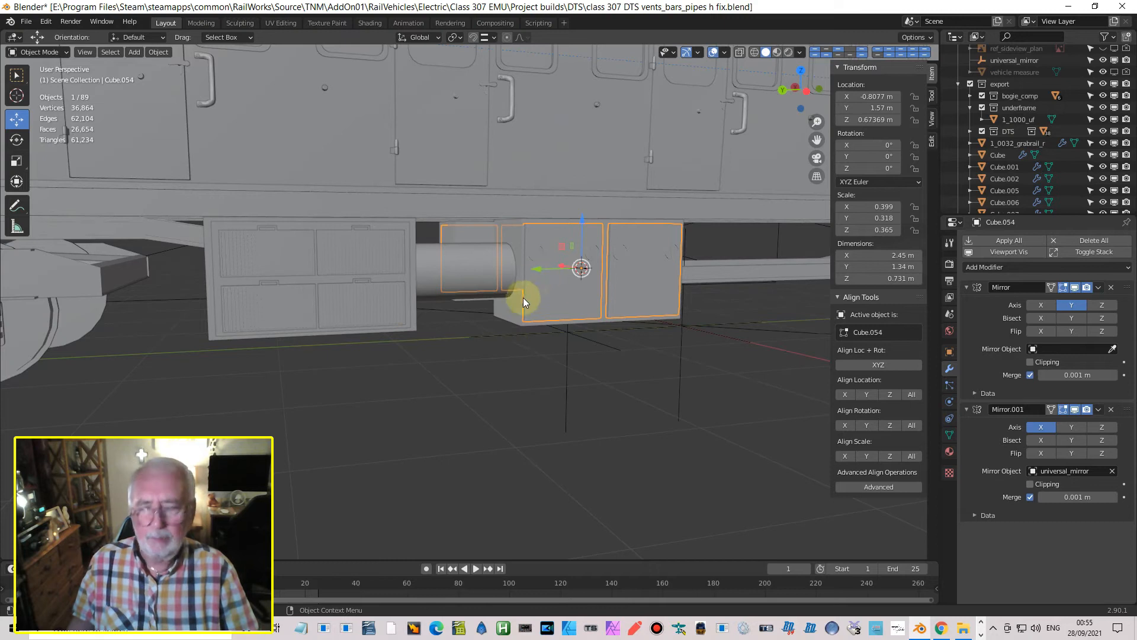
left_click(513, 312, "shift")
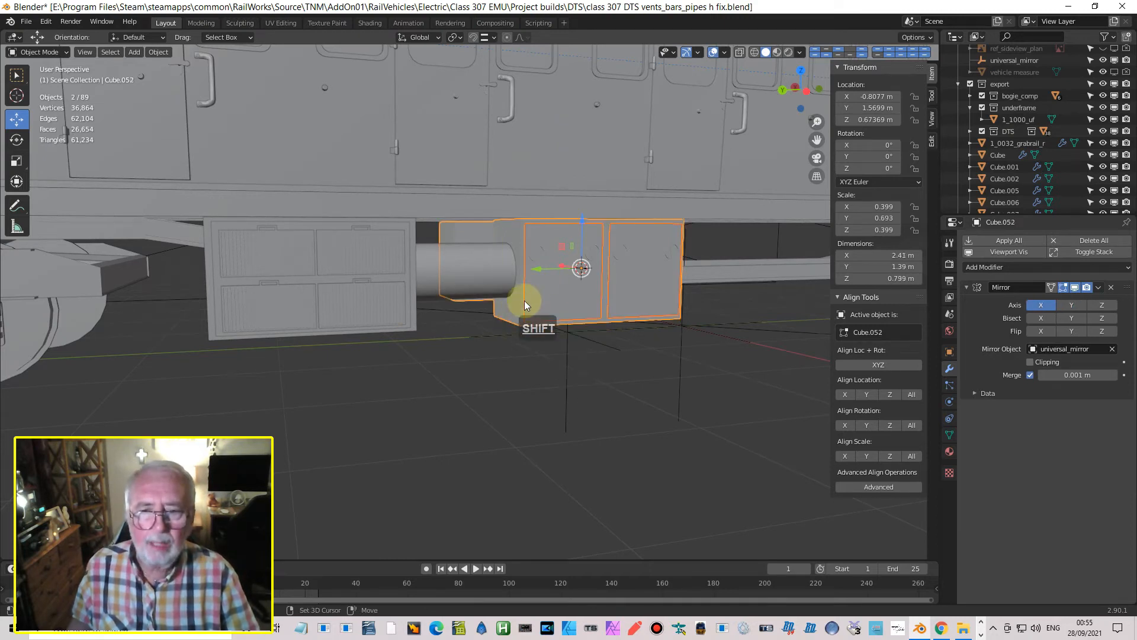
left_click_drag(539, 271, 553, 305)
- Select the cylinder between the two equipment boxes and move it along Y to about 2.78 m
middle_click_drag(553, 304, 514, 306)
left_click(464, 290)
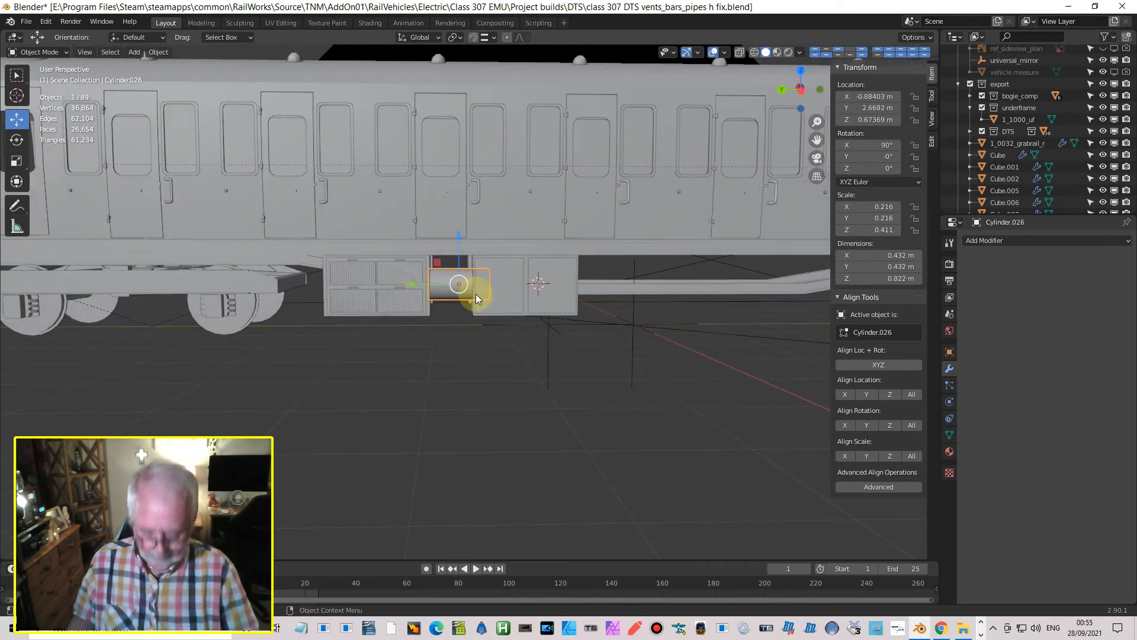
key("ctrl+KP_3")
scroll(419, 296, "up", 3)
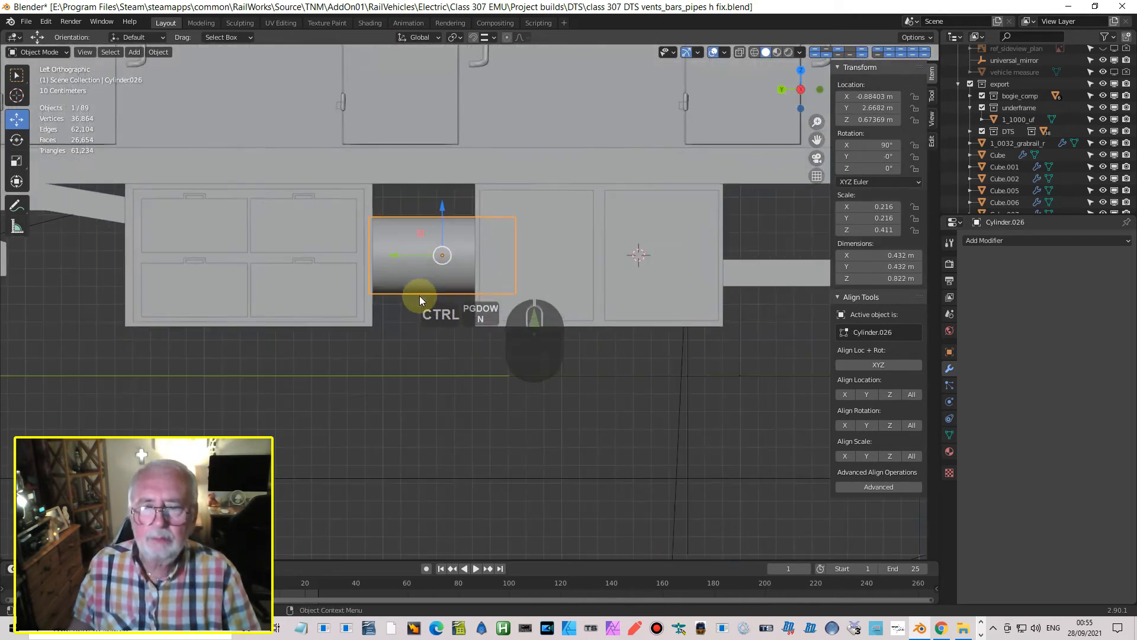
left_click_drag(396, 255, 370, 255)
- Add an X-axis Mirror modifier to the cylinder, using universal_mirror as the mirror object
mouse_move(450, 313)
middle_mouse_down()
mouse_move(562, 328)
mouse_move(609, 349)
mouse_move(449, 326)
middle_mouse_up()
middle_click_drag(570, 316, 328, 265, "shift")
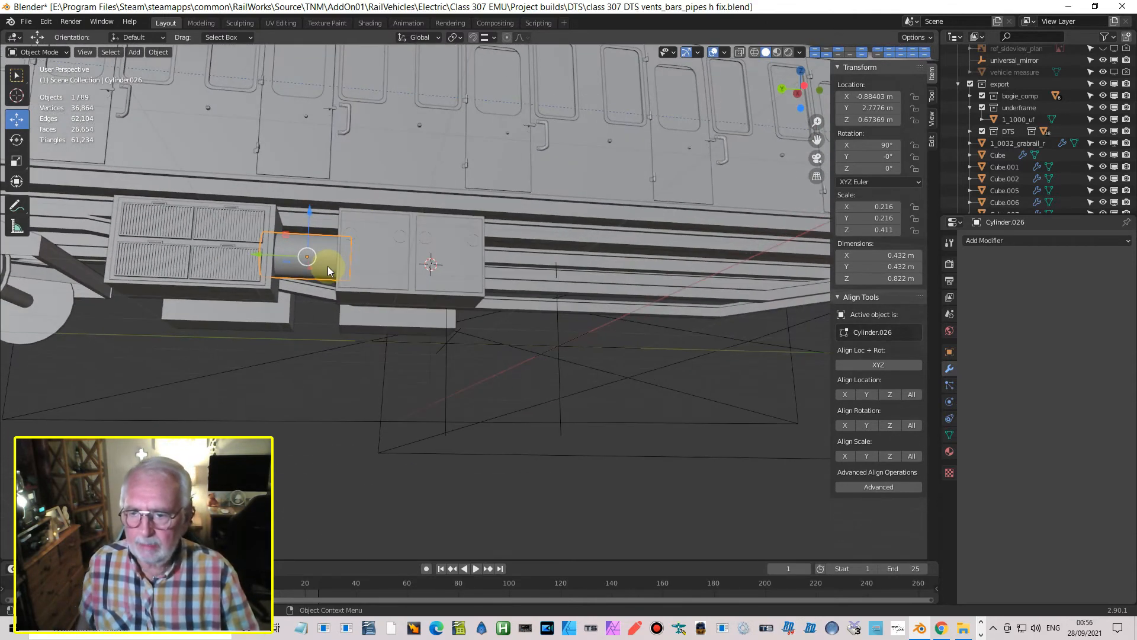
left_click(993, 243)
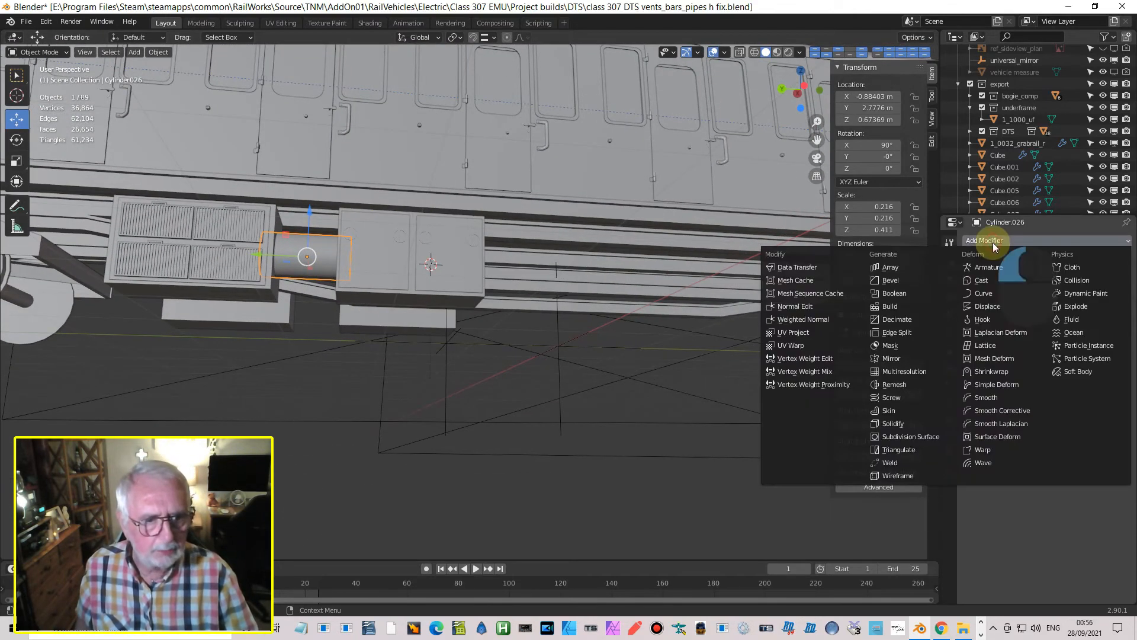
left_click(912, 359)
left_click(1047, 349)
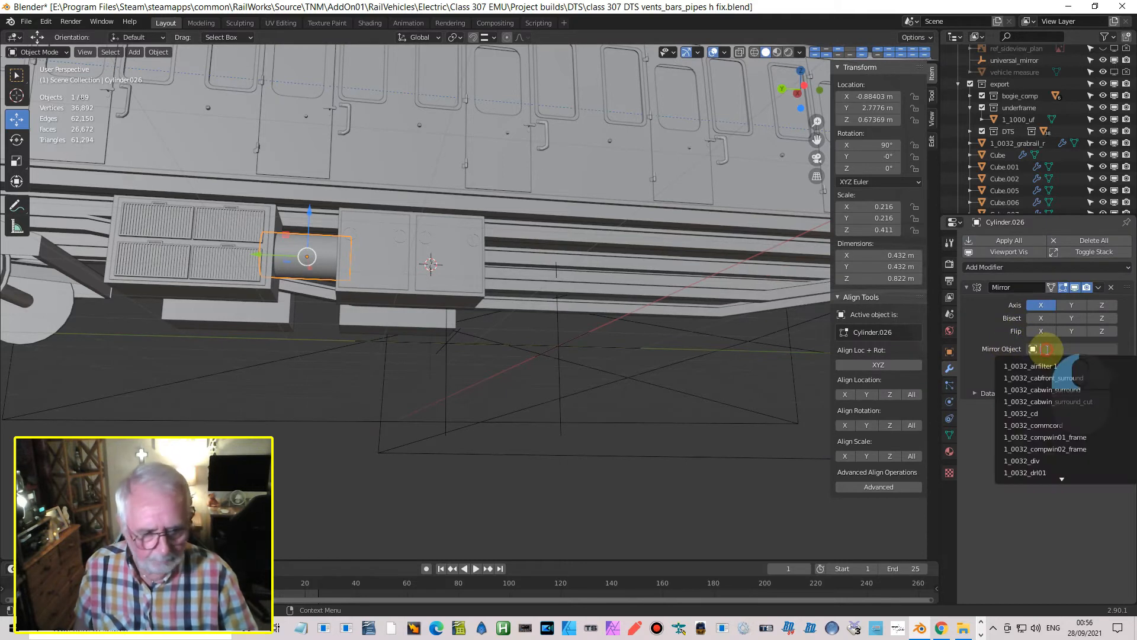
type("uni")
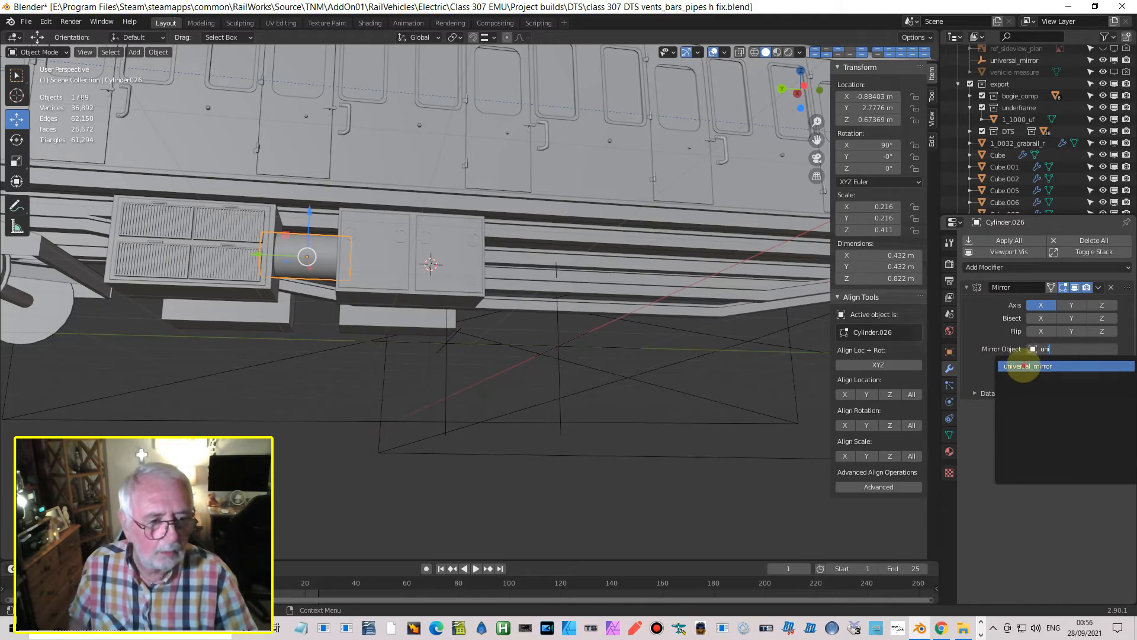
left_click(1022, 366)
- Examine the mirrored cylinder and the equipment boxes from both sides of the underframe
middle_click_drag(578, 380, 385, 391)
scroll(392, 296, "up", 3)
middle_click_drag(368, 287, 840, 330)
scroll(518, 278, "up", 2)
scroll(763, 332, "up", 2)
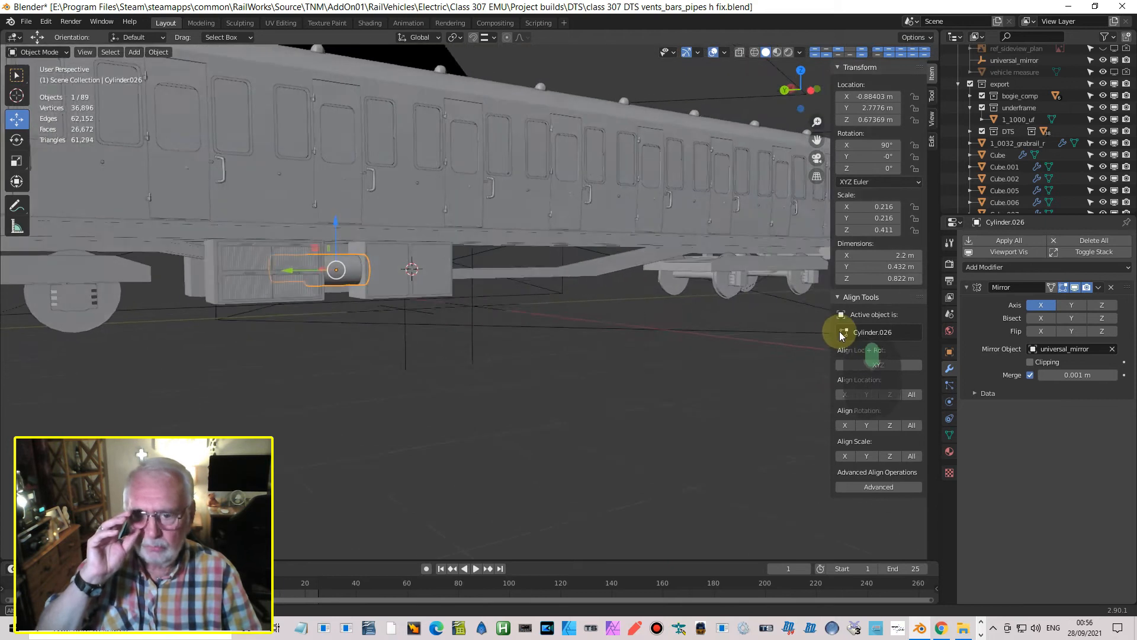
scroll(623, 323, "up", 3)
scroll(627, 321, "up", 2)
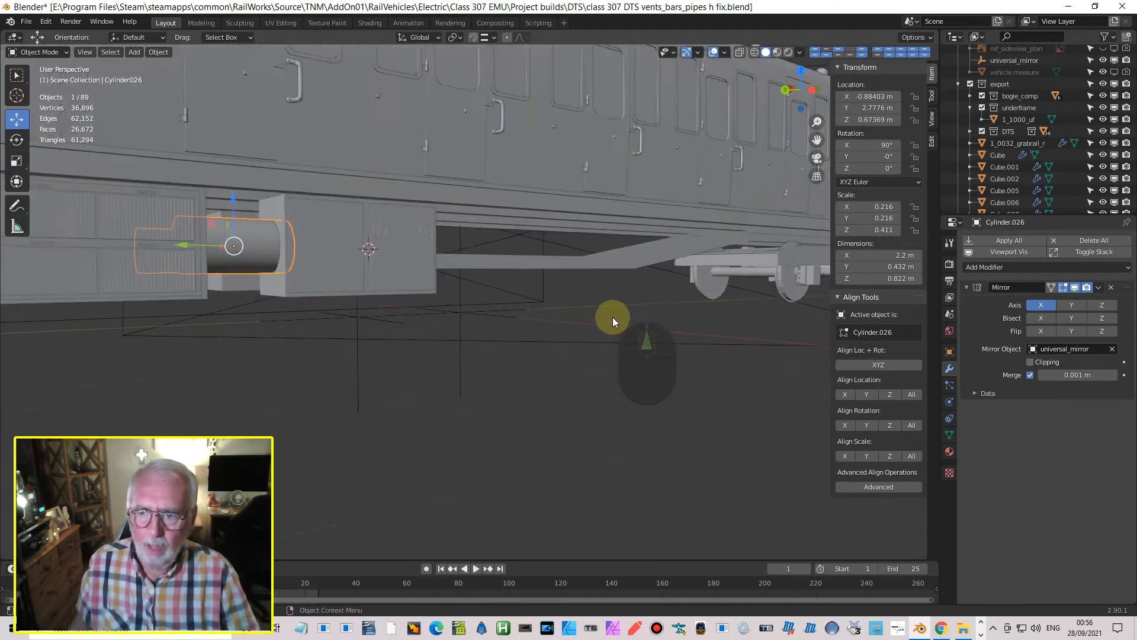
middle_click_drag(553, 272, 521, 285, "shift")
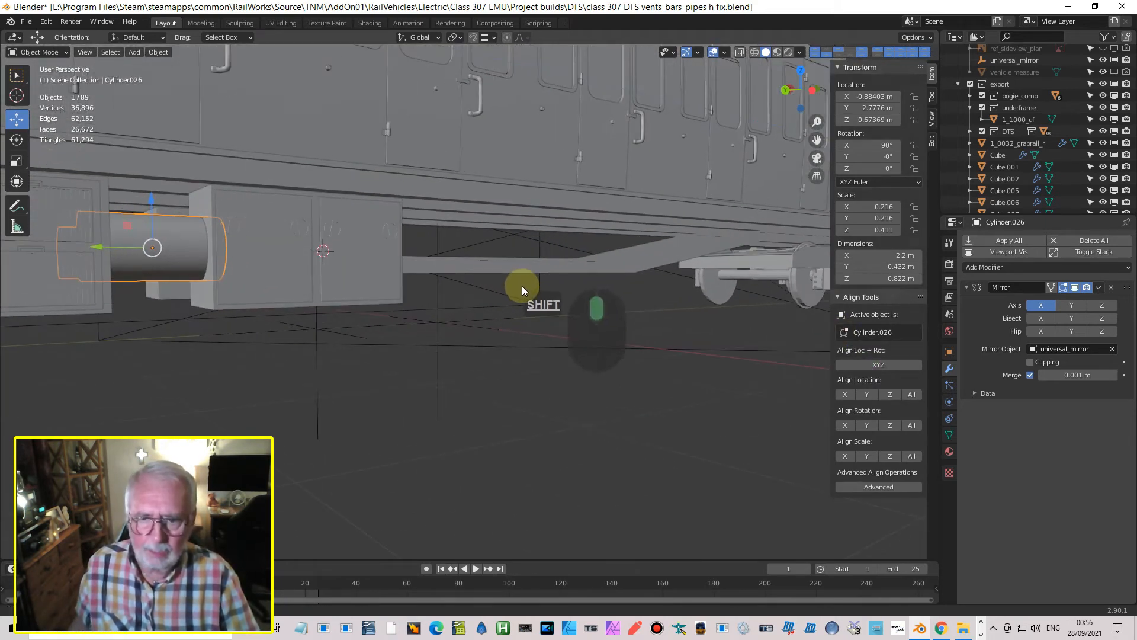
- Duplicate the body of the two-door equipment box and move the copy along Y to about -0.03 m, near the middle of the vehicle
left_click(315, 299)
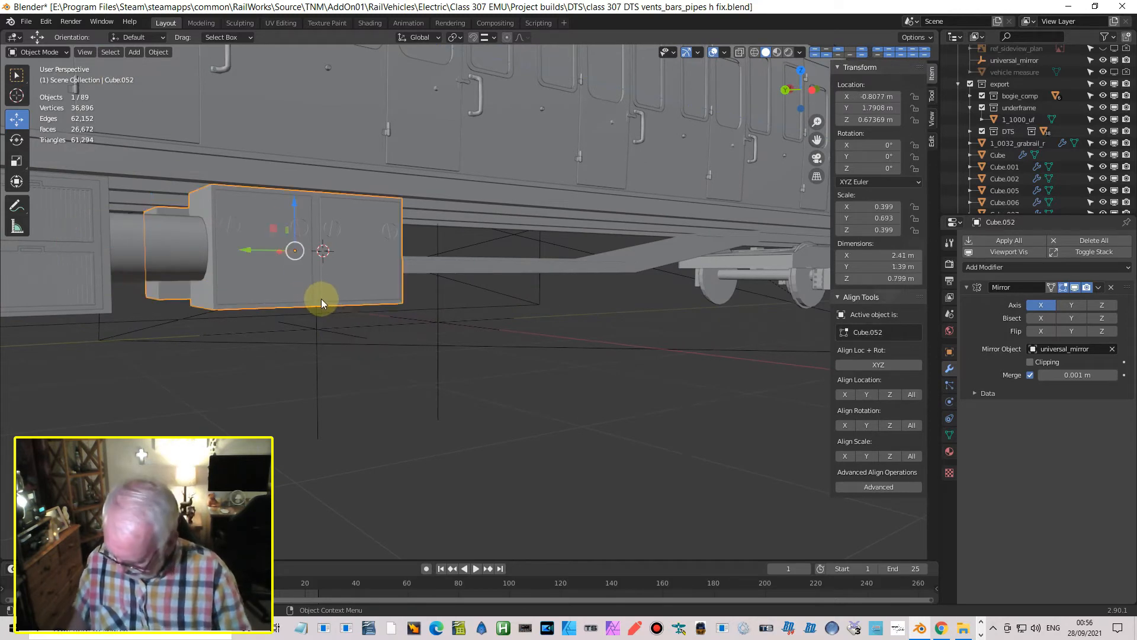
key("shift+d")
key("Return")
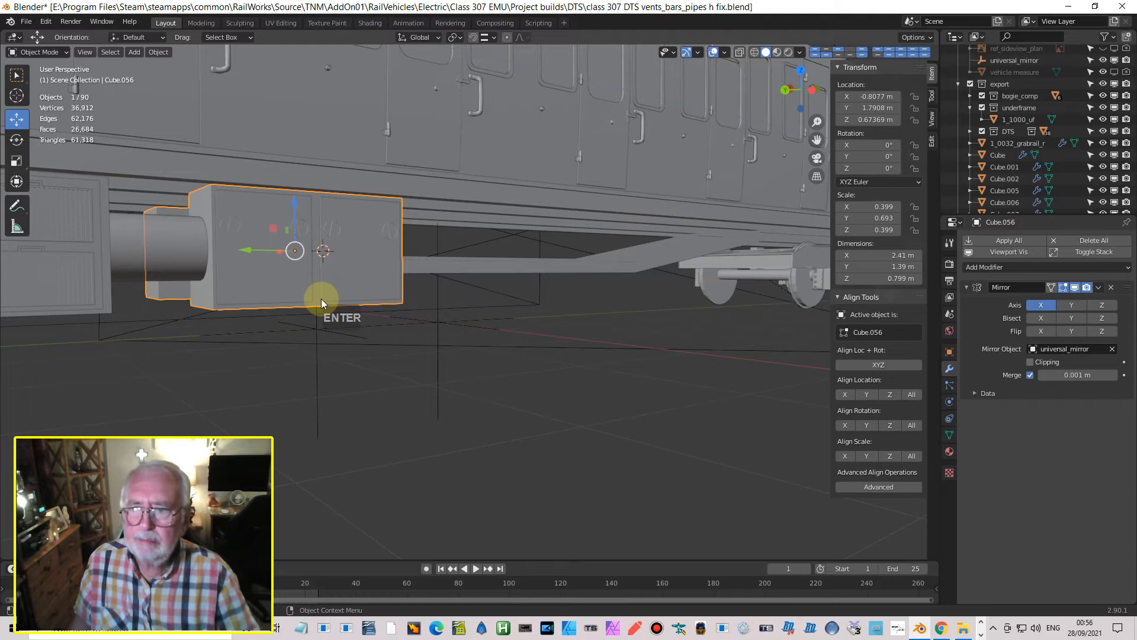
key("g")
key("y")
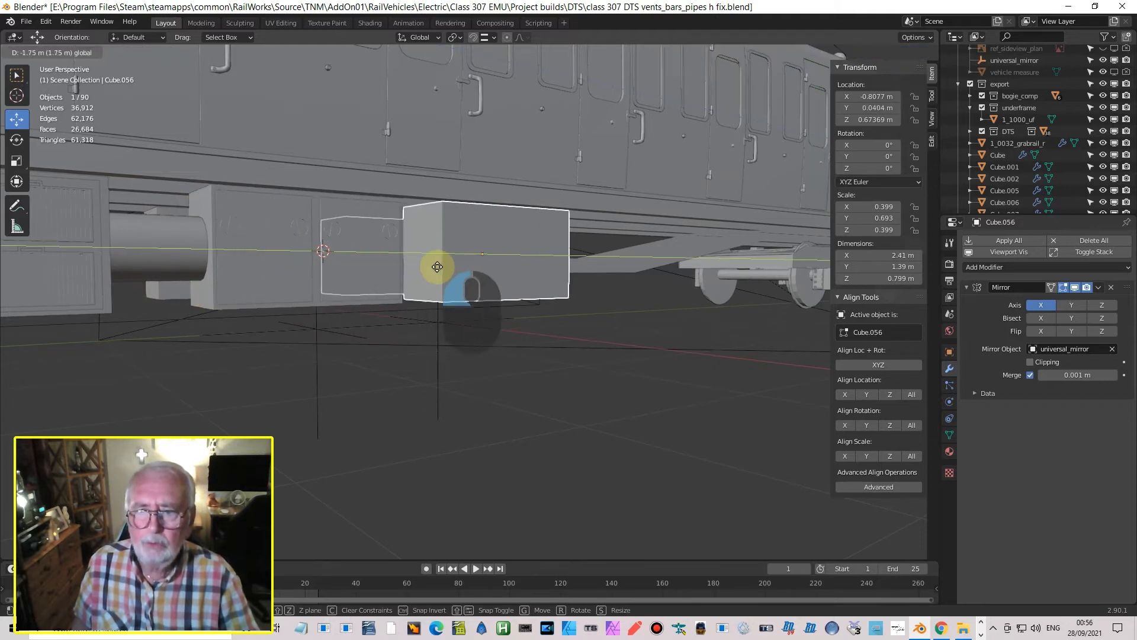
left_click(456, 275)
middle_click_drag(465, 287, 617, 381)
middle_click_drag(649, 327, 361, 345, "shift")
key("ctrl+KP_3")
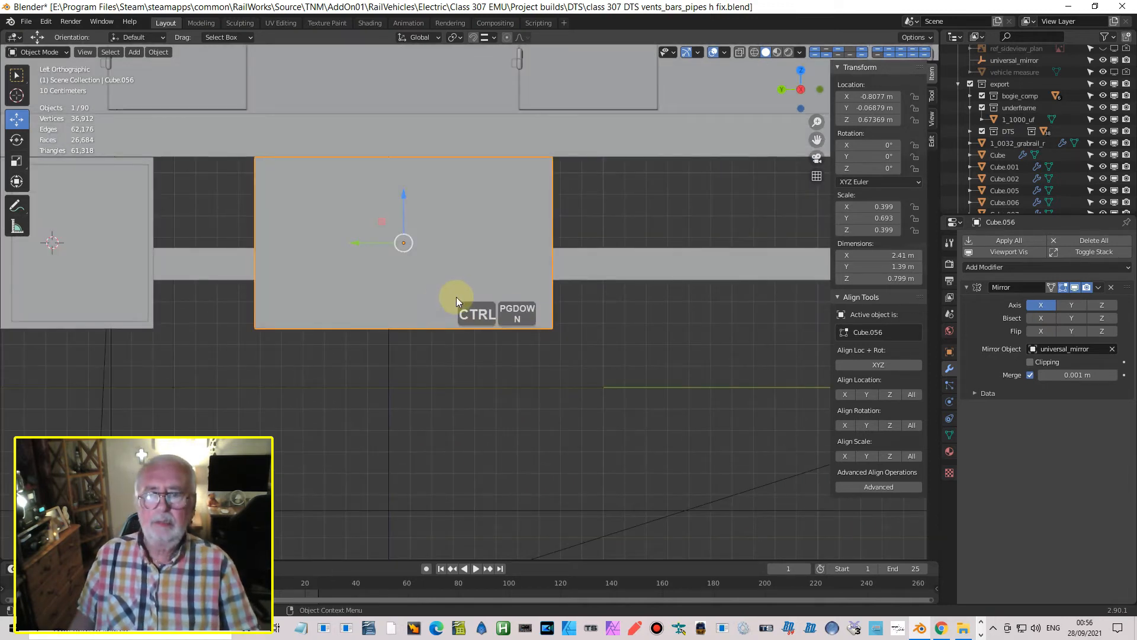
scroll(456, 297, "down", 4)
left_click_drag(392, 276, 383, 274)
- Scale the duplicated box along Y to a length of about 1.15 m
scroll(414, 281, "up", 1)
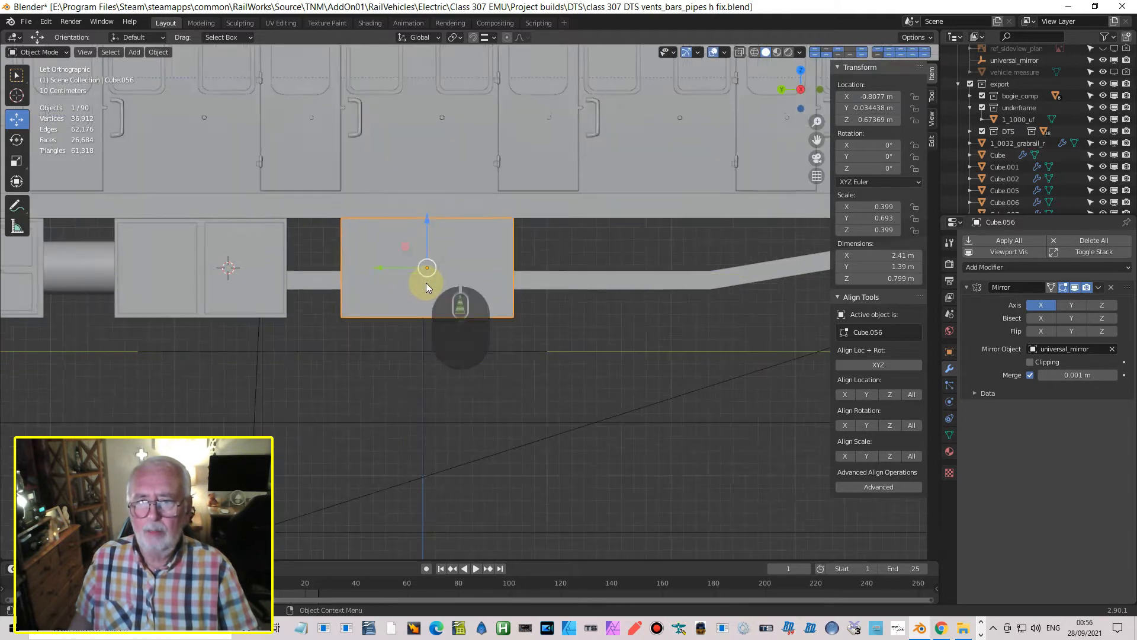
scroll(426, 284, "up", 1)
key("s")
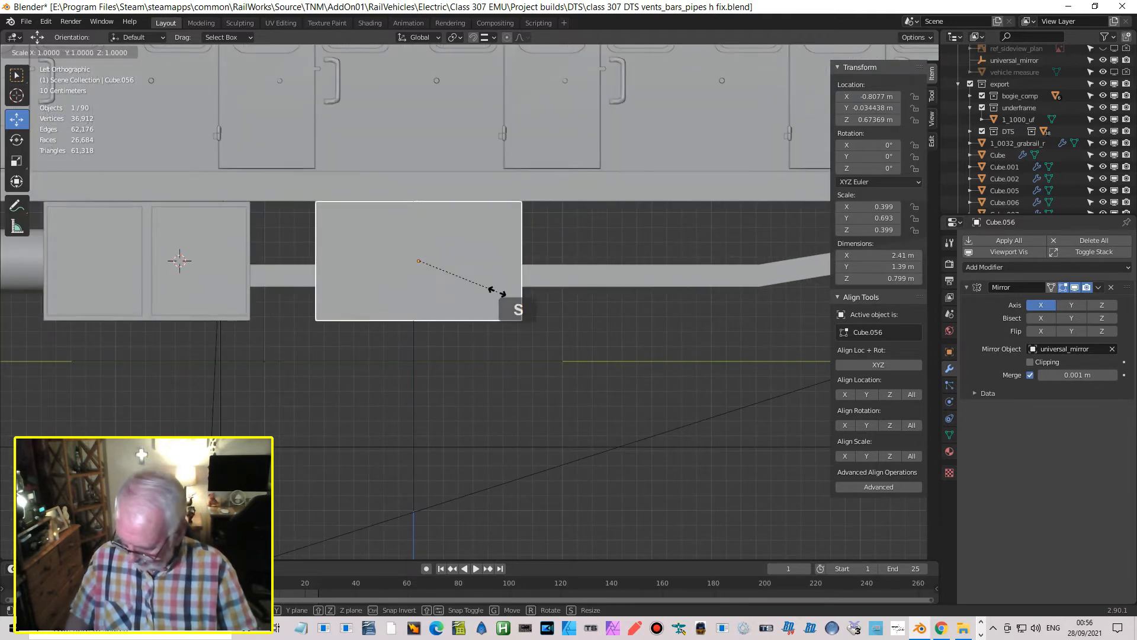
key("y")
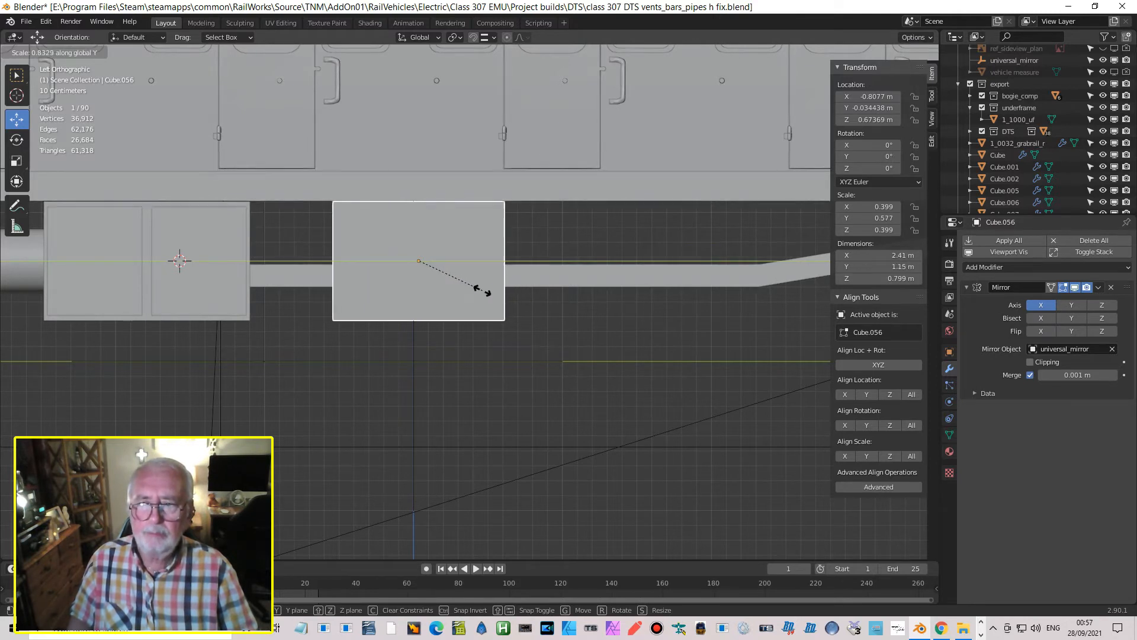
left_click(482, 292)
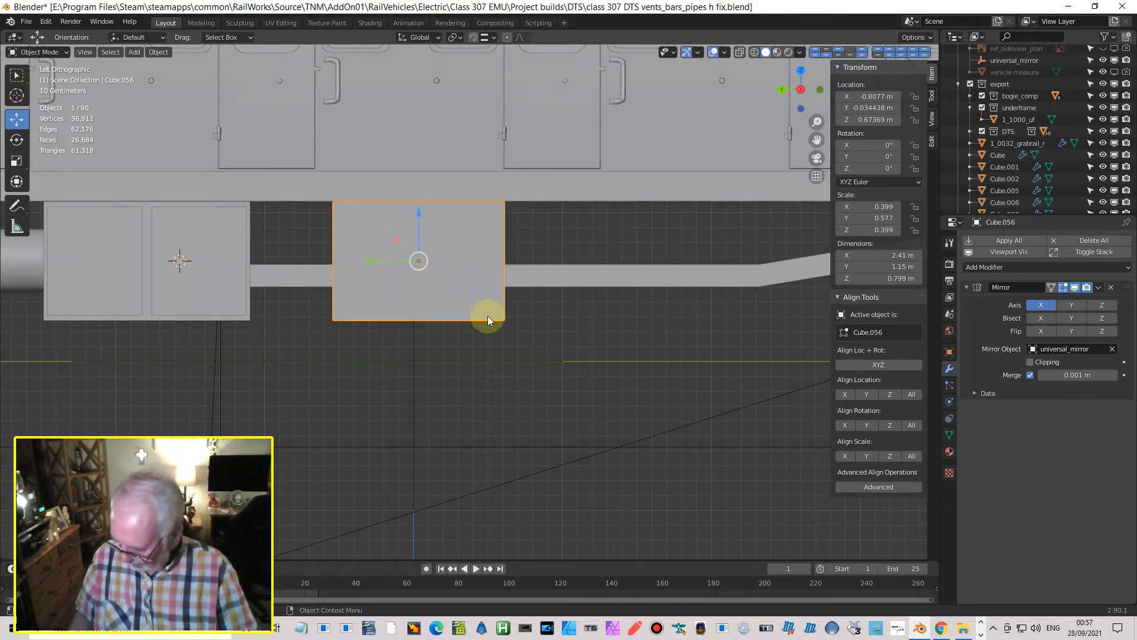
- Cut two edge loops into the box, a vertical one at about Y -0.41 m and a horizontal one at about Z 0.50 m
key("Tab")
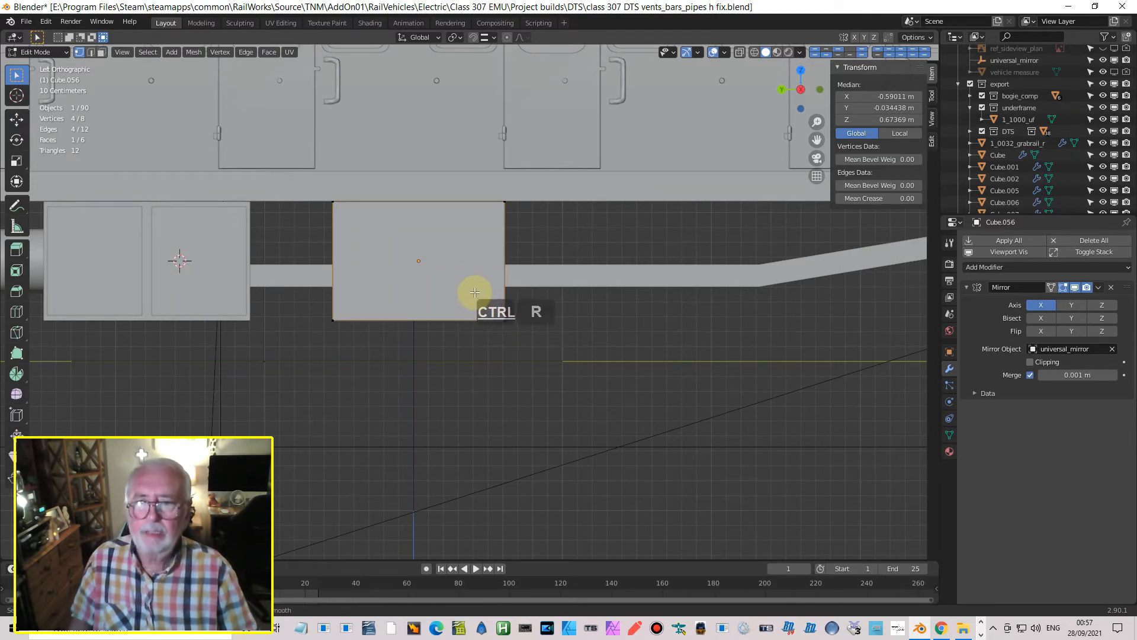
left_click(473, 203)
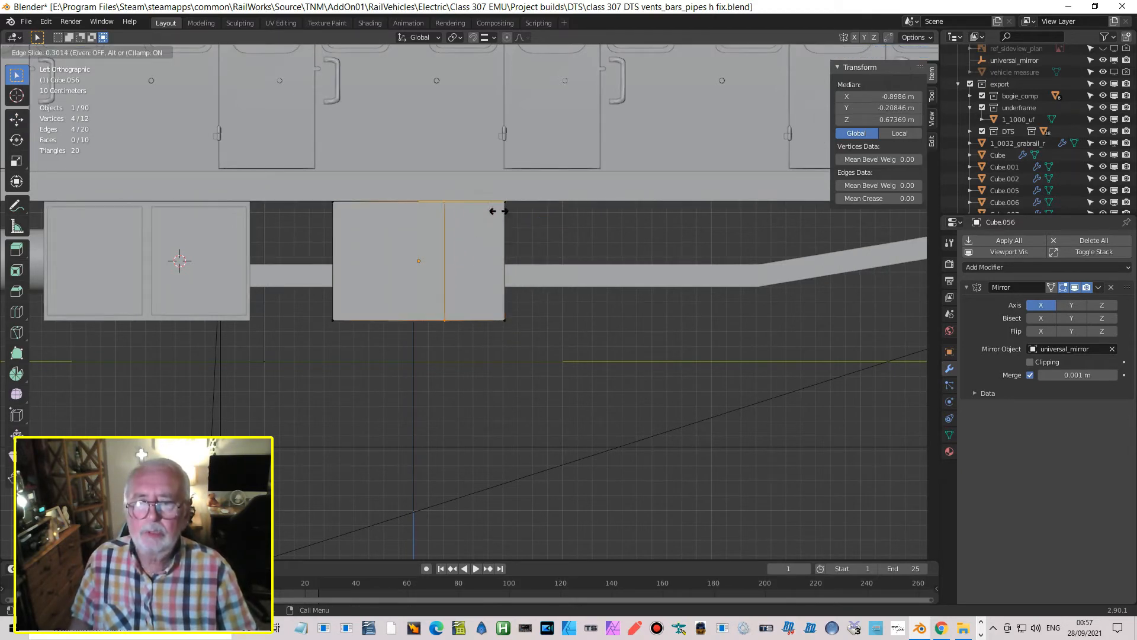
left_click(527, 222)
left_click(468, 265)
key("ctrl+r")
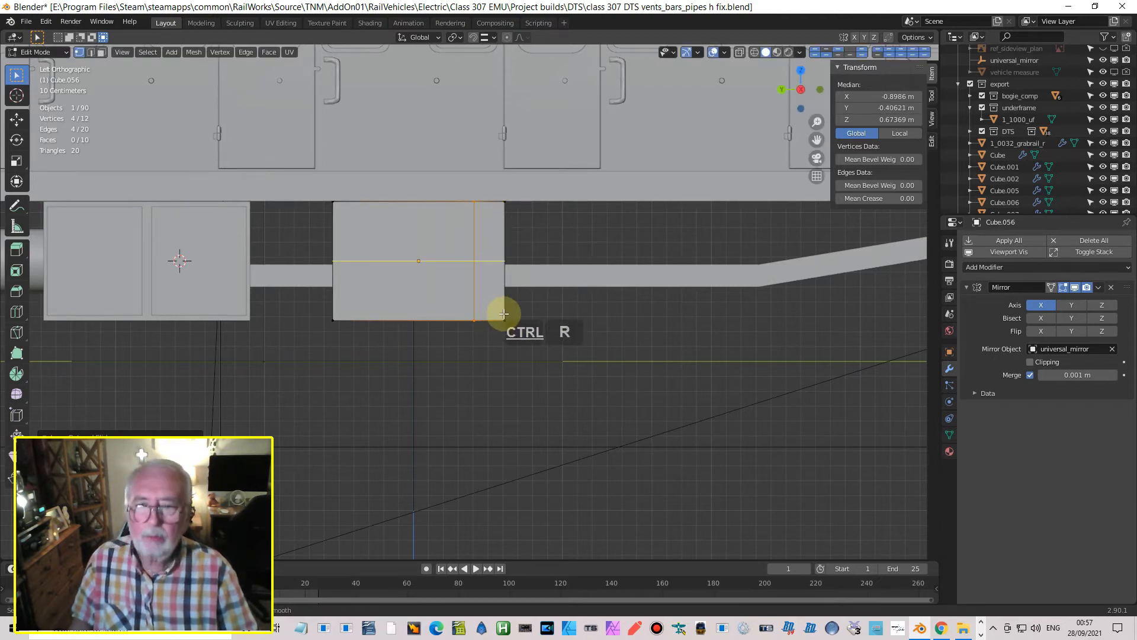
left_click(617, 338)
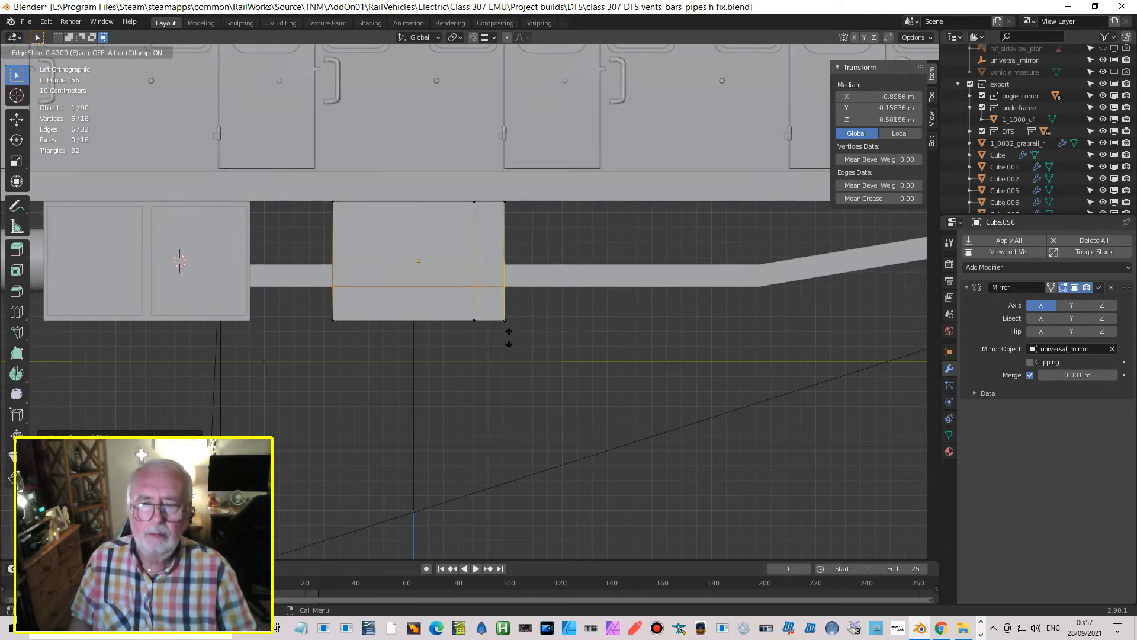
left_click(508, 336)
- Select the four outer faces of the lower corner section bounded by the two loop cuts and delete them
middle_click_drag(507, 335, 384, 288)
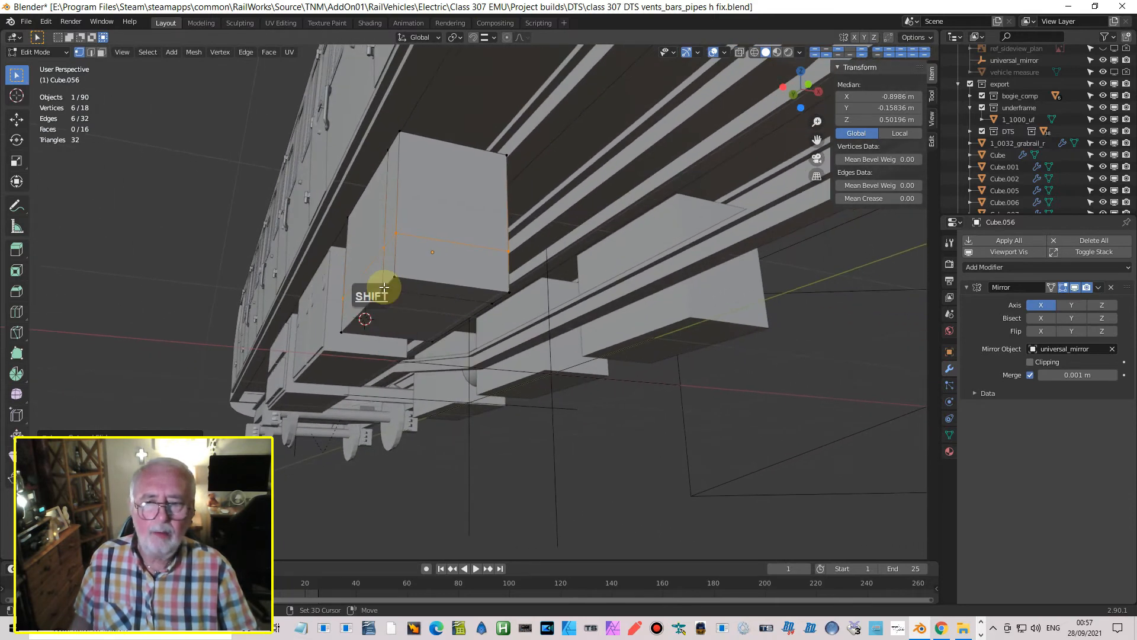
left_click(102, 52)
left_click(461, 263)
left_click(437, 290, "shift")
left_click(432, 279, "shift")
mouse_move(432, 279)
middle_mouse_down()
mouse_move(474, 284)
mouse_move(426, 285)
mouse_move(438, 283)
middle_mouse_up()
left_click(547, 243, "shift")
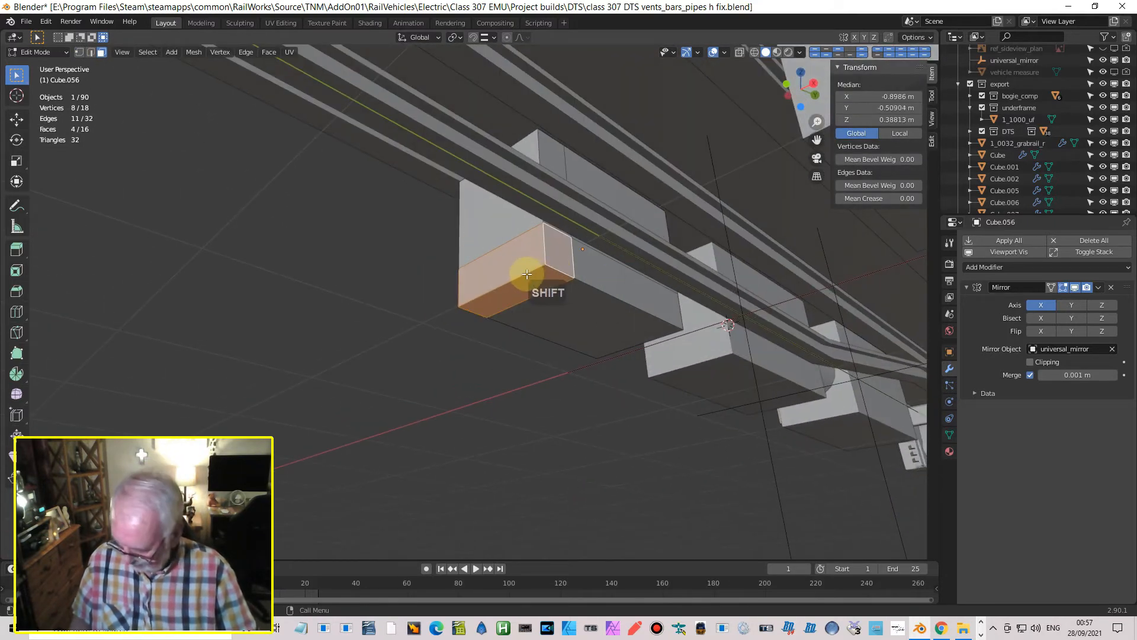
key("x")
left_click(508, 279)
- Fill the open vertical end of the box's lower section with a face between its four corner vertices
middle_click_drag(526, 279, 501, 222)
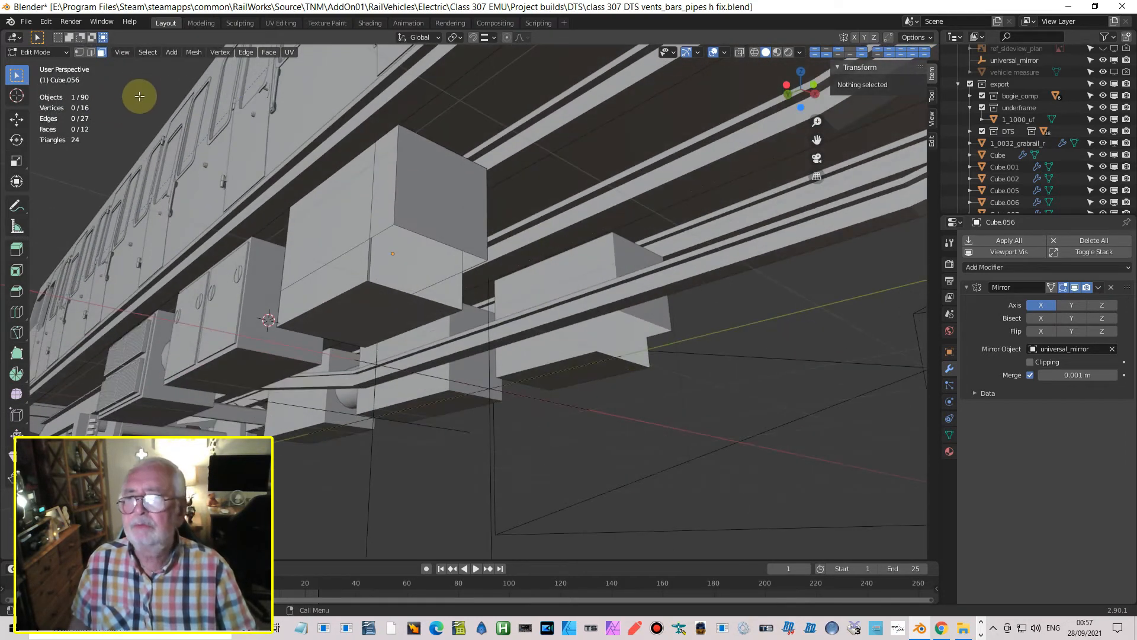
left_click(79, 52)
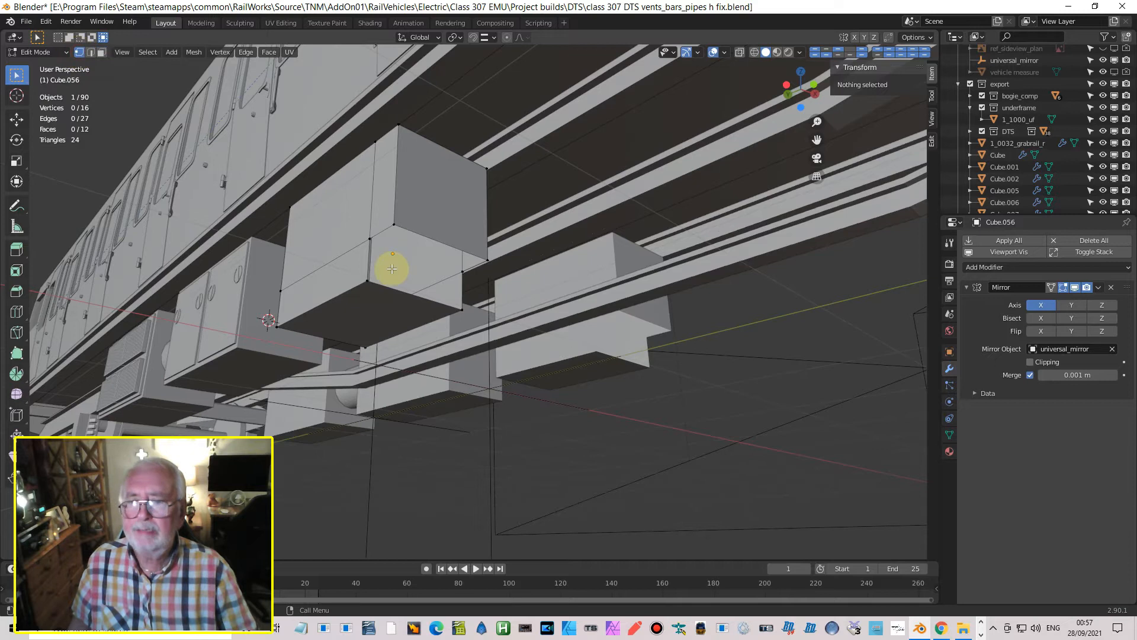
left_click(363, 242)
left_click(462, 272, "shift")
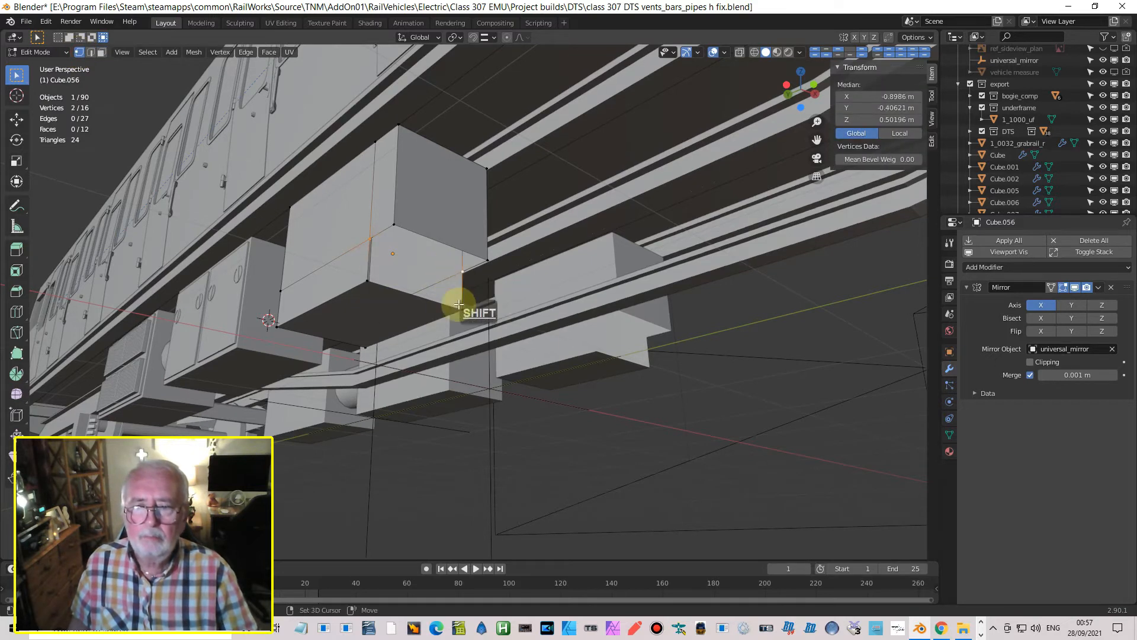
left_click(462, 309, "shift")
left_click(369, 285, "shift")
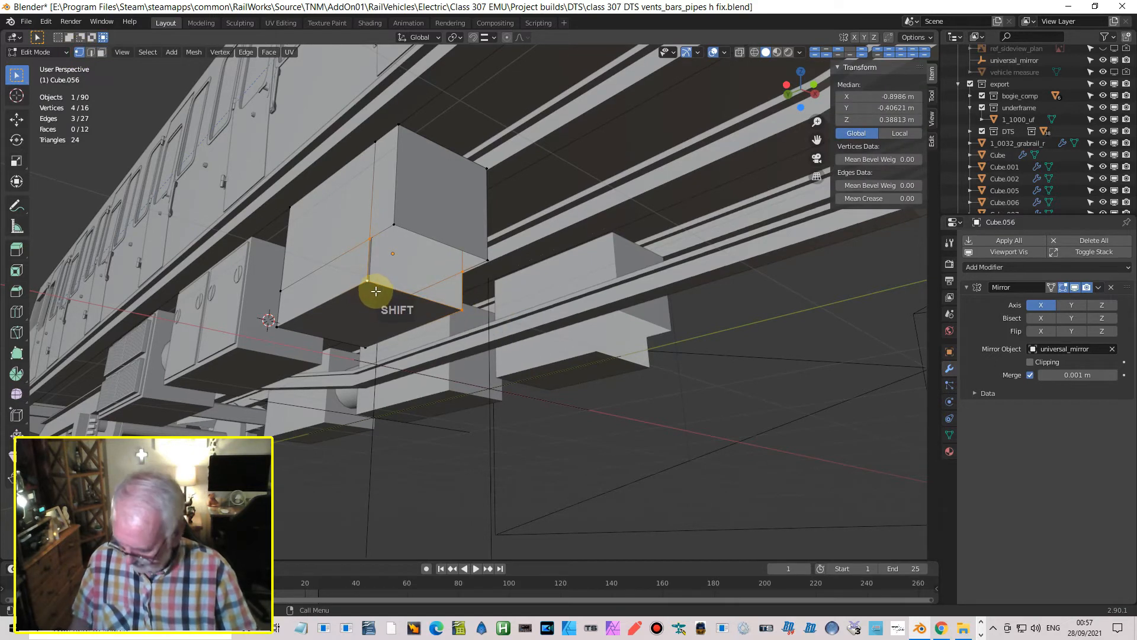
key("f")
- Fill the open underside of the notch with a face between its four corner vertices
left_click(388, 226)
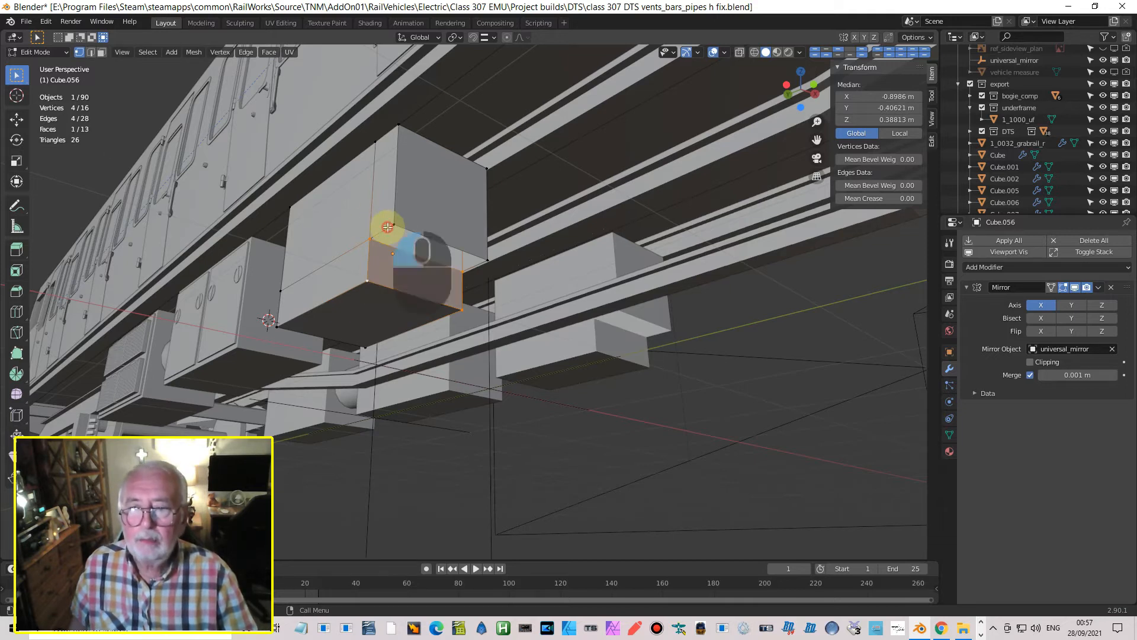
left_click(373, 243, "shift")
left_click(462, 272, "shift")
left_click(486, 260, "shift")
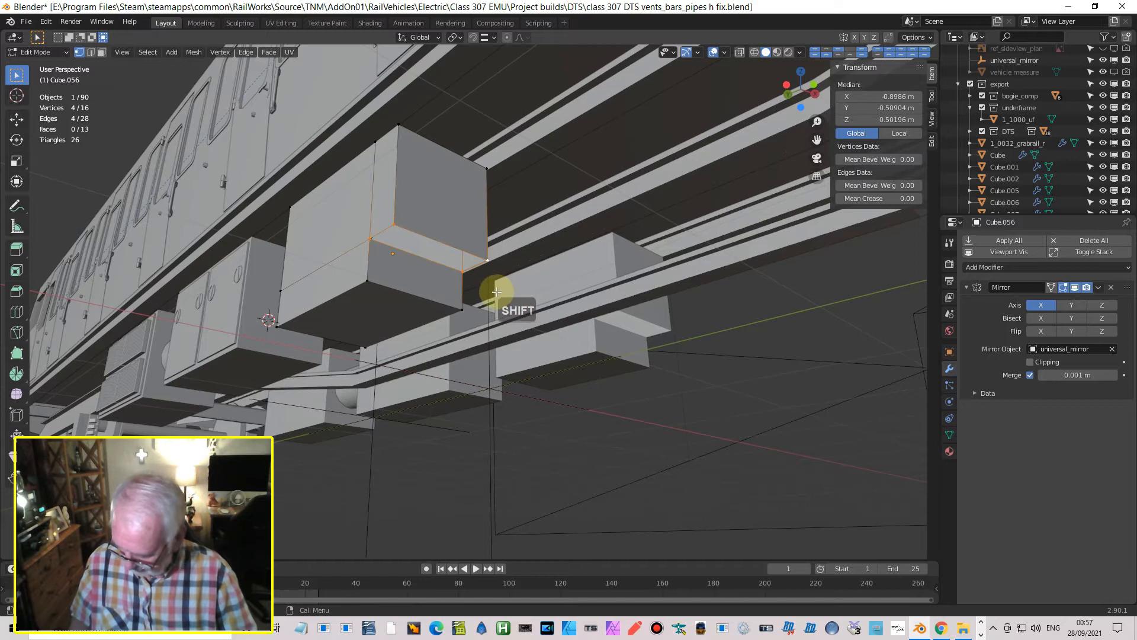
key("f")
middle_click_drag(464, 322, 500, 322)
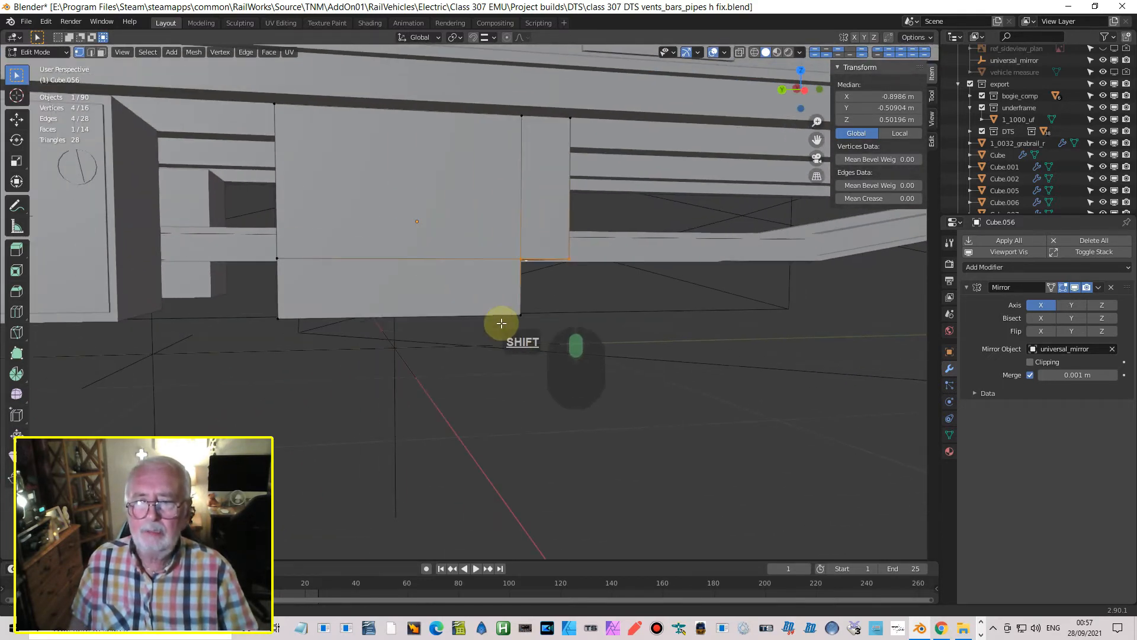
key("ctrl+KP_3")
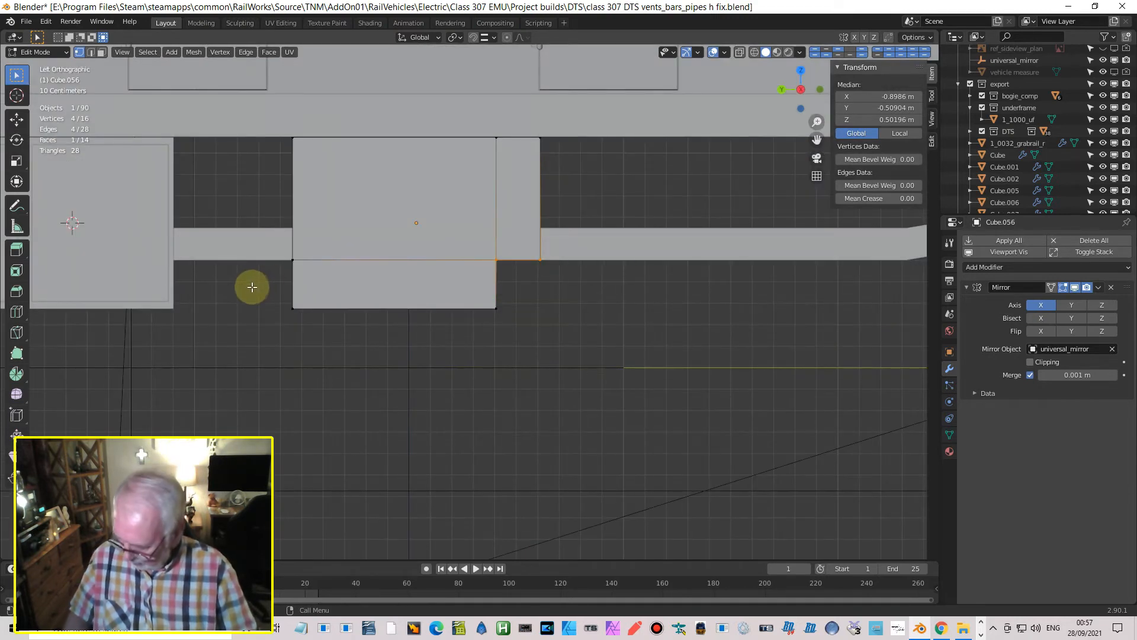
key("alt+a")
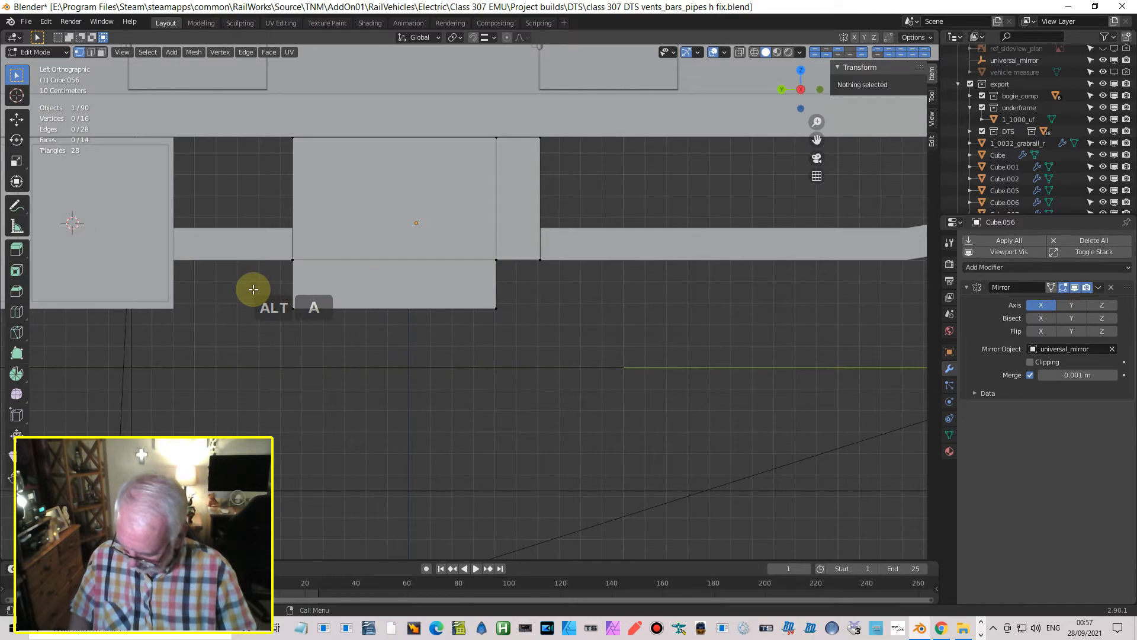
left_click_drag(241, 281, 562, 396)
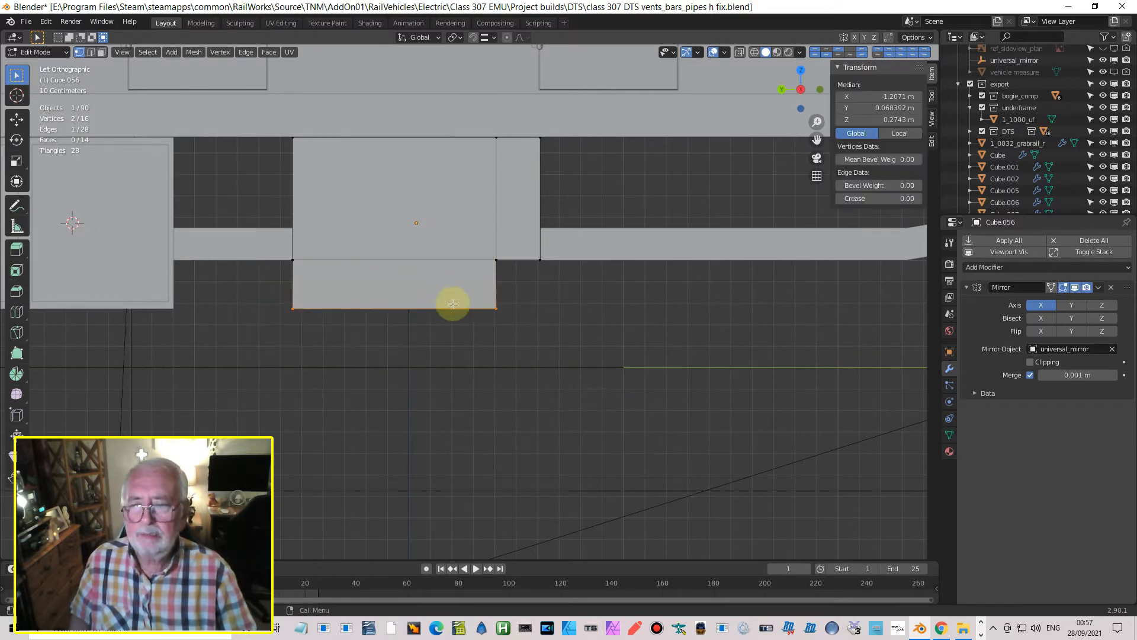
scroll(503, 335, "down", 6)
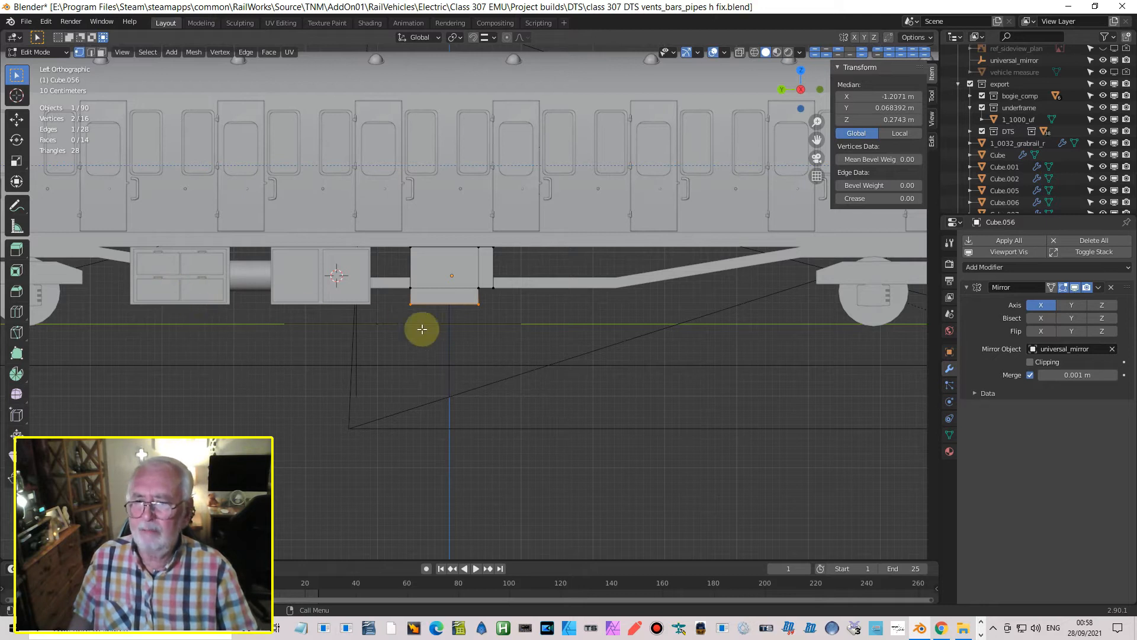
scroll(520, 303, "up", 2)
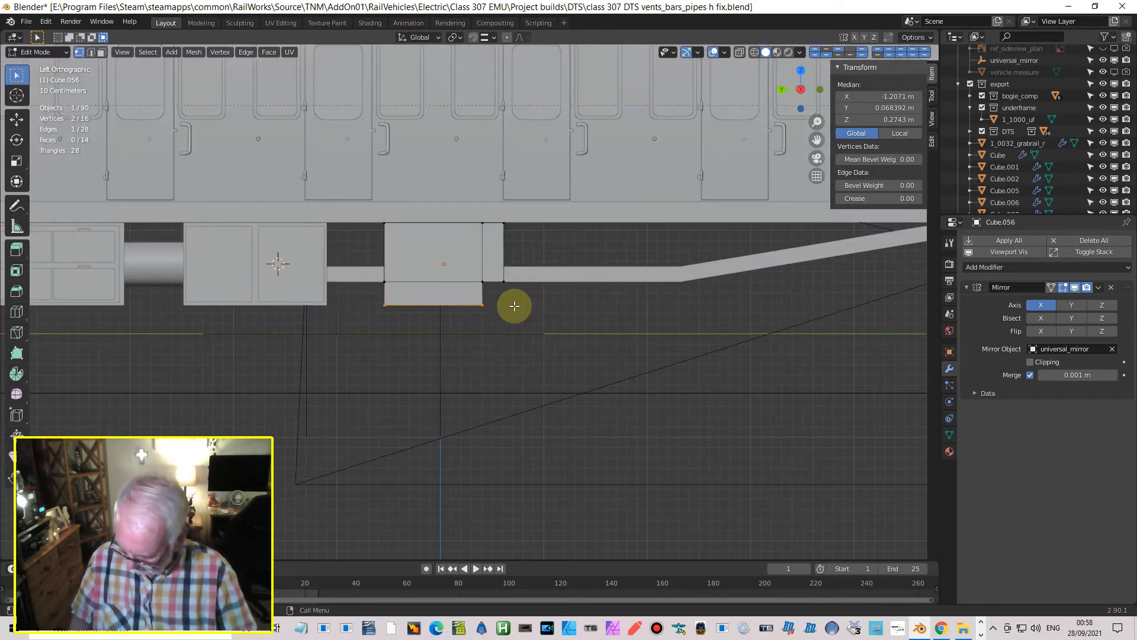
key("g")
key("z")
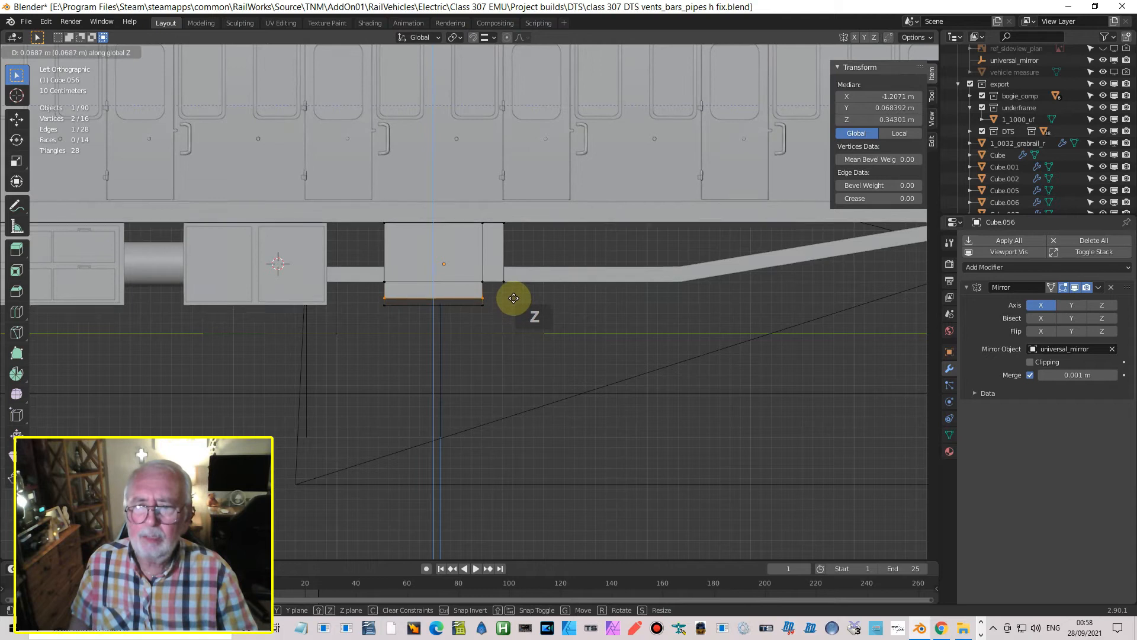
right_click(514, 298)
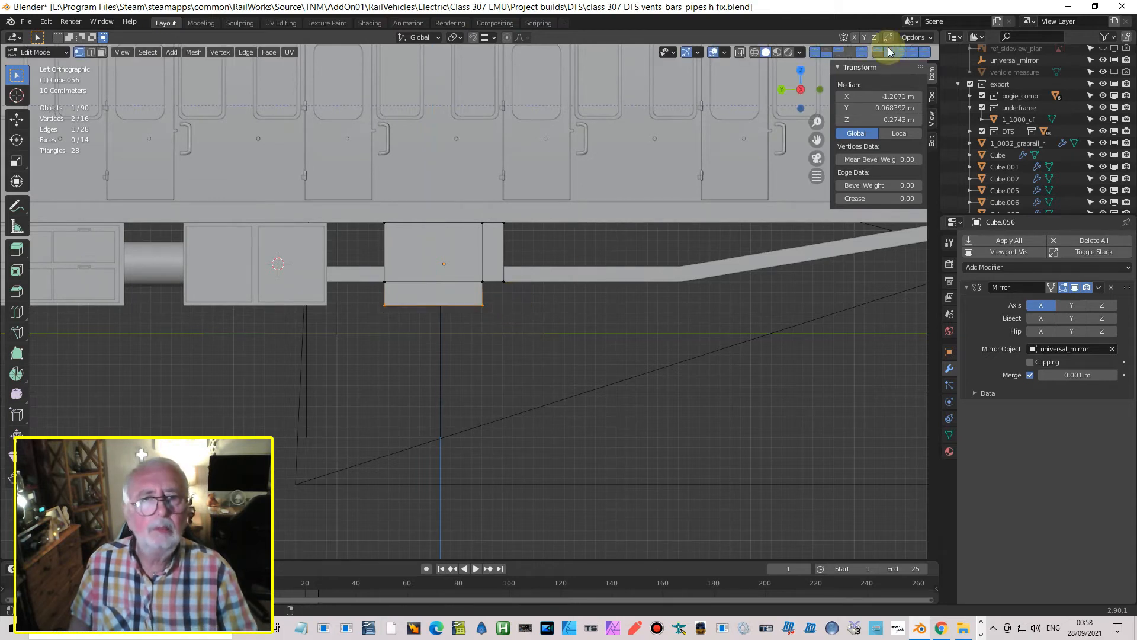
- With X-ray on, select the box's four lowest vertices and raise them along Z to about 0.36 m
left_click(737, 54)
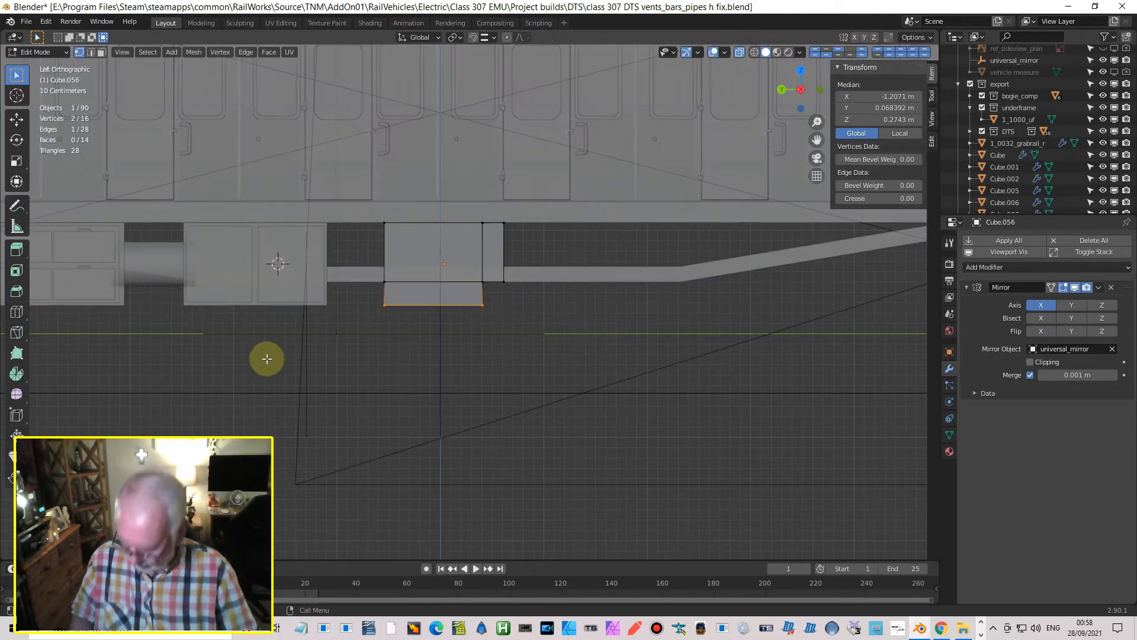
left_click_drag(346, 288, 548, 354)
key("g")
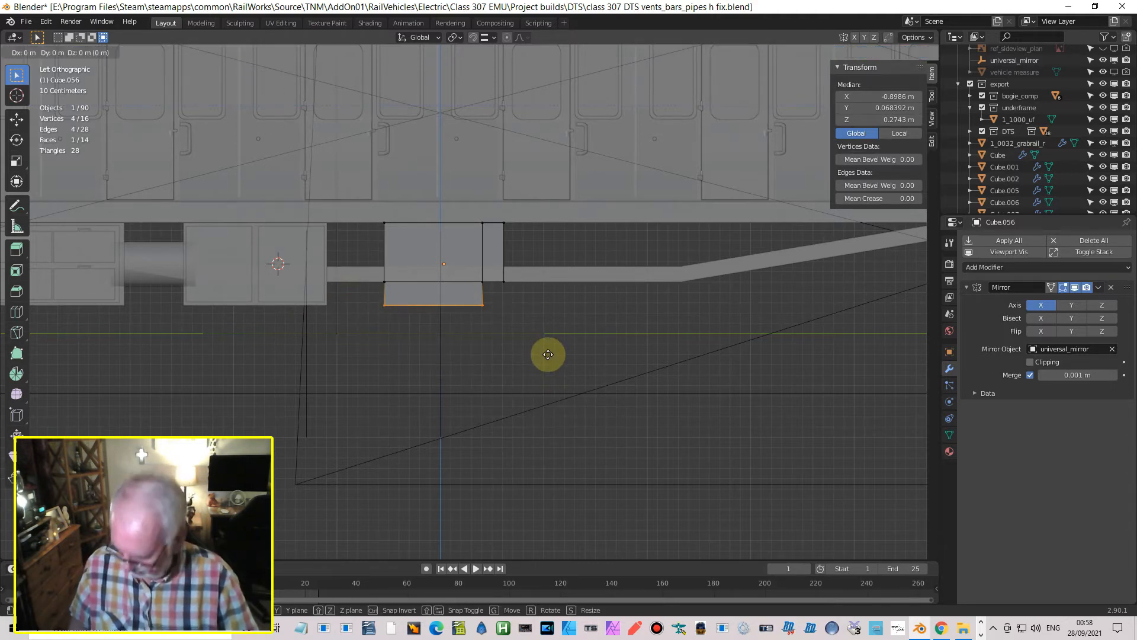
key("z")
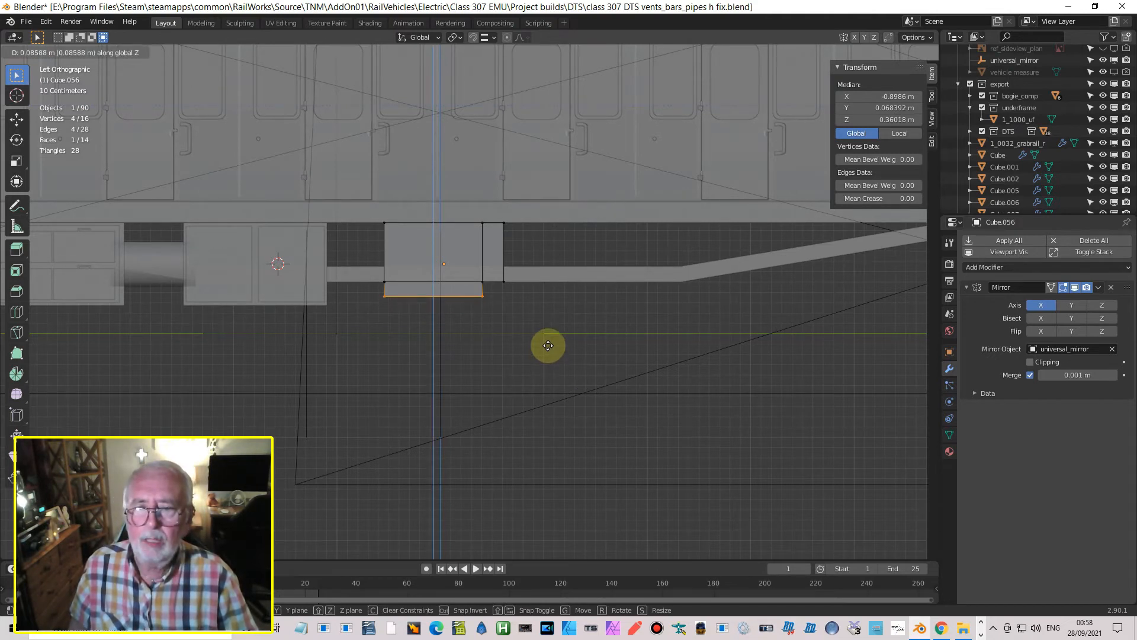
left_click(548, 345)
scroll(545, 342, "up", 3)
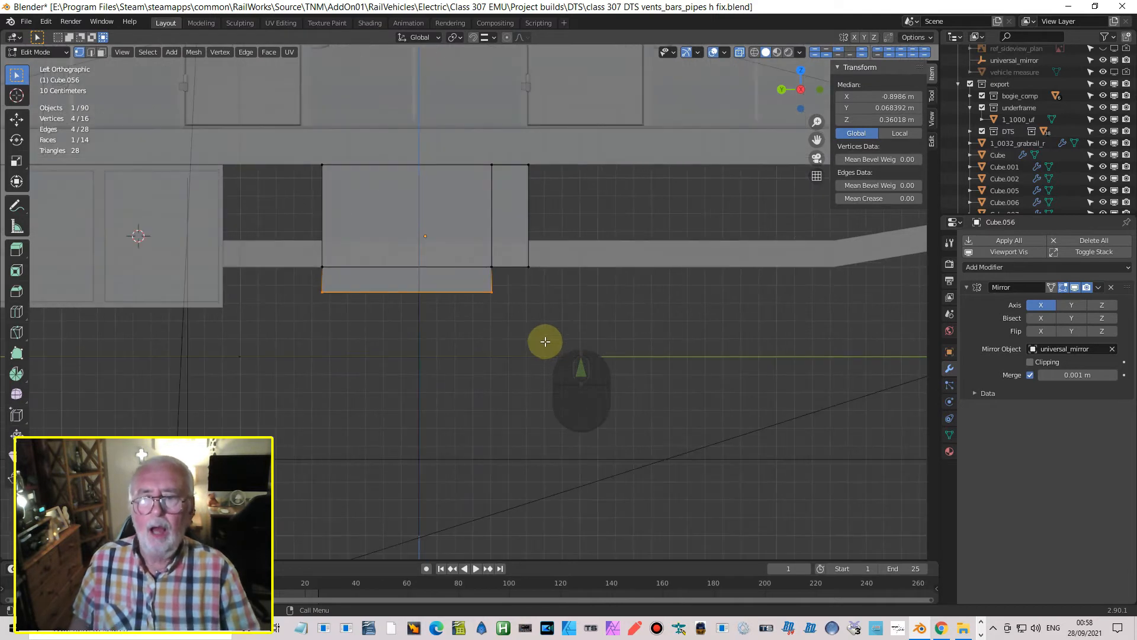
scroll(544, 340, "up", 3)
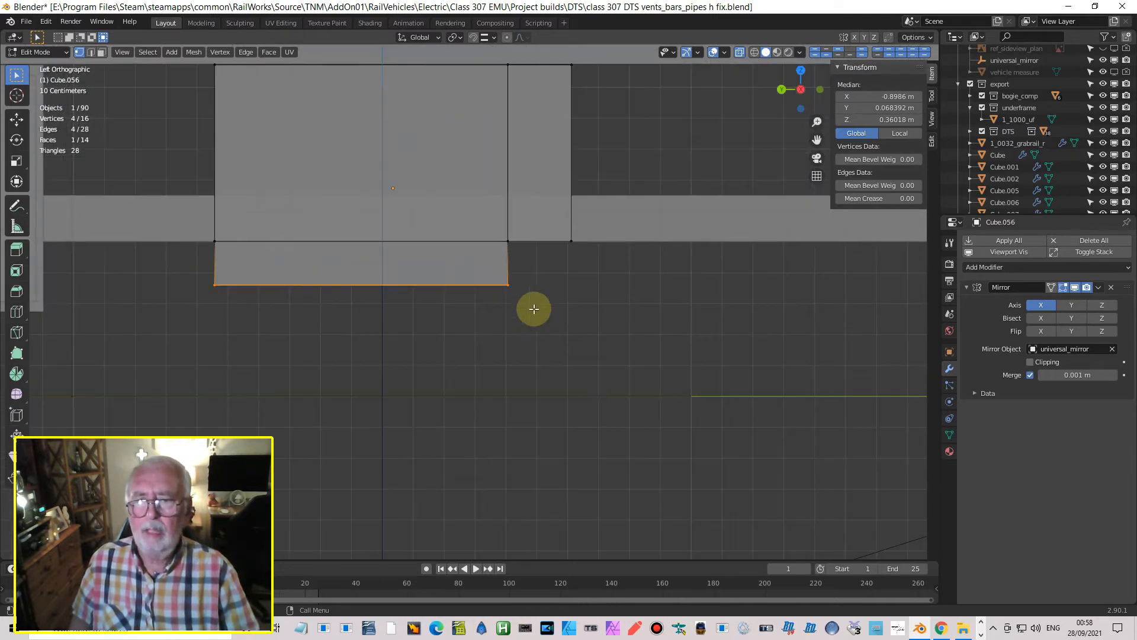
scroll(503, 219, "down", 2)
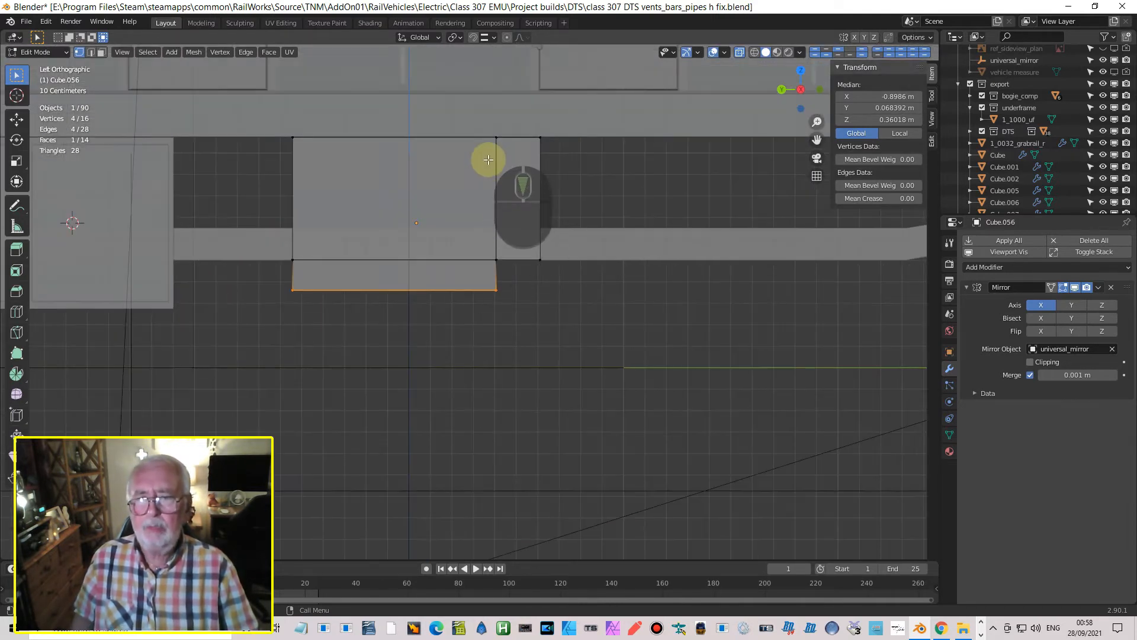
- Select the six vertices of the vertical edge loop beside the notch and shift them along Y to about -0.44 m
key("alt+a")
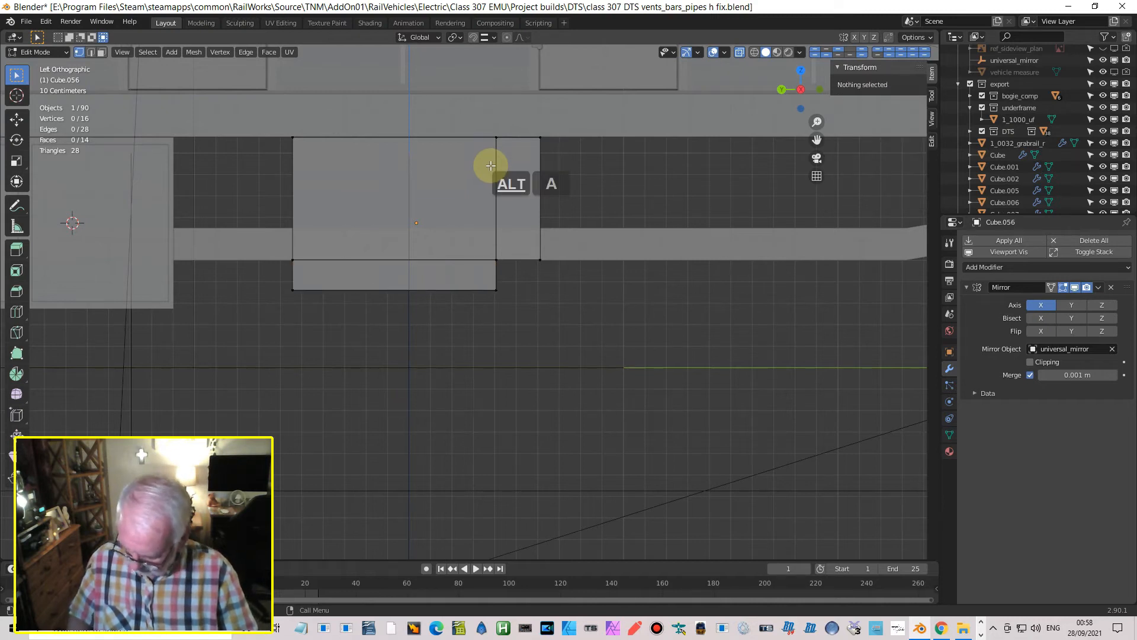
key("alt+b")
left_click_drag(472, 125, 507, 327)
key("y")
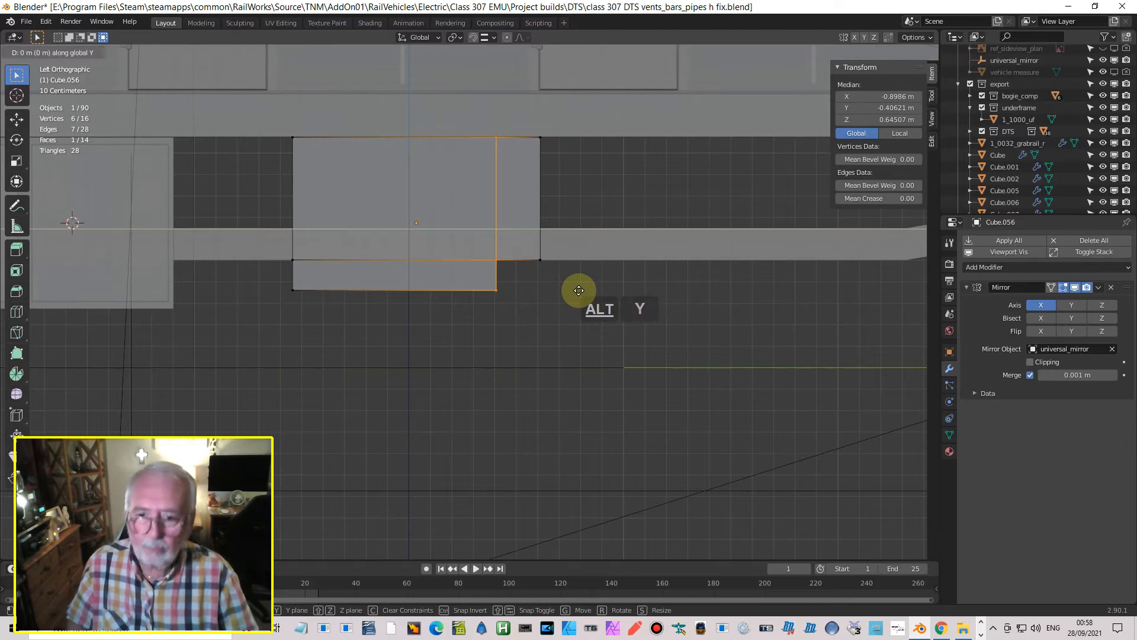
left_click(586, 290)
middle_click_drag(482, 312, 511, 291)
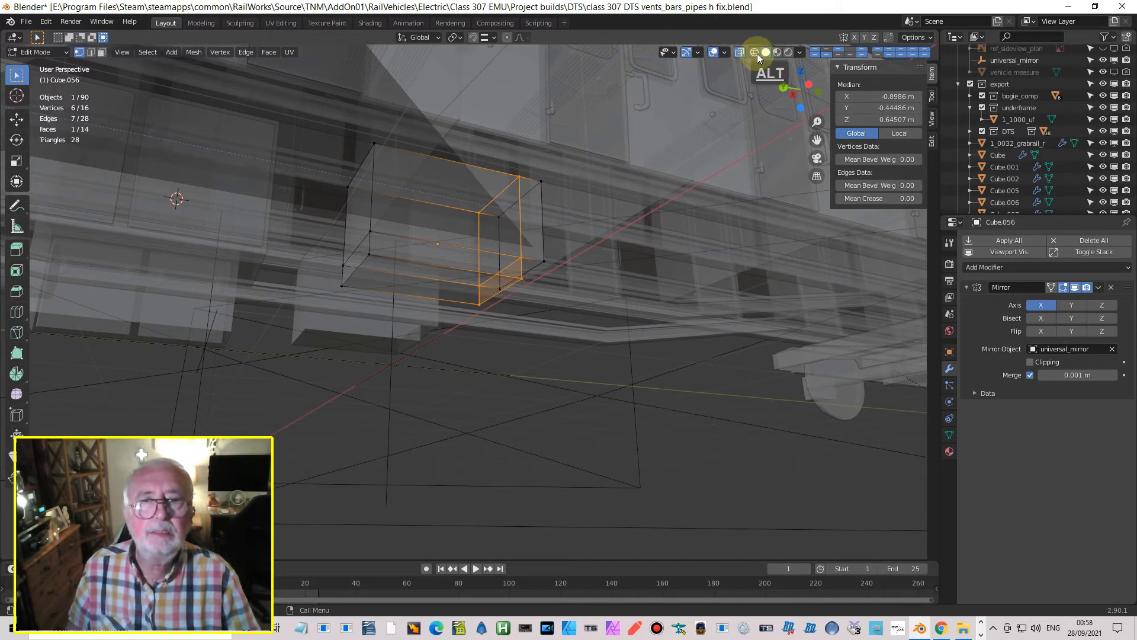
- Turn off X-ray, show the model in material preview shading and return to Object Mode
left_click(739, 52)
key("Tab")
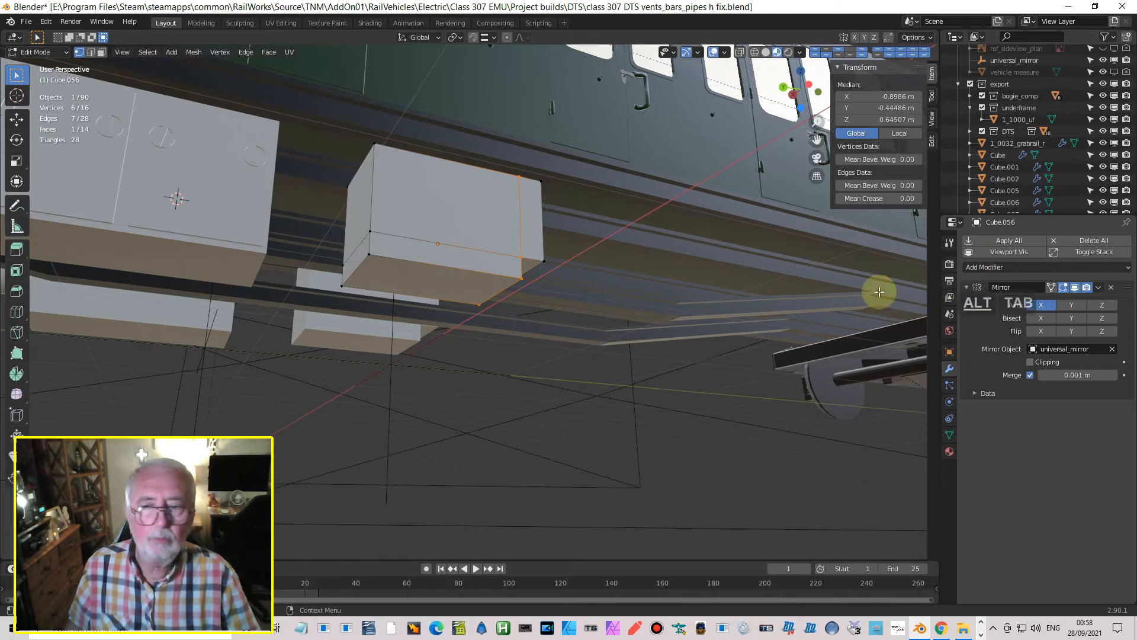
key("Tab")
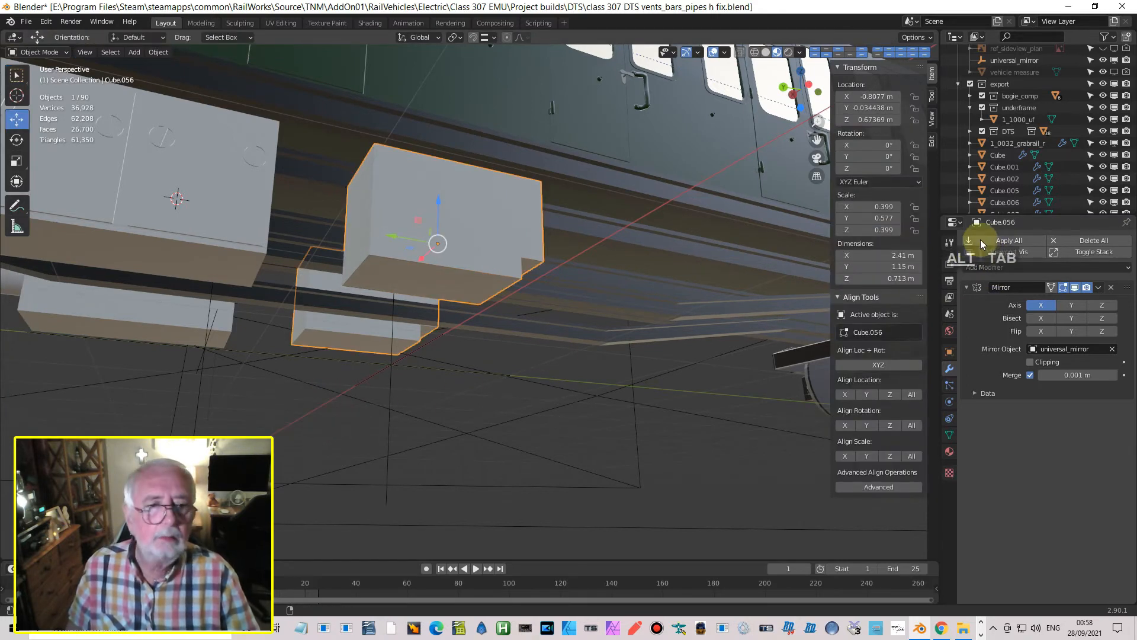
- Add a Bevel modifier to the notched box and set its limit method to Weight
left_click(998, 268)
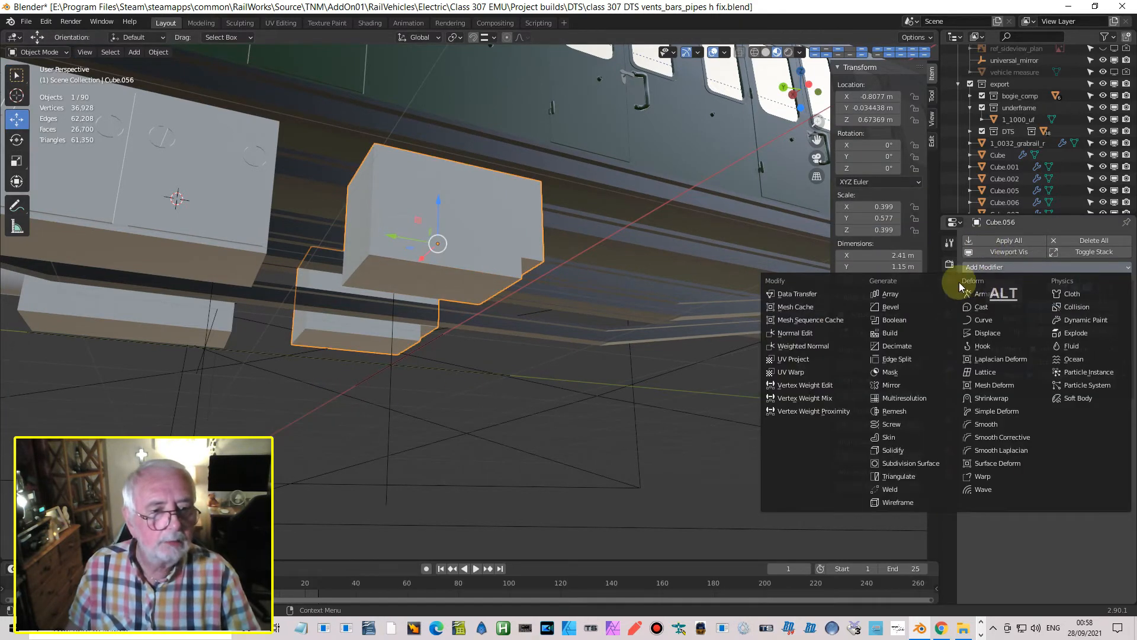
left_click(894, 308)
middle_click_drag(701, 317, 847, 358)
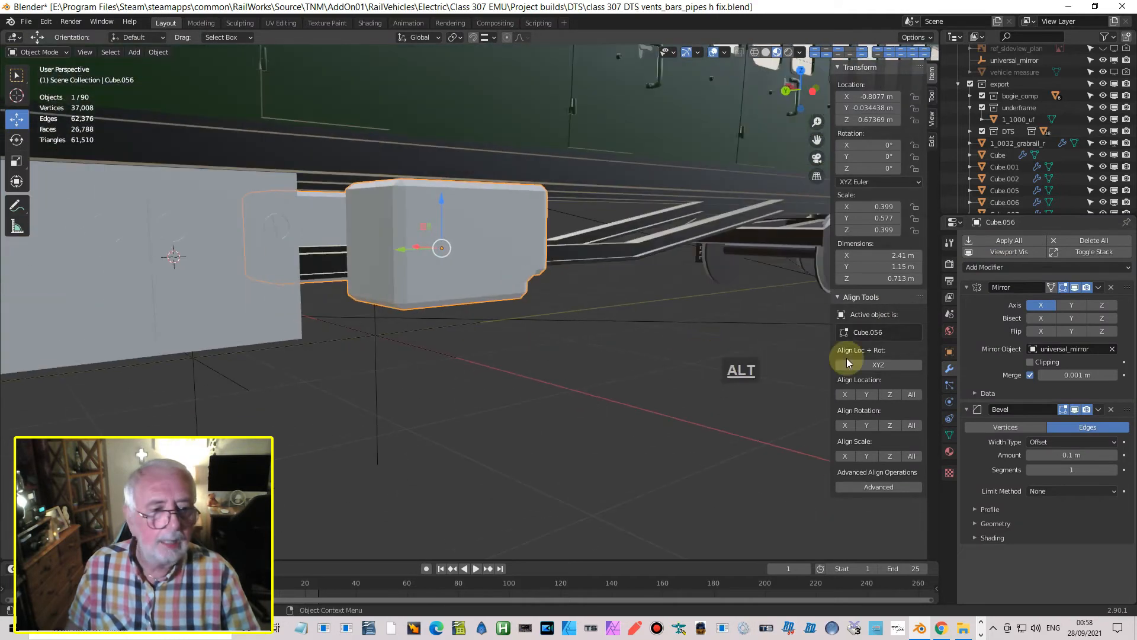
left_click(1064, 491)
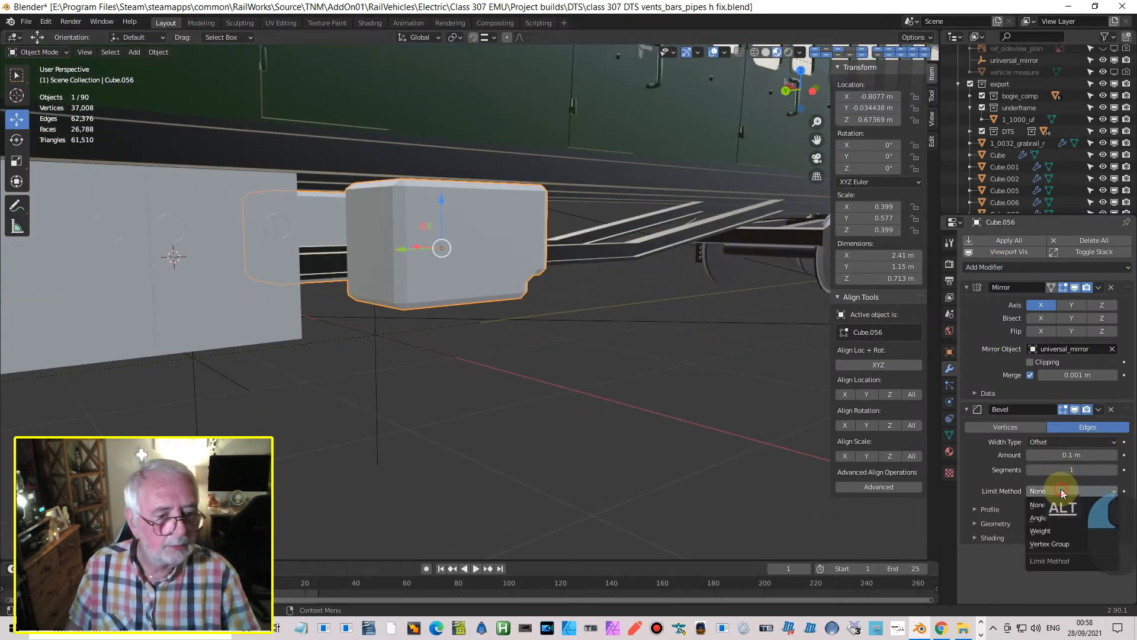
left_click(1039, 529)
left_click_drag(652, 406, 274, 330, "alt")
left_click_drag(376, 178, 318, 190, "alt")
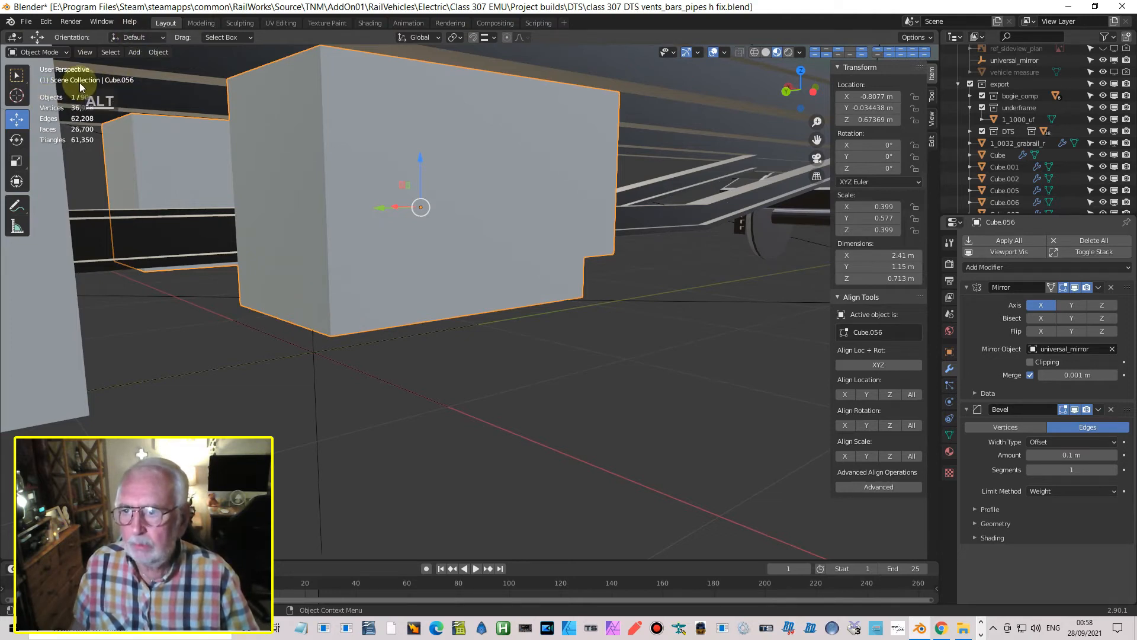
- In edge mode, select the bottom edge at the end opposite the notch and raise its bevel weight
key("Tab")
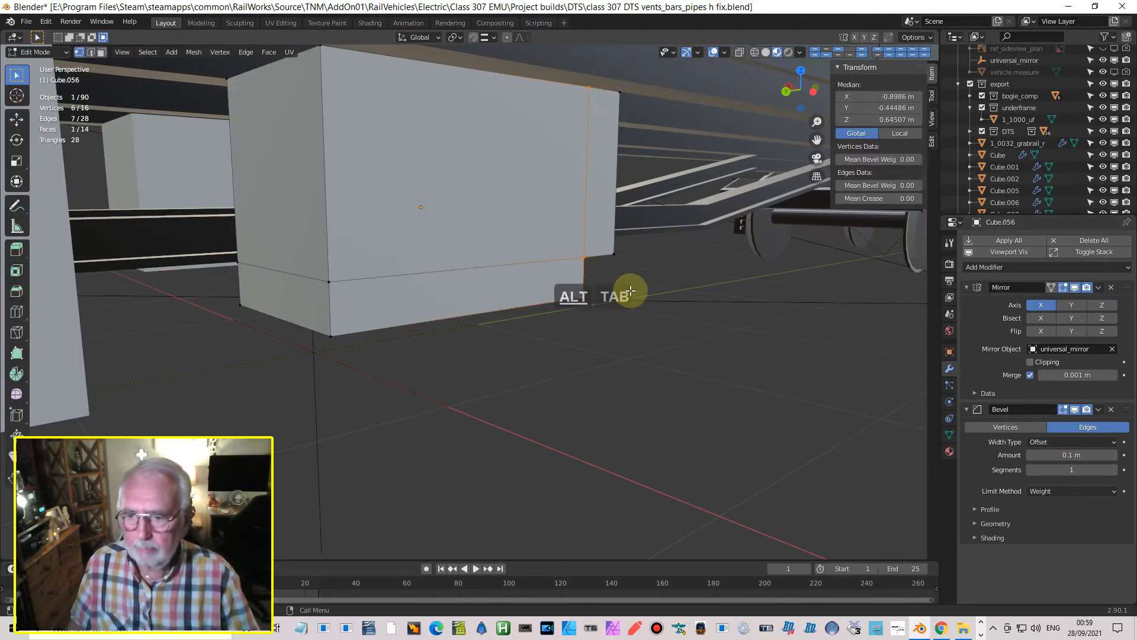
left_click(91, 52)
left_click(285, 321)
middle_click_drag(424, 325, 485, 302)
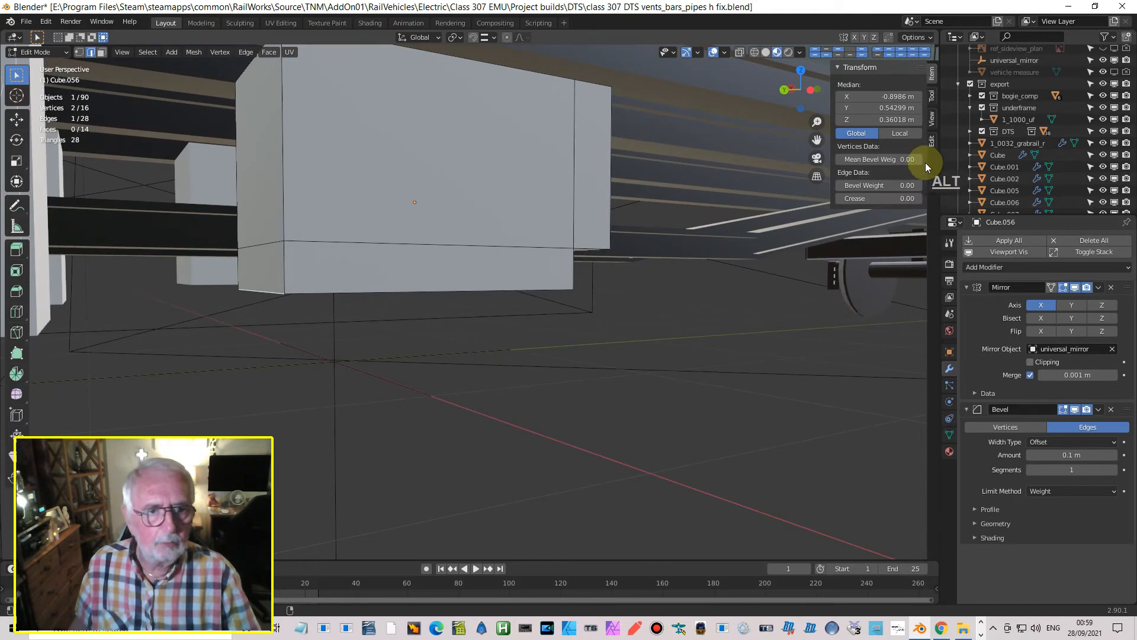
left_click_drag(881, 185, 1113, 187)
- Select the outer lower edge of the raised section above the notch and increase its bevel weight
middle_click_drag(489, 265, 435, 258)
left_click(443, 265)
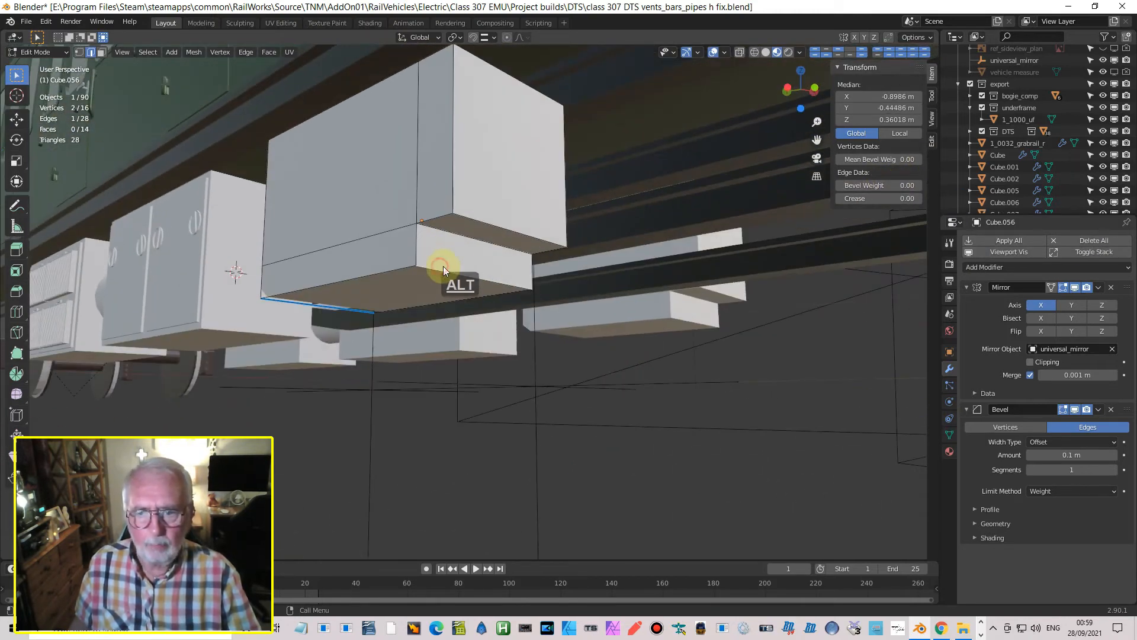
middle_click_drag(564, 268, 602, 281)
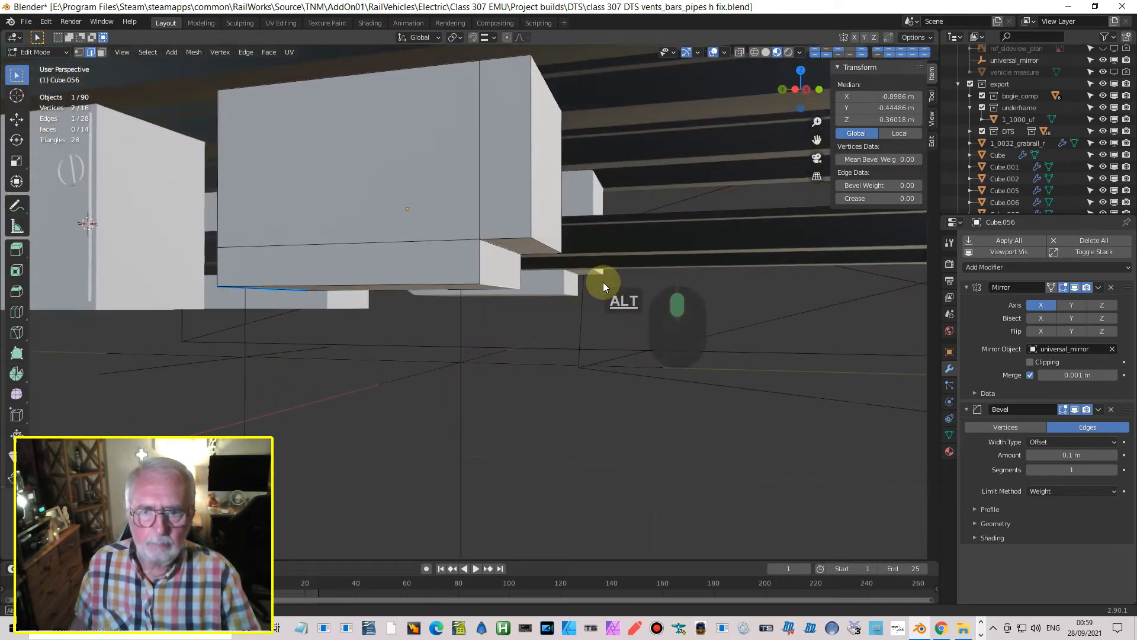
left_click(545, 241, "alt")
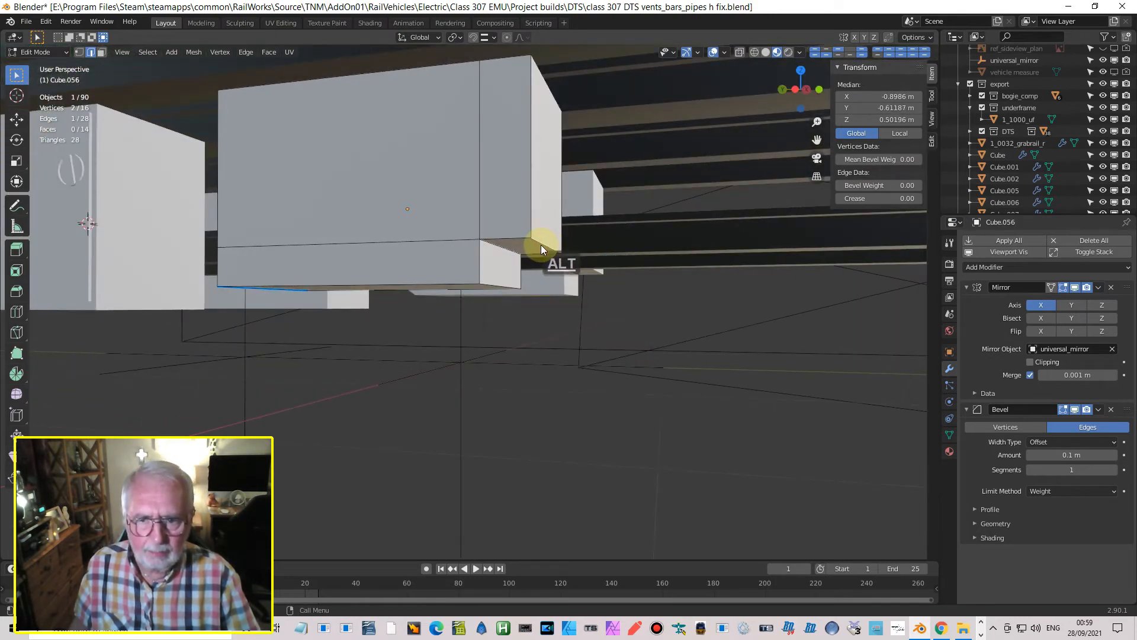
left_click_drag(897, 185, 1132, 188)
- Set the bevel weight of the bottom edge beneath the notch's vertical face to 0.26
middle_click_drag(650, 245, 536, 255)
left_click(519, 277, "alt")
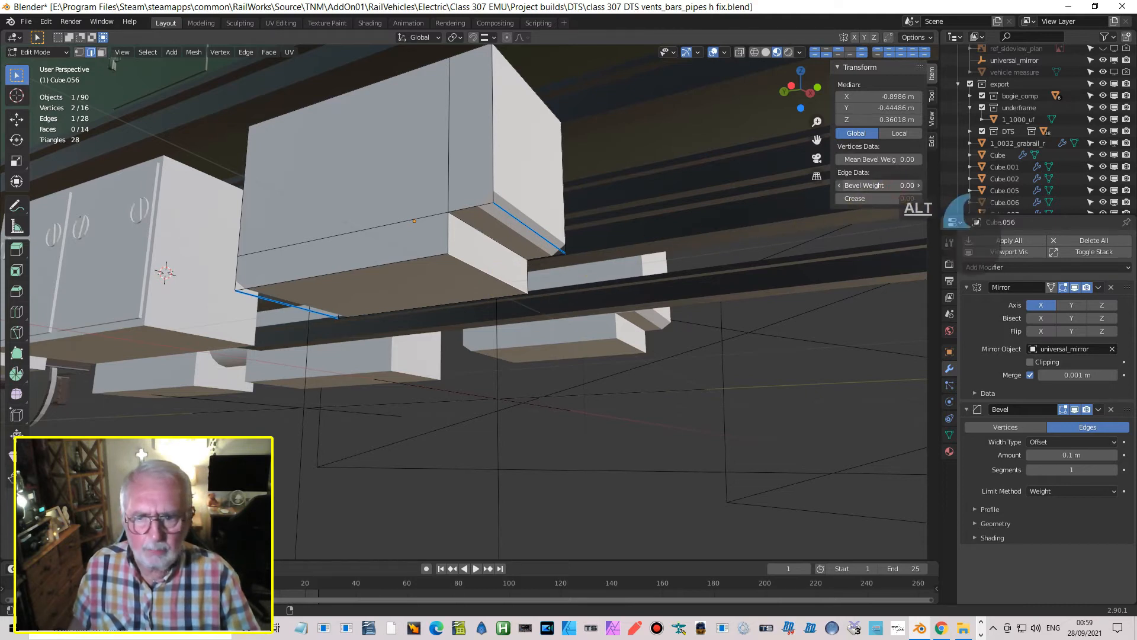
mouse_move(896, 186)
left_mouse_down()
mouse_move(1015, 185)
mouse_move(918, 185)
left_mouse_up()
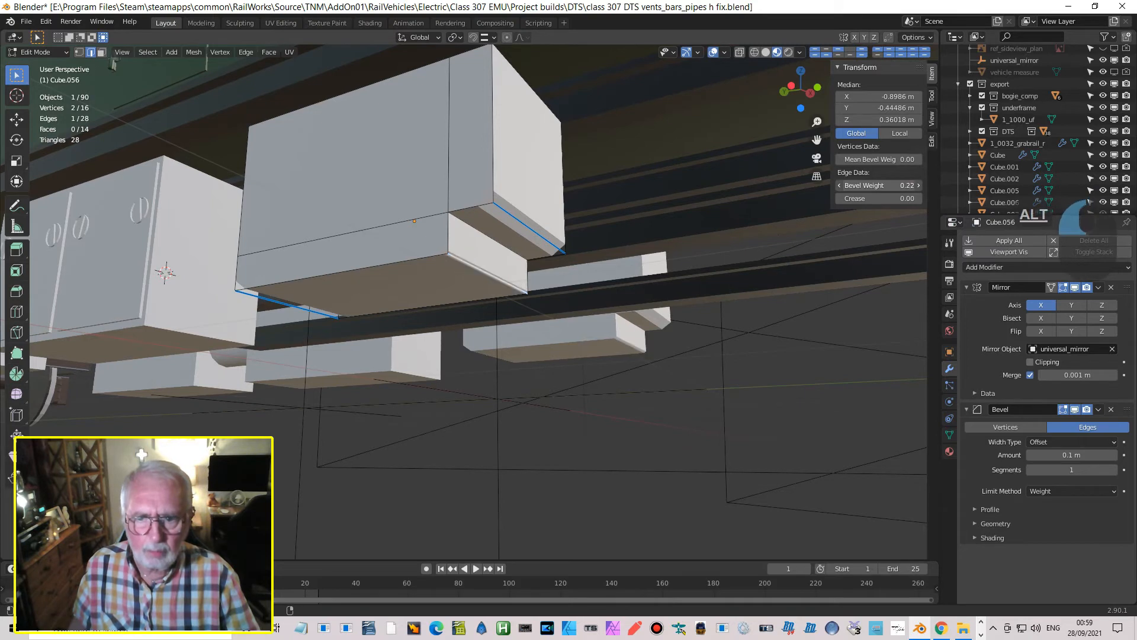
middle_click_drag(267, 223, 331, 235, "alt")
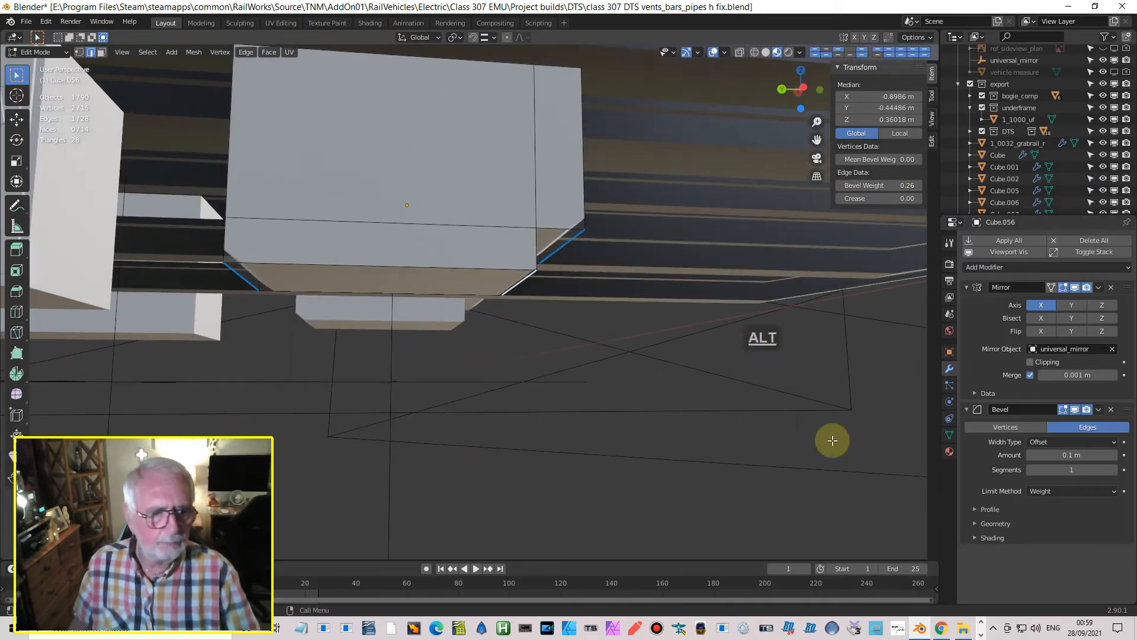
- Set the Bevel modifier to 2 segments with an amount of 0.2 m
left_click(1112, 471)
mouse_move(483, 411)
middle_mouse_down("alt")
mouse_move(510, 404)
mouse_move(455, 402)
mouse_move(432, 432)
mouse_move(474, 422)
middle_mouse_up("alt")
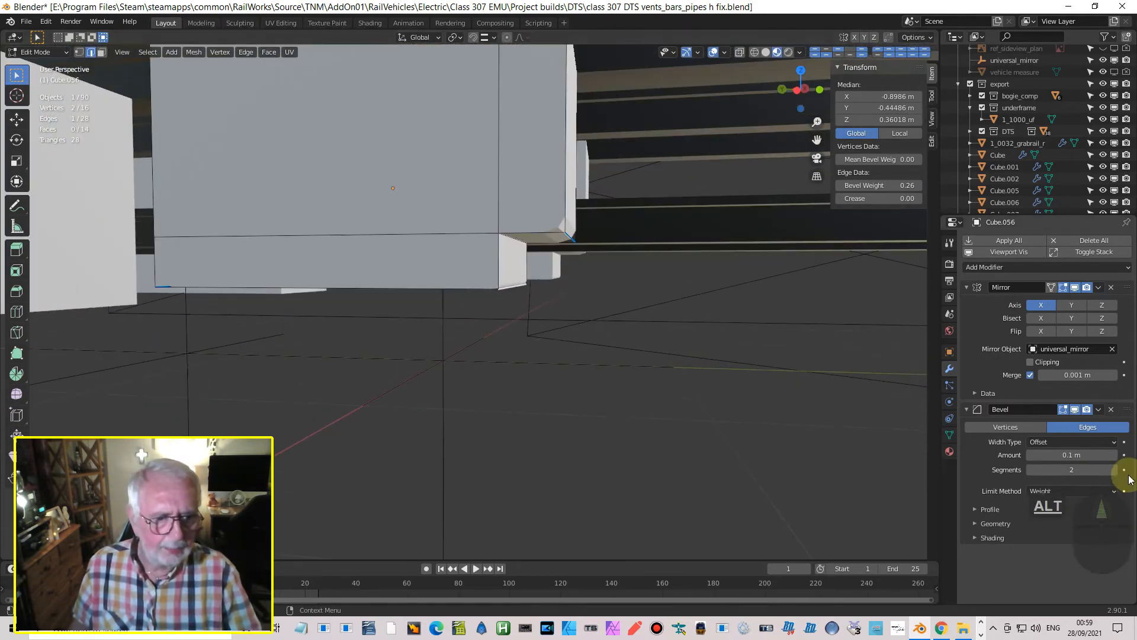
left_click(1066, 455)
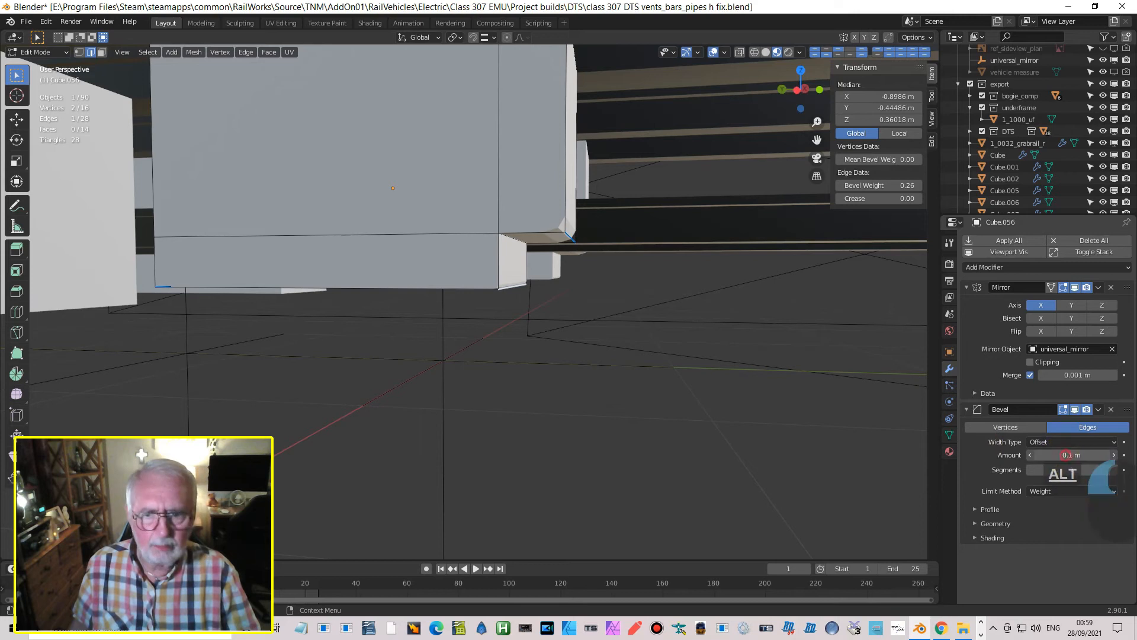
left_click_drag(1066, 455, 1043, 455)
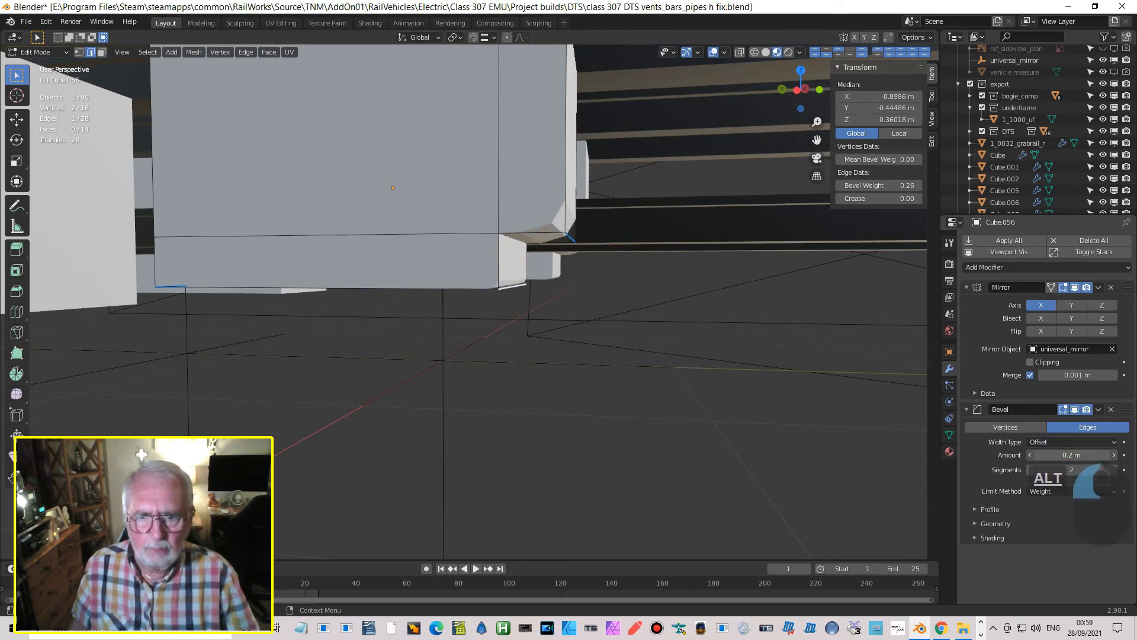
middle_click_drag(482, 435, 487, 405, "alt")
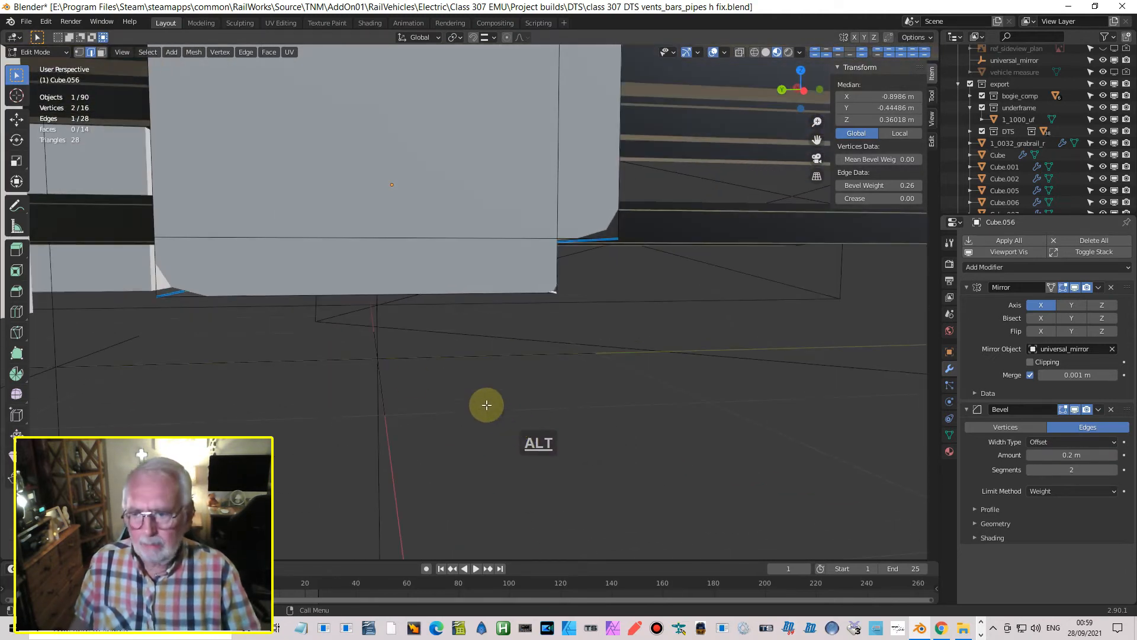
- Return to object mode and apply the notched box's rotation and scale
key("Tab")
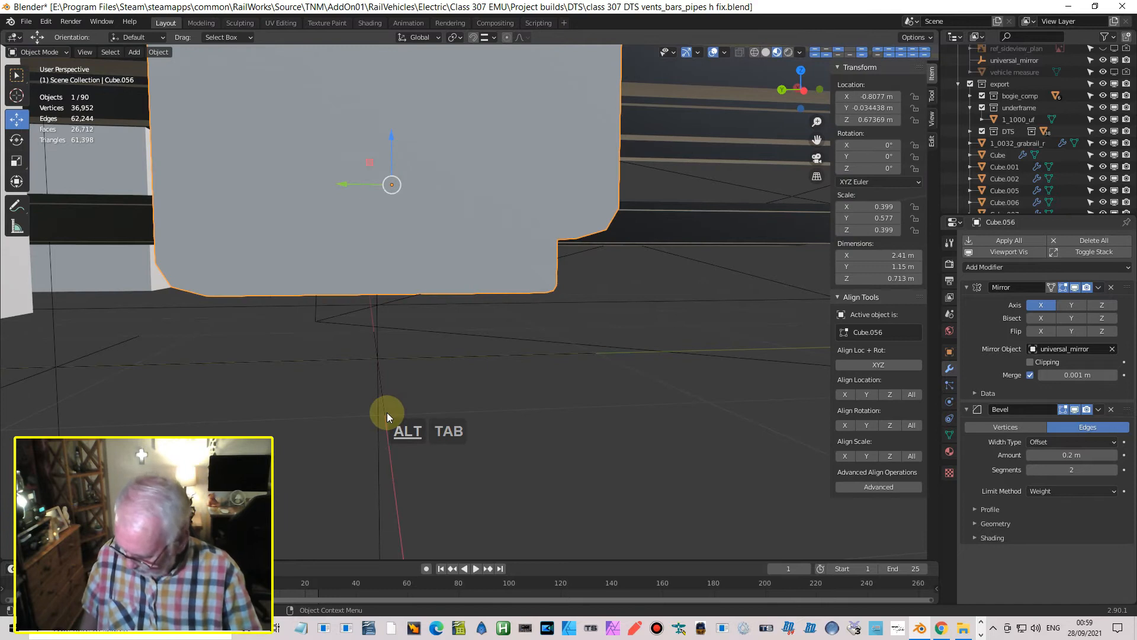
key("ctrl+a")
left_click(386, 412)
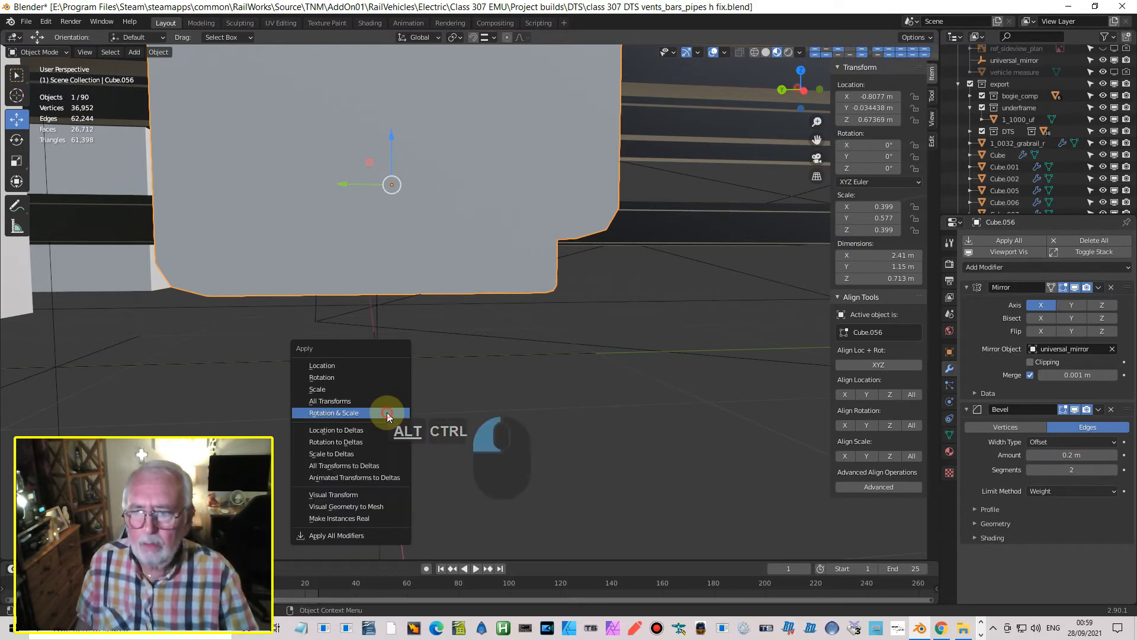
middle_click_drag(385, 334, 411, 316)
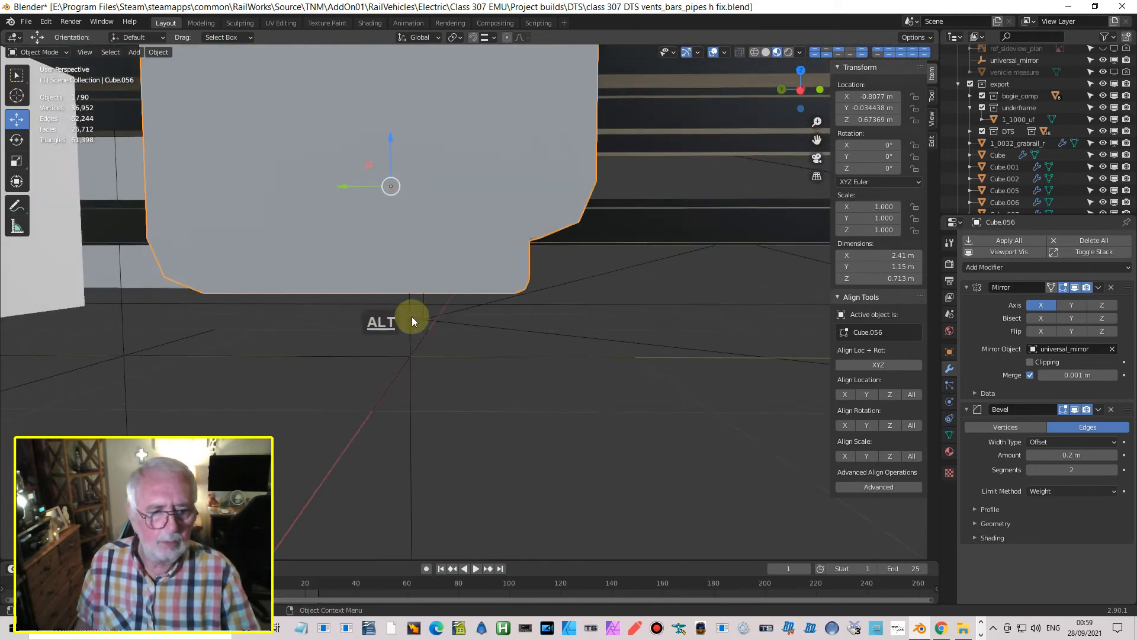
- Deselect the box's edges and reduce the Bevel modifier's amount to 0.09 m
left_click(1070, 456)
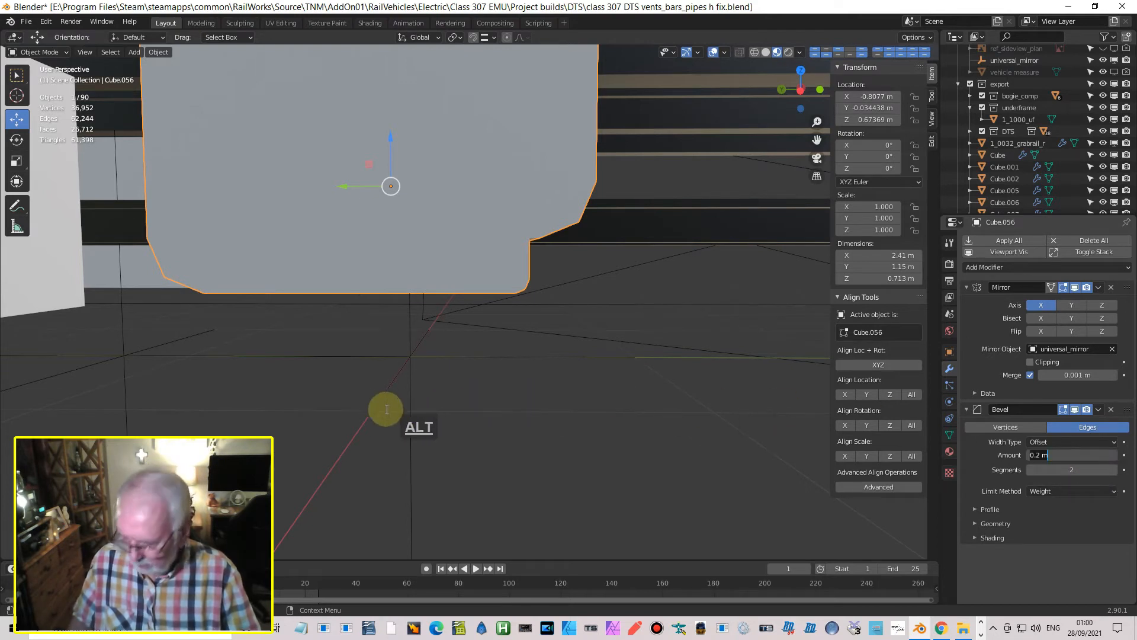
key("Tab")
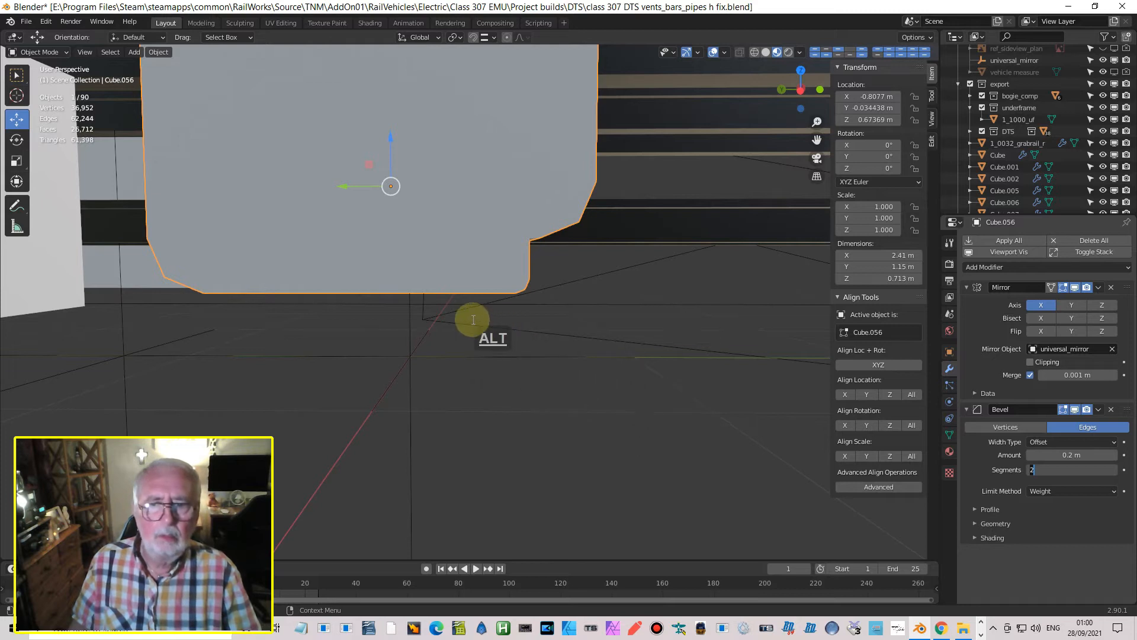
scroll(575, 356, "down", 1)
key("Tab")
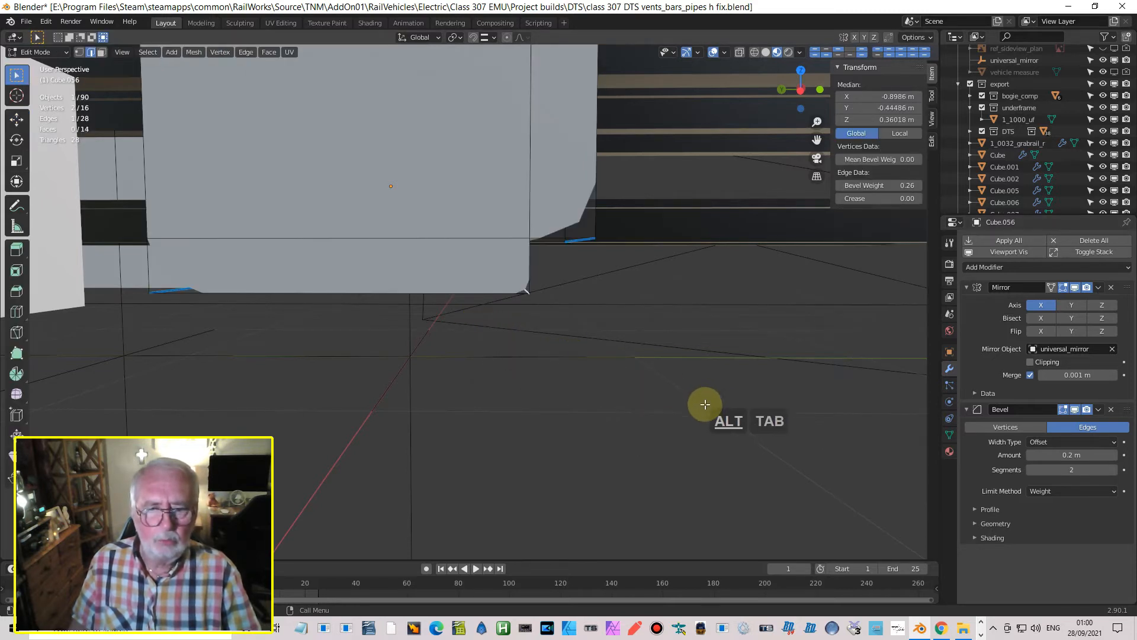
left_click(701, 403)
scroll(721, 414, "down", 2)
middle_click_drag(631, 352, 590, 318)
scroll(590, 318, "up", 3)
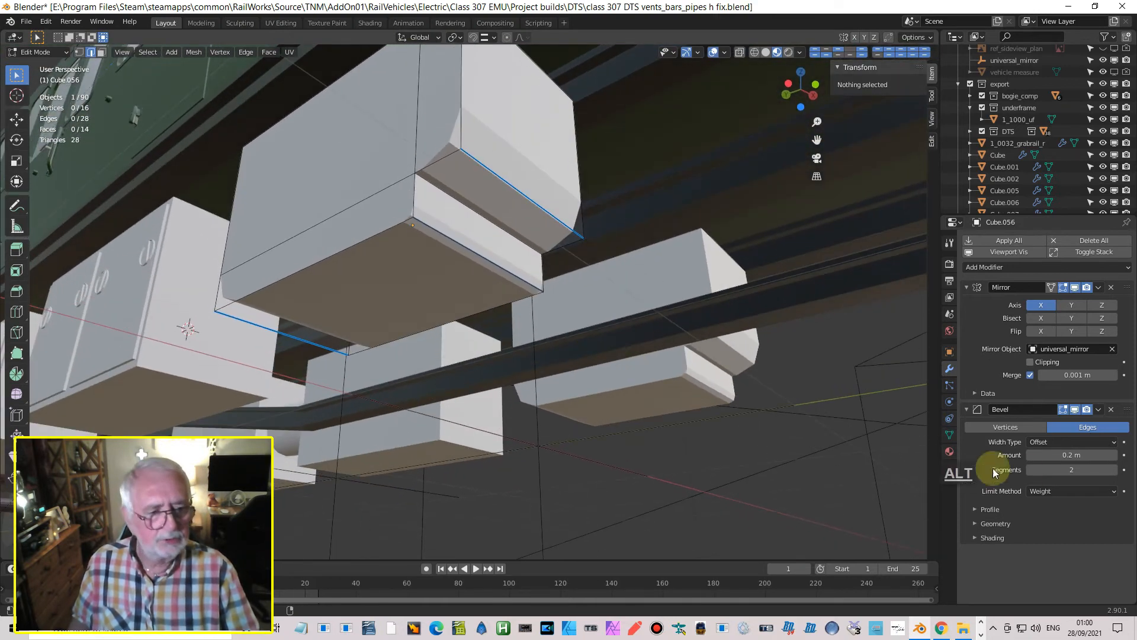
left_click_drag(1069, 456, 1041, 455)
middle_click_drag(978, 464, 986, 485)
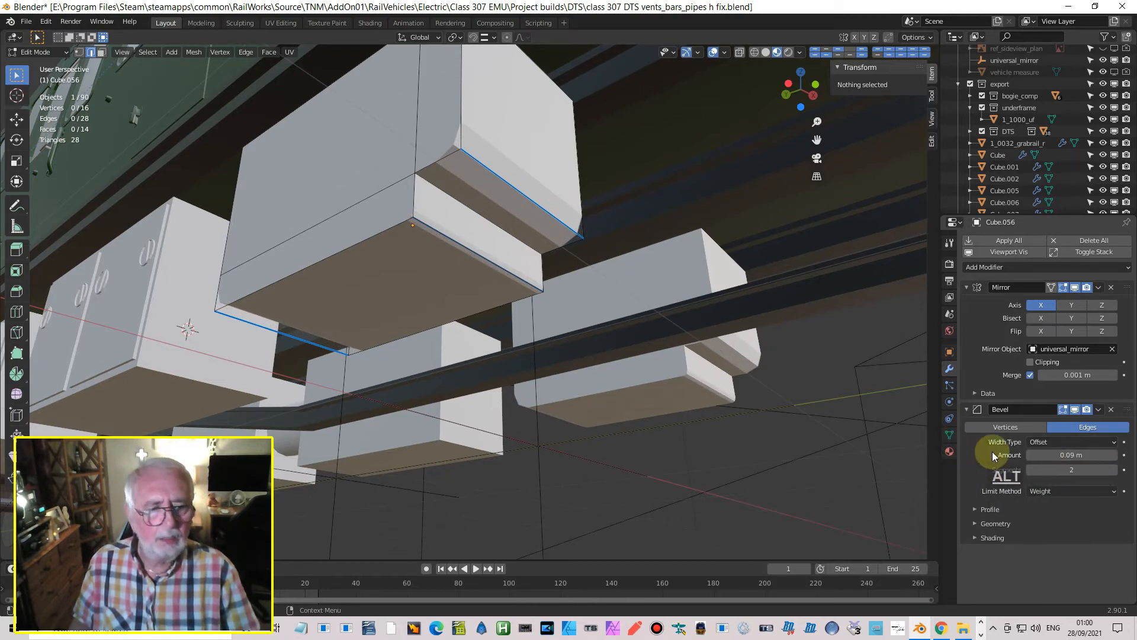
right_click(894, 368)
left_click(120, 23)
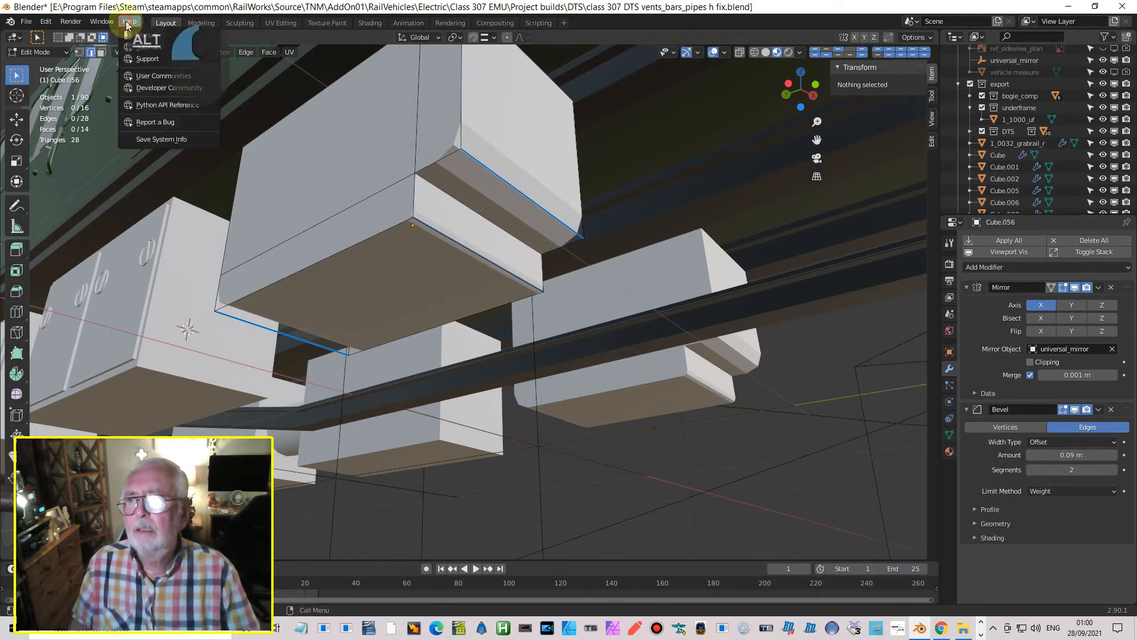
right_click(325, 392)
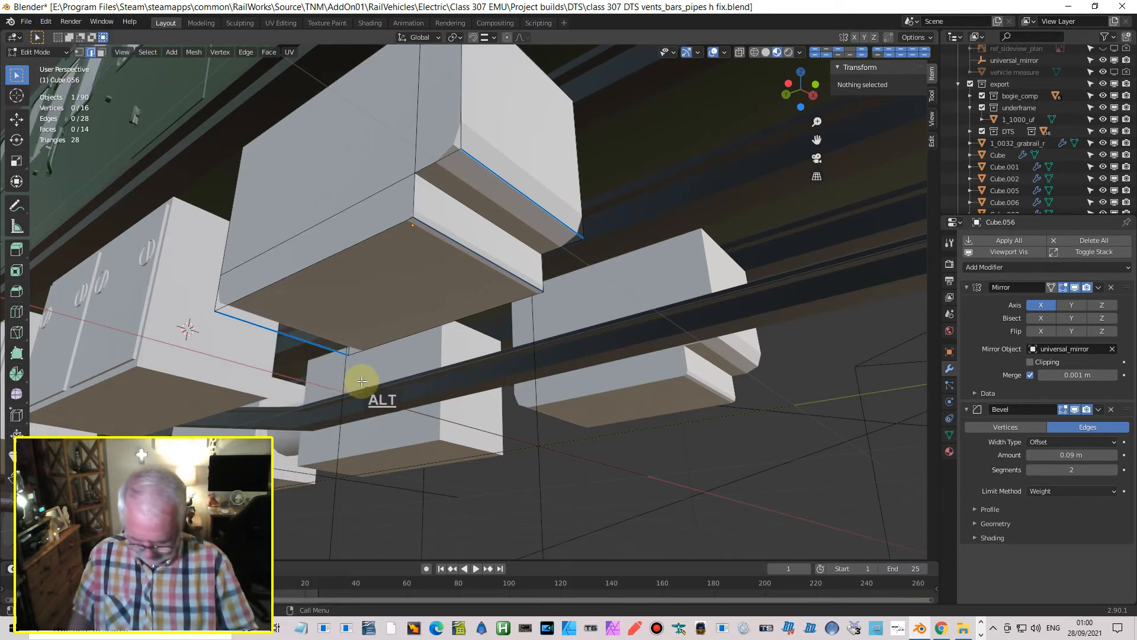
right_click(71, 179)
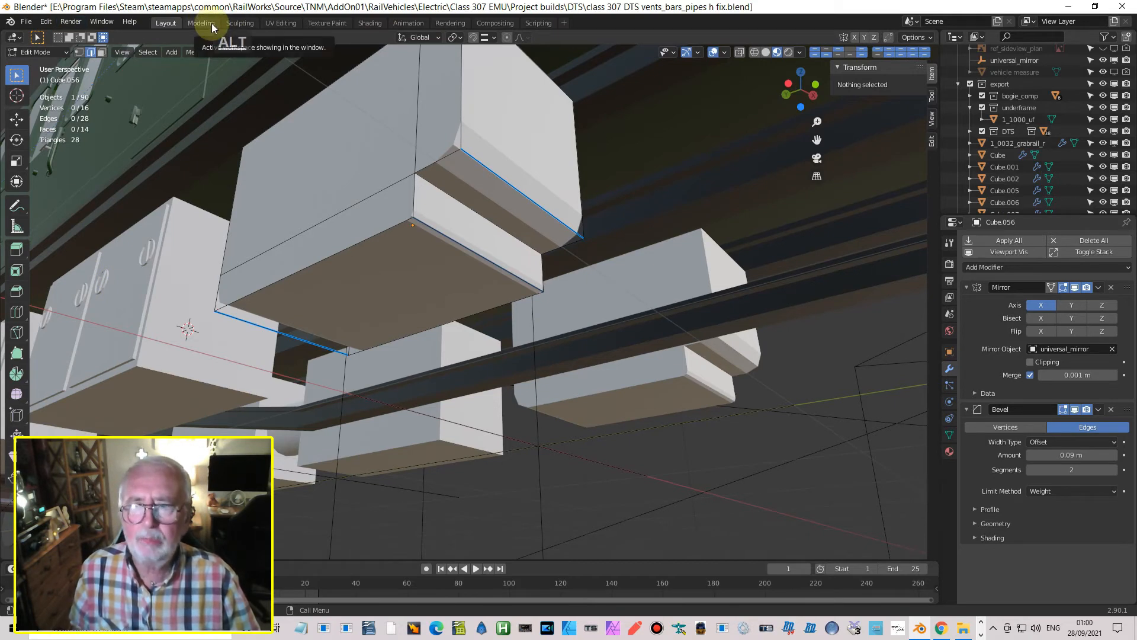
- Apply Shade Smooth to the notched box in object mode
key("Tab")
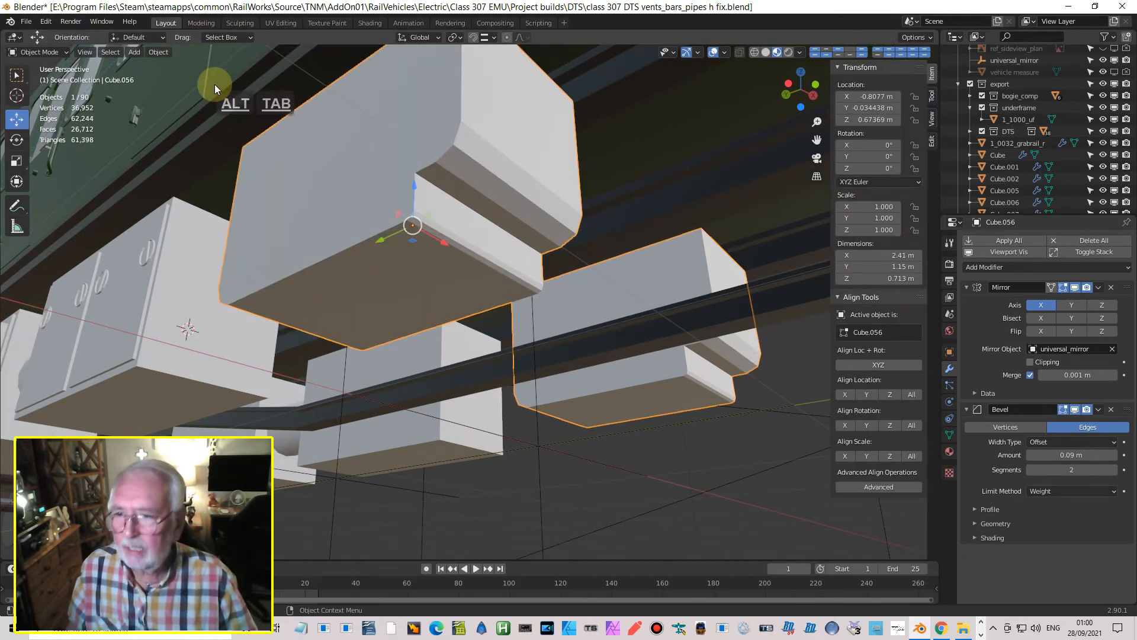
left_click(158, 52)
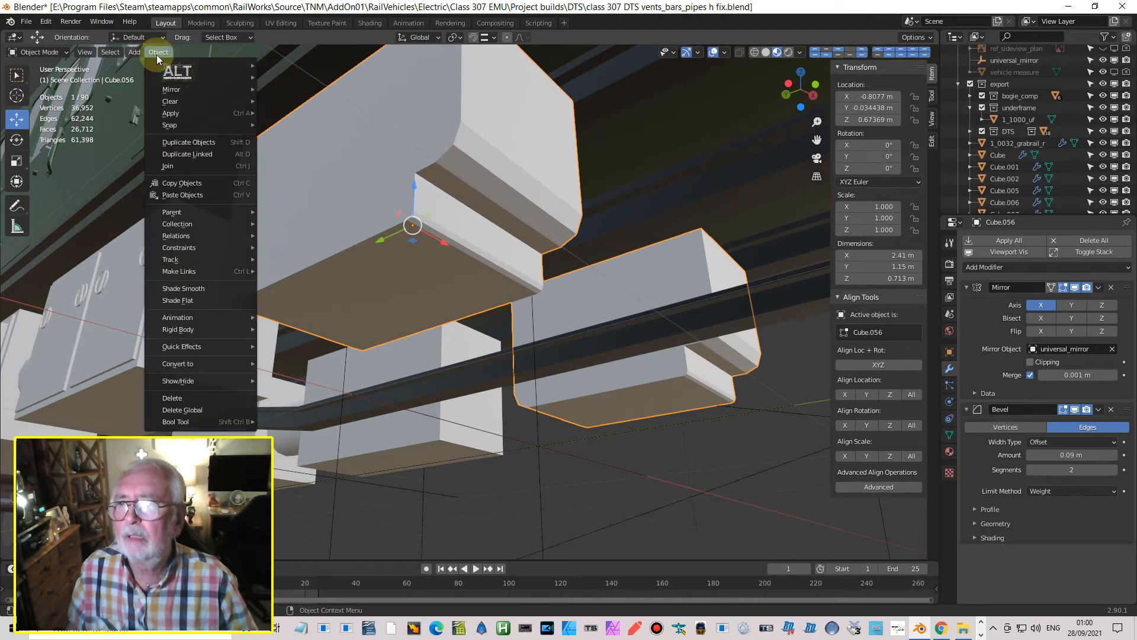
left_click(200, 289)
scroll(255, 302, "up", 5)
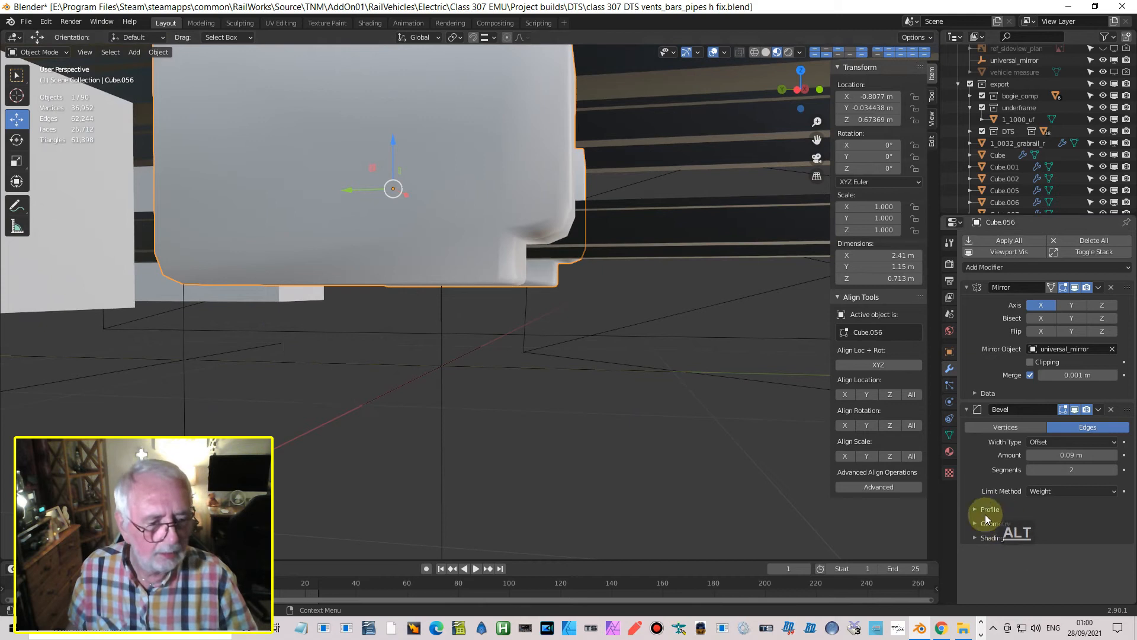
- Enable Auto Smooth for the notched box's normals and set its angle to 51.9°
left_click(949, 436)
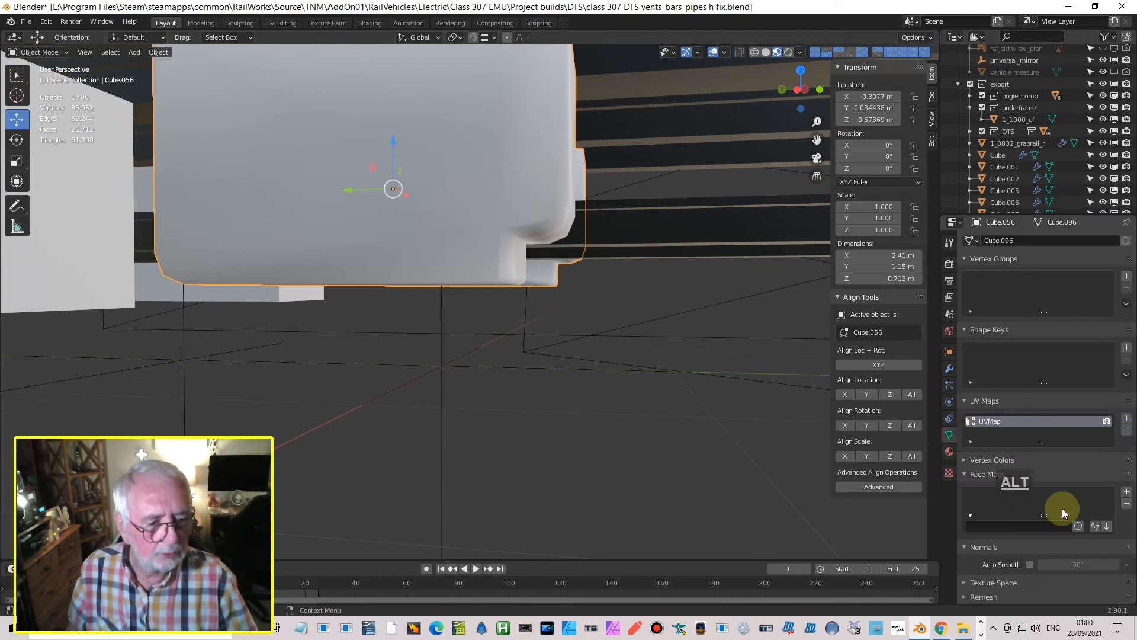
left_click(1031, 563)
mouse_move(527, 336)
middle_mouse_down()
mouse_move(574, 294)
mouse_move(559, 286)
middle_mouse_up()
left_click_drag(1075, 564, 1102, 564)
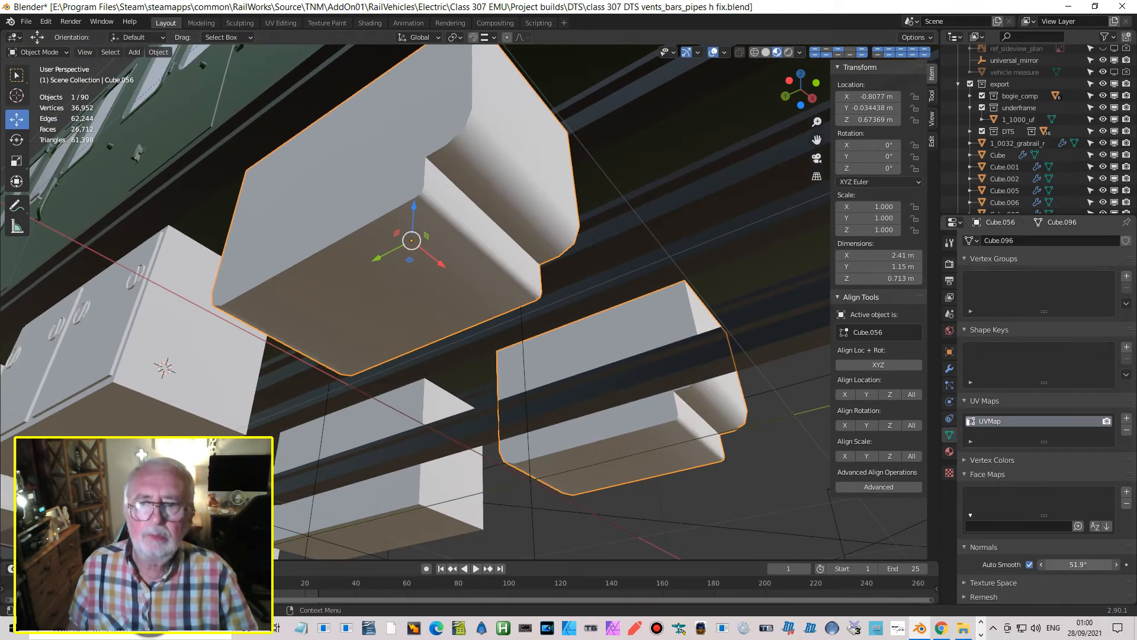
middle_click_drag(719, 434, 627, 378, "alt")
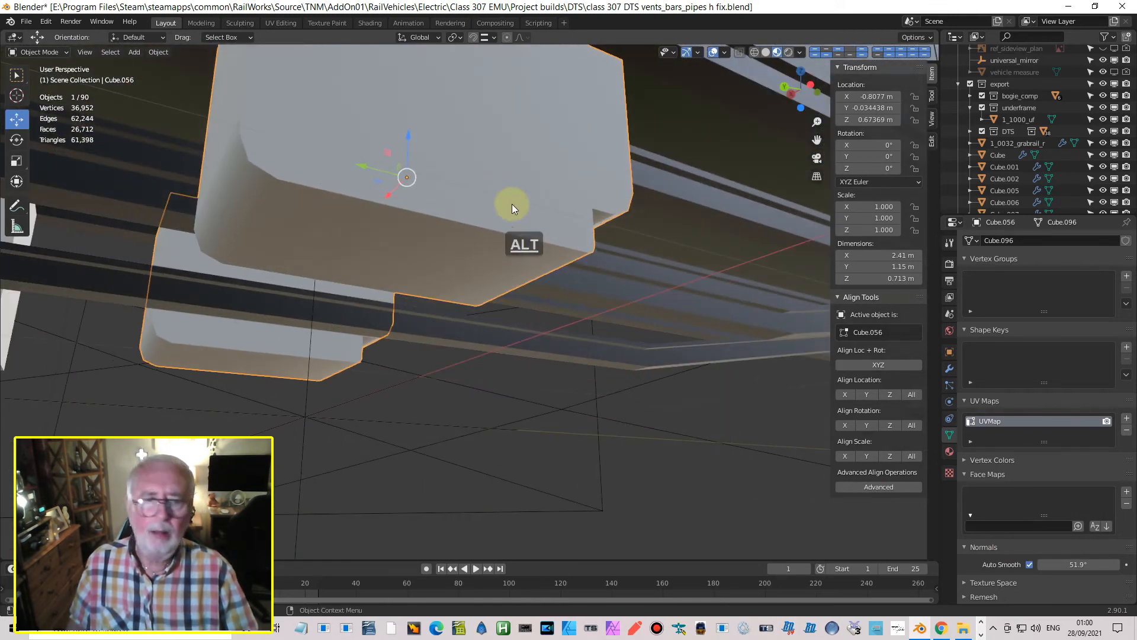
middle_click_drag(421, 198, 363, 183, "alt")
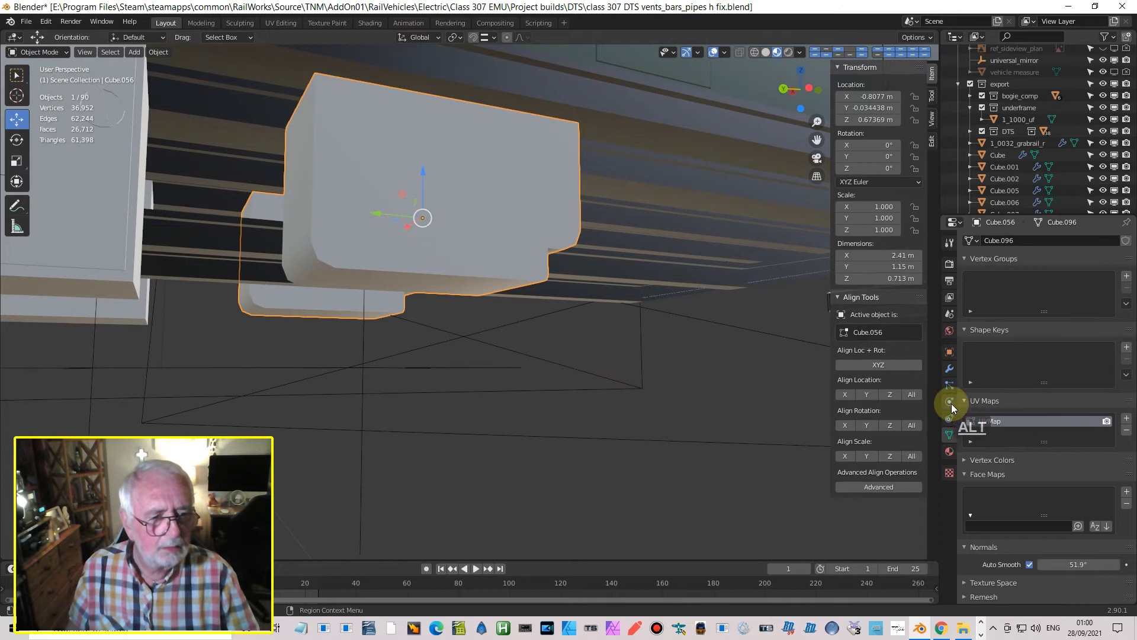
- Increase the notched box's Bevel modifier to 3 segments
left_click(949, 368)
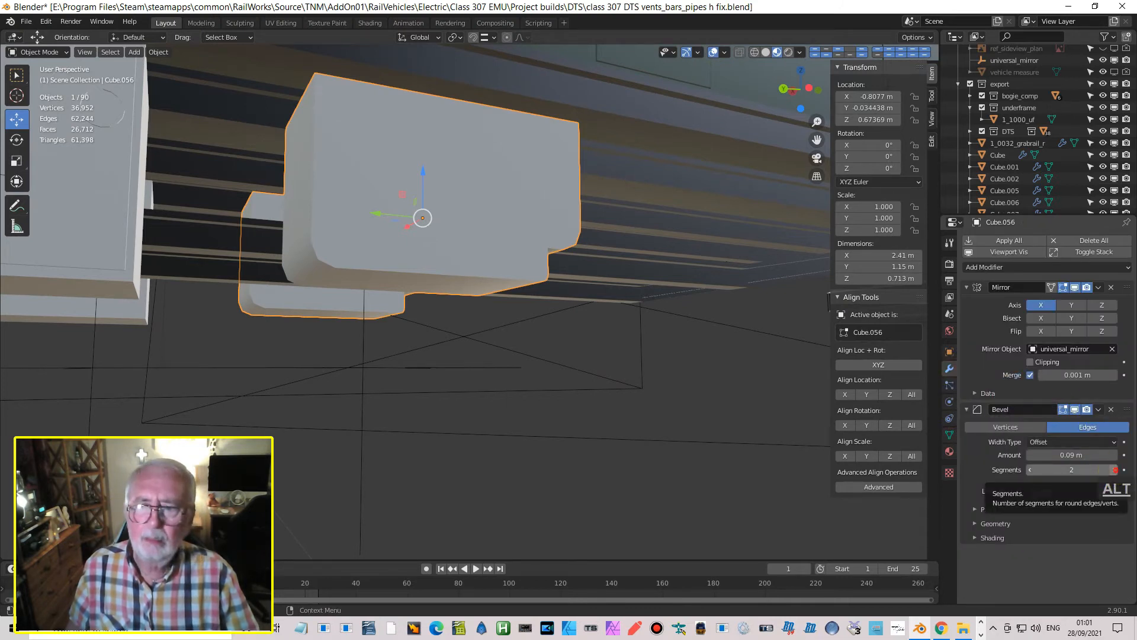
left_click(1114, 470, "alt")
middle_click_drag(680, 360, 472, 284, "alt")
scroll(595, 350, "down", 3)
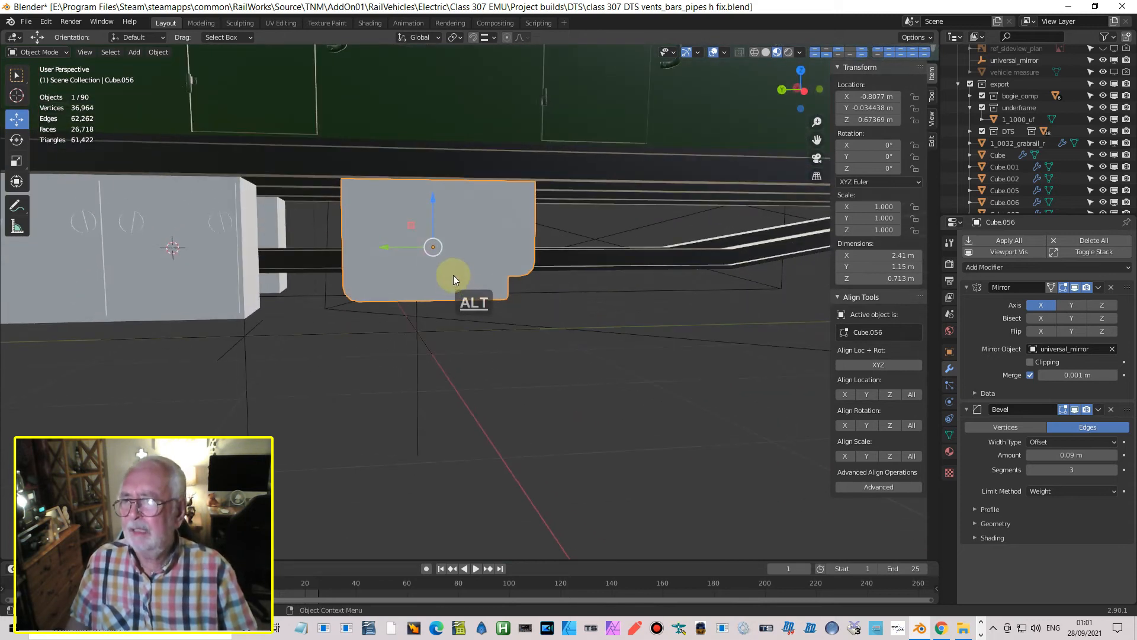
- Examine the notched box's rounded lower edges from the side and underneath, in both edit and object mode
key("Tab")
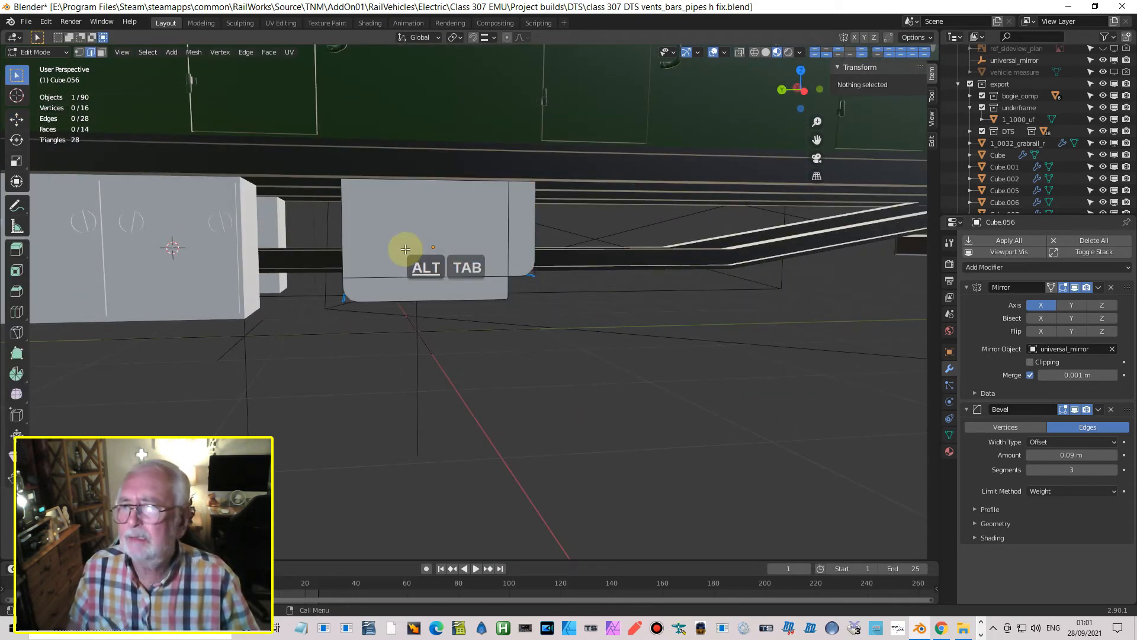
key("Tab")
key("Tab")
middle_click_drag(538, 302, 558, 254)
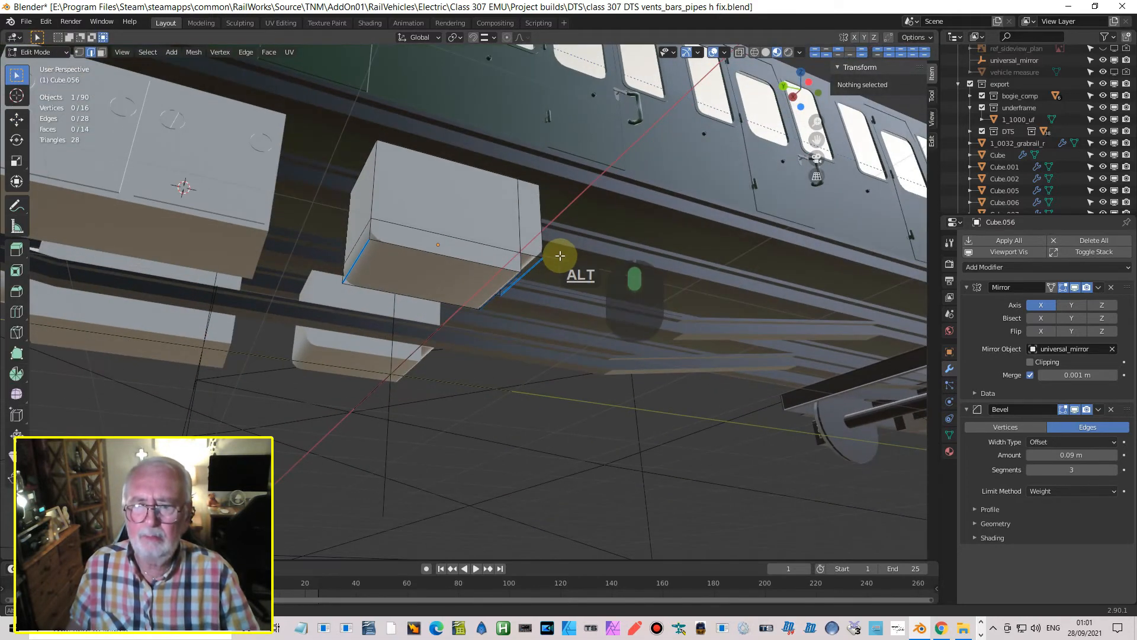
scroll(560, 262, "down", 1)
scroll(560, 262, "up", 1)
key("Tab")
middle_click_drag(545, 296, 546, 332)
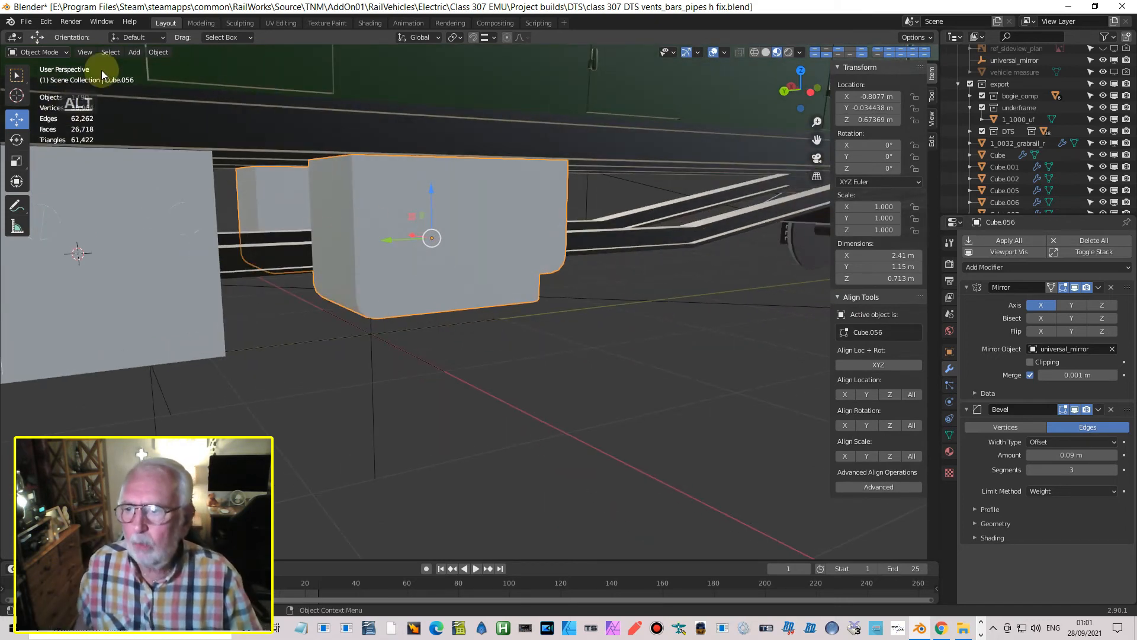
left_click(133, 55)
mouse_move(190, 65)
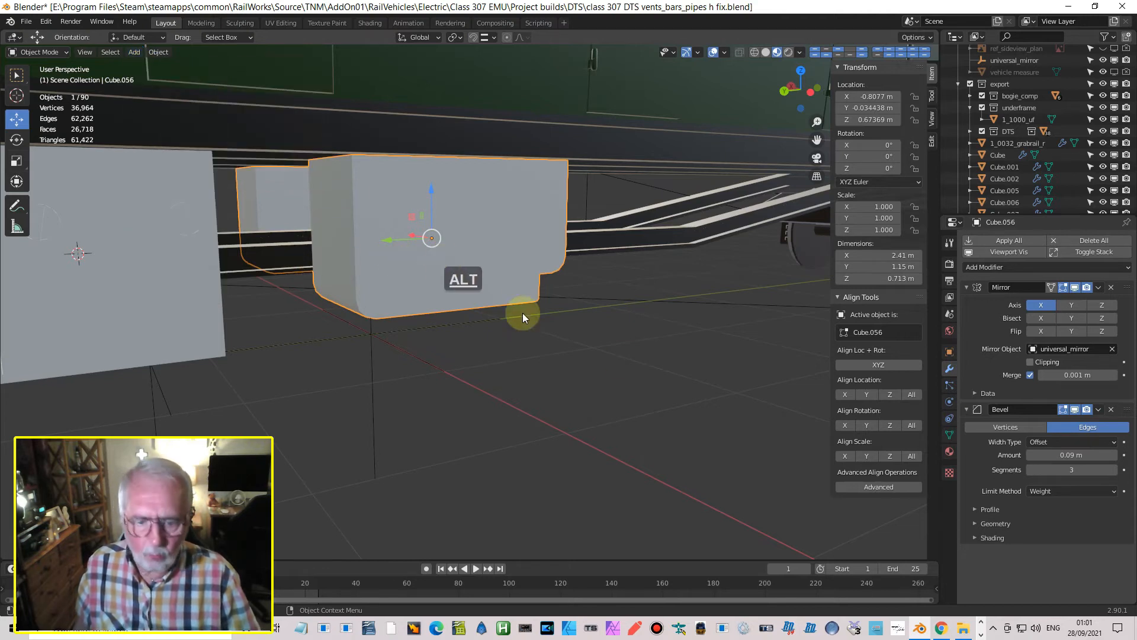
right_click(713, 421)
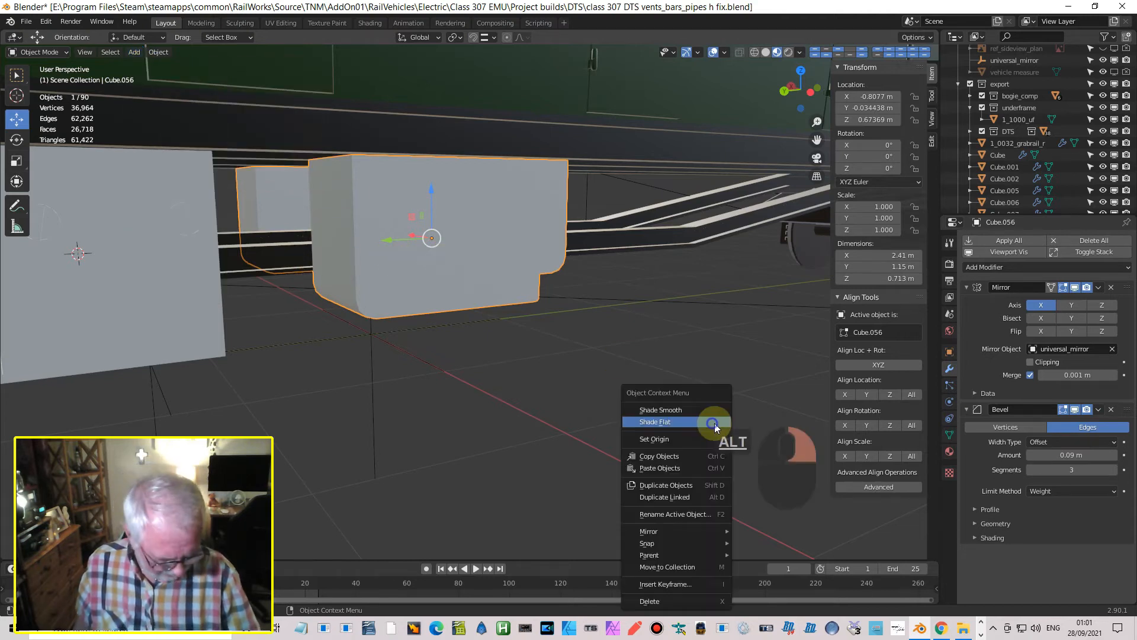
left_click(708, 374)
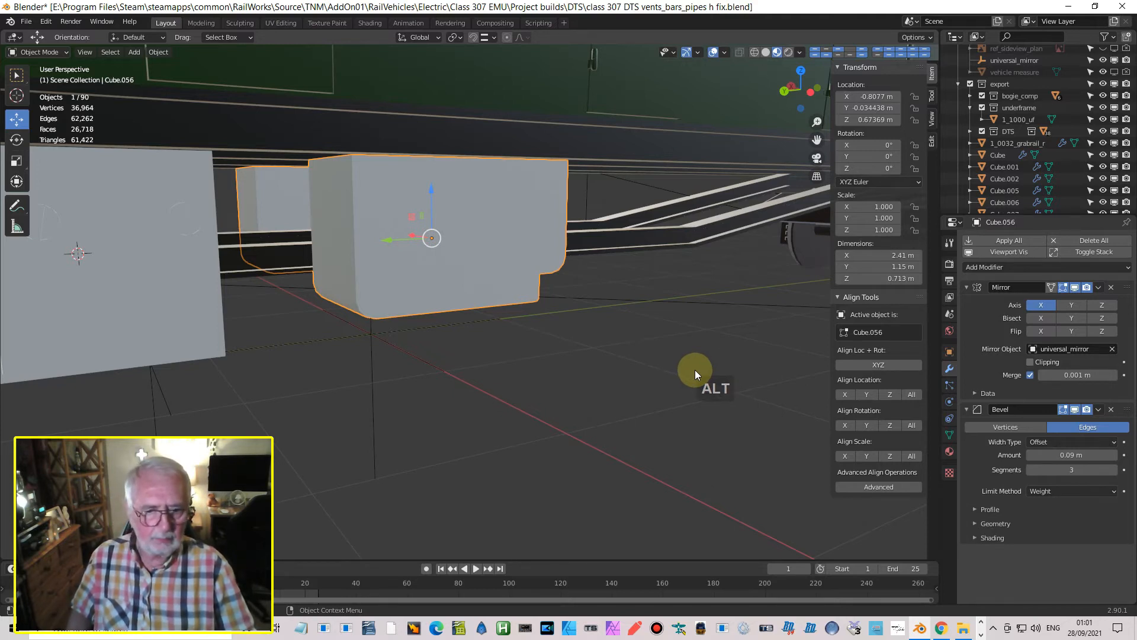
right_click(695, 370)
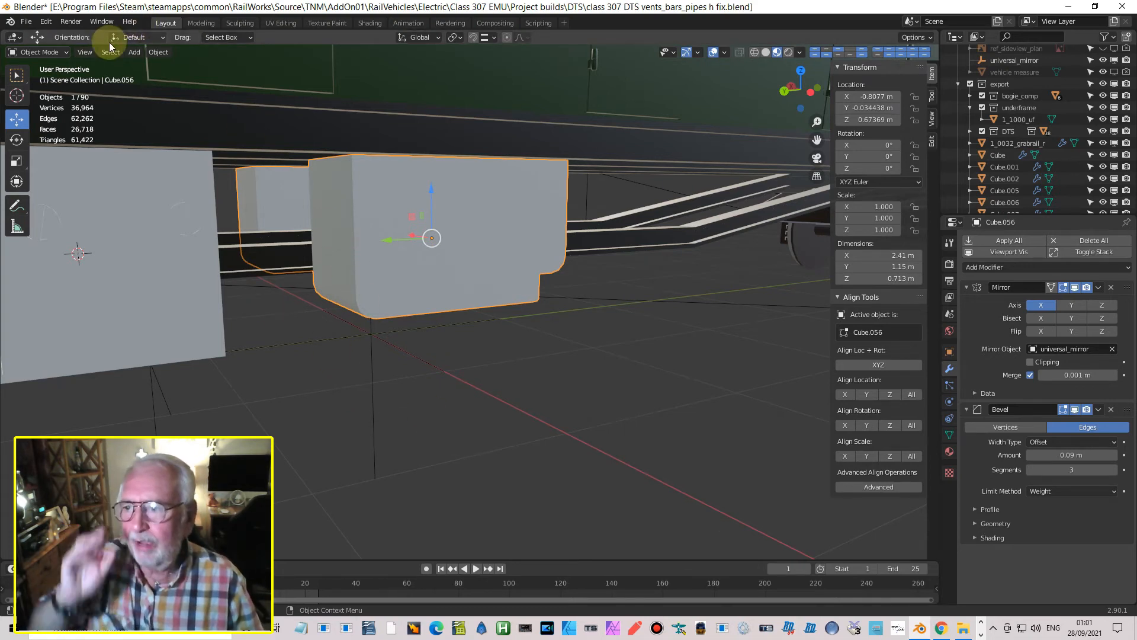
- Add a cube and, in the left orthographic view, slide it along Y over the notched box to about -0.09 m
left_click(133, 52)
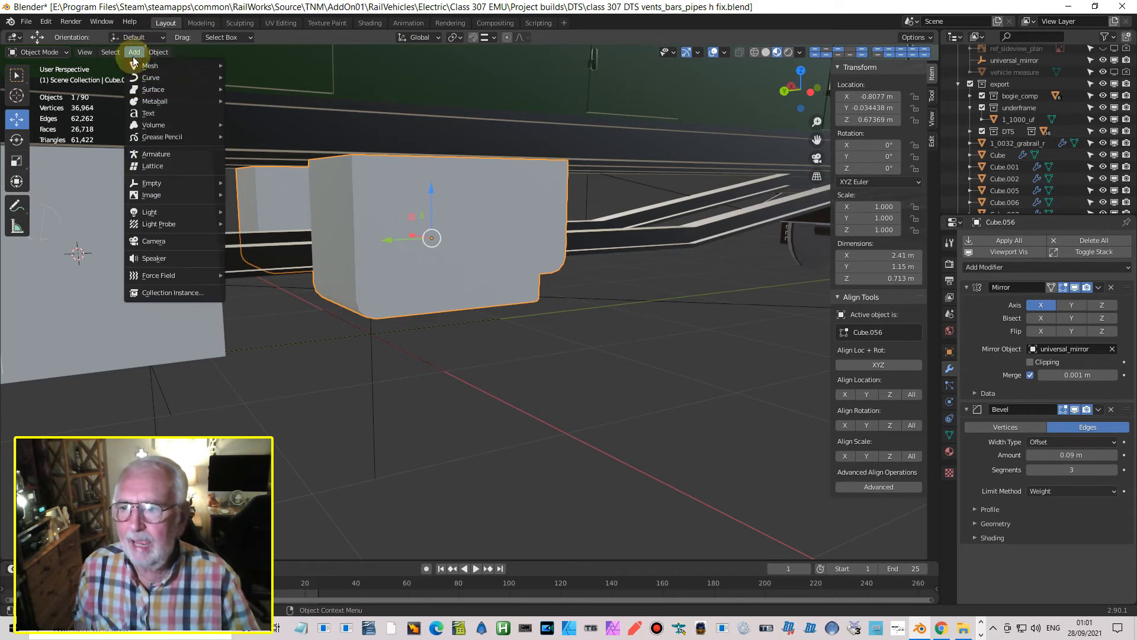
mouse_move(158, 70)
left_click(242, 78)
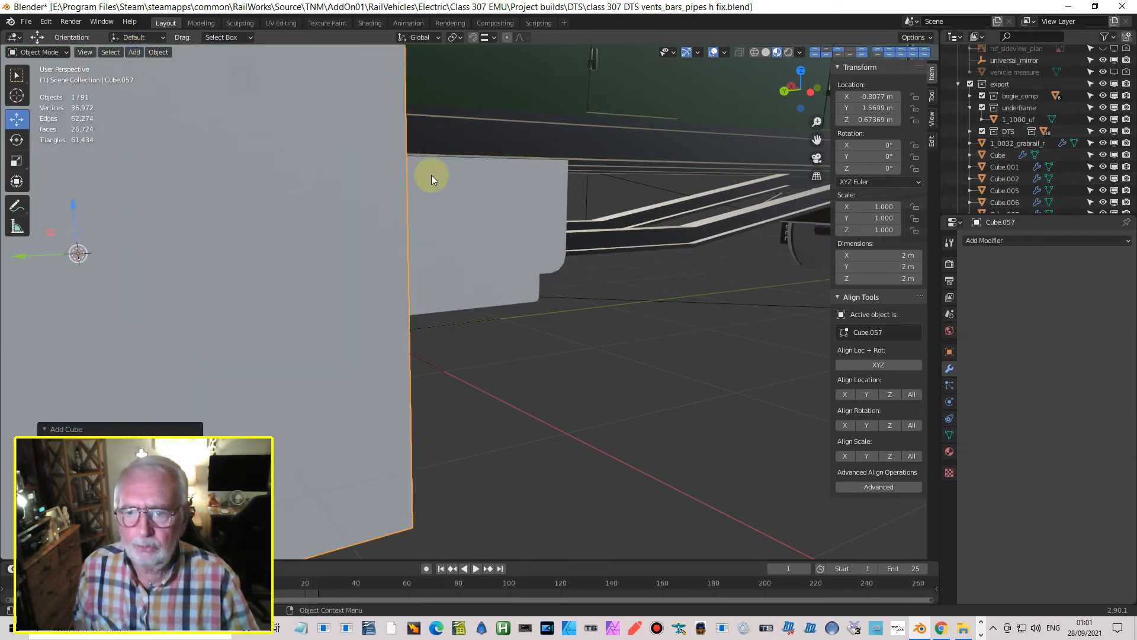
key("ctrl+KP_3")
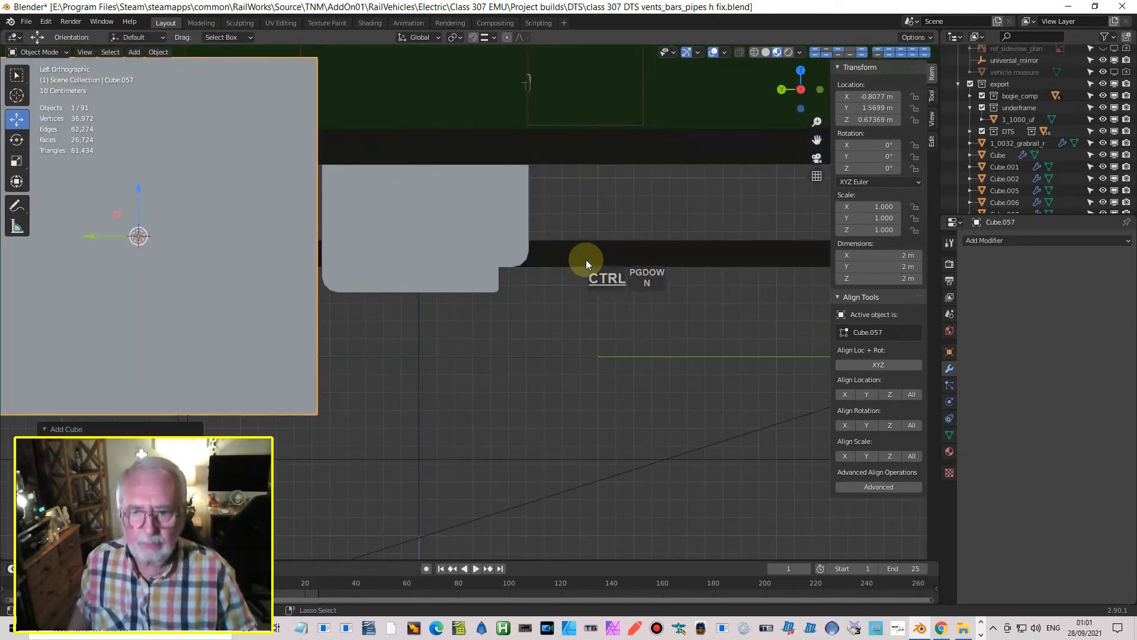
left_click_drag(91, 233, 673, 311)
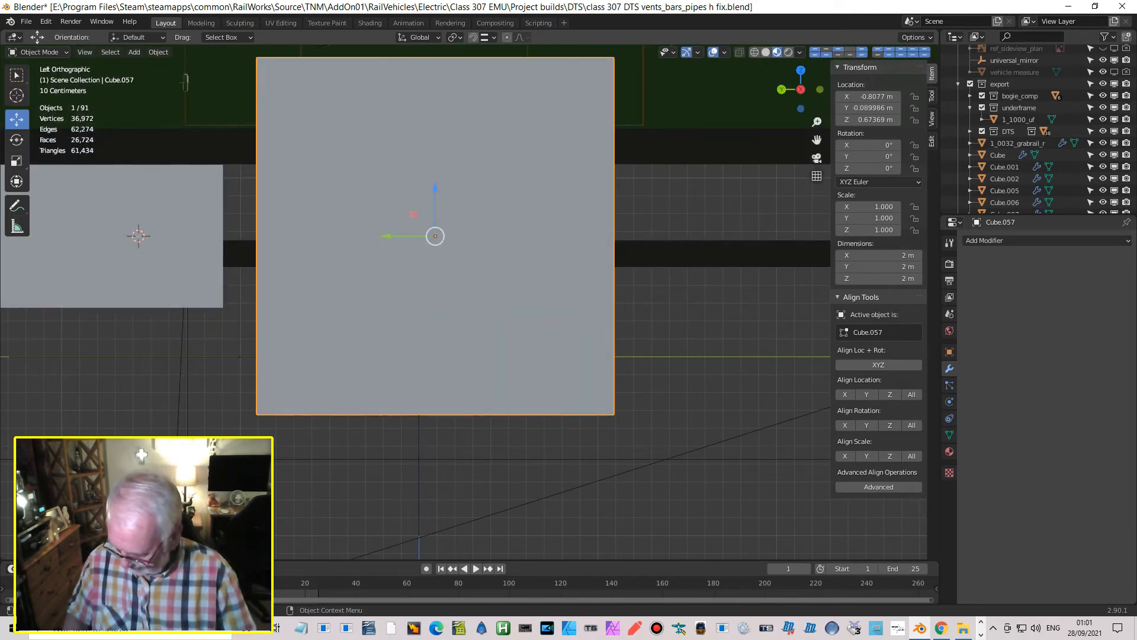
- Scale the new cube along Y into a thin upright plate about 0.031 m thick
key("s")
key("y")
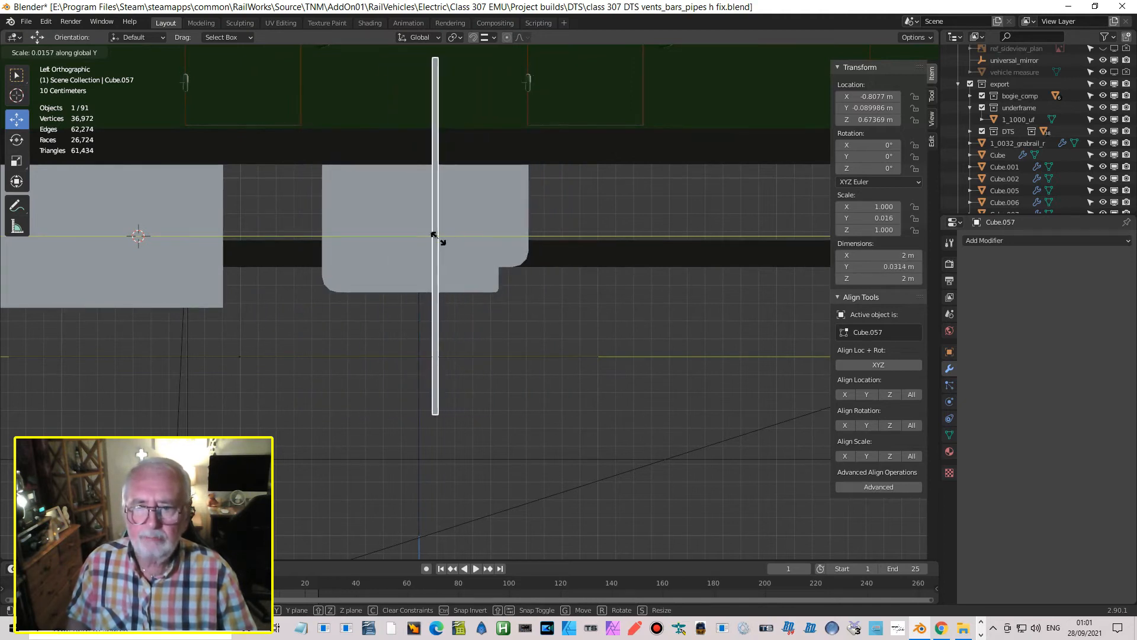
left_click(437, 237)
- Scale the thin plate along Z to a height of about 0.8 m
middle_click_drag(441, 245, 594, 235)
key("s")
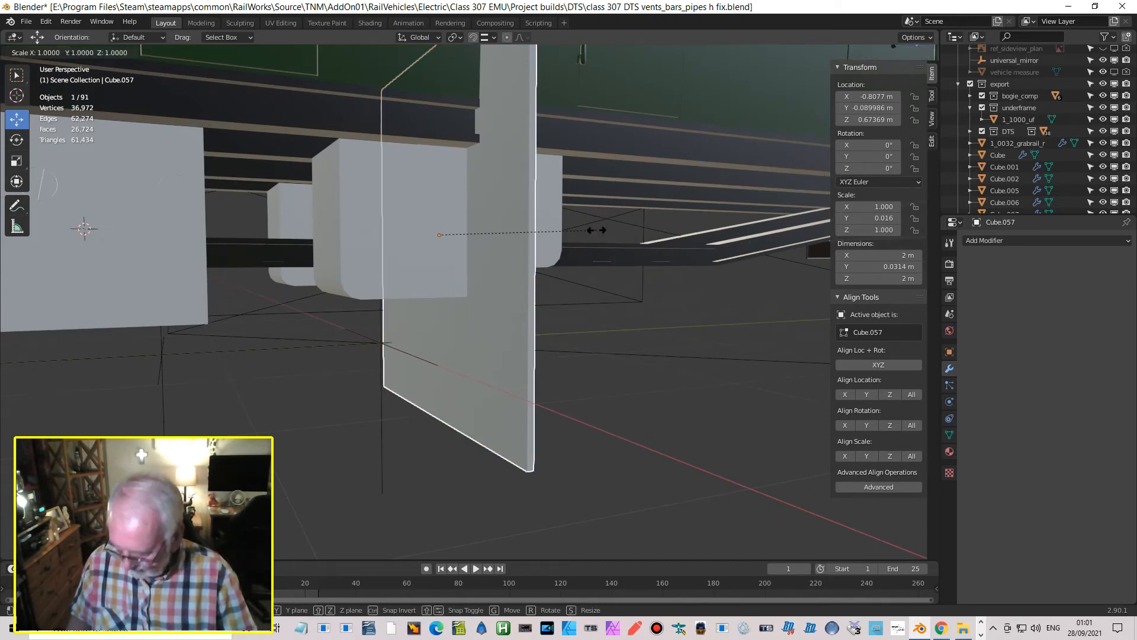
key("z")
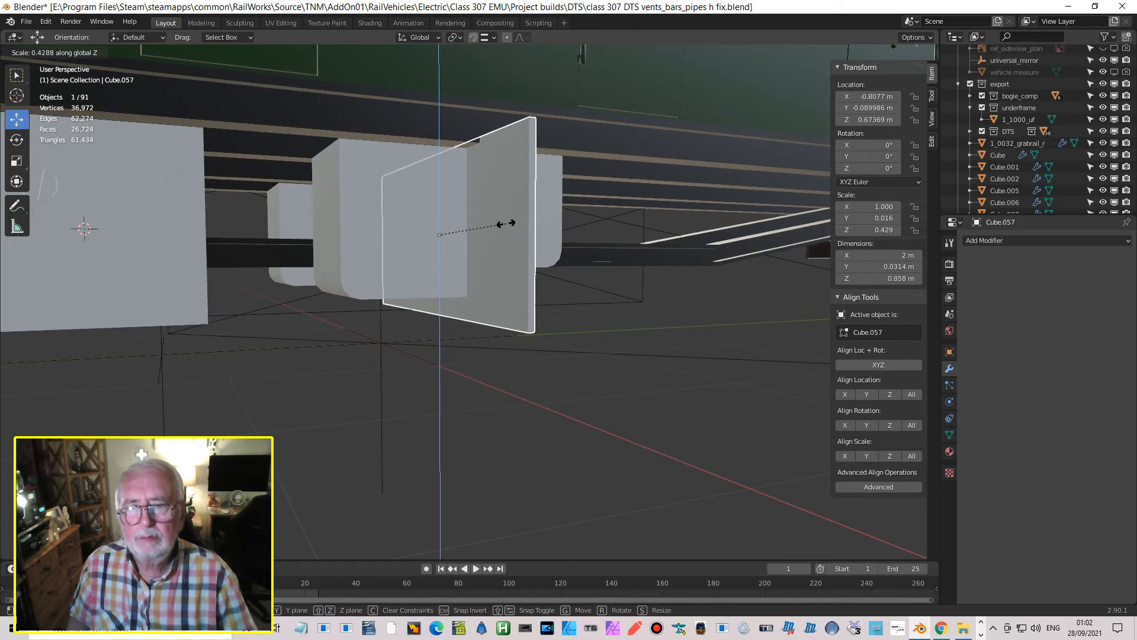
left_click(503, 222)
key("ctrl")
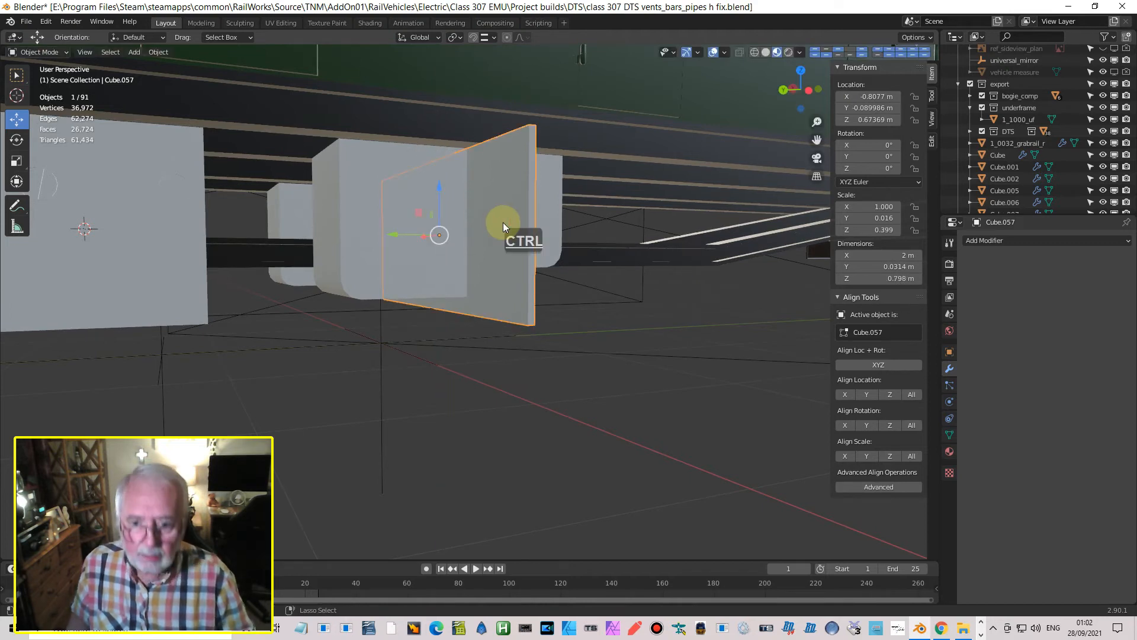
- Raise the thin plate along Z beside the notched box to about 0.73 m
key("ctrl+KP_3")
left_click_drag(433, 189, 436, 183)
middle_click_drag(436, 183, 488, 154)
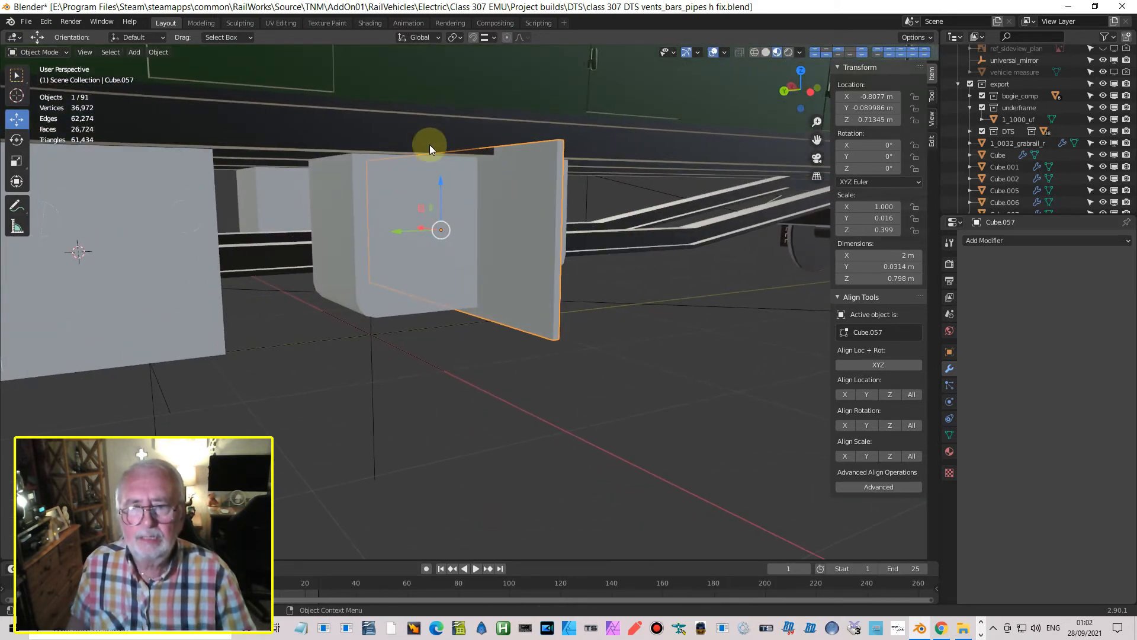
mouse_move(529, 193)
middle_mouse_down()
mouse_move(537, 163)
mouse_move(531, 187)
middle_mouse_up()
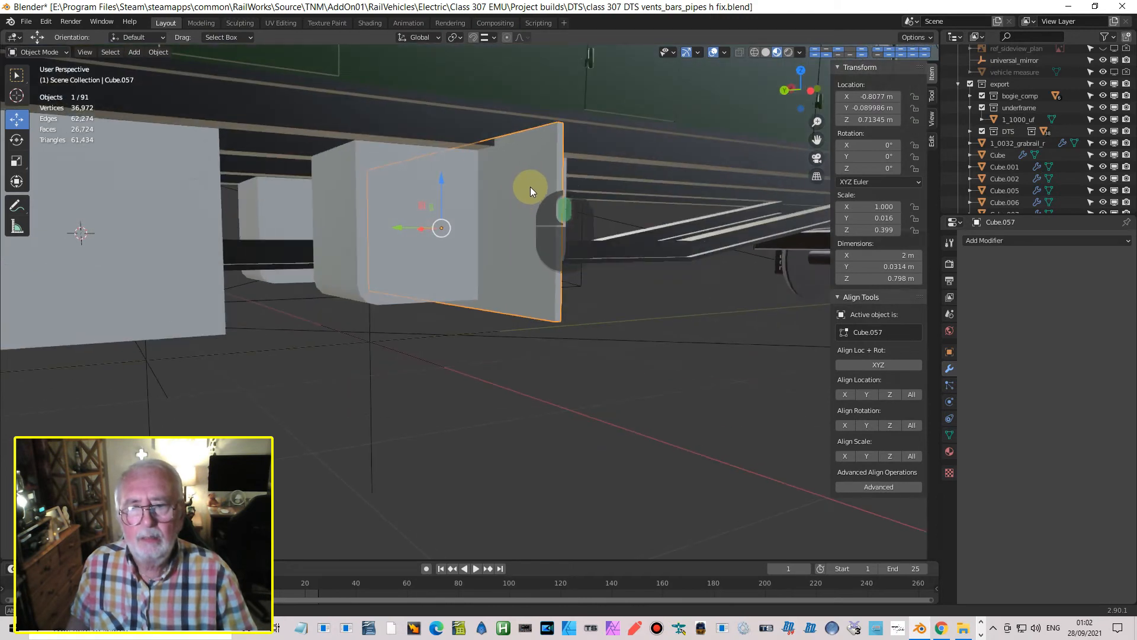
left_click_drag(443, 179, 440, 174)
middle_click_drag(441, 174, 545, 237)
- Scale the plate along X to about 0.087 m and slide it along X to the box's outer side at about -1.2 m
key("s")
key("x")
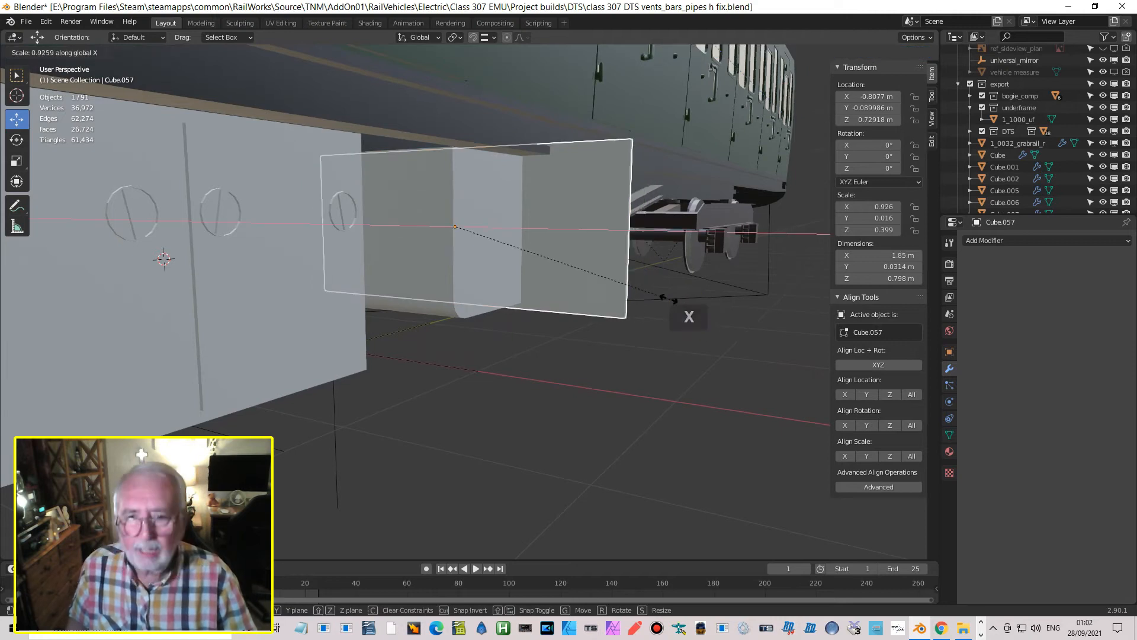
left_click(452, 235)
middle_click_drag(459, 241, 414, 237)
left_click_drag(414, 236, 487, 238)
middle_click_drag(487, 239, 549, 233)
middle_click_drag(529, 270, 528, 258)
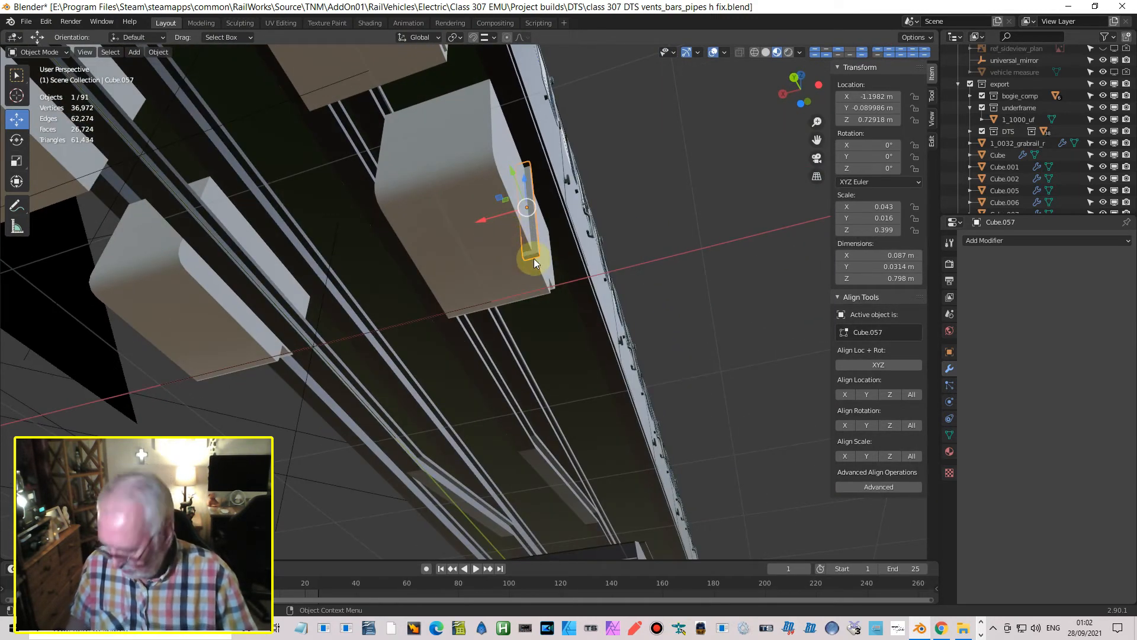
- In edit mode, move the four vertices of the plate's inboard end along X to about -0.55 m, stretching it across the box
key("Tab")
middle_click_drag(515, 240, 597, 174)
left_click(758, 52)
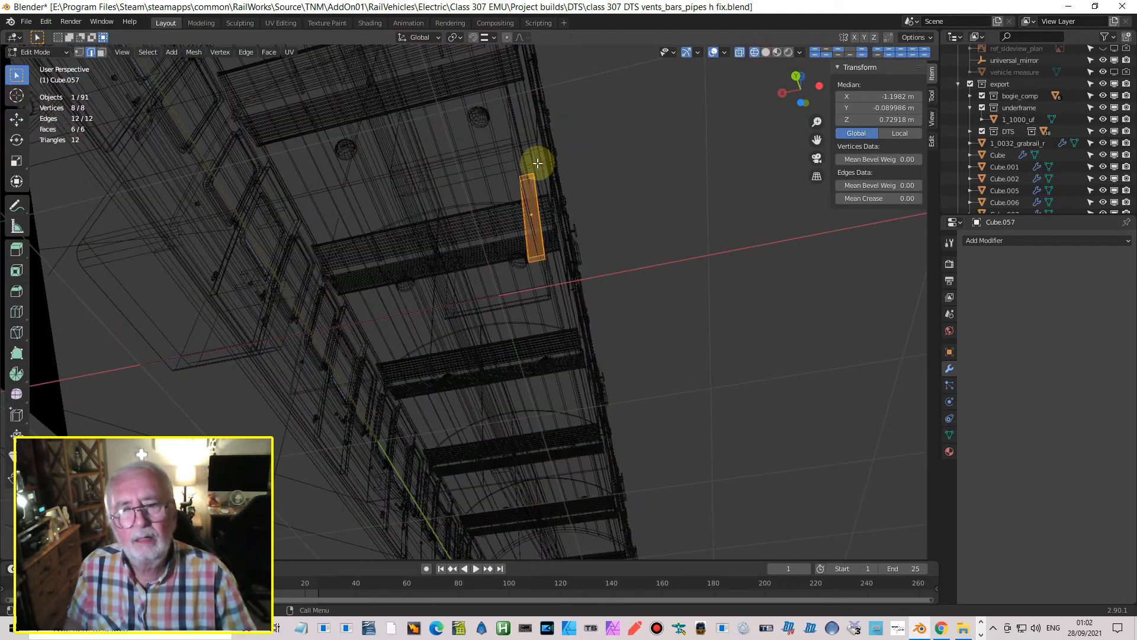
left_click(524, 186)
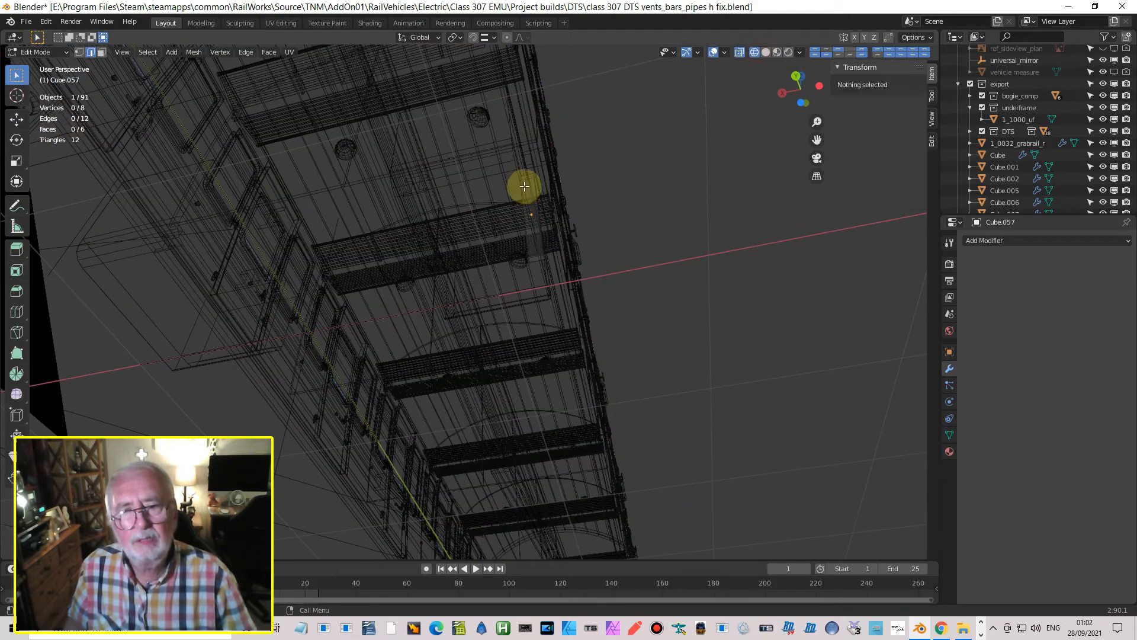
left_click(75, 51)
left_click(522, 183)
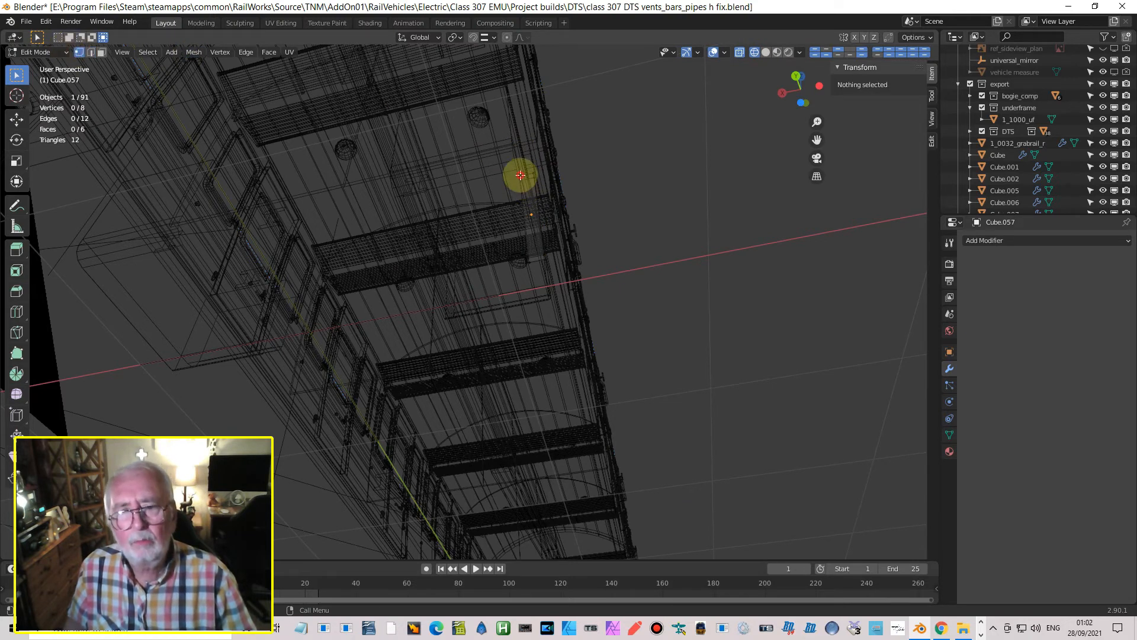
left_click(520, 175)
left_click(526, 256, "shift")
left_click(528, 264, "shift")
middle_click_drag(573, 272, 550, 336)
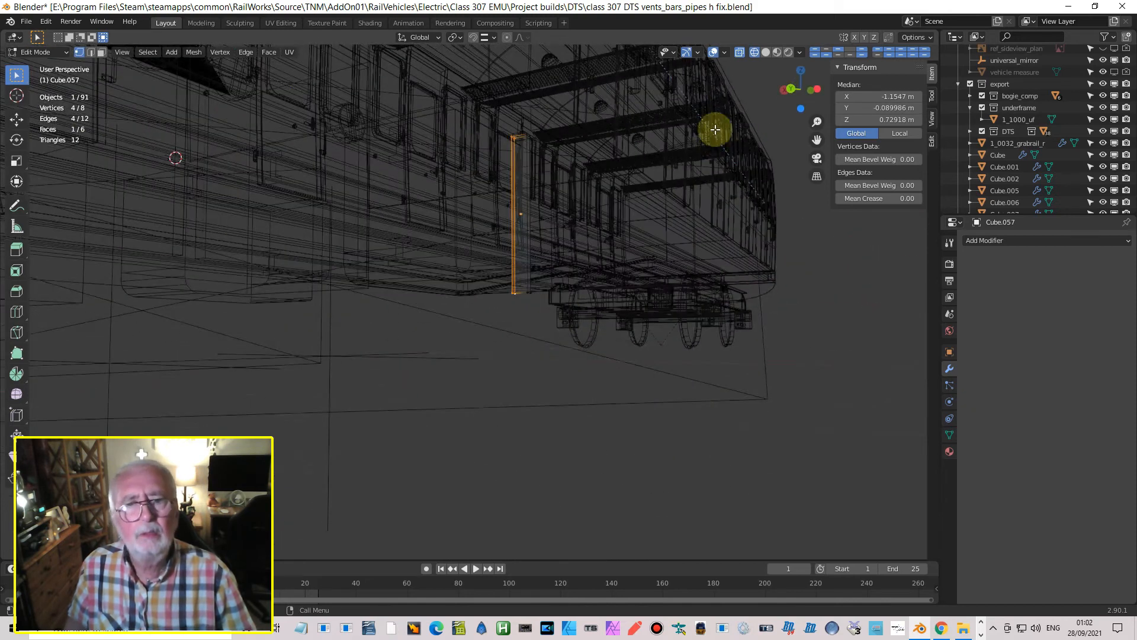
left_click(766, 52)
mouse_move(530, 198)
middle_mouse_down()
mouse_move(562, 155)
mouse_move(597, 213)
middle_mouse_up()
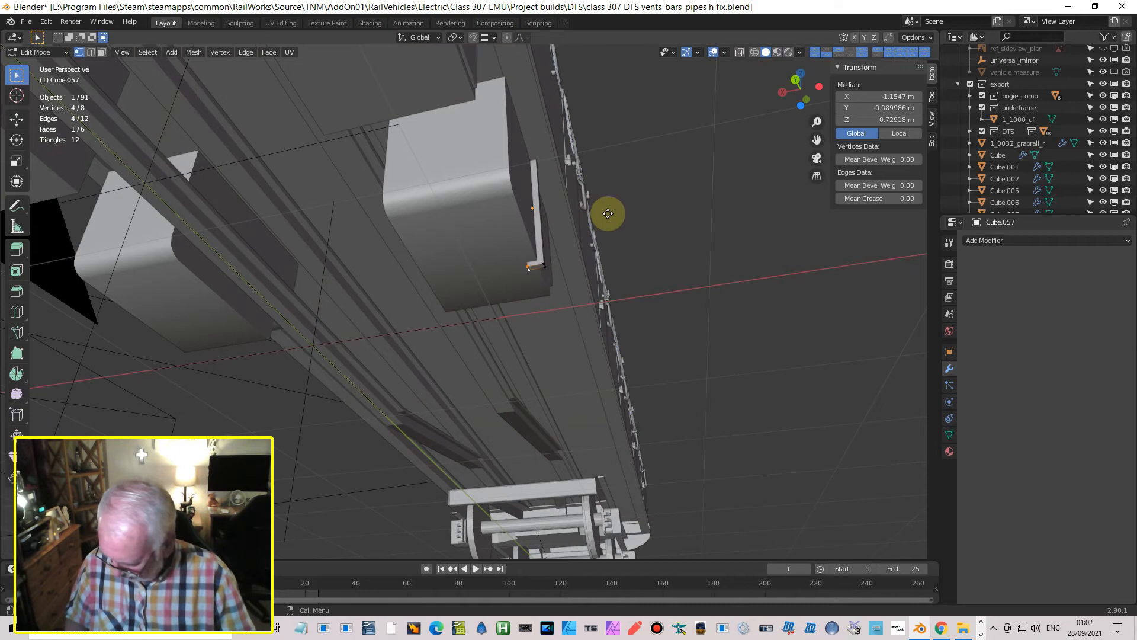
key("g")
key("x")
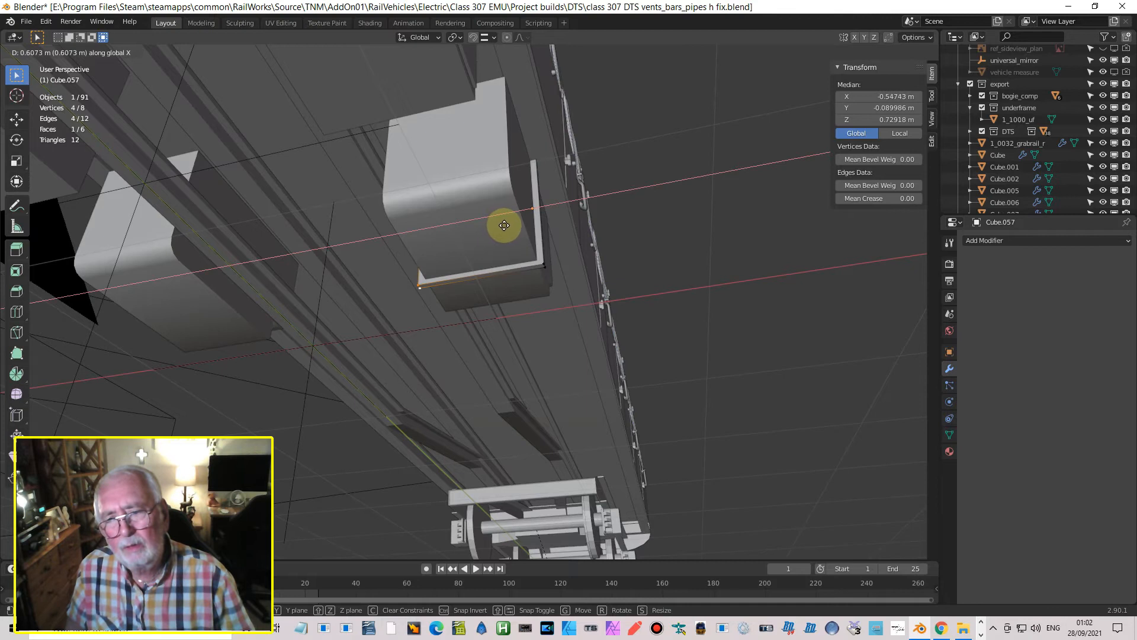
left_click(504, 225)
middle_click_drag(504, 225, 464, 274)
scroll(462, 271, "up", 2)
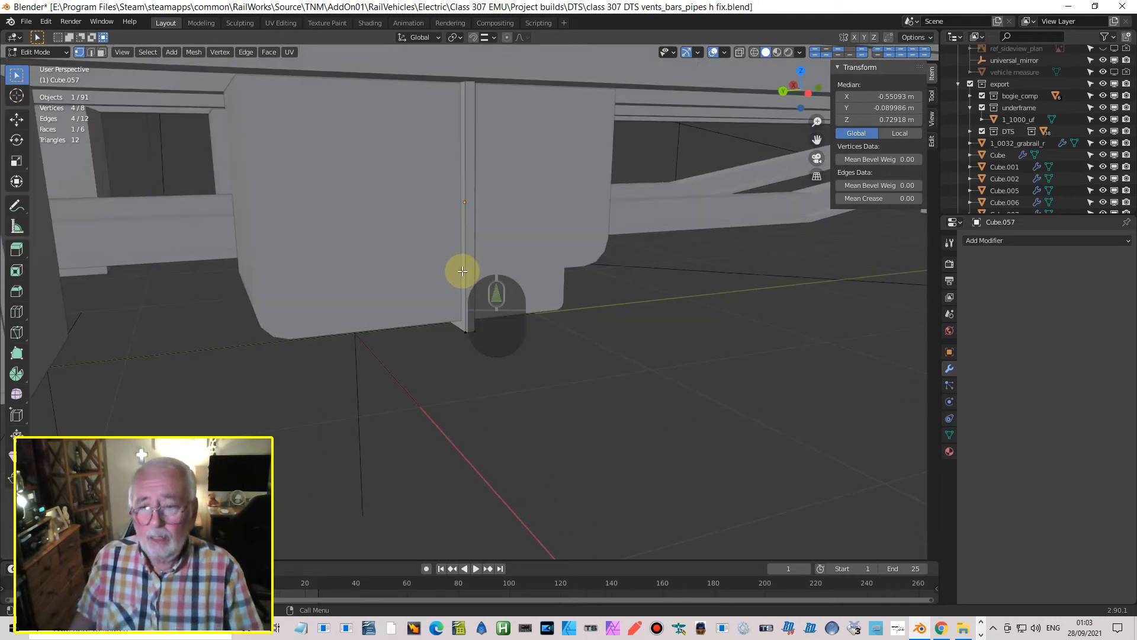
key("Tab")
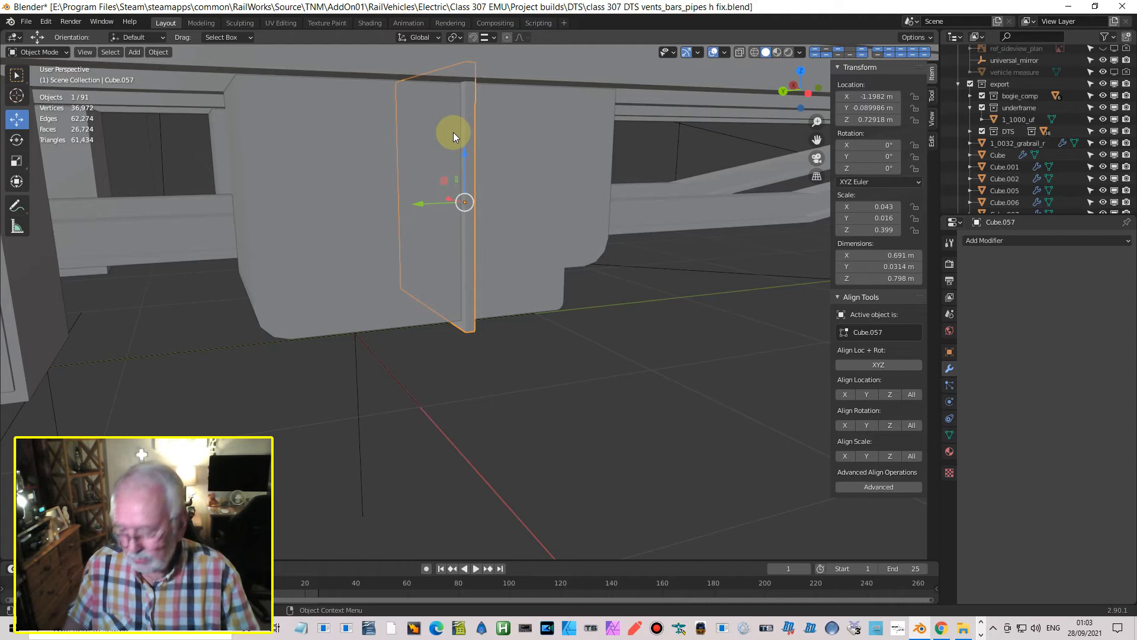
- Lower the plate's four top vertices along Z to about 1.076 m, just under the vehicle floor
key("Tab")
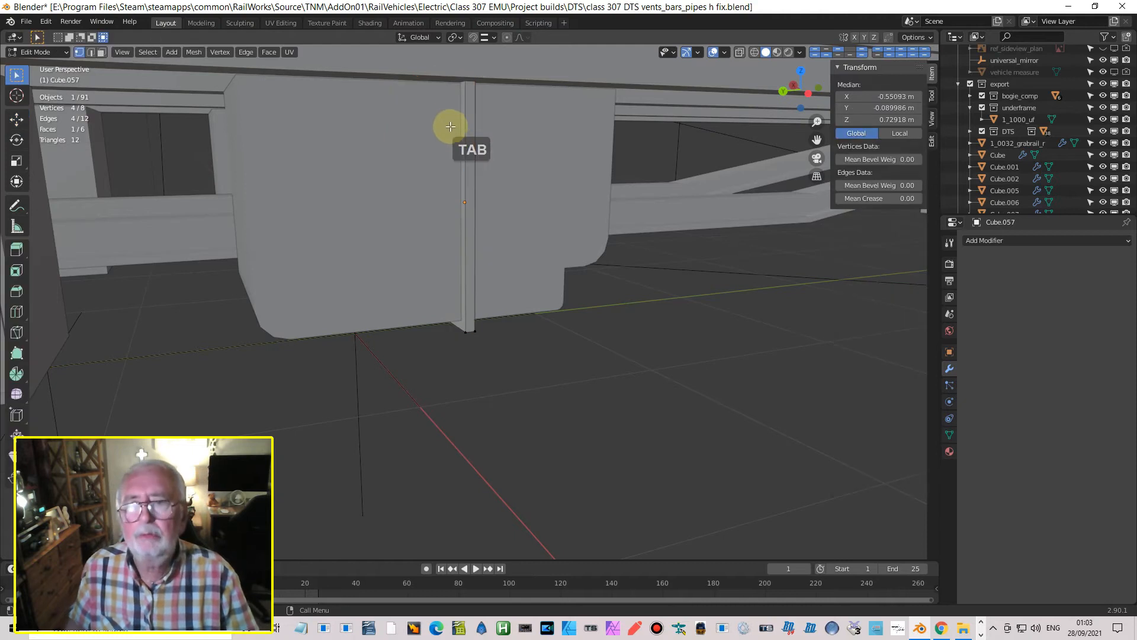
left_click(754, 52)
left_click(390, 80)
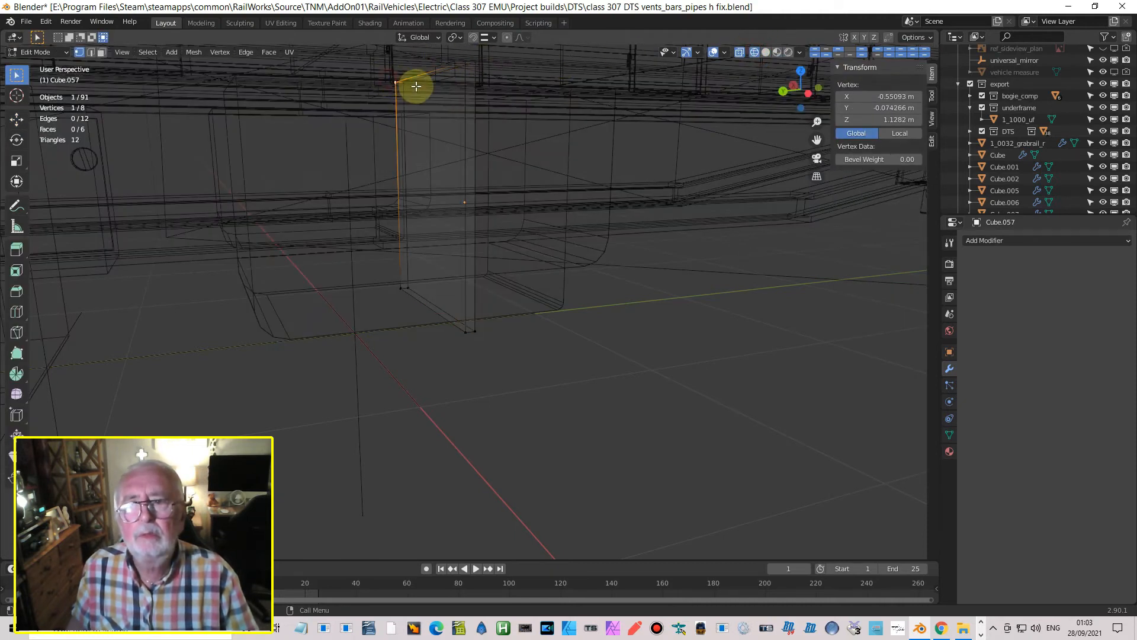
left_click(469, 66, "shift")
left_click(472, 64, "shift")
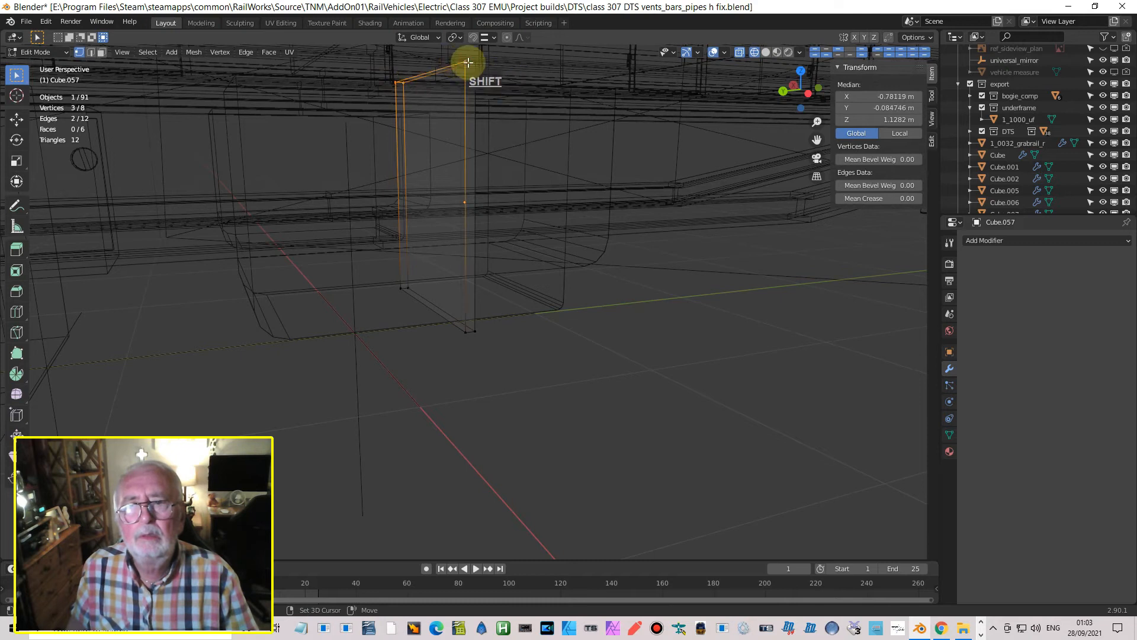
left_click(474, 62, "shift")
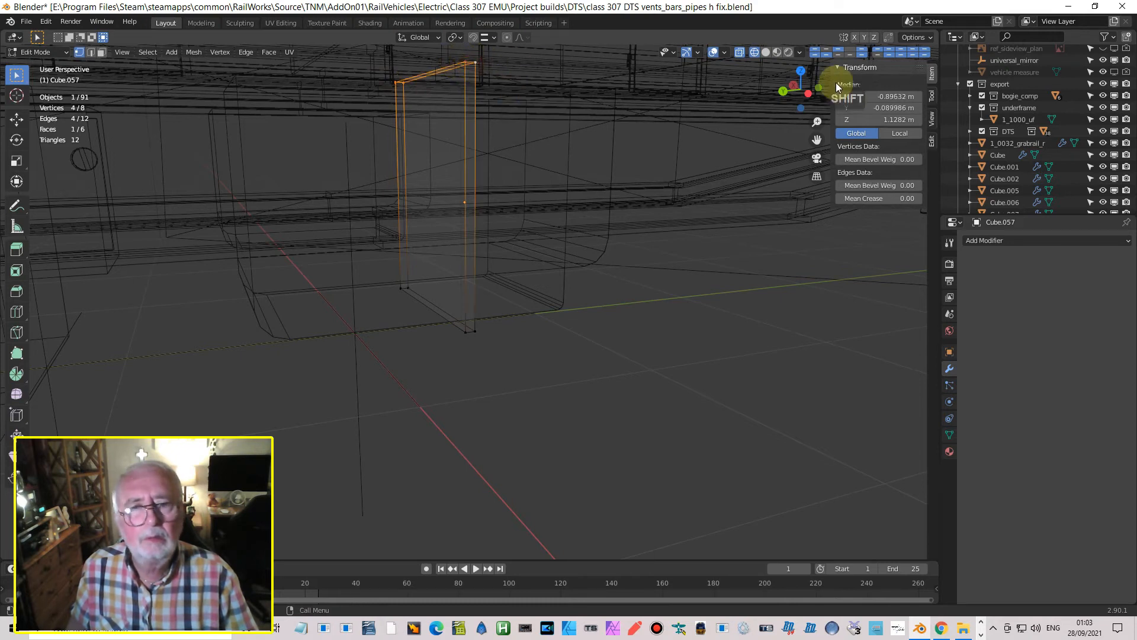
left_click(768, 52)
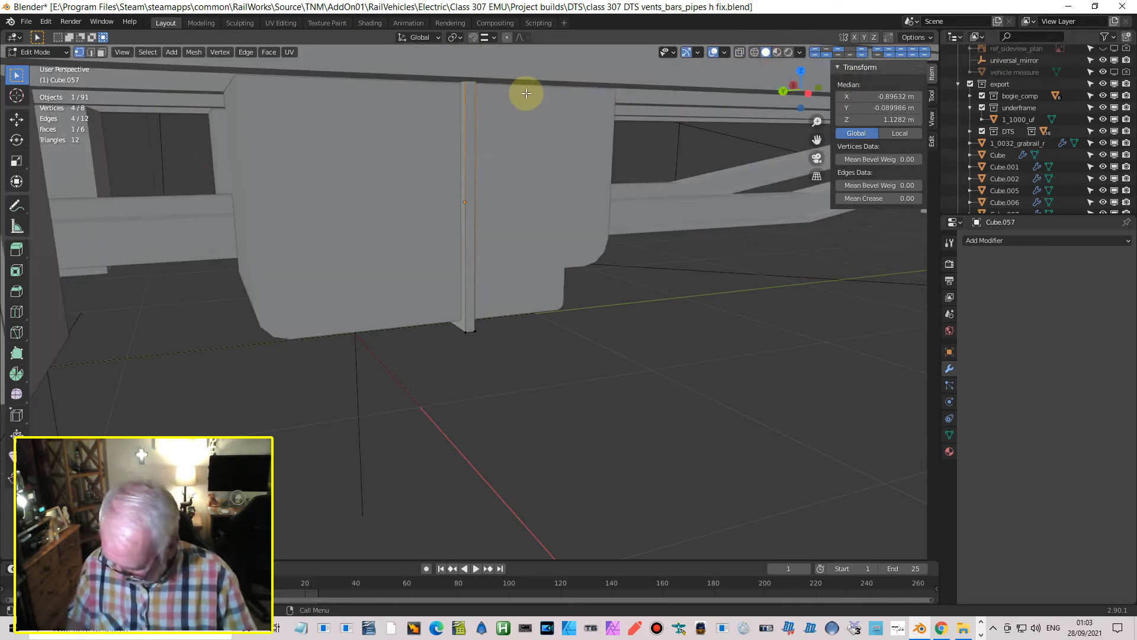
key("g")
key("z")
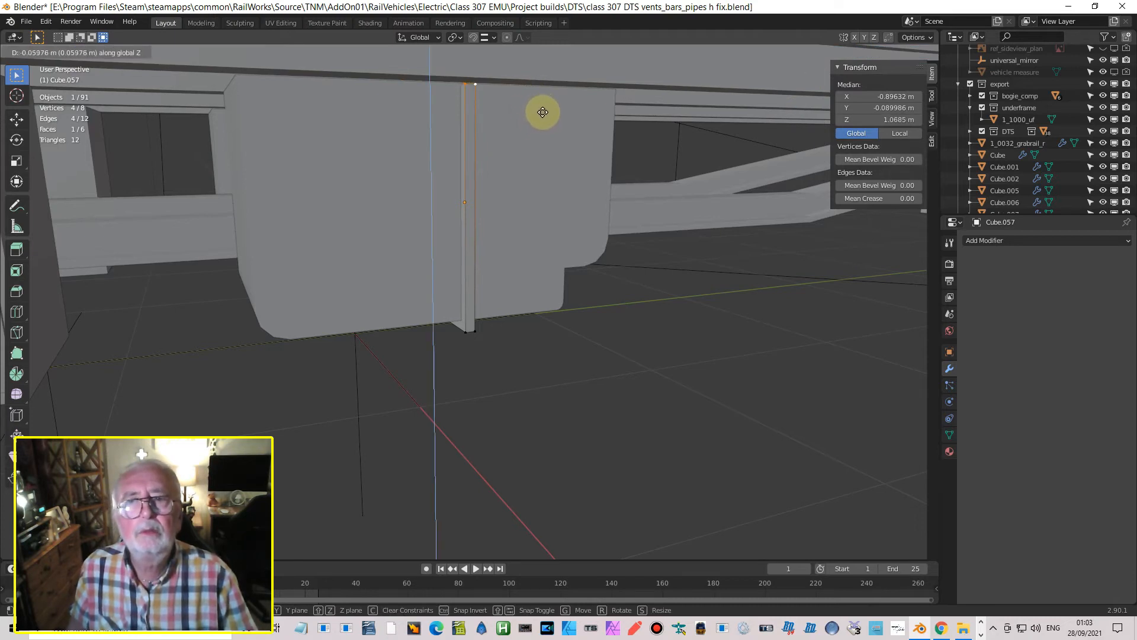
left_click(543, 110)
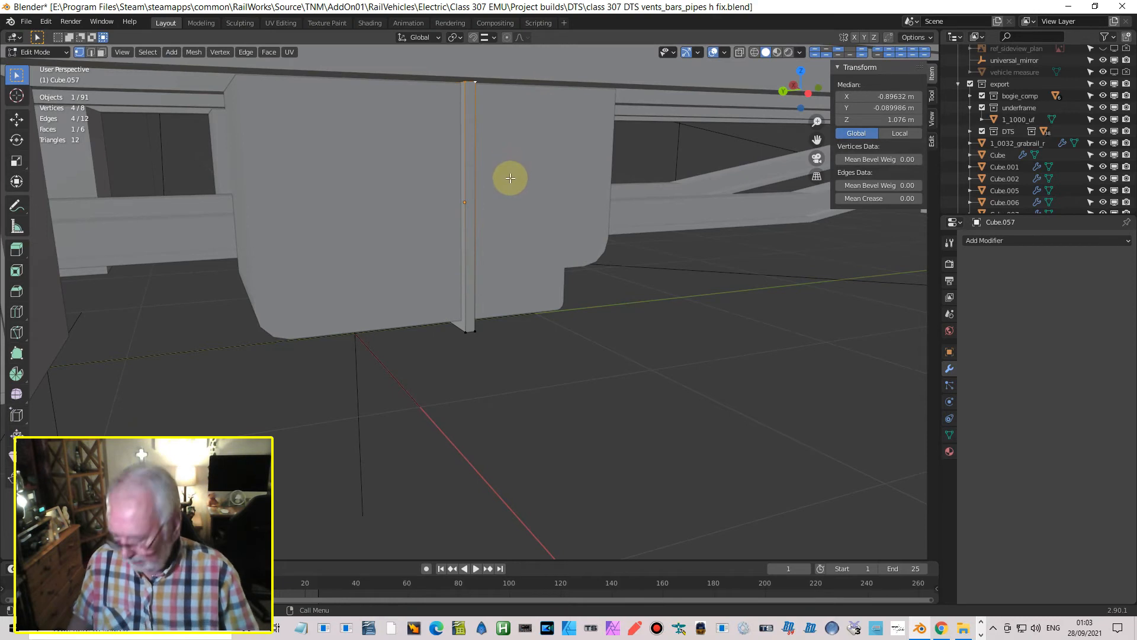
key("Tab")
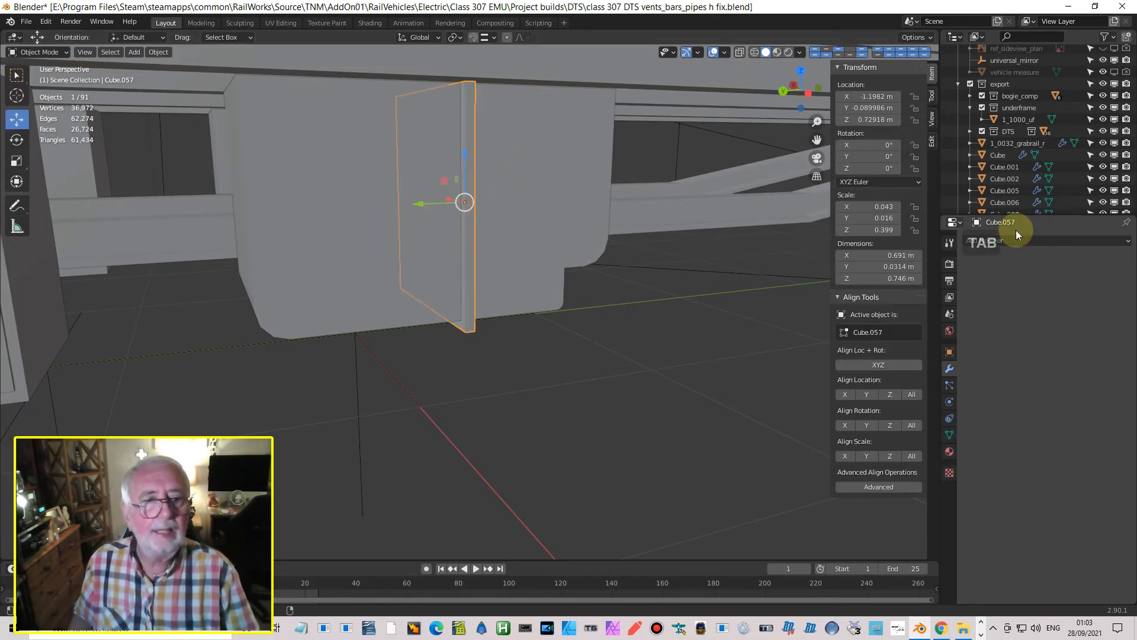
- Add a Bevel modifier with 2 segments to the plate
left_click(994, 241)
left_click(910, 279)
middle_click_drag(715, 259, 564, 188)
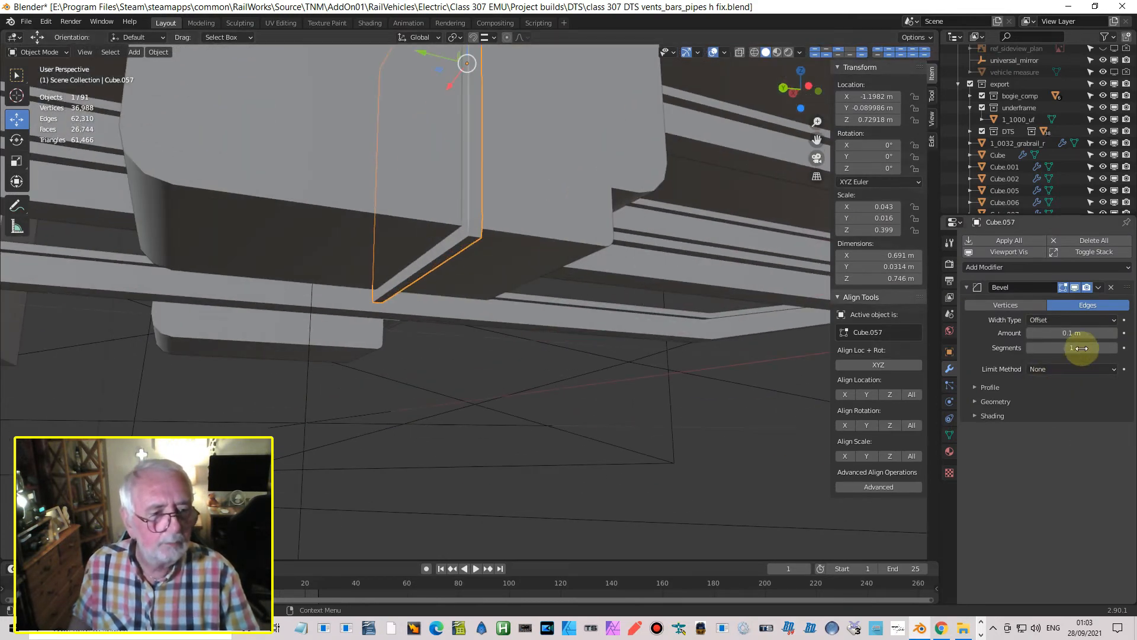
left_click(1116, 347)
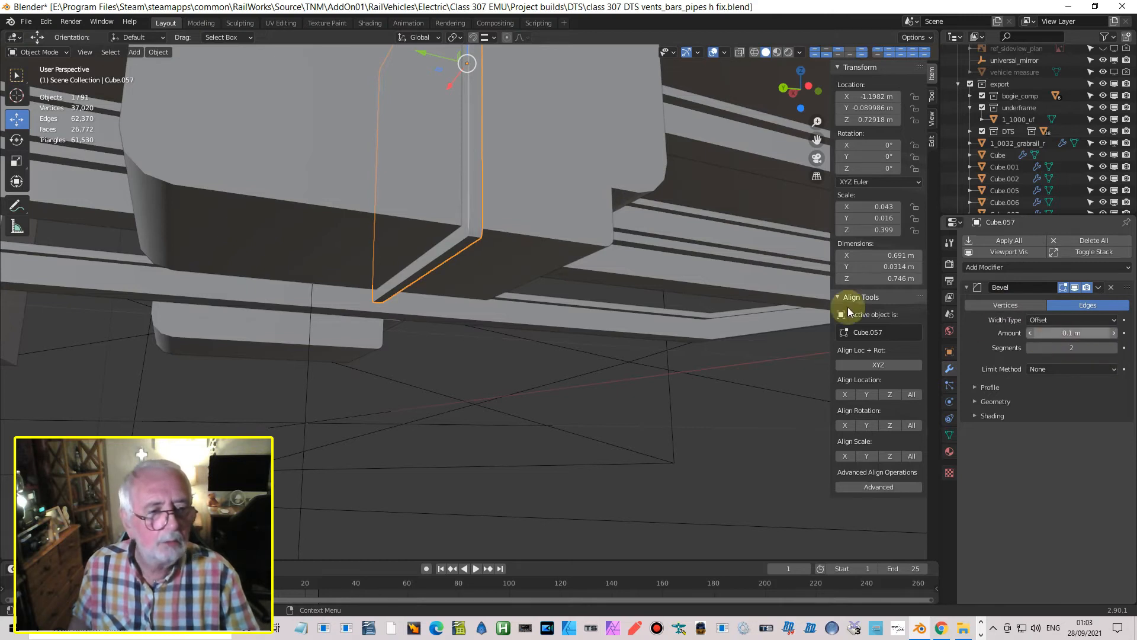
- Apply the plate's rotation and scale, and shade it smooth
key("ctrl")
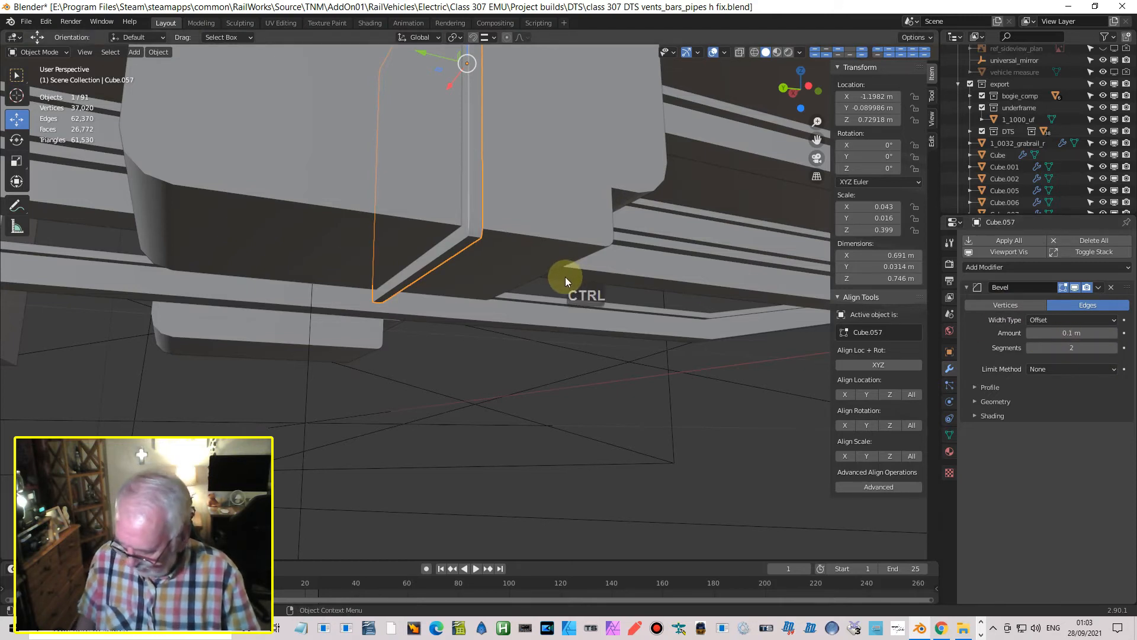
key("ctrl+a")
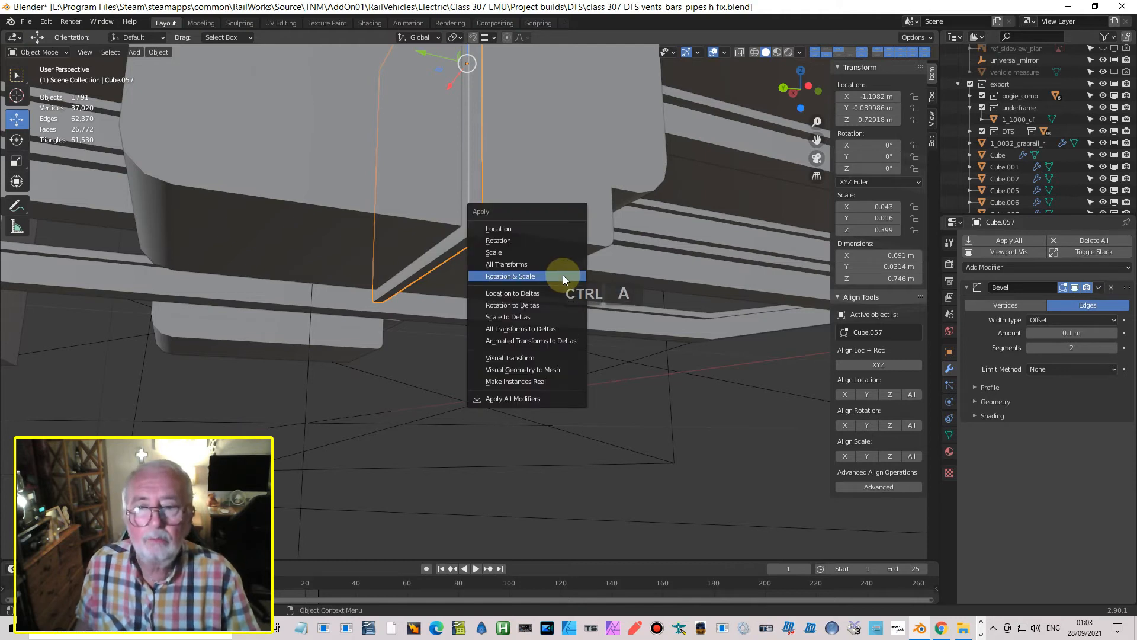
left_click(565, 273)
middle_click_drag(569, 271, 580, 207)
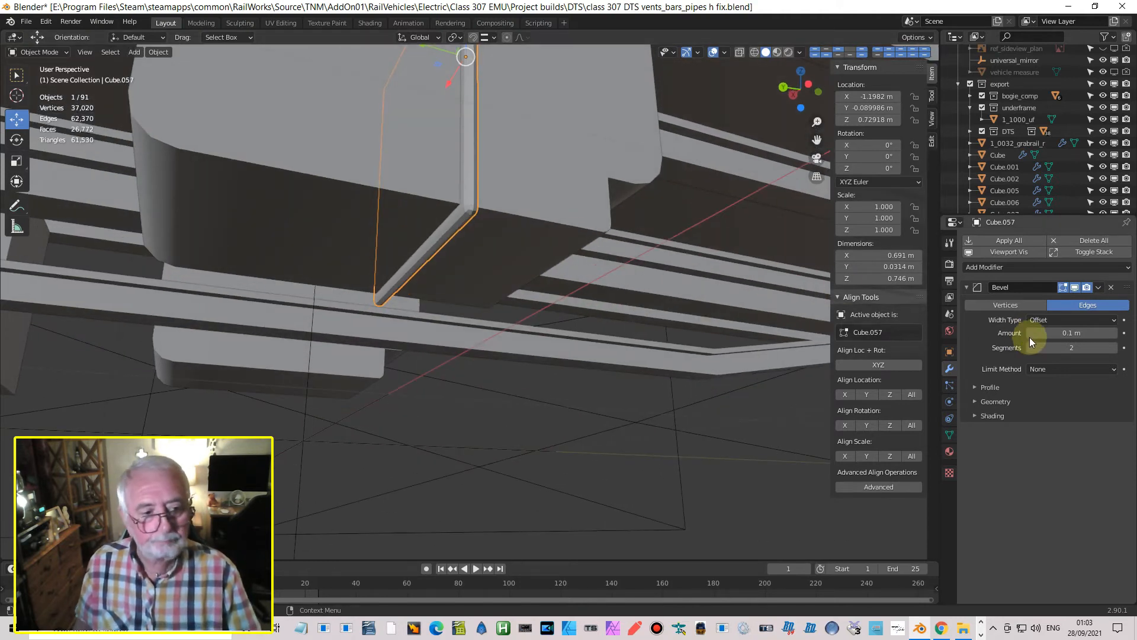
left_click(158, 51)
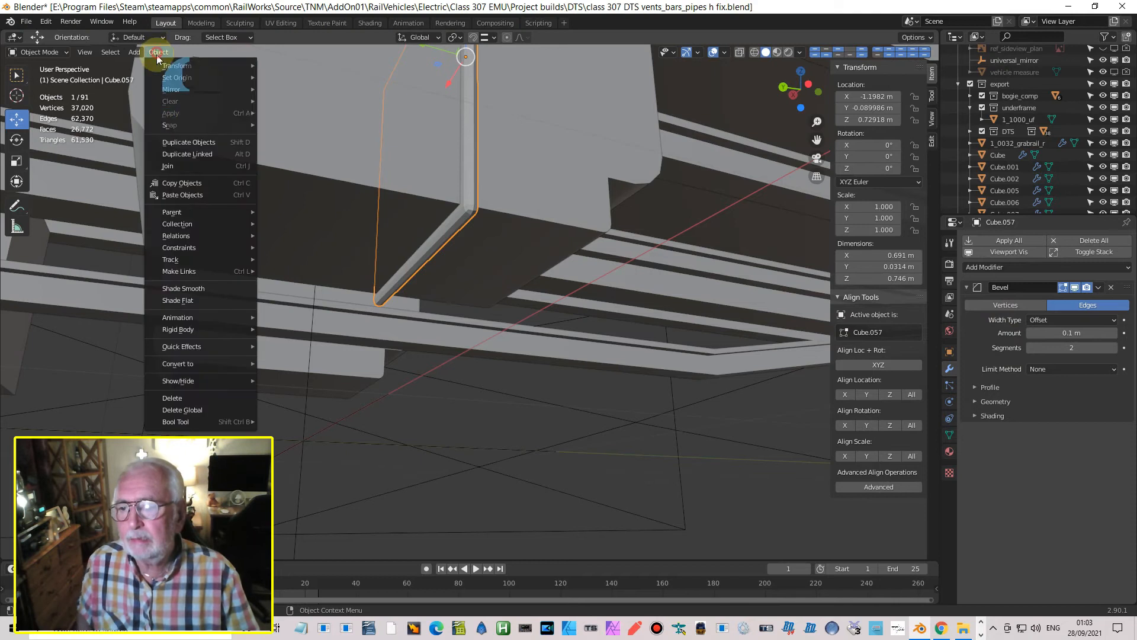
left_click(190, 288)
middle_click_drag(525, 276, 559, 302)
scroll(560, 297, "down", 4)
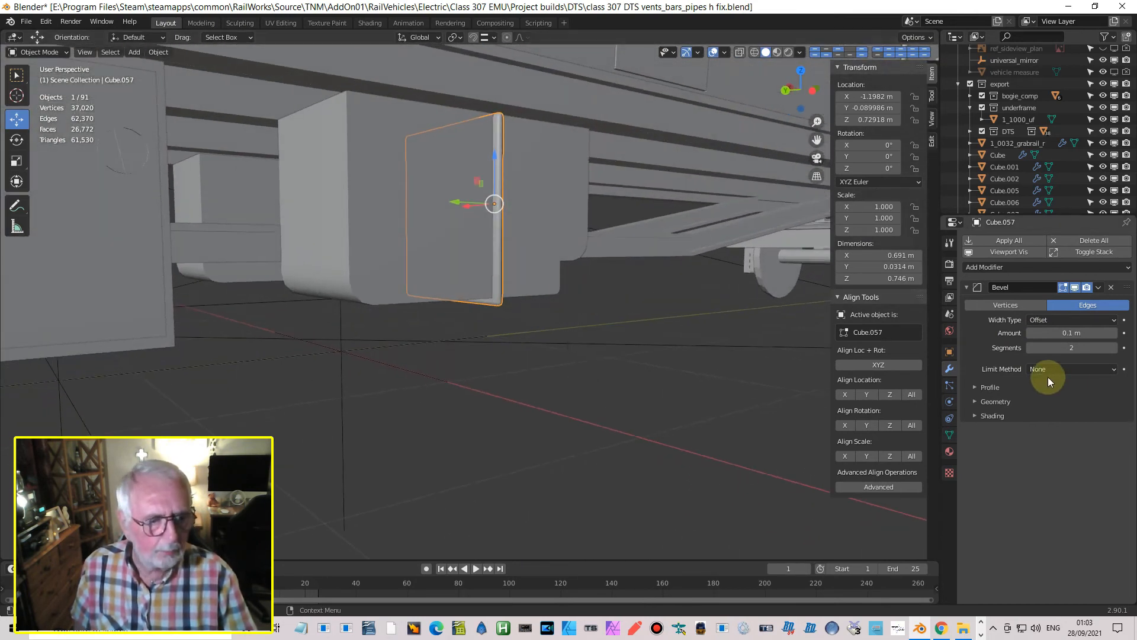
middle_click_drag(495, 228, 412, 231)
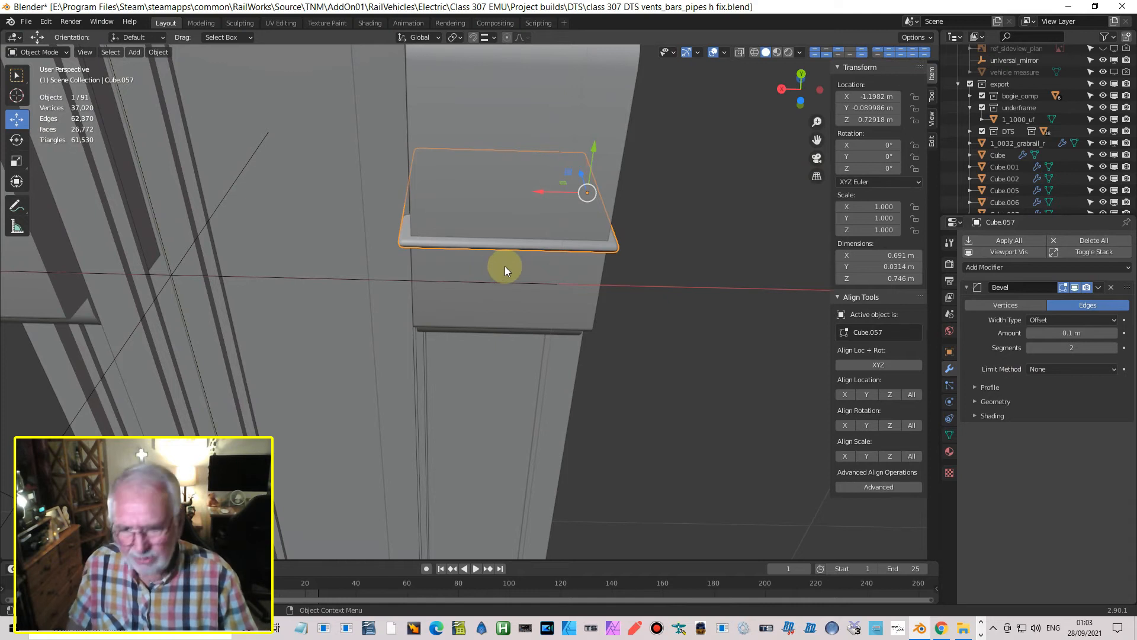
- Add the plate's long bottom edges and outer upright edges to the selection and set their mean bevel weight to 1.00
key("Tab")
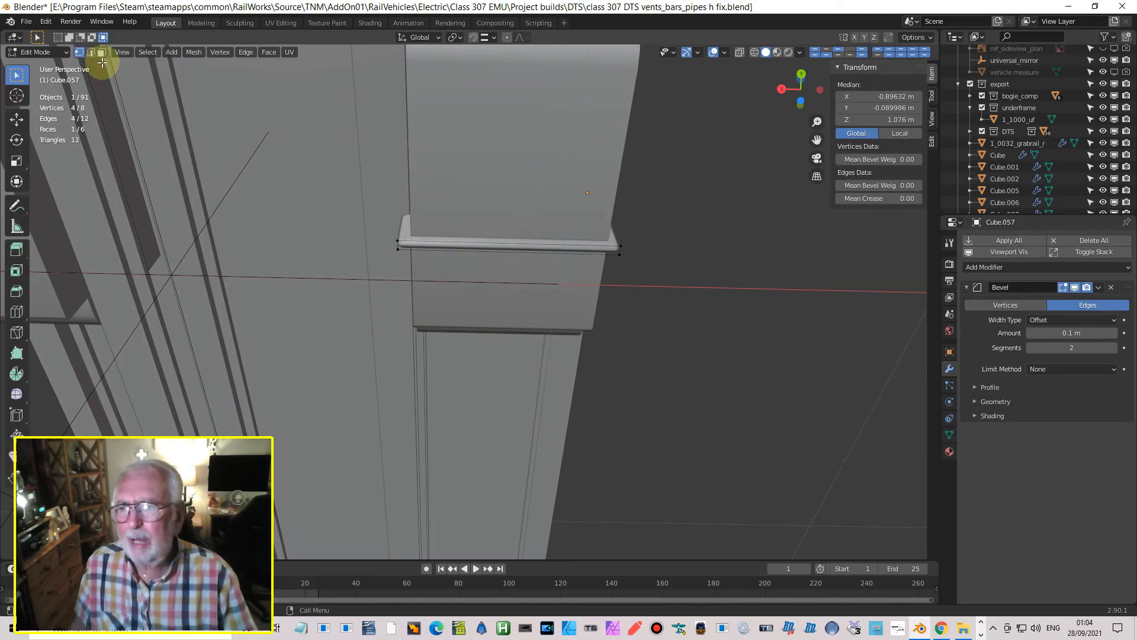
left_click(91, 52)
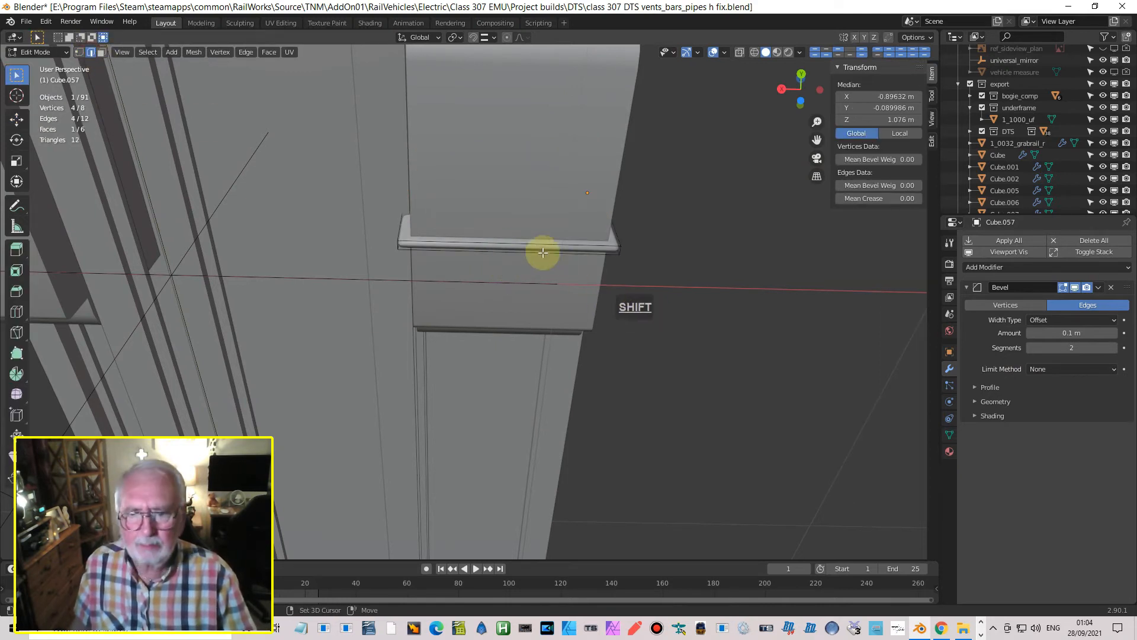
left_click(563, 261, "shift")
middle_click_drag(563, 261, 469, 208)
left_click(472, 199, "shift")
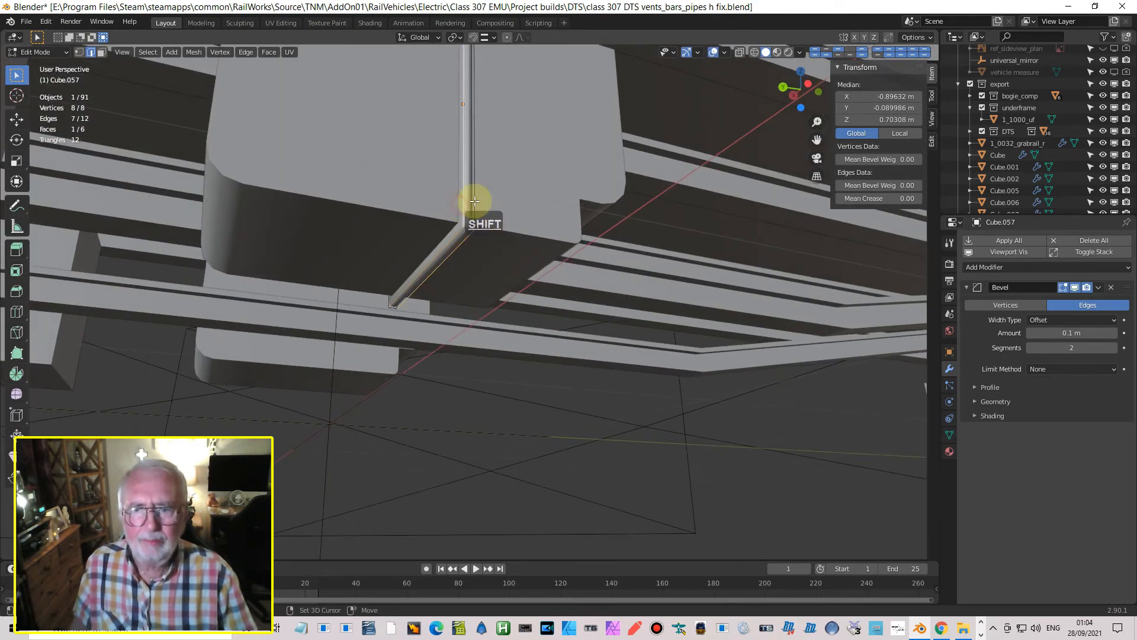
left_click(474, 201, "shift")
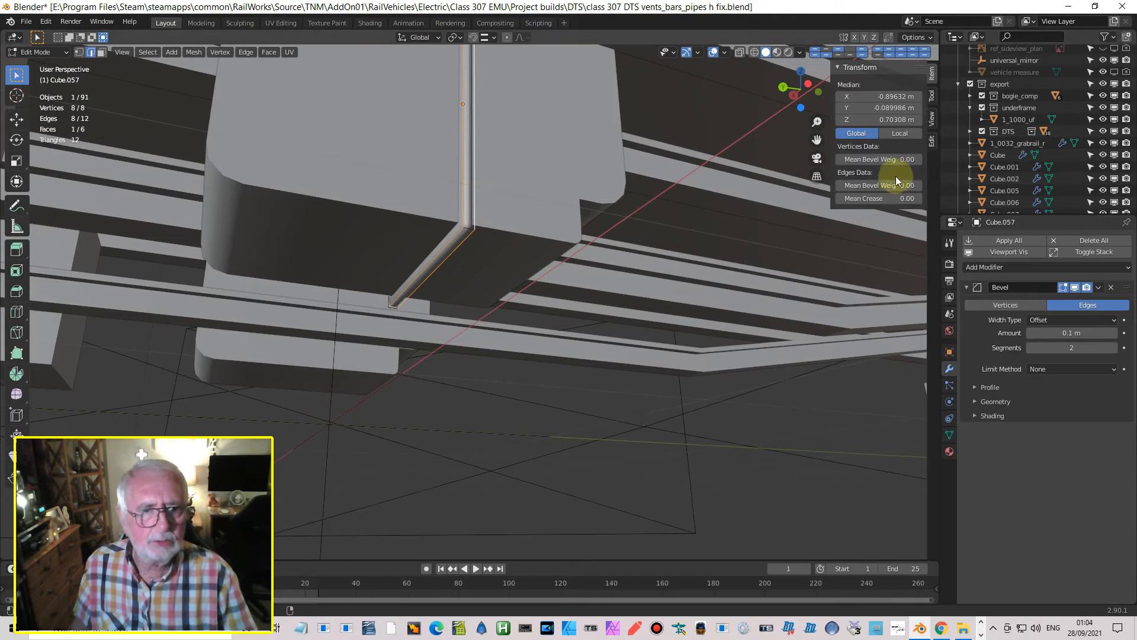
left_click_drag(898, 185, 1119, 195)
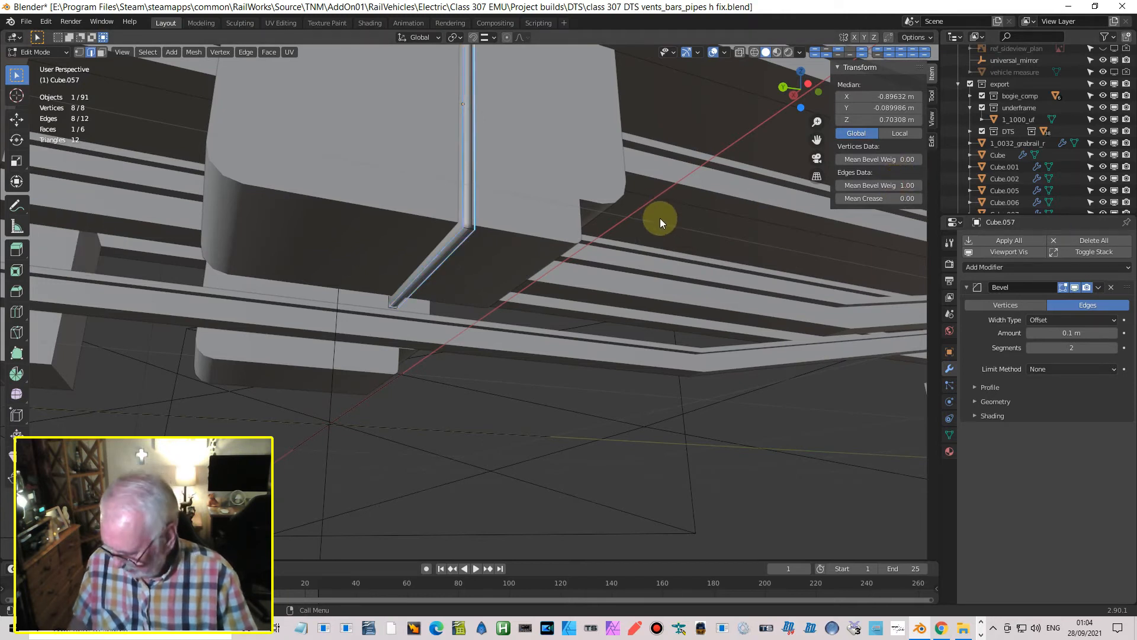
key("Tab")
- Limit the plate's Bevel modifier by Weight and check the rounded edges from underneath
middle_click_drag(503, 196, 659, 235)
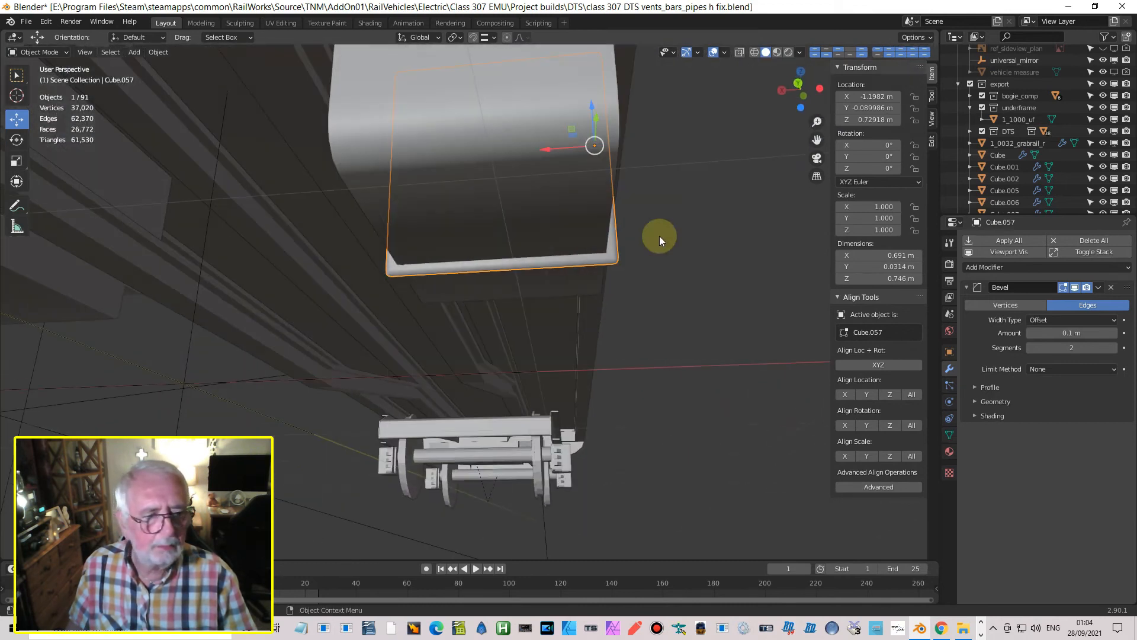
left_click(1097, 367)
left_click(1057, 409)
middle_click_drag(563, 259, 614, 197)
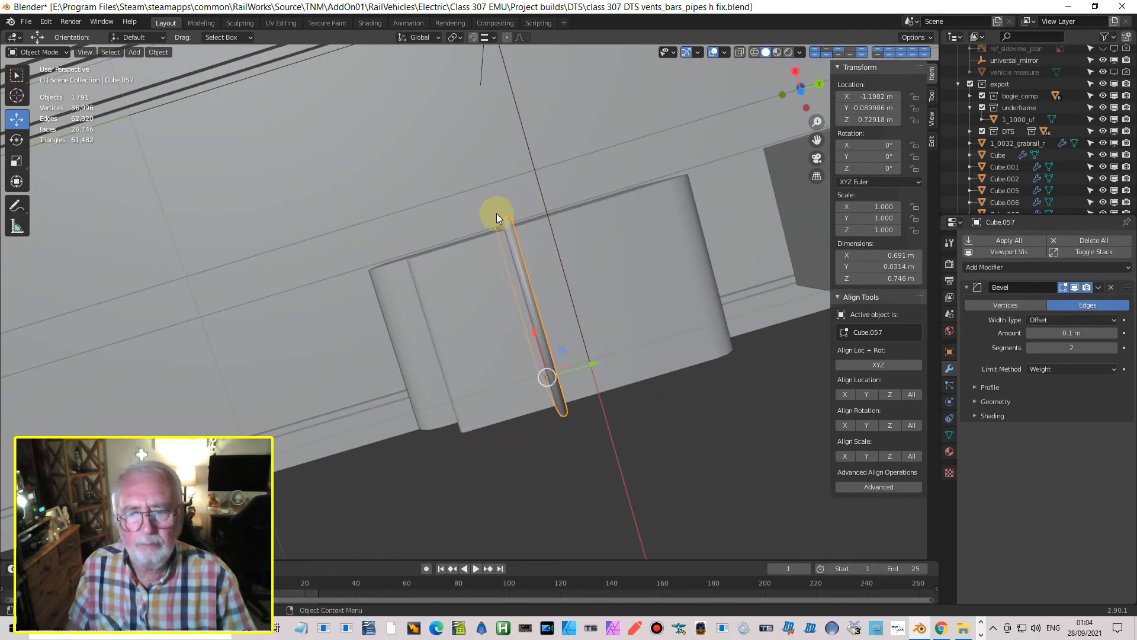
- Slide the plate along Y to about 0.328 m and add an Array modifier to it
middle_click_drag(523, 278, 432, 271)
left_click_drag(424, 199, 332, 203)
left_click(987, 267)
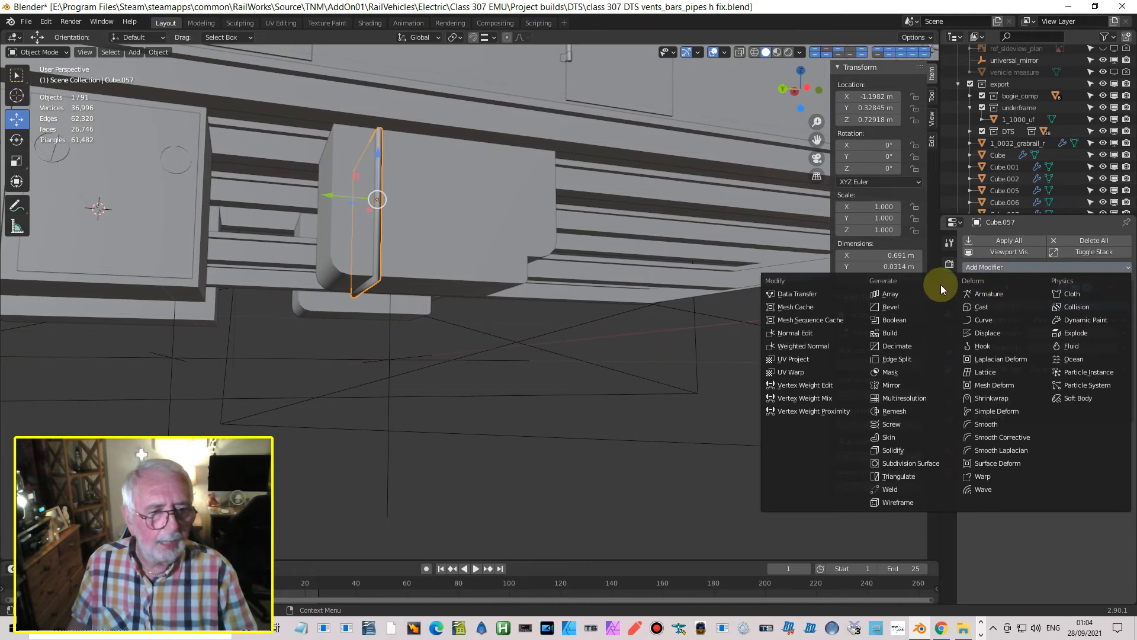
left_click(907, 293)
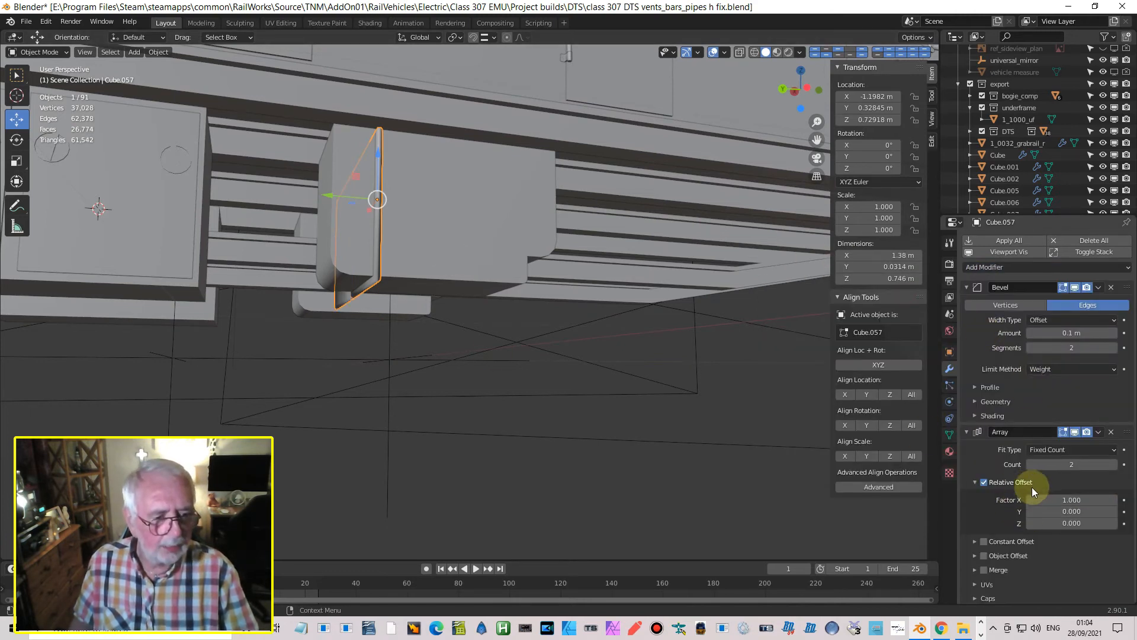
- Replace the array's relative offset with a constant Y offset of -0.31 m and set the count to 3
left_click(983, 482)
left_click(973, 541)
left_click(982, 541)
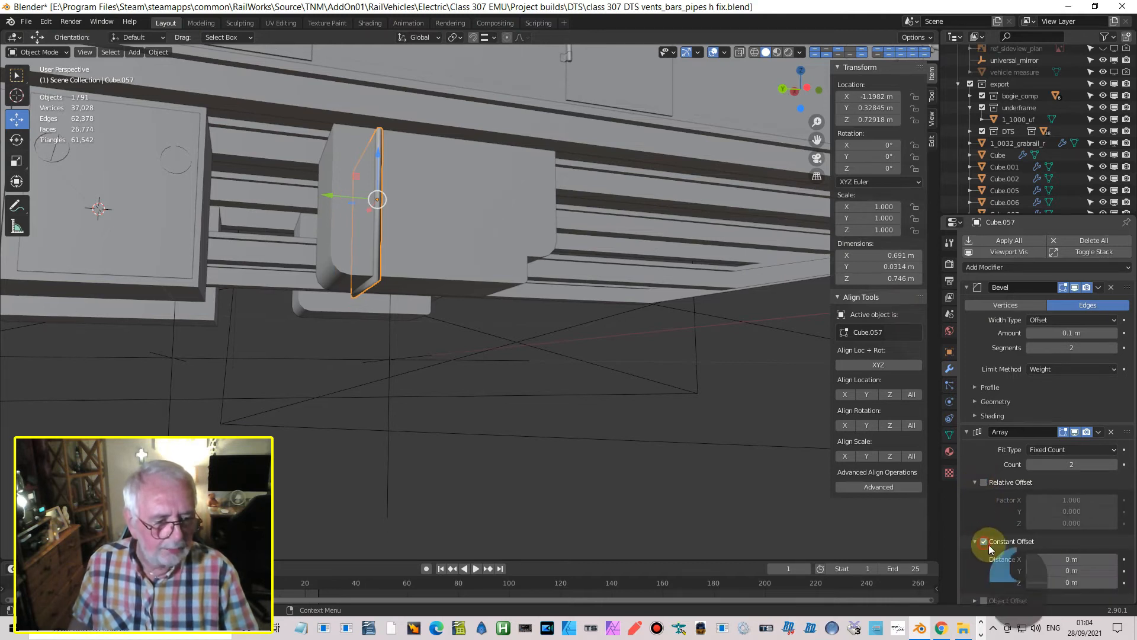
middle_click_drag(681, 410, 651, 430)
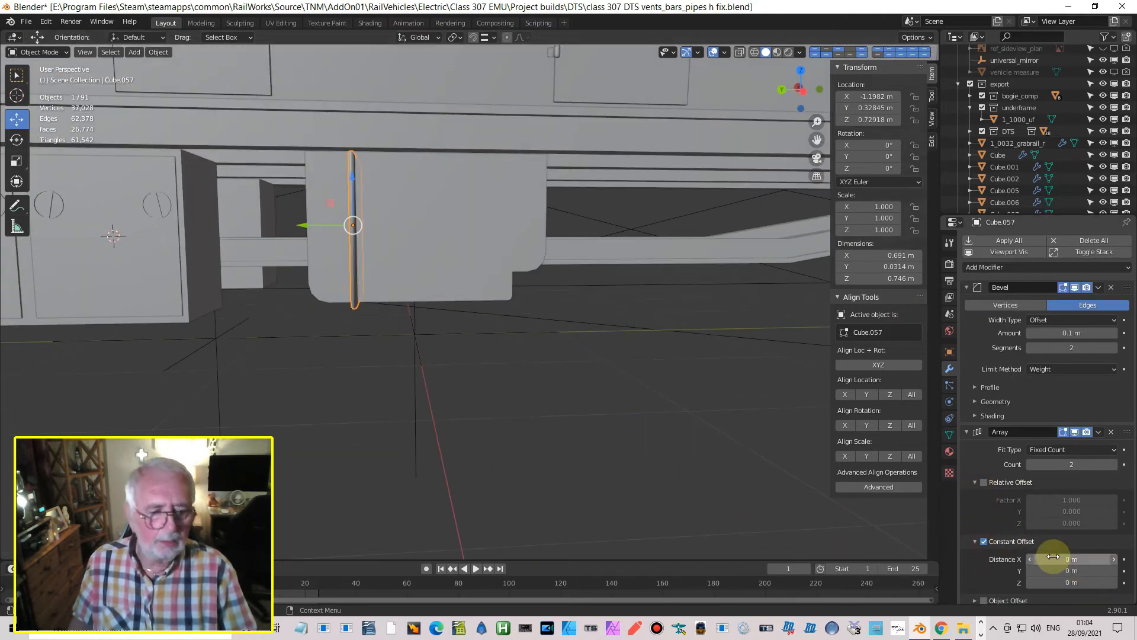
mouse_move(1069, 570)
left_mouse_down()
mouse_move(1093, 571)
mouse_move(1068, 570)
left_mouse_up()
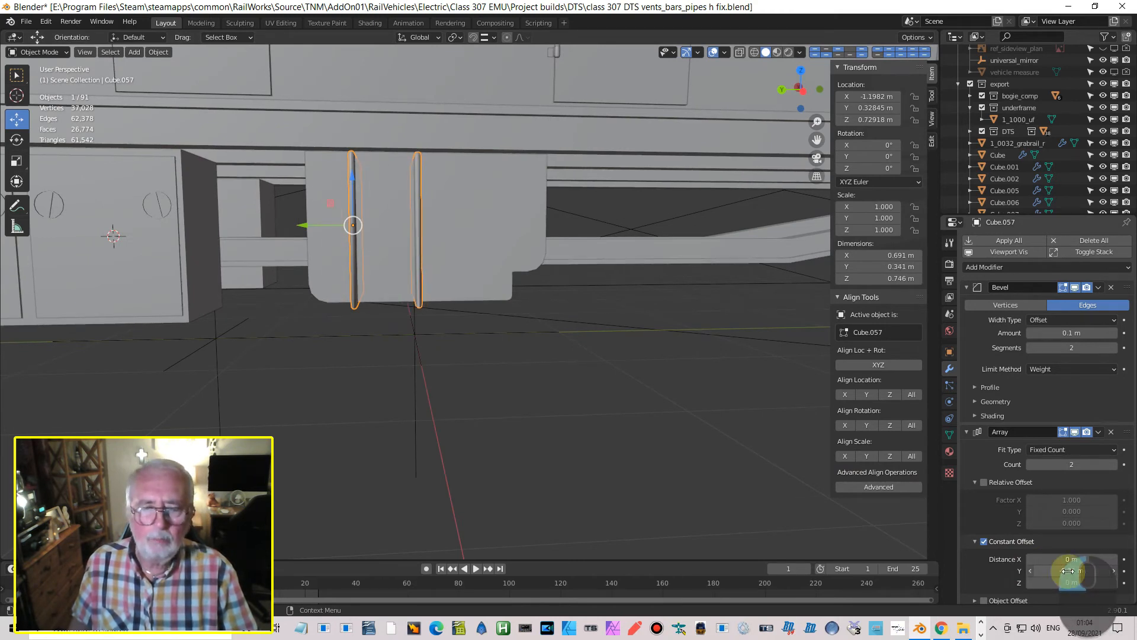
left_click(1113, 464)
middle_click_drag(496, 184, 381, 195)
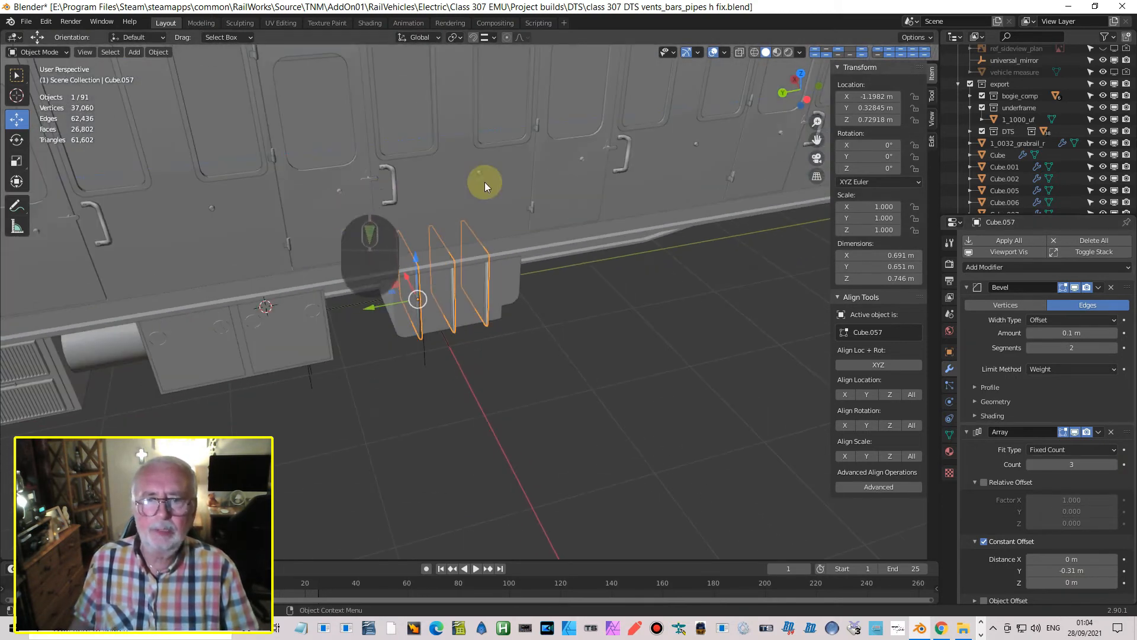
- Examine the arrayed plates and the neighbouring underframe equipment from several angles
middle_click_drag(687, 190, 558, 286)
key("Tab")
scroll(520, 296, "down", 3)
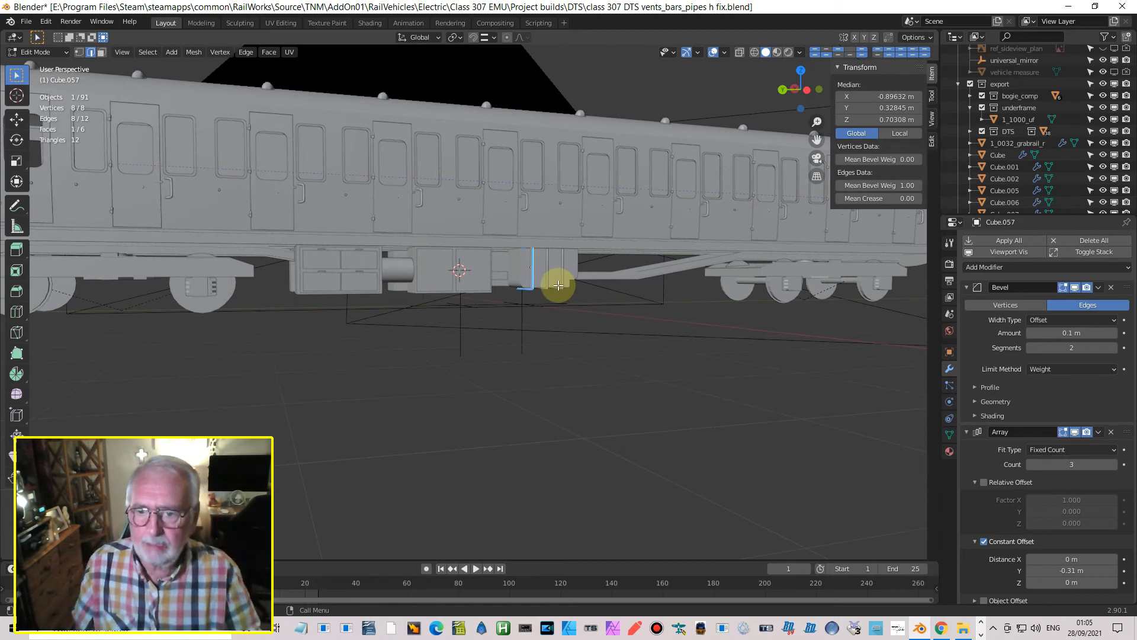
scroll(558, 286, "up", 2)
middle_click_drag(541, 252, 531, 286)
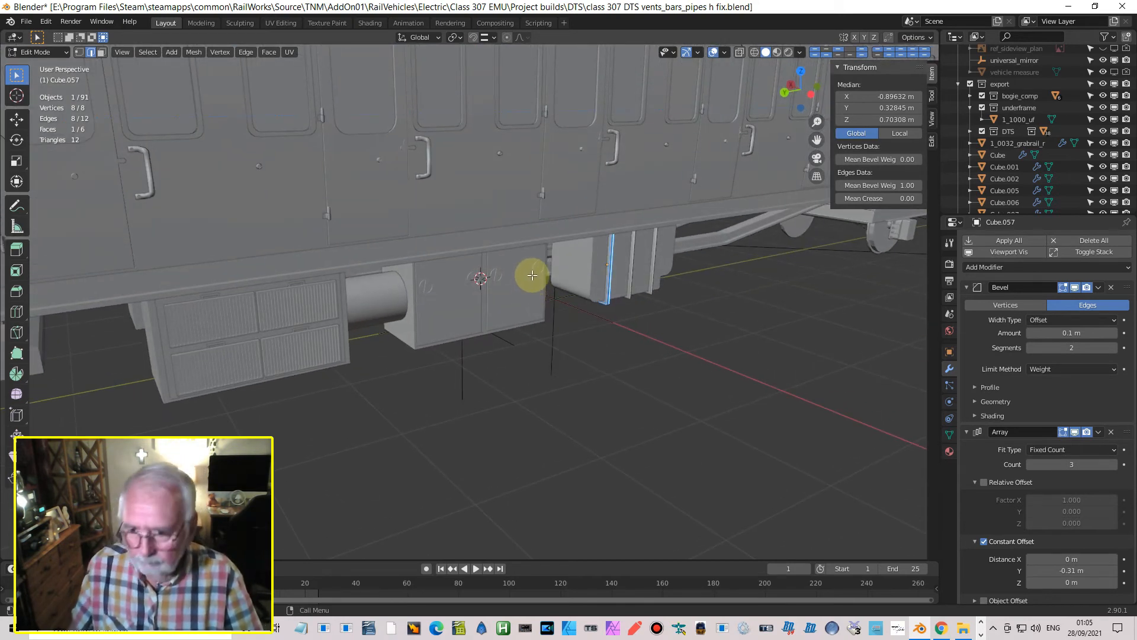
key("Tab")
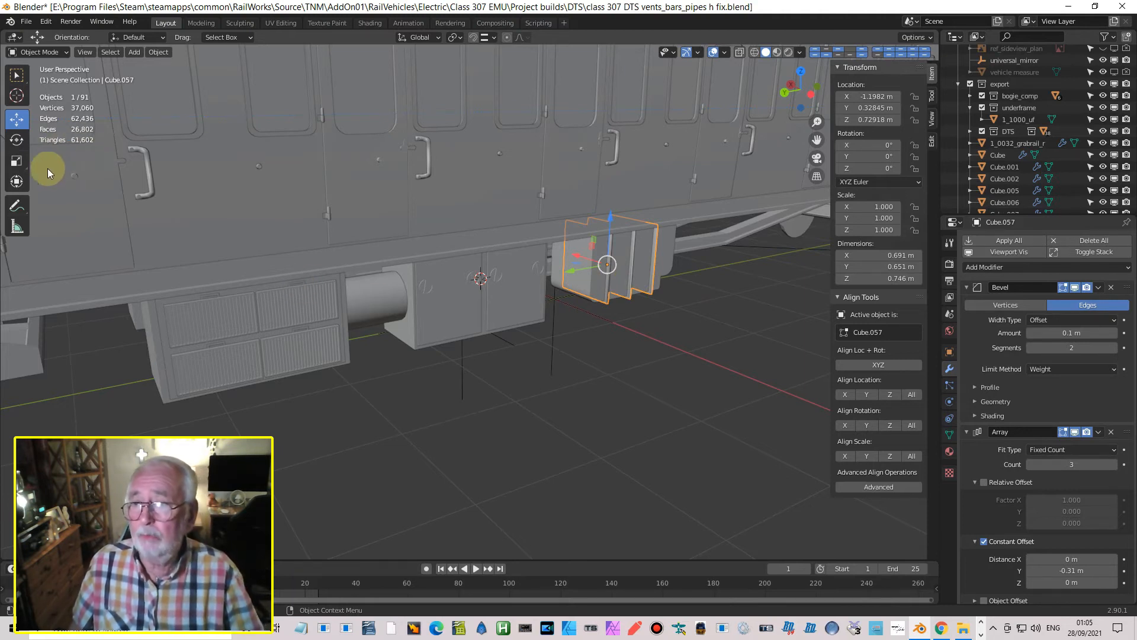
scroll(296, 254, "down", 2)
middle_click_drag(463, 360, 495, 369)
middle_click_drag(546, 406, 485, 371, "shift")
middle_click_drag(532, 305, 515, 246)
scroll(585, 278, "up", 4)
middle_click_drag(562, 285, 535, 309)
- Duplicate the double-door equipment box in side view and move the copy along Y to about -1.885 m, beyond the ribbed box
left_click(346, 248)
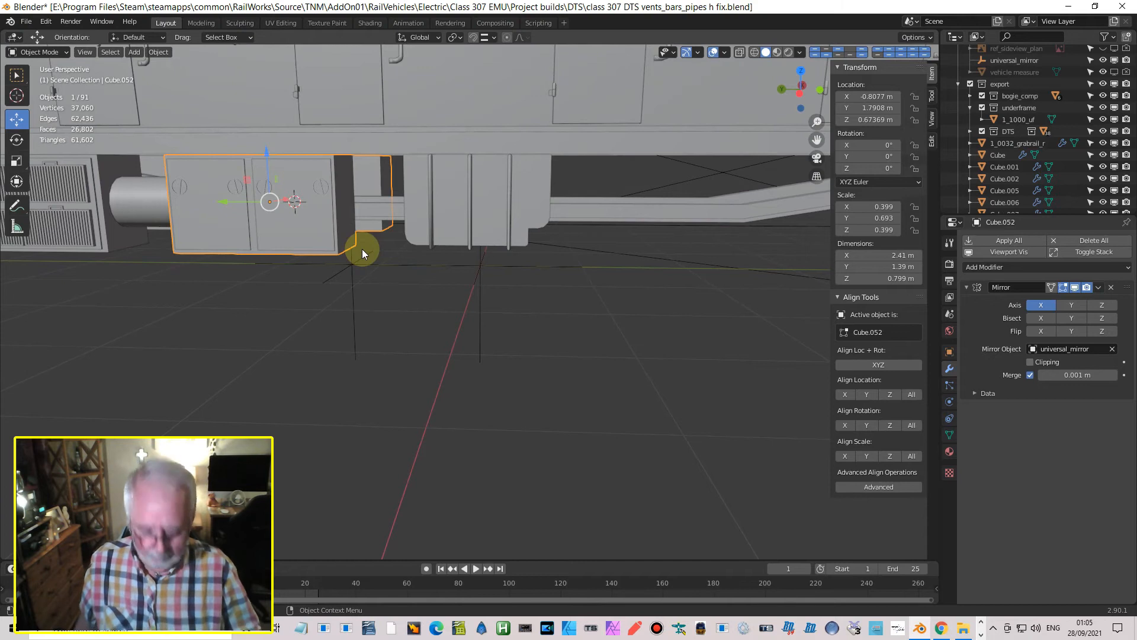
key("ctrl+KP_3")
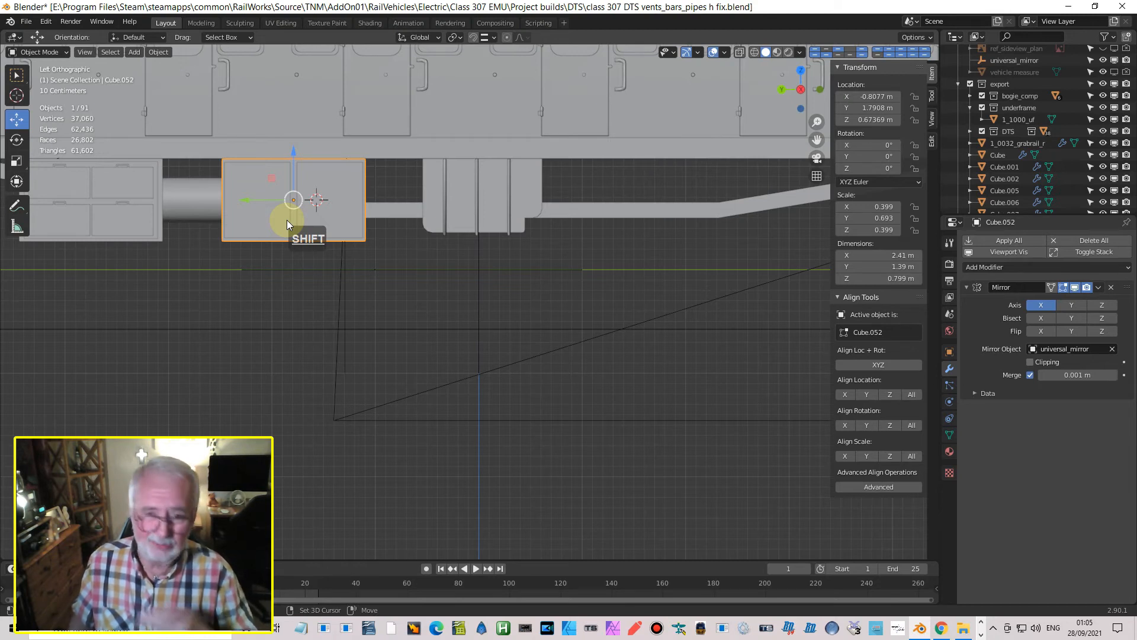
key("shift+d")
key("Return")
left_click_drag(243, 199, 636, 237)
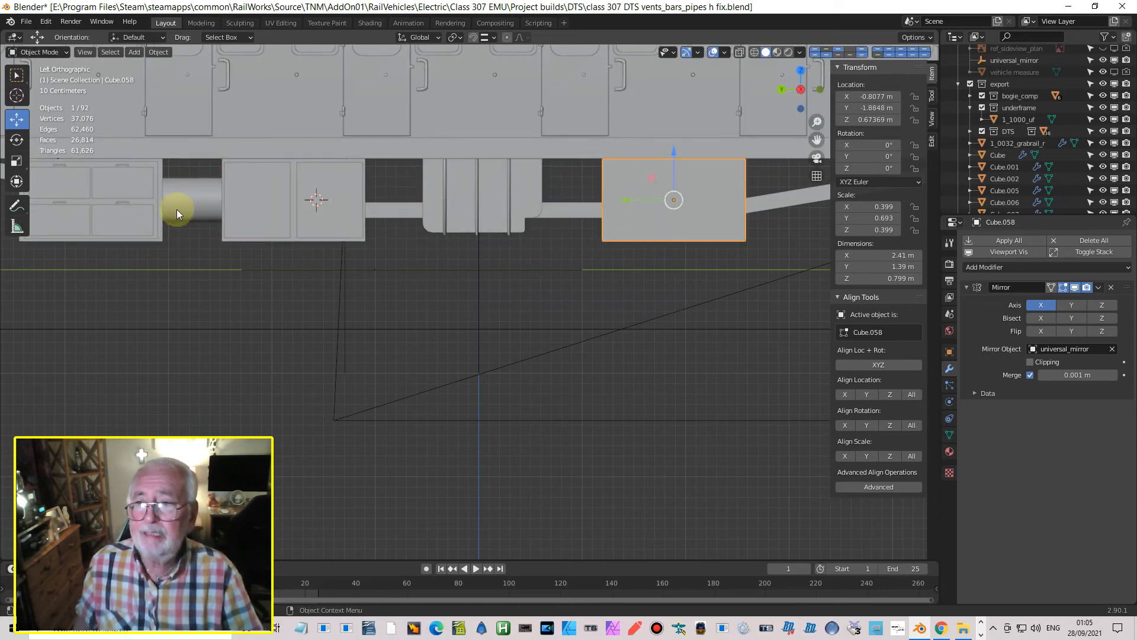
- Inspect the underframe boxes and the new copy from the side and from underneath
middle_click_drag(198, 215, 168, 235)
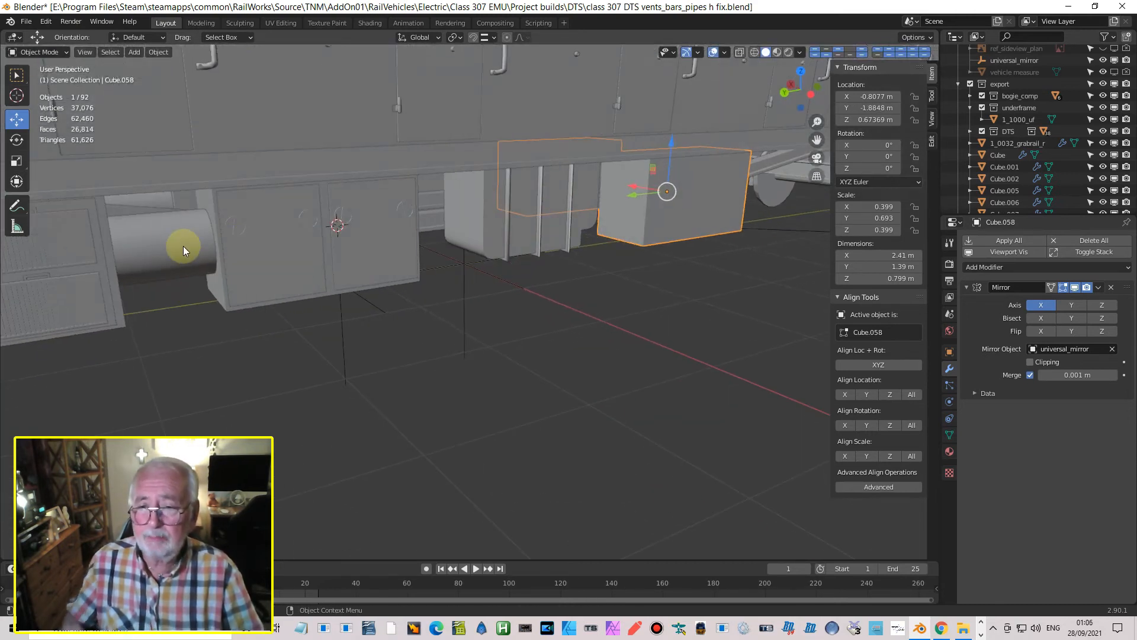
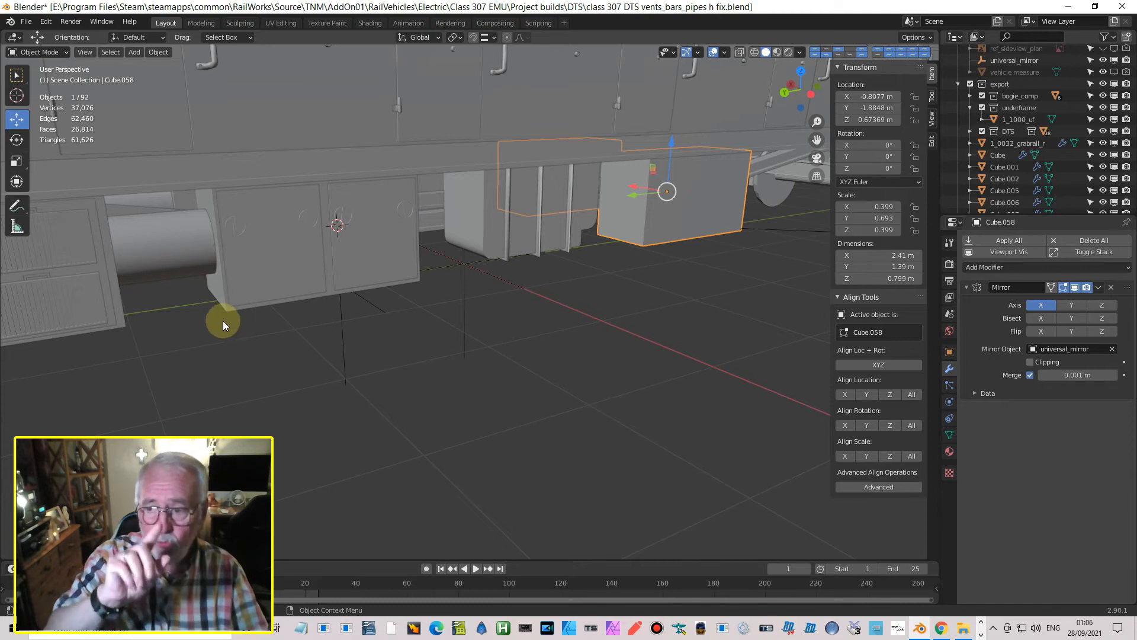
middle_click_drag(329, 334, 497, 268)
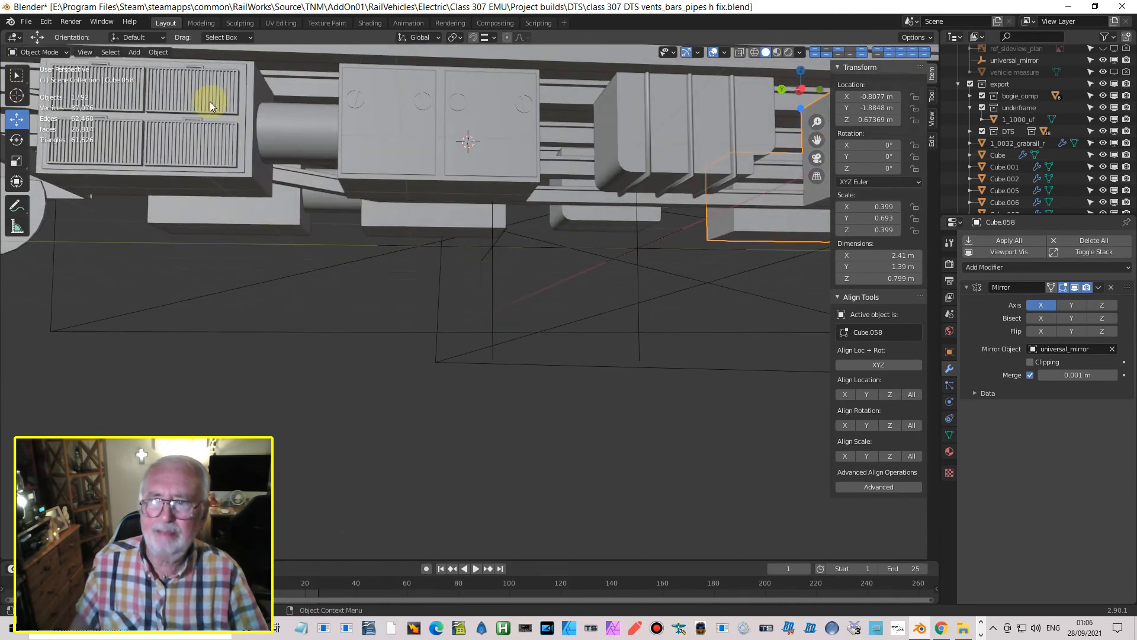
middle_click_drag(163, 159, 183, 180)
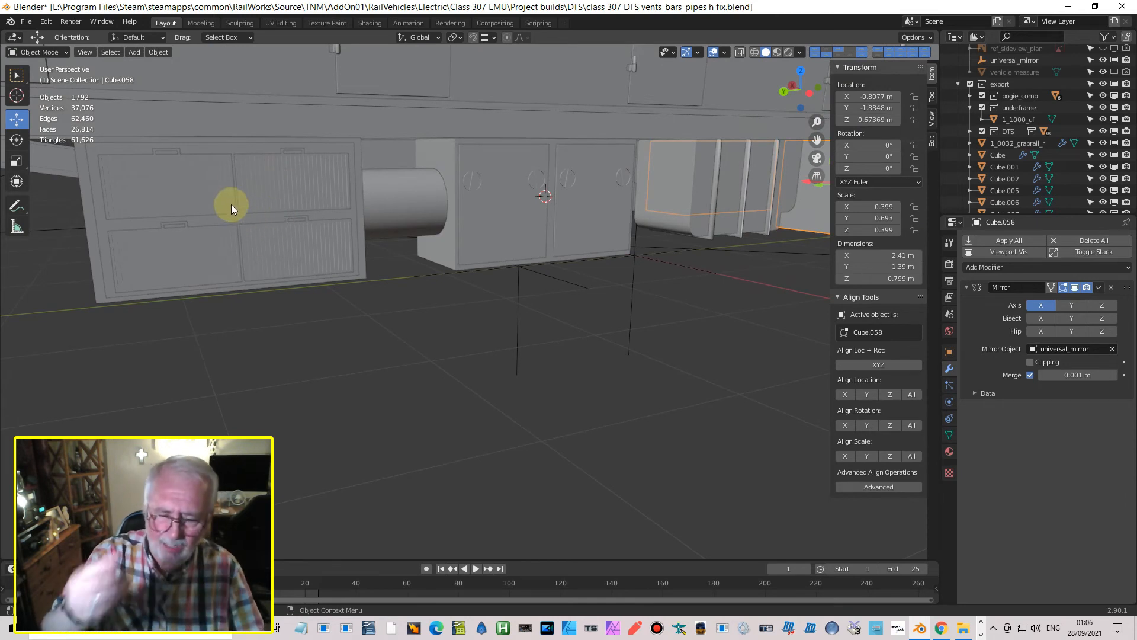
middle_click_drag(244, 198, 243, 148)
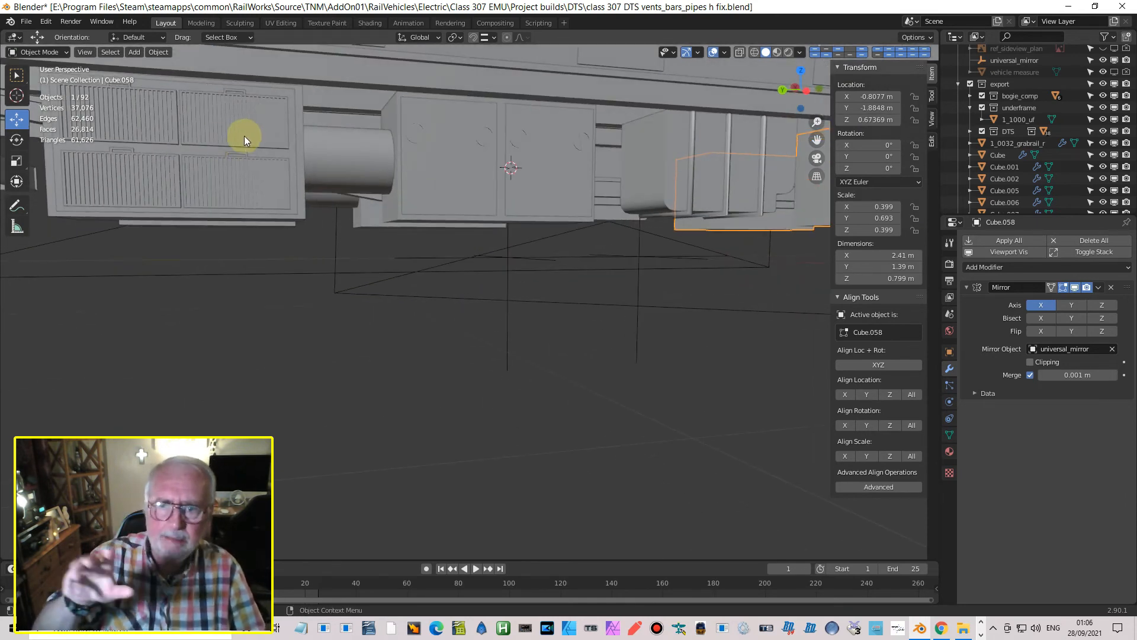
mouse_move(421, 219)
middle_mouse_down()
mouse_move(355, 196)
mouse_move(385, 186)
mouse_move(400, 213)
middle_mouse_up()
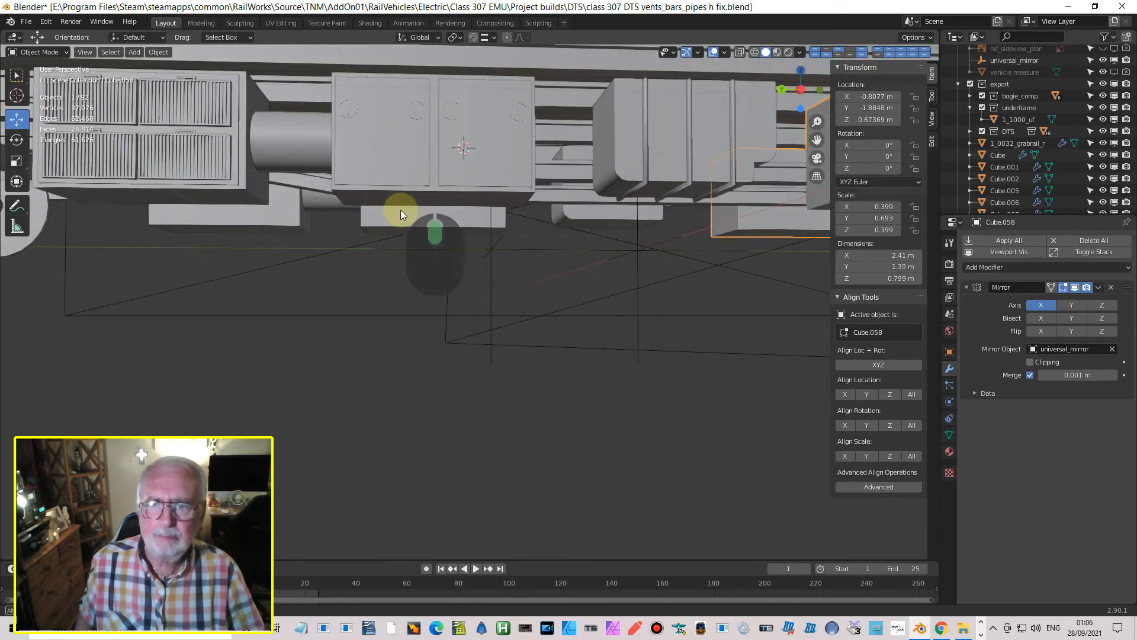
middle_click_drag(399, 145, 389, 144)
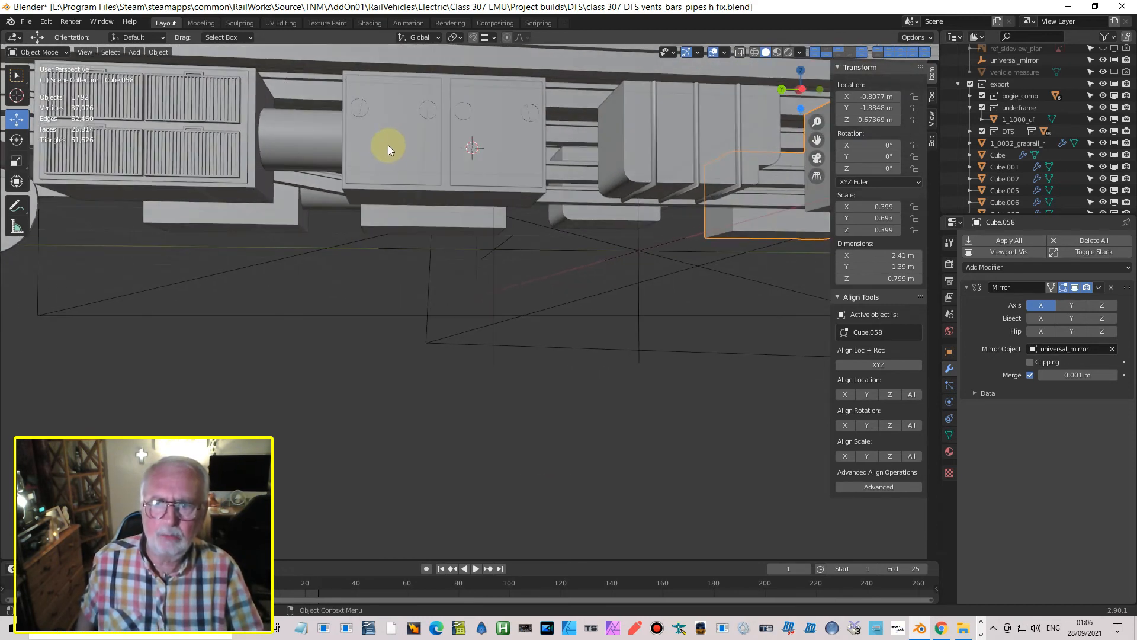
middle_click_drag(311, 144, 321, 141)
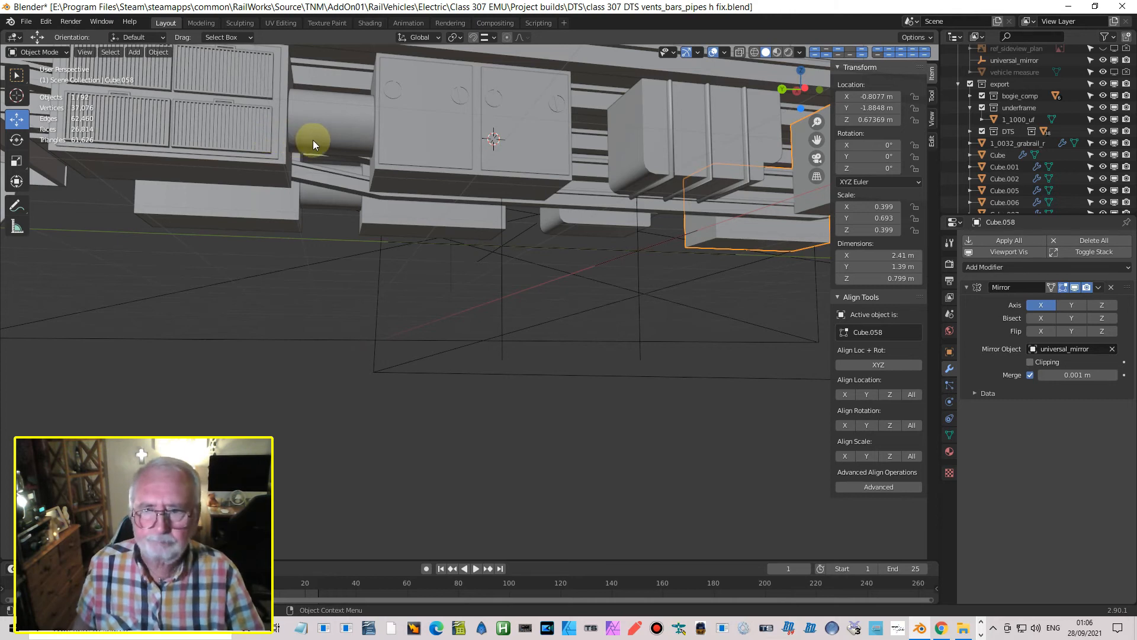
middle_click_drag(363, 170, 338, 182)
middle_click_drag(478, 196, 163, 226, "shift")
mouse_move(335, 221)
middle_mouse_down()
mouse_move(321, 220)
mouse_move(339, 205)
mouse_move(336, 222)
middle_mouse_up()
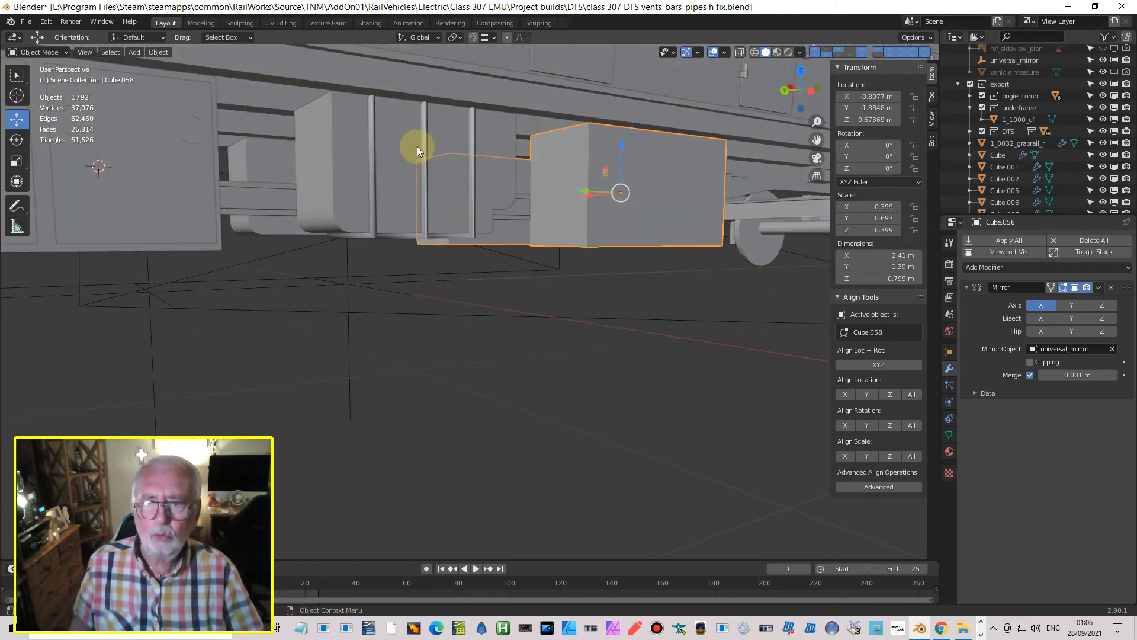
middle_click_drag(569, 218, 240, 225, "shift")
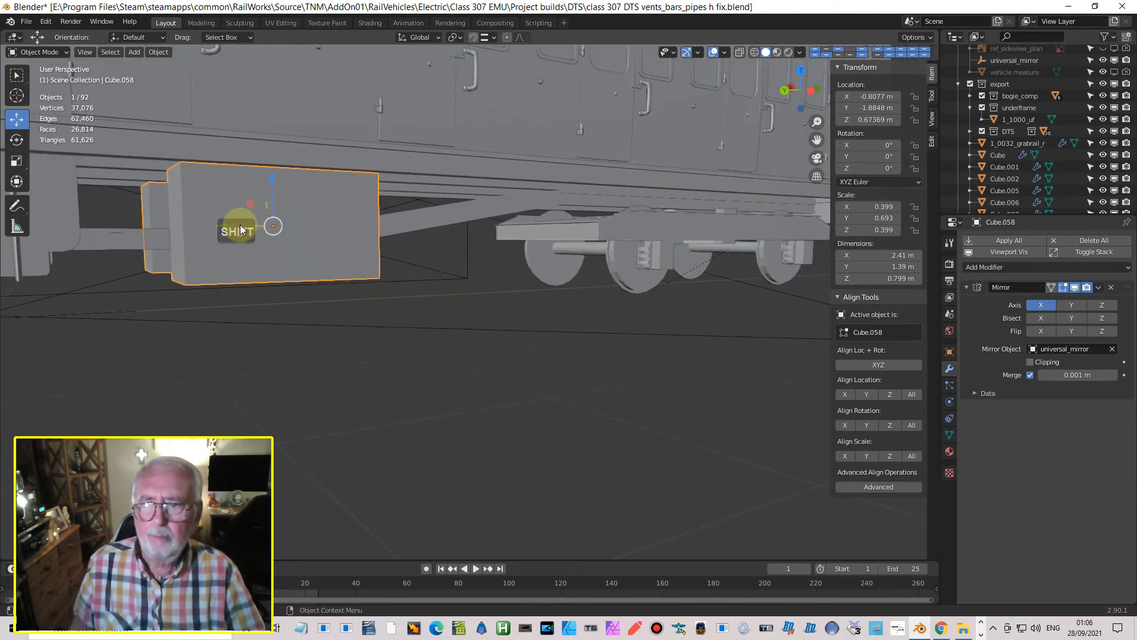
- Scale the copied box along Y in side view to a width of about 0.42 m
key("ctrl+KP_3")
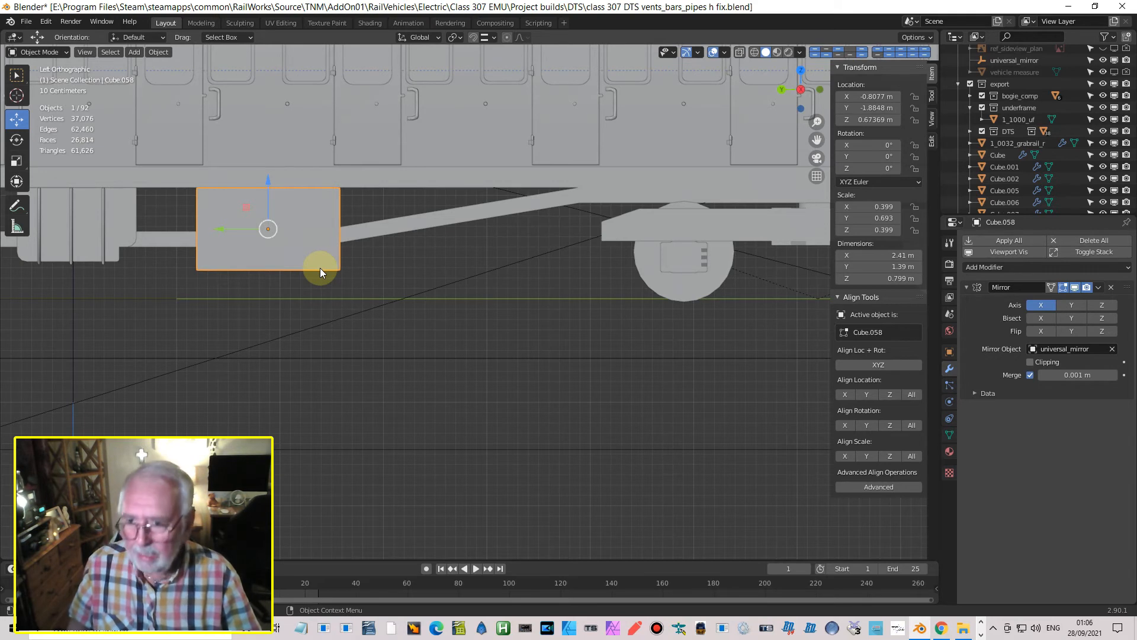
key("s")
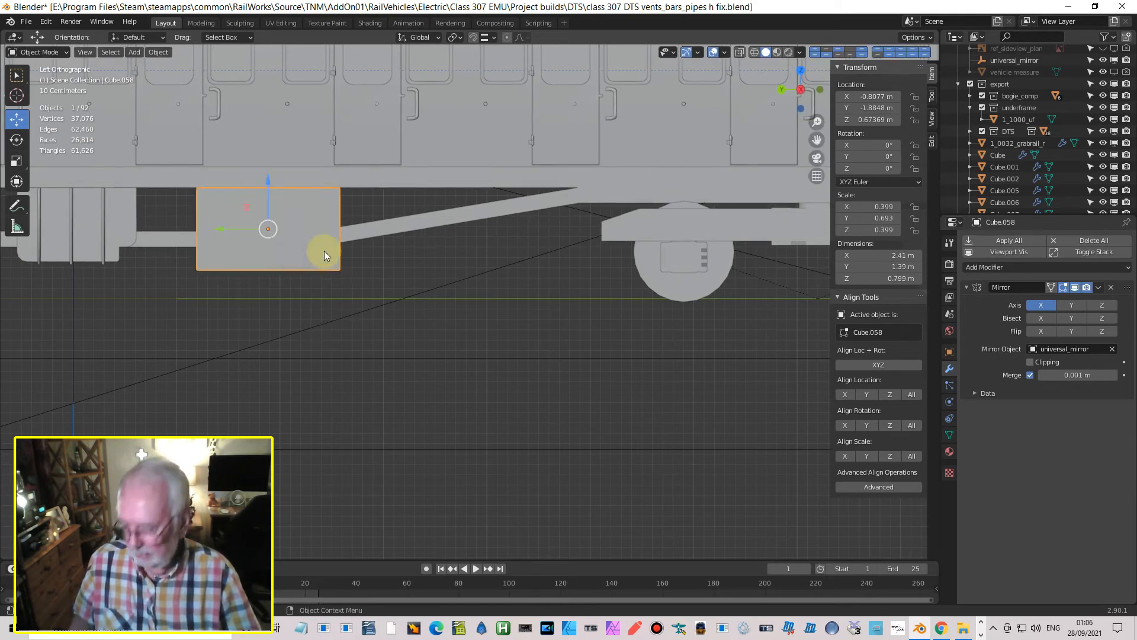
key("y")
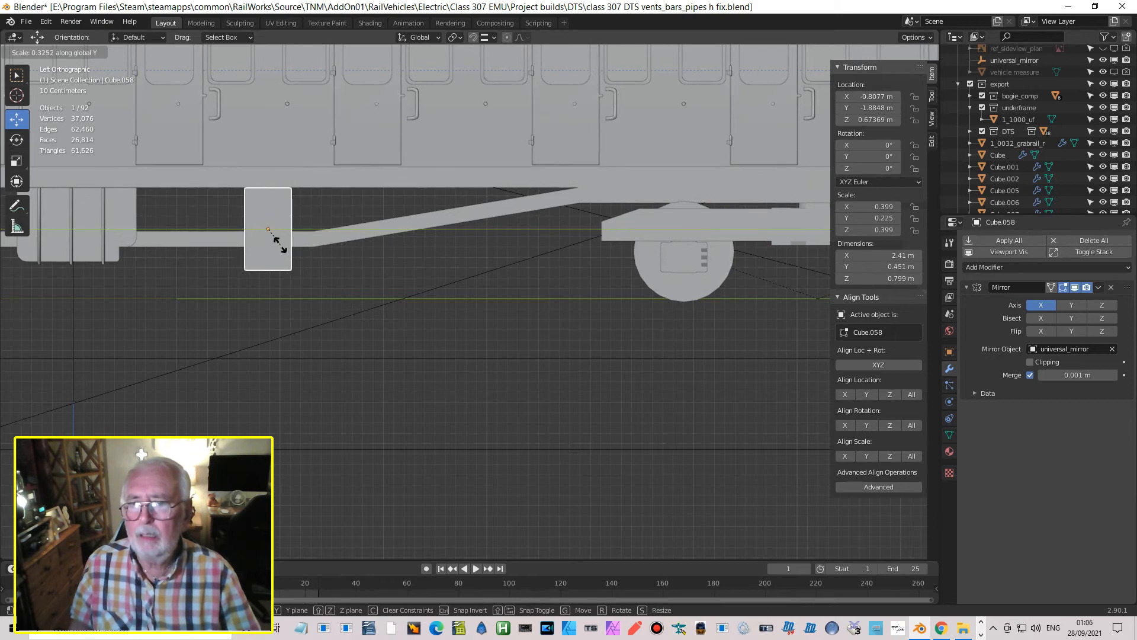
left_click(278, 241)
middle_click_drag(279, 241, 391, 243)
scroll(390, 240, "up", 2)
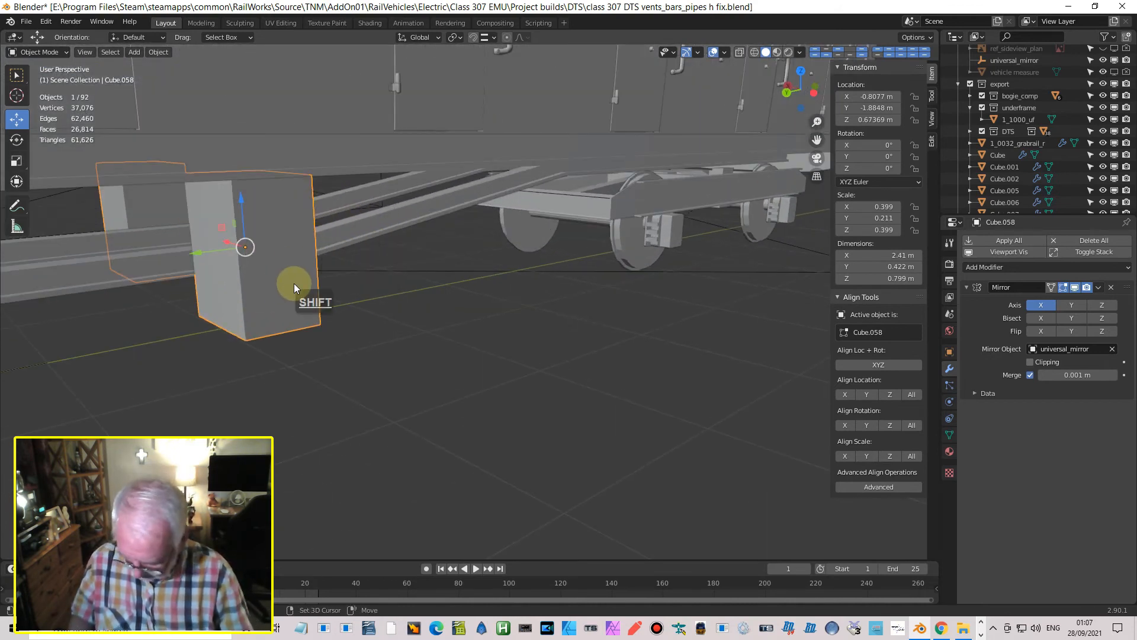
- Duplicate the narrowed box, try moving the copy freely towards the bogie, and undo that move
key("shift+d")
key("Return")
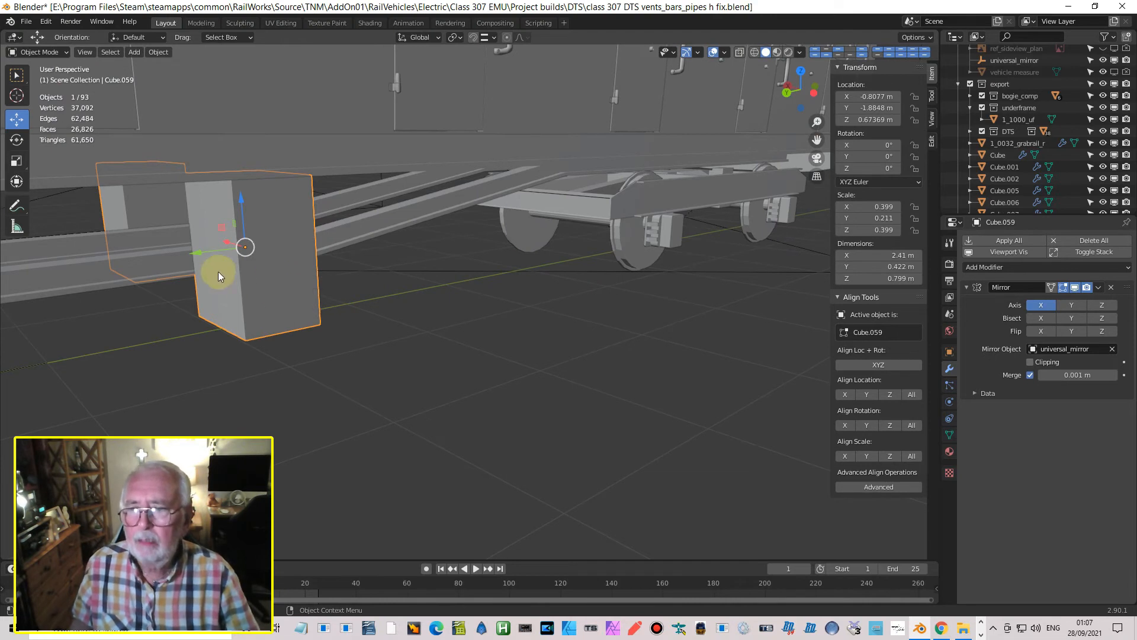
left_click_drag(194, 250, 376, 236)
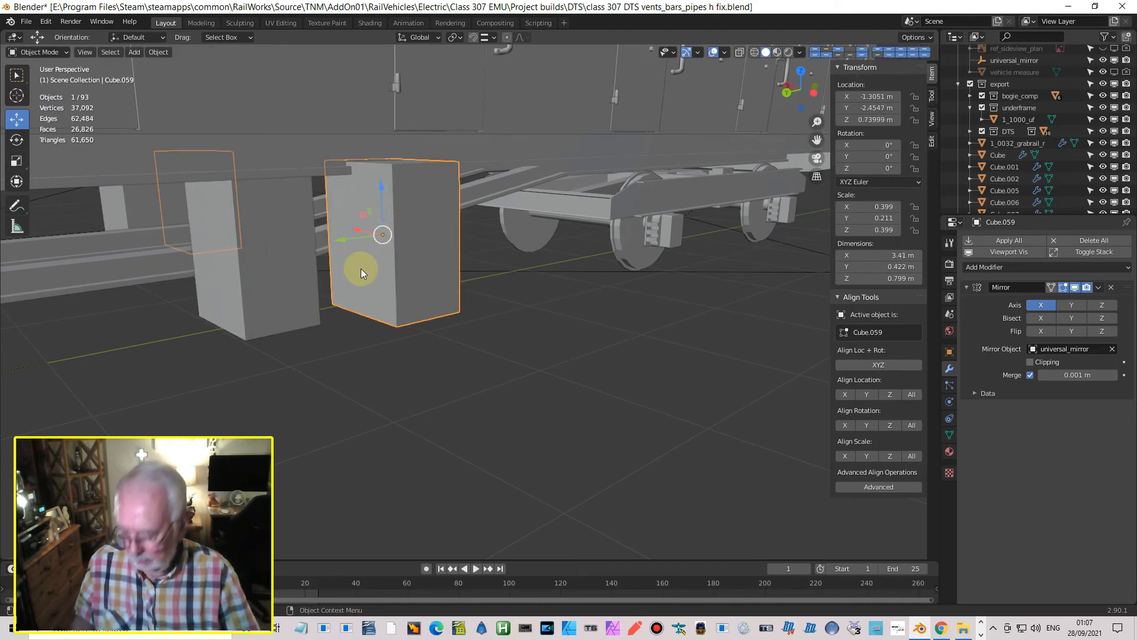
right_click(357, 288)
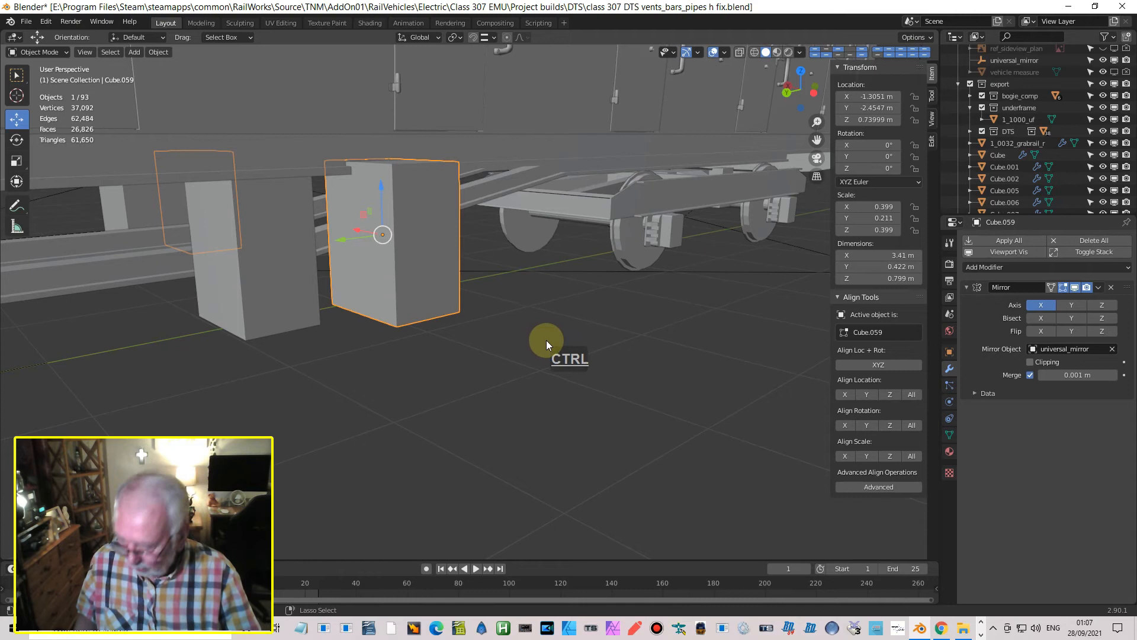
key("ctrl+z")
- Try the duplicate box further along Y at about -3.1 m, check it in side view, and delete it
left_click_drag(195, 253, 375, 236)
middle_click_drag(454, 265, 398, 251)
middle_click_drag(217, 222, 445, 206)
key("ctrl+KP_3")
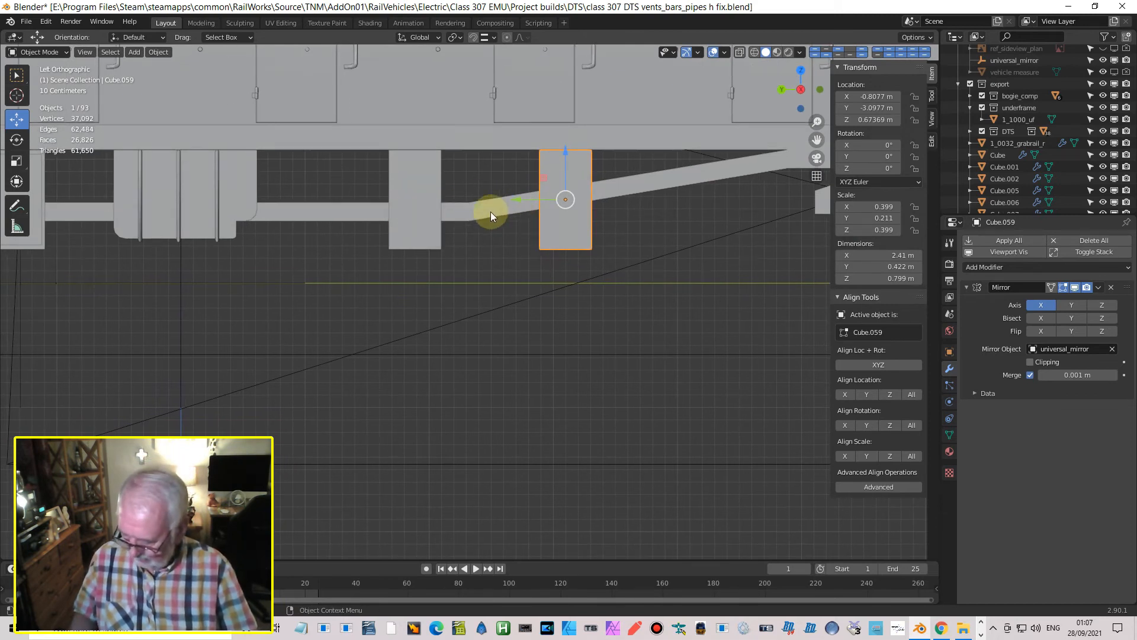
key("x")
left_click(488, 213)
- Open the narrow underframe box's mesh for editing and clear its selection
left_click(418, 246)
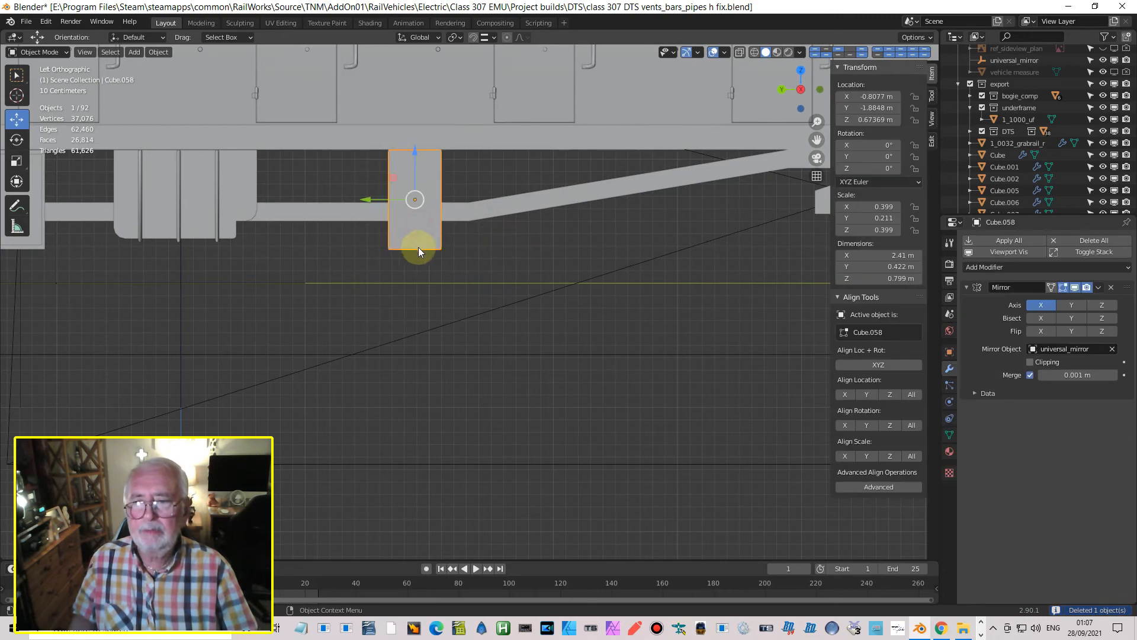
key("Tab")
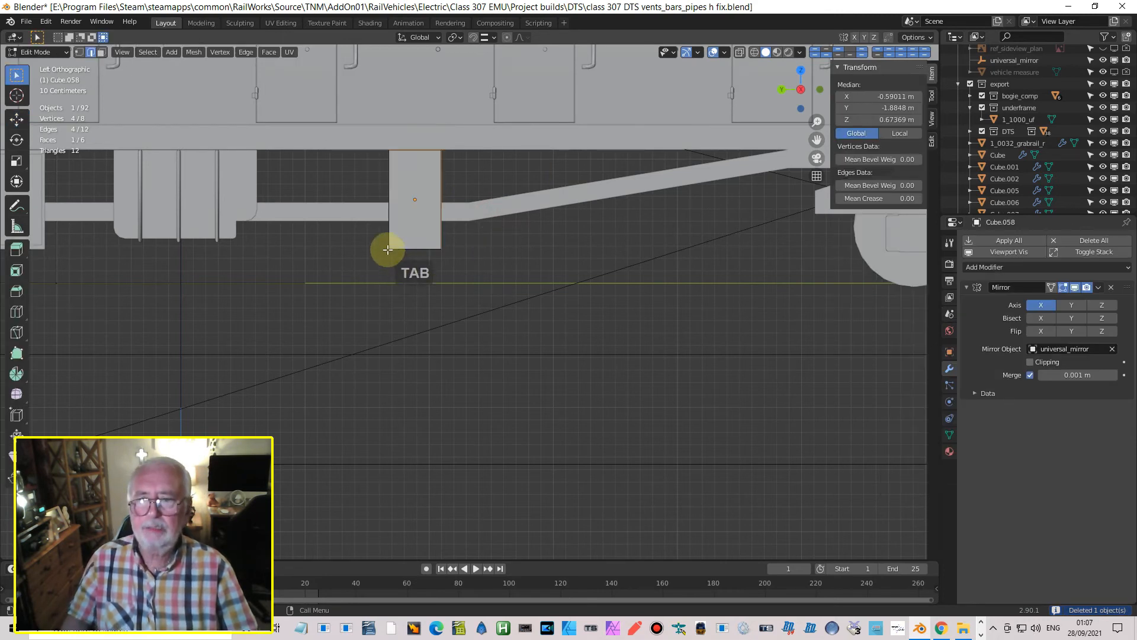
key("alt+a")
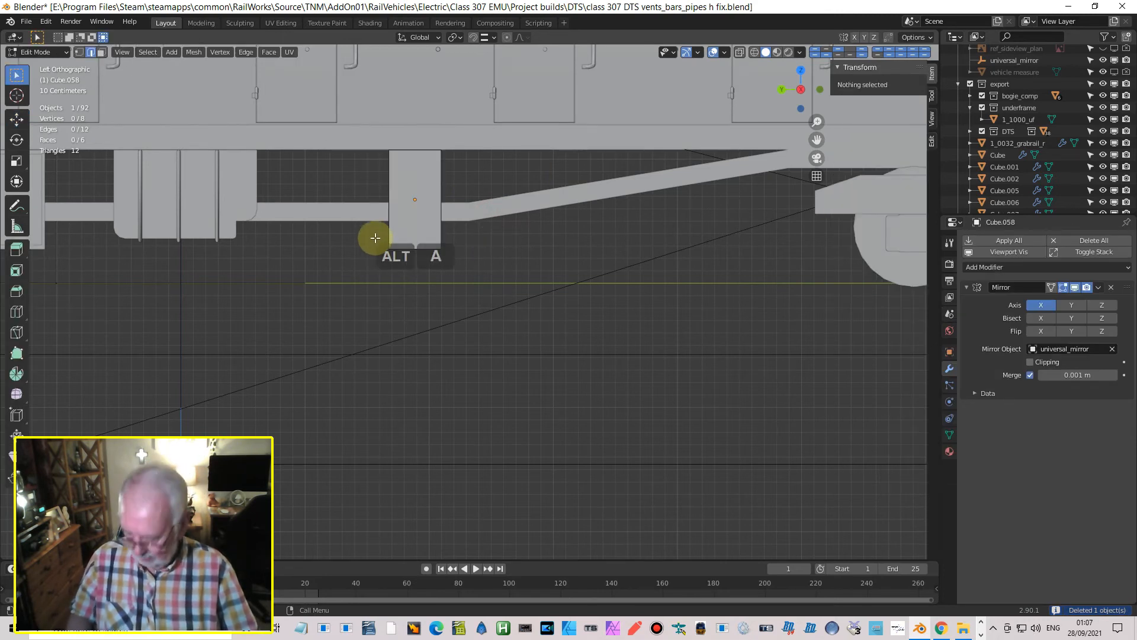
key("b")
left_click_drag(375, 235, 468, 267)
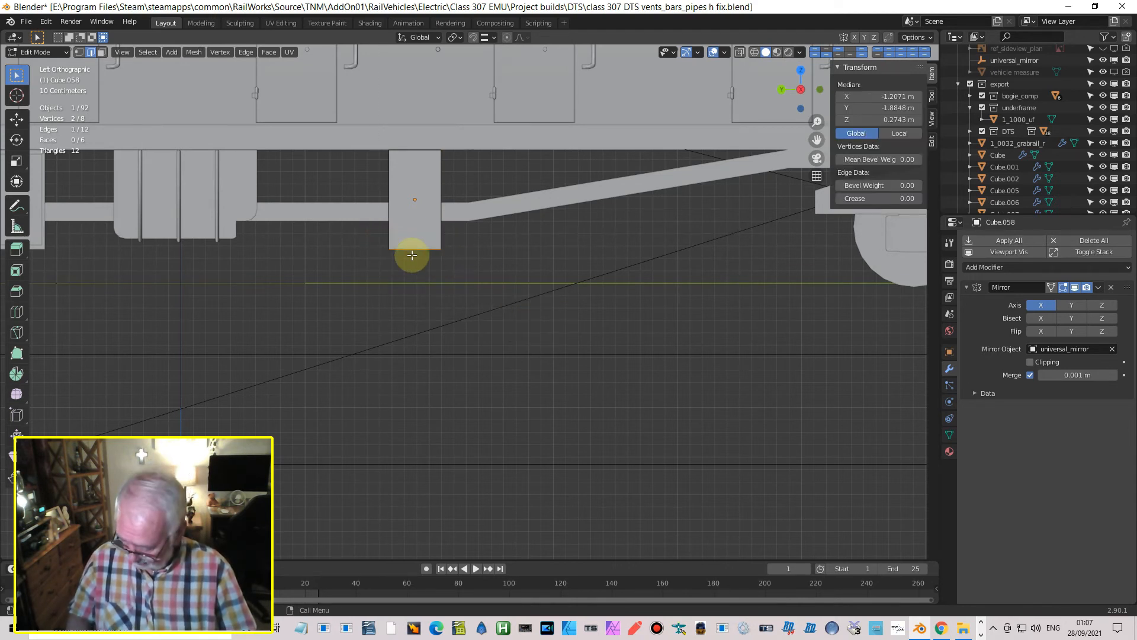
key("g")
key("z")
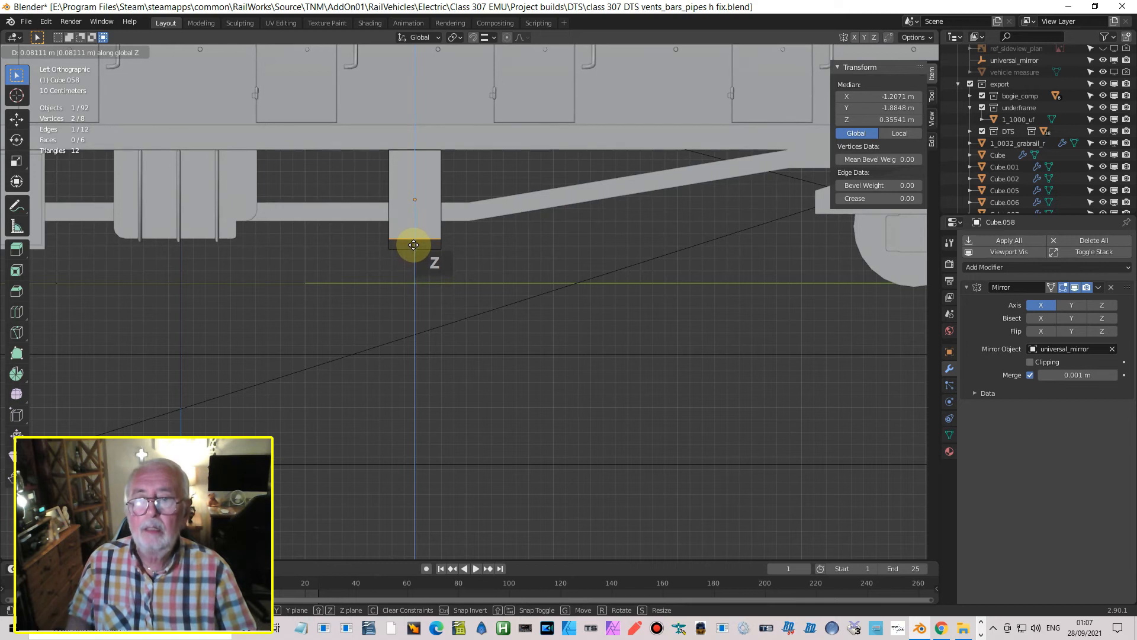
right_click(413, 244)
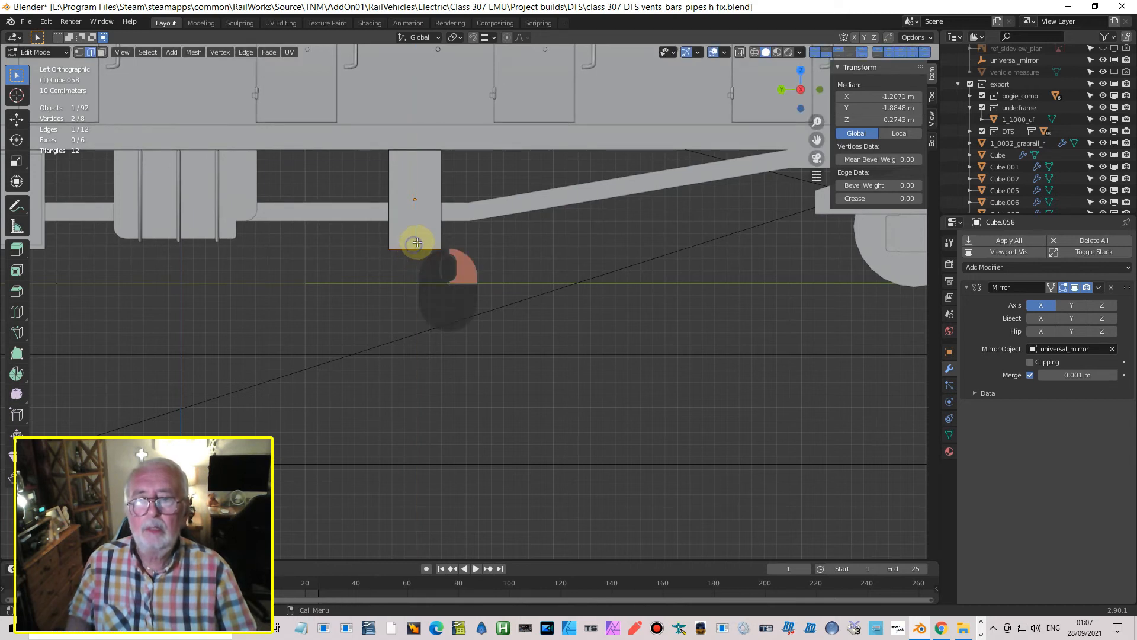
- Enable see-through display, select the narrow box's whole bottom face, and raise it along Z by about 0.067 m
left_click(744, 52)
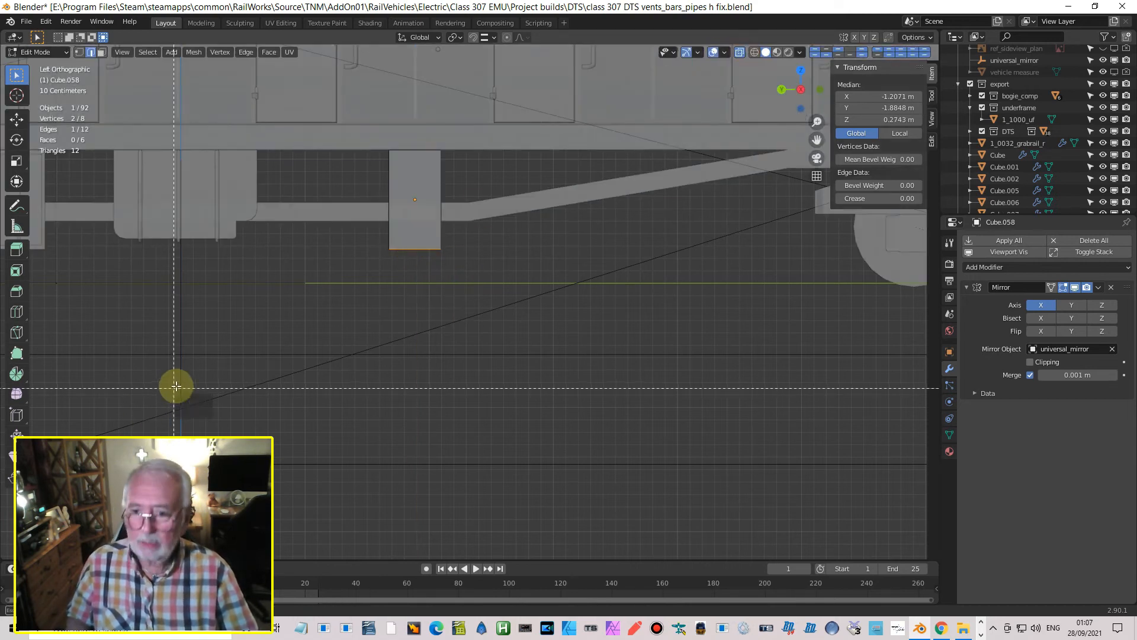
left_click_drag(356, 226, 508, 291)
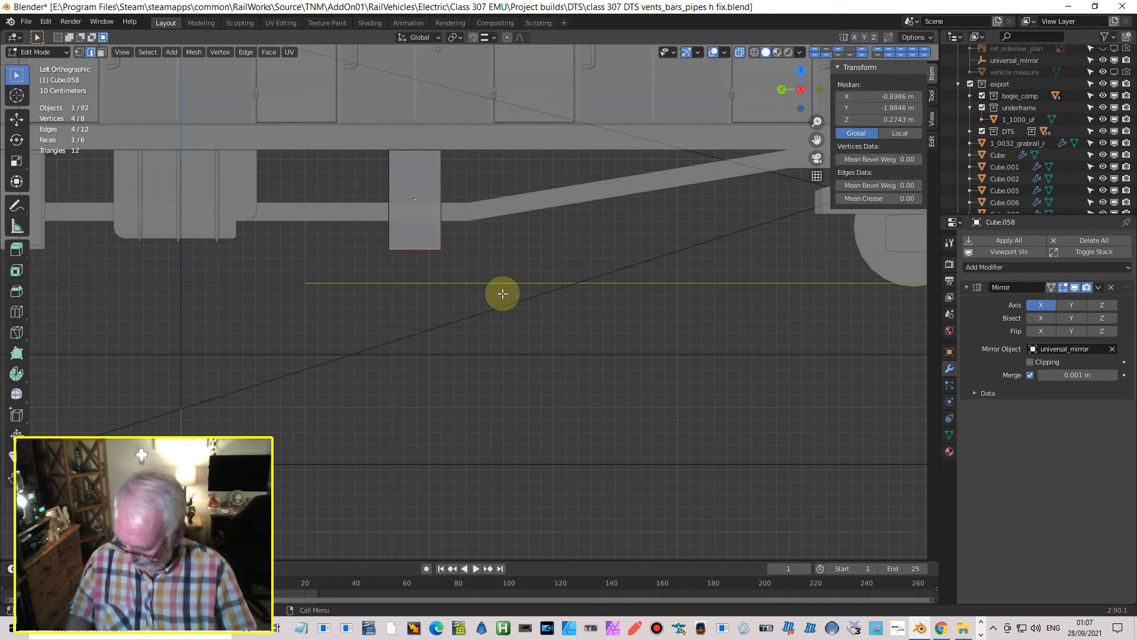
key("g")
key("z")
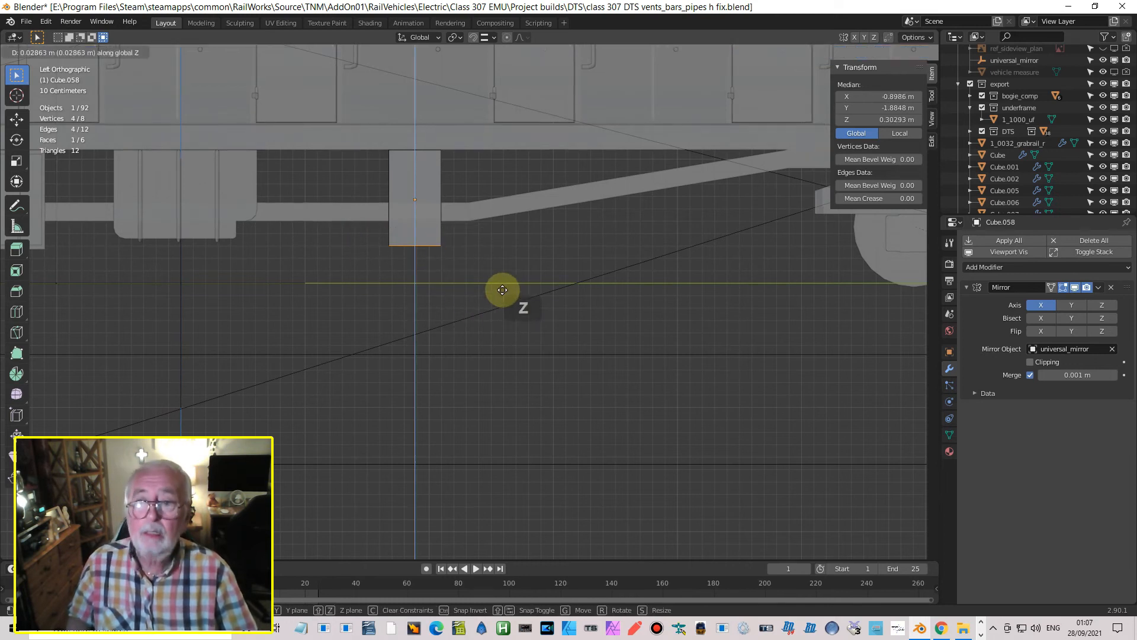
left_click(496, 286)
middle_click_drag(489, 290, 518, 304)
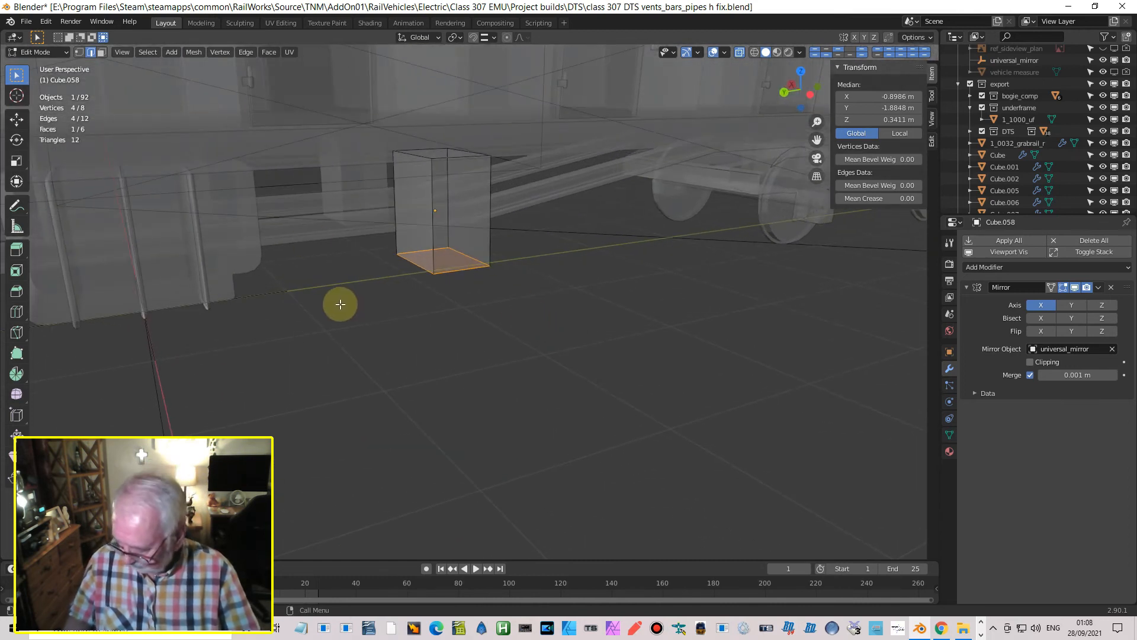
- Turn off the viewport overlays and see-through display, and check the shortened box against the neighbouring underframe equipment
left_click(712, 52)
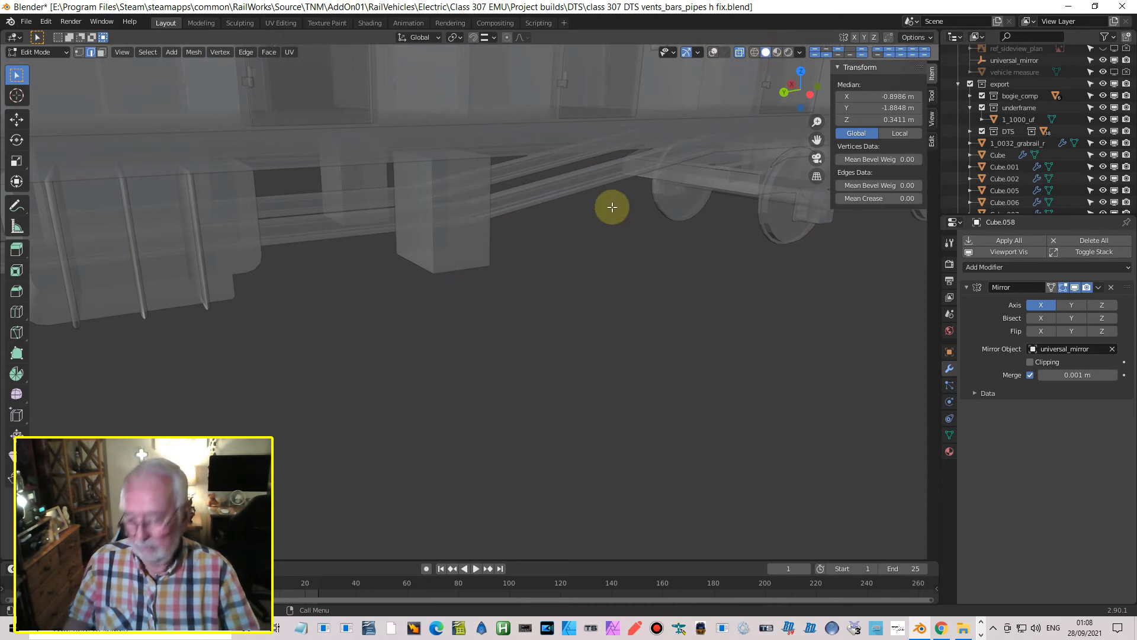
left_click(738, 54)
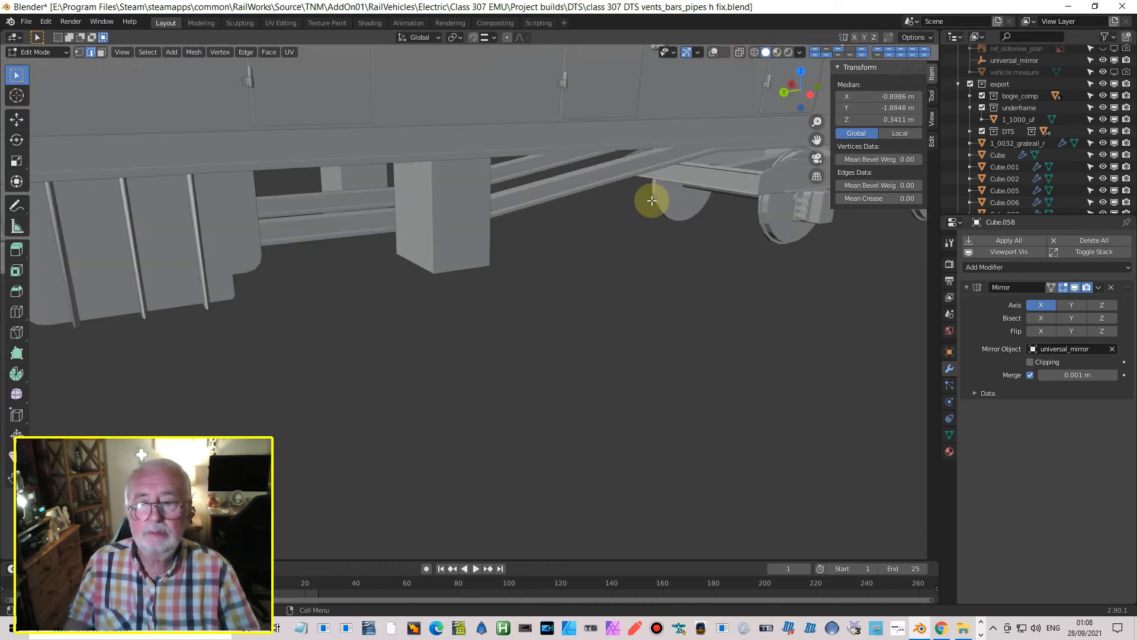
scroll(643, 186, "up", 3)
mouse_move(643, 185)
middle_mouse_down()
mouse_move(632, 158)
mouse_move(670, 193)
mouse_move(650, 183)
middle_mouse_up()
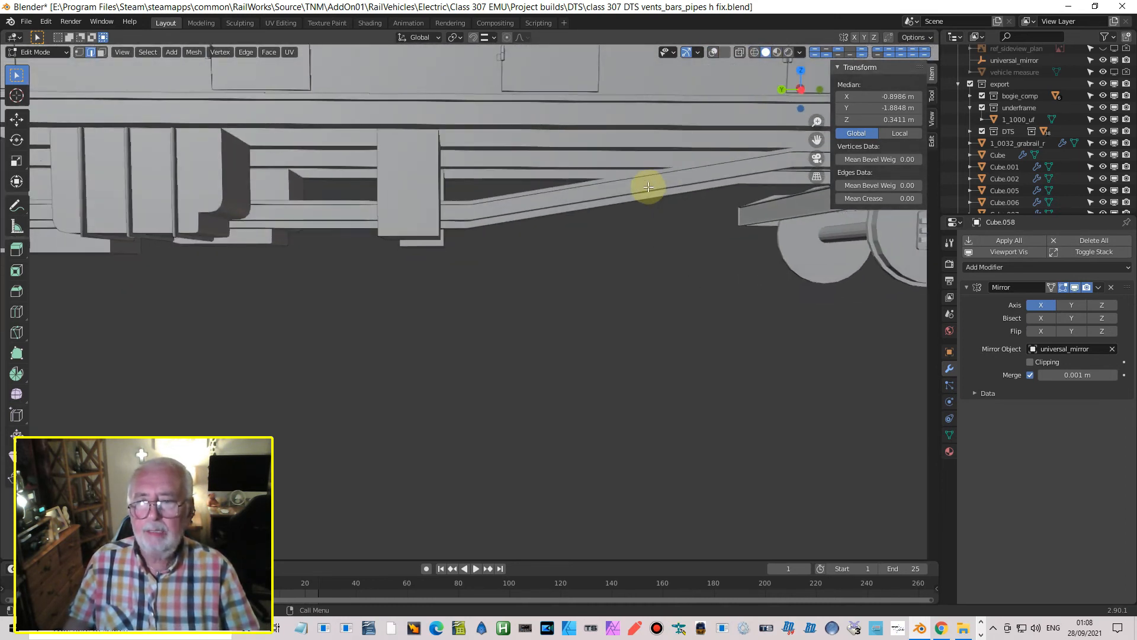
scroll(450, 216, "down", 2)
scroll(436, 220, "down", 2)
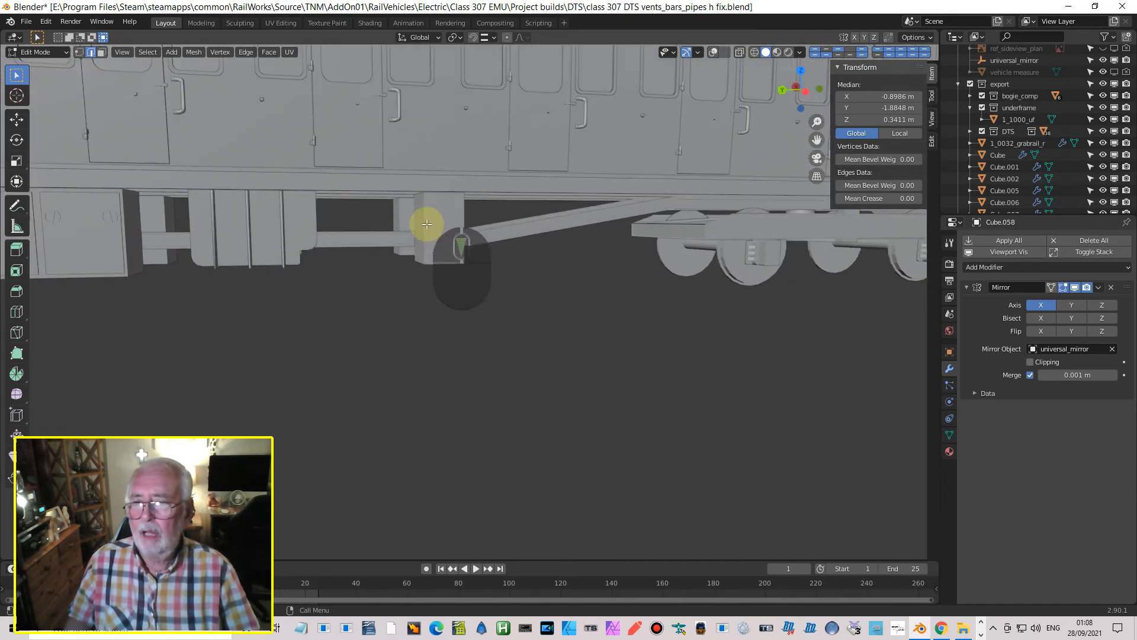
mouse_move(306, 235)
middle_mouse_down("shift")
mouse_move(339, 261)
mouse_move(498, 269)
middle_mouse_up("shift")
mouse_move(322, 264)
middle_mouse_down("shift")
mouse_move(418, 287)
mouse_move(381, 282)
middle_mouse_up("shift")
middle_click_drag(485, 283, 62, 284, "shift")
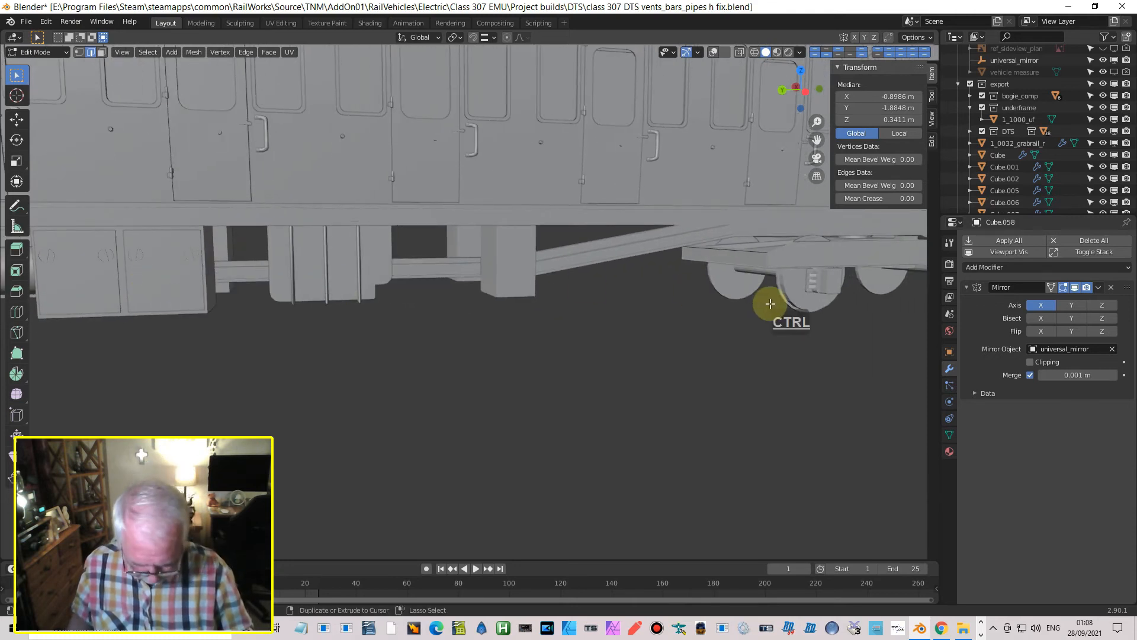
key("ctrl+KP_3")
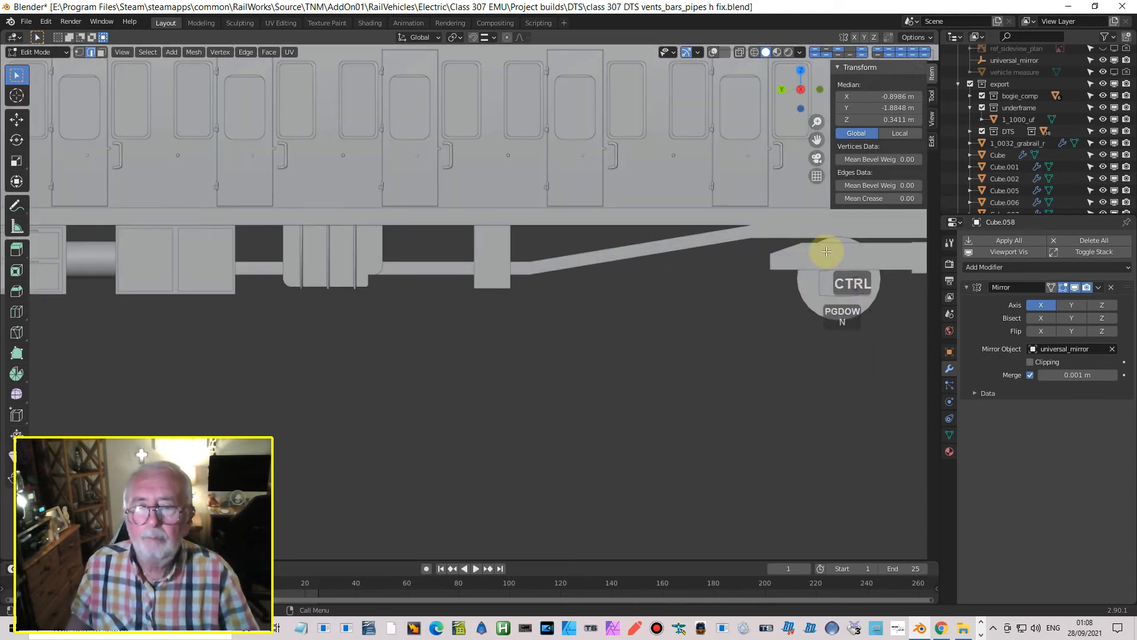
- Return to Object Mode, duplicate the shortened box, and move the copy outward along X to about -1.33 m
scroll(838, 246, "up", 4)
middle_click_drag(533, 225, 475, 325, "shift")
left_click(472, 317)
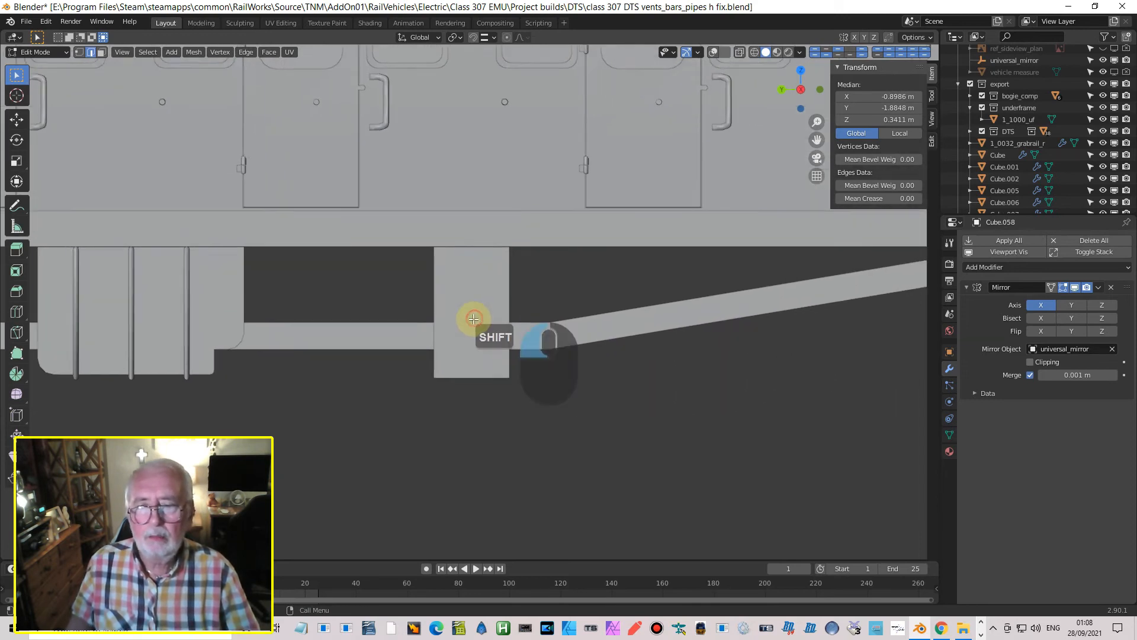
key("Tab")
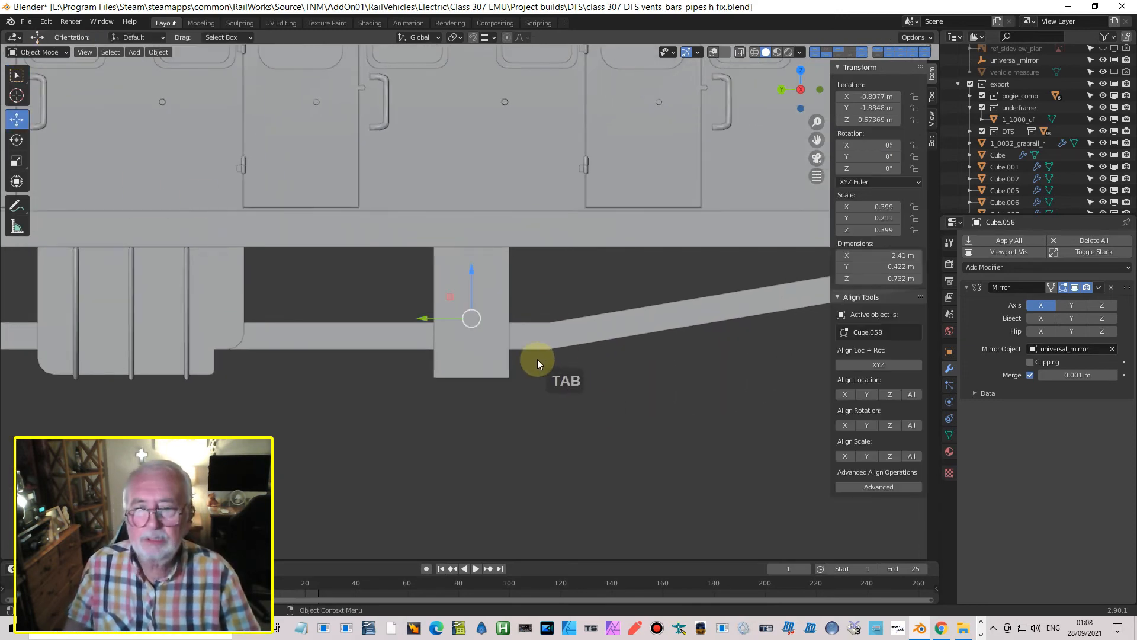
left_click(462, 290)
middle_click_drag(520, 321, 631, 364)
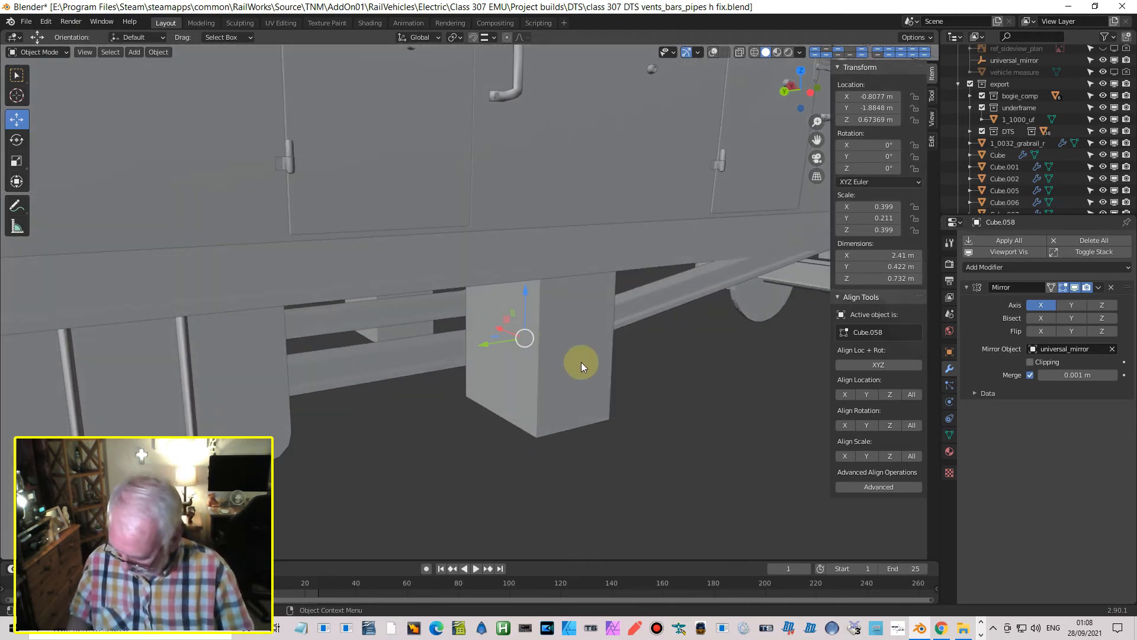
key("shift+d")
key("Return")
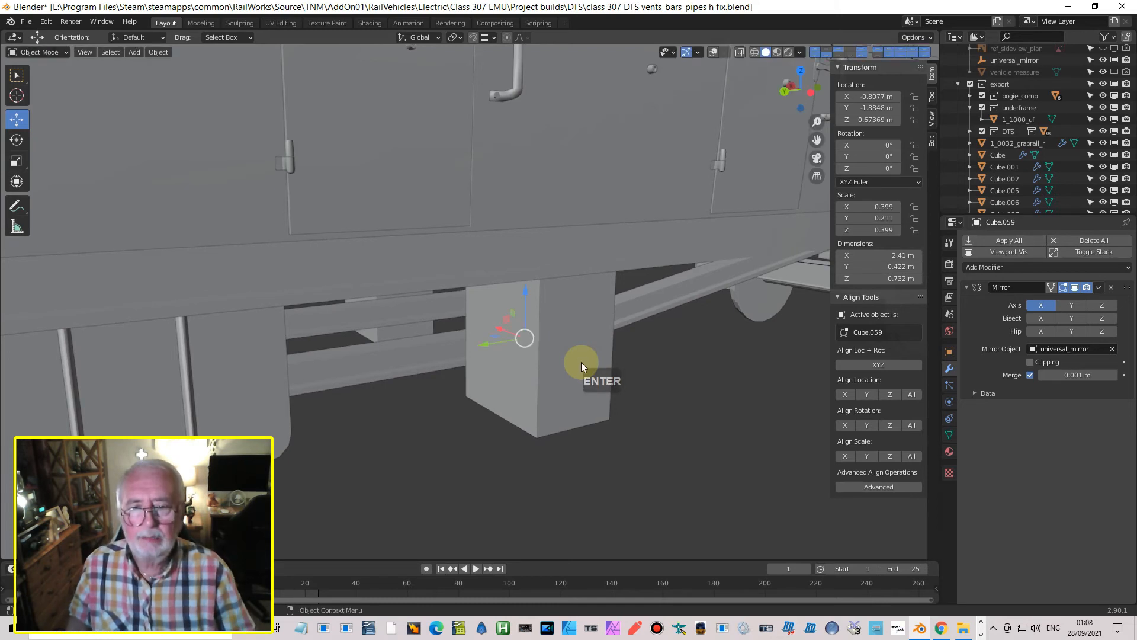
left_click_drag(499, 328, 572, 357)
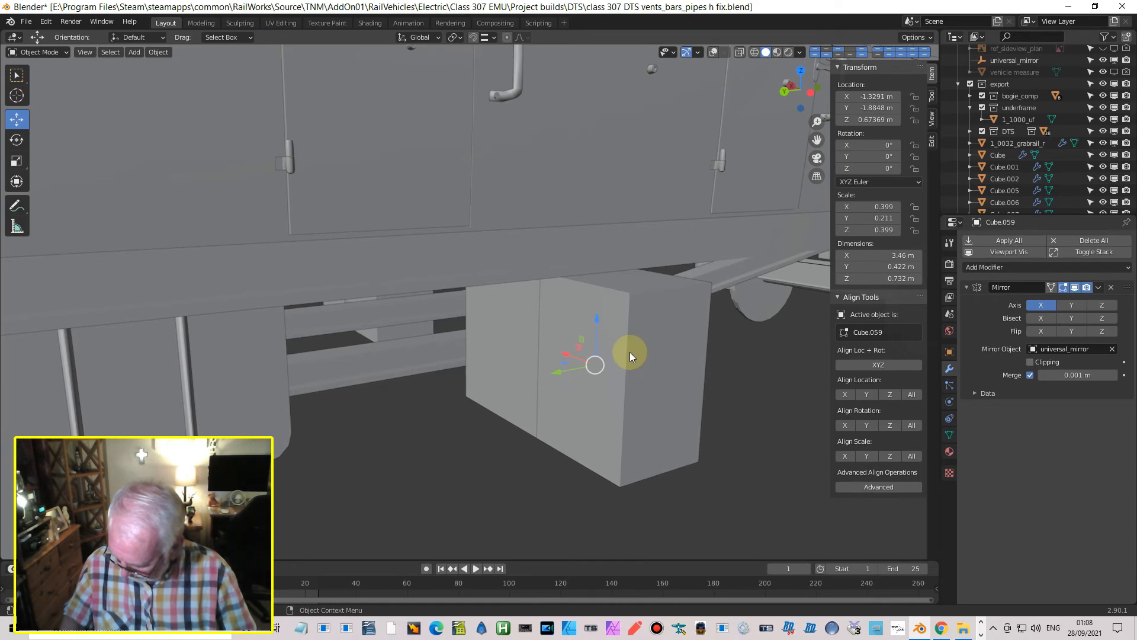
- Scale the copy along Z down to a height of about 0.15 m
key("s")
key("z")
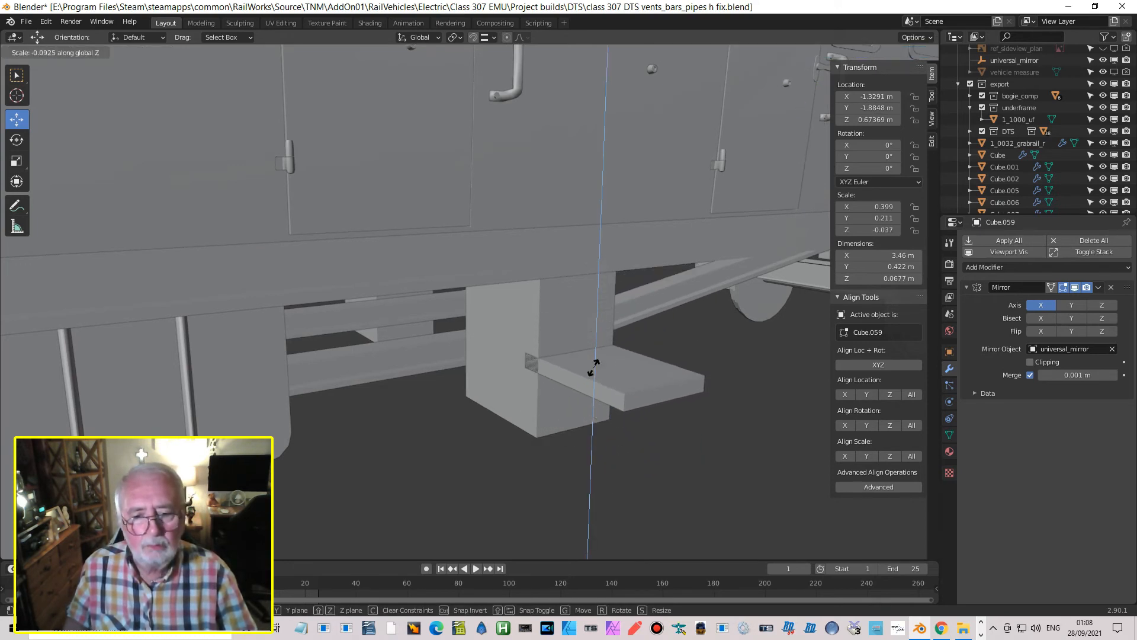
left_click(614, 383)
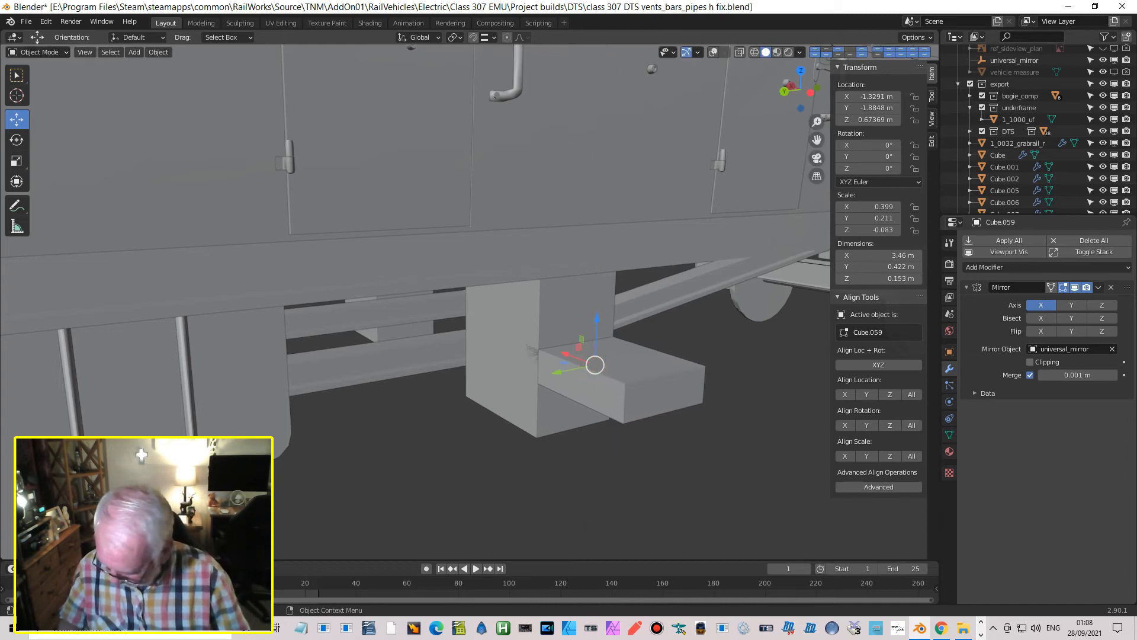
- Scale the copy along X in two passes into a thin plate with an X scale of about 0.011
key("s")
key("x")
left_click(592, 374)
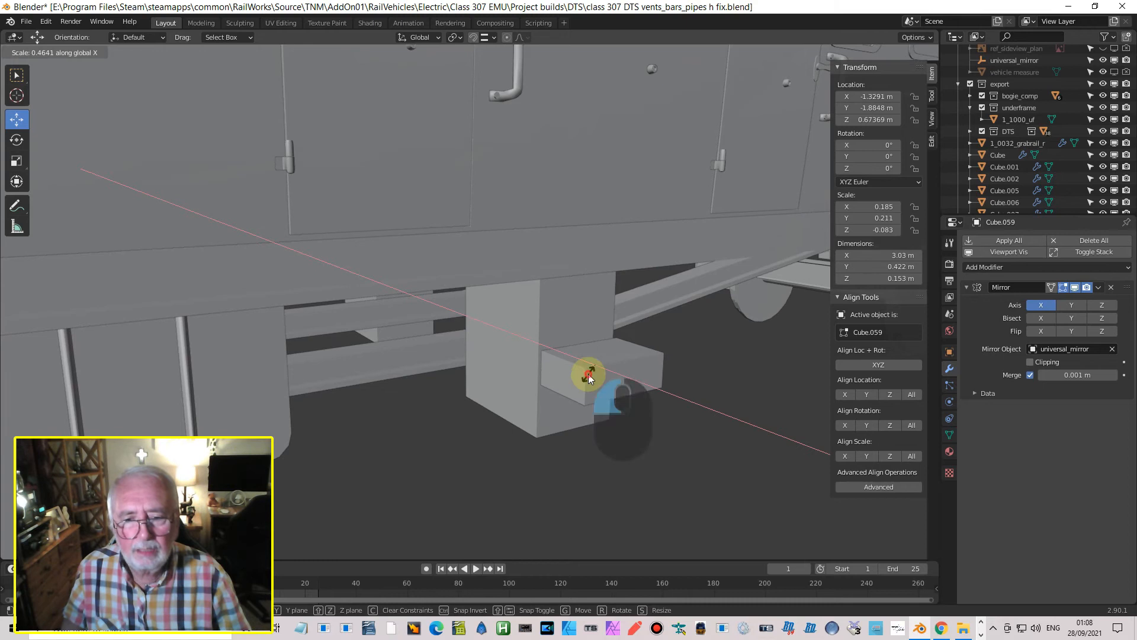
scroll(613, 379, "up", 3)
middle_click_drag(738, 492, 684, 400, "shift")
key("s")
key("x")
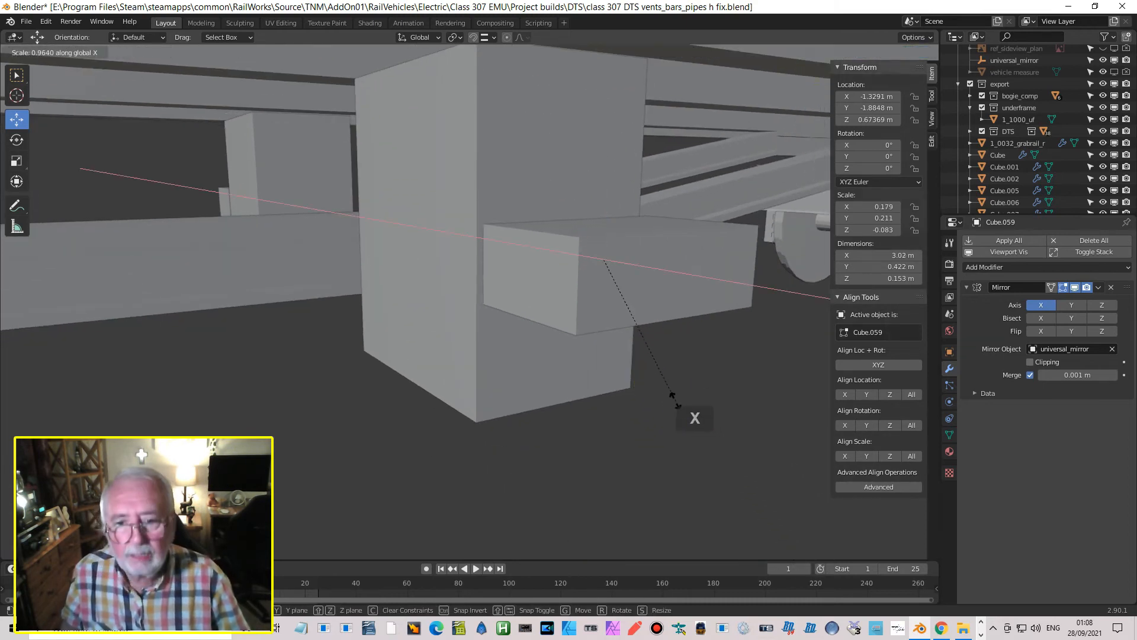
left_click(599, 268)
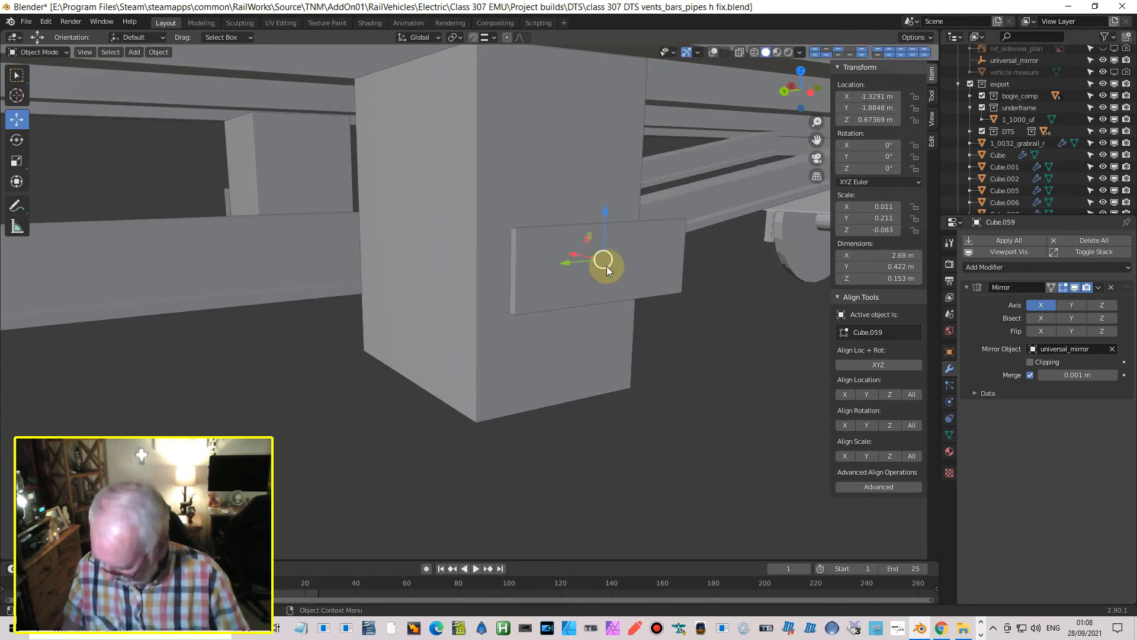
- Scale the thin plate along Z into a slim bar about 0.012 m high
key("s")
key("z")
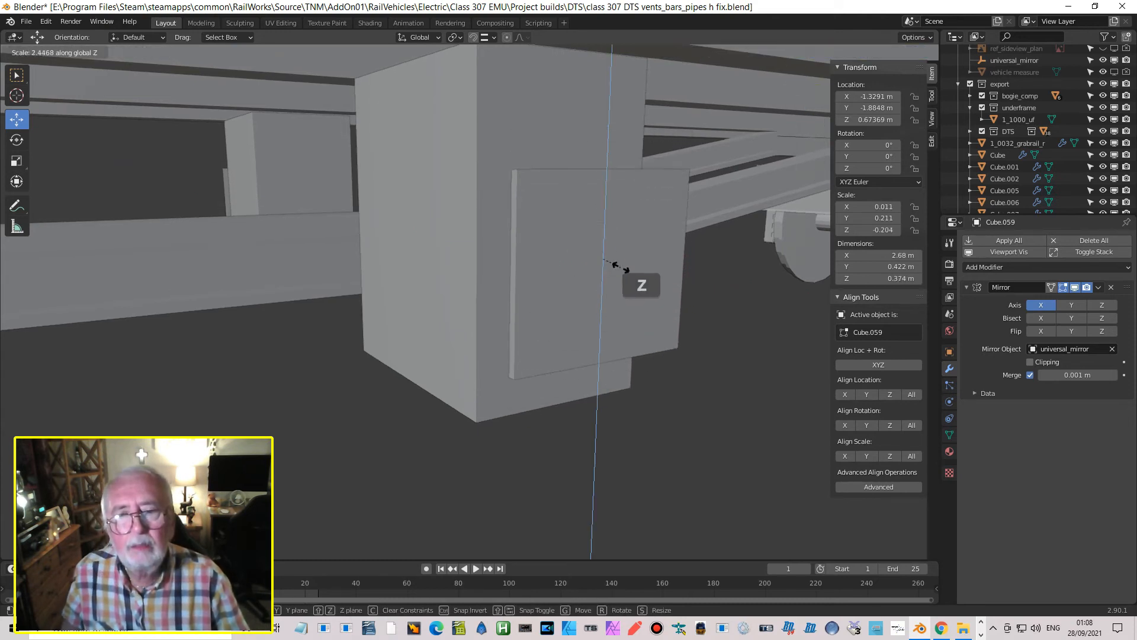
left_click(602, 262)
key("s")
key("z")
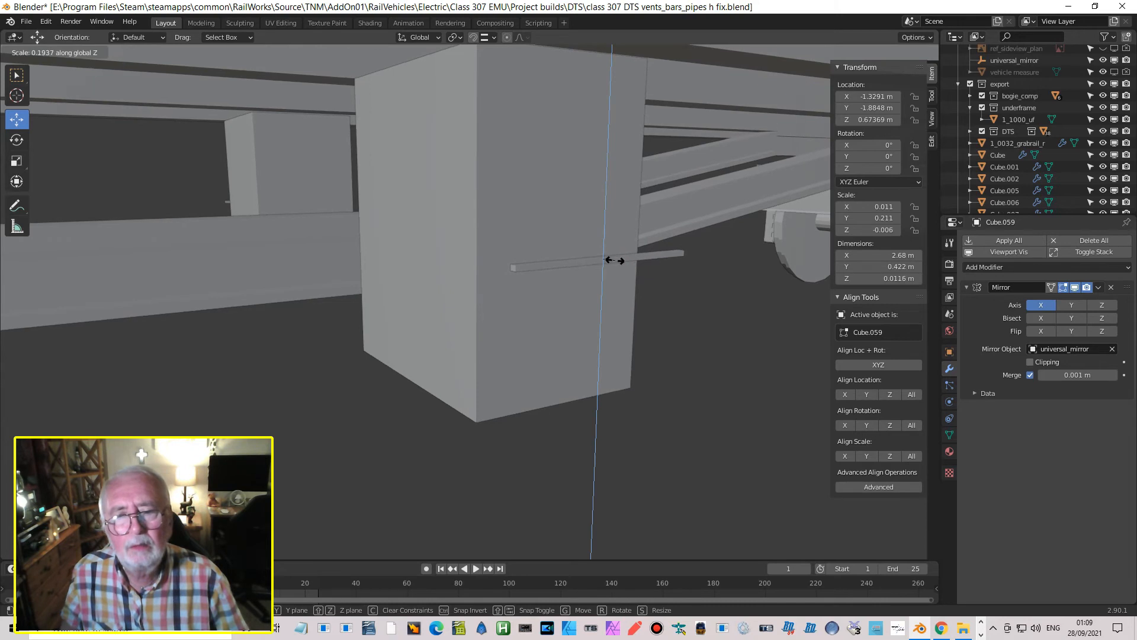
left_click(615, 261)
- Shorten the slim bar along Y in side view to a length of about 0.17 m
middle_click_drag(614, 261, 549, 332)
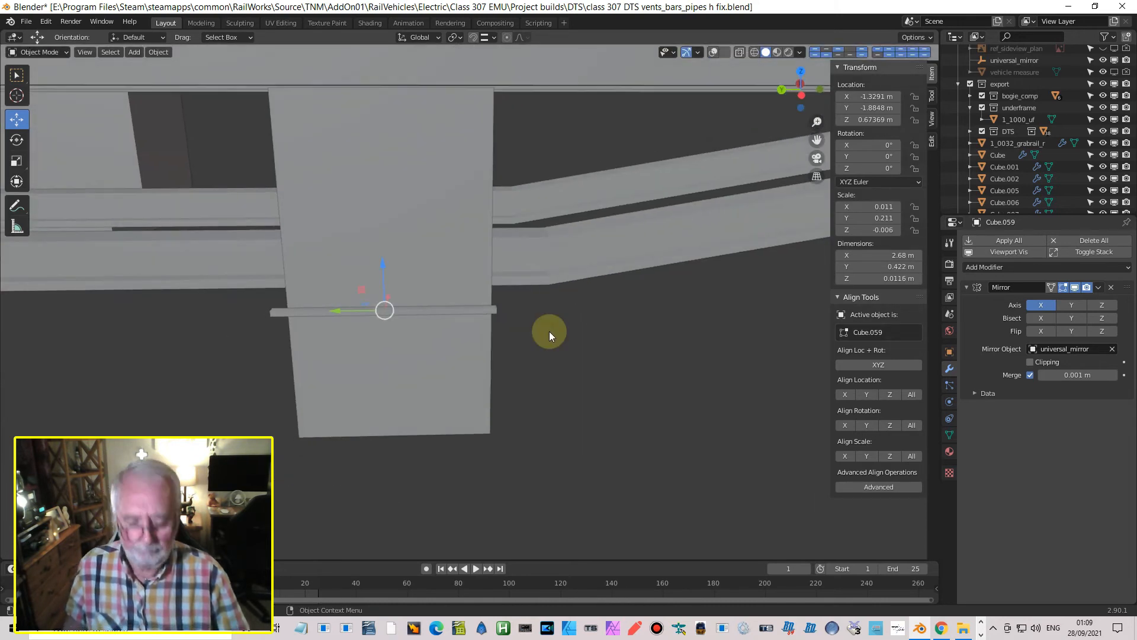
key("ctrl+KP_1")
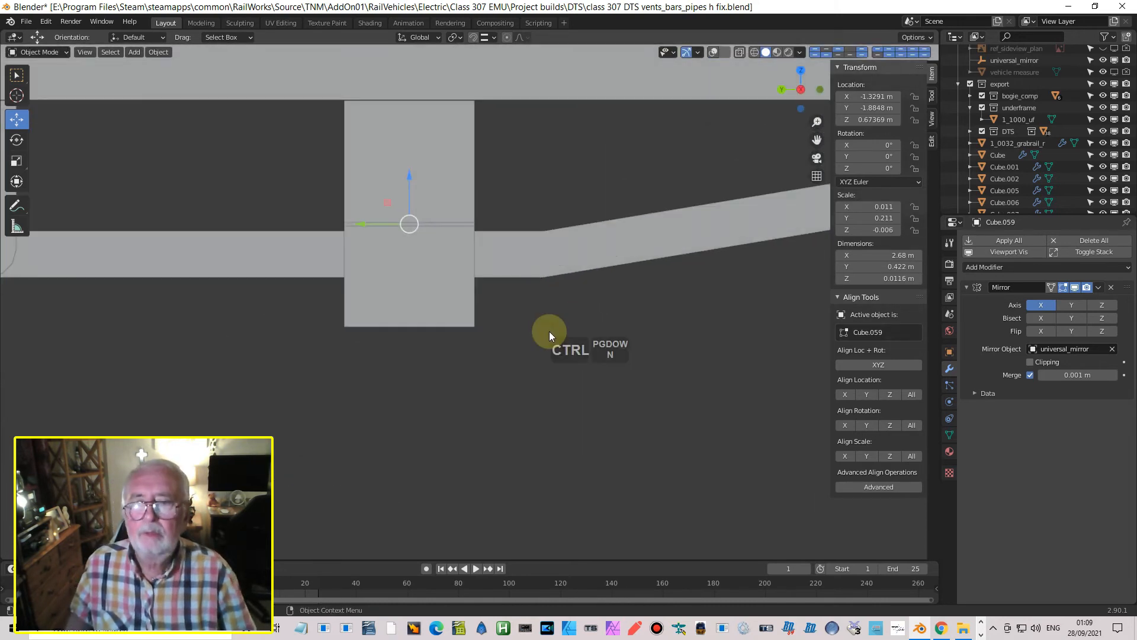
key("s")
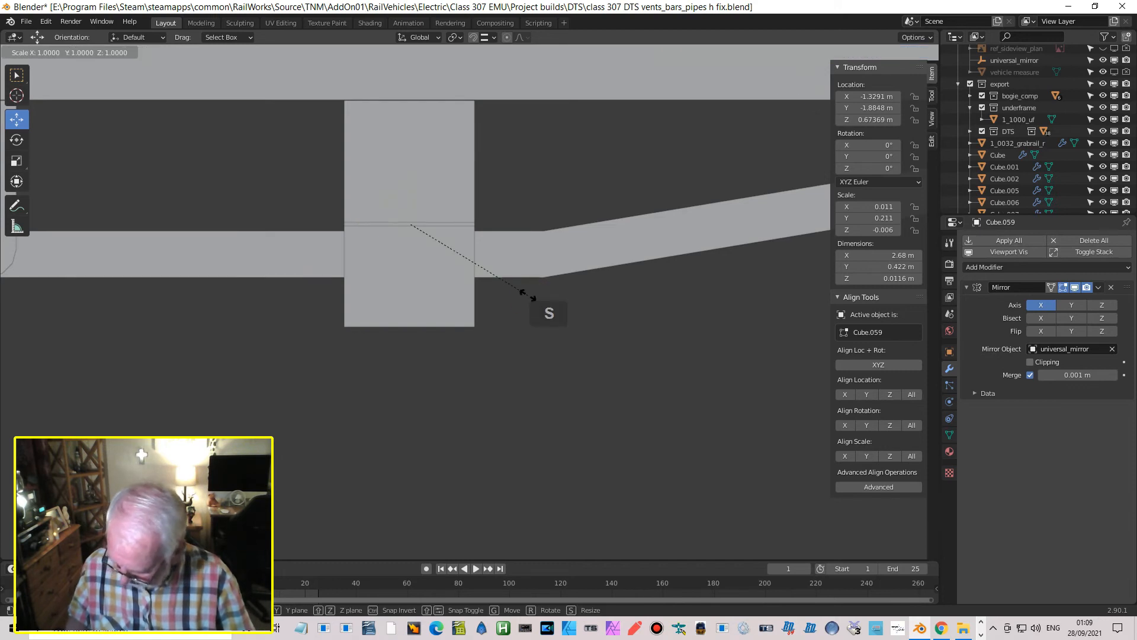
key("y")
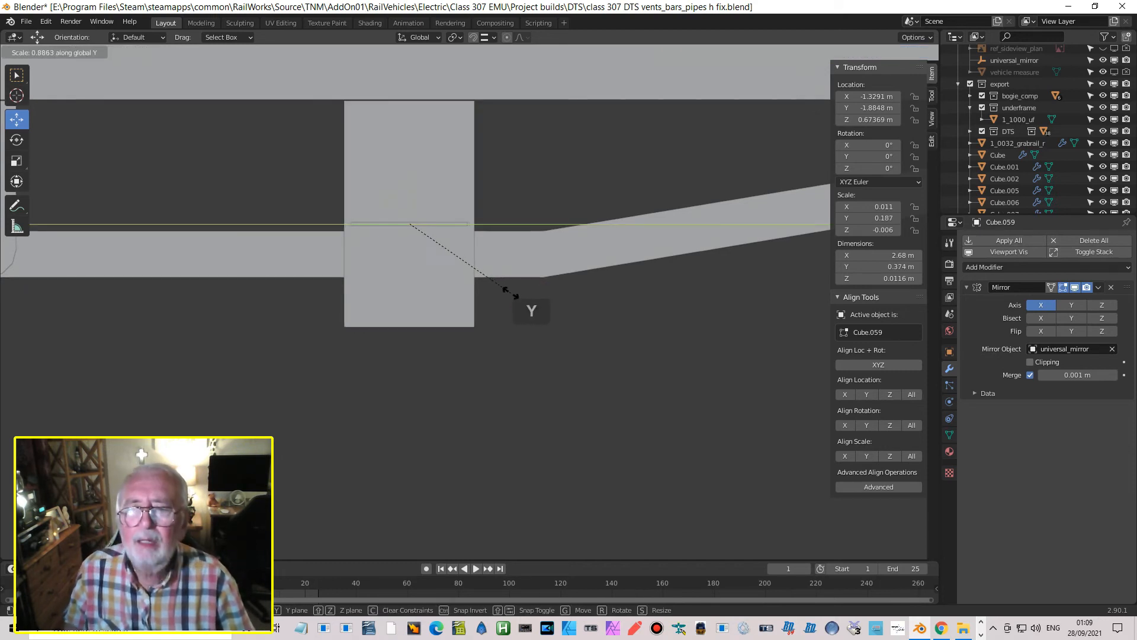
left_click(436, 273)
- Open the slim bar's mesh for editing in face selection mode and pick its near end face
middle_click_drag(436, 272, 460, 321)
scroll(462, 327, "up", 2)
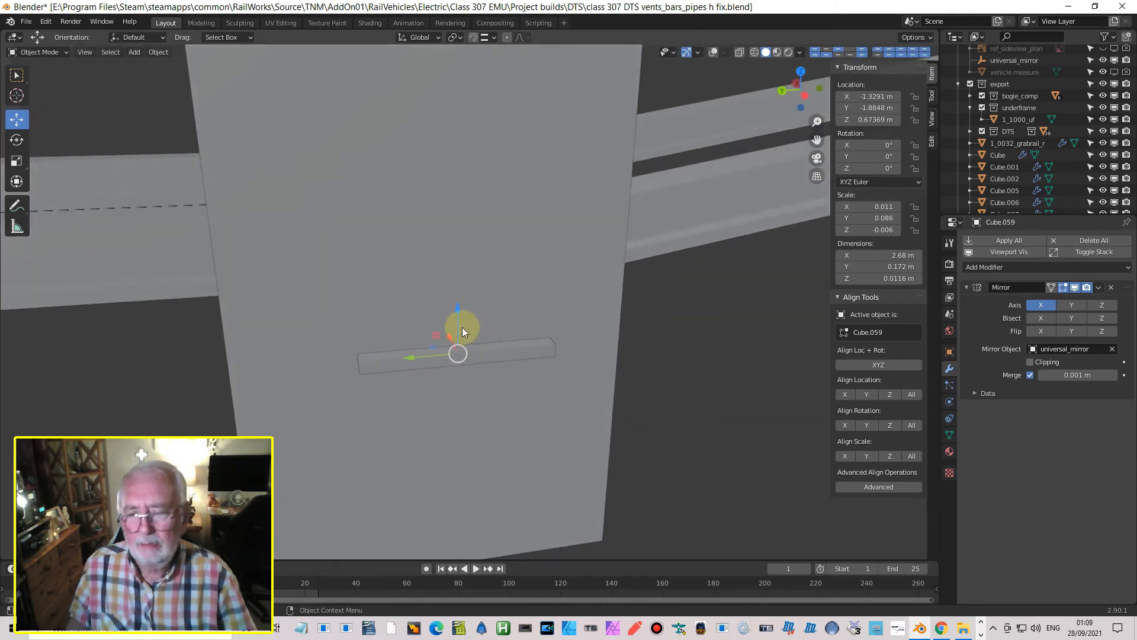
middle_click_drag(438, 437, 450, 413)
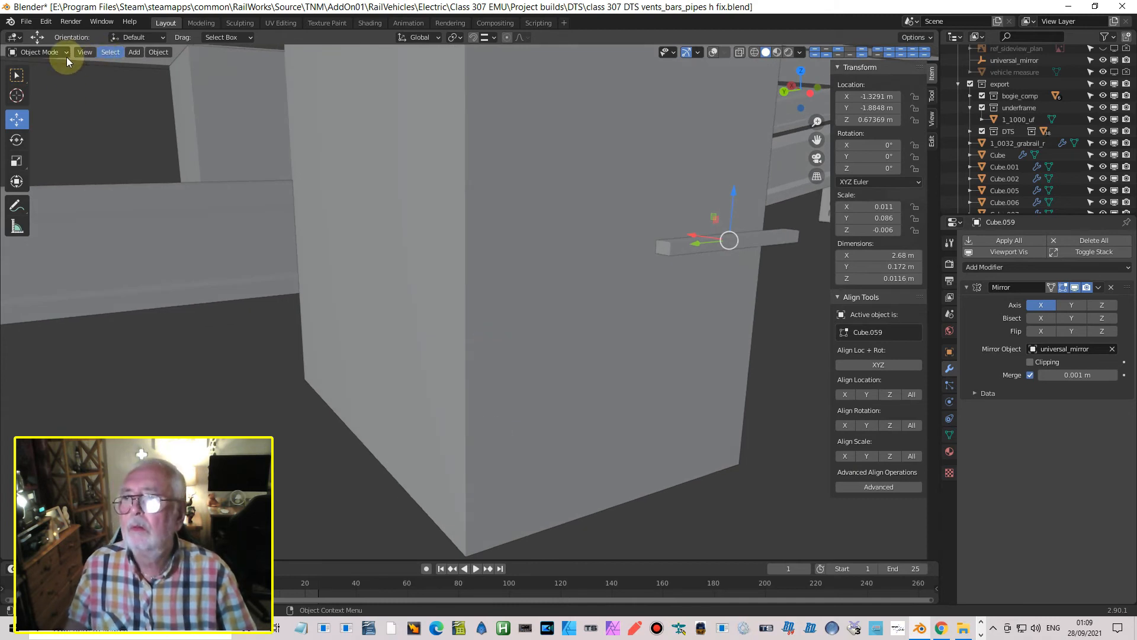
key("Tab")
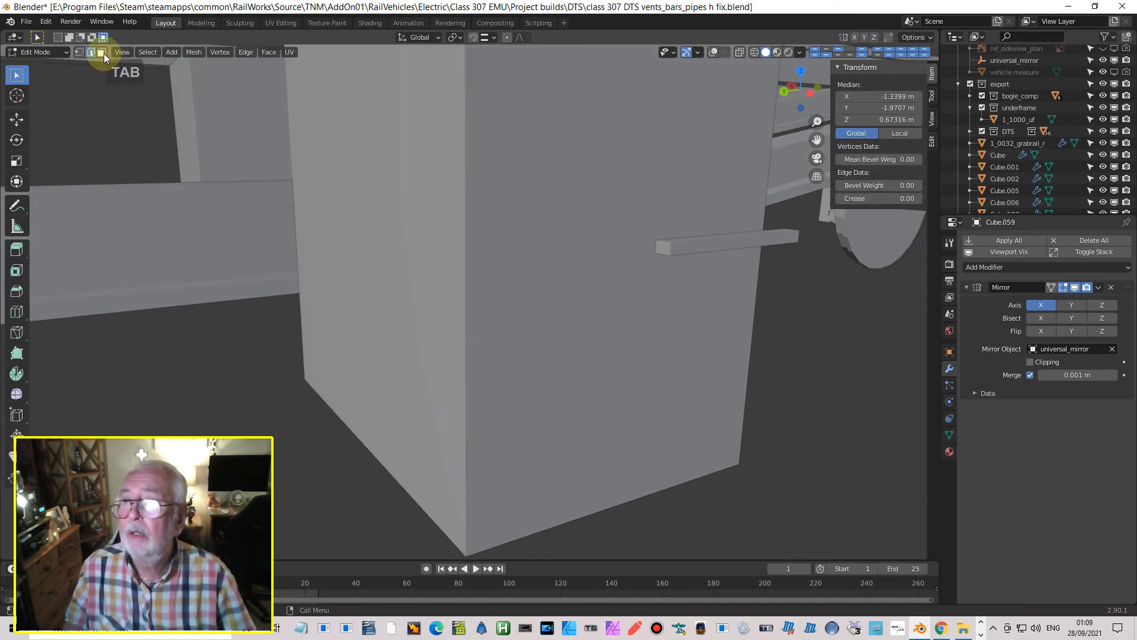
left_click(102, 52)
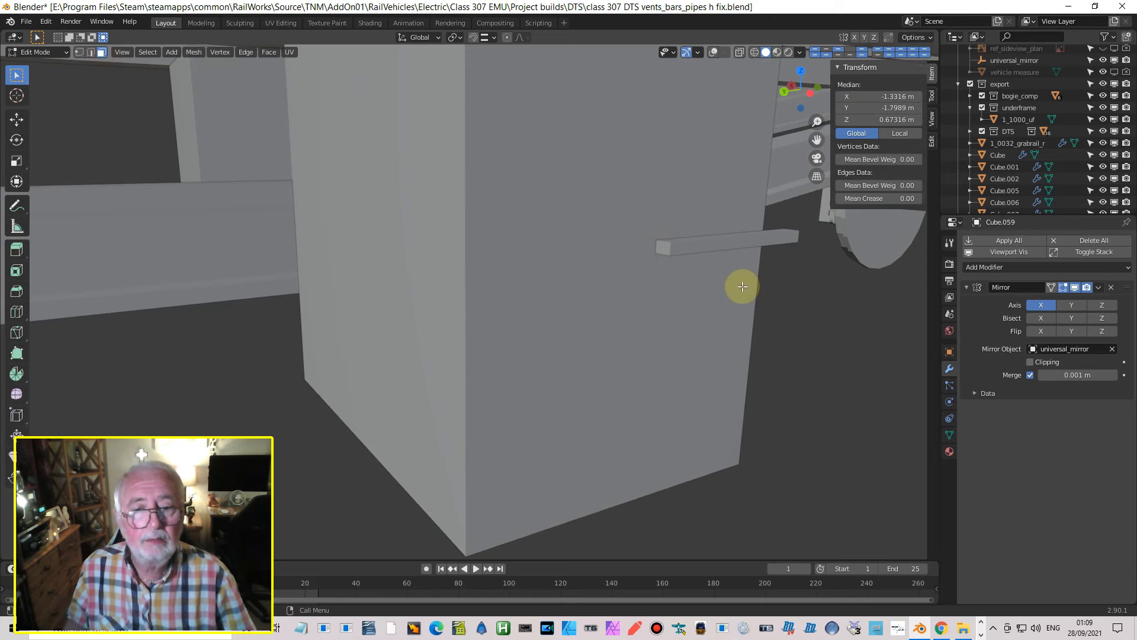
left_click(660, 245)
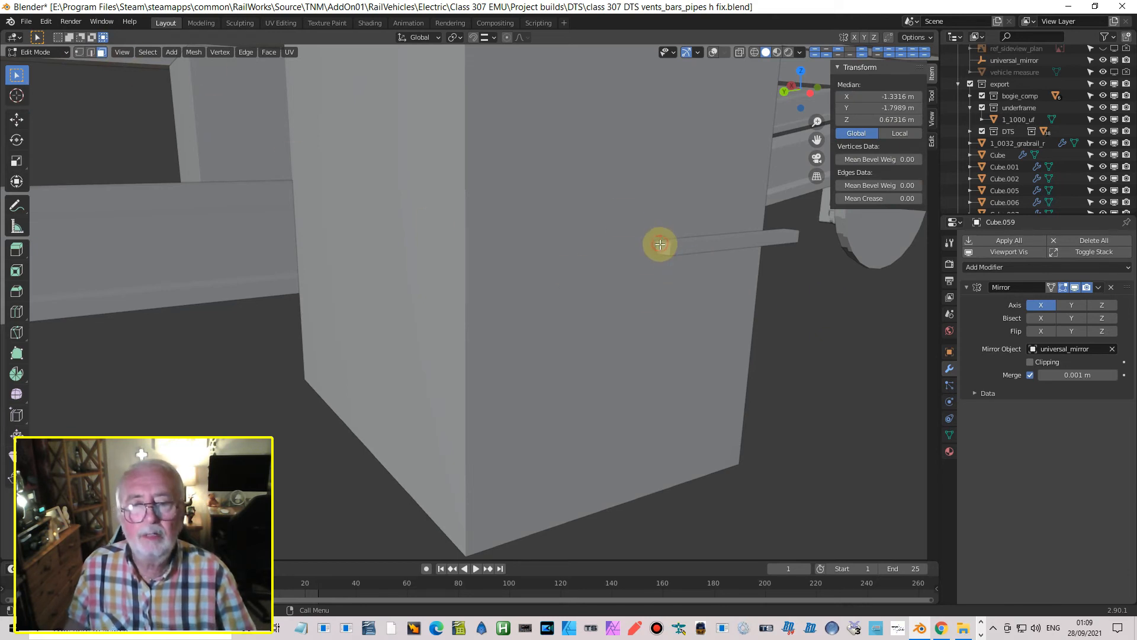
key("Tab")
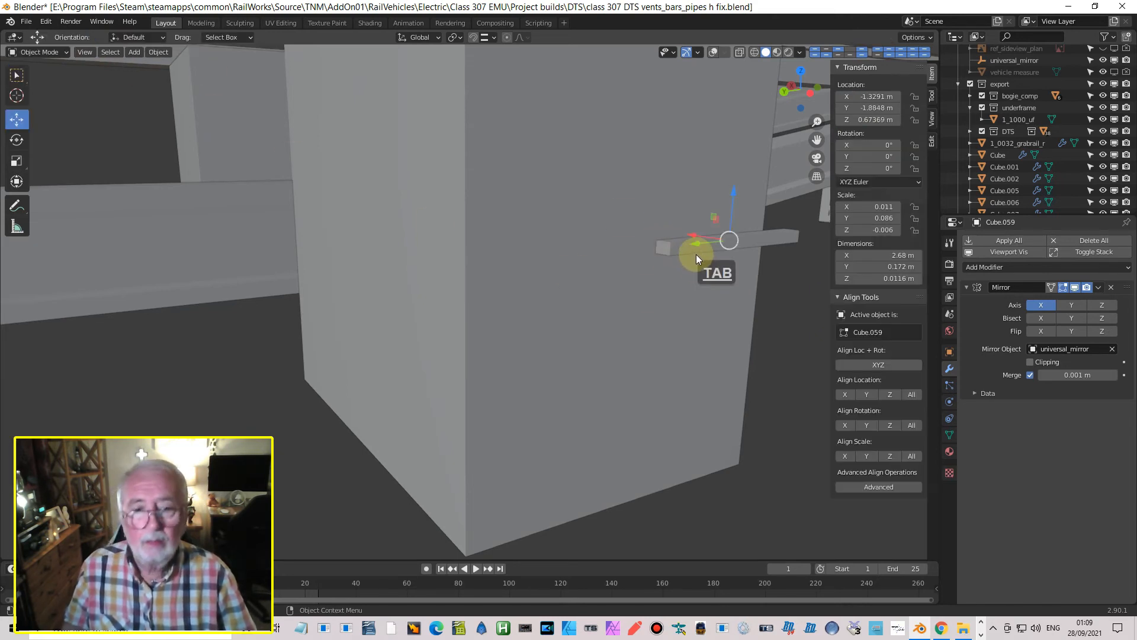
left_click(684, 250)
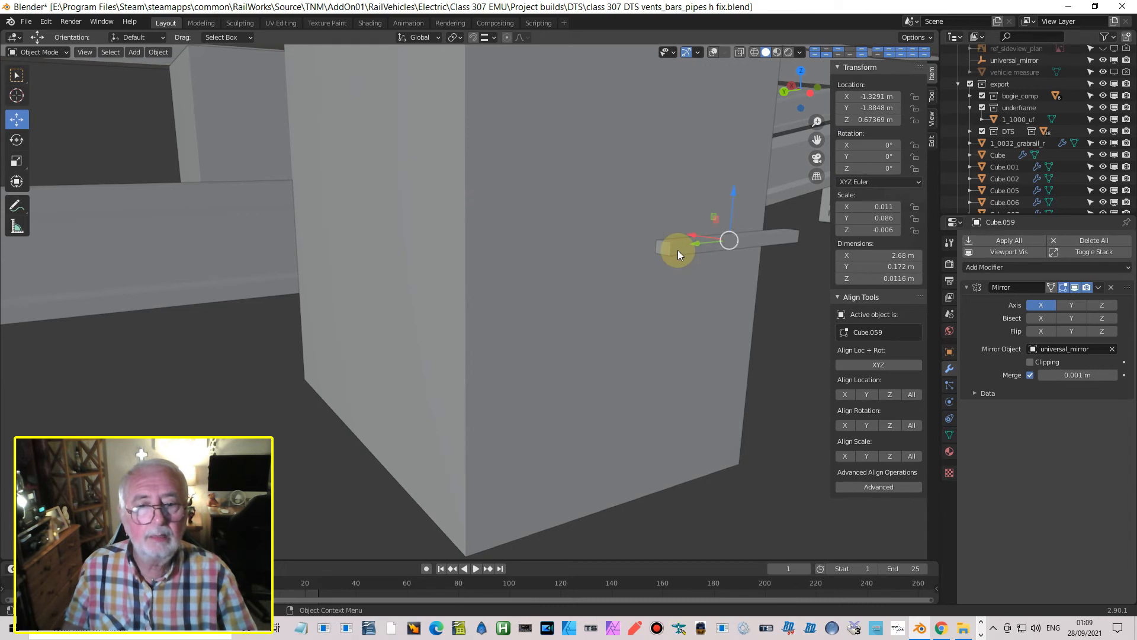
key("Tab")
scroll(692, 273, "down", 3)
scroll(690, 275, "down", 3)
middle_click_drag(686, 279, 589, 246)
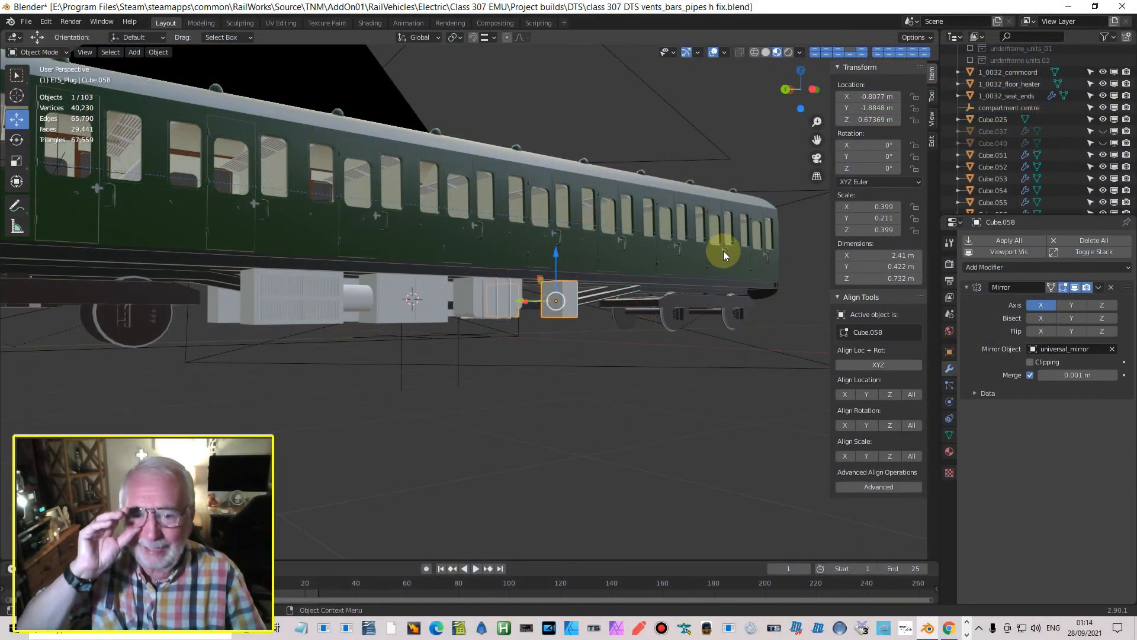
middle_click_drag(782, 256, 674, 335)
scroll(699, 304, "up", 3)
scroll(647, 308, "up", 1)
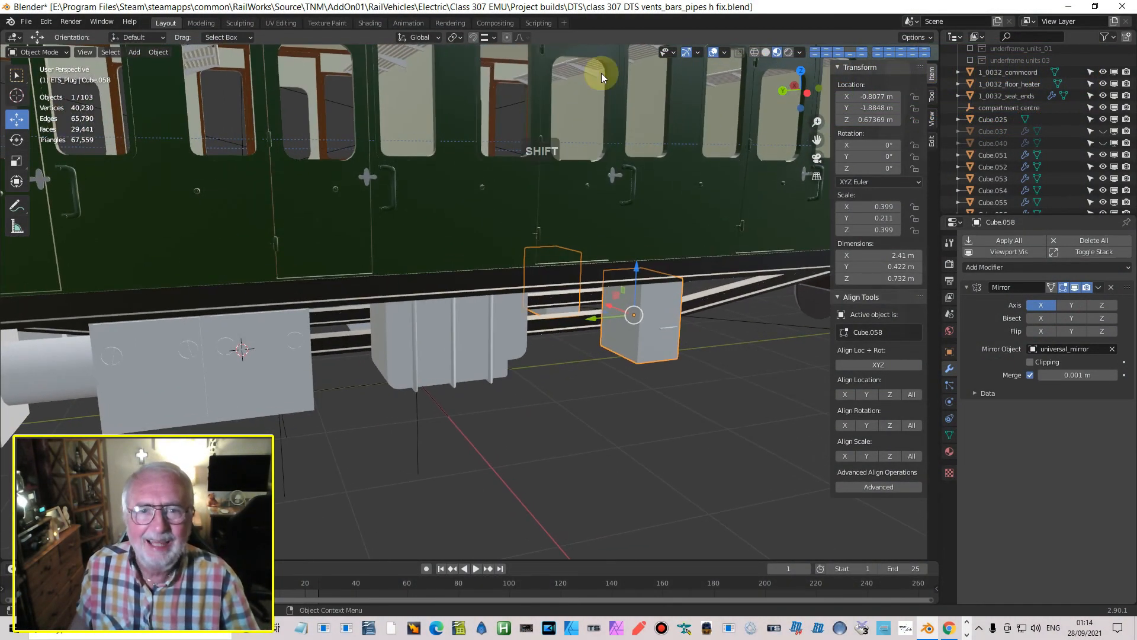
left_click(672, 52)
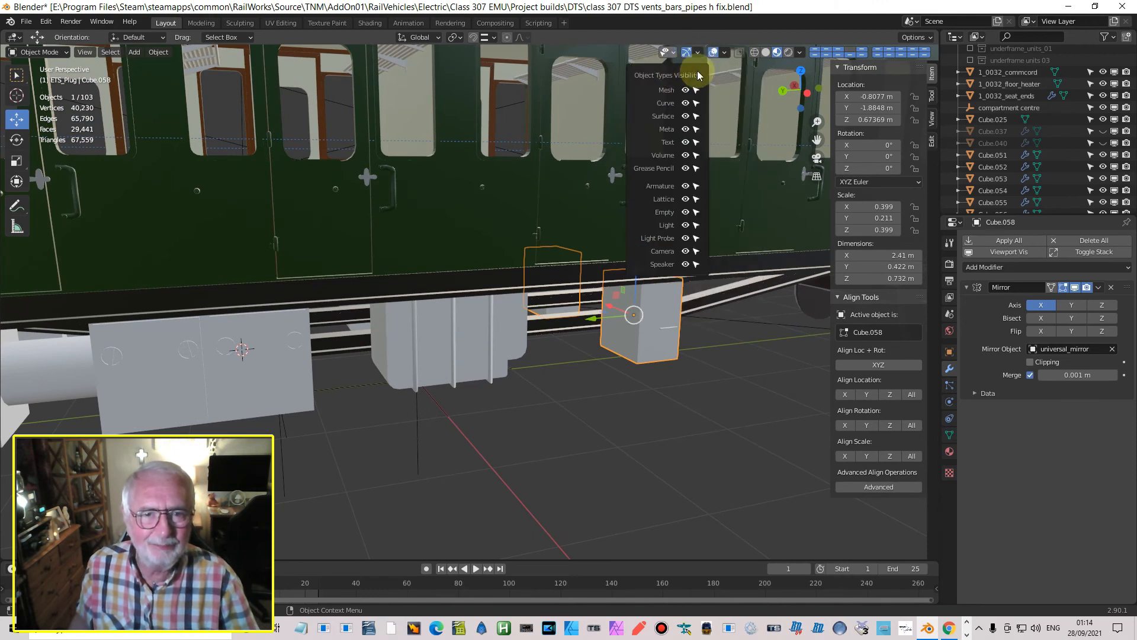
left_click(698, 52)
left_click(698, 52)
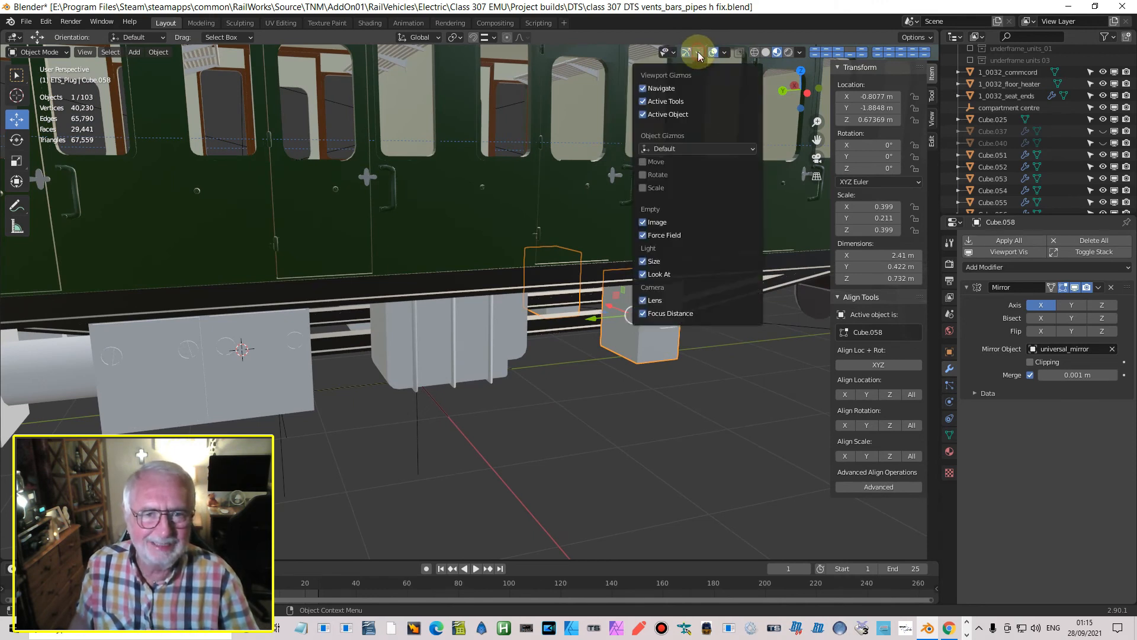
- Select the slim bar on the narrow box's outer face and open its mesh for editing
left_click(676, 327)
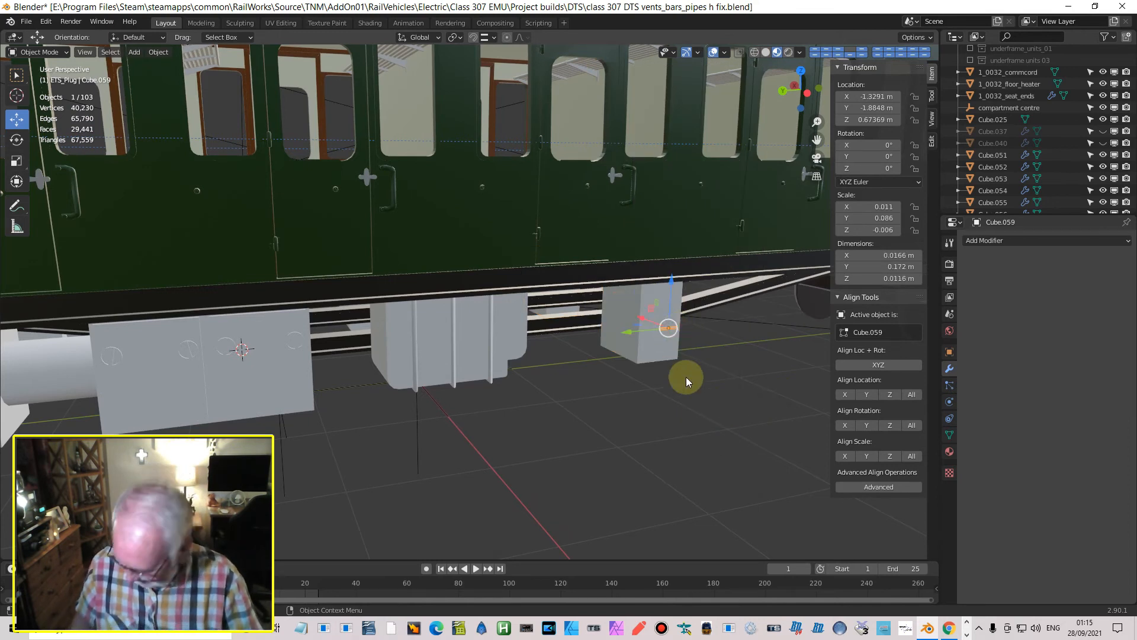
scroll(708, 372, "up", 3)
scroll(719, 380, "down", 1)
middle_click_drag(720, 380, 393, 357, "shift")
scroll(461, 332, "up", 1)
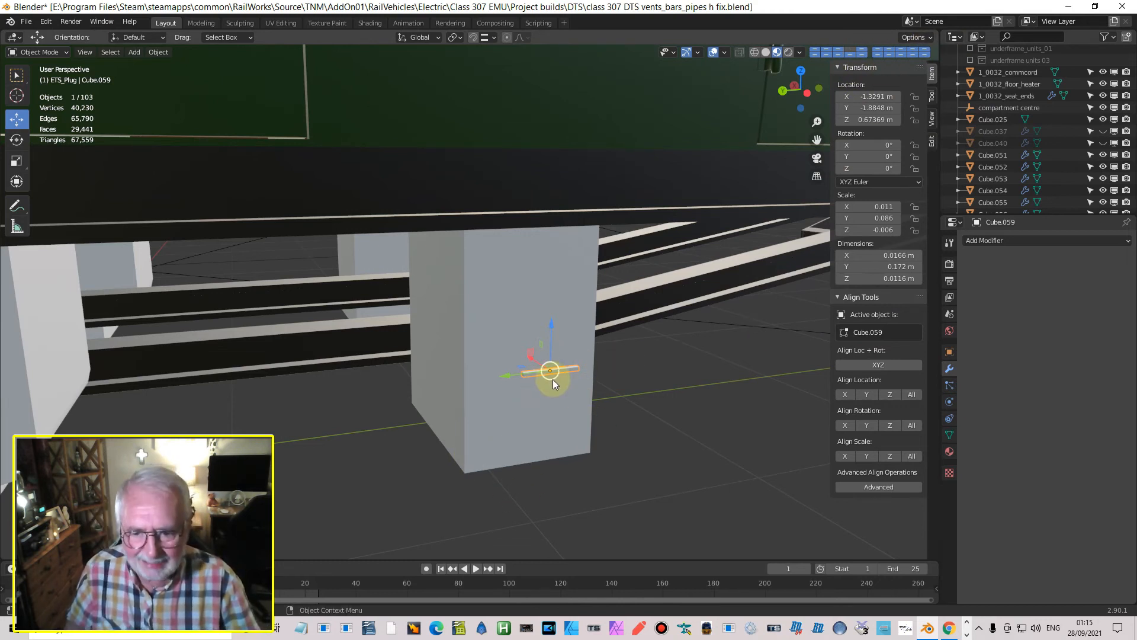
key("Tab")
scroll(552, 388, "up", 3)
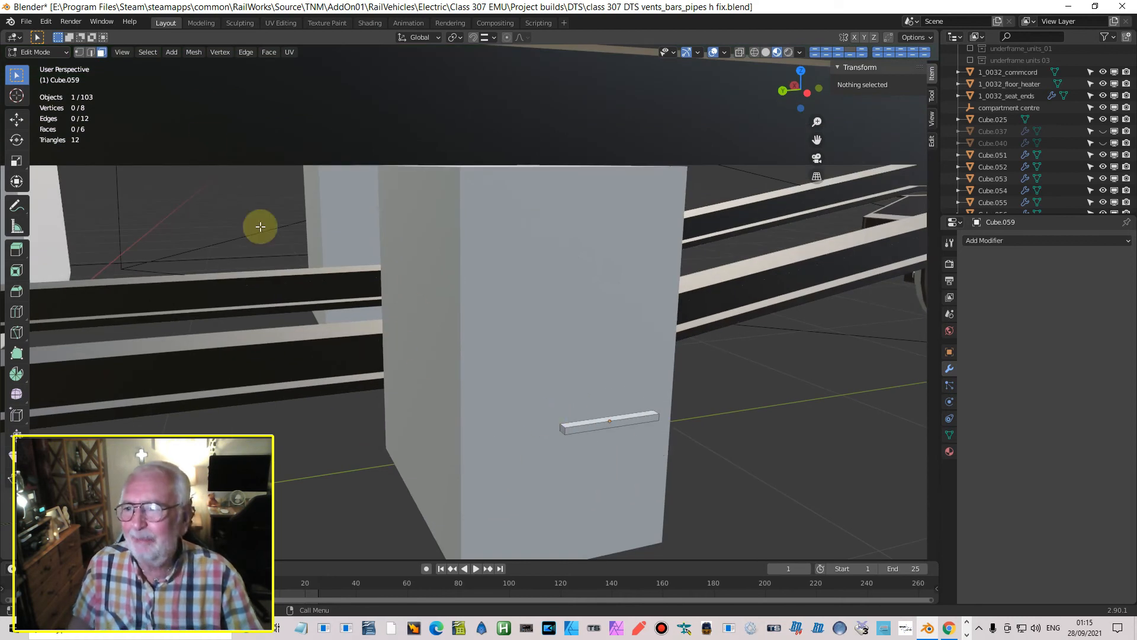
- Extrude both end faces of the bar in place and scale them outward along Y by about 1.2
left_click(562, 428)
middle_click_drag(665, 452, 297, 399)
left_click(256, 404, "shift")
left_click(248, 401, "shift")
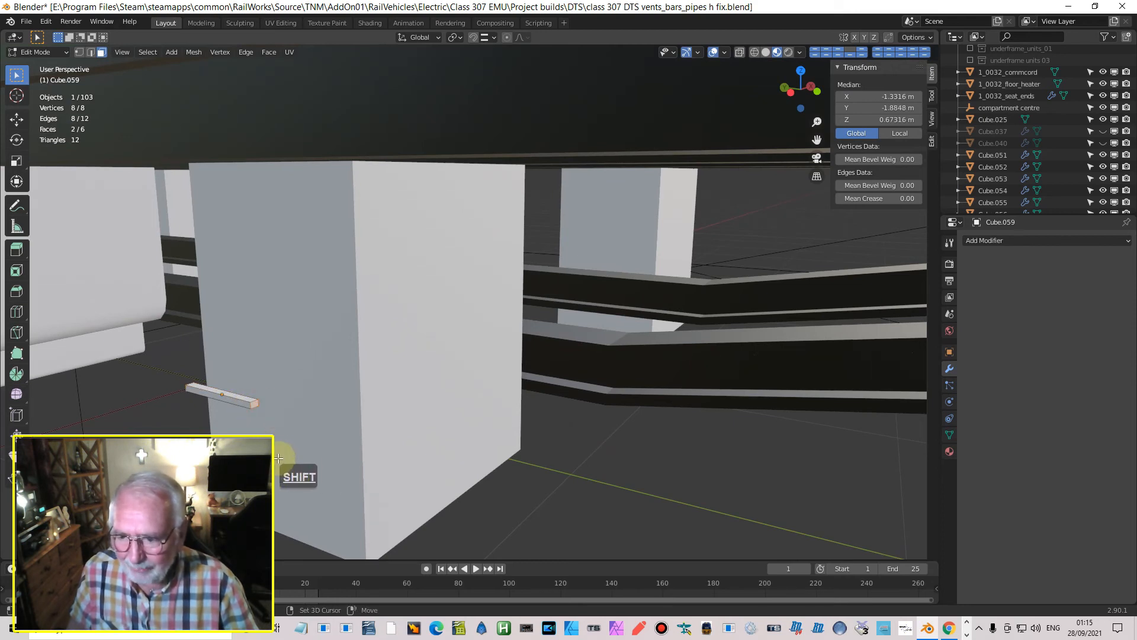
middle_click_drag(284, 457, 305, 444)
key("ctrl+KP_3")
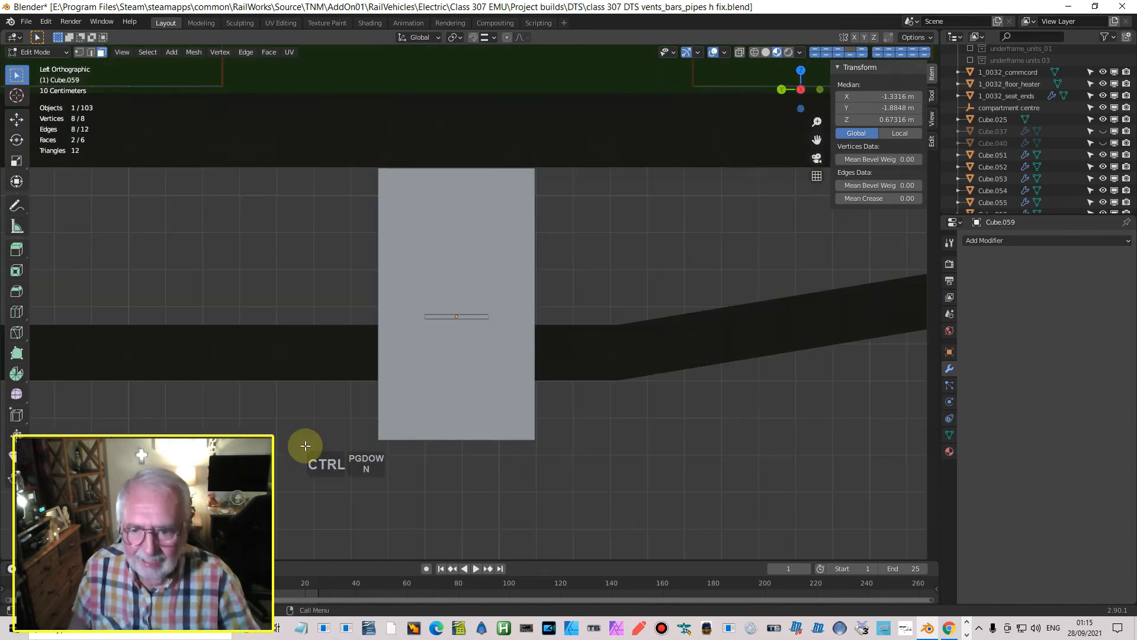
key("e")
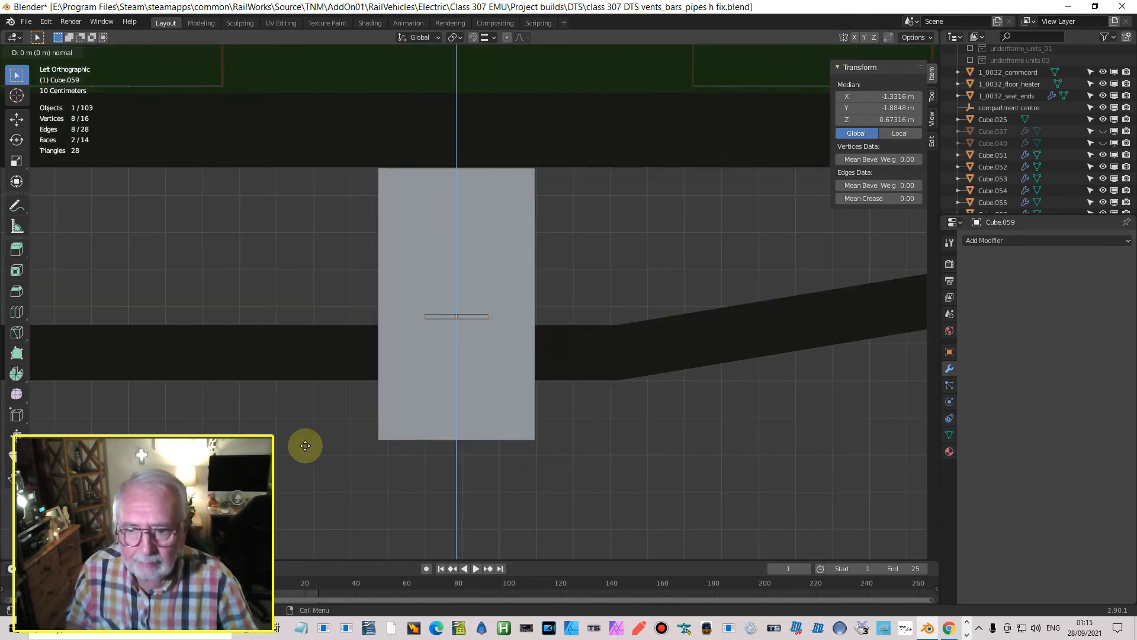
key("Return")
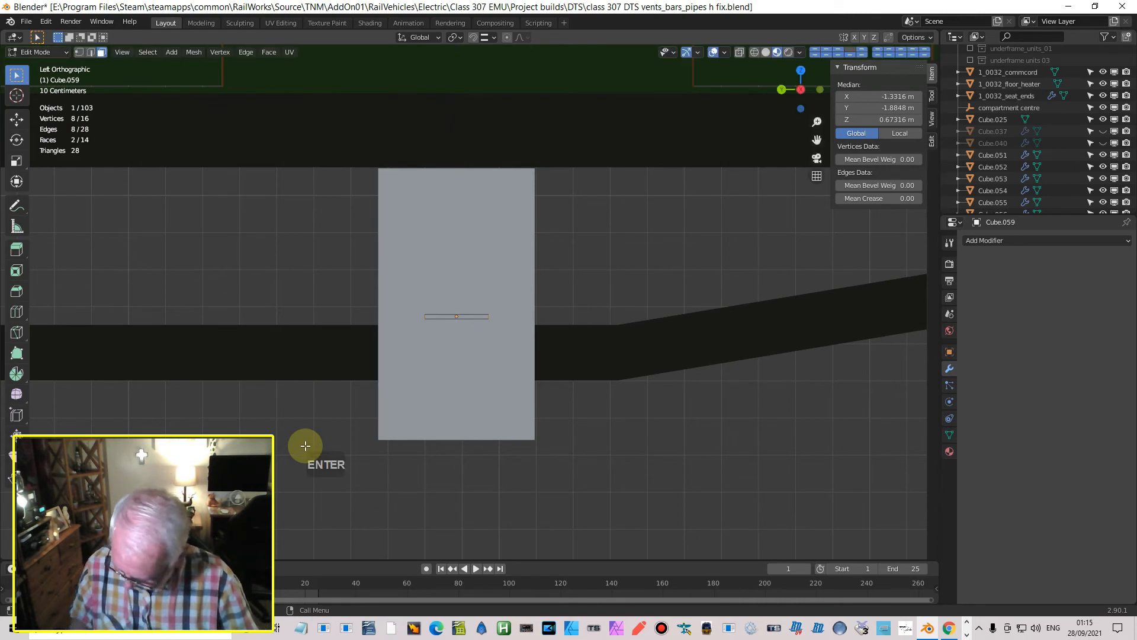
key("s")
key("y")
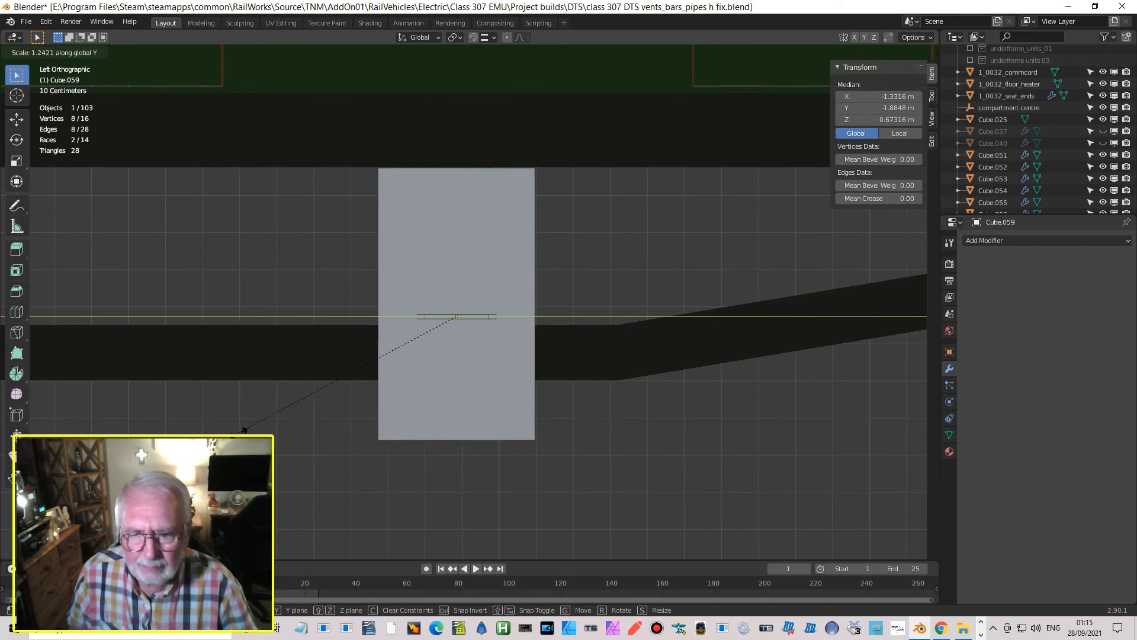
left_click(251, 432)
- Shorten the new end segments slightly along Y so the bar is about 0.2 m long overall
middle_click_drag(251, 432, 297, 467)
middle_click_drag(620, 529, 501, 454, "shift")
scroll(512, 477, "up", 2)
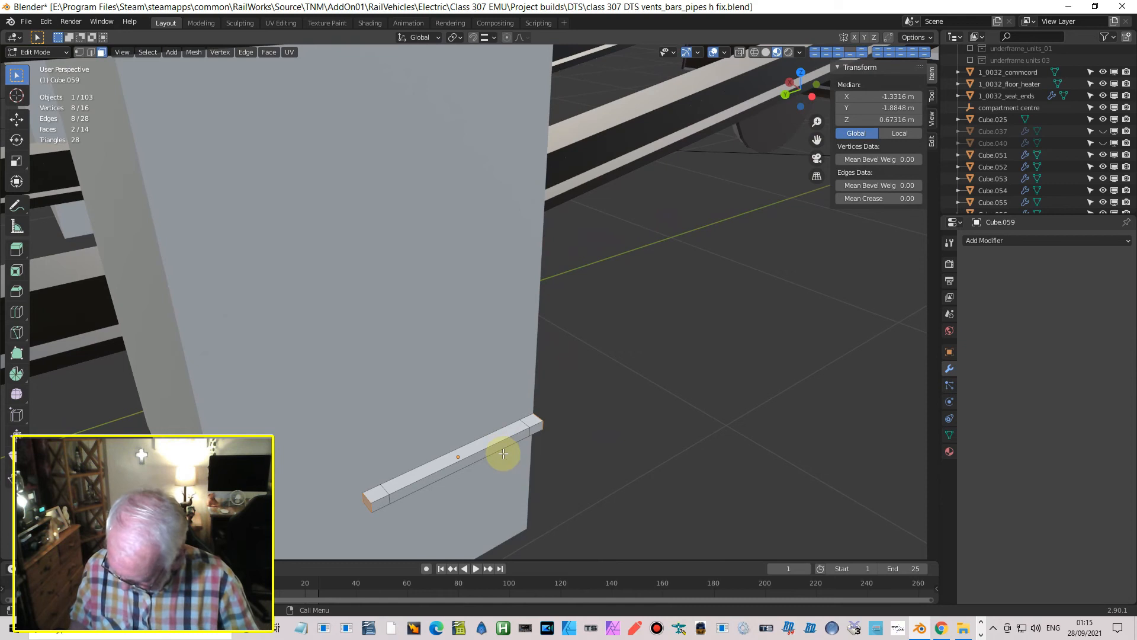
key("s")
key("y")
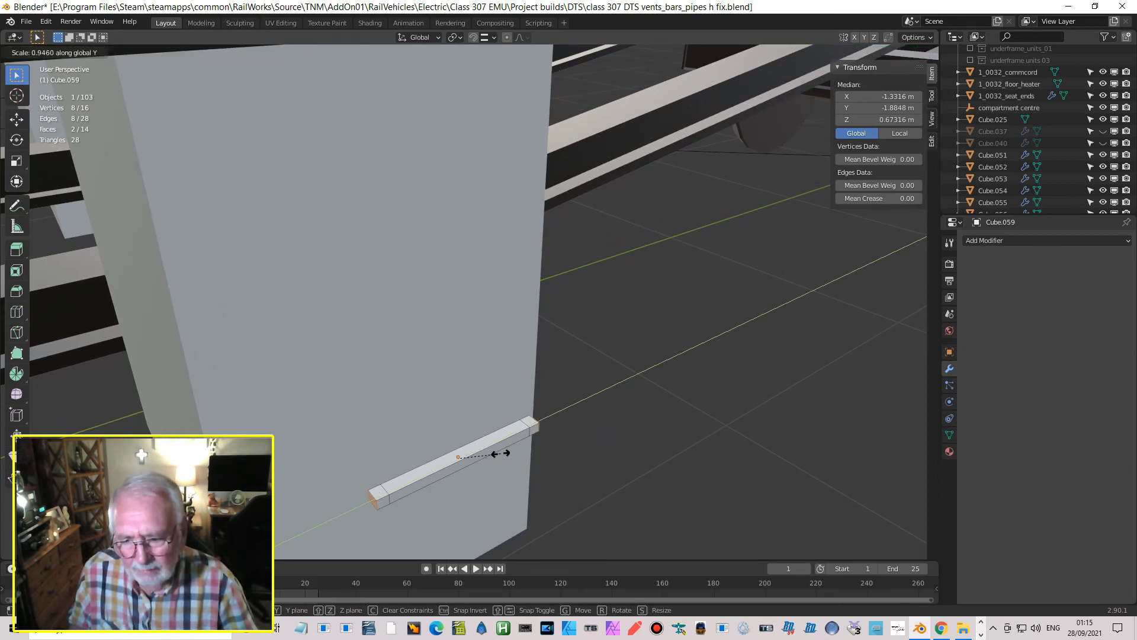
left_click(501, 454)
- Extrude the box-facing faces of both end segments about 0.04 m along global X toward the box to form the handle's legs
middle_click_drag(425, 445, 478, 431)
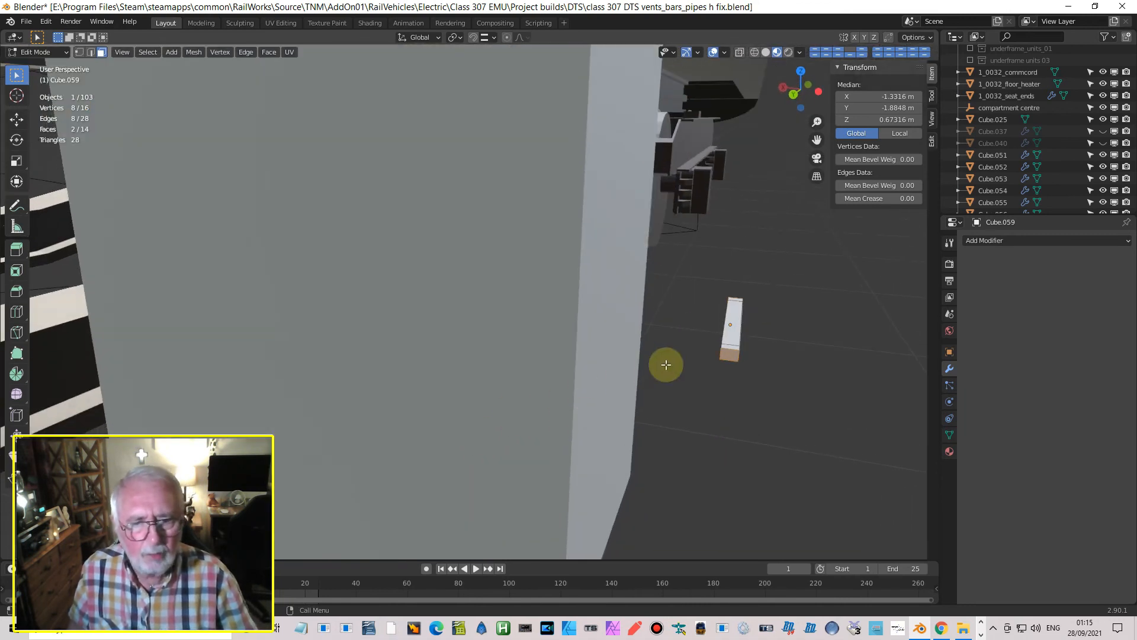
middle_click_drag(666, 365, 673, 348)
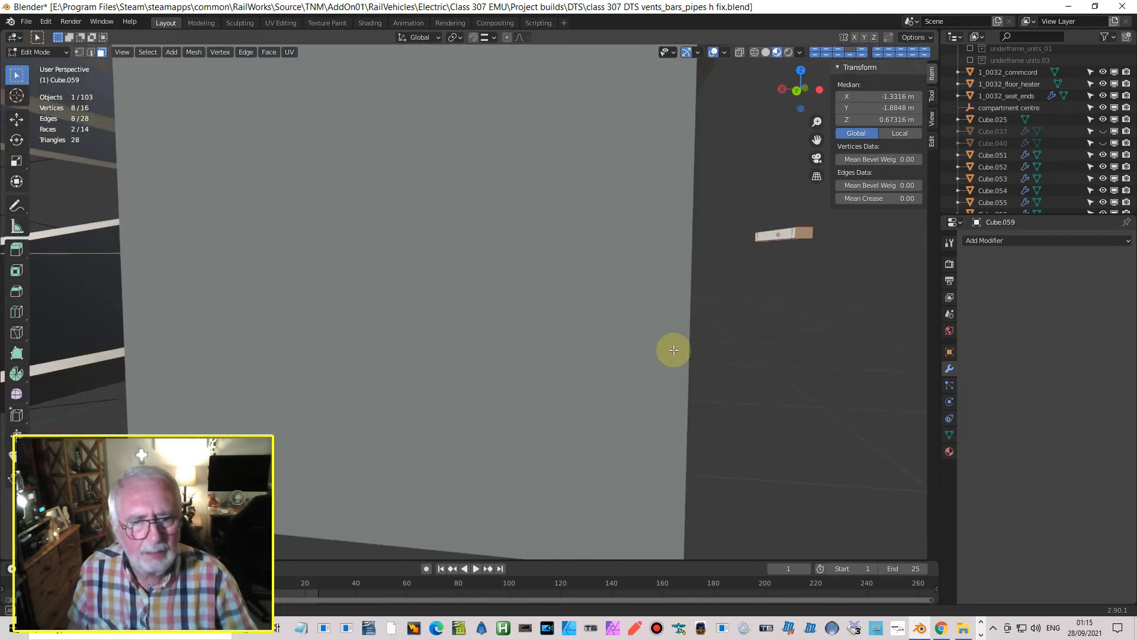
left_click(791, 247)
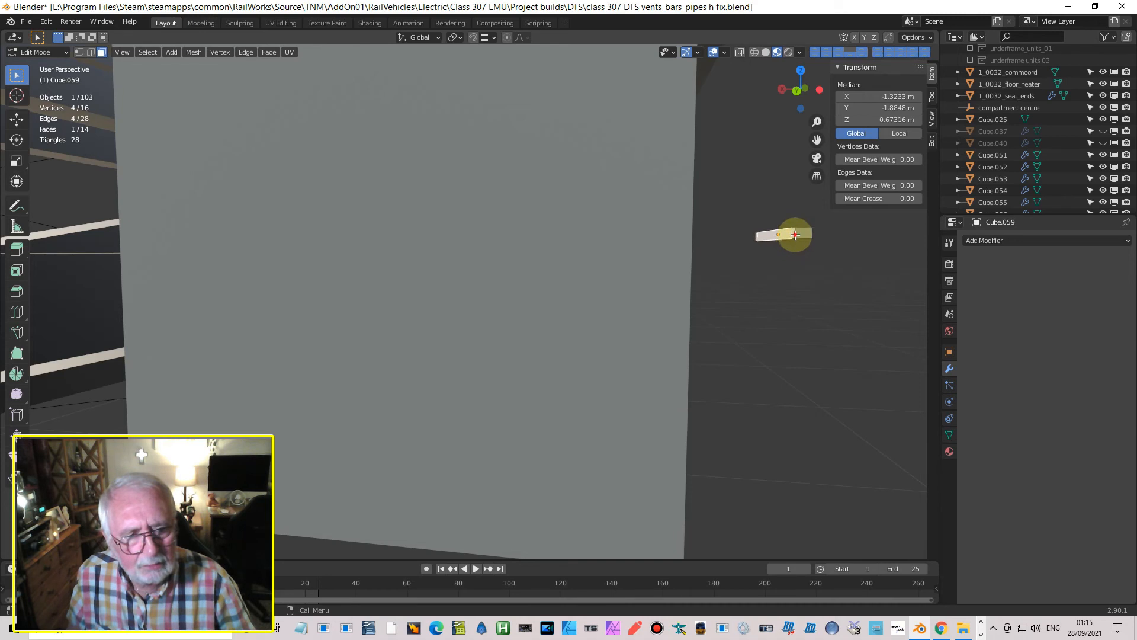
left_click(758, 238, "shift")
left_click(757, 237, "shift")
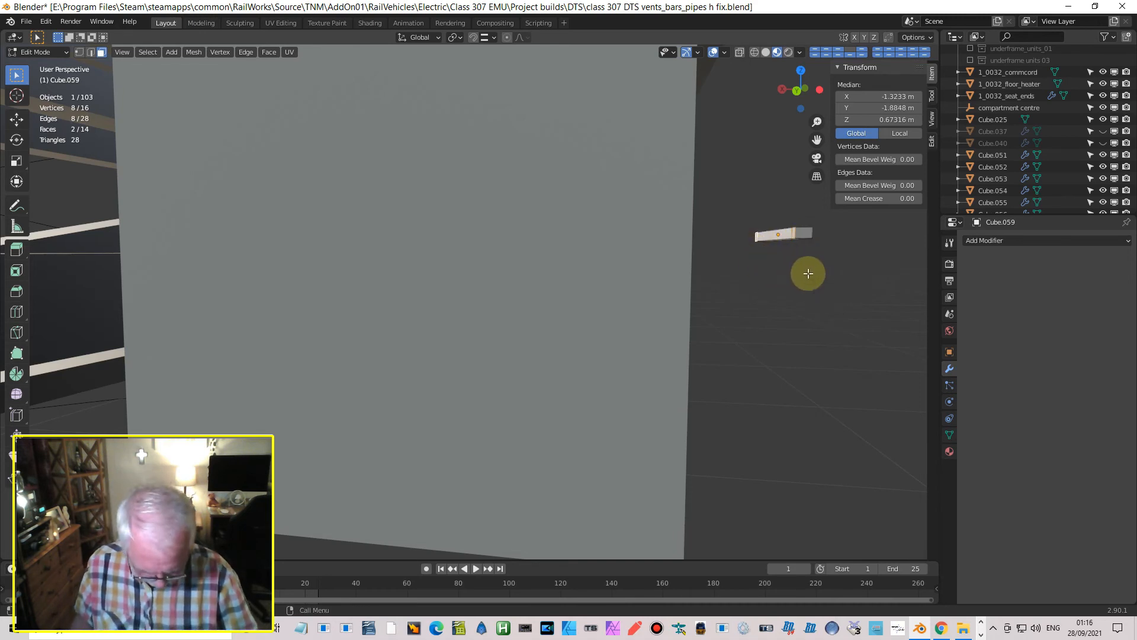
key("ctrl+KP_1")
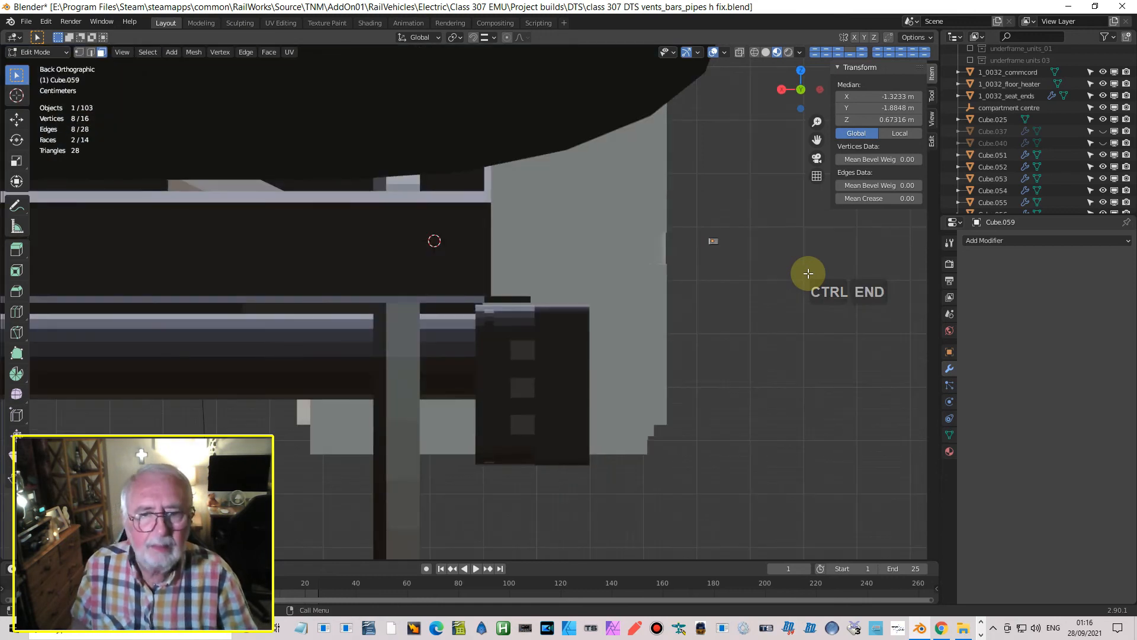
key("e")
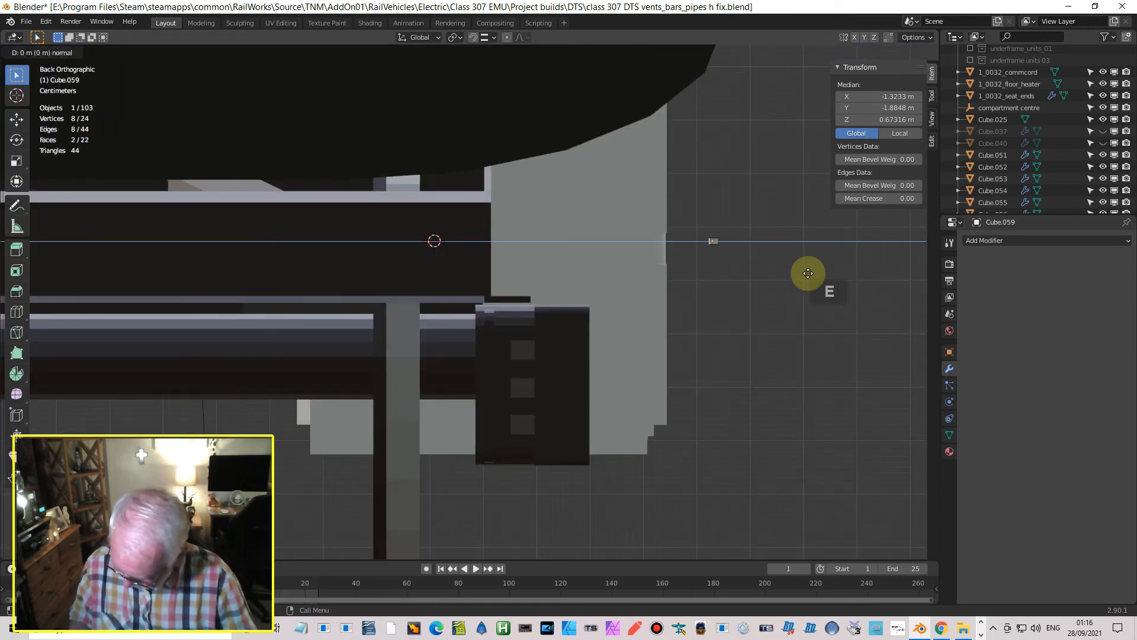
key("x")
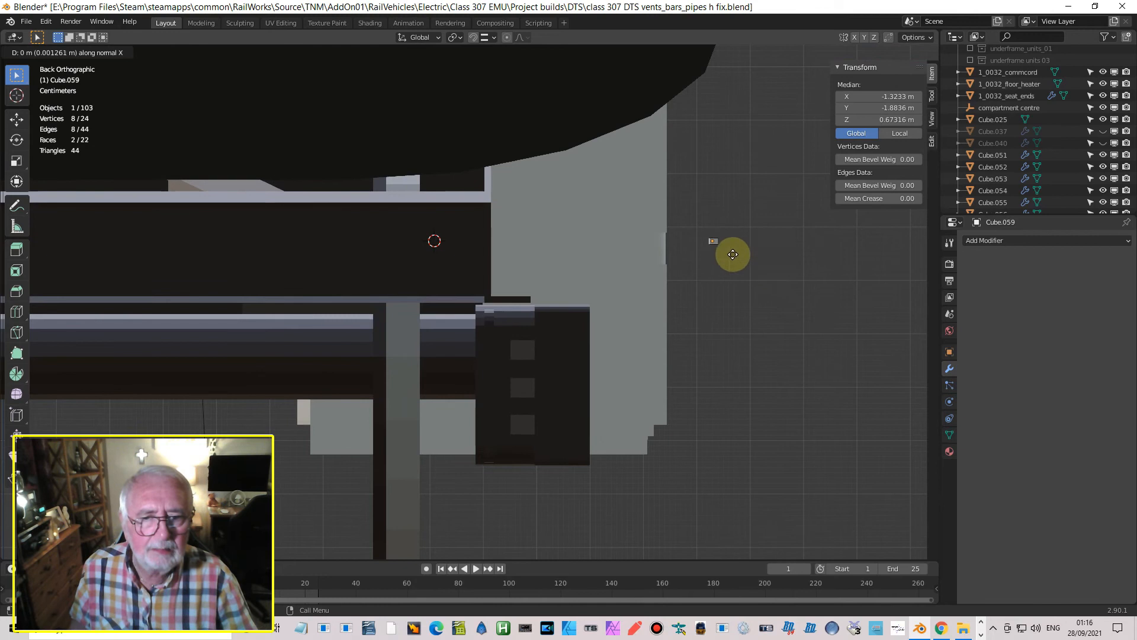
key("x")
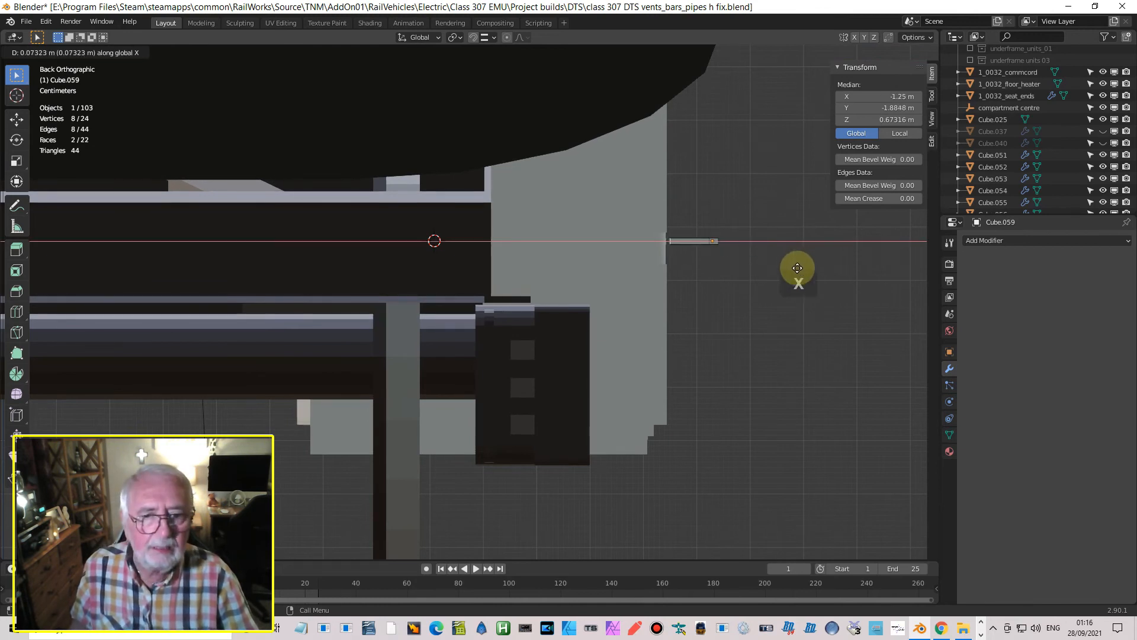
left_click(786, 265)
- Raise the finished handle in side view to near the upper edge of the box, at a Z location of about 1.0 m
middle_click_drag(788, 262, 662, 293)
scroll(652, 296, "down", 4)
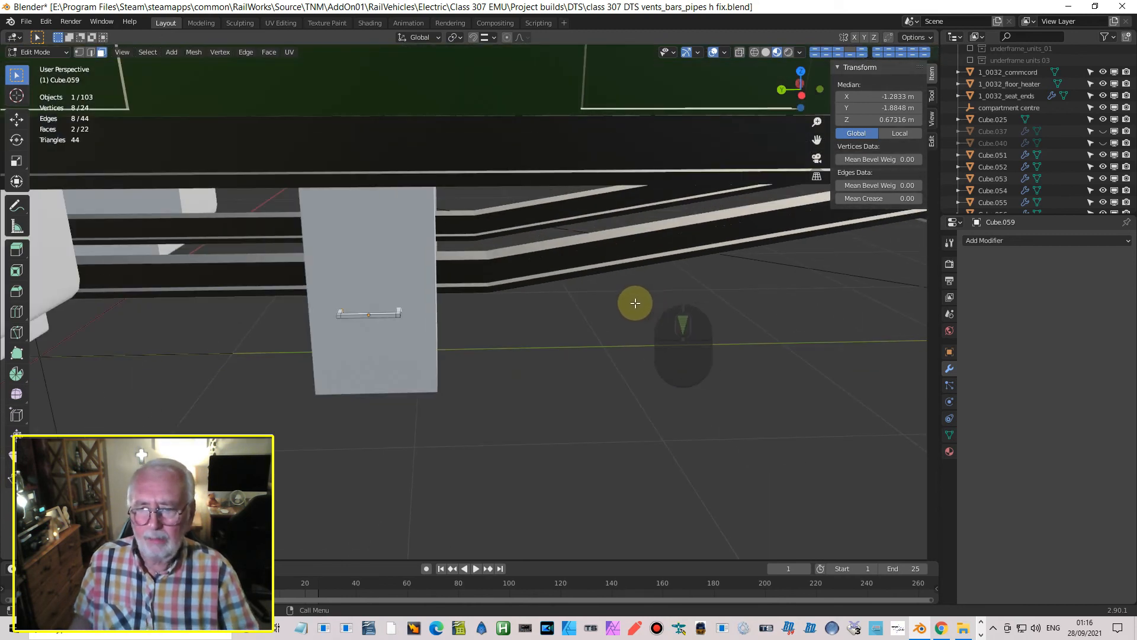
key("ctrl+KP_3")
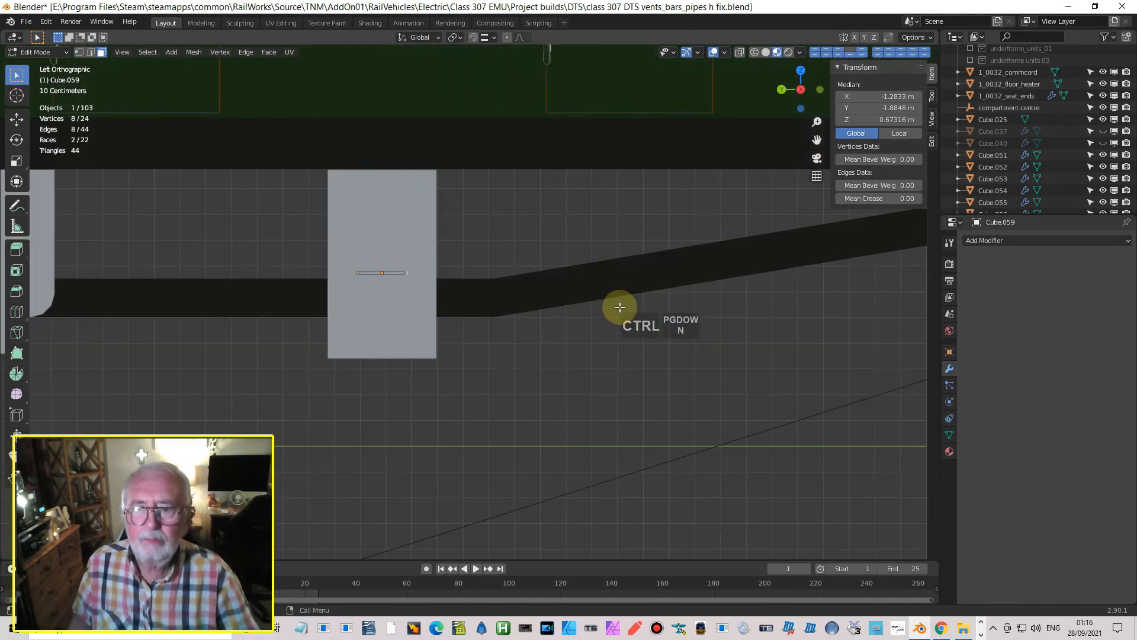
key("Tab")
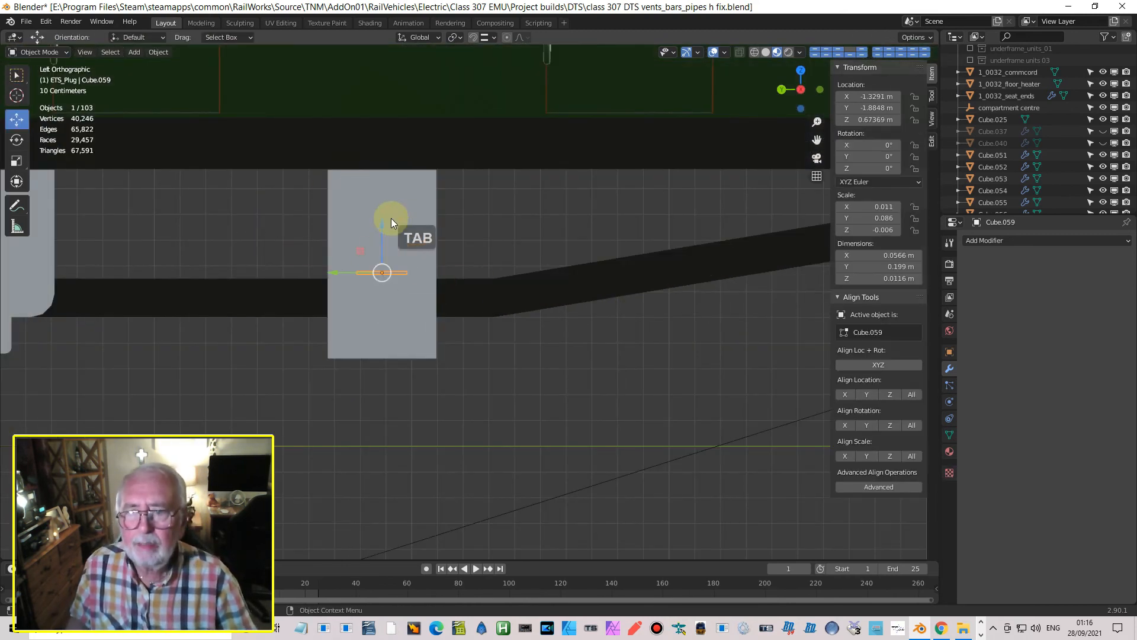
left_click_drag(382, 223, 386, 135)
key("shift")
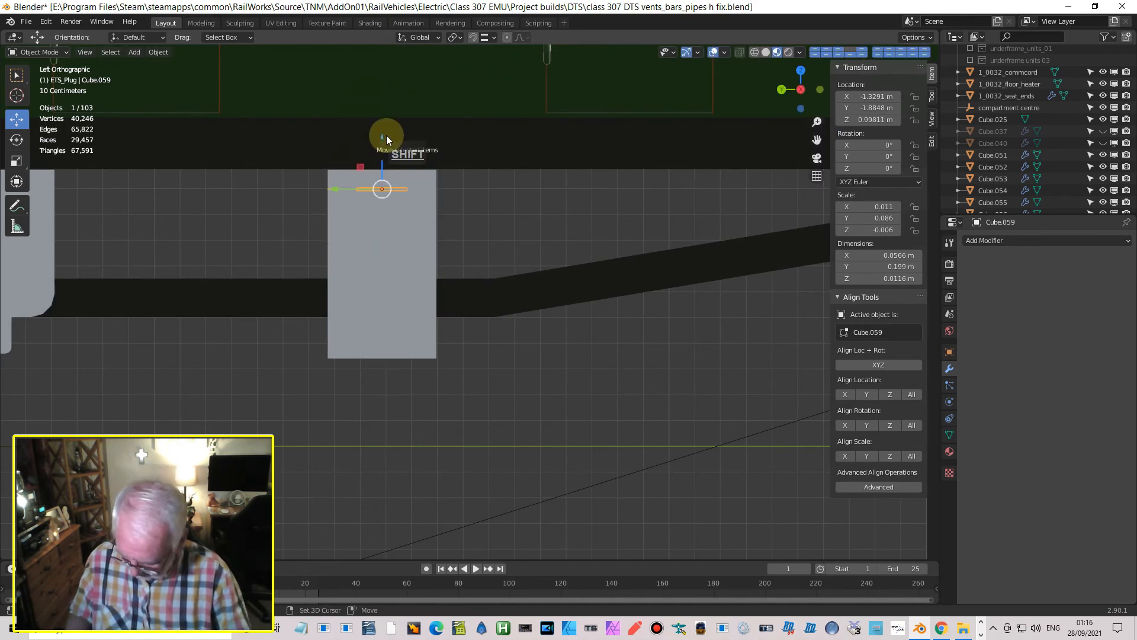
- Duplicate the handle and lower the copy to near the bottom of the box, at a Z location of about 0.42 m
key("shift+d")
right_click(386, 135)
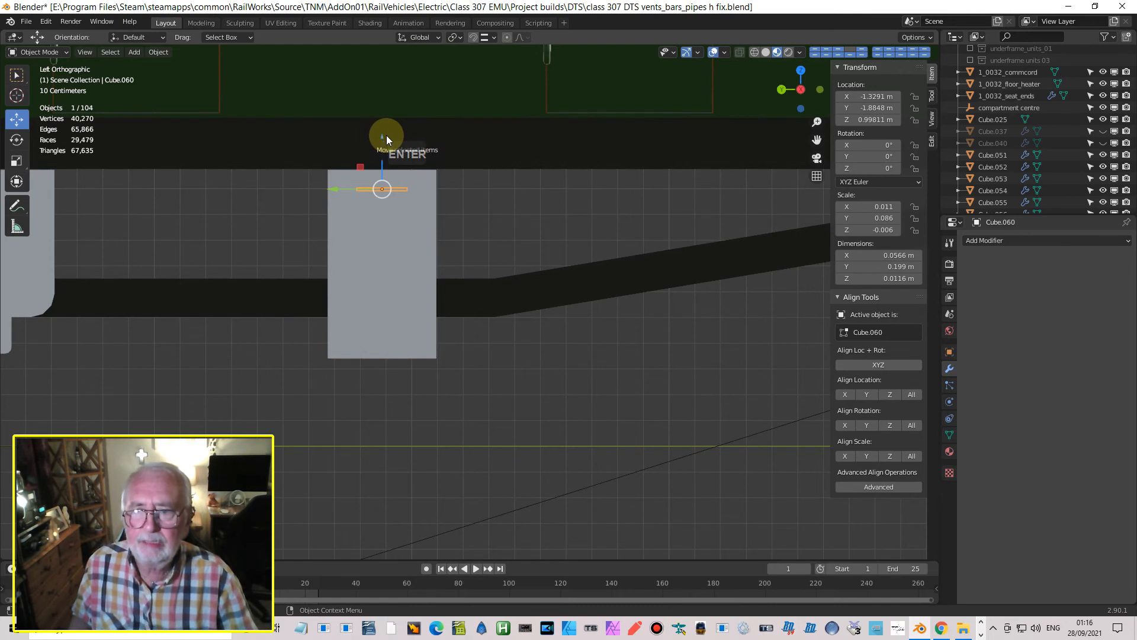
left_click_drag(385, 142, 409, 293)
middle_click_drag(434, 300, 553, 147)
scroll(536, 279, "up", 2)
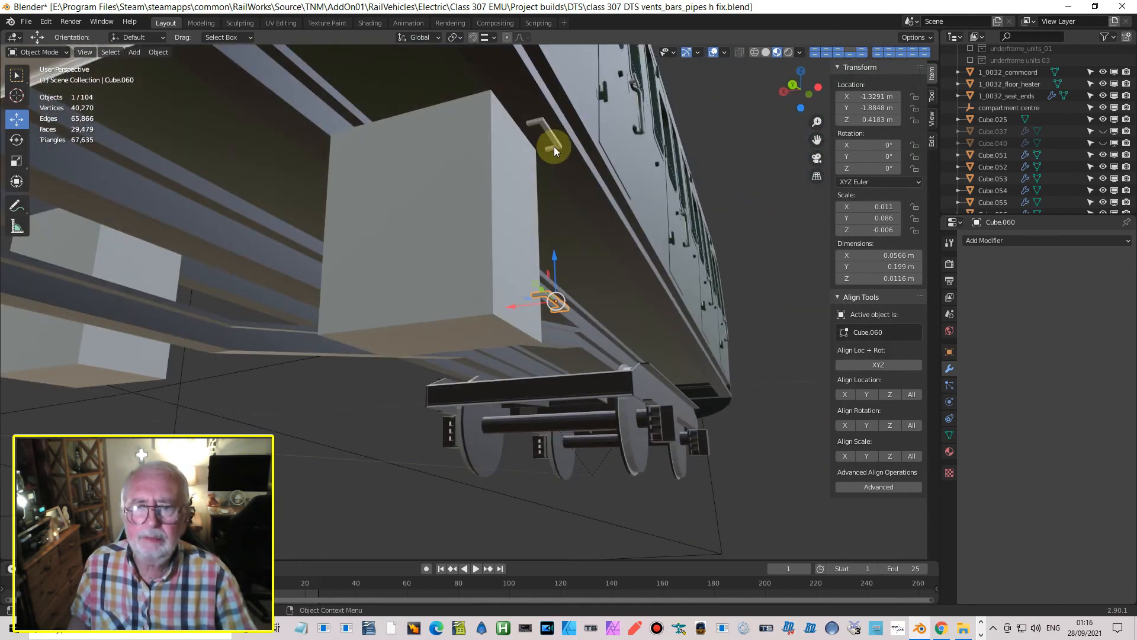
- Move both handles along X against the outer face of the box, to an X location of about -1.25 m
left_click(549, 132, "shift")
left_click_drag(508, 222, 486, 234)
middle_click_drag(524, 241, 492, 278)
- Add a Mirror modifier on the X axis to the upper handle, with universal_mirror as the mirror object
left_click(997, 241)
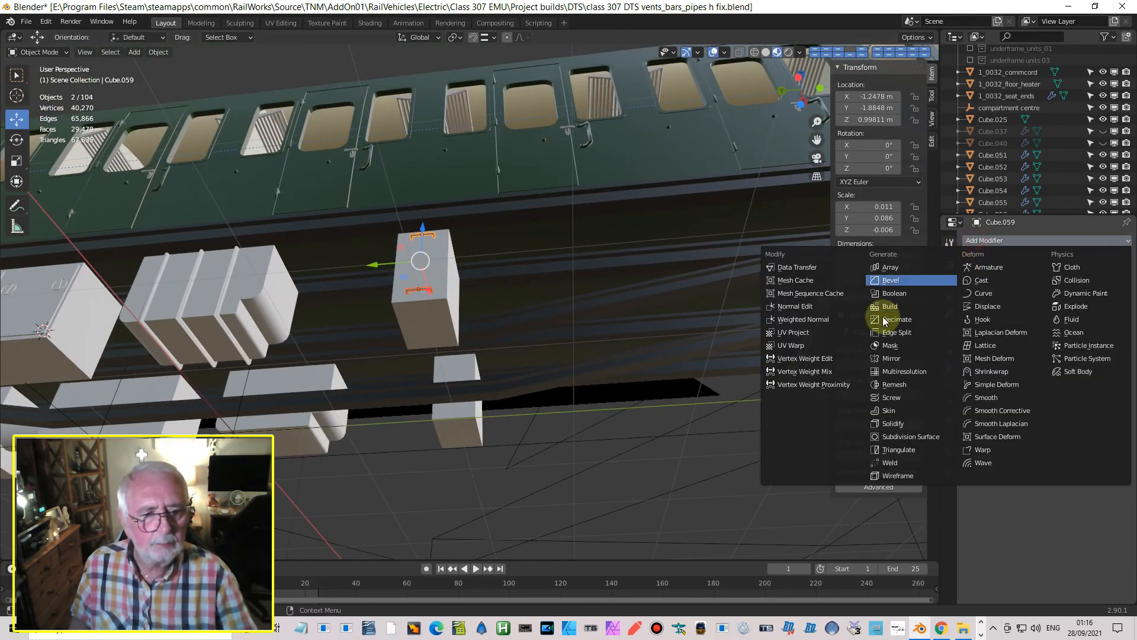
left_click(898, 359)
left_click(1050, 350)
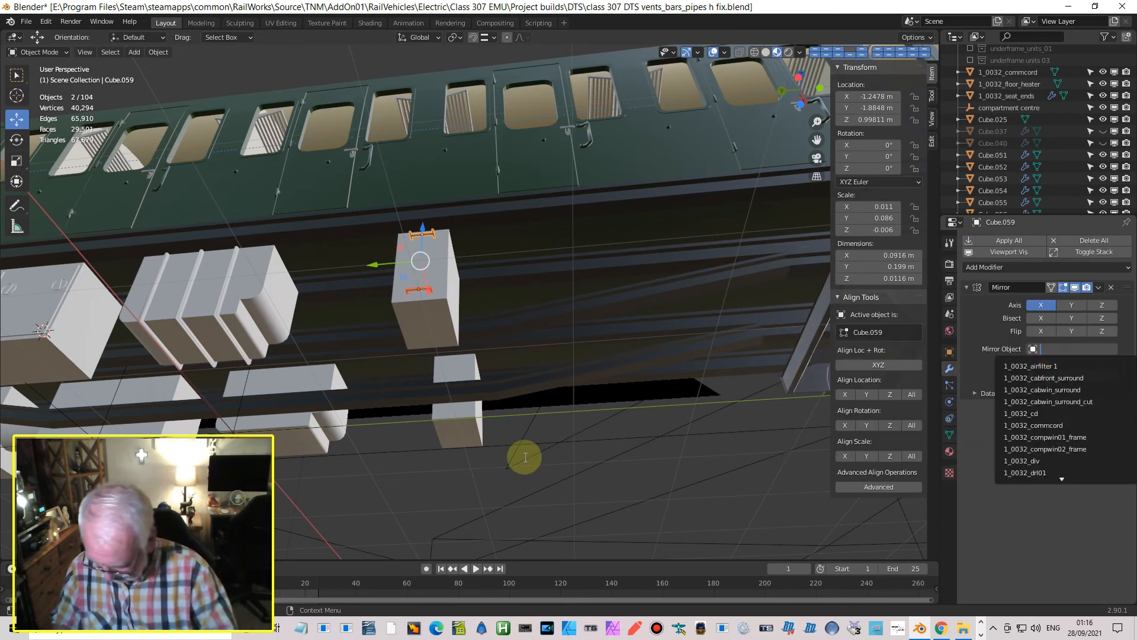
type("uni")
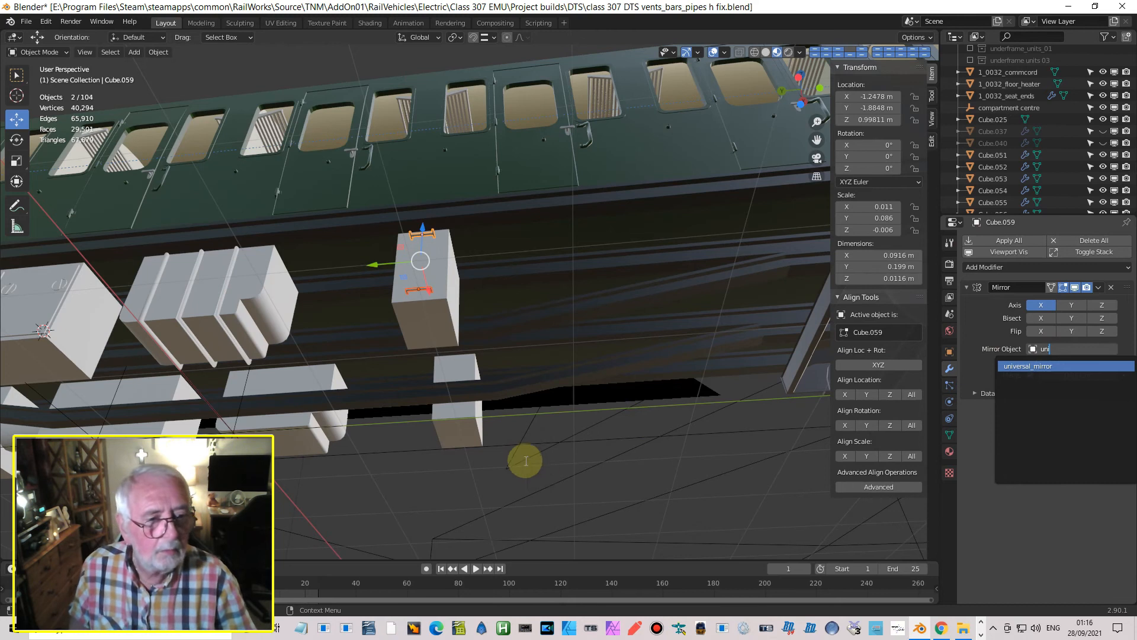
left_click(1029, 367)
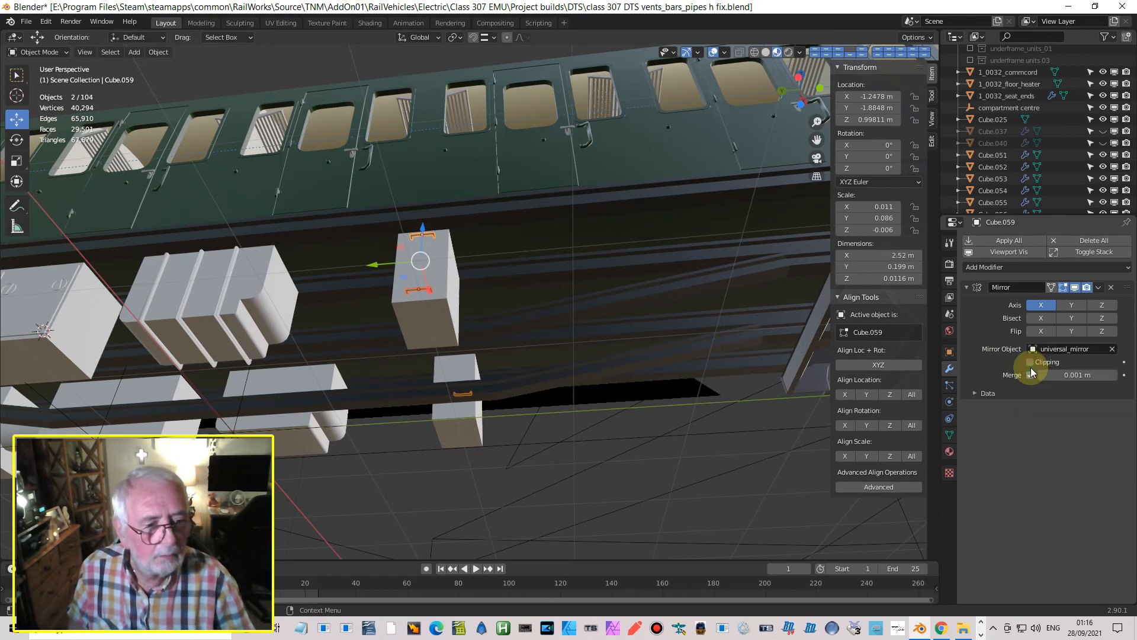
middle_click_drag(537, 388, 1131, 345)
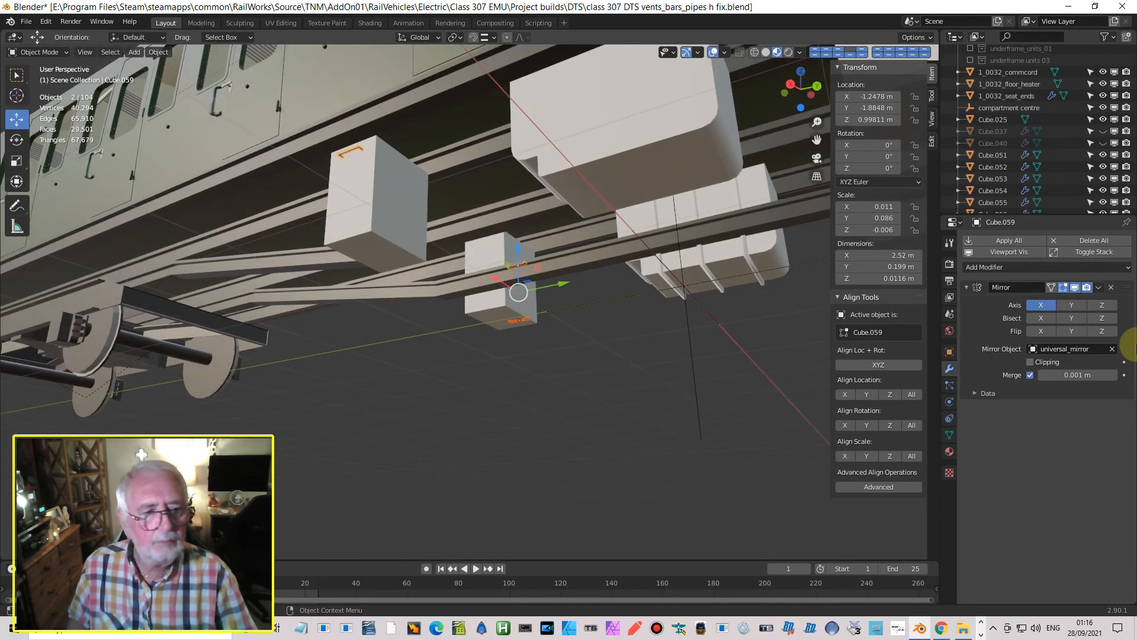
- Give the lower handle a Mirror modifier on the X axis, using universal_mirror as its mirror object
middle_click_drag(620, 318, 628, 284)
left_click(443, 317)
left_click(998, 241)
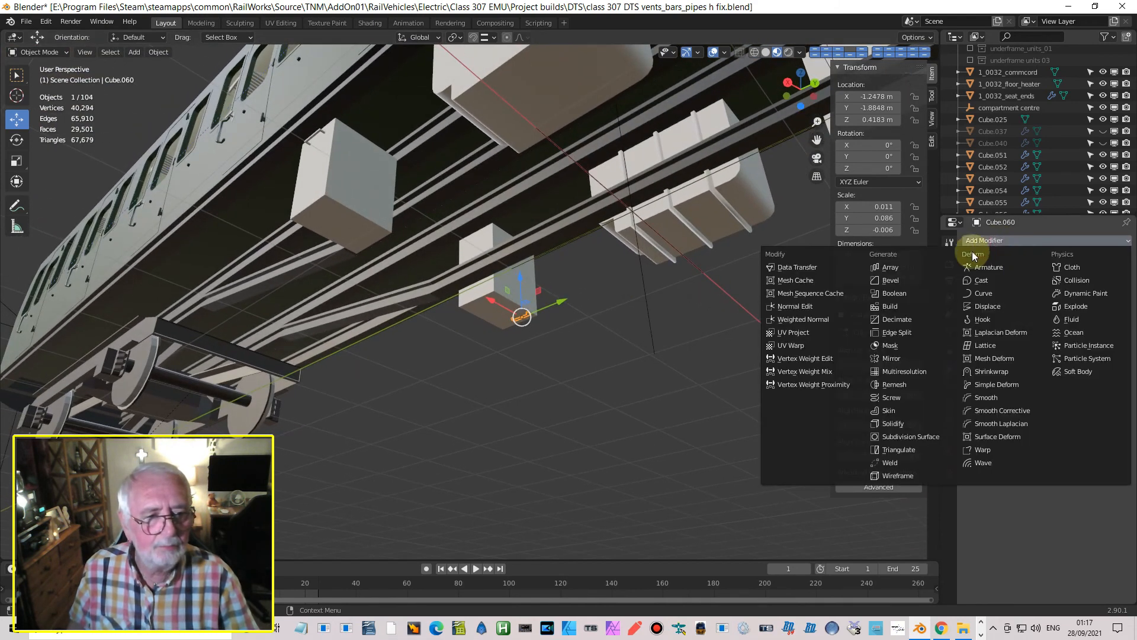
left_click(925, 359)
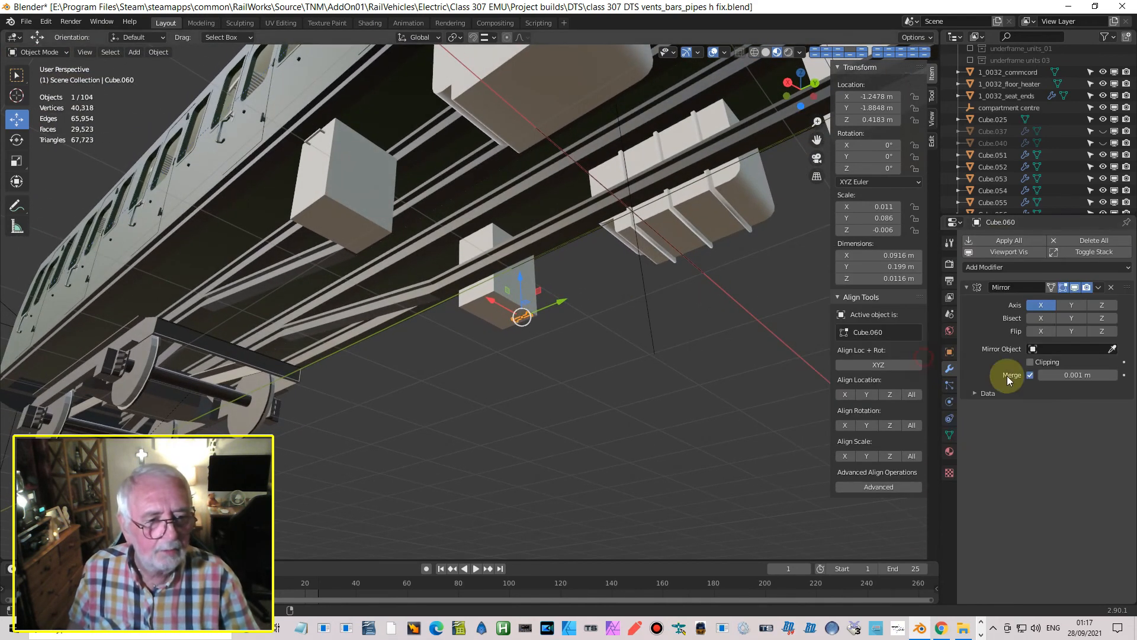
left_click(1073, 348)
type("universal_mirror")
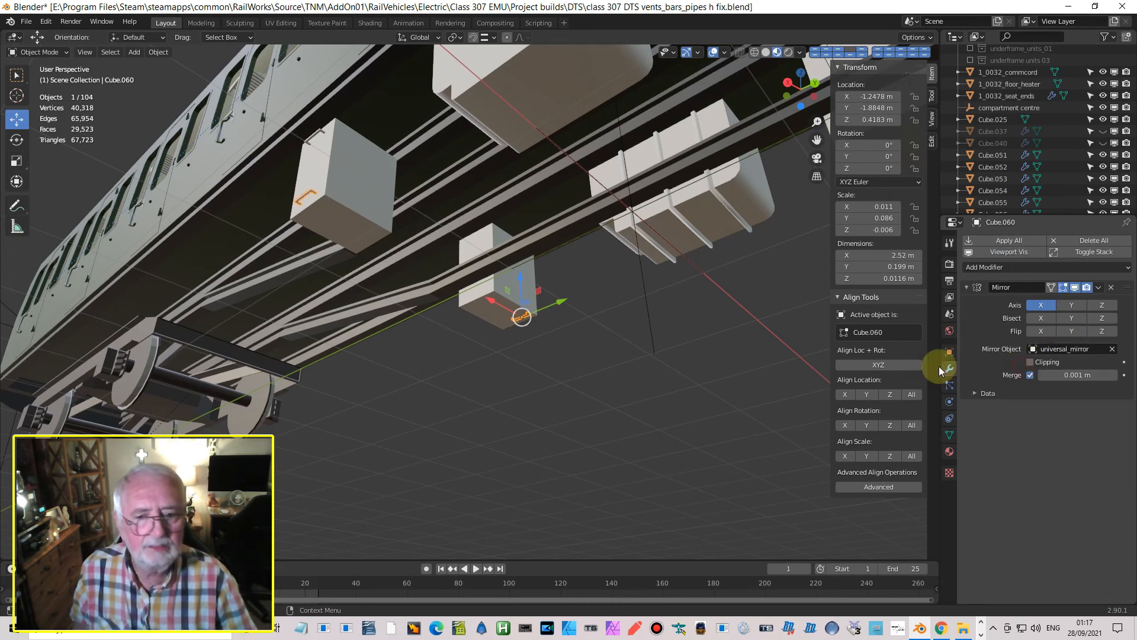
left_click(1024, 366)
- Join the upper and lower handles to the narrow box as one object, with the box as the active object
middle_click_drag(498, 298, 222, 350)
scroll(414, 381, "down", 2)
scroll(371, 348, "up", 3)
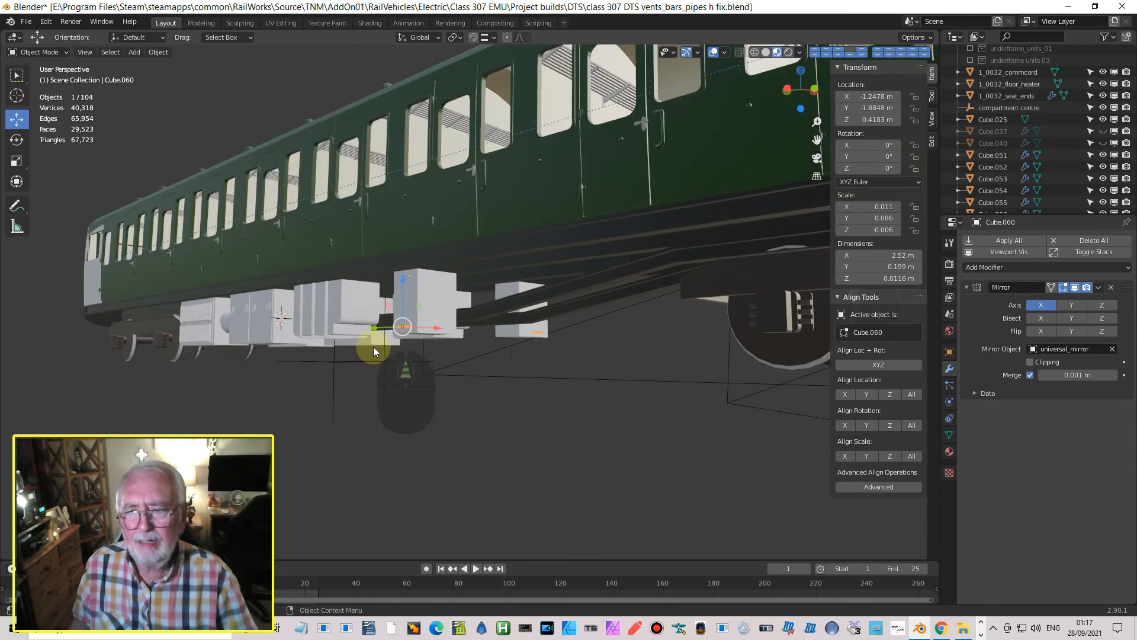
middle_click_drag(407, 303, 591, 353)
middle_click_drag(264, 354, 670, 340, "shift")
left_click(398, 206)
left_click(393, 349, "shift")
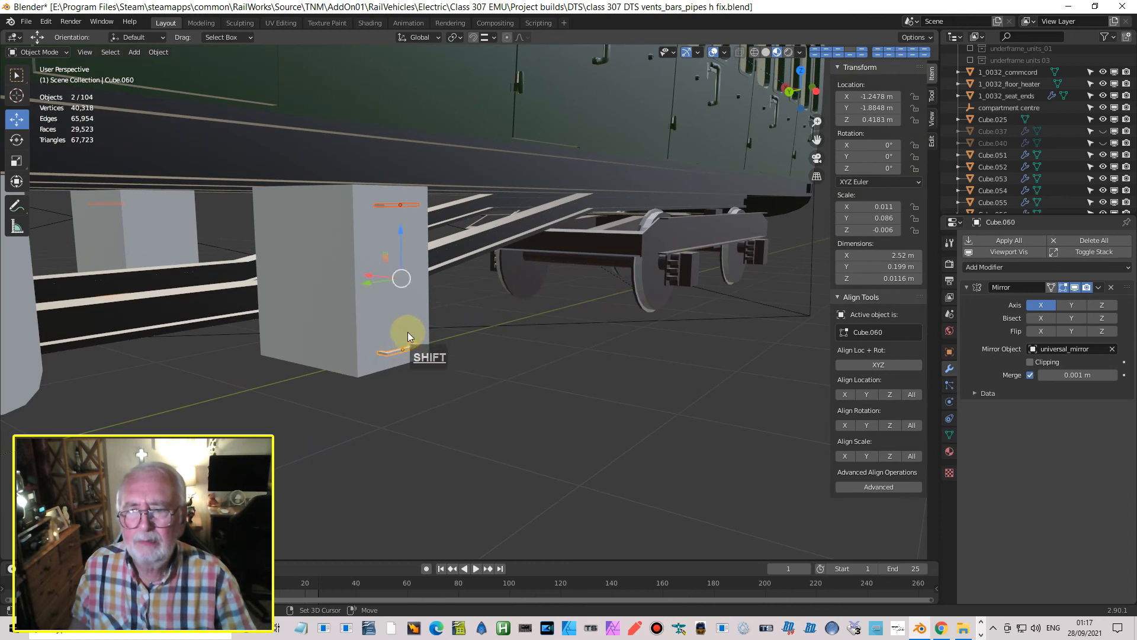
left_click(380, 329, "shift")
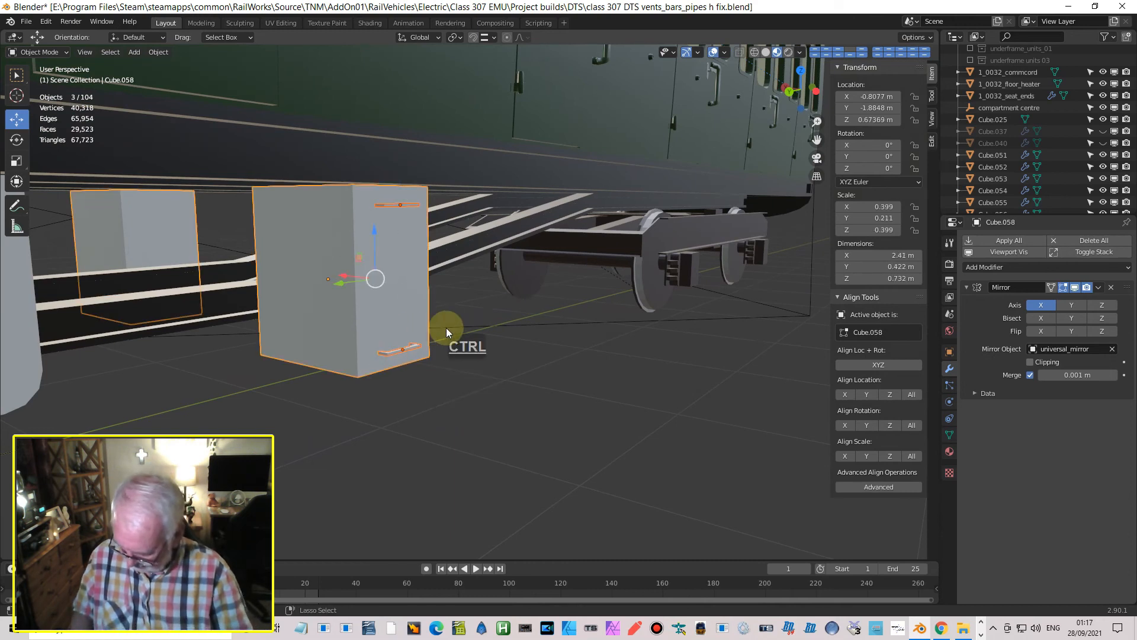
key("ctrl+j")
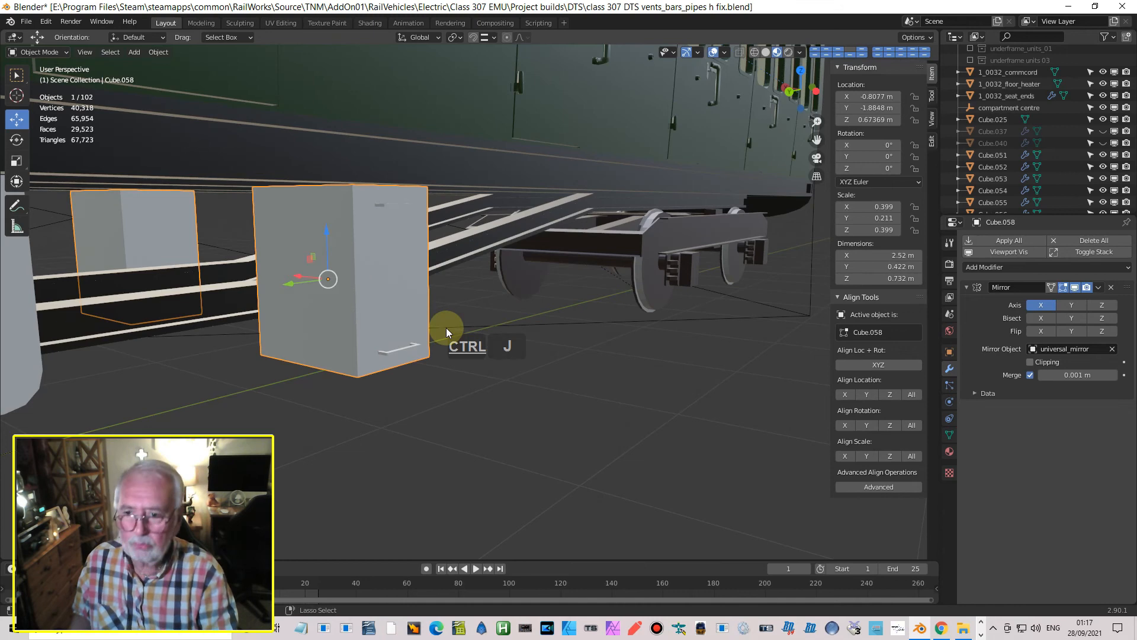
- Duplicate the box with its handles and move the copy along Y toward the nearby bogie, to a Y location of about -2.98 m
middle_click_drag(446, 328, 296, 317)
middle_click_drag(198, 309, 551, 345, "shift")
scroll(556, 331, "down", 3)
scroll(536, 341, "up", 5)
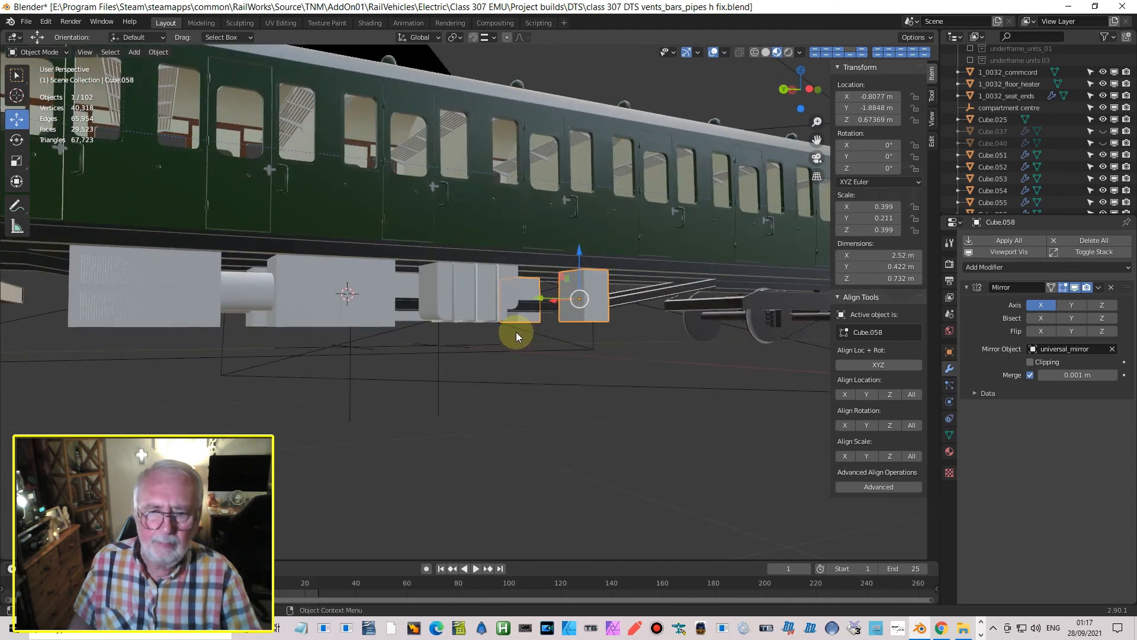
middle_click_drag(454, 326, 419, 267)
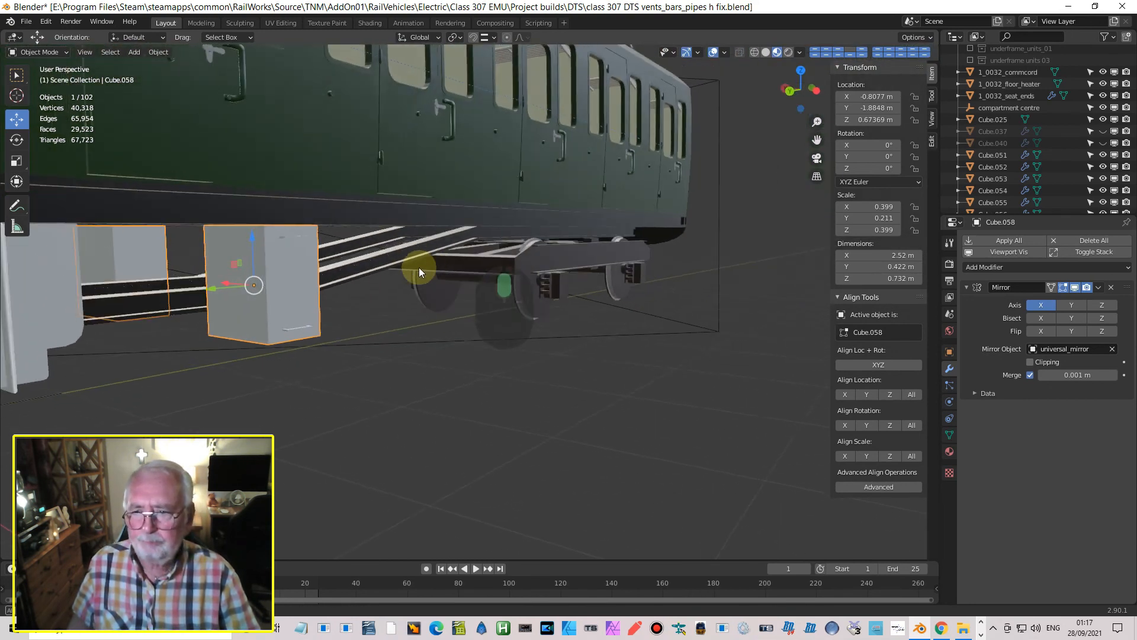
key("shift+d")
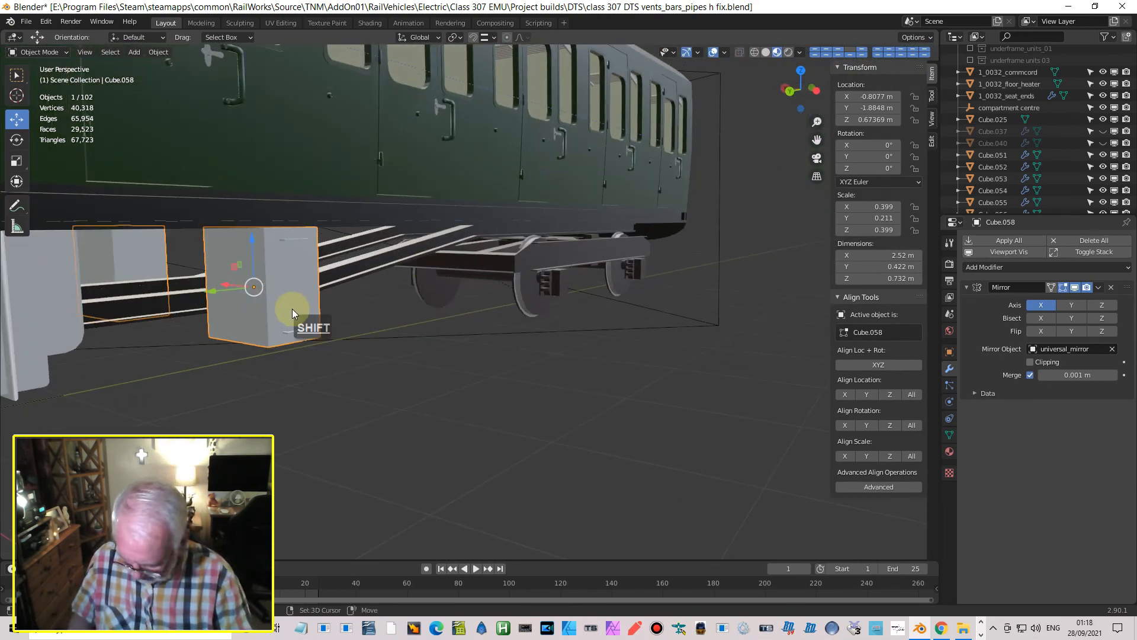
key("shift+Return")
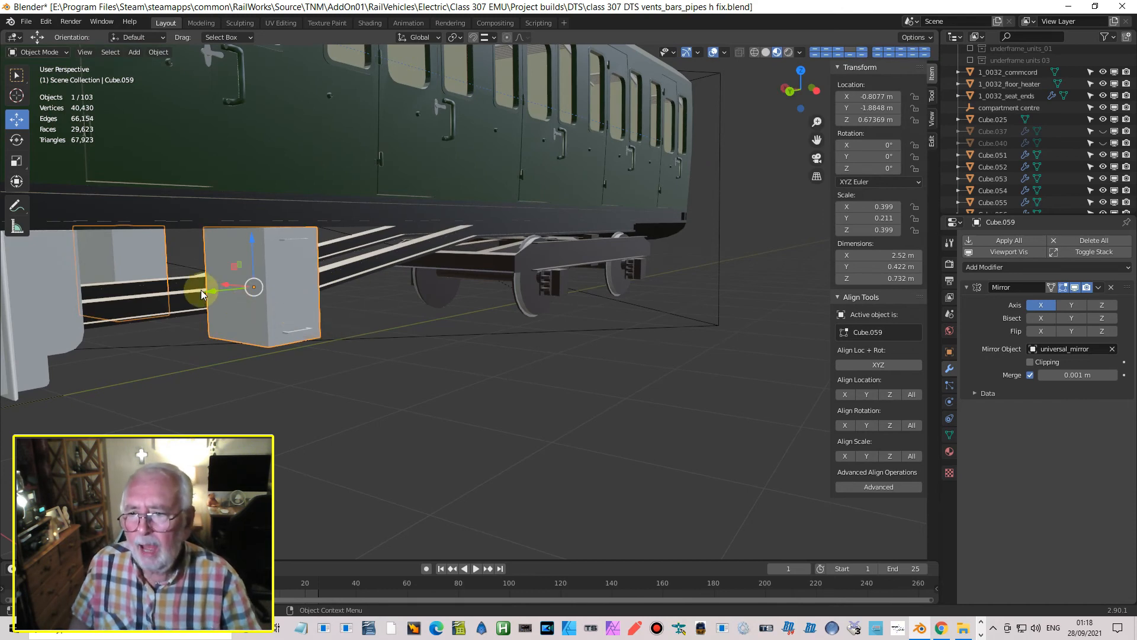
left_click_drag(204, 290, 326, 284)
middle_click_drag(325, 285, 417, 271)
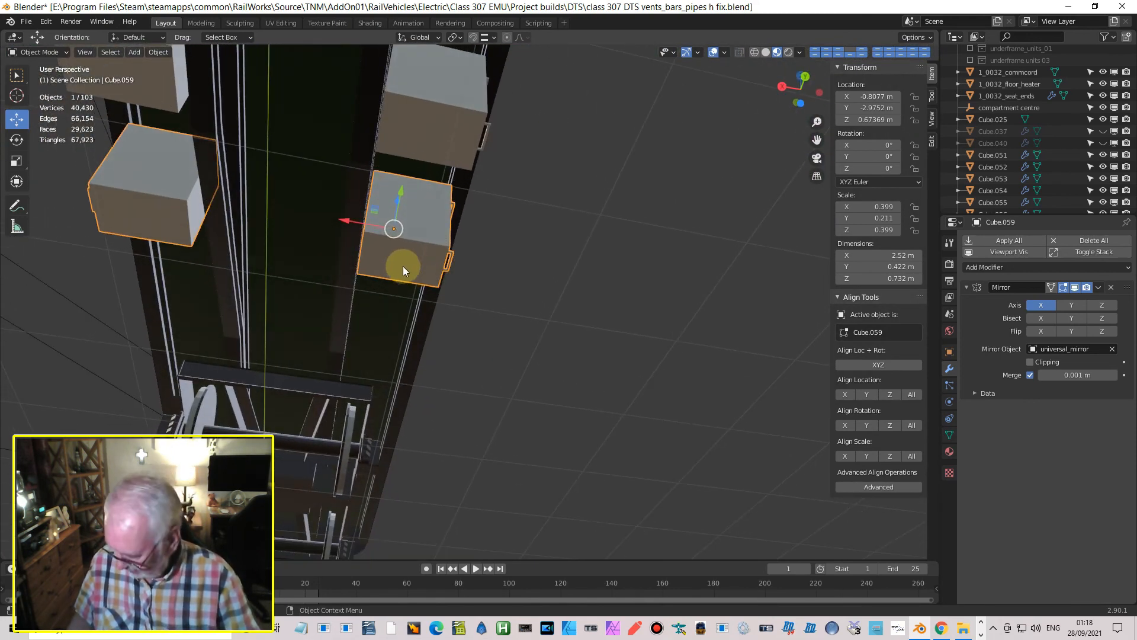
- Make the copied box shallower by moving its inner face about 0.31 m along global X toward the handle side
key("Tab")
middle_click_drag(373, 183, 417, 221)
left_click(417, 223)
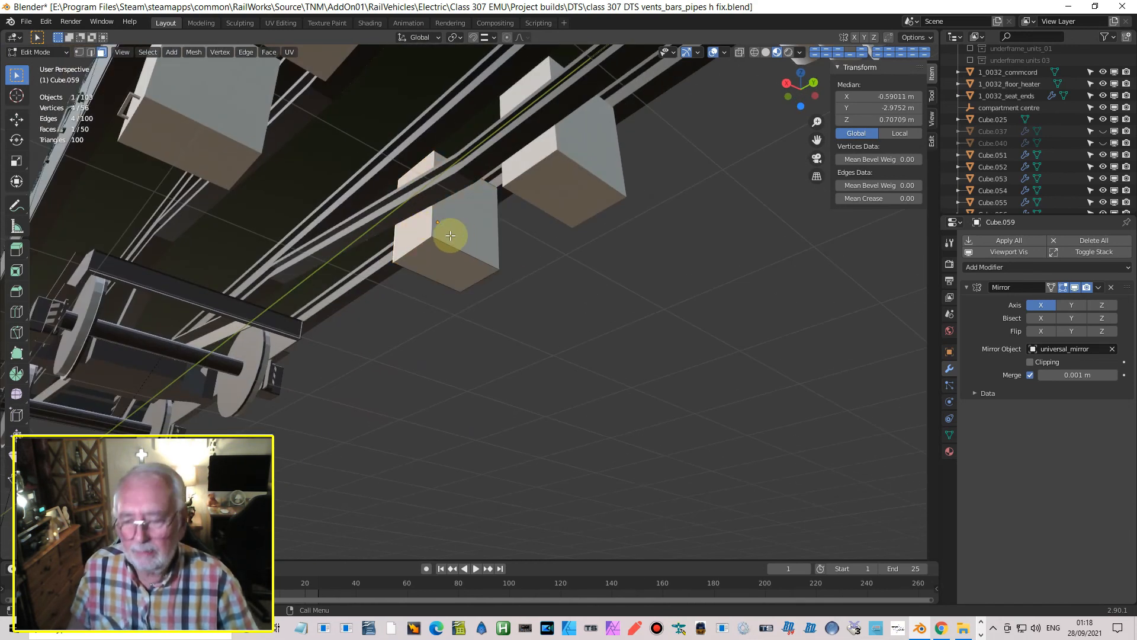
key("g")
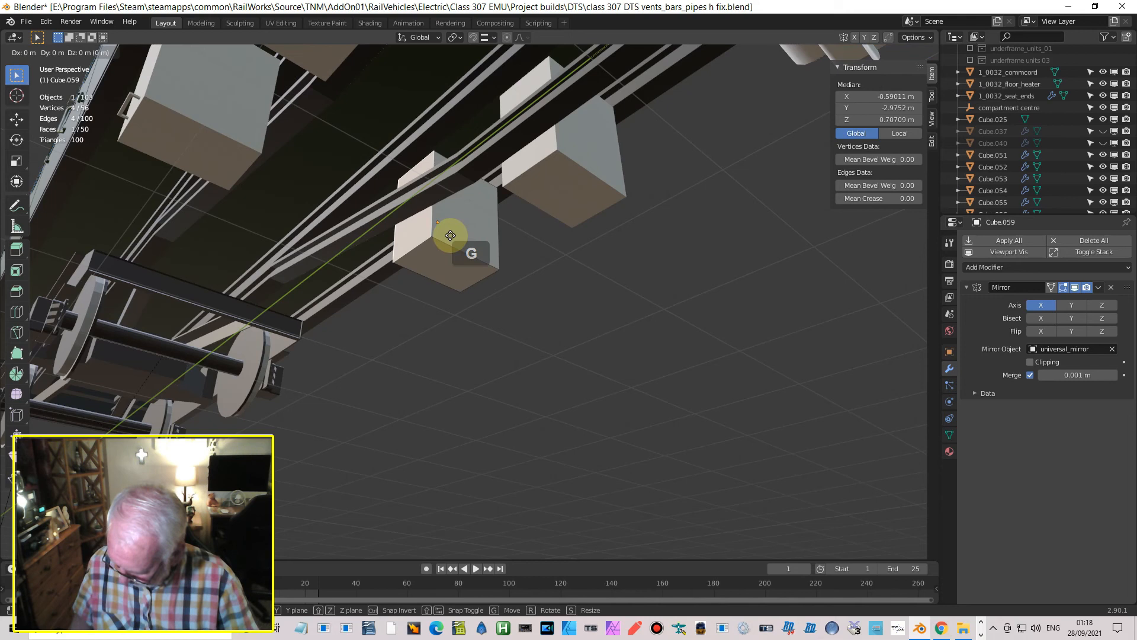
key("x")
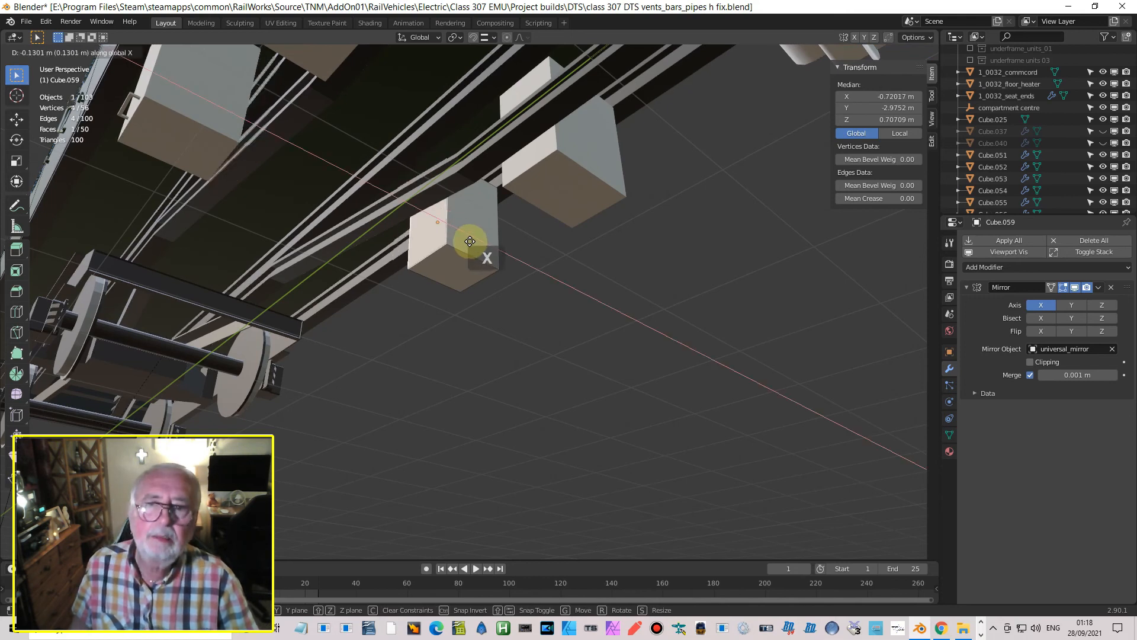
left_click(487, 246)
middle_click_drag(535, 249, 438, 254)
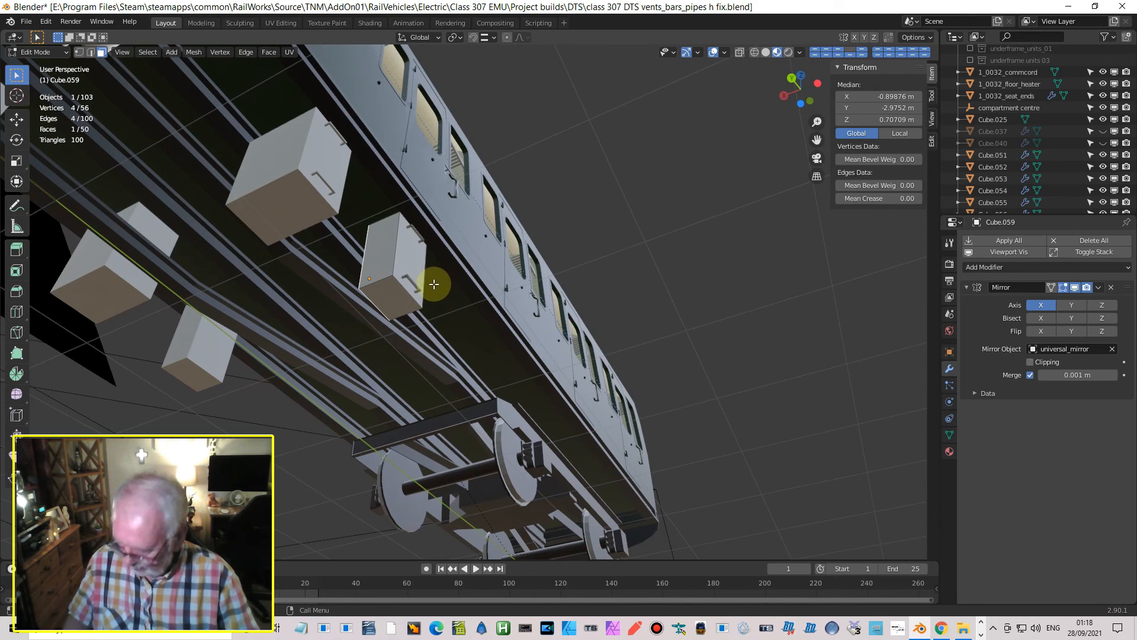
- Move the shallower box inboard along global X to an X location of about -0.6 m
key("Tab")
key("g")
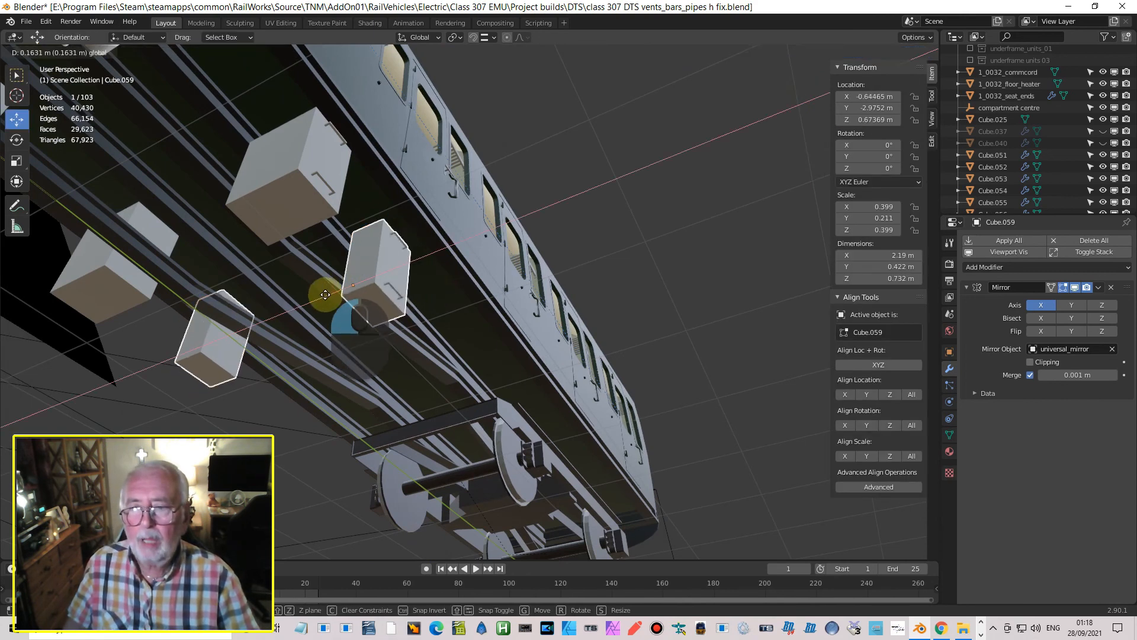
left_click(322, 297)
middle_click_drag(321, 297, 260, 474)
scroll(443, 346, "up", 3)
scroll(345, 341, "down", 4)
scroll(526, 330, "up", 7)
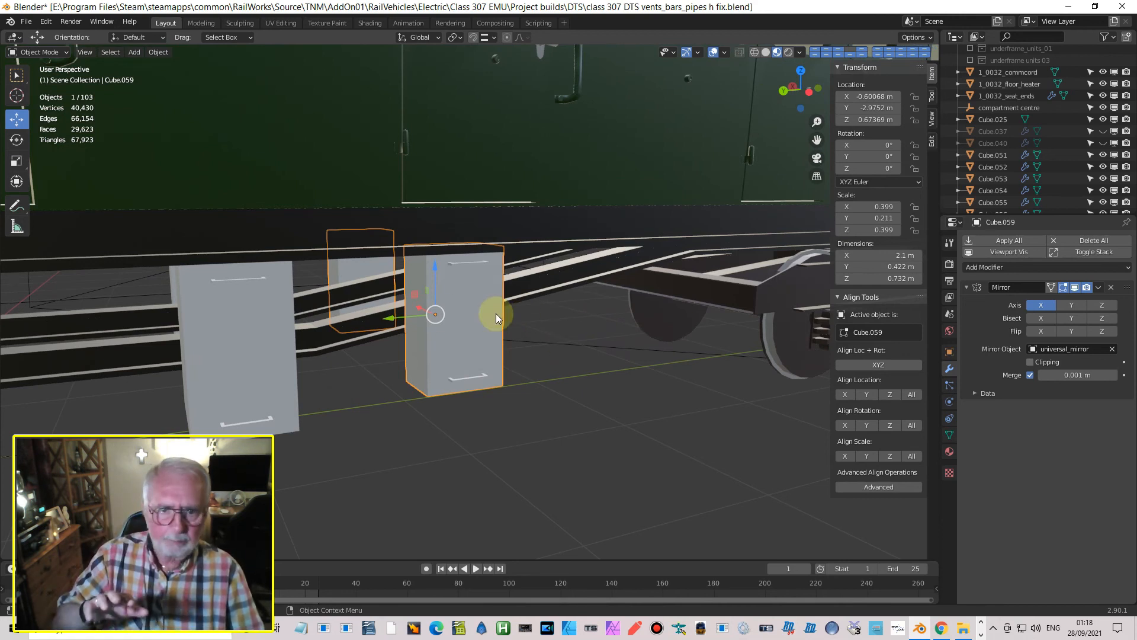
- Examine the finished underframe equipment, bogies and complete vehicle from the side, from below and from the cab end
mouse_move(516, 325)
middle_mouse_down()
mouse_move(514, 335)
mouse_move(542, 244)
mouse_move(535, 205)
mouse_move(561, 294)
mouse_move(507, 343)
mouse_move(507, 318)
middle_mouse_up()
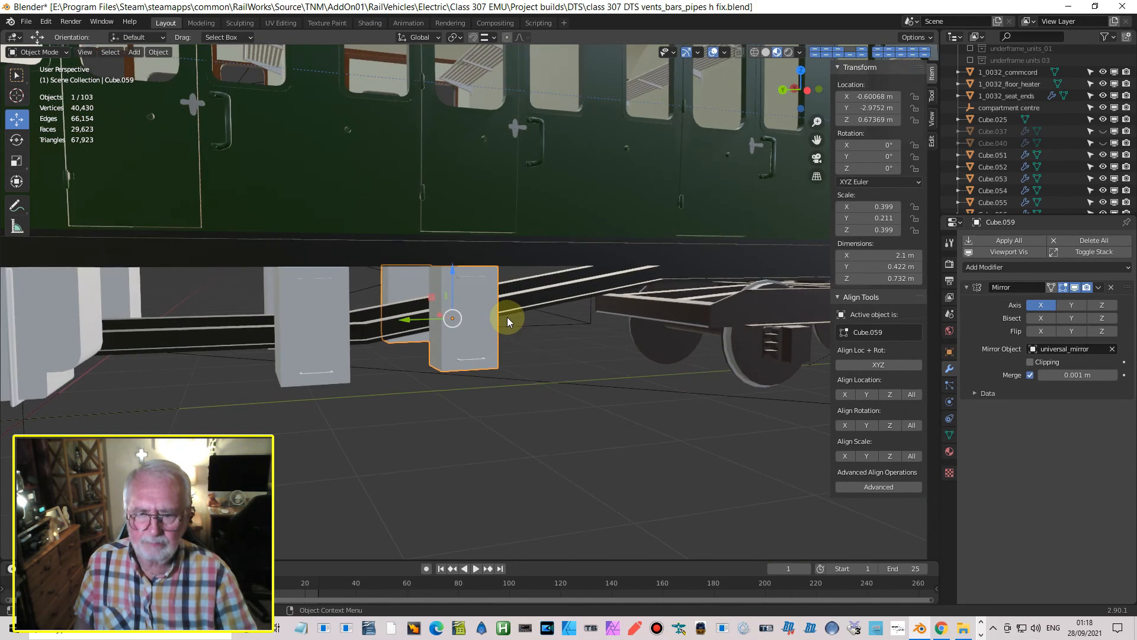
middle_click_drag(627, 331, 703, 343)
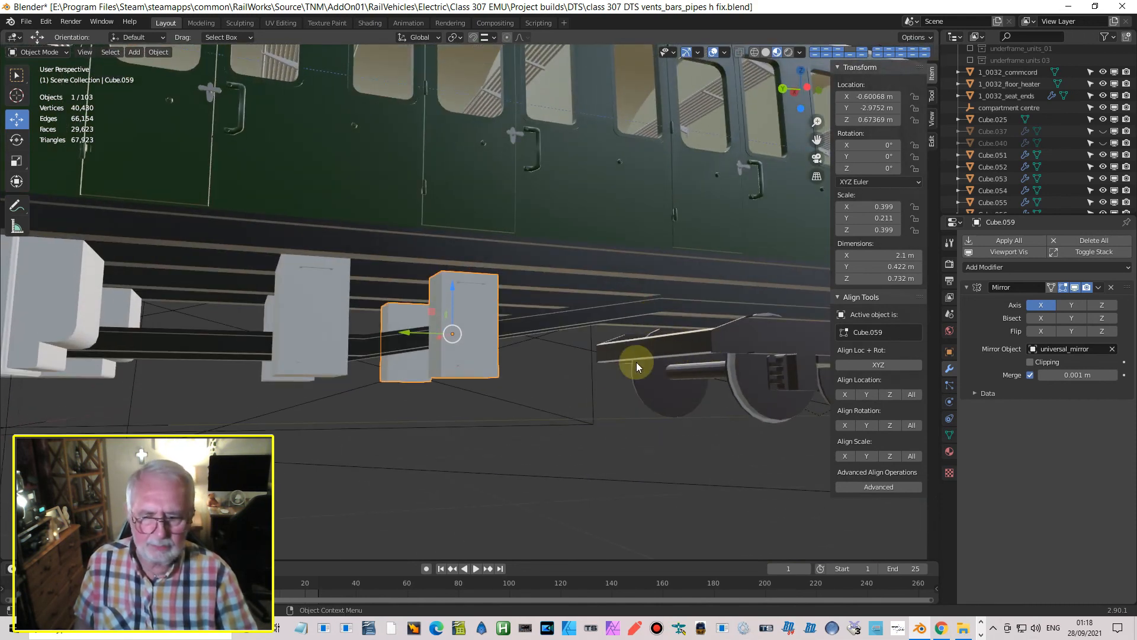
middle_click_drag(713, 339, 407, 392)
middle_click_drag(277, 397, 497, 385, "shift")
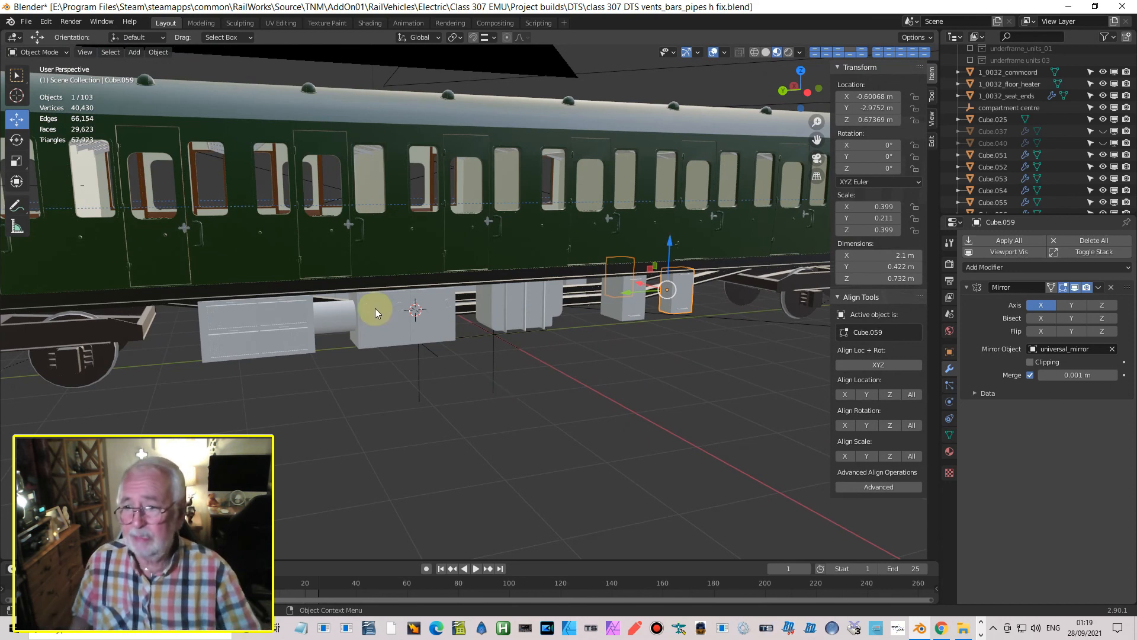
left_click(99, 336)
middle_click_drag(104, 336, 286, 229)
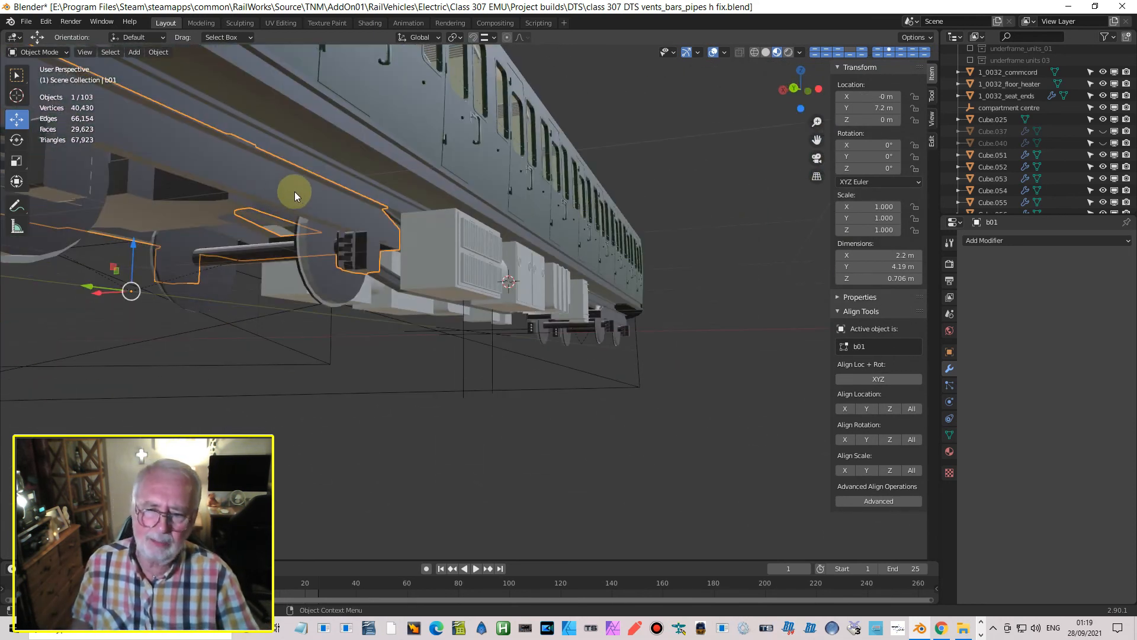
middle_click_drag(392, 325, 368, 280)
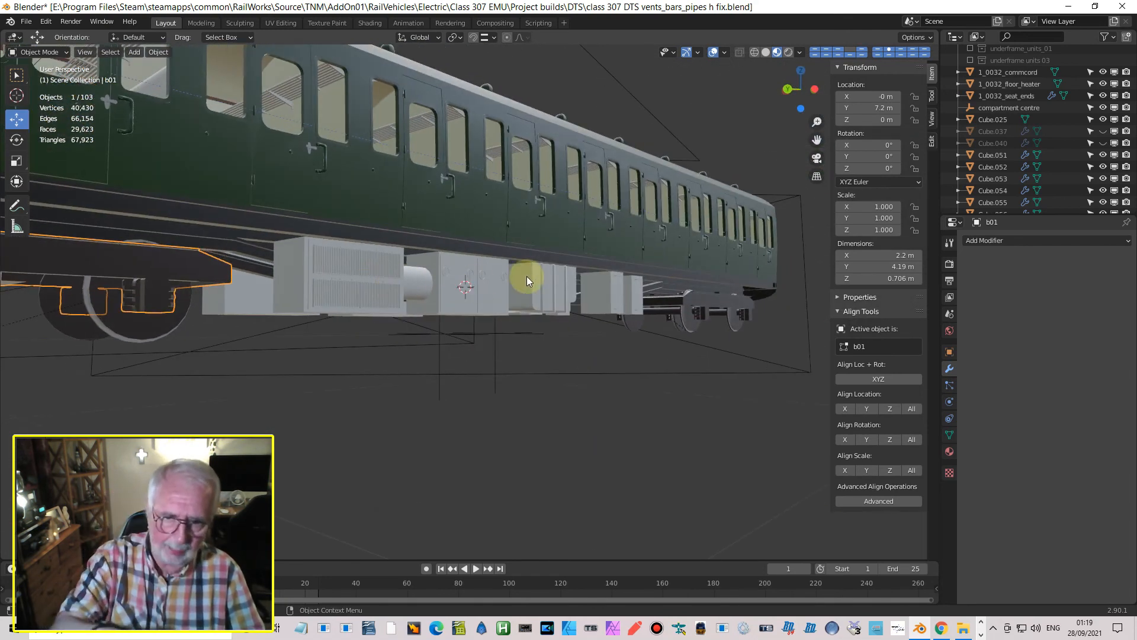
mouse_move(570, 310)
middle_mouse_down()
mouse_move(570, 330)
mouse_move(526, 314)
mouse_move(530, 298)
mouse_move(548, 329)
middle_mouse_up()
middle_click_drag(549, 393, 360, 272, "shift")
scroll(591, 385, "down", 3)
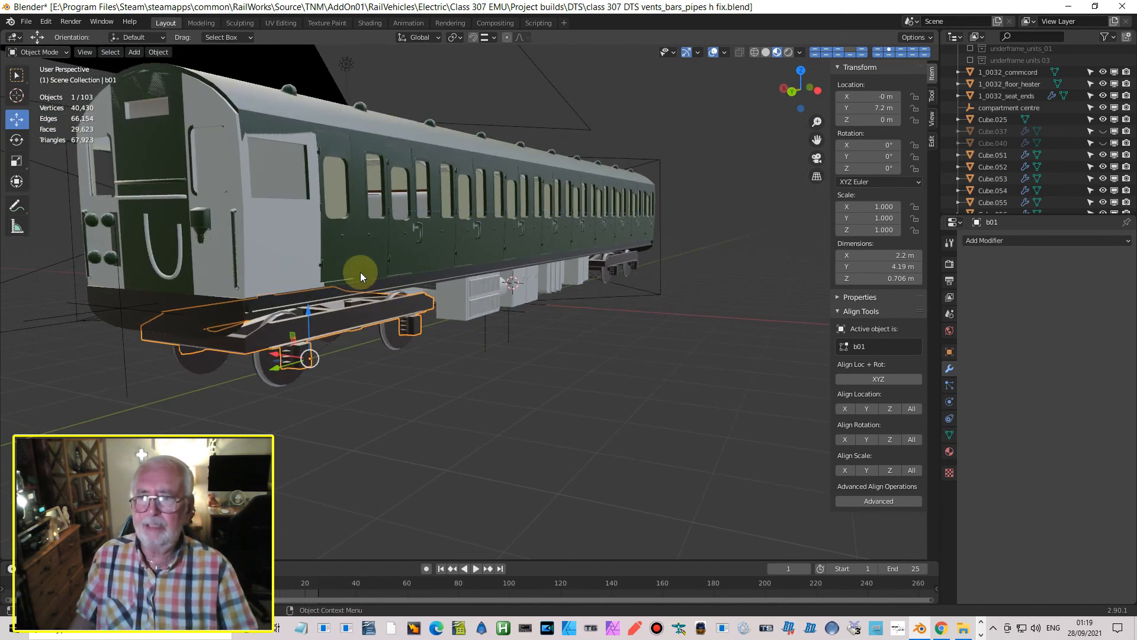
left_click(279, 268)
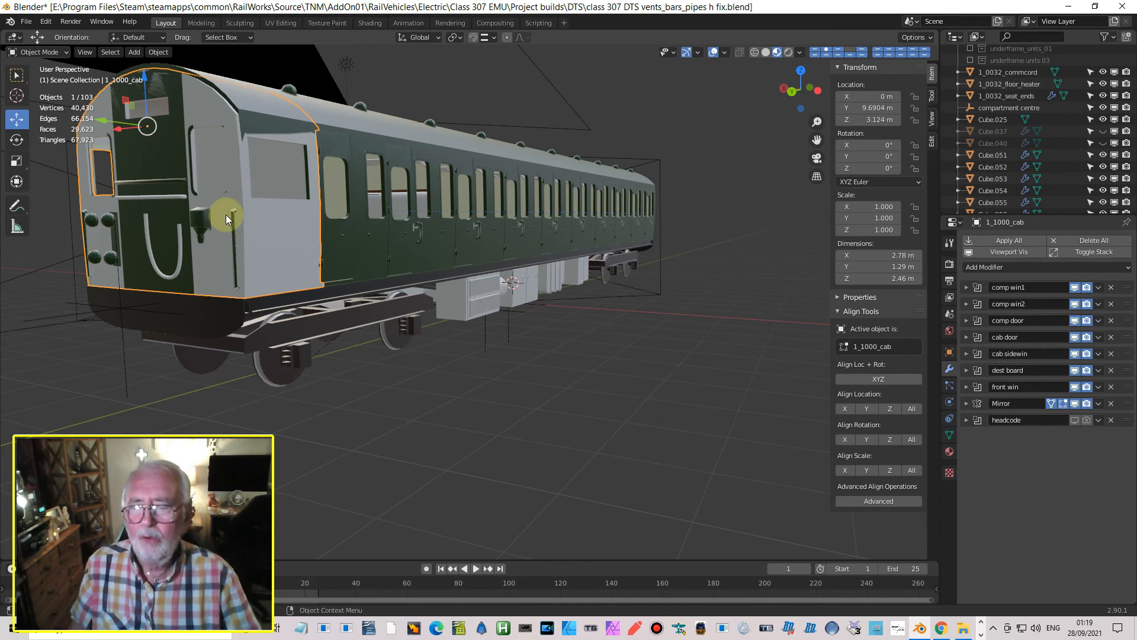
middle_click_drag(301, 228, 335, 212)
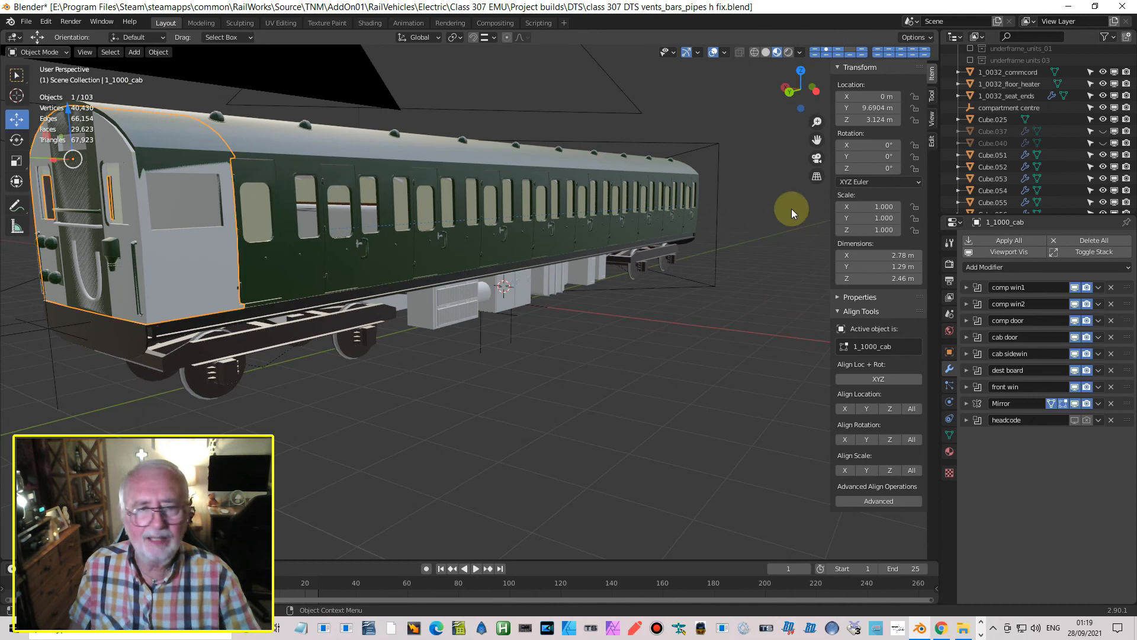
scroll(1048, 166, "down", 3)
scroll(1047, 165, "up", 3)
scroll(243, 268, "up", 5)
scroll(200, 261, "down", 5)
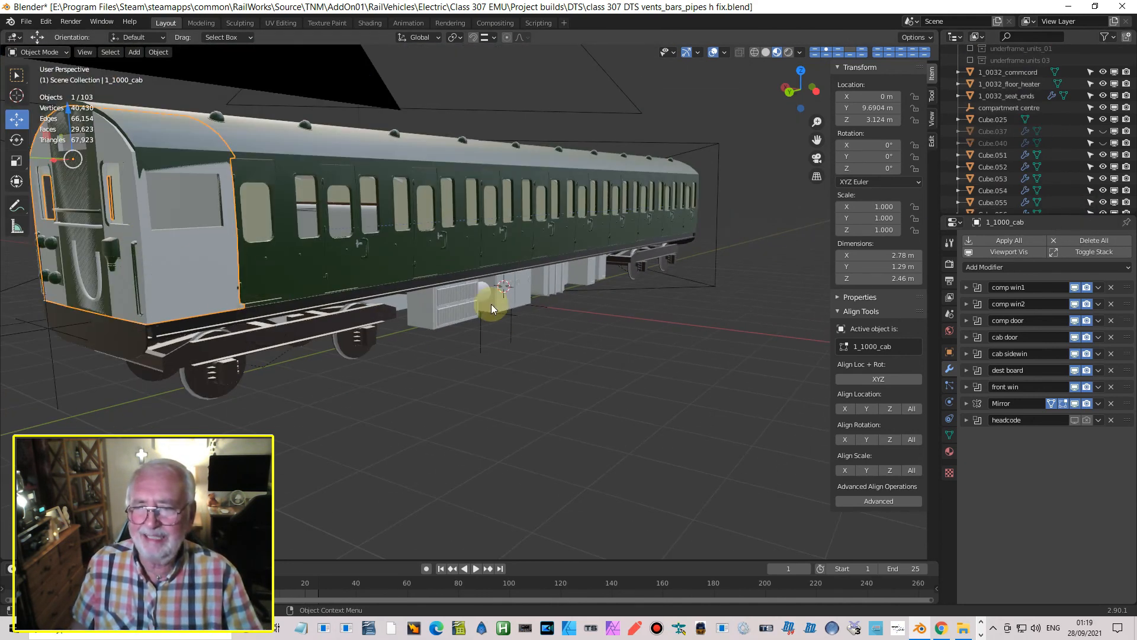
mouse_move(595, 329)
middle_mouse_down()
mouse_move(546, 309)
mouse_move(575, 333)
middle_mouse_up()
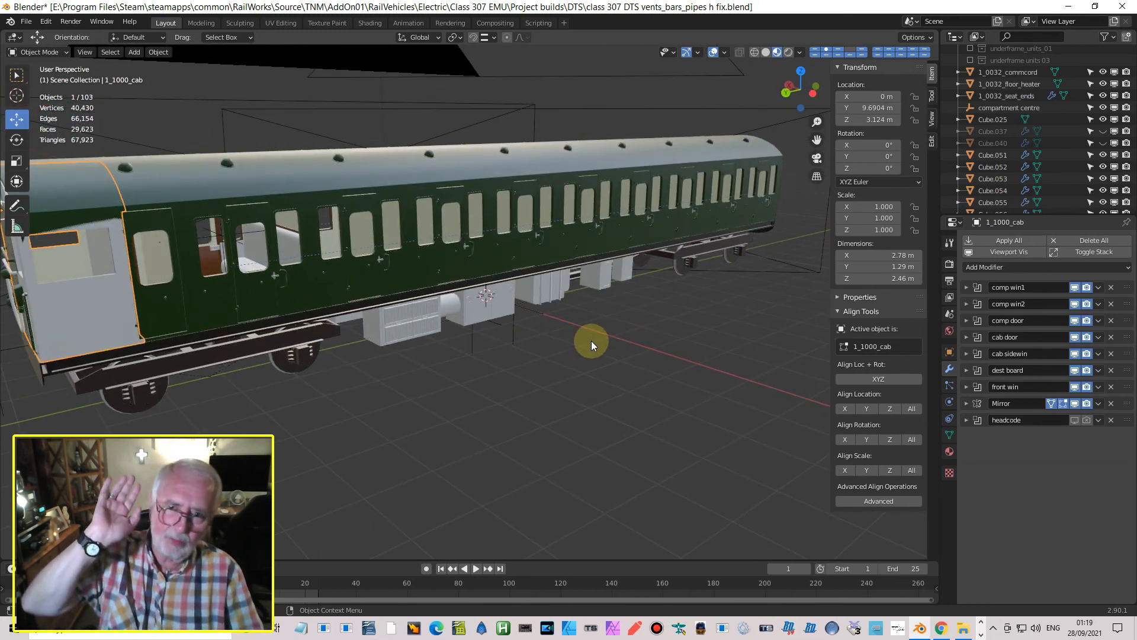